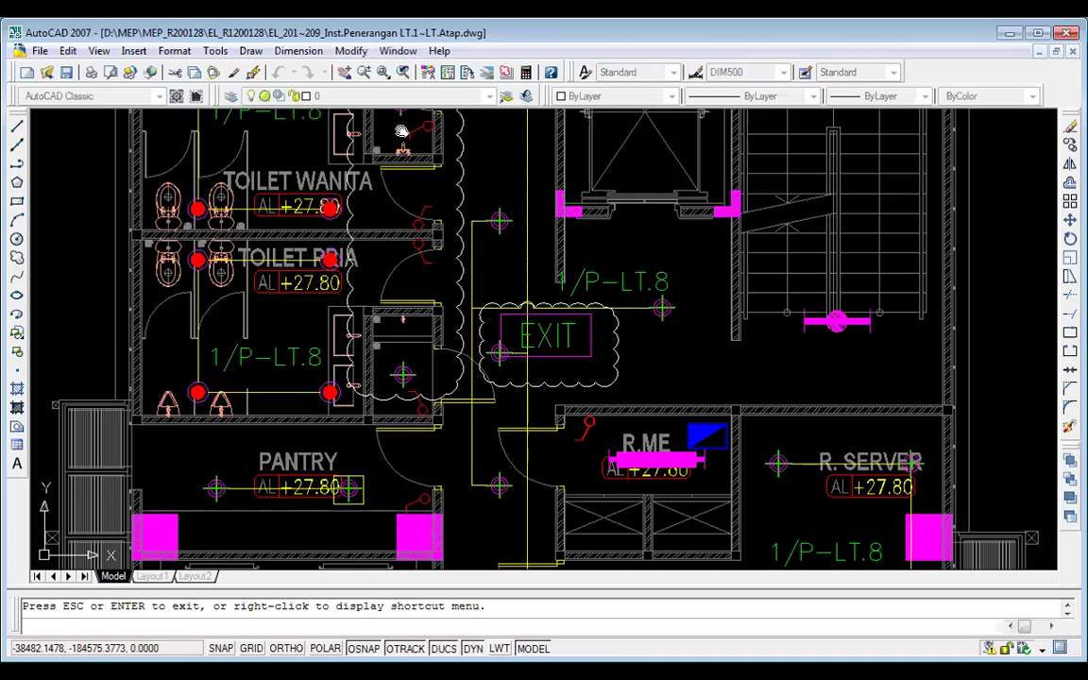
Step: Zoom and pan across the lighting plan's drawing sheets, then show the Window menu's open drawings
scroll(543, 428, "down", 8)
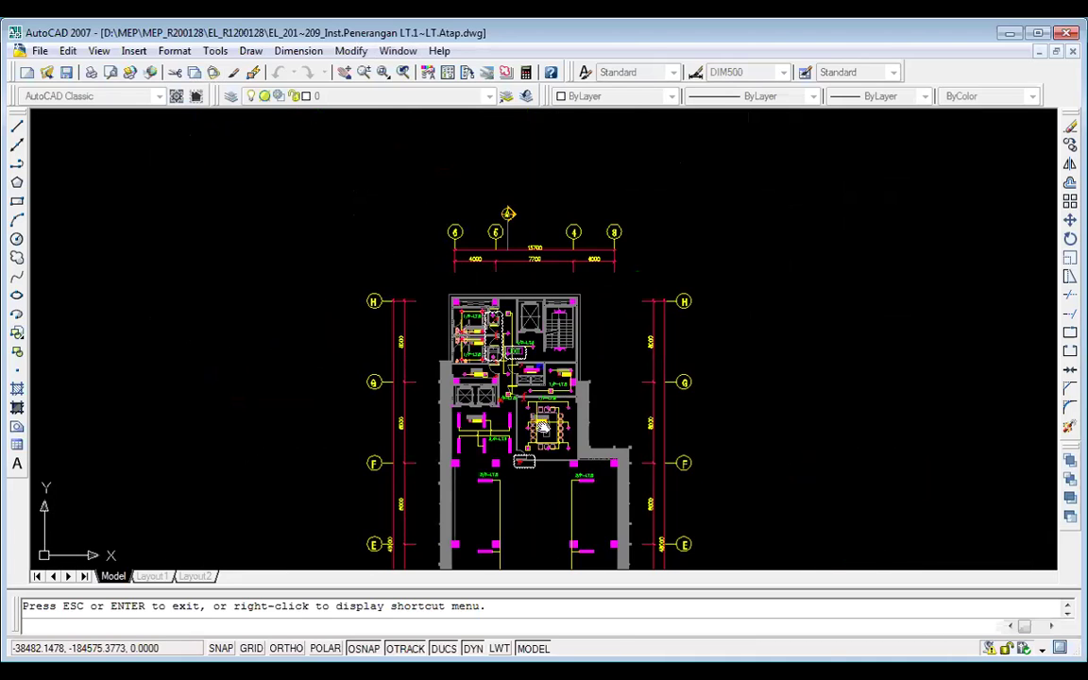
scroll(543, 428, "down", 3)
scroll(543, 229, "up", 7)
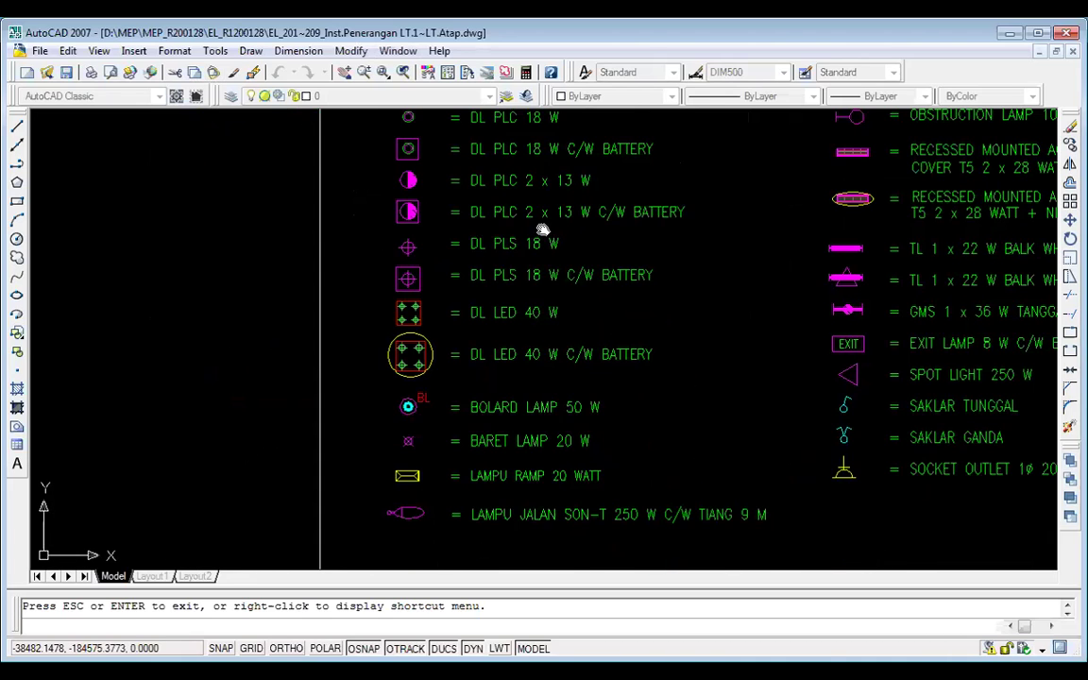
scroll(543, 230, "down", 10)
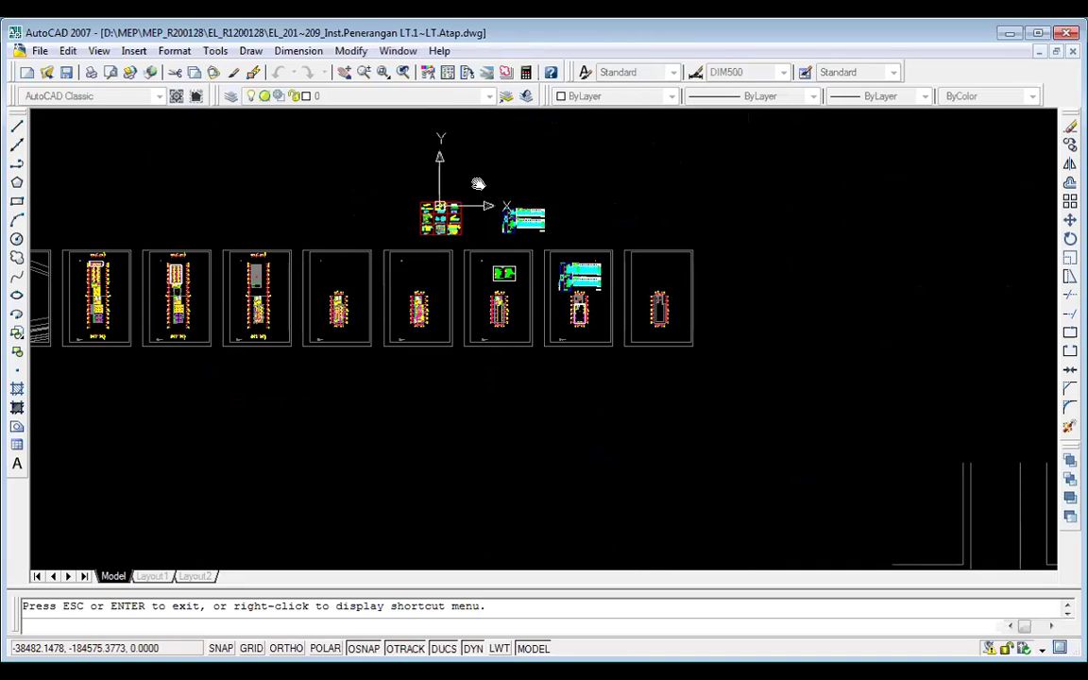
left_click_drag(427, 191, 431, 229)
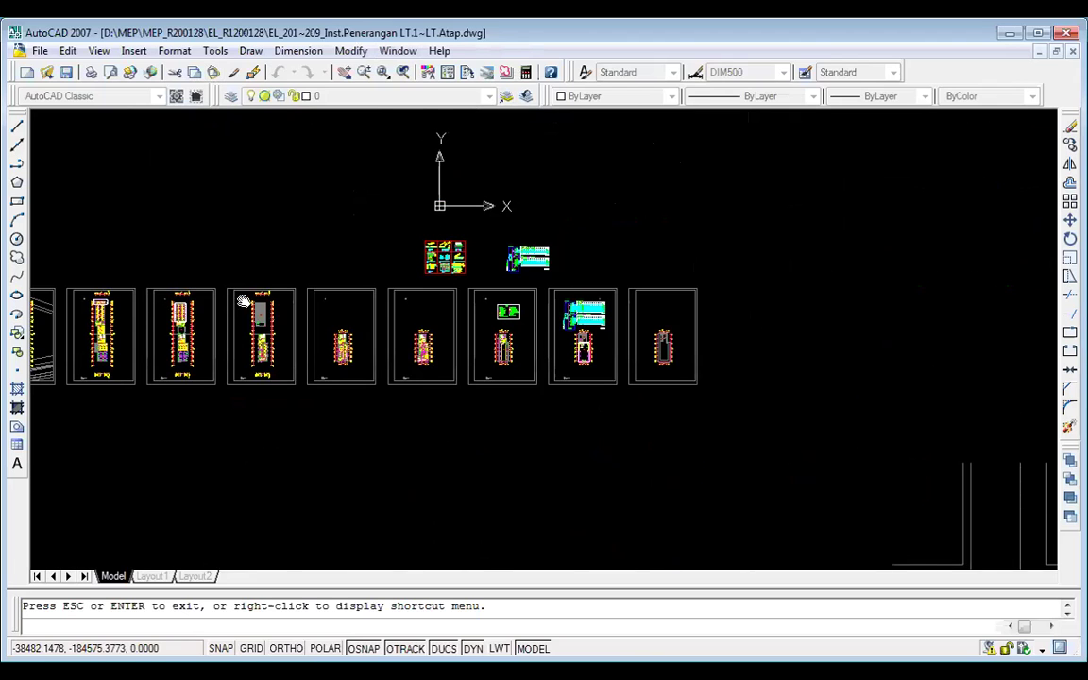
scroll(232, 272, "up", 5)
left_click_drag(288, 236, 388, 214)
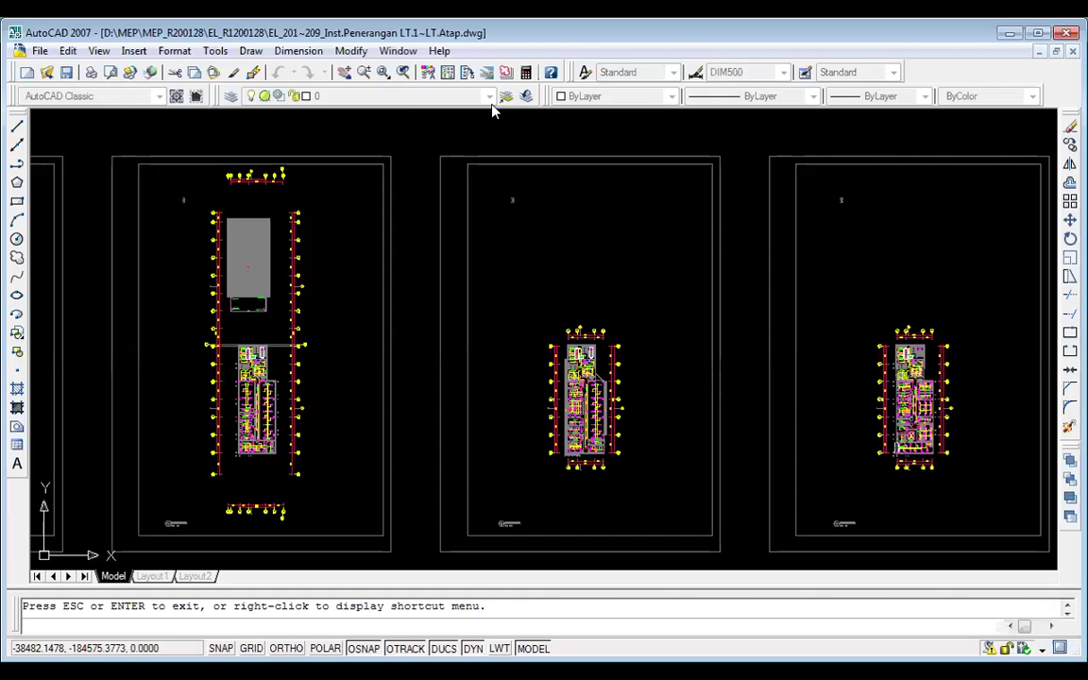
left_click(397, 50)
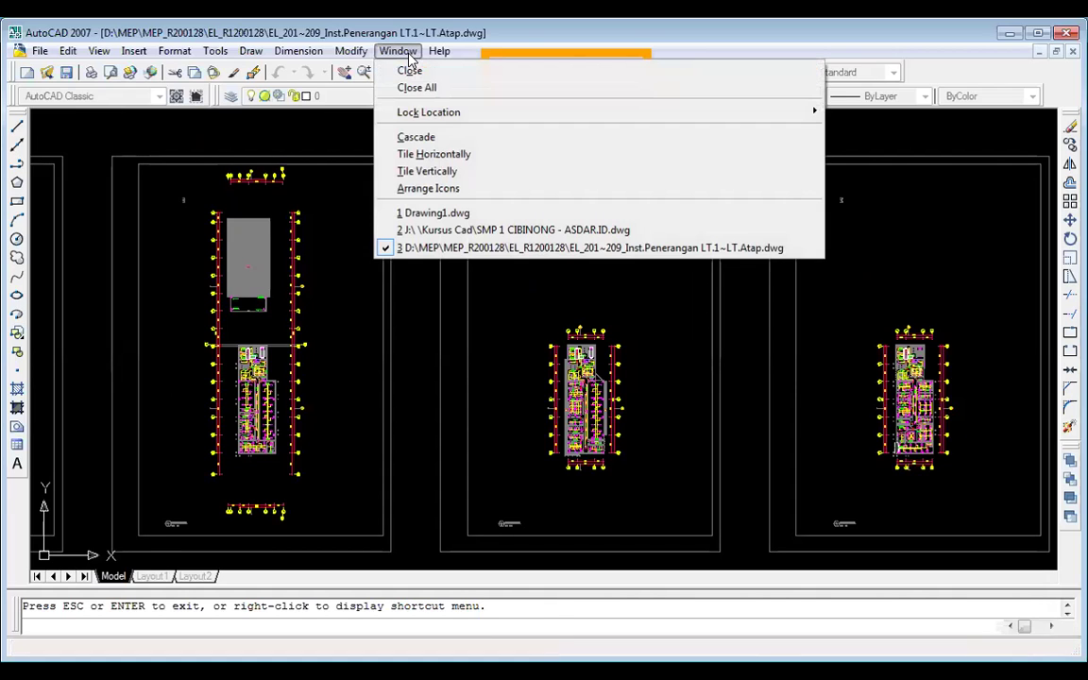
key("Up")
key("Up")
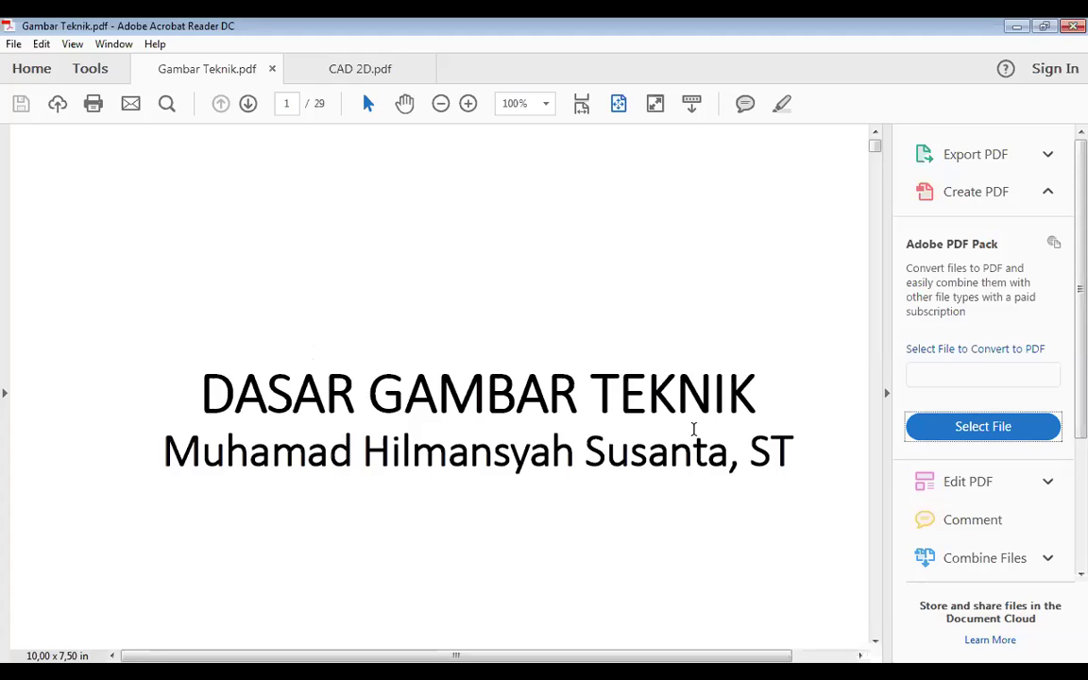
Step: Scroll Gambar Teknik.pdf past the page 2 title to page 3 on FUNGSI GAMBAR TEKNIK
scroll(693, 430, "down", 1)
scroll(693, 430, "down", 3)
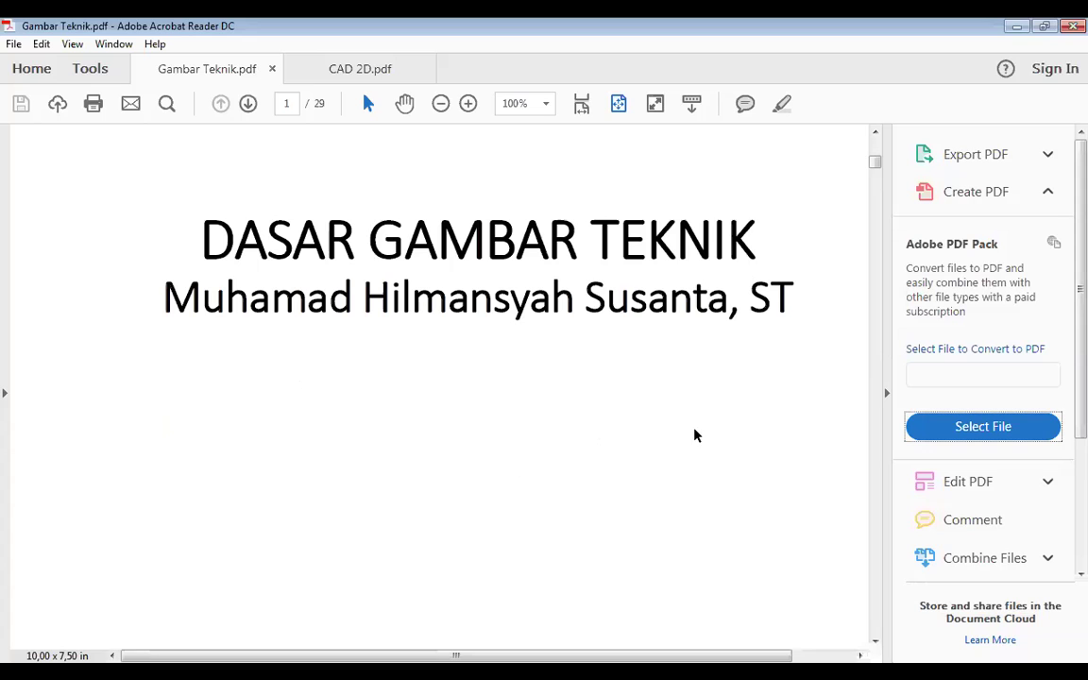
scroll(695, 434, "down", 1)
scroll(468, 378, "down", 10)
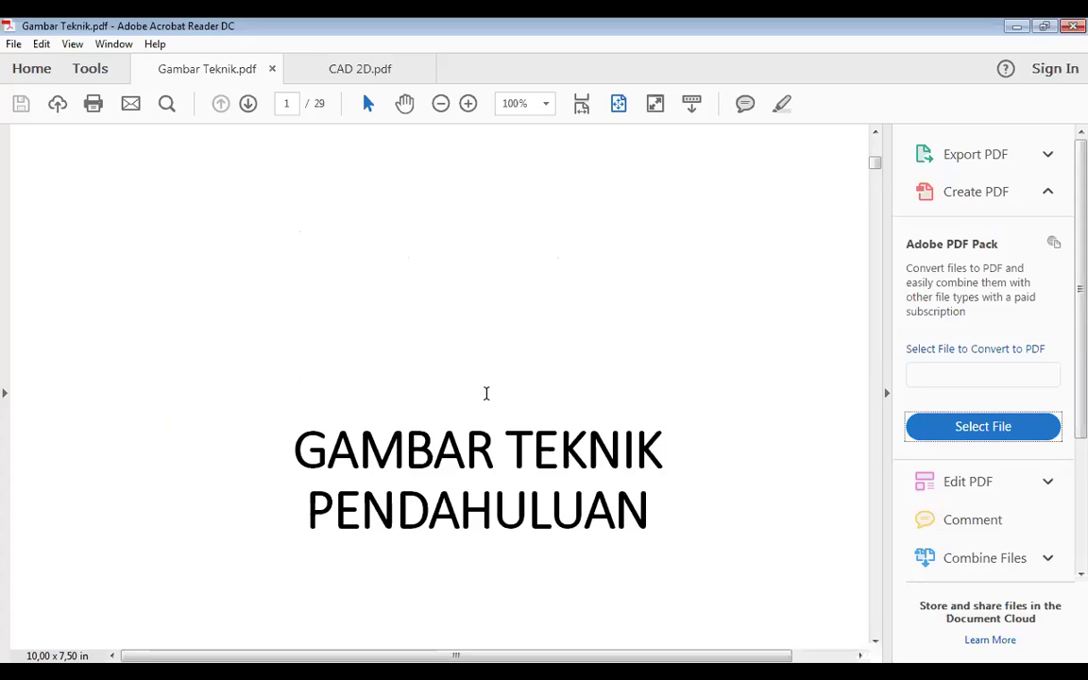
scroll(486, 395, "down", 4)
scroll(493, 388, "down", 5)
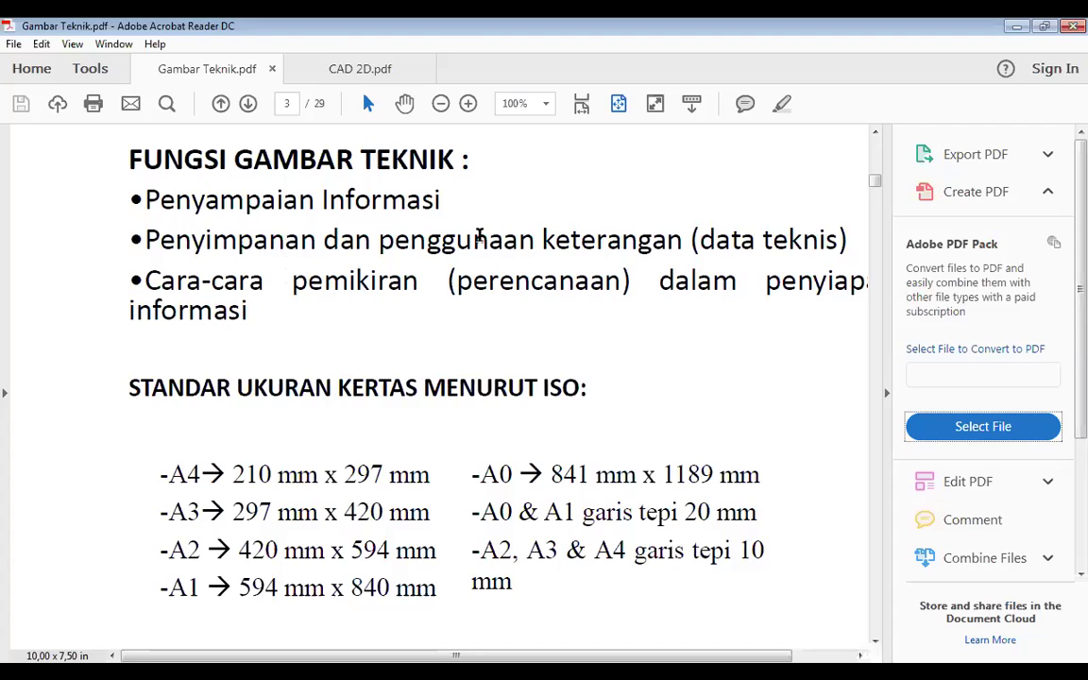
Step: Scroll a little further down the ISO paper-size page
scroll(437, 215, "down", 1)
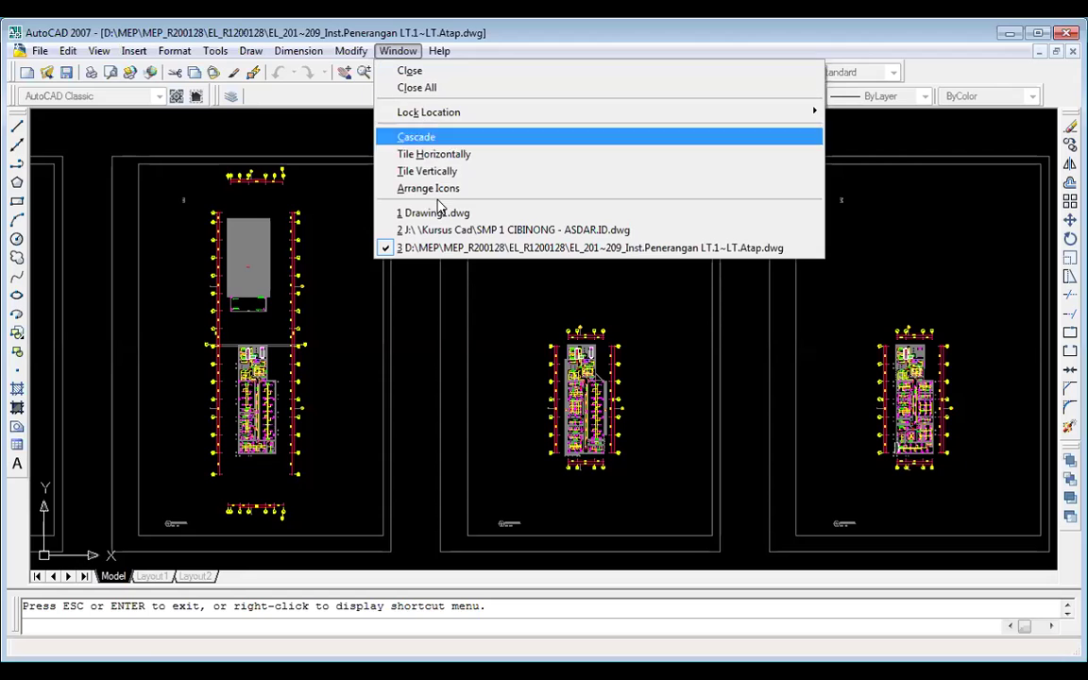
Step: Switch to Drawing1.dwg and draw the rectangle's lines with LINE and Ortho on
left_click(434, 213)
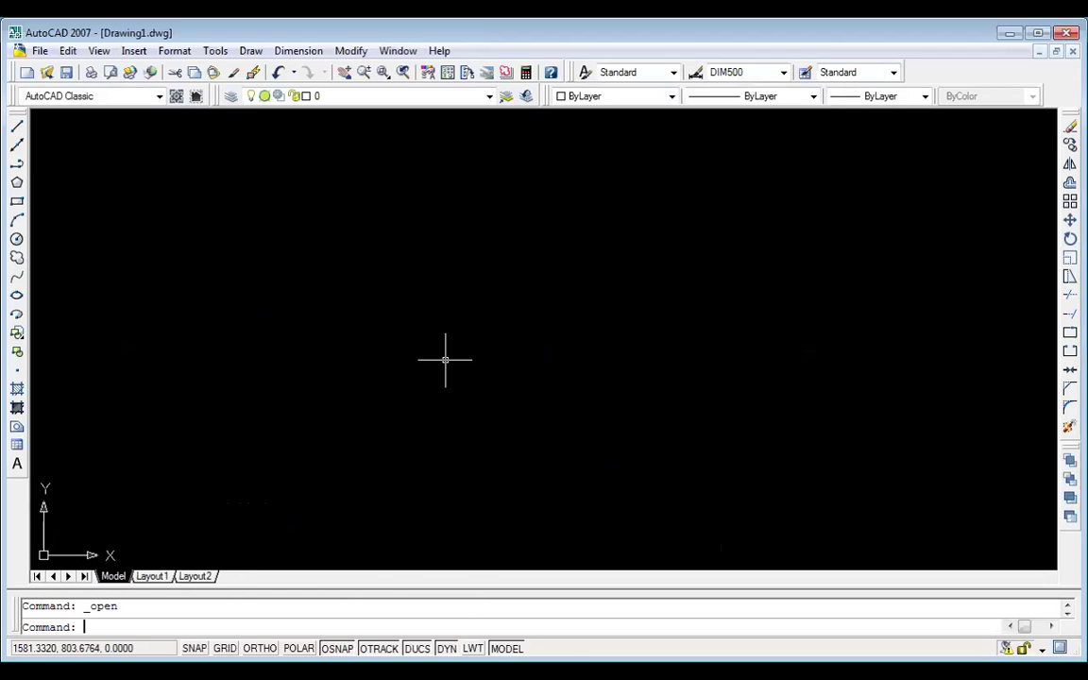
type("l")
key("Return")
left_click(444, 429)
key("F8")
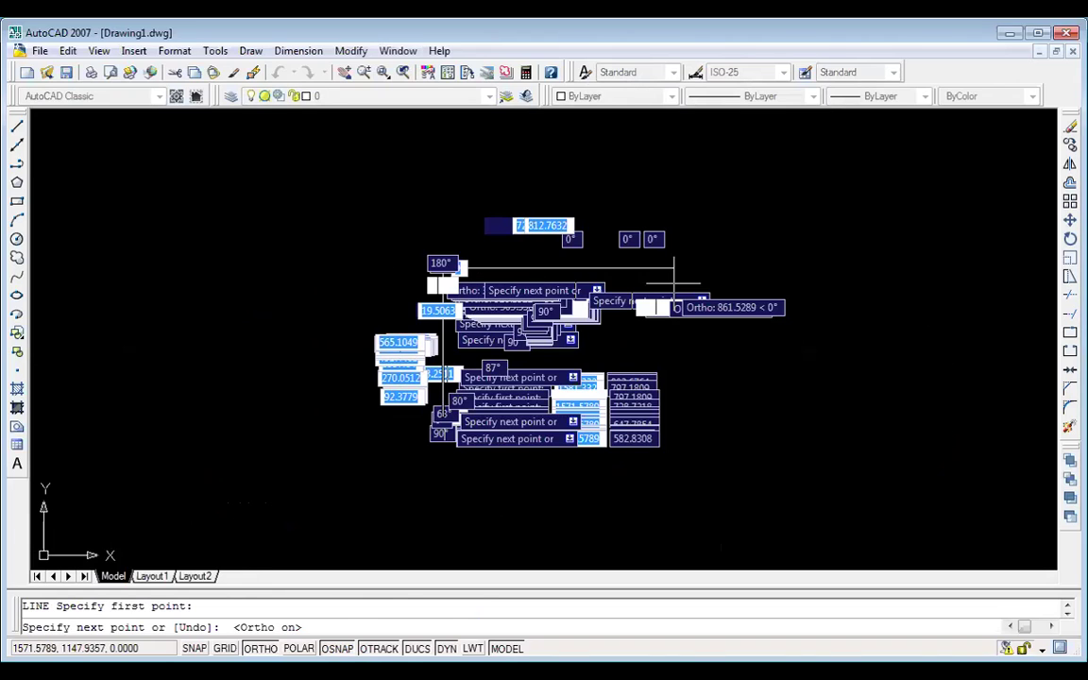
left_click(673, 282)
key("Return")
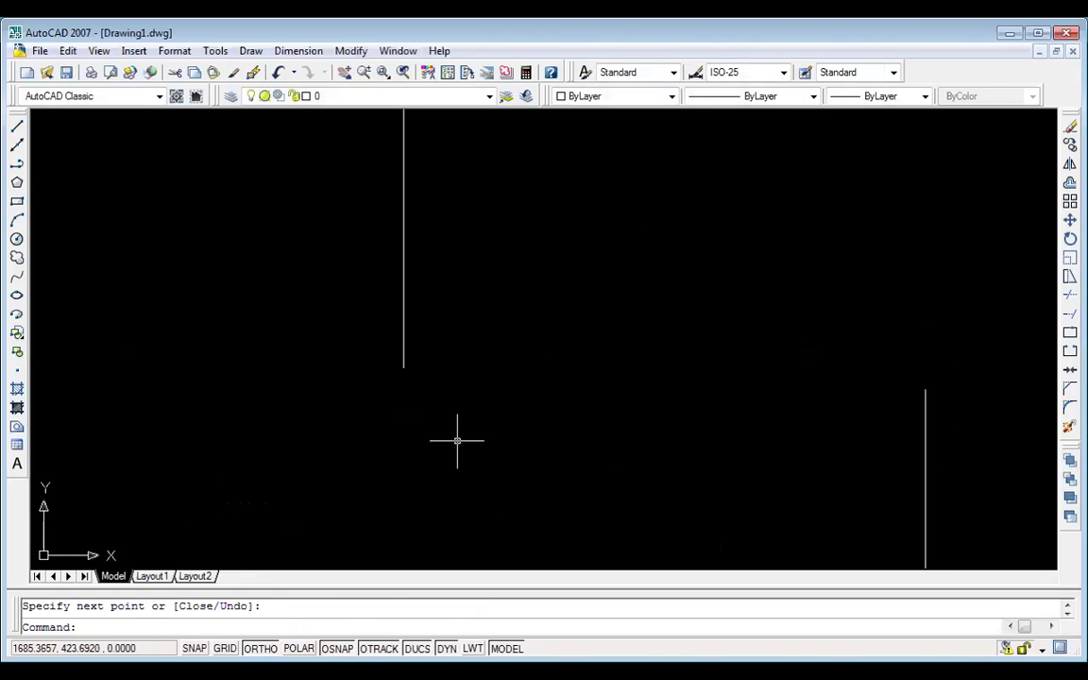
scroll(458, 440, "down", 5)
key("Return")
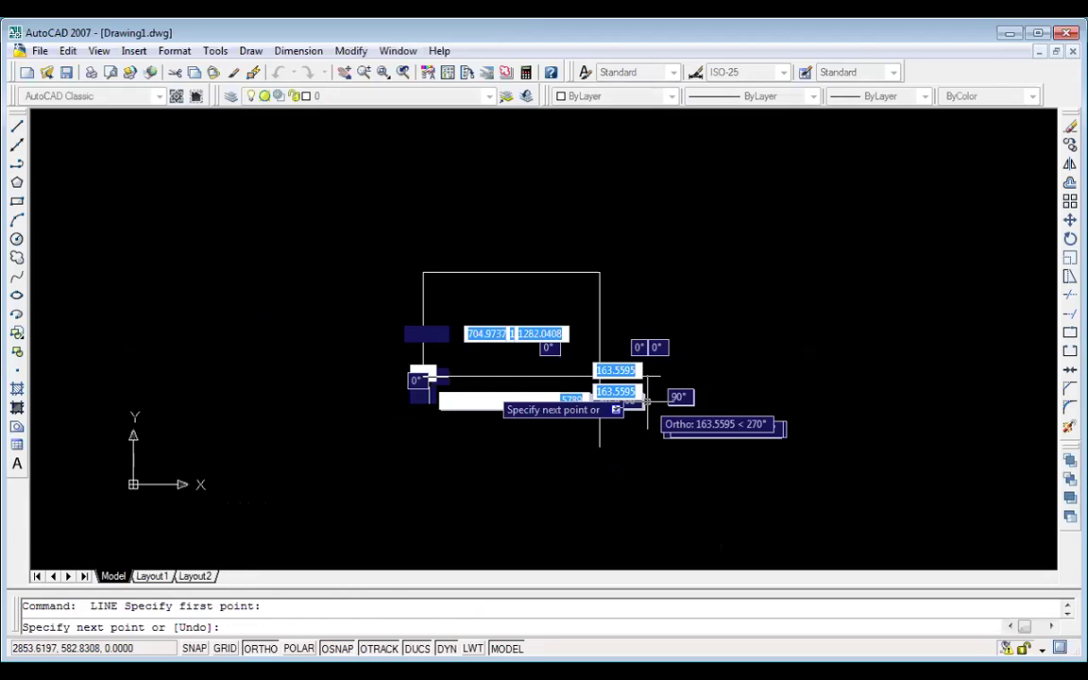
key("Return")
scroll(615, 365, "up", 3)
Step: Trim the line overshooting below the rectangle, using the bottom edge as cutting edge
type("tr")
key("Return")
left_click(614, 365)
left_click(597, 436)
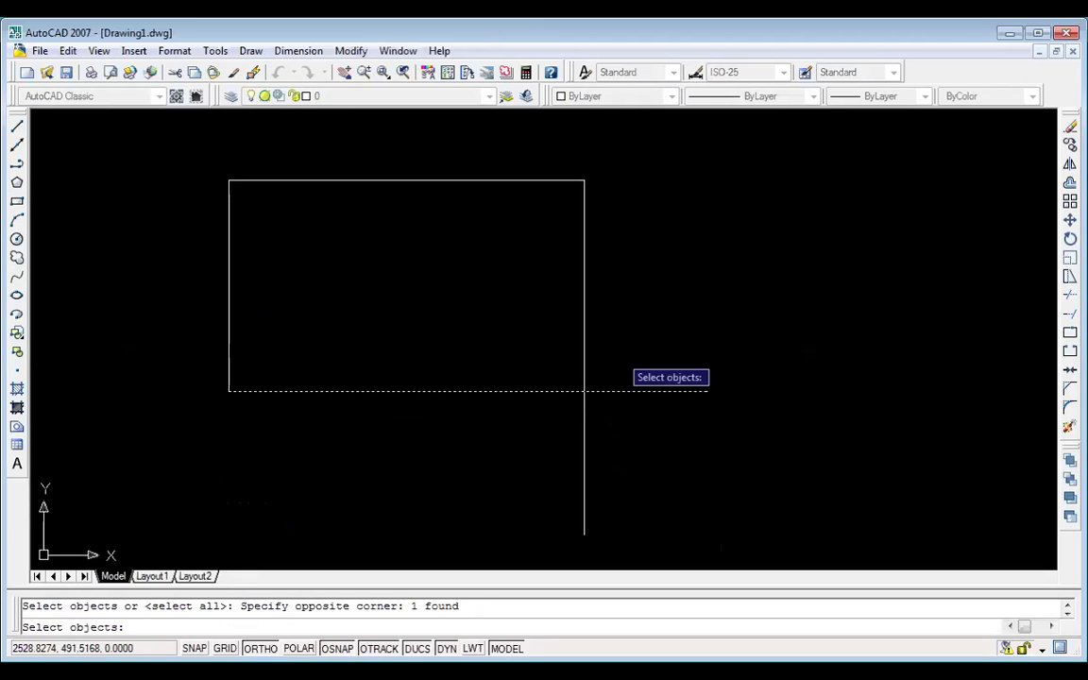
key("Return")
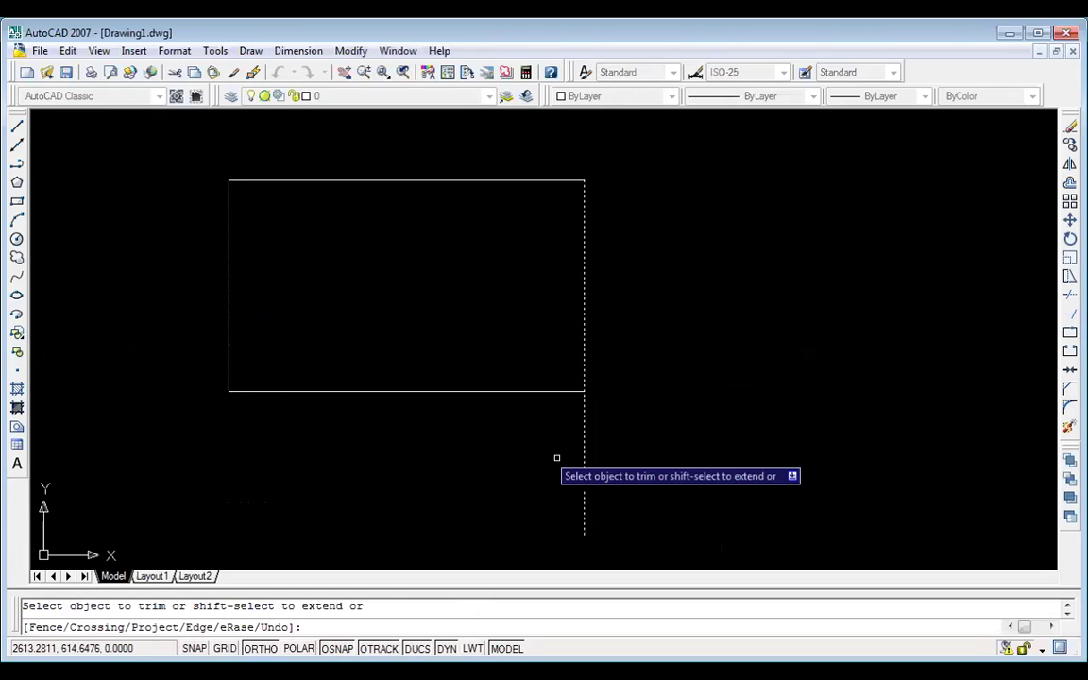
left_click(584, 458)
key("Return")
scroll(522, 414, "down", 4)
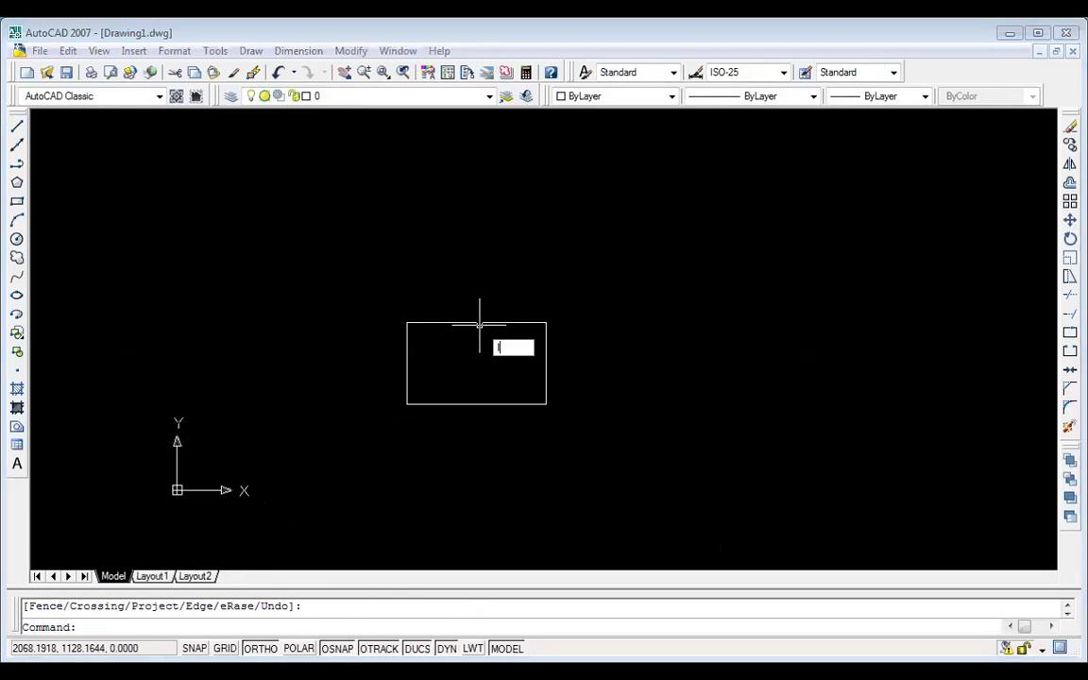
key("Escape")
Step: Bring up object snap settings with Endpoint, Midpoint, Center, Intersection and Extension enabled
type("l")
key("Return")
right_click(327, 648)
left_click(368, 634)
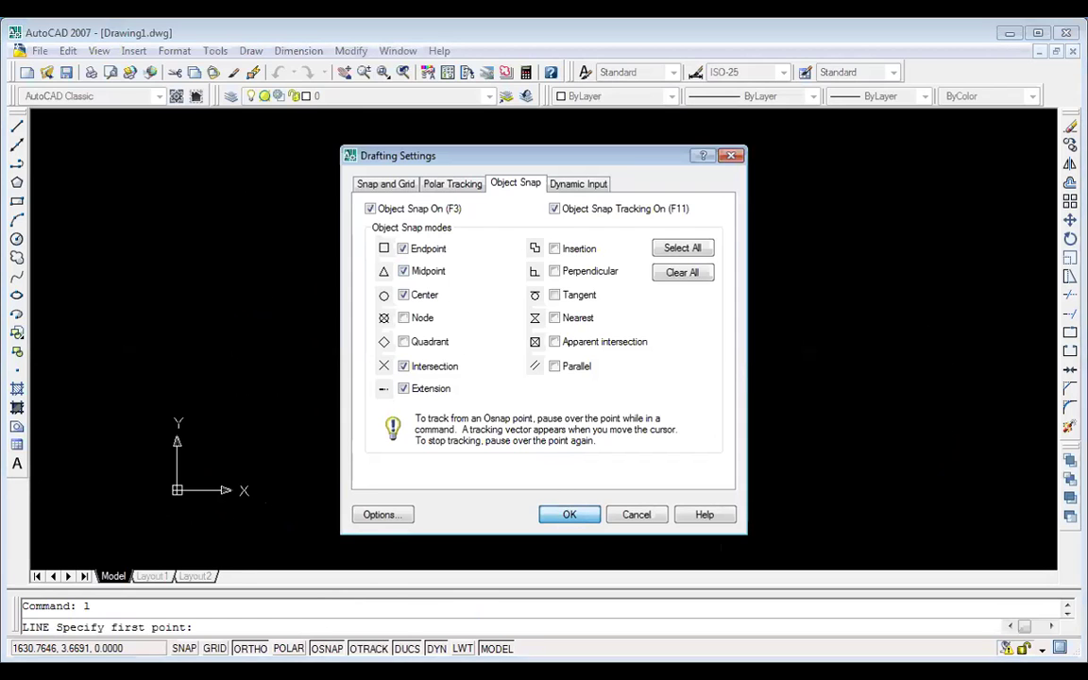
Step: Draw a horizontal divider joining the midpoints of the rectangle's left and right edges
key("Return")
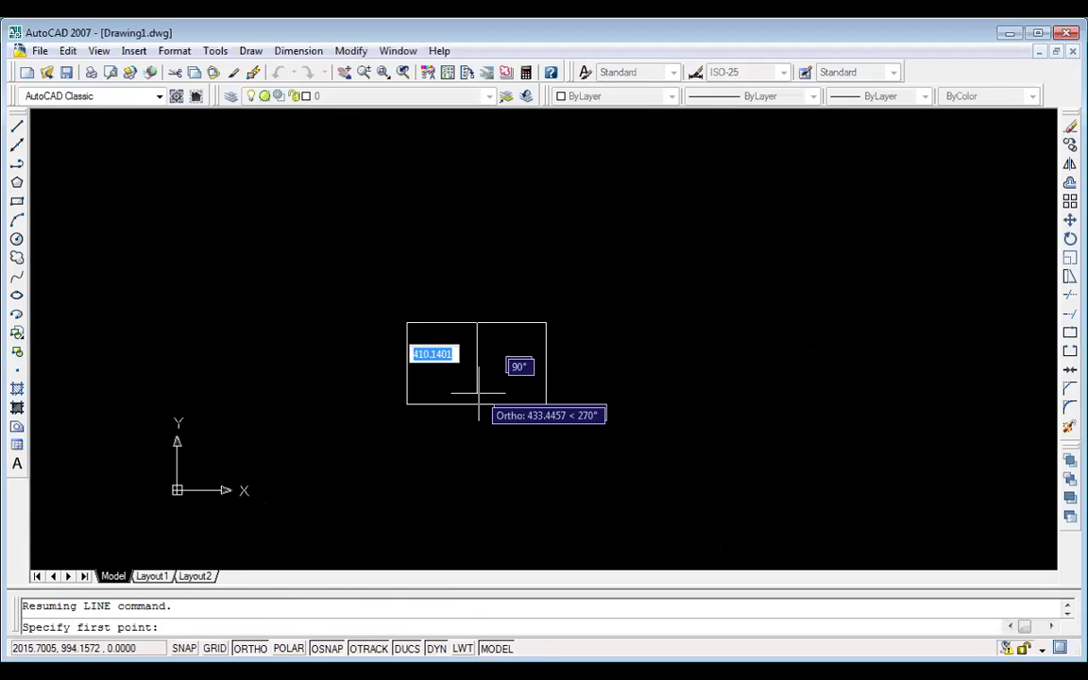
key("Return")
scroll(510, 368, "up", 3)
scroll(518, 363, "up", 2)
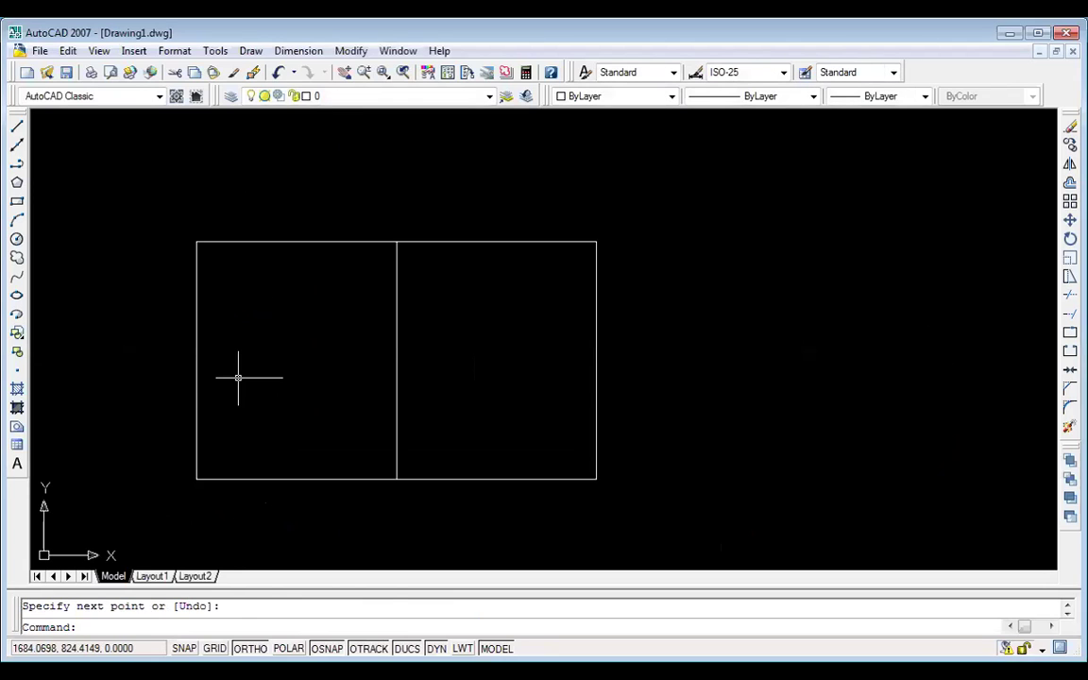
key("Return")
left_click(202, 368)
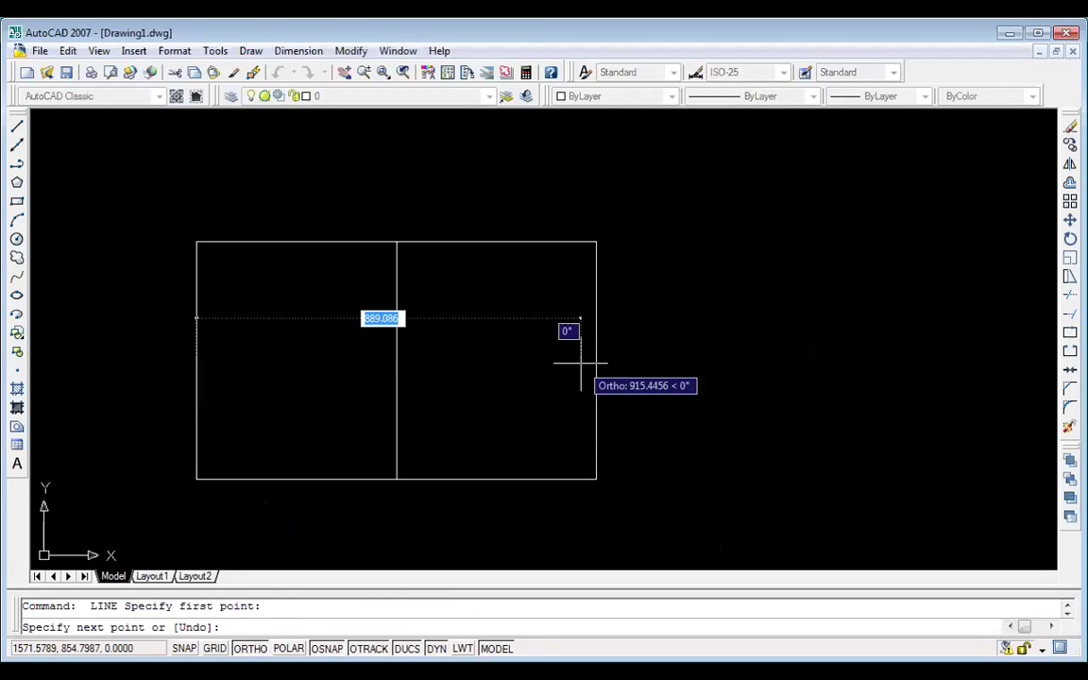
left_click(596, 360)
key("Return")
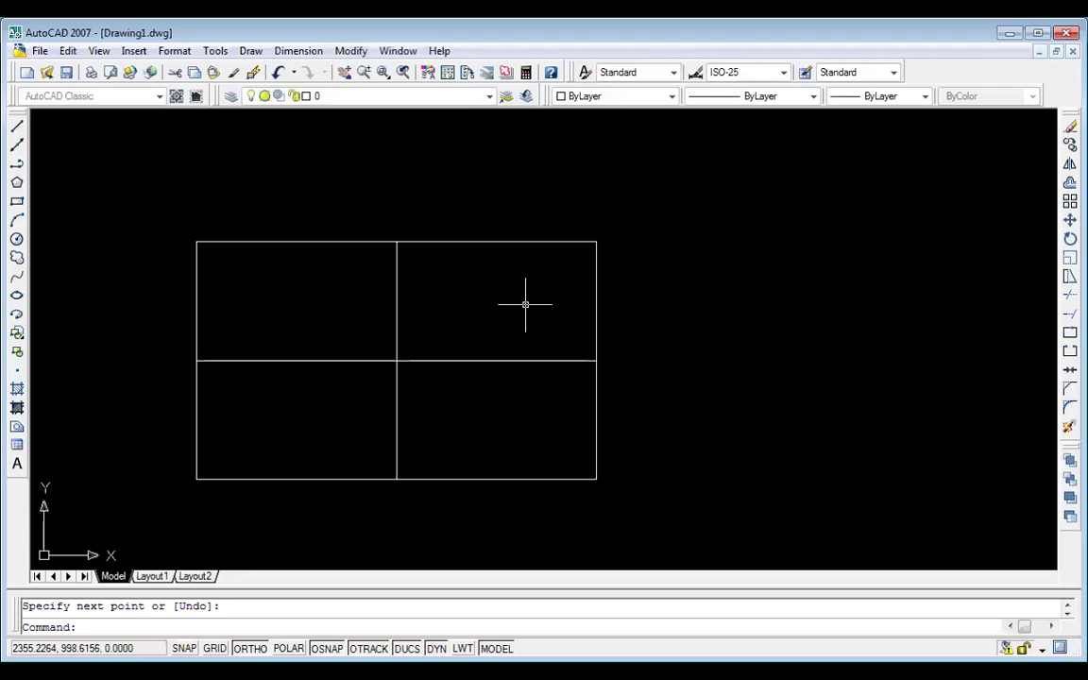
Step: Draw a vertical divider from the rectangle's top edge down past the bottom
key("Return")
scroll(469, 245, "up", 2)
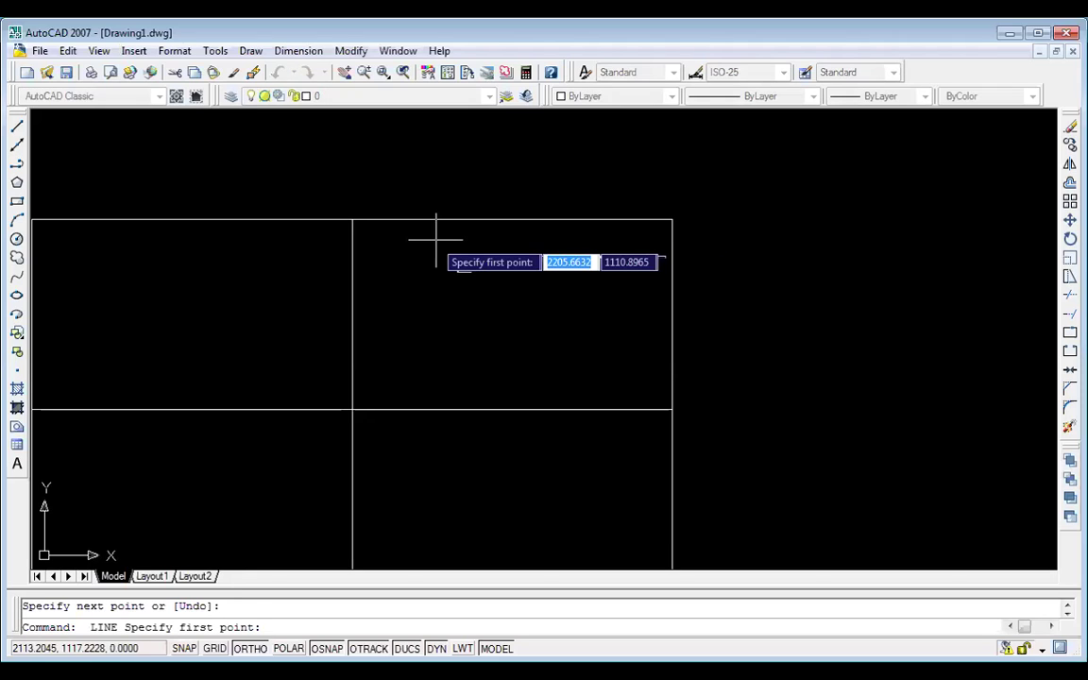
left_click(671, 219)
left_click(671, 219)
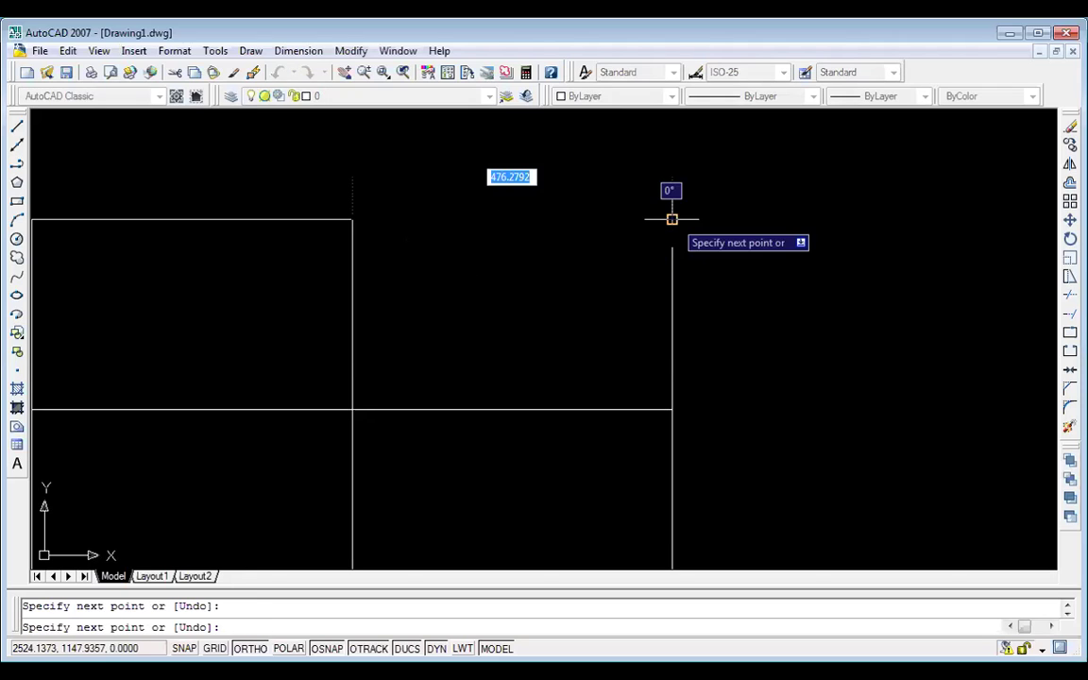
key("Return")
key("Return")
left_click(510, 219)
scroll(511, 295, "down", 2)
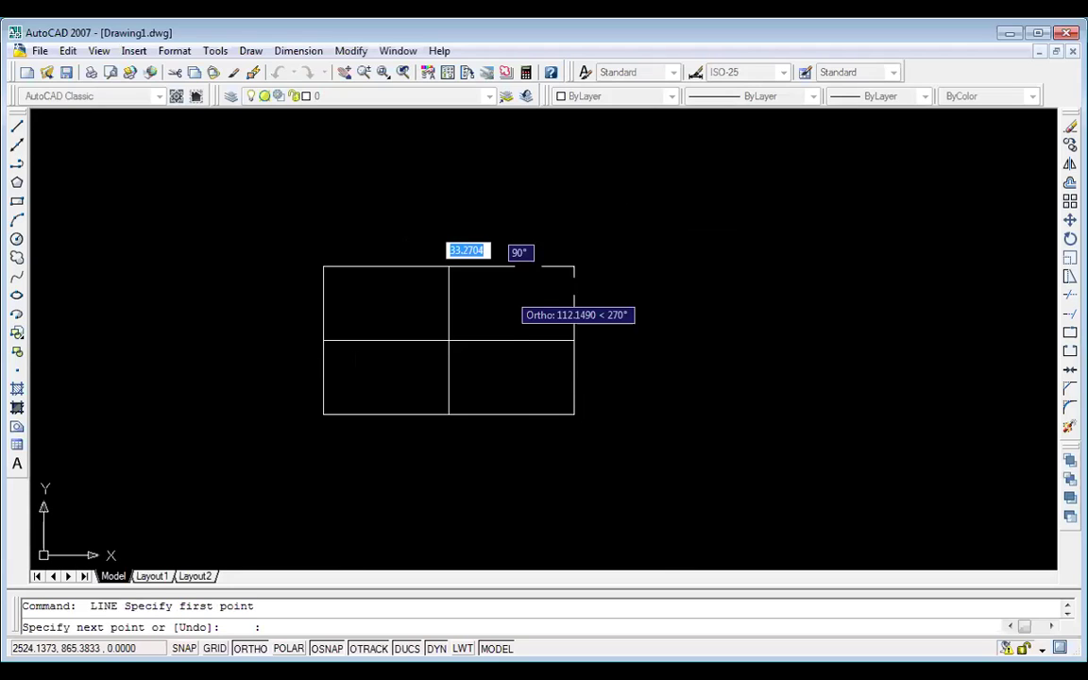
scroll(506, 424, "up", 3)
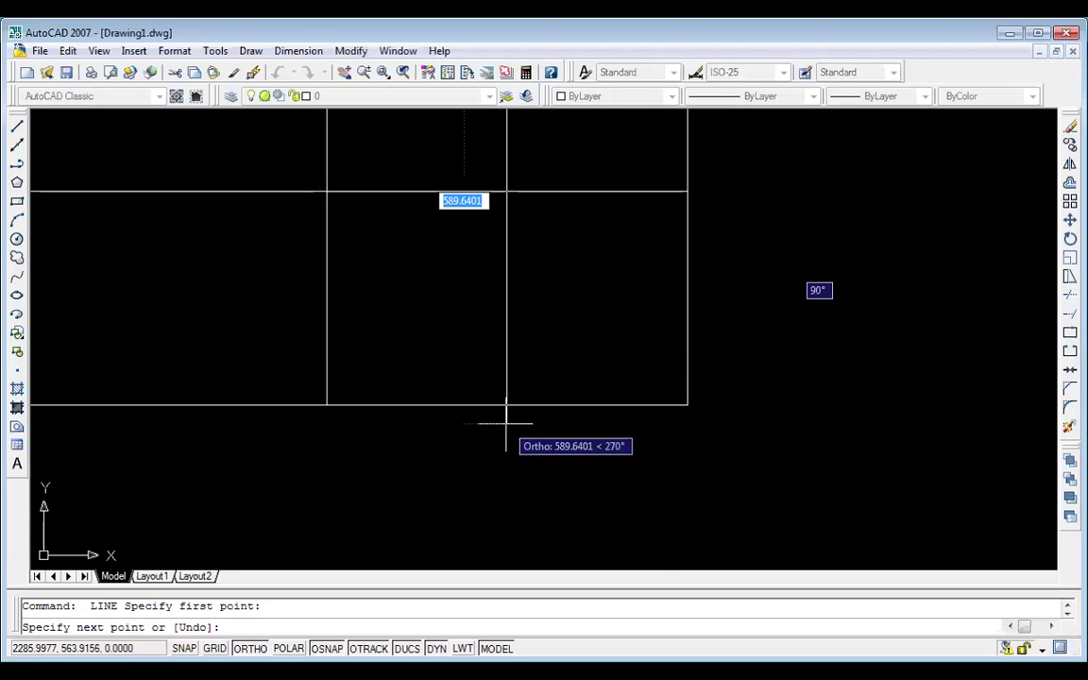
left_click(506, 424)
key("Return")
Step: Trim the vertical divider's overshoot at the rectangle's bottom edge
type("tr")
key("Return")
left_click_drag(544, 418, 491, 396)
key("Return")
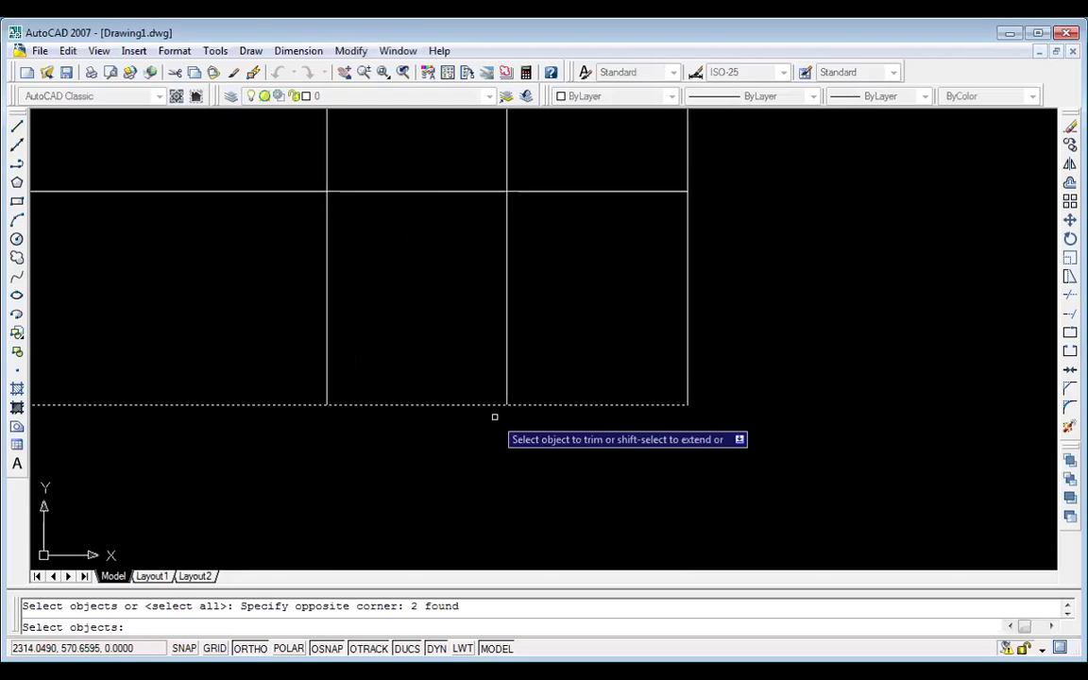
key("Return")
scroll(513, 370, "down", 4)
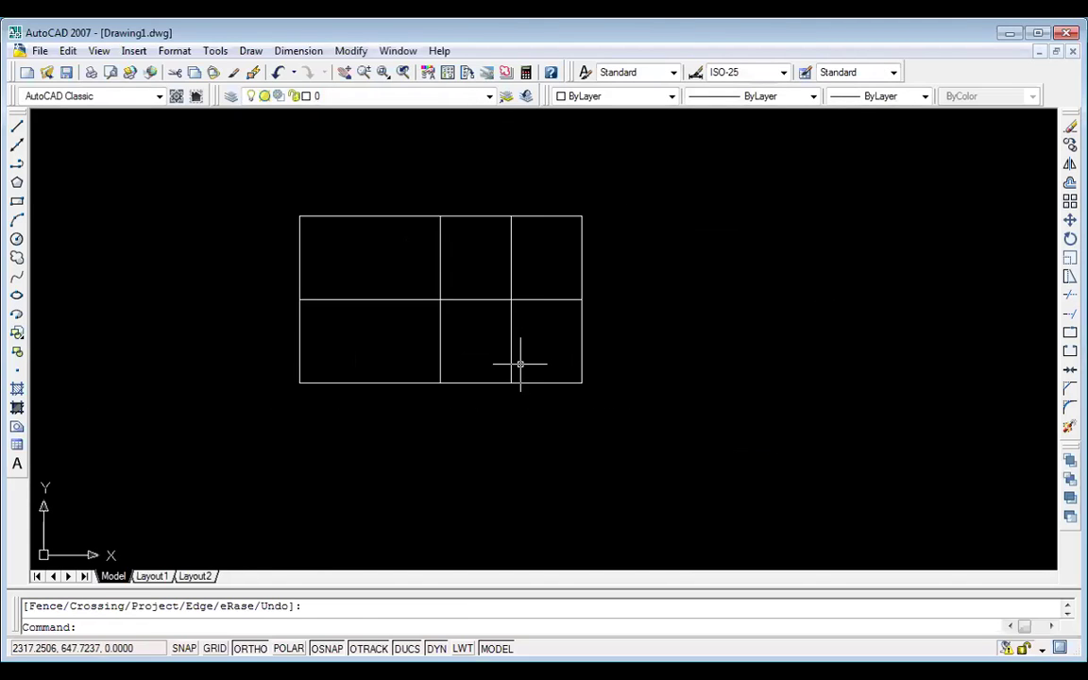
Step: Mirror the vertical divider about a vertical axis with MIRROR, keeping the original line
type("mi")
key("Return")
left_click(520, 364)
left_click(494, 330)
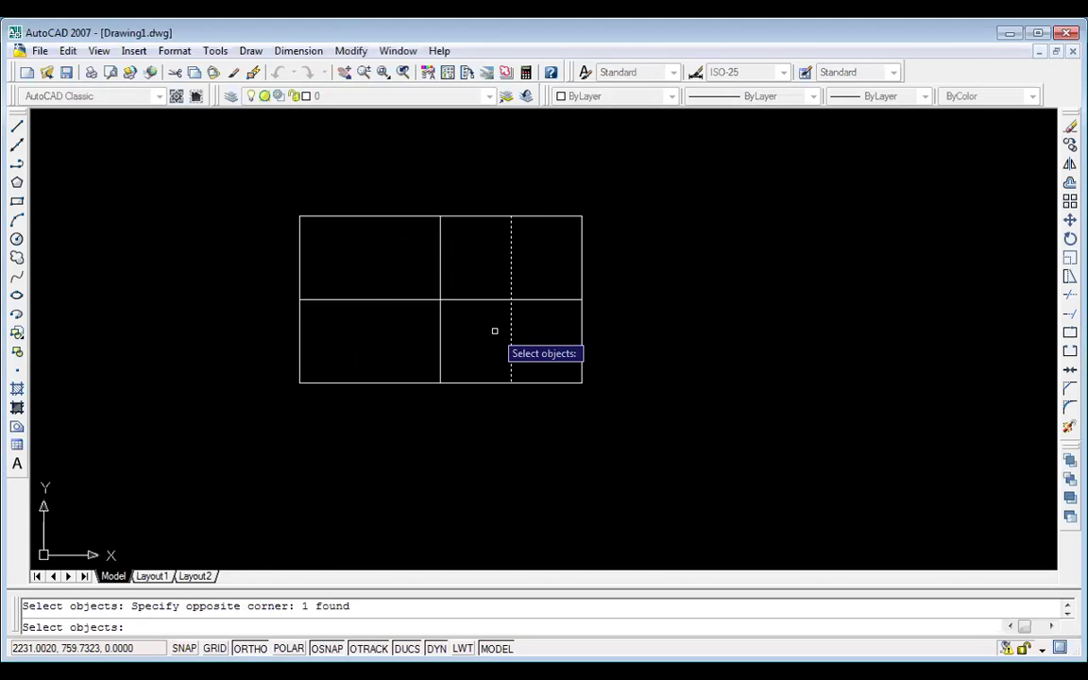
key("Return")
left_click(440, 216)
left_click(440, 383)
key("Return")
scroll(283, 263, "up", 5)
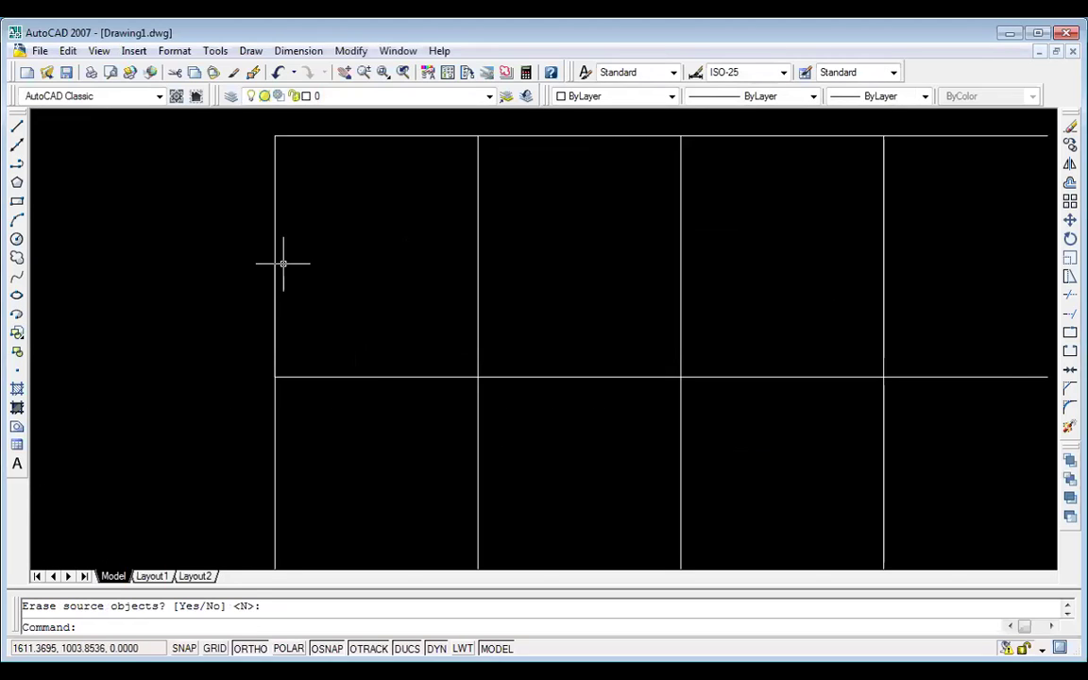
scroll(645, 275, "down", 4)
left_click(779, 279)
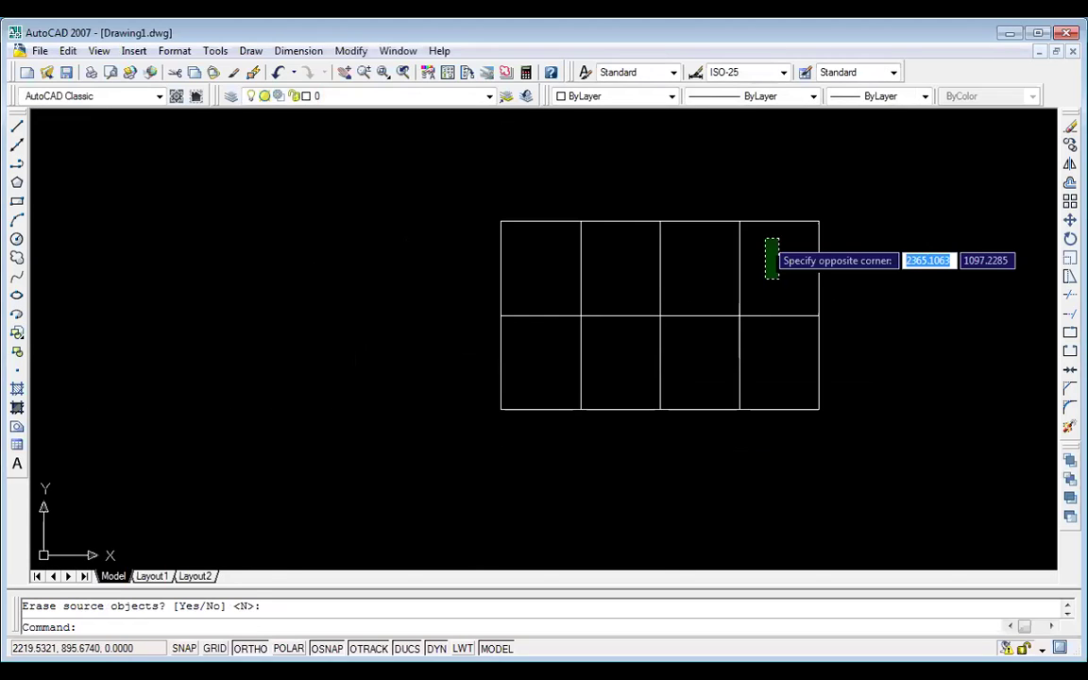
key("Escape")
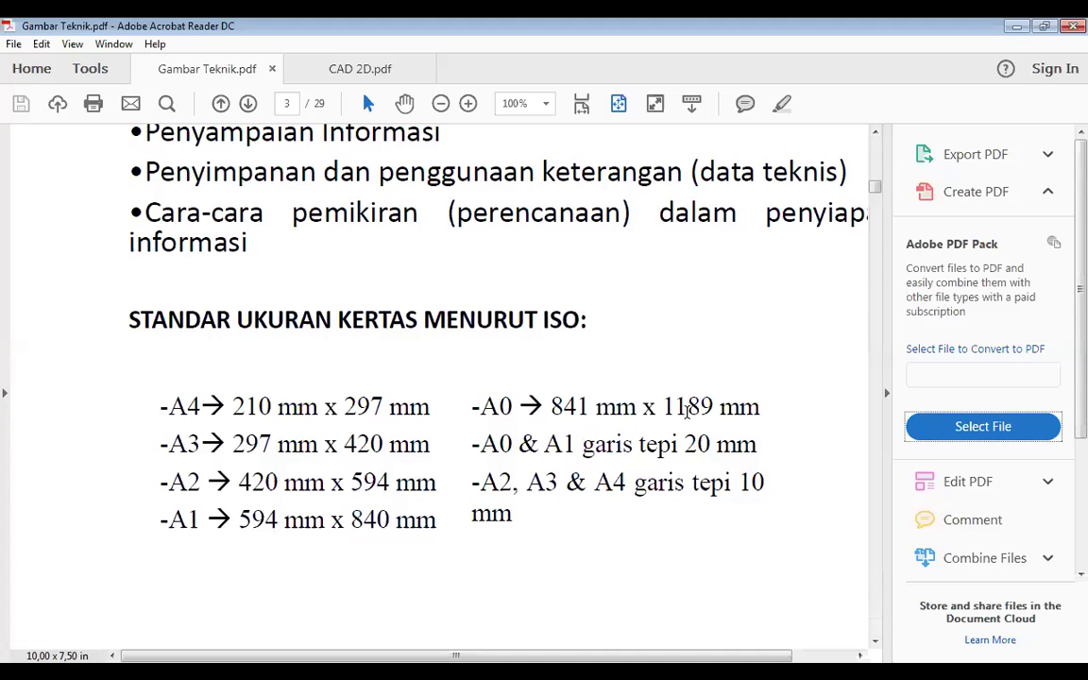
Step: Scroll Gambar Teknik.pdf to page 4's MACAM-MACAM GARIS line-type table
scroll(621, 370, "down", 2)
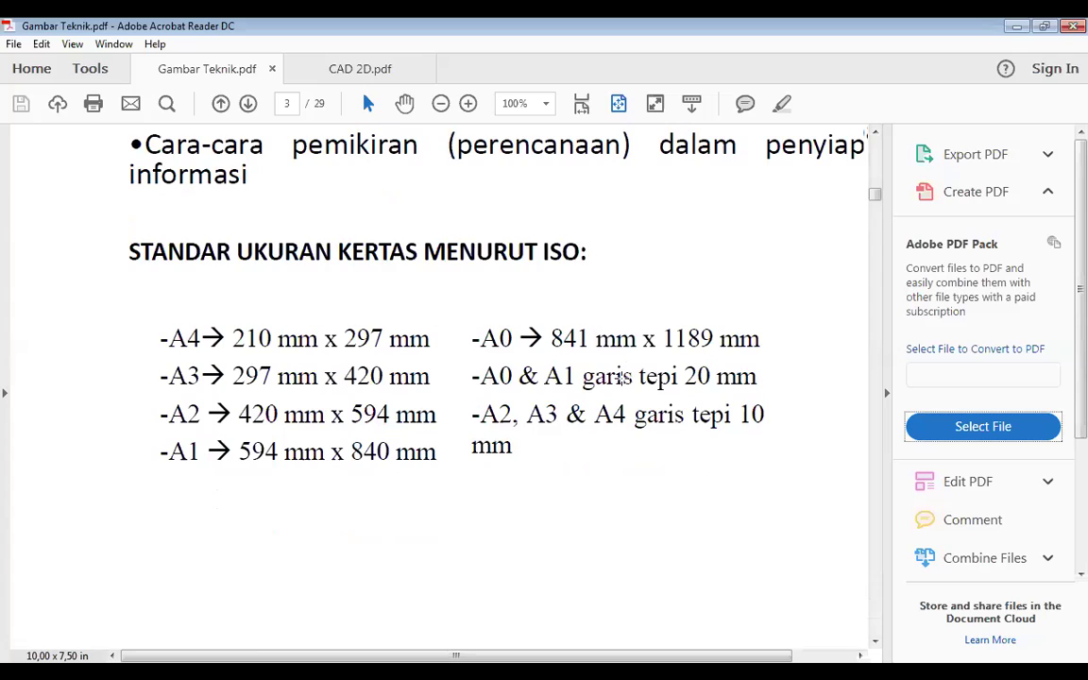
scroll(475, 306, "down", 2)
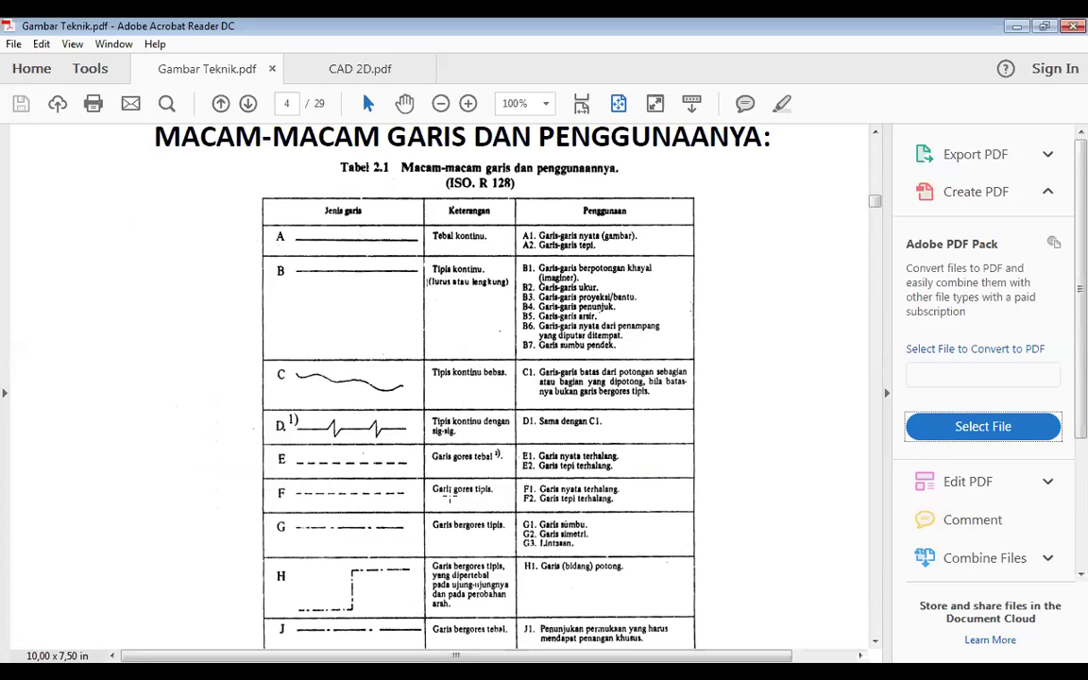
Step: Scroll through pages 4 and 5 to page 6, CARA PEMBERIAN TITLE GAMBAR
scroll(461, 495, "down", 1)
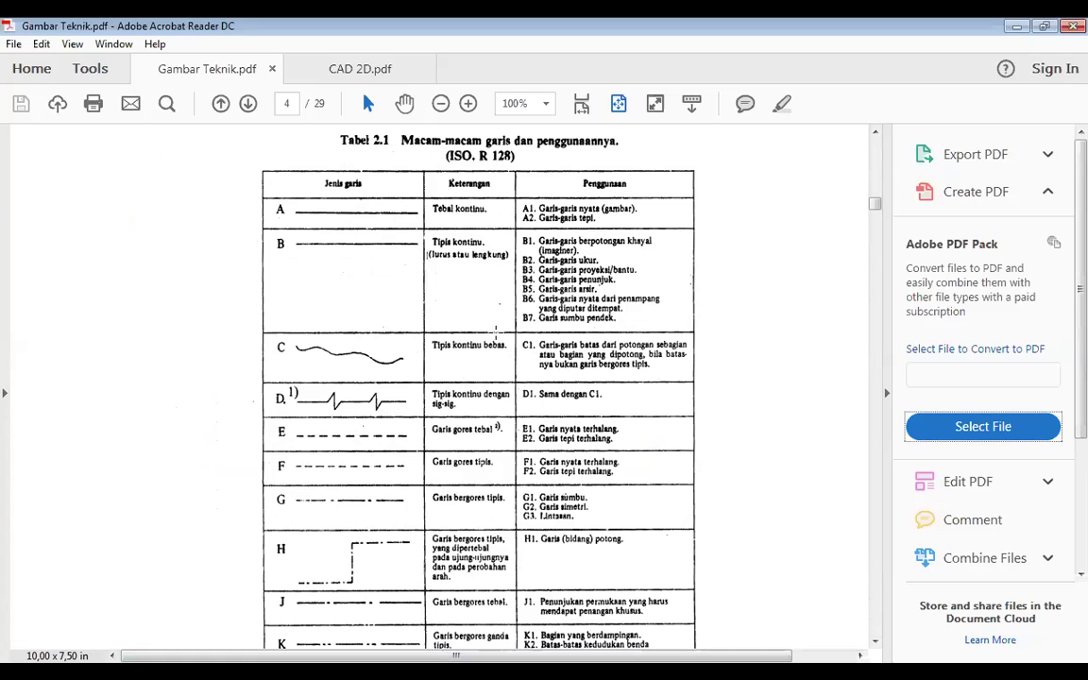
scroll(494, 334, "down", 3)
scroll(495, 334, "down", 1)
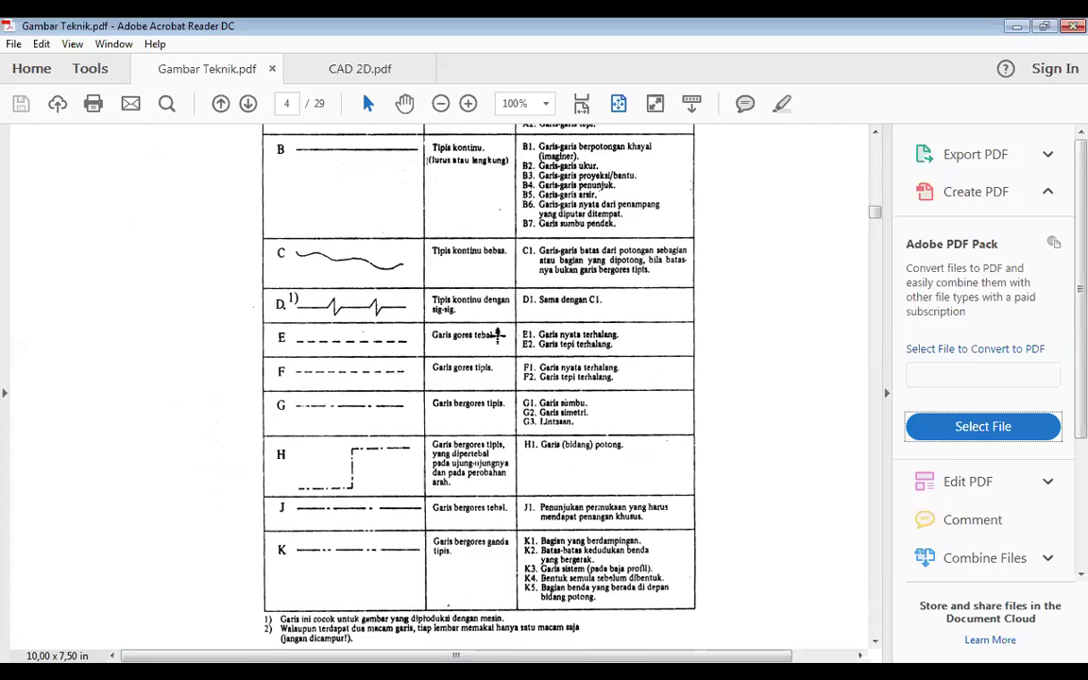
scroll(498, 334, "down", 5)
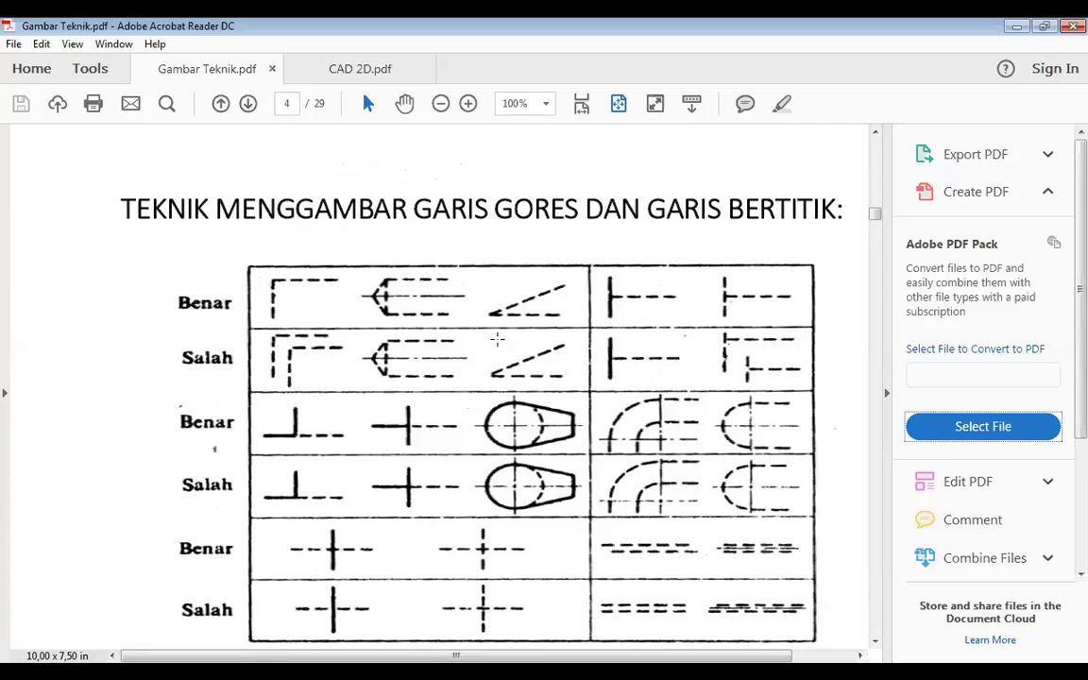
scroll(368, 332, "down", 1)
scroll(431, 331, "down", 3)
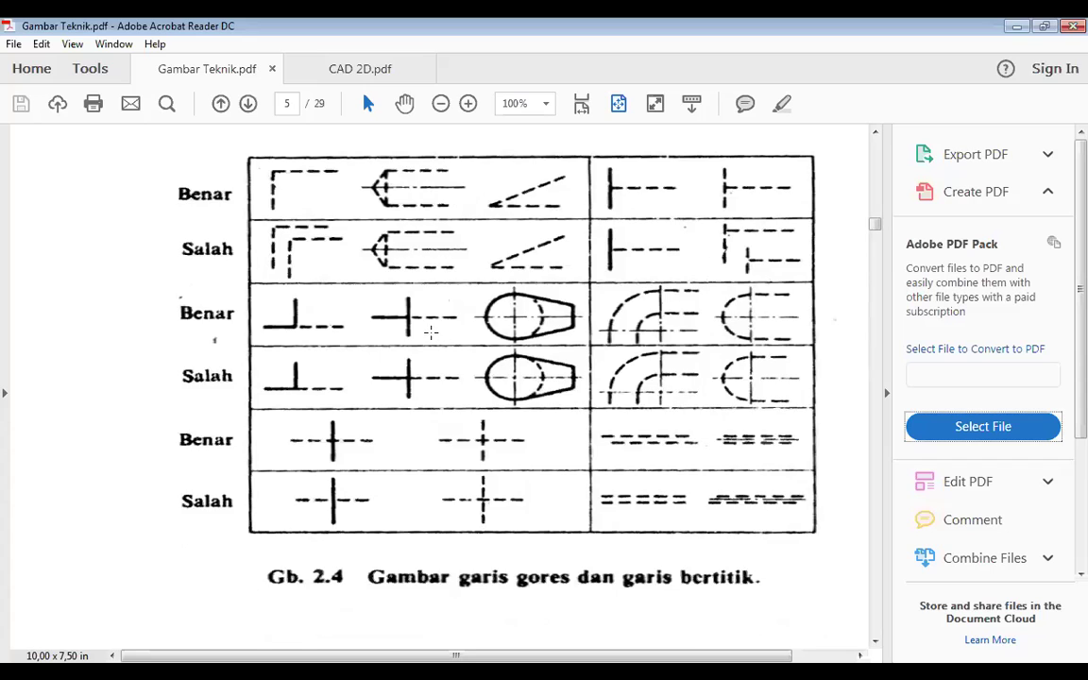
scroll(431, 330, "down", 5)
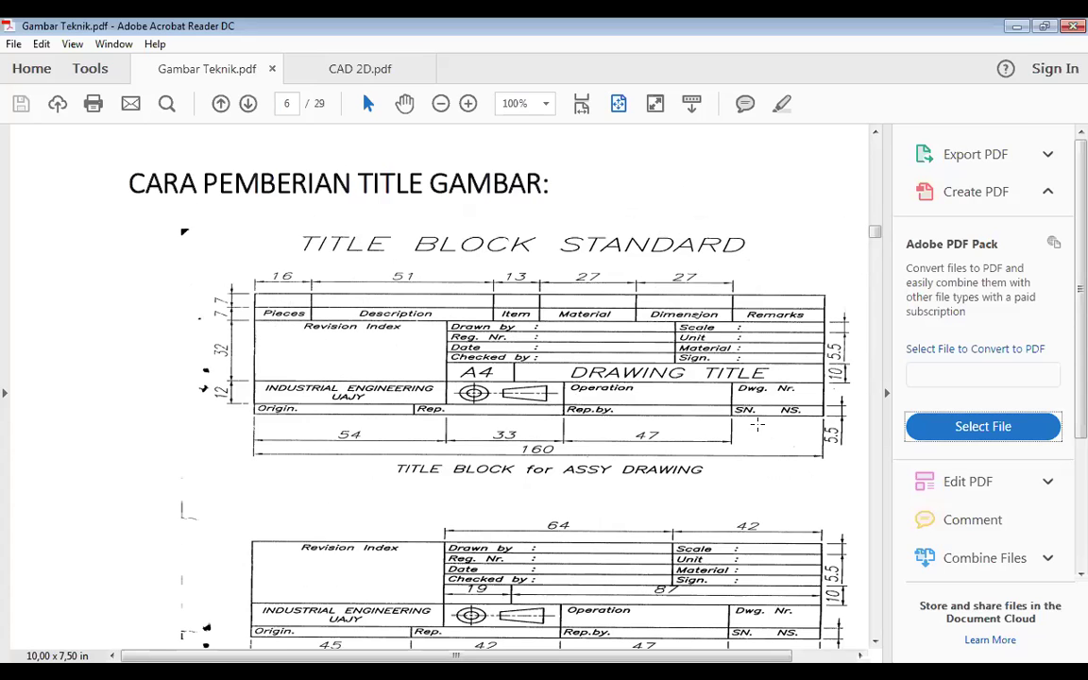
Step: Scroll past the title block tables to page 7's three-view drawing with A3 title block
scroll(565, 390, "down", 2)
scroll(539, 370, "down", 2)
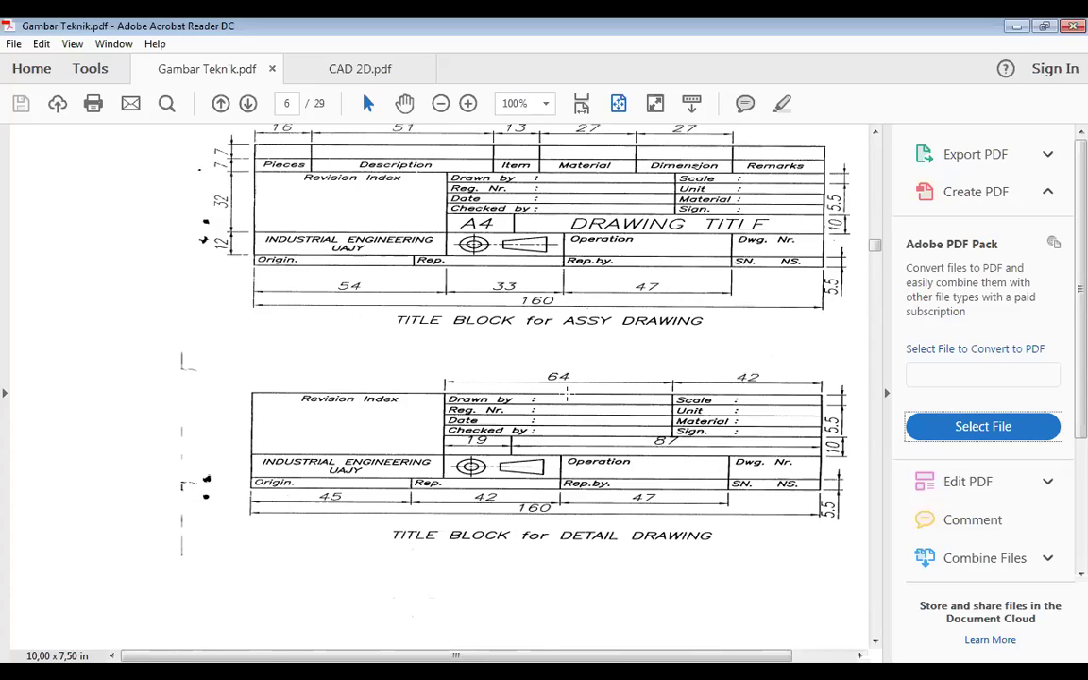
scroll(515, 354, "down", 5)
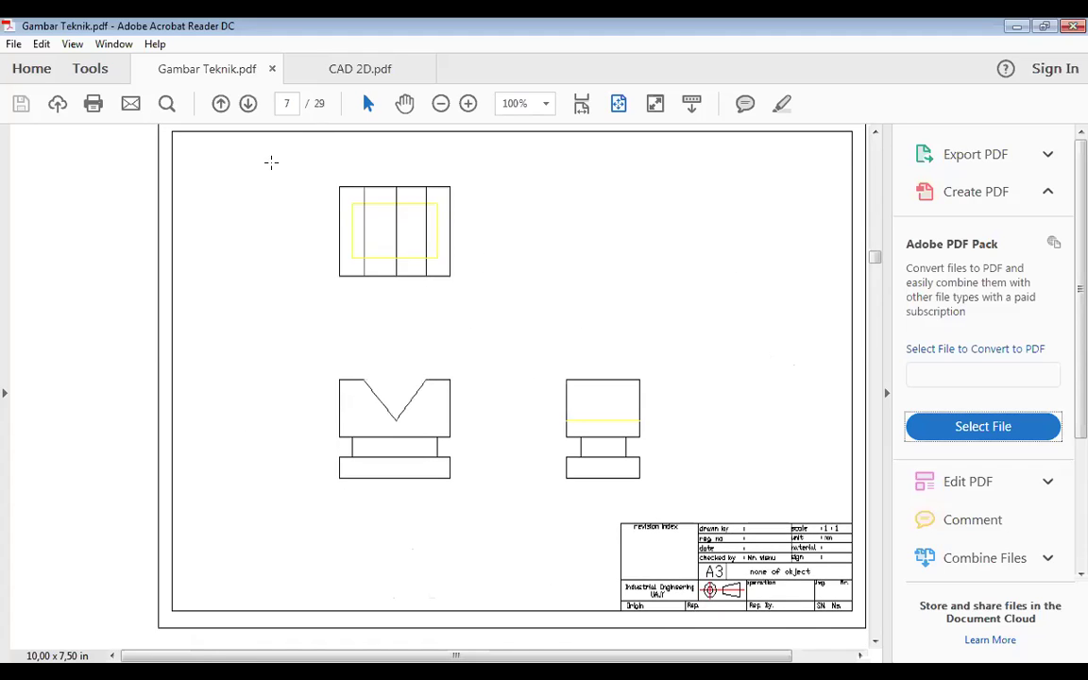
scroll(576, 354, "up", 1)
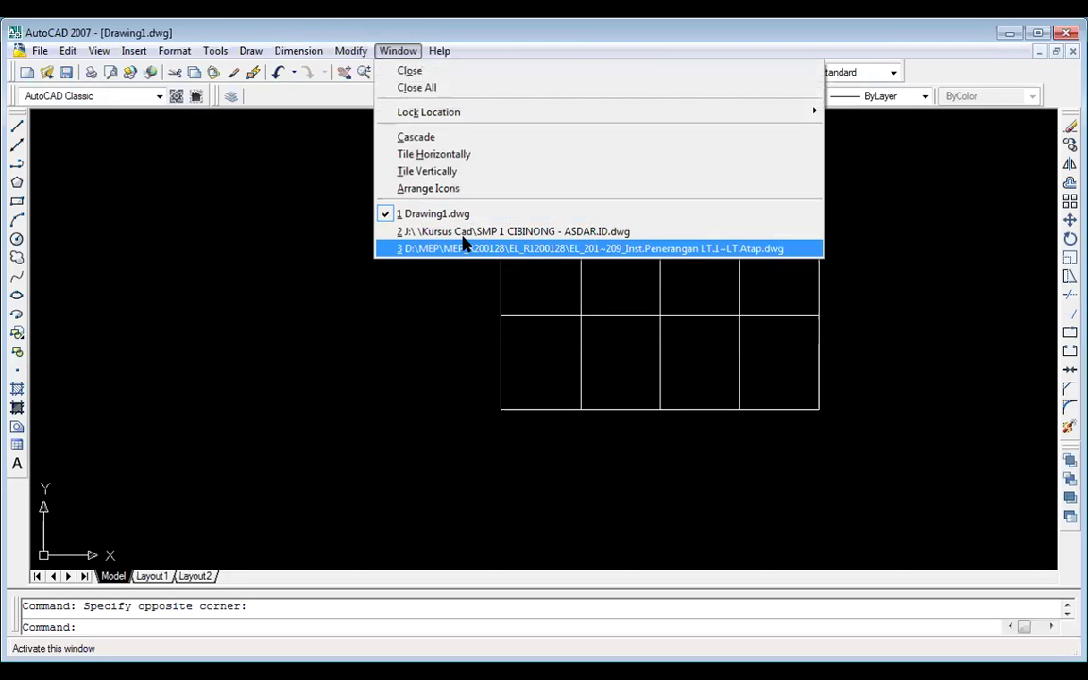
Step: Switch to ASDAR.ID.dwg, zoom out and pan to center the roof truss detail
left_click(453, 231)
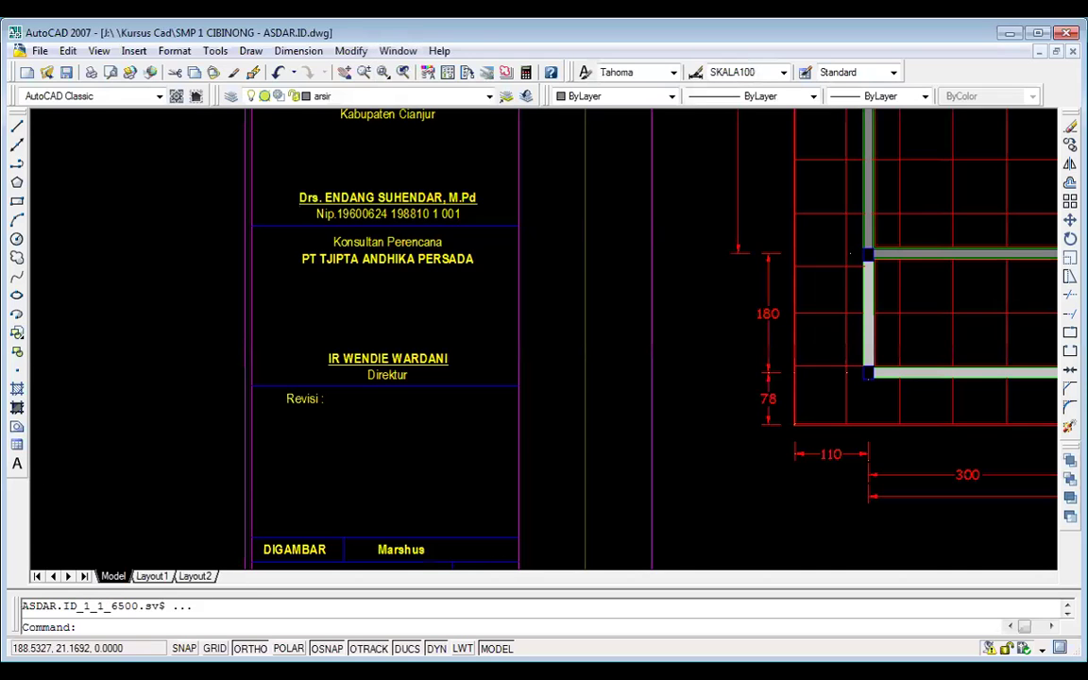
scroll(645, 298, "down", 3)
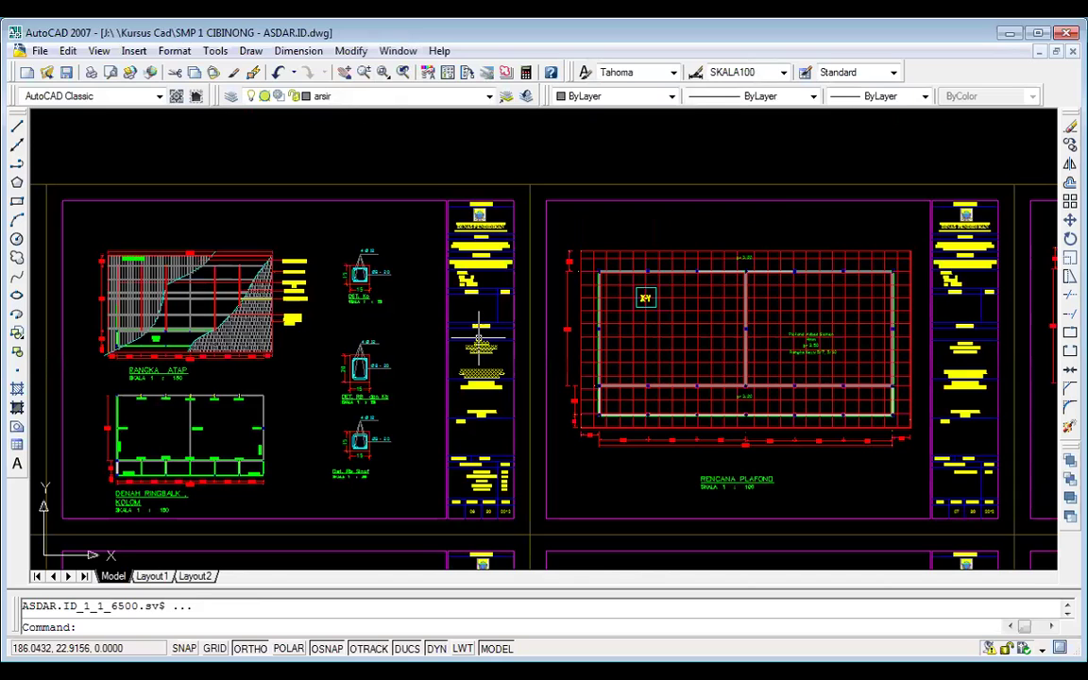
left_click(345, 72)
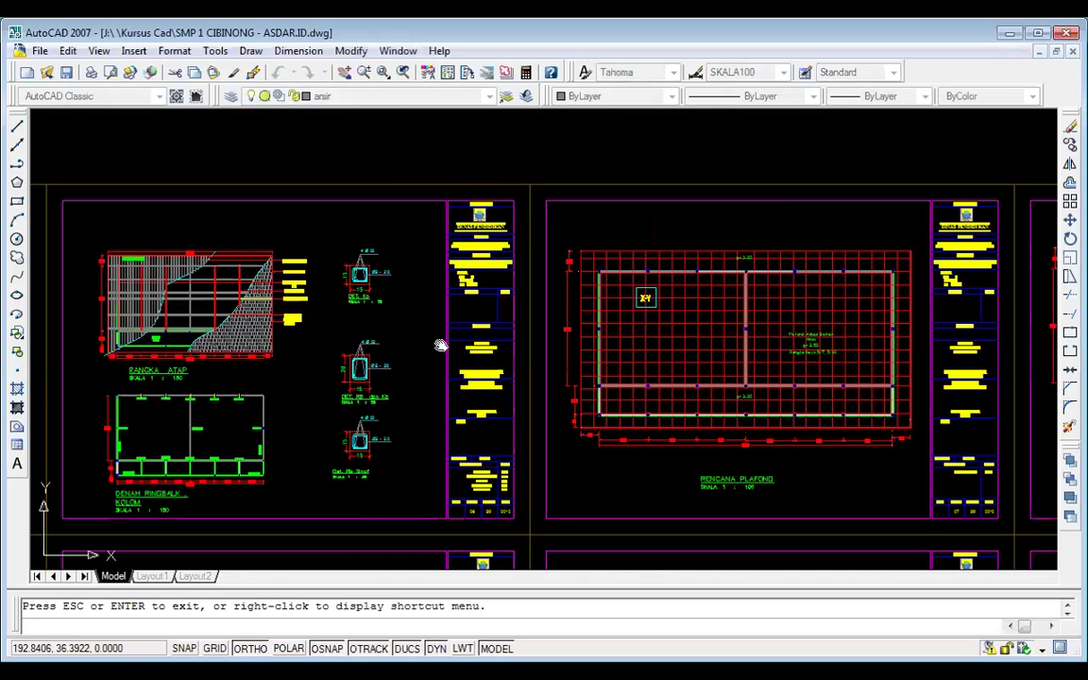
left_click_drag(447, 397, 506, 385)
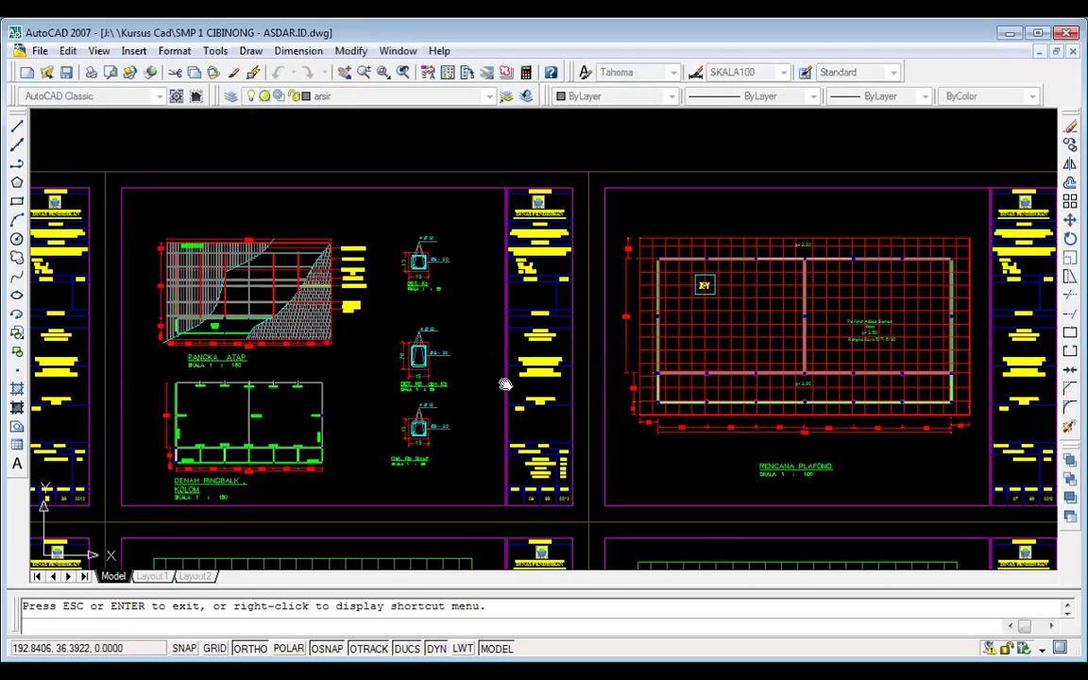
left_click_drag(267, 190, 804, 177)
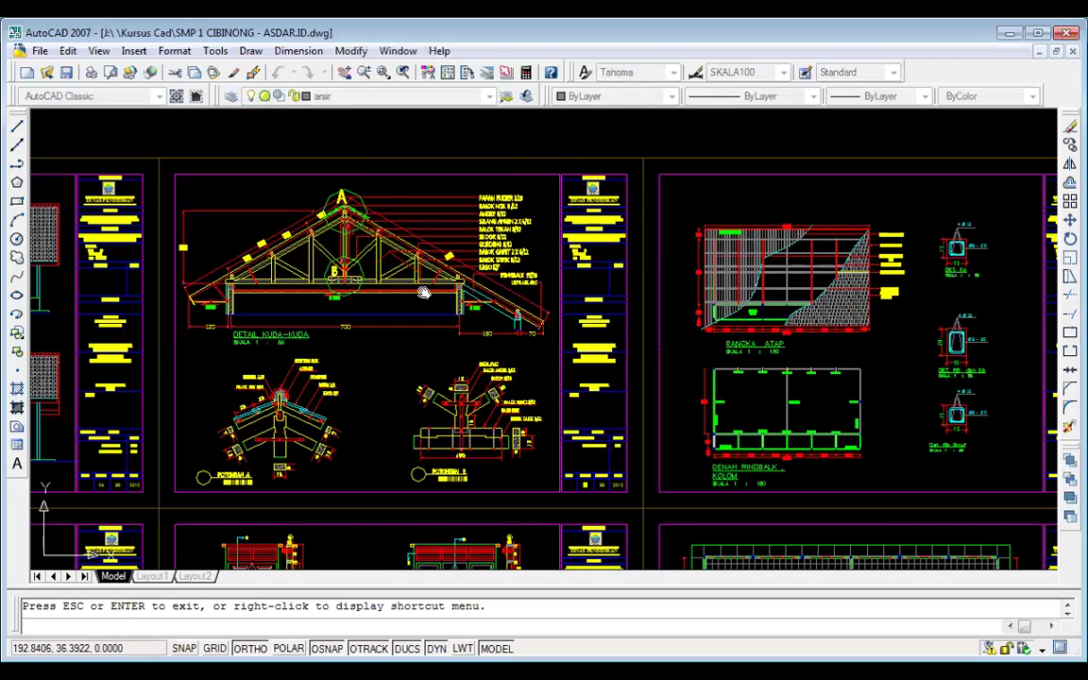
left_click_drag(391, 226, 462, 230)
Step: Pan and zoom across the right-hand title sheet and the sheets on the left
scroll(468, 232, "up", 3)
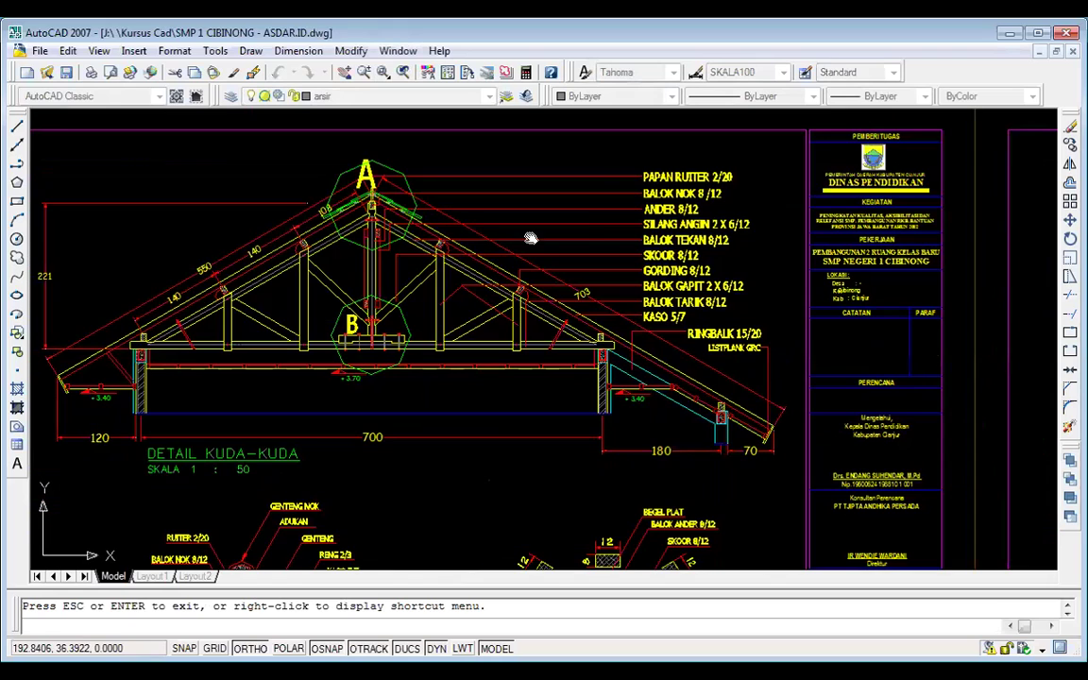
left_click_drag(637, 182, 546, 209)
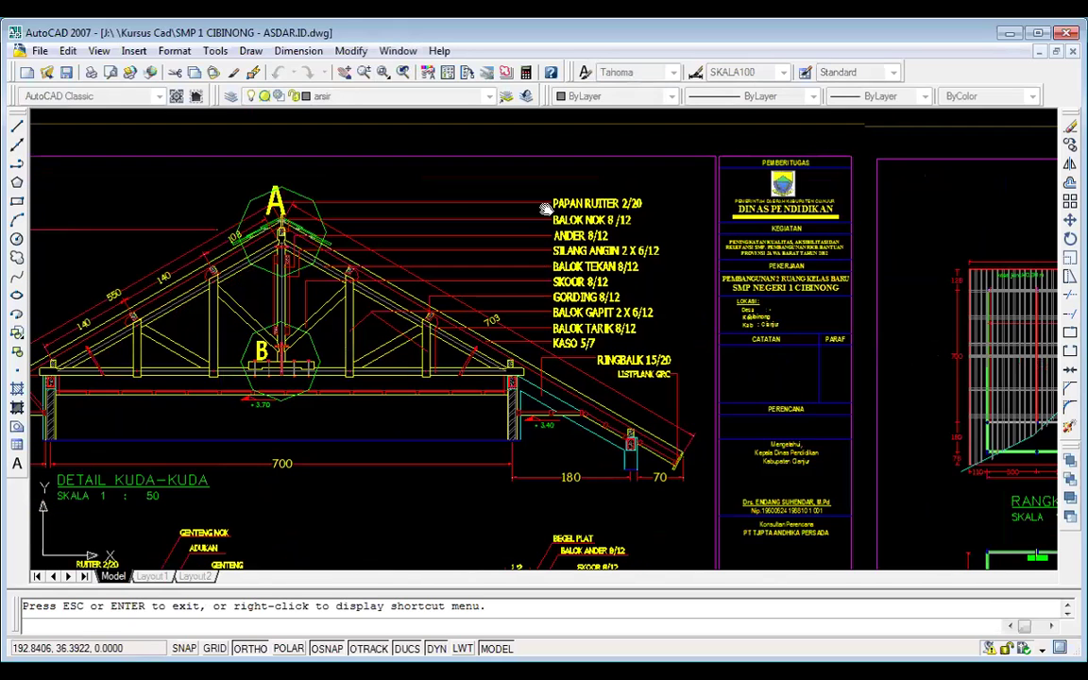
left_click_drag(395, 307, 334, 310)
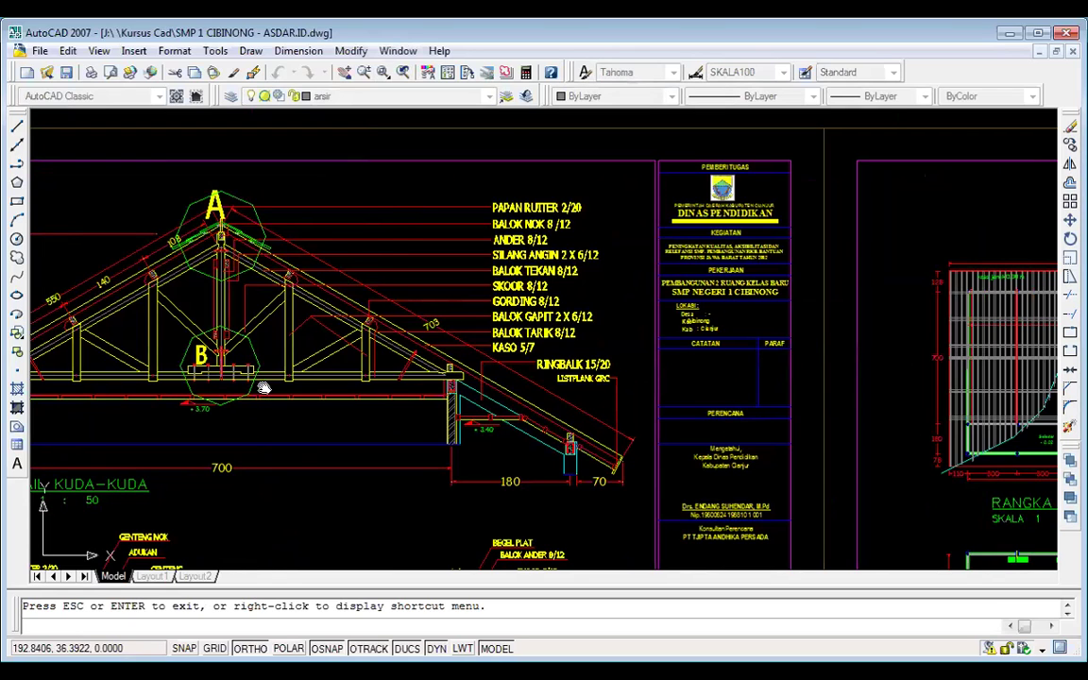
left_click_drag(397, 306, 480, 309)
scroll(255, 321, "down", 5)
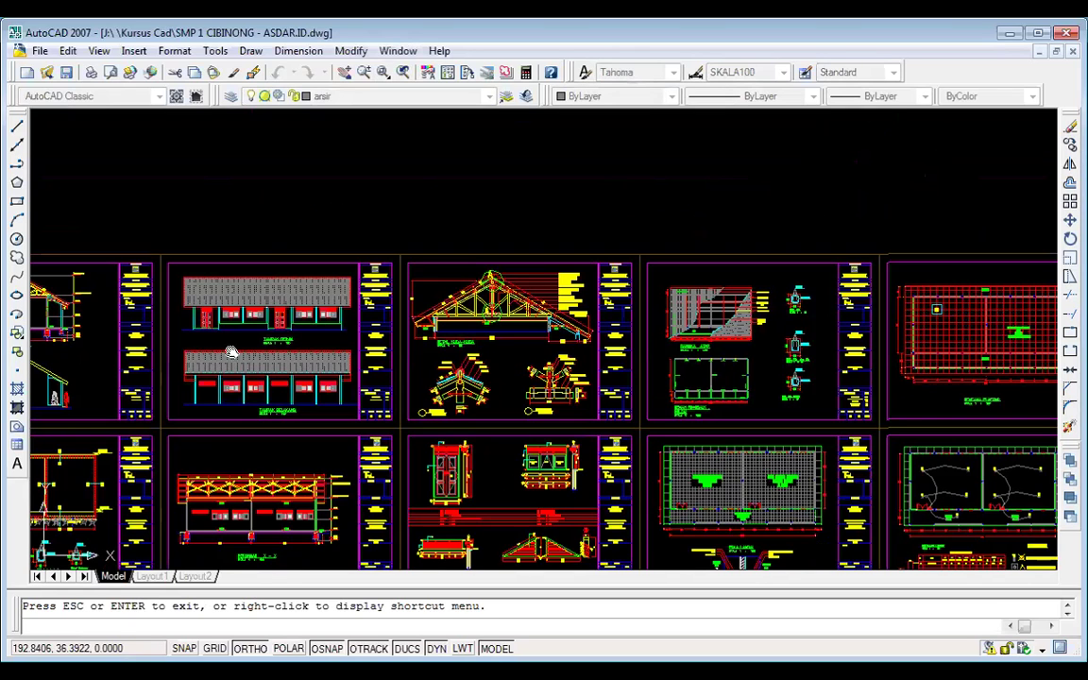
left_click_drag(359, 295, 847, 277)
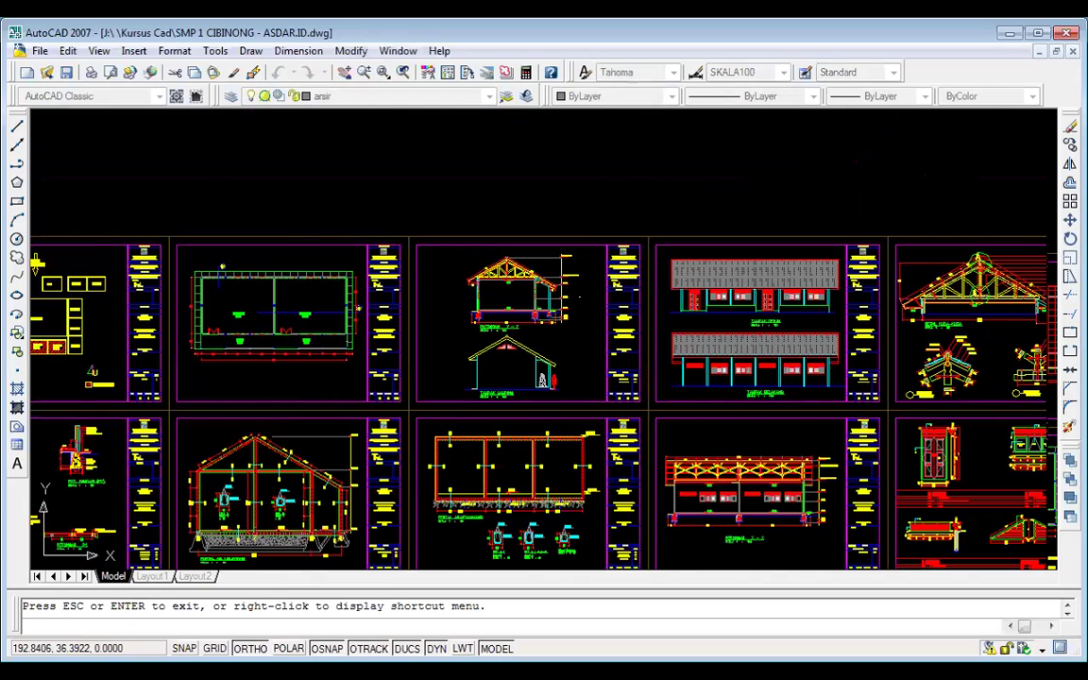
scroll(320, 295, "up", 2)
left_click_drag(352, 326, 414, 416)
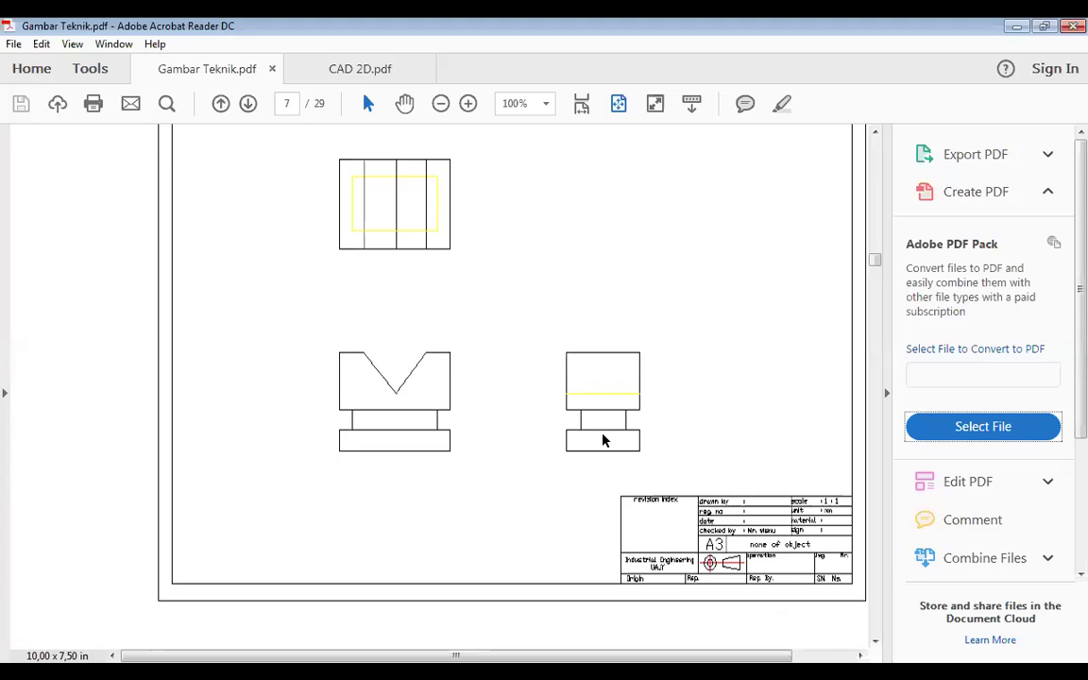
Step: Scroll from page 7 through page 8 to page 9's section types and POTONGAN PENUH figure
scroll(603, 440, "down", 2)
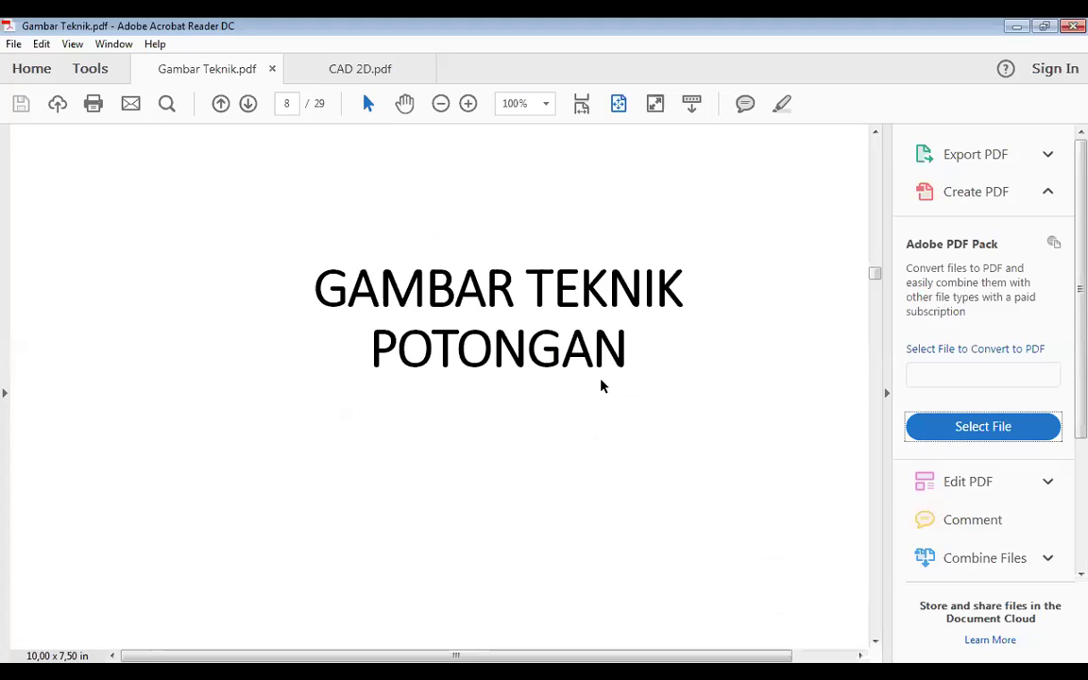
scroll(603, 385, "down", 1)
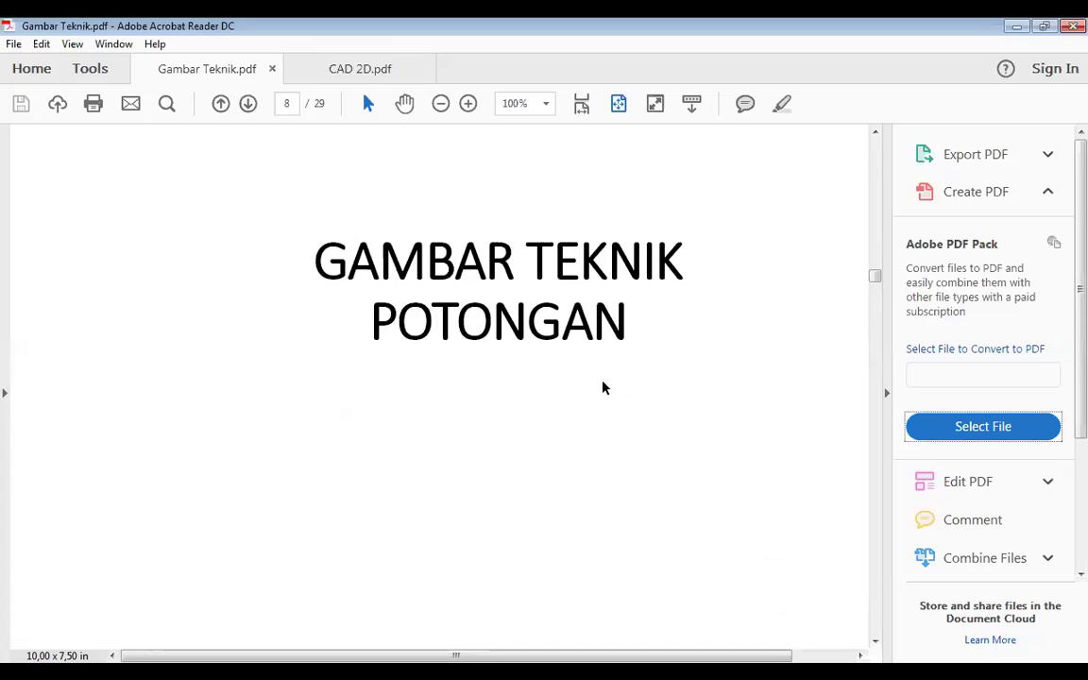
scroll(603, 385, "down", 3)
scroll(274, 208, "down", 2)
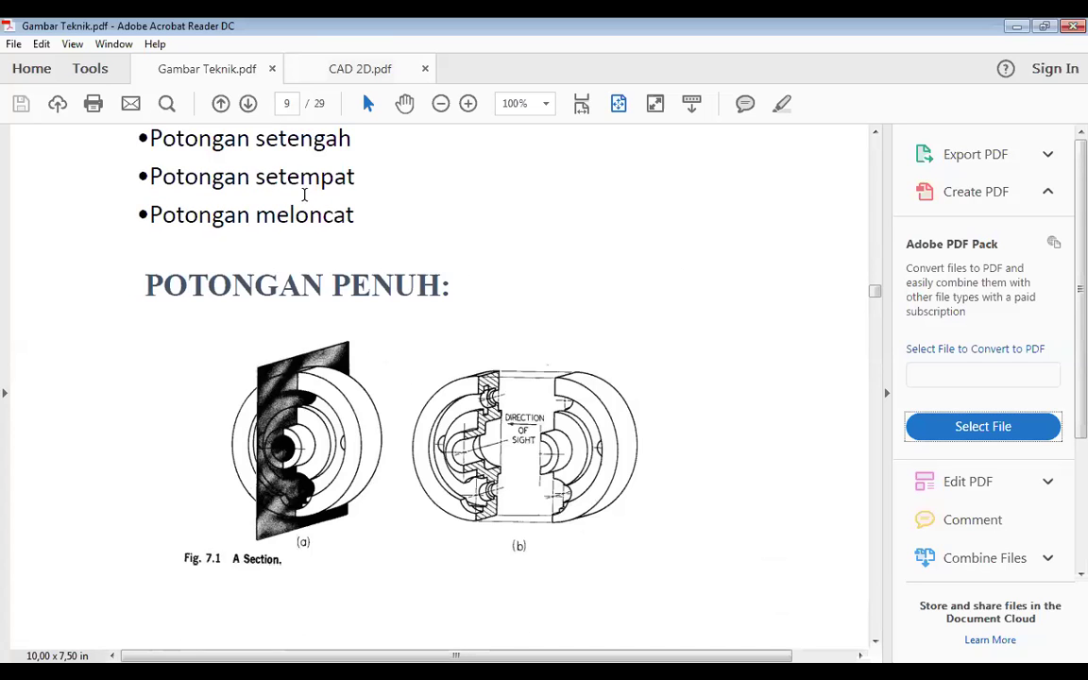
scroll(302, 185, "up", 2)
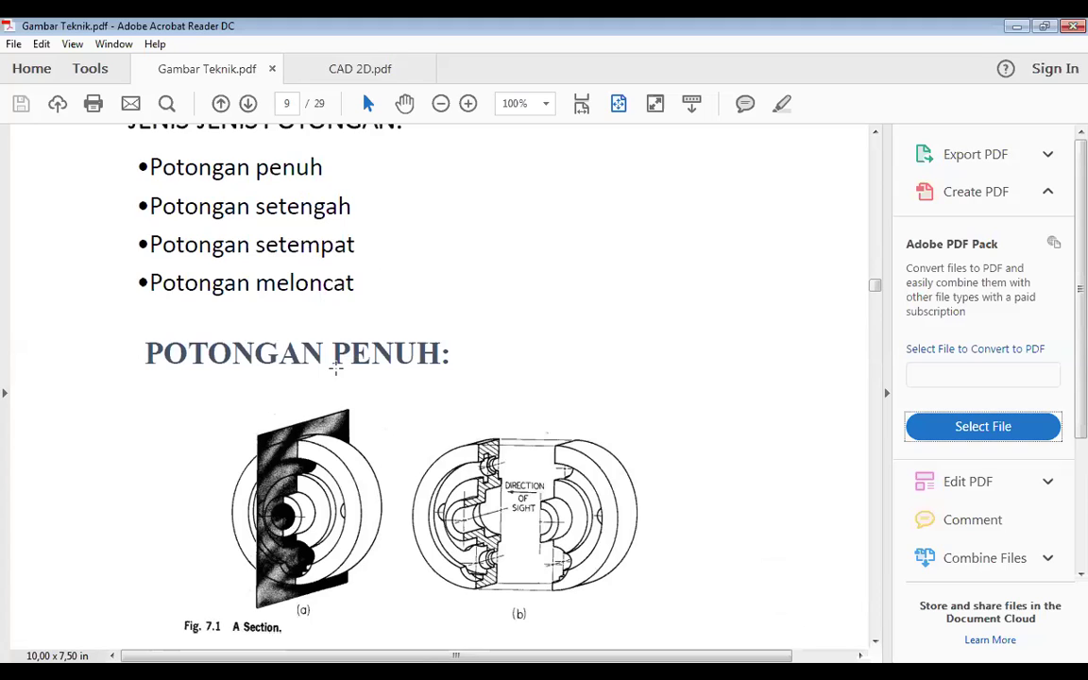
scroll(274, 336, "down", 2)
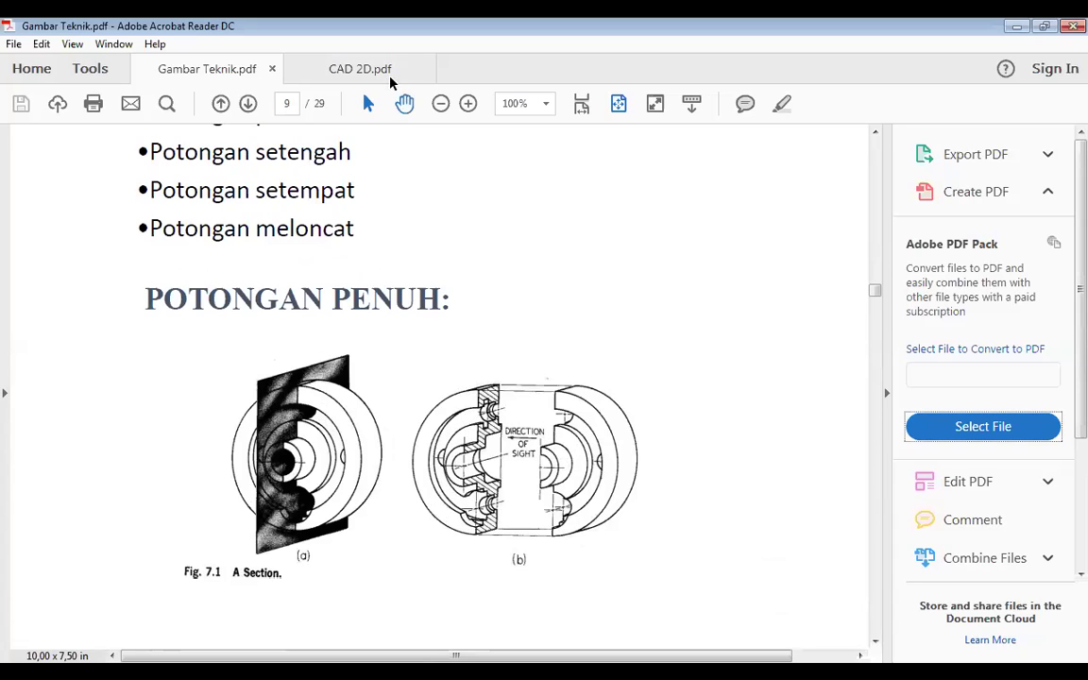
mouse_move(359, 69)
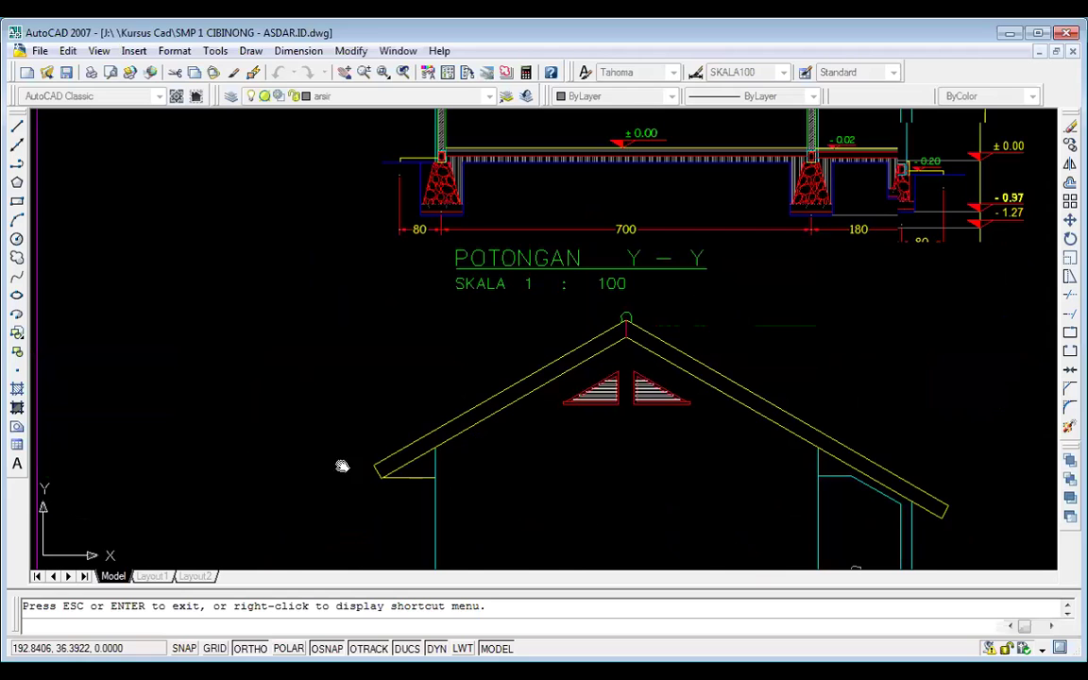
Step: Zoom around the ASDAR.ID.dwg section drawings and pan the roof truss into view
scroll(292, 439, "down", 5)
scroll(323, 412, "up", 3)
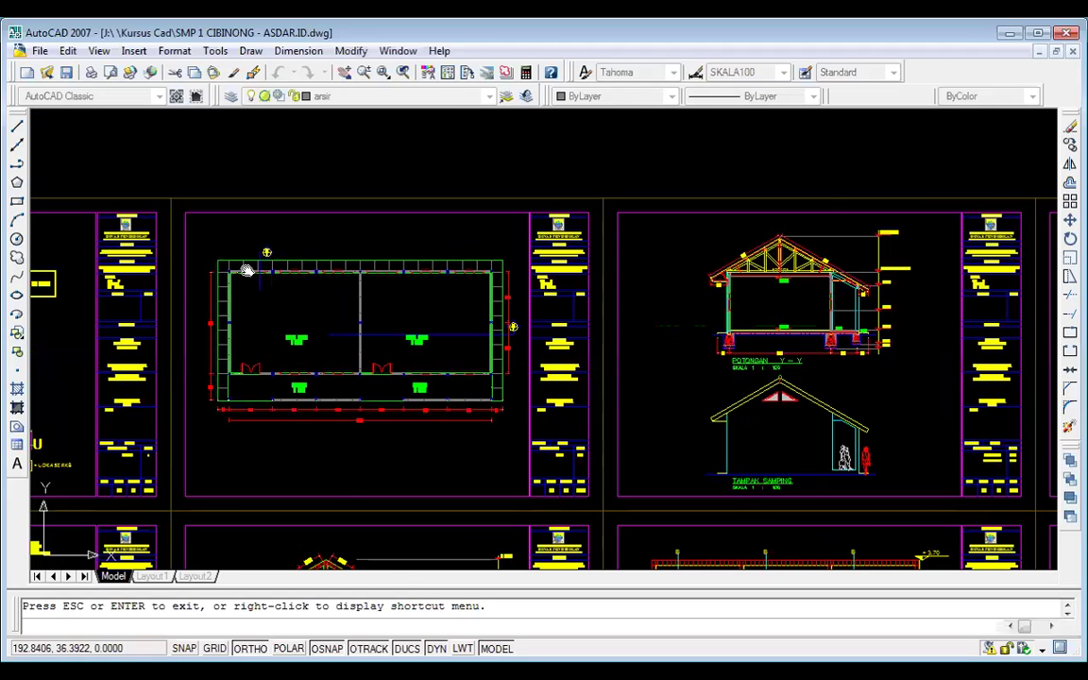
scroll(246, 271, "up", 3)
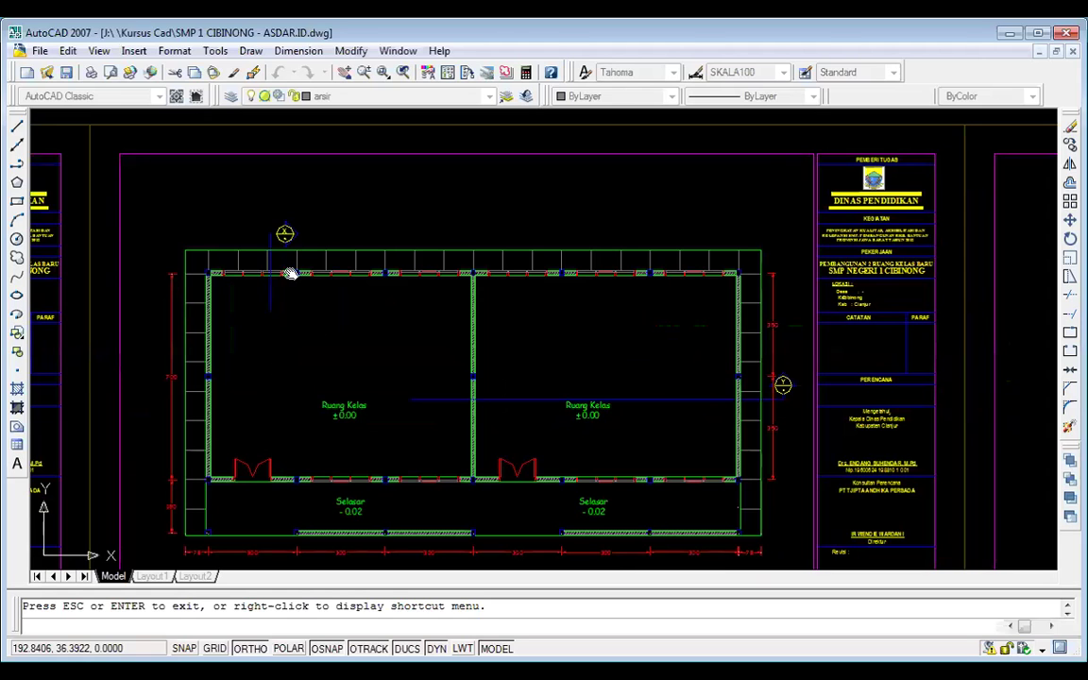
scroll(291, 274, "down", 5)
scroll(256, 244, "up", 2)
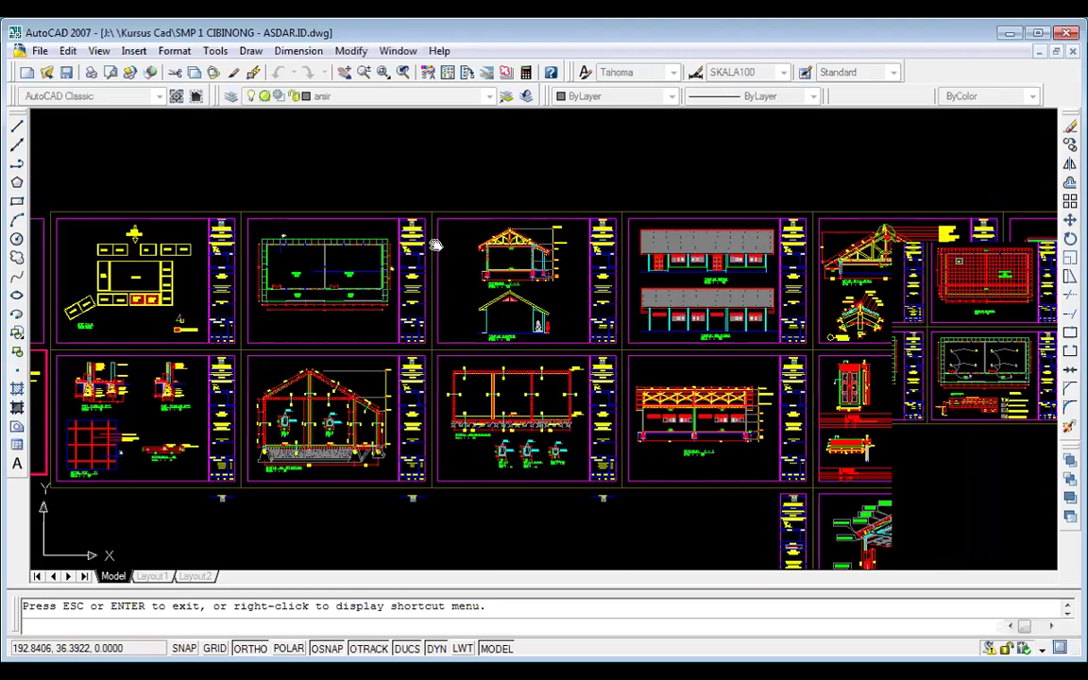
scroll(434, 245, "up", 5)
left_click_drag(207, 185, 235, 477)
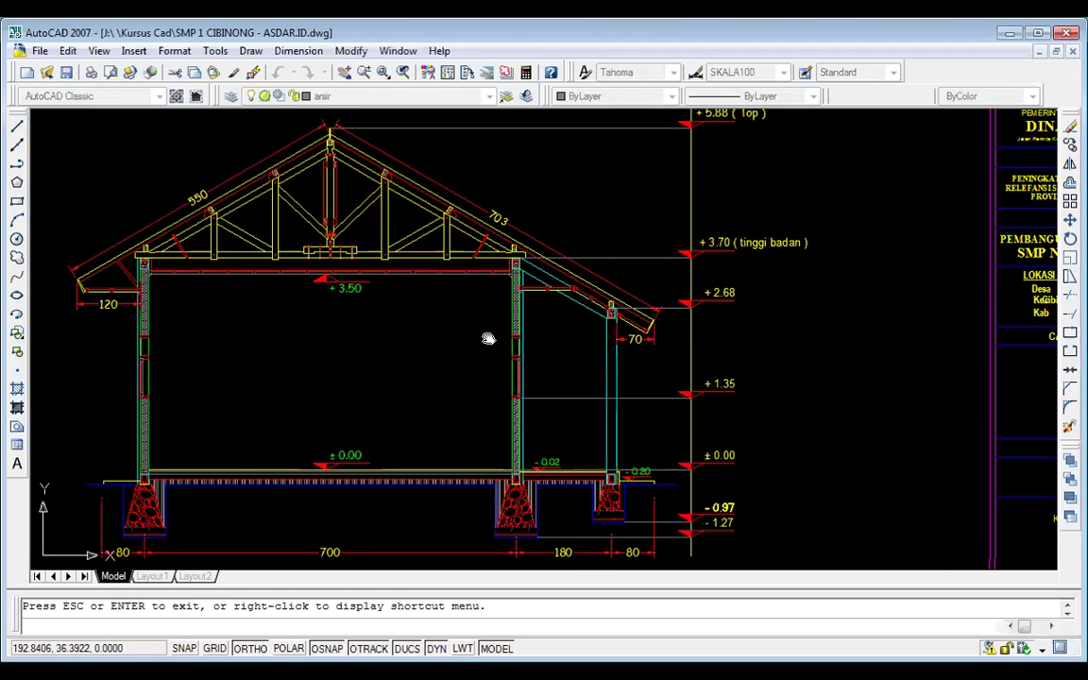
Step: Pan to the side elevation and floor plan, then return to Gambar Teknik.pdf in Acrobat Reader
scroll(440, 307, "down", 5)
scroll(448, 281, "up", 4)
left_click_drag(398, 460, 395, 439)
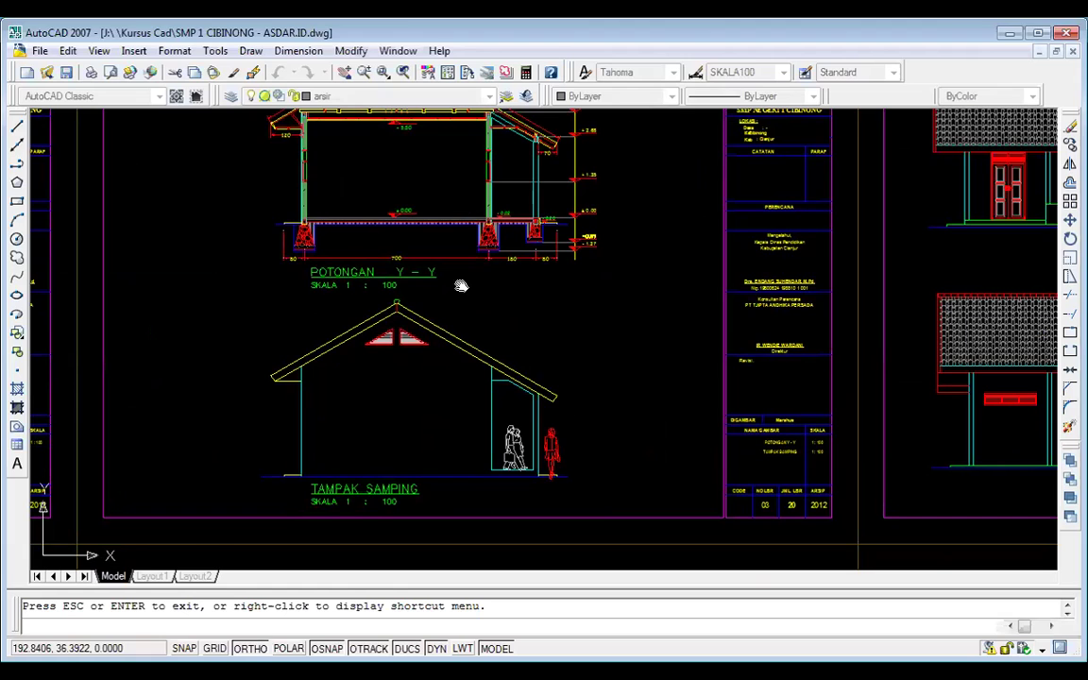
left_click_drag(306, 283, 800, 378)
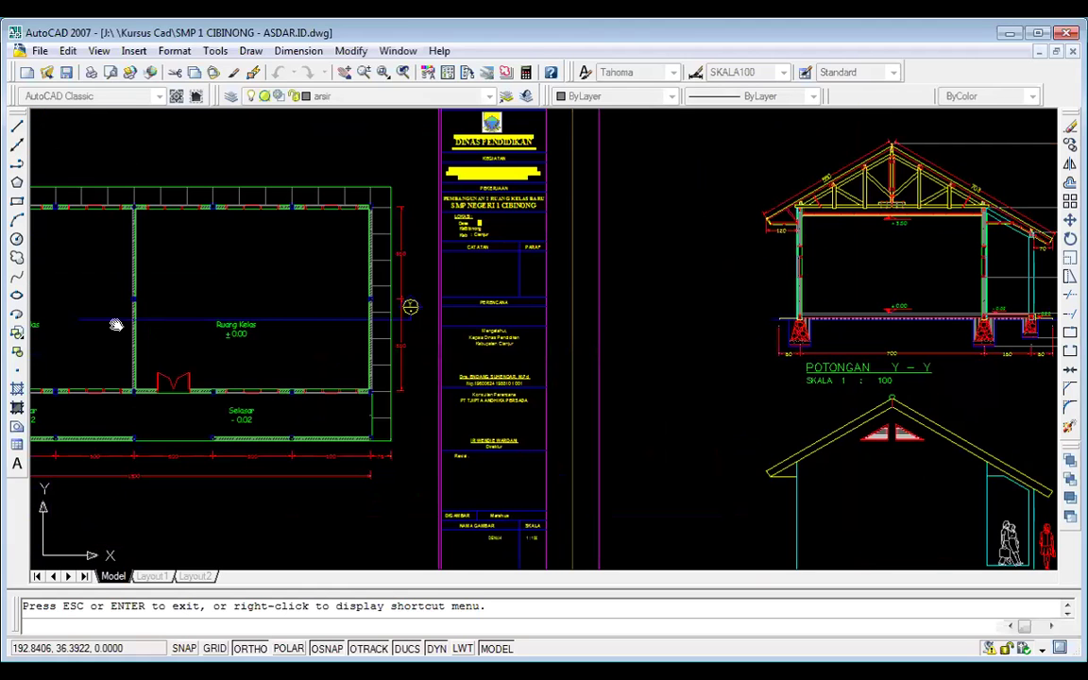
scroll(514, 354, "down", 2)
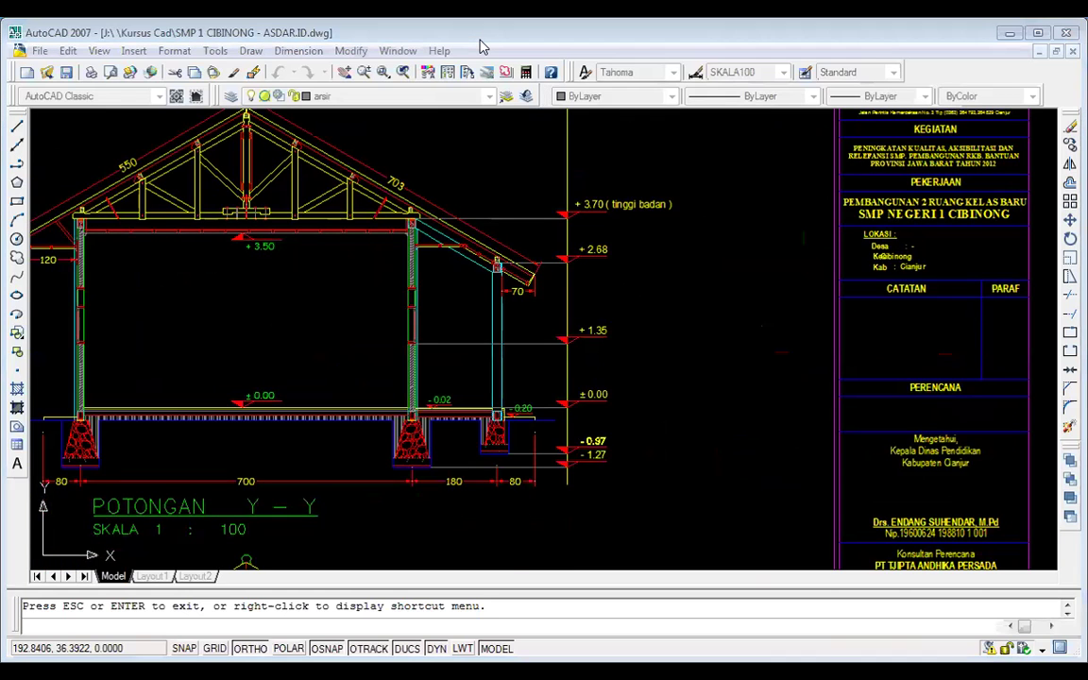
key("alt+Tab")
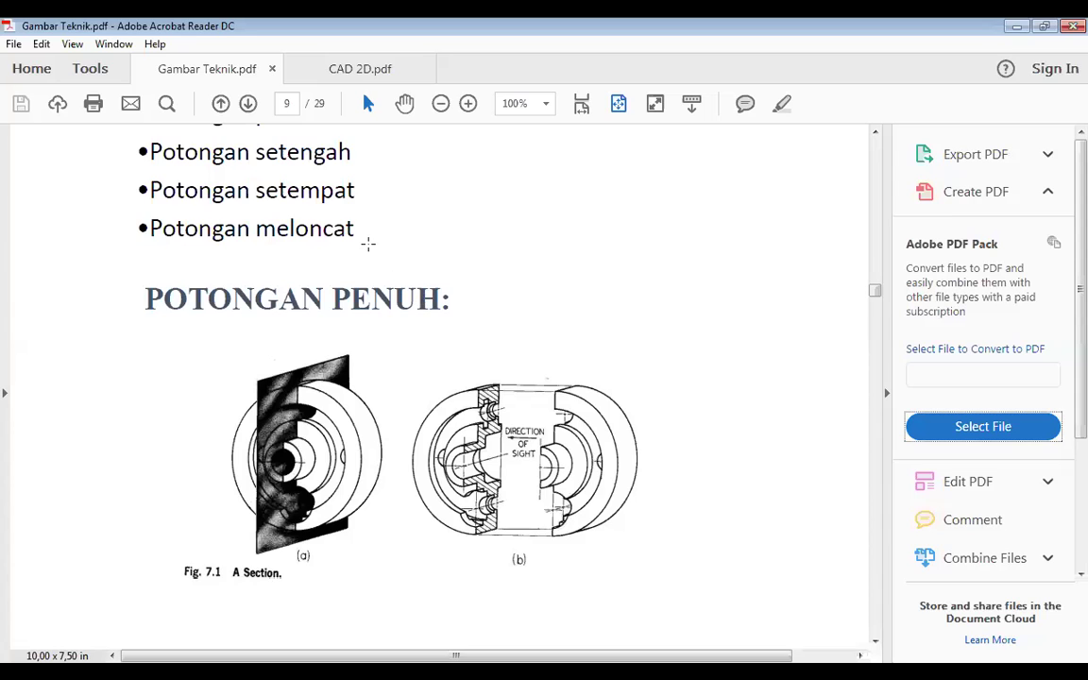
Step: Scroll past the section-view examples on page 9 to the GAMBAR TEKNIK PROYEKSI page 13
scroll(368, 244, "down", 5)
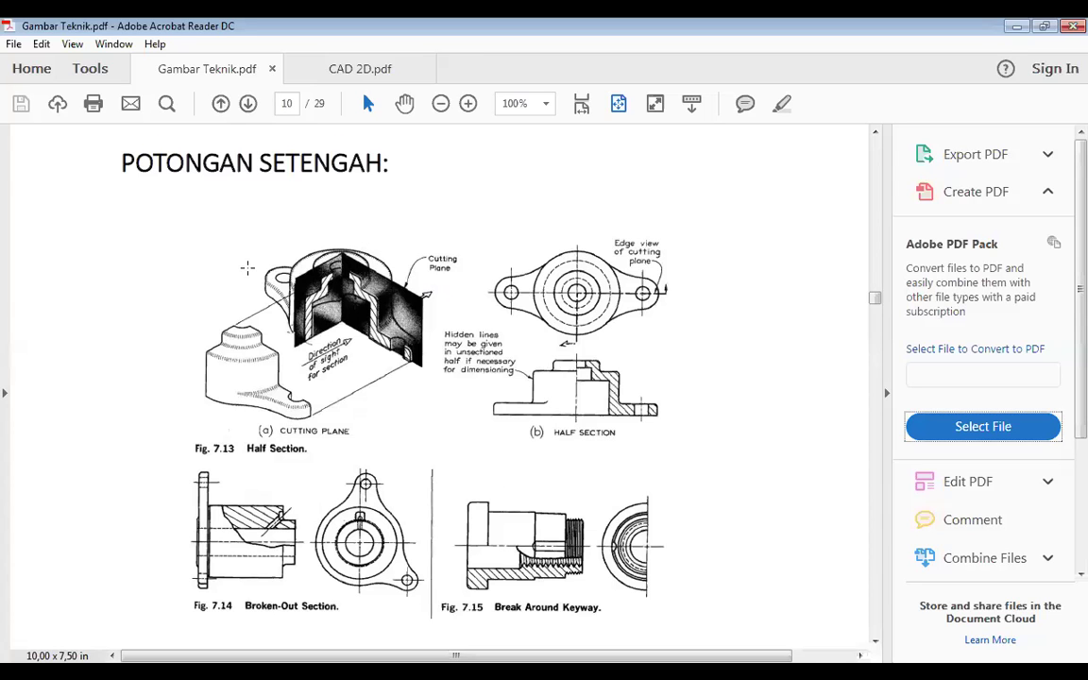
scroll(458, 340, "down", 1)
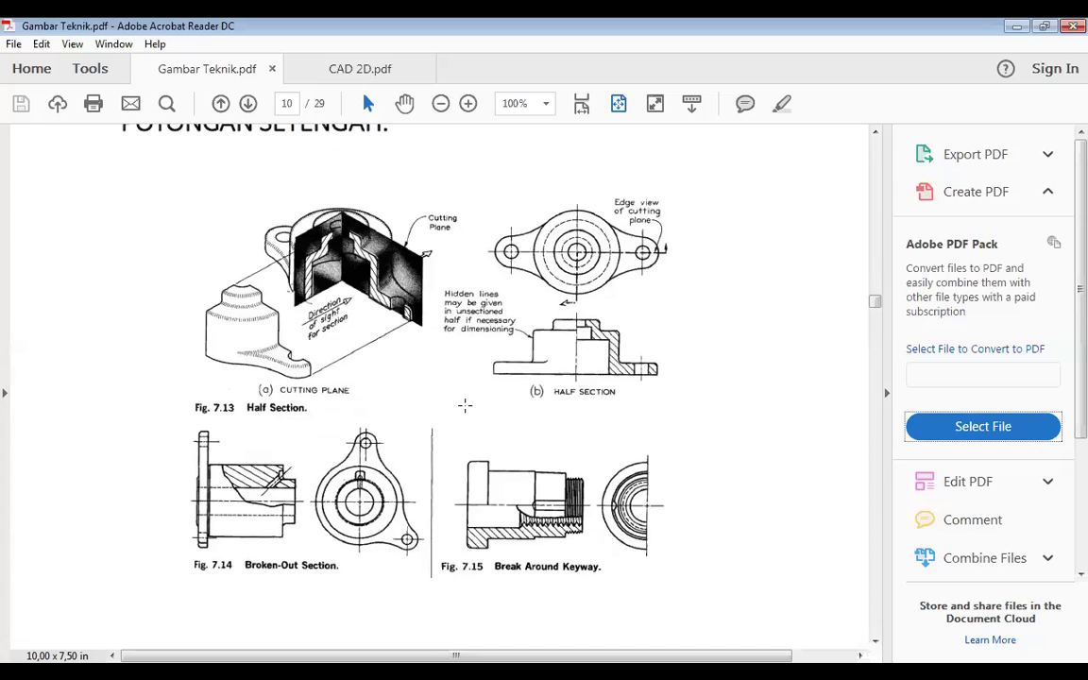
scroll(420, 373, "down", 1)
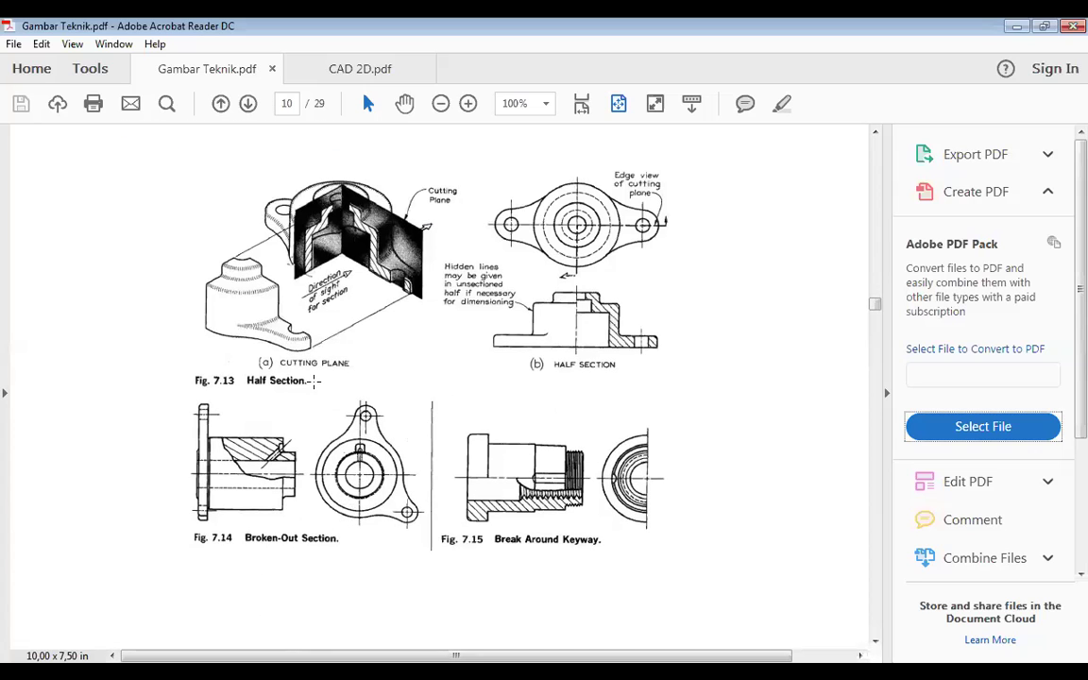
scroll(296, 388, "down", 1)
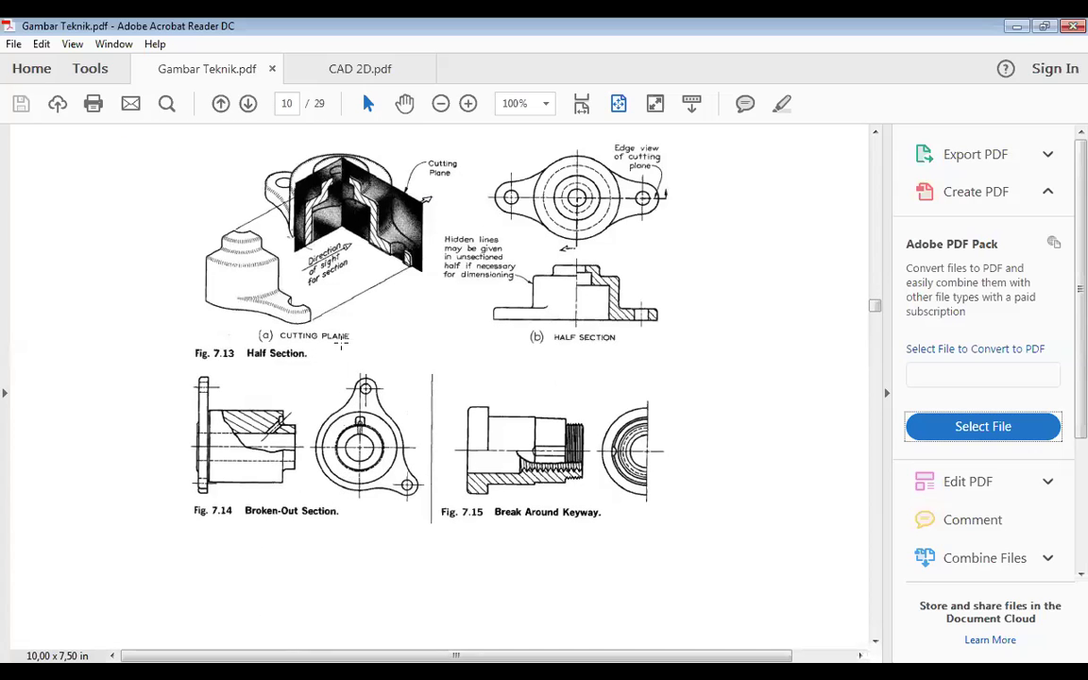
scroll(342, 346, "down", 1)
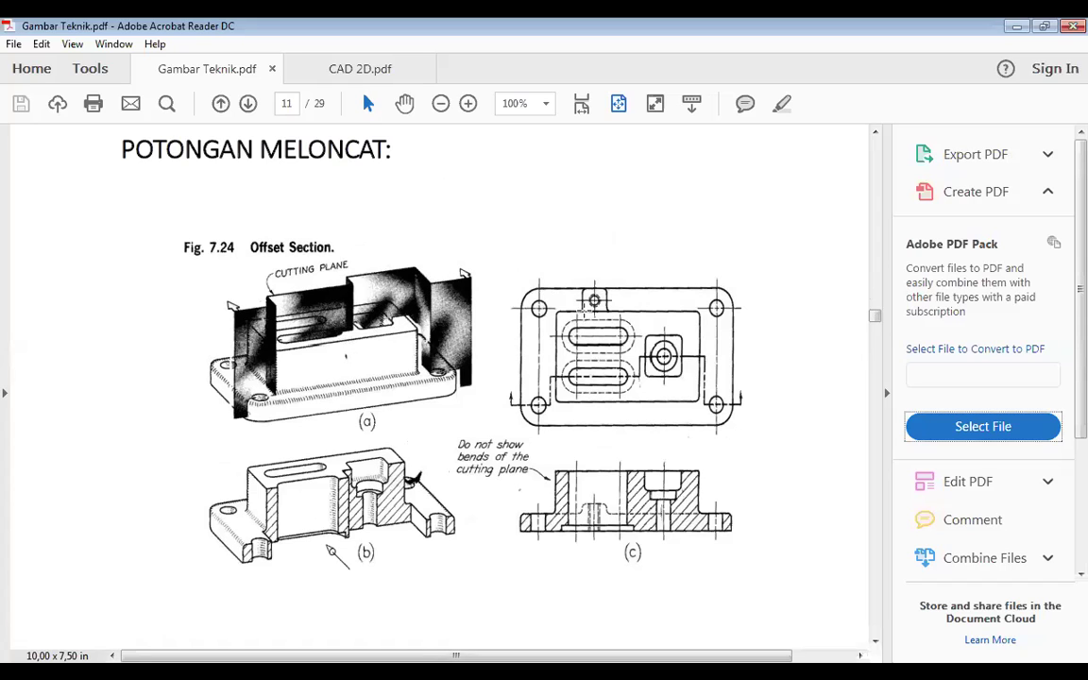
scroll(478, 387, "down", 2)
scroll(479, 387, "down", 2)
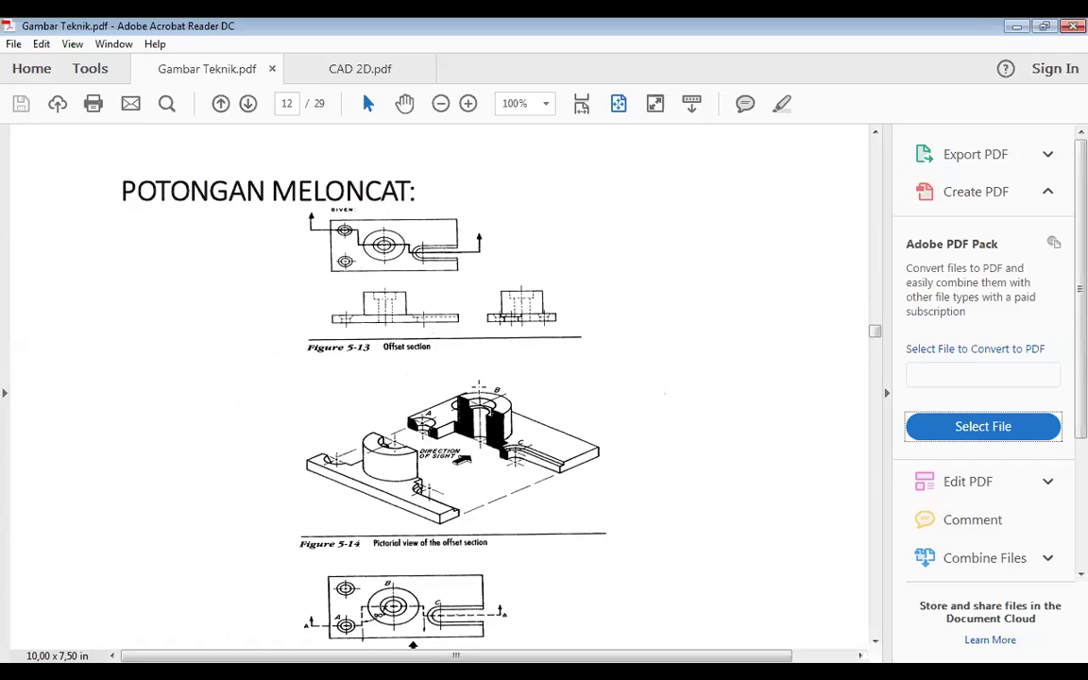
scroll(478, 383, "down", 1)
scroll(478, 383, "down", 5)
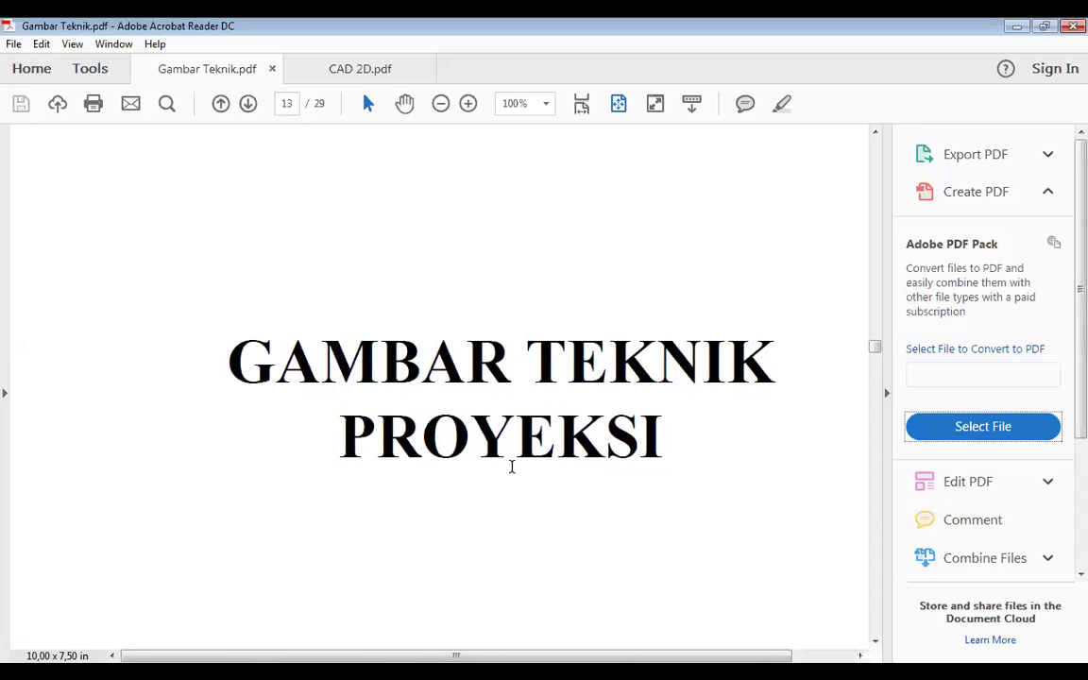
Step: Scroll past the projection symbols page 14 to the first-angle projection figure Gb. 6.2 on page 15
scroll(507, 444, "down", 1)
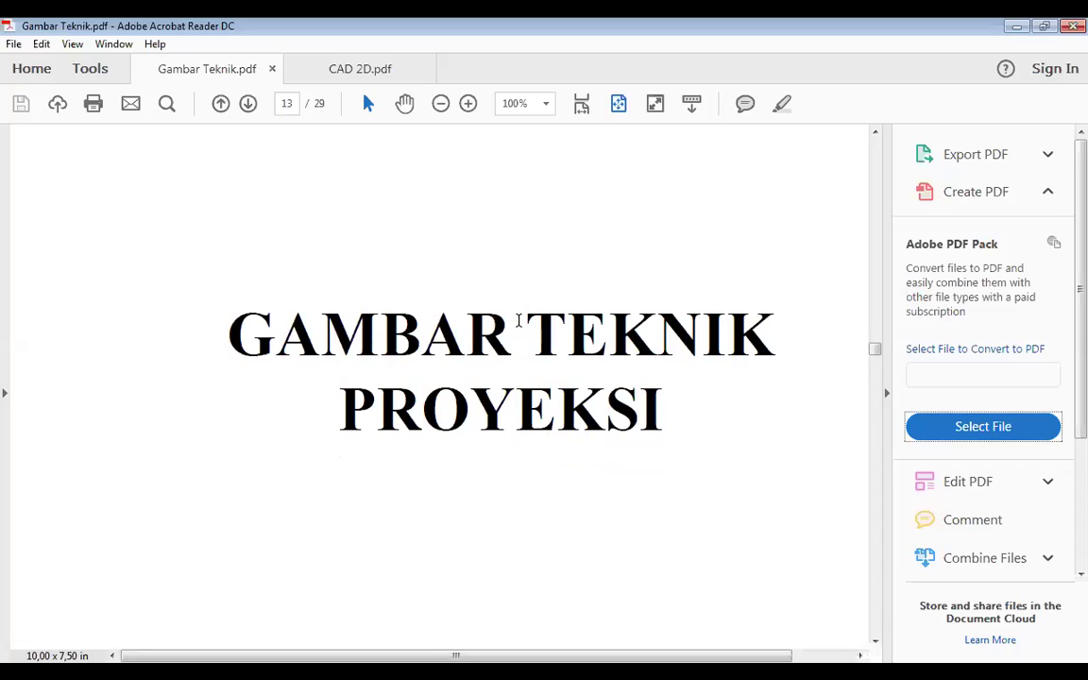
scroll(519, 324, "down", 1)
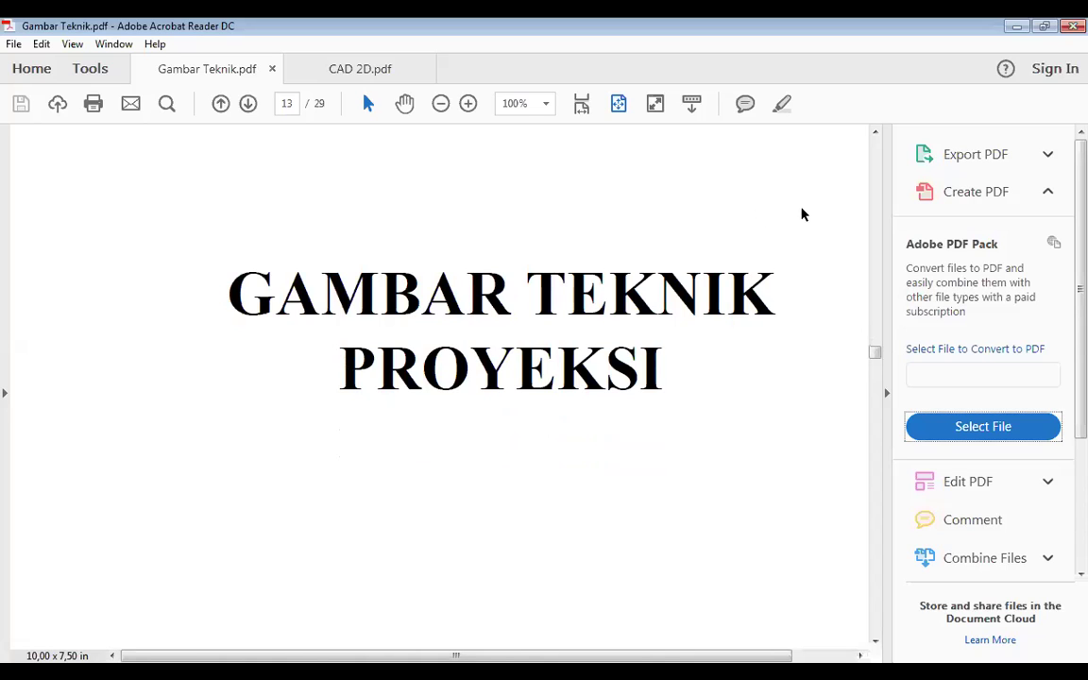
scroll(517, 361, "down", 5)
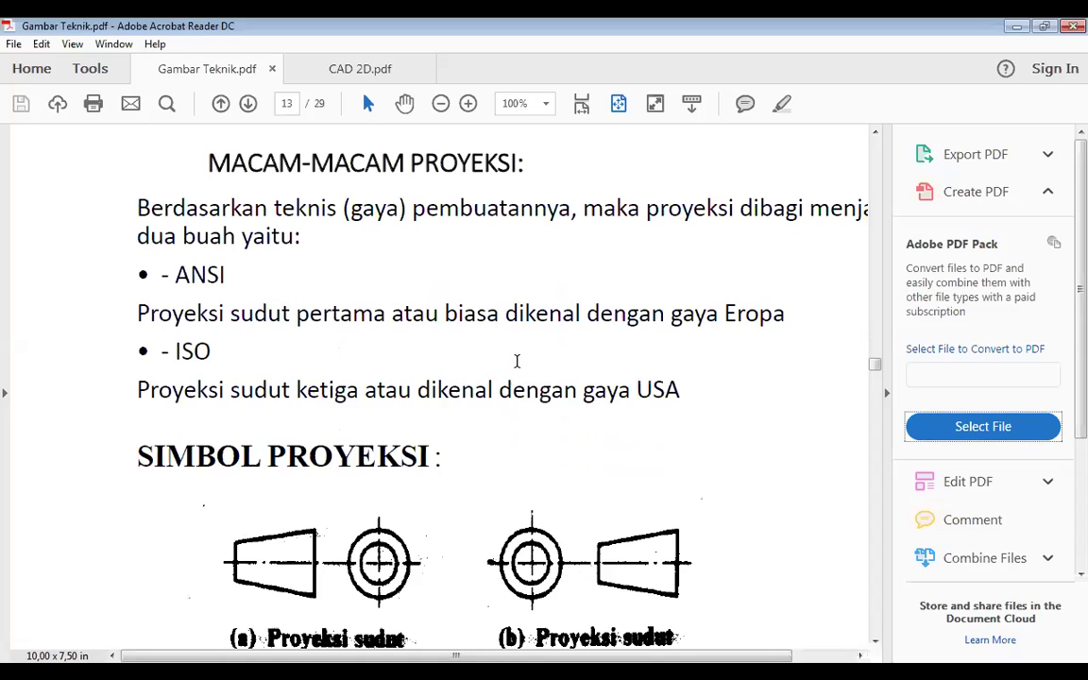
scroll(491, 325, "down", 1)
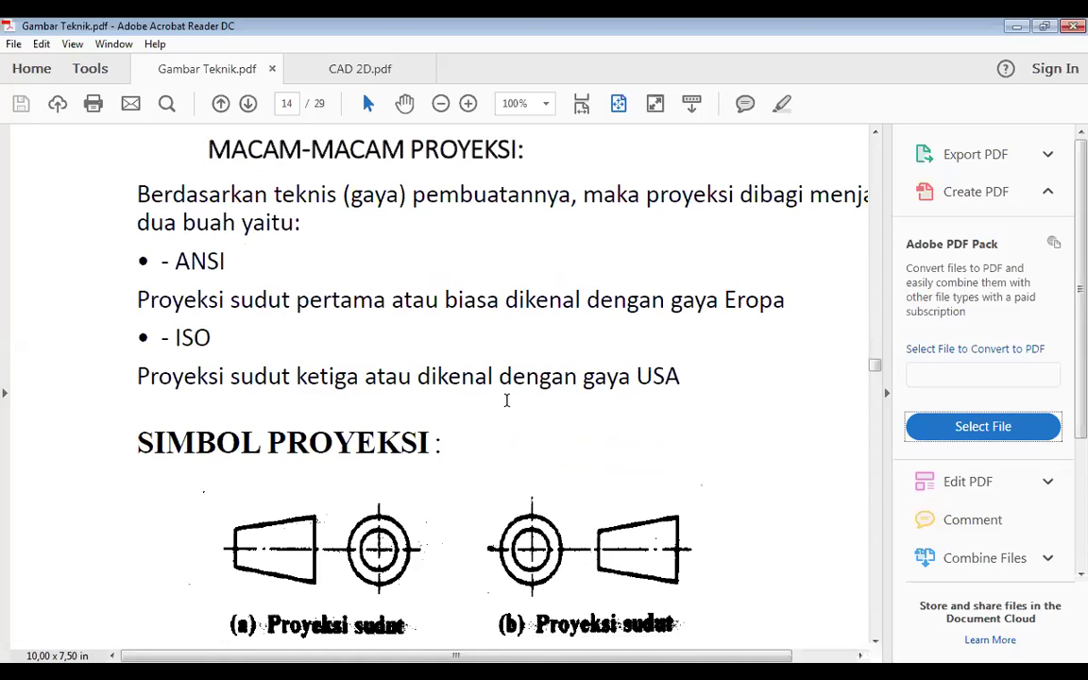
scroll(507, 418, "down", 1)
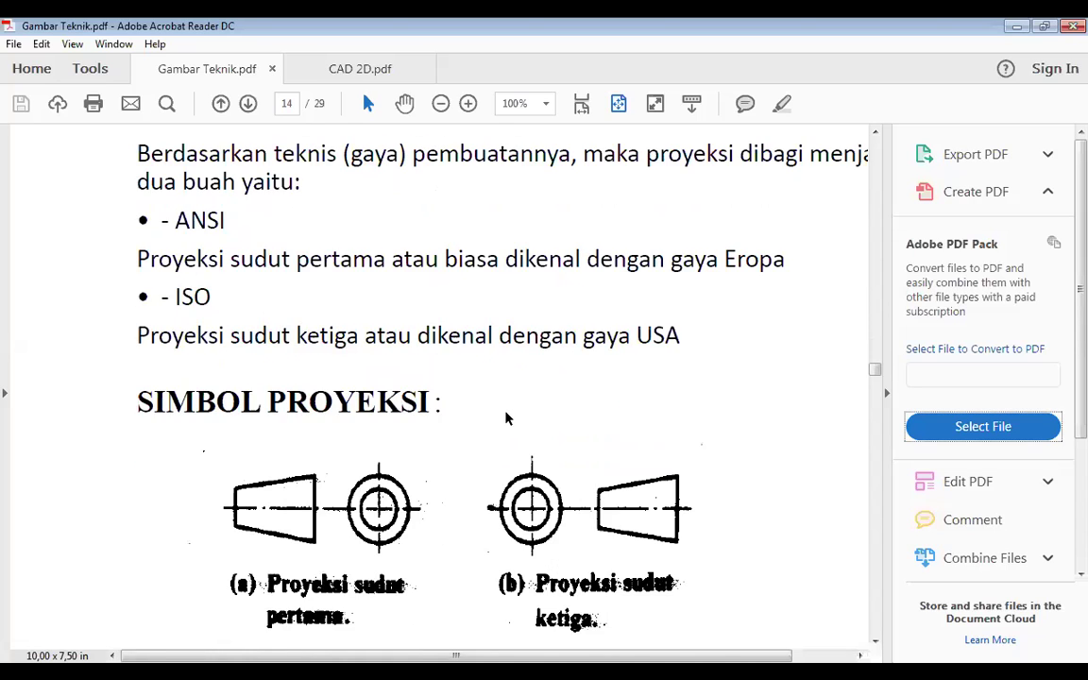
scroll(417, 241, "up", 1)
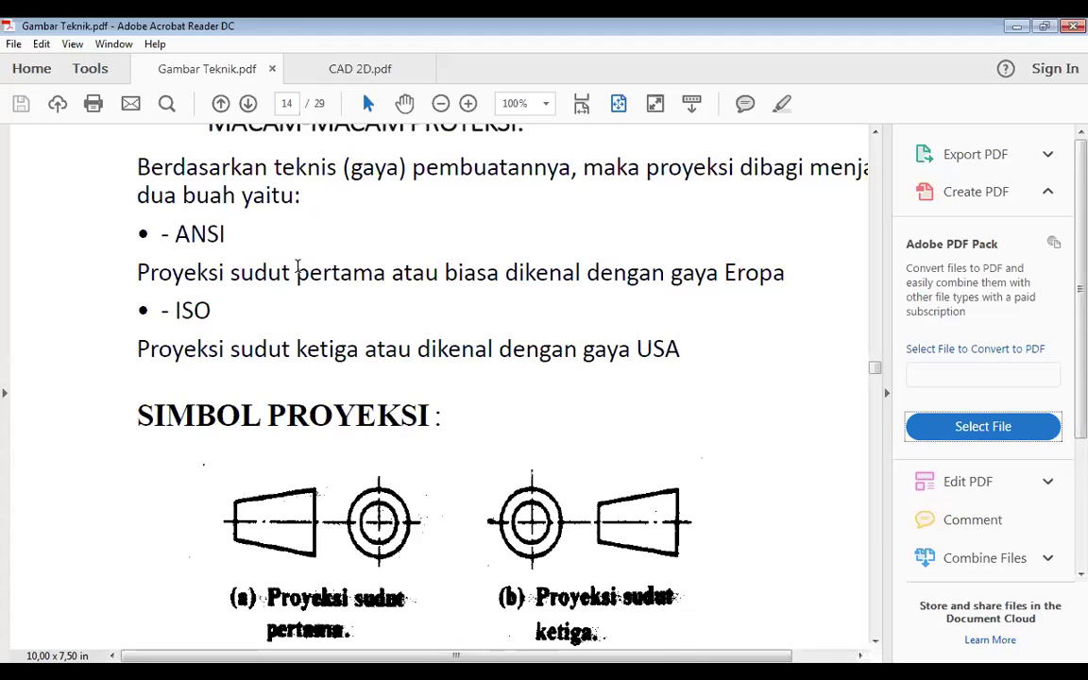
scroll(192, 248, "down", 1)
scroll(175, 255, "down", 1)
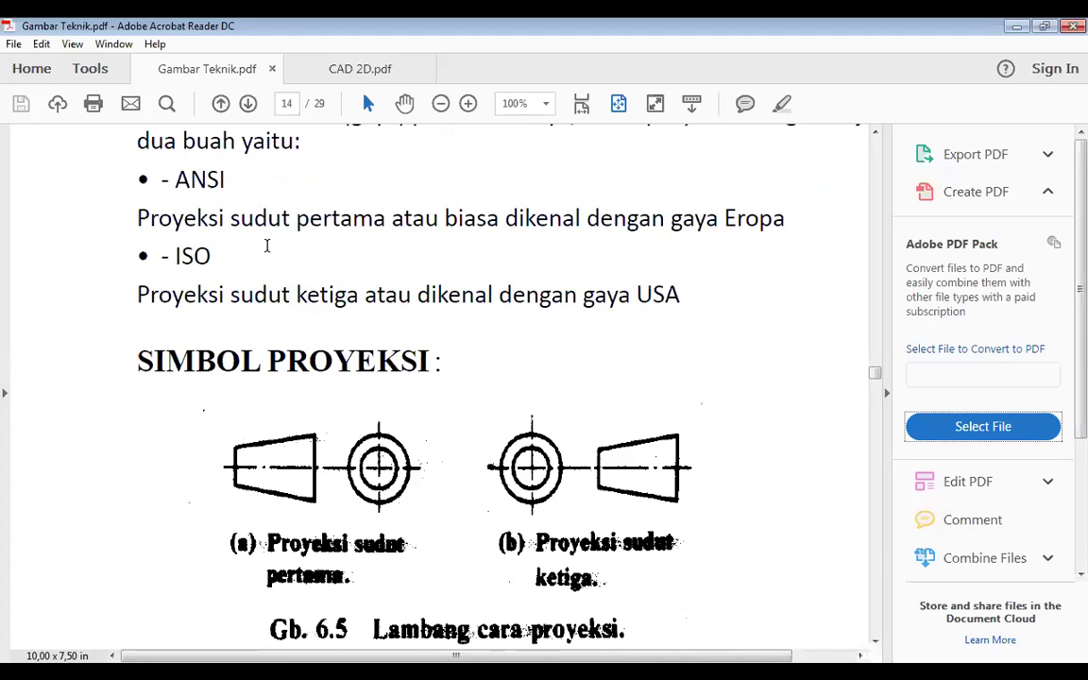
scroll(490, 381, "down", 1)
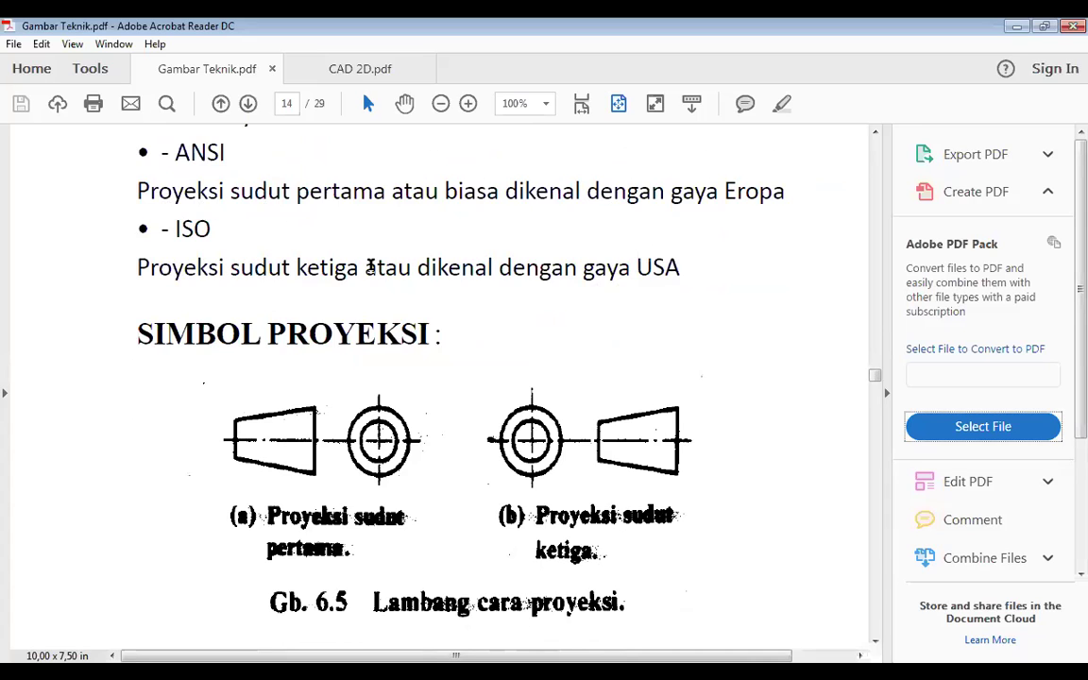
scroll(346, 267, "down", 5)
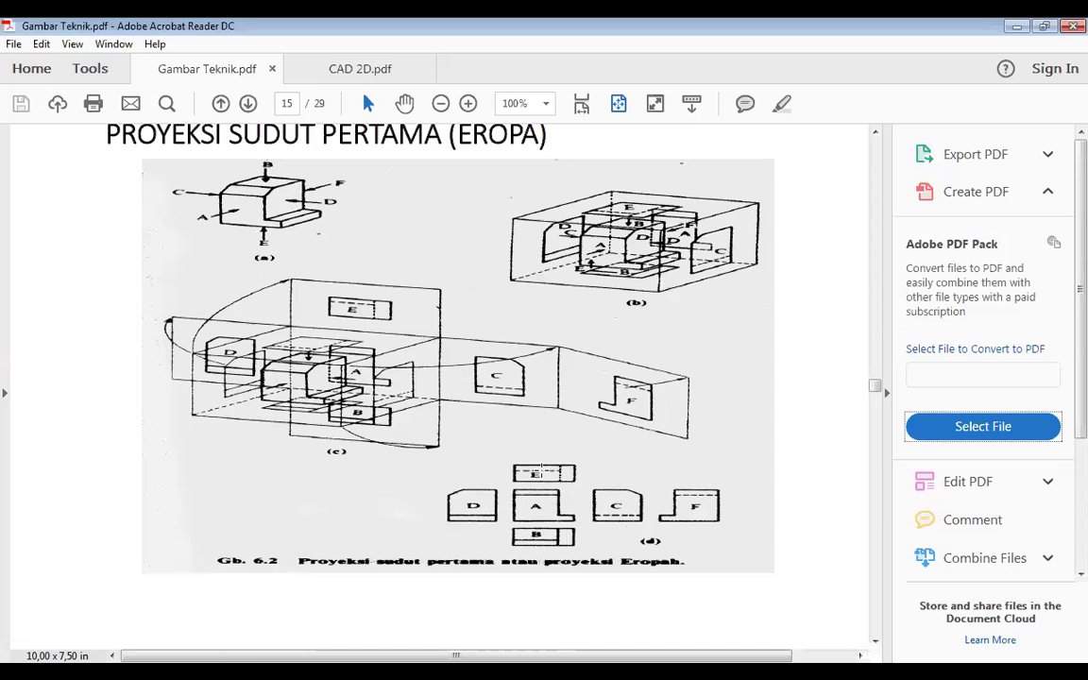
Step: Scroll from the view-selection slide to the PENDIMENSIAN section title on page 20
scroll(532, 460, "down", 1)
scroll(521, 457, "down", 5)
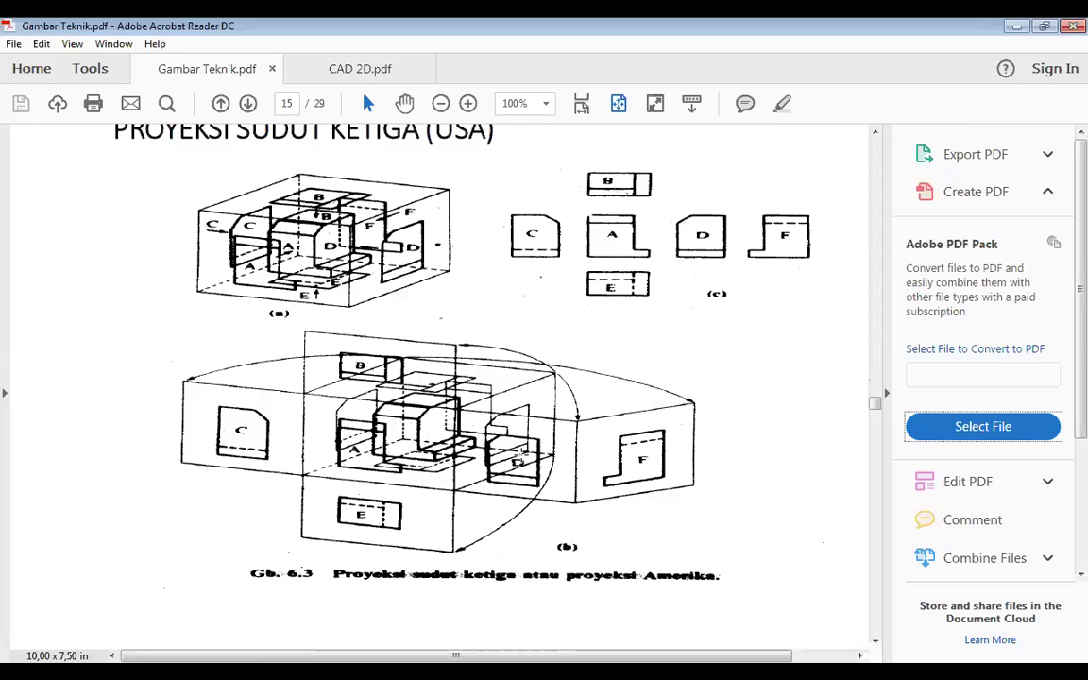
scroll(601, 229, "down", 1)
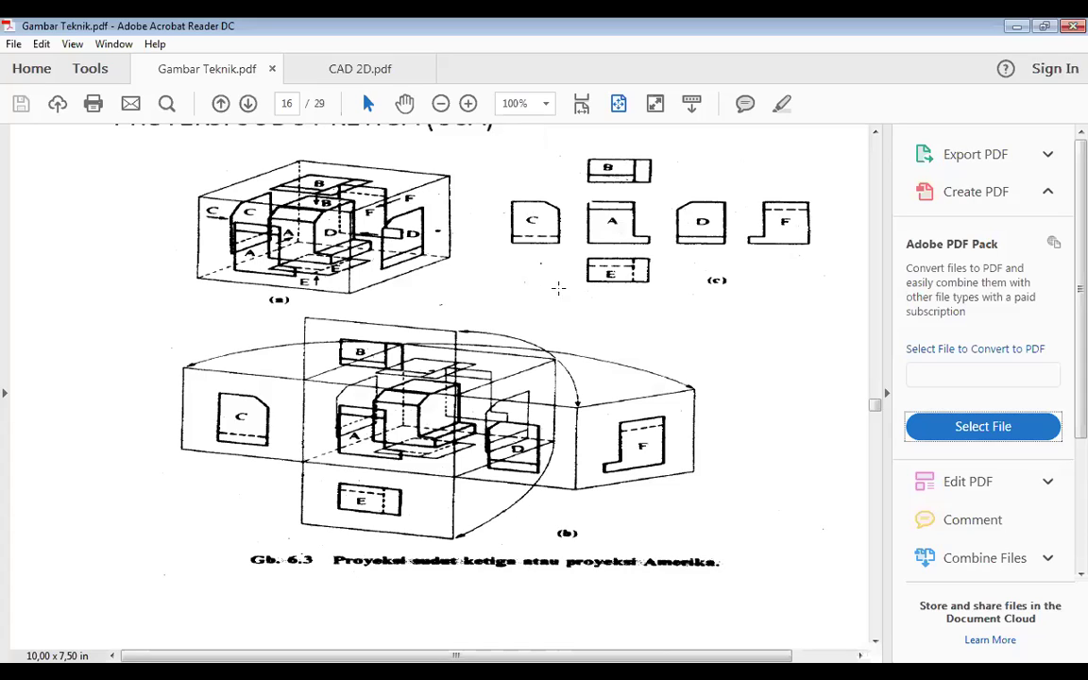
scroll(413, 313, "down", 1)
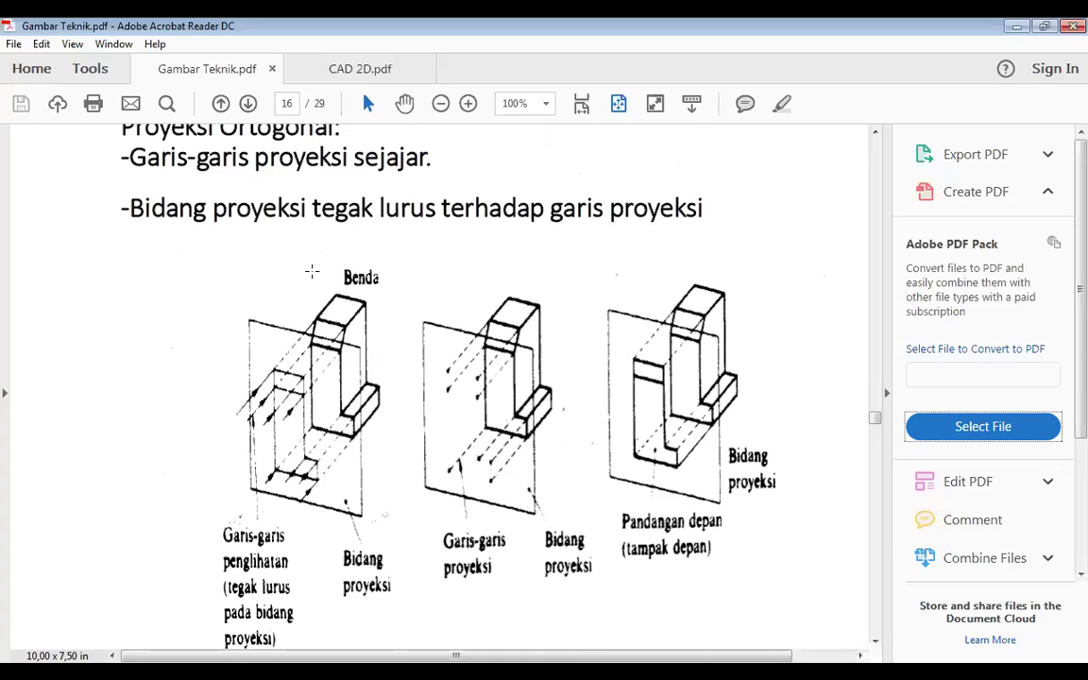
scroll(416, 352, "down", 2)
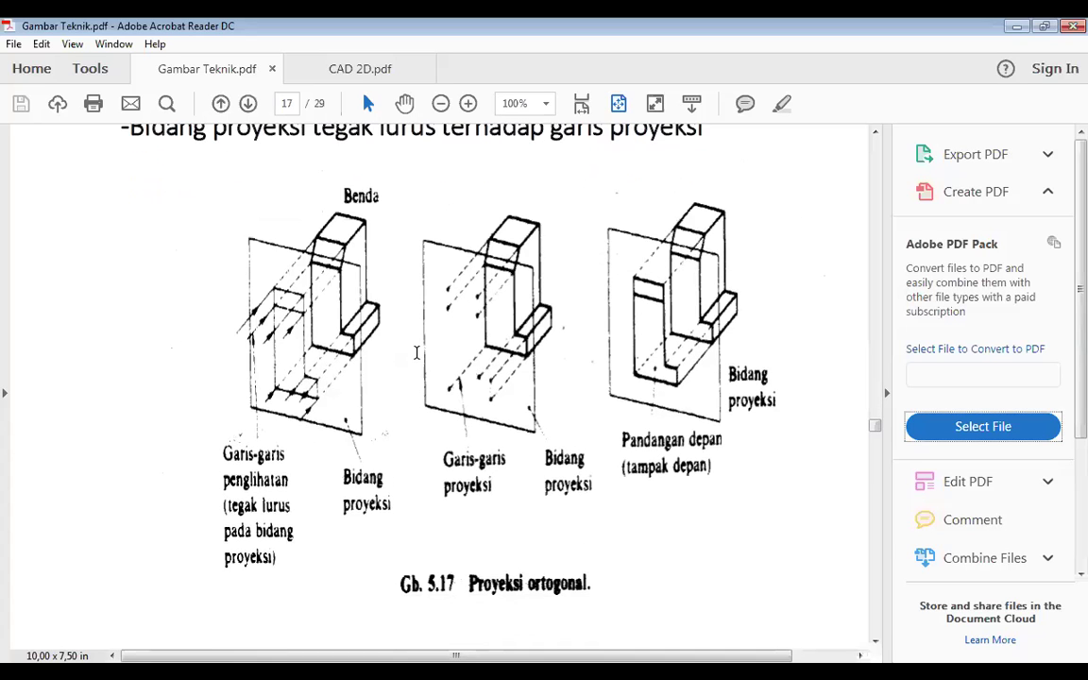
scroll(417, 352, "down", 5)
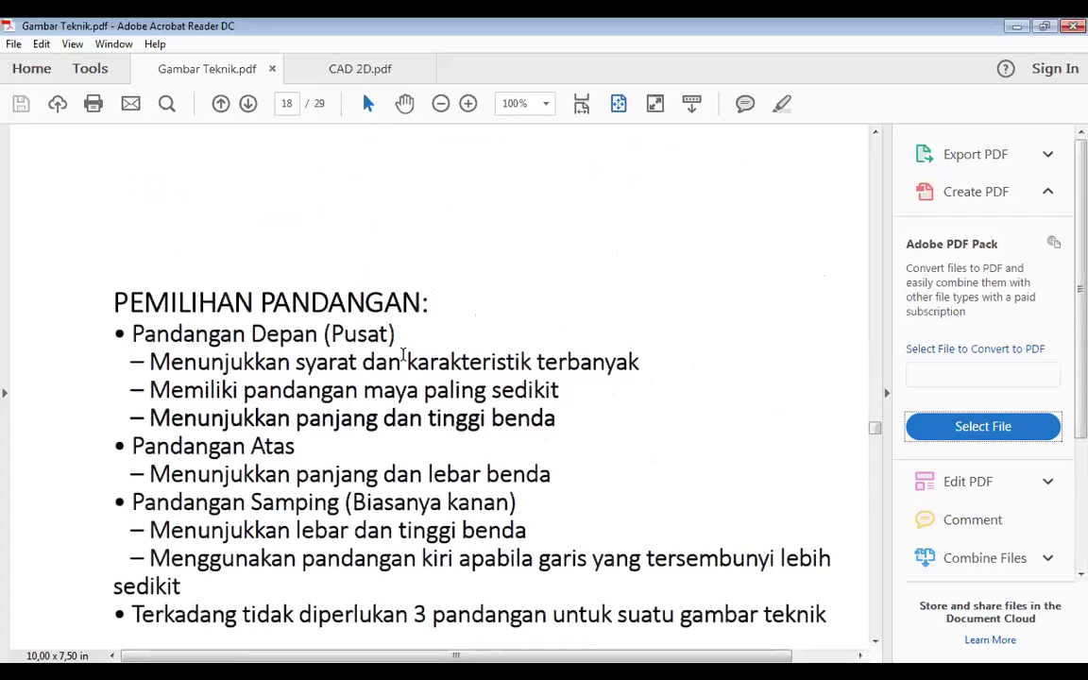
scroll(361, 321, "down", 1)
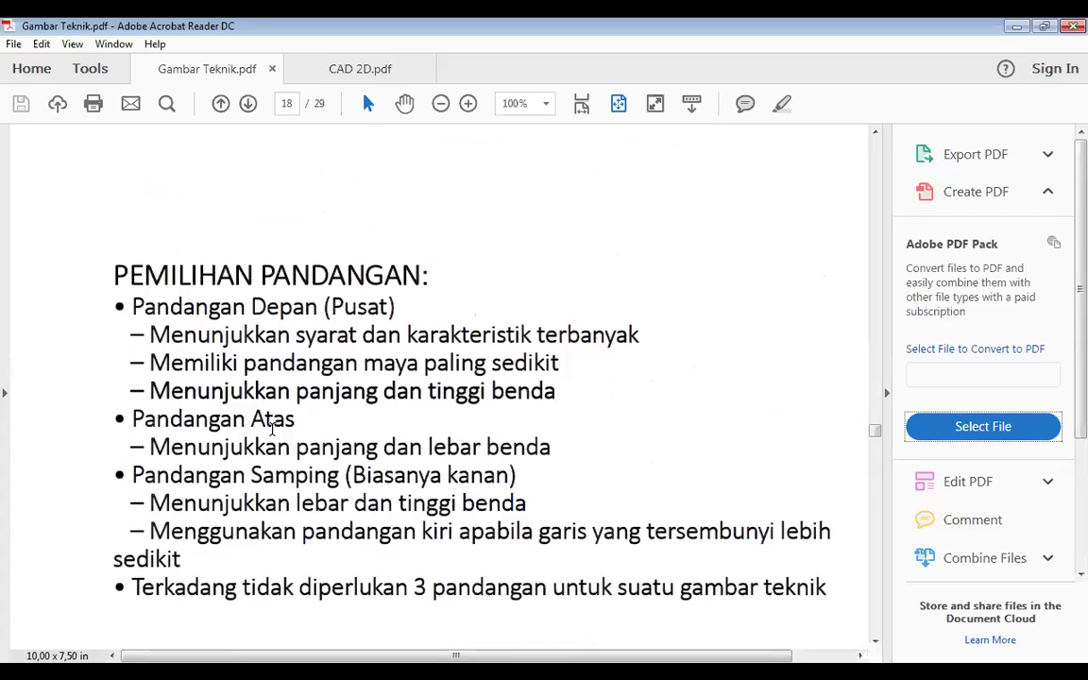
scroll(429, 450, "down", 1)
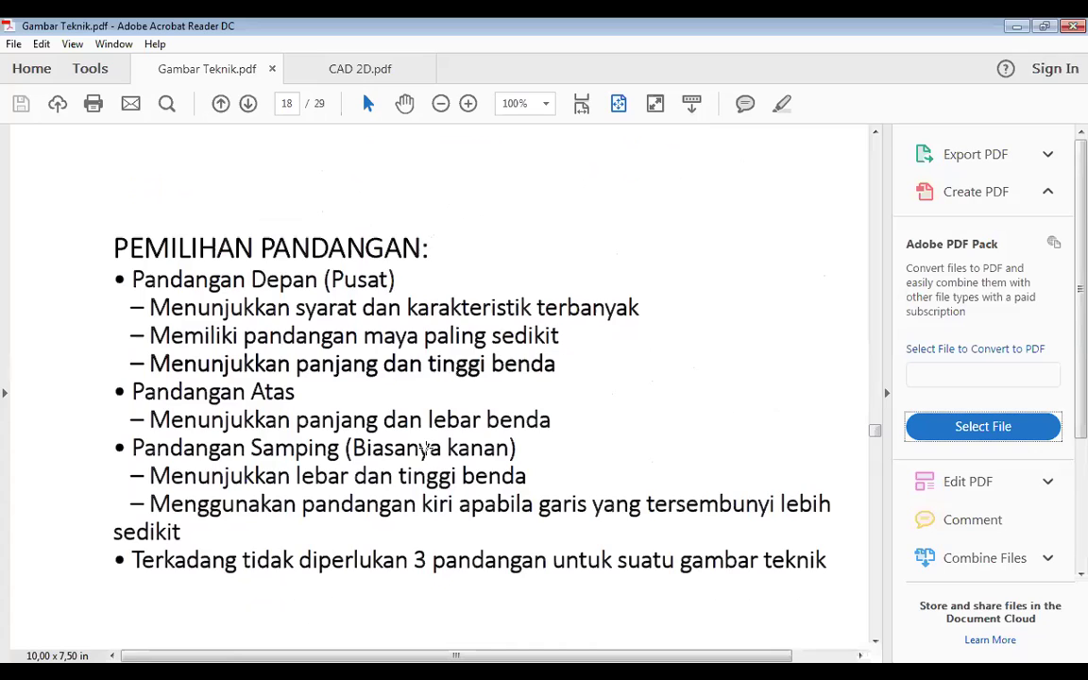
scroll(427, 450, "down", 1)
scroll(523, 422, "down", 1)
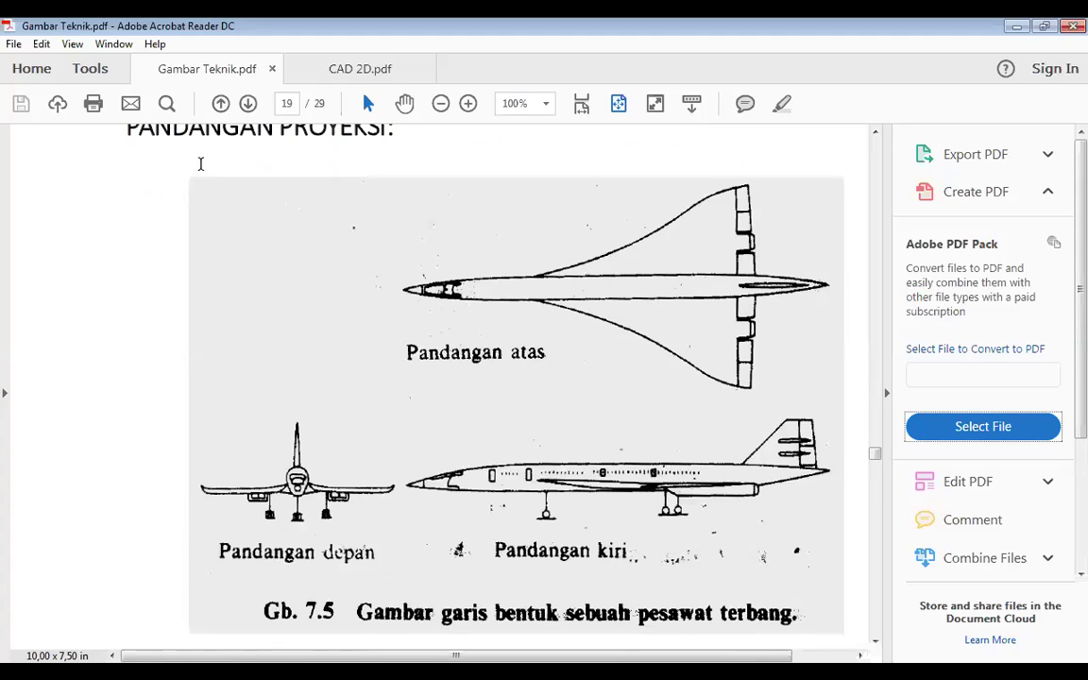
scroll(200, 163, "up", 1)
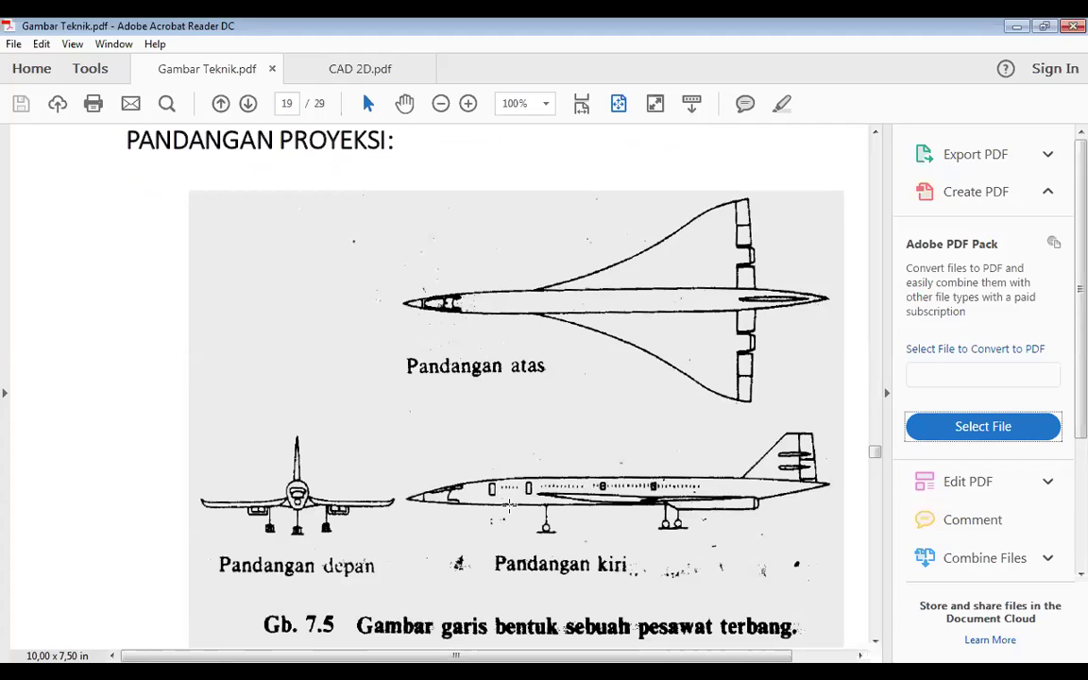
scroll(460, 454, "down", 2)
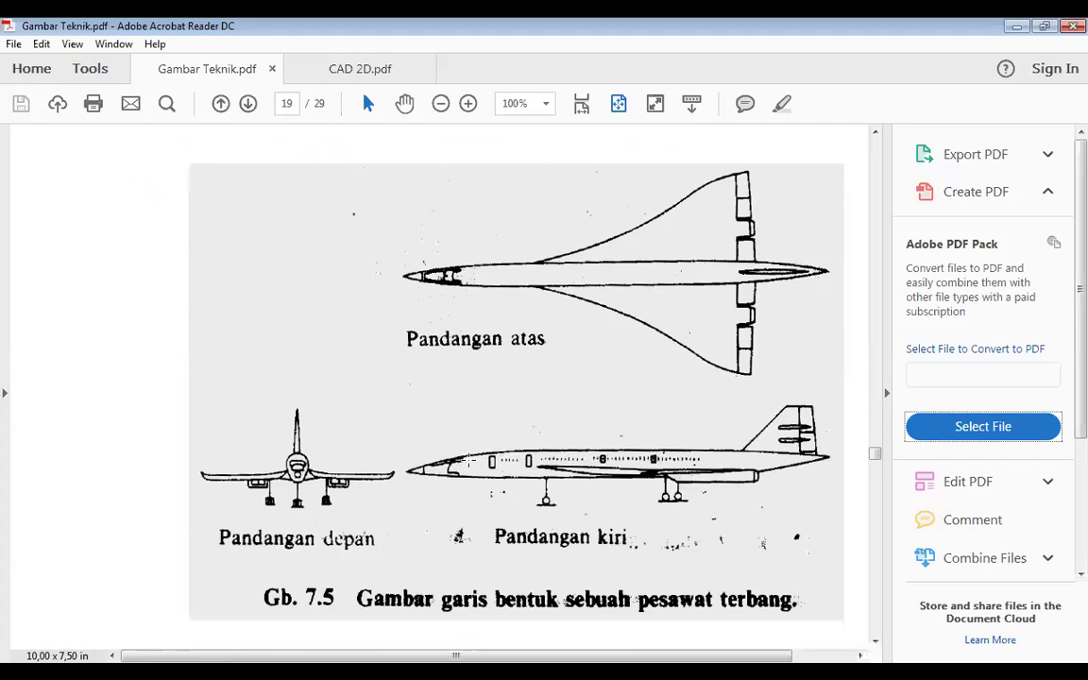
scroll(468, 460, "down", 1)
scroll(470, 459, "down", 2)
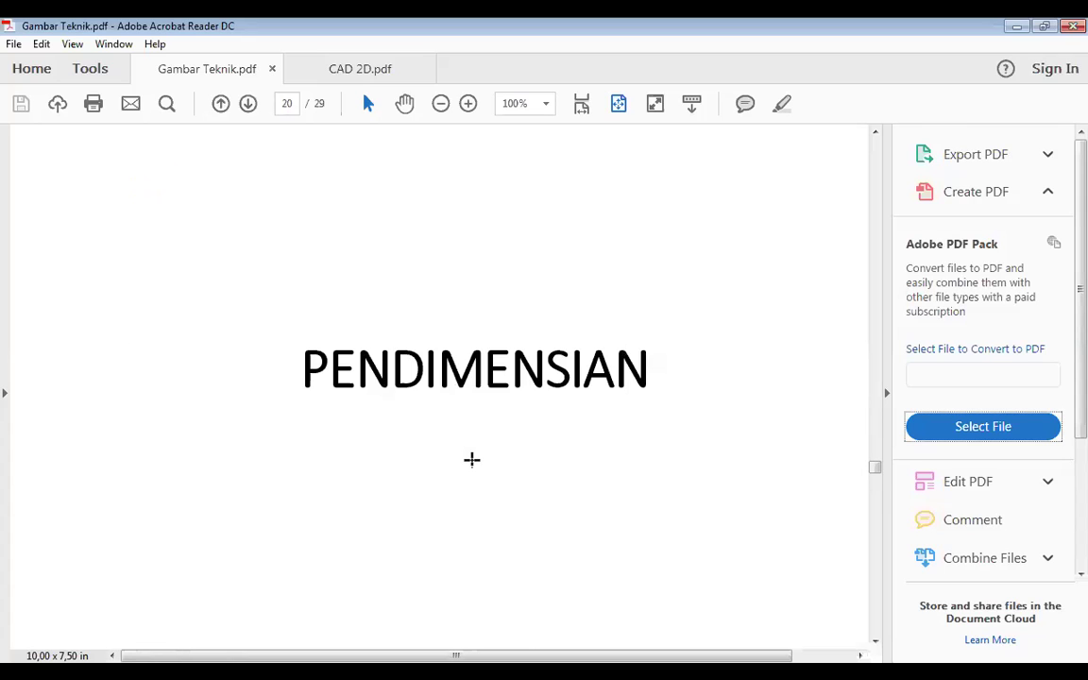
scroll(472, 459, "down", 2)
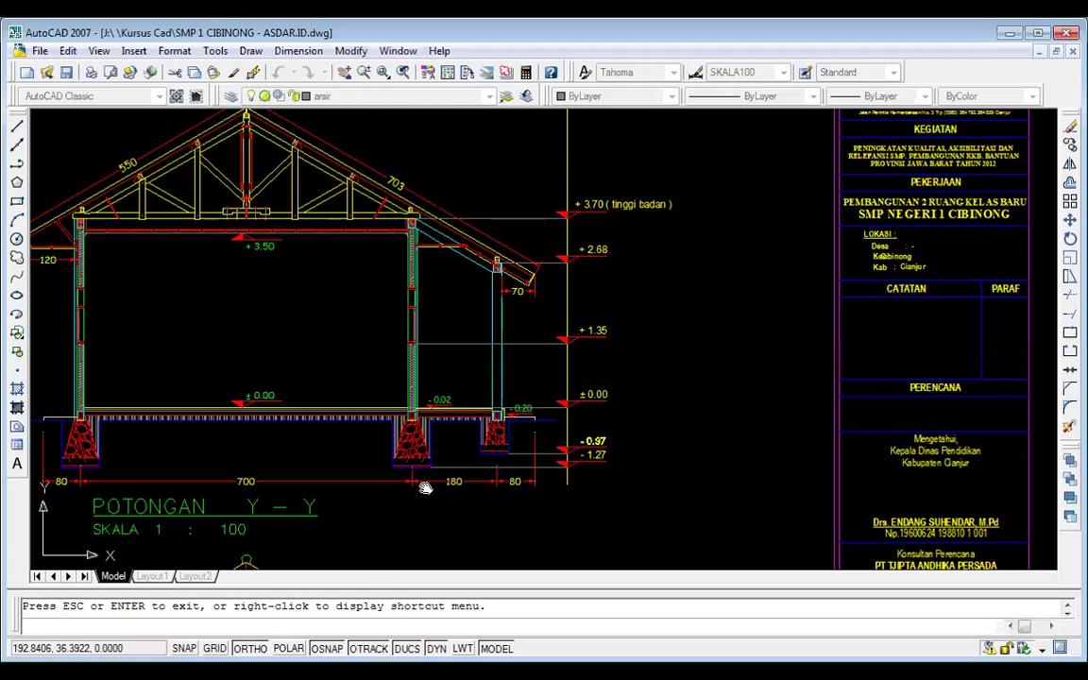
Step: Zoom in on the roof-slope reinforcement, then centre and enlarge the portal elevation
scroll(425, 484, "down", 5)
left_click_drag(370, 392, 439, 371)
scroll(275, 391, "up", 2)
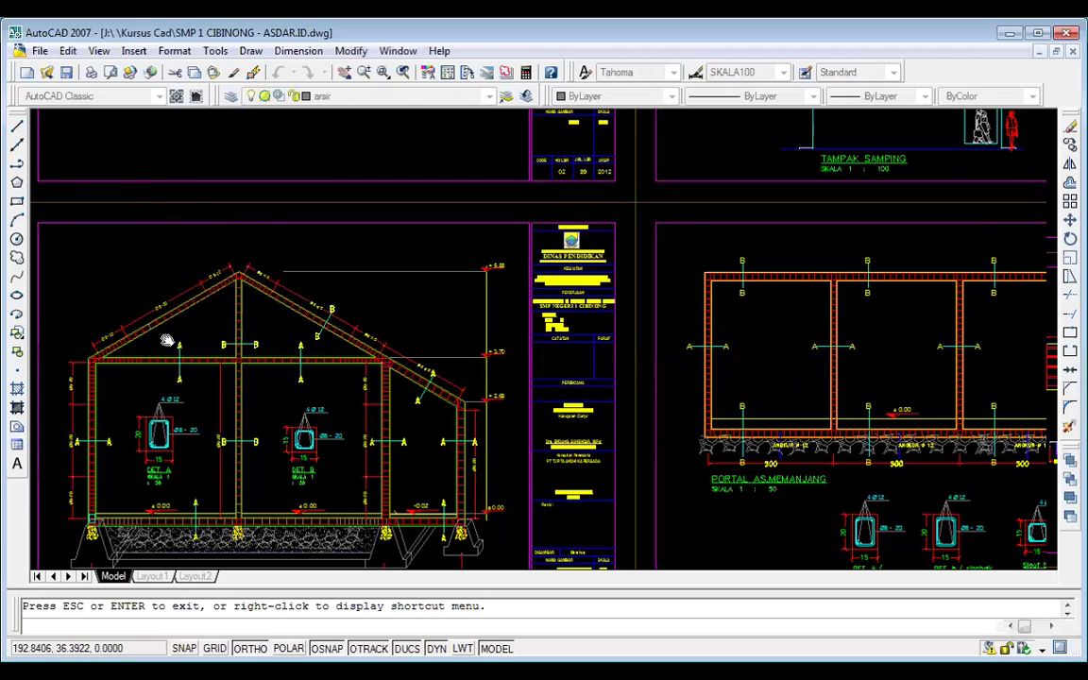
scroll(407, 375, "up", 3)
scroll(440, 284, "up", 5)
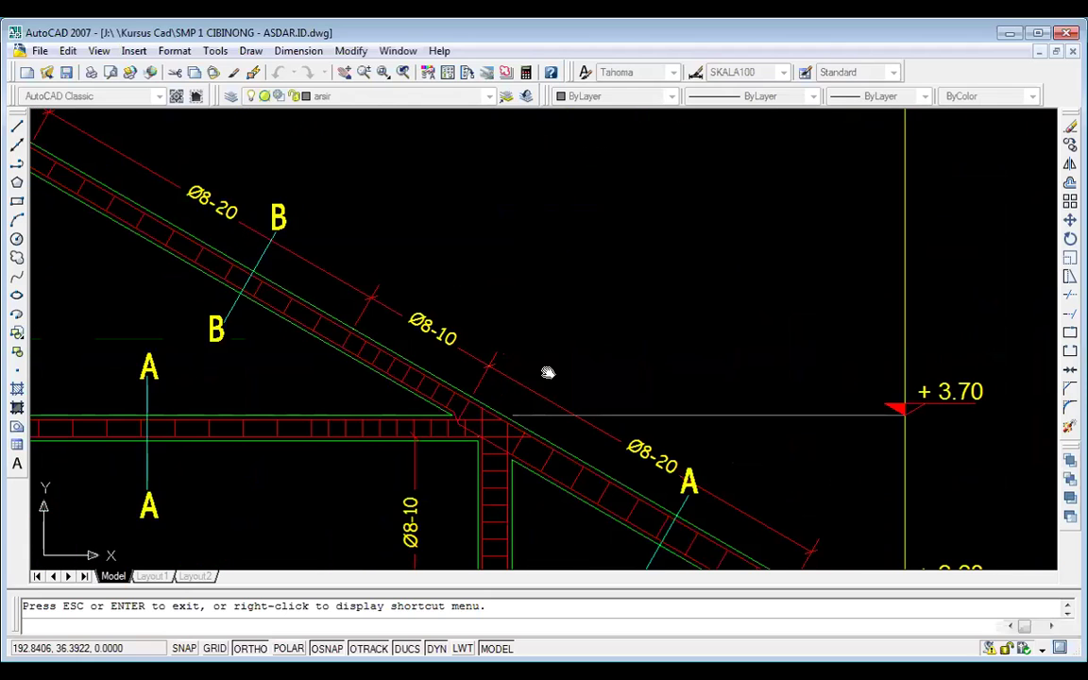
scroll(548, 372, "down", 5)
left_click_drag(841, 312, 485, 230)
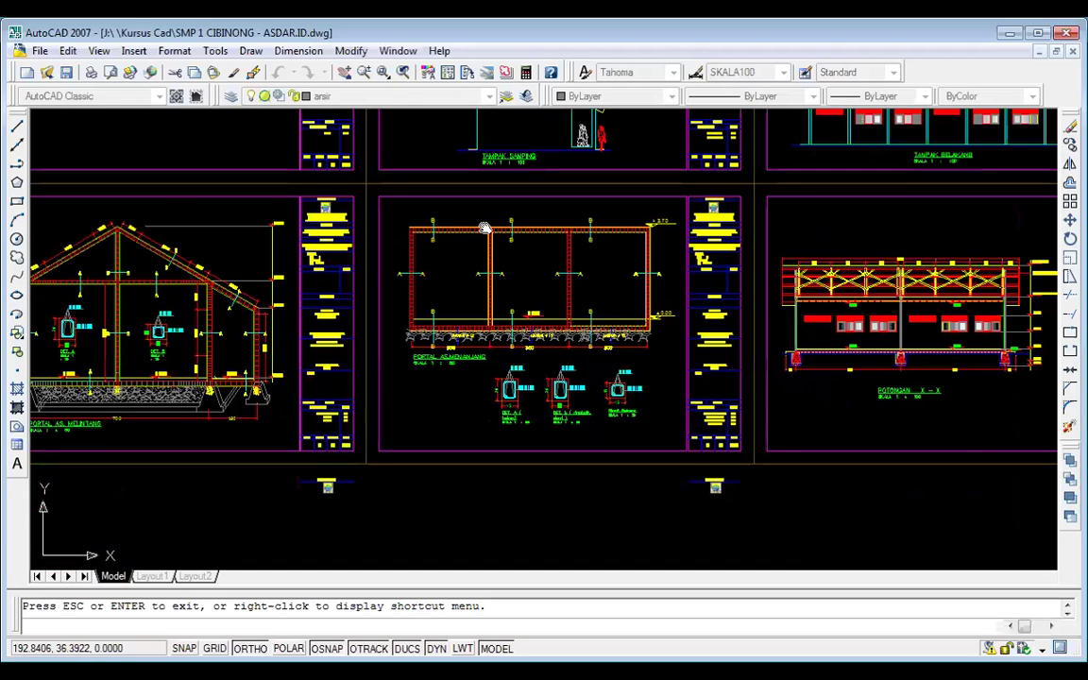
scroll(483, 229, "up", 4)
left_click_drag(451, 386, 518, 342)
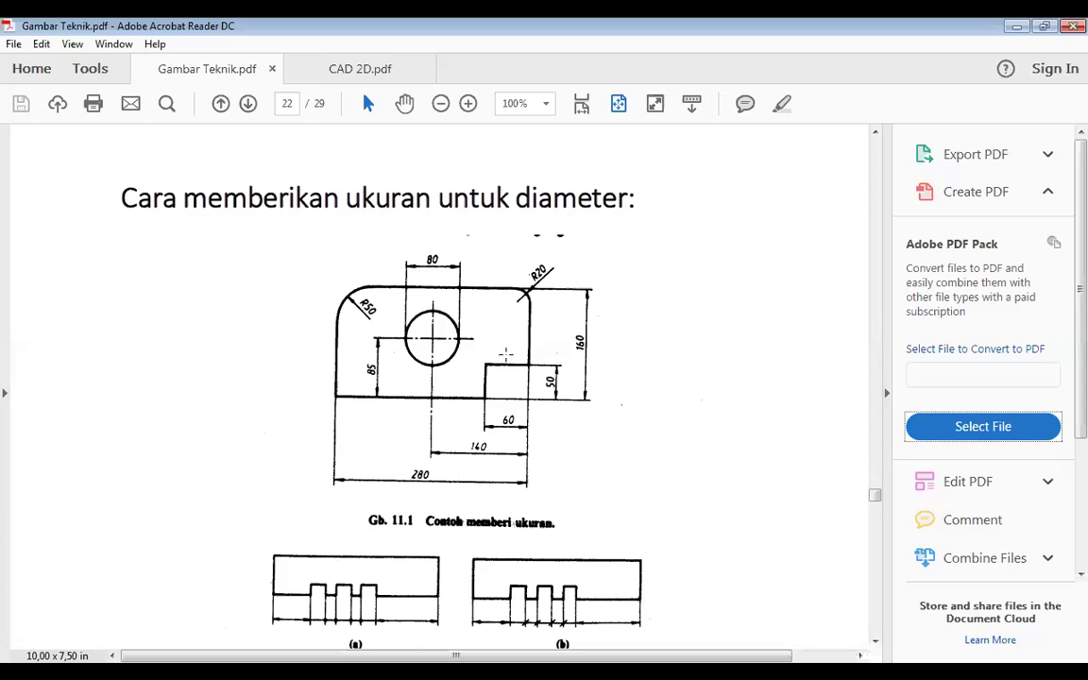
Step: Scroll past Gb. 11.1 and 11.2 to the hole-dimensioning figures on page 23
scroll(388, 473, "down", 2)
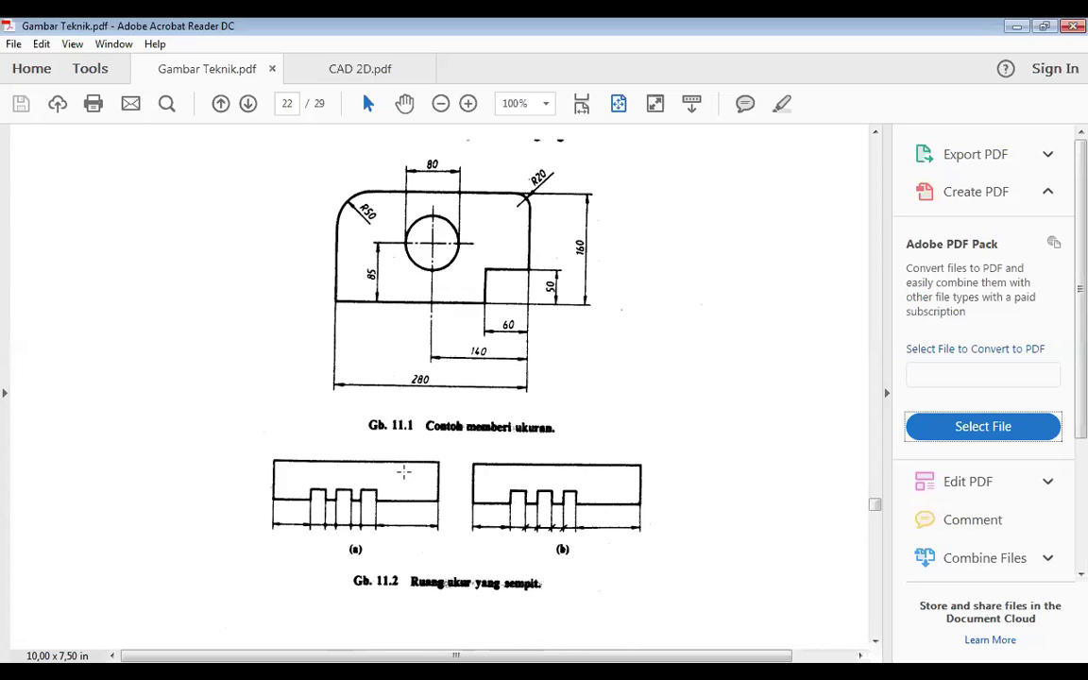
scroll(413, 477, "down", 5)
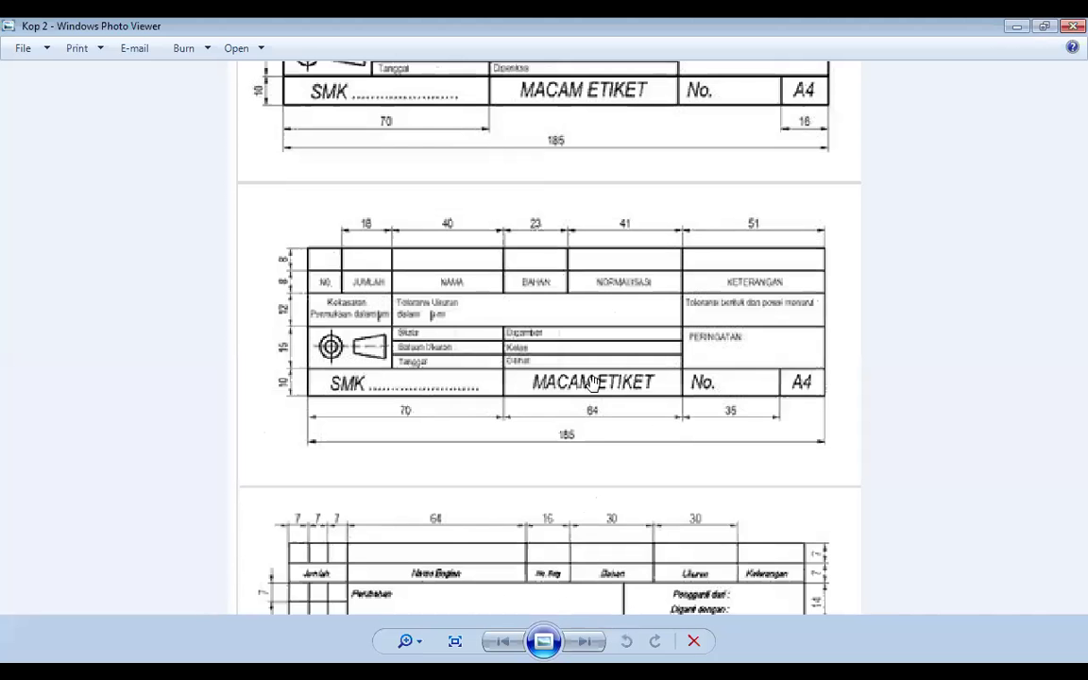
Step: Zoom out until the whole Kop 2 MACAM ETIKET title-block sheet fits the window
scroll(593, 307, "down", 1)
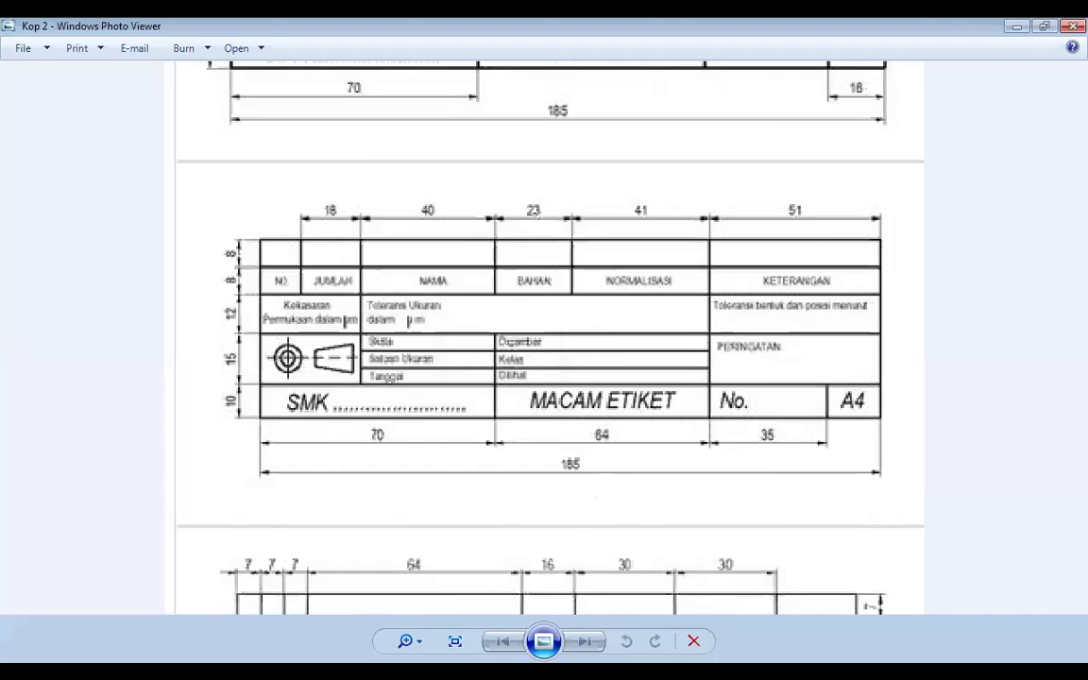
scroll(603, 289, "down", 1)
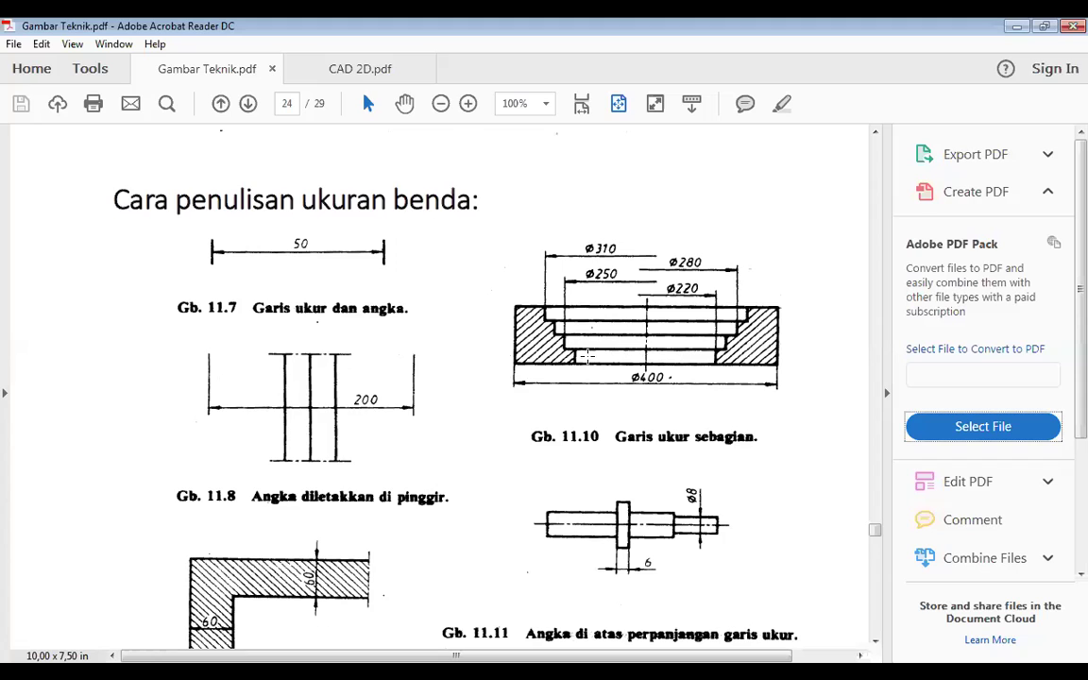
Step: Scroll from page 24 to the diameter examples Gb. 12.27–12.29 on page 29
scroll(587, 356, "down", 1)
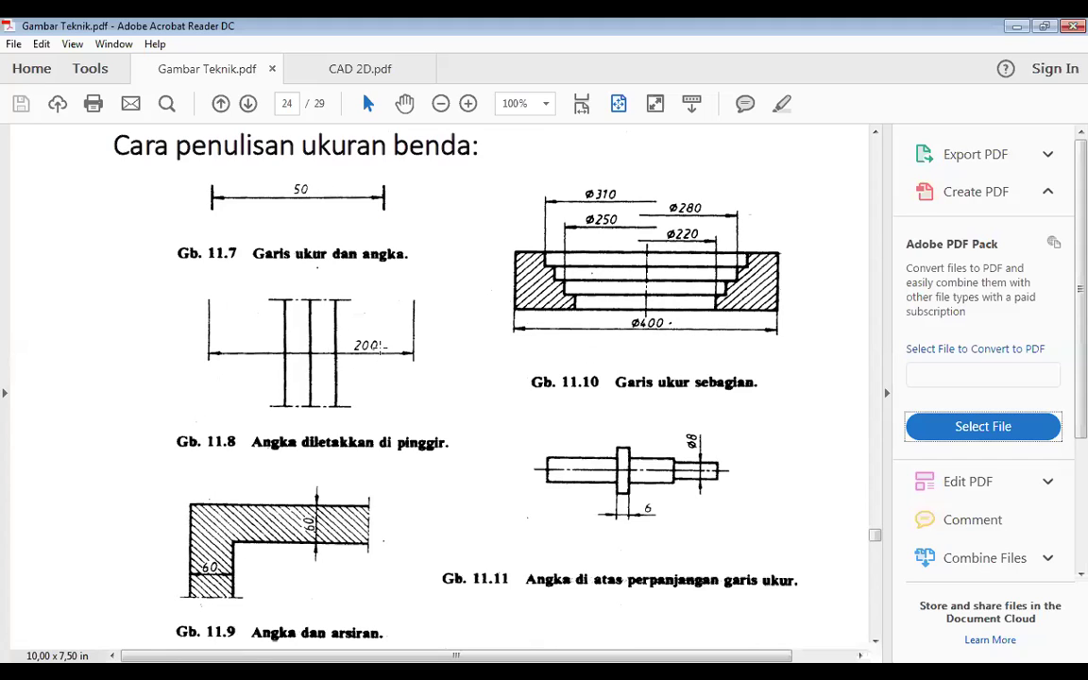
scroll(374, 488, "down", 1)
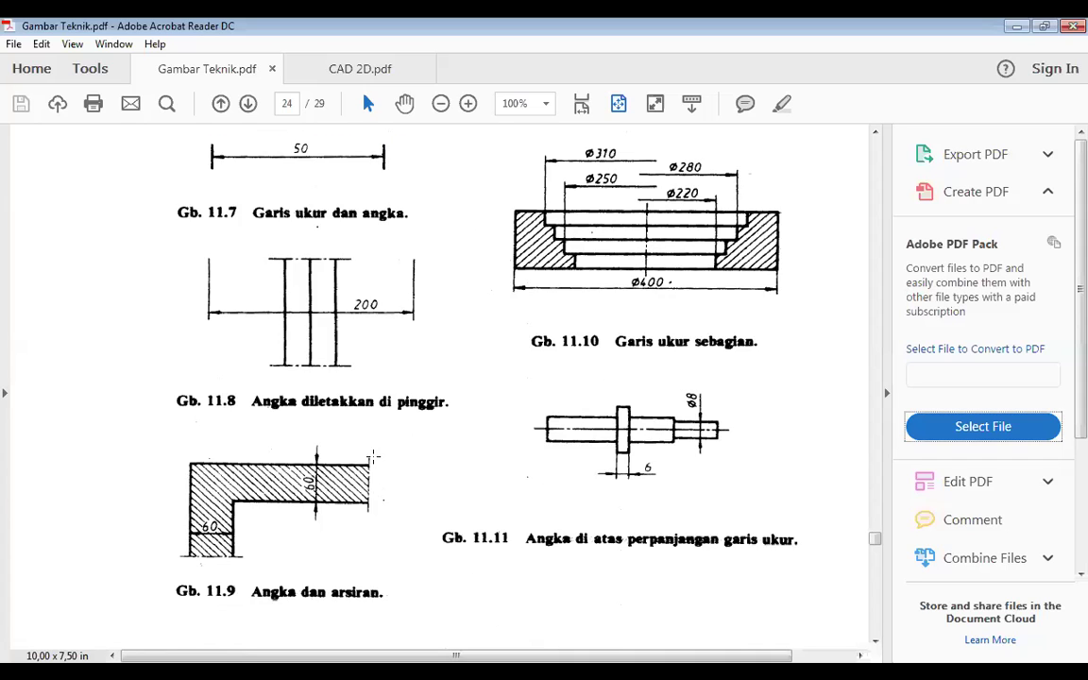
scroll(335, 411, "down", 10)
scroll(414, 299, "down", 3)
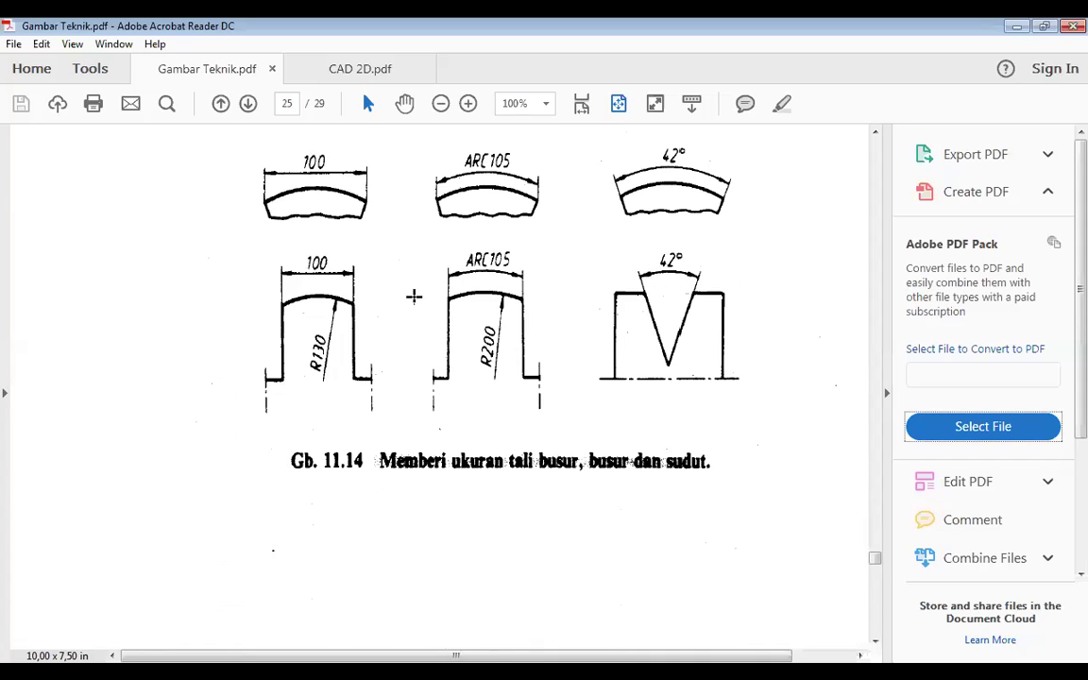
scroll(414, 300, "down", 10)
scroll(415, 295, "down", 5)
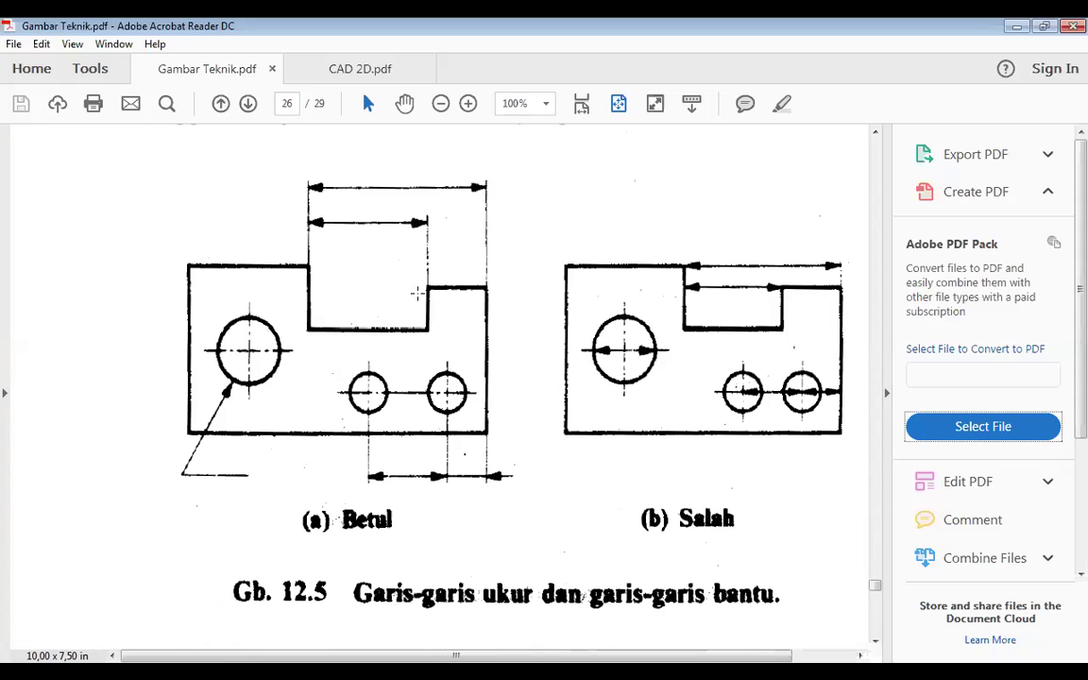
scroll(418, 293, "down", 5)
scroll(422, 291, "down", 5)
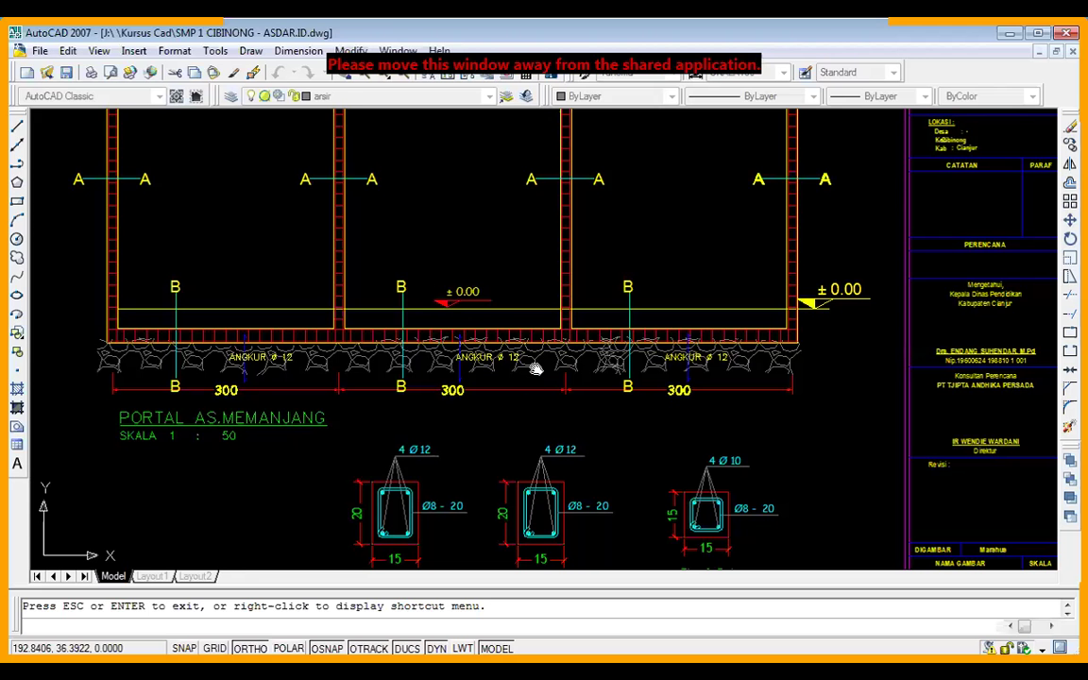
Step: Pan to the POTONGAN X-X section, then over to the title block and J1 detail
scroll(482, 342, "up", 5)
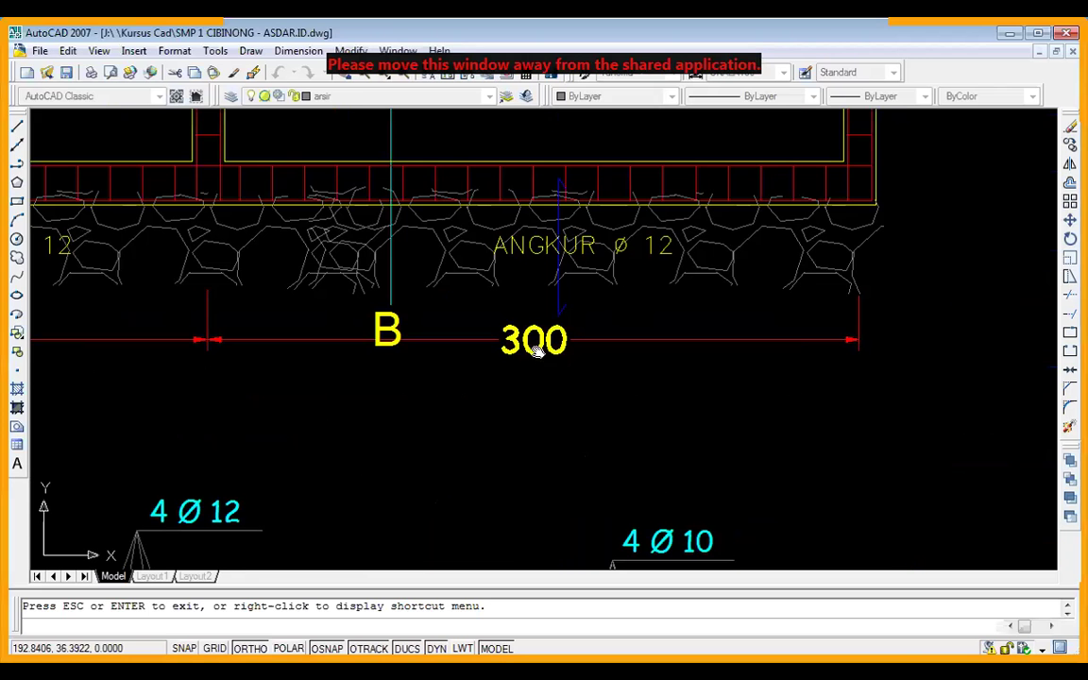
left_click_drag(788, 384, 292, 327)
scroll(292, 328, "down", 6)
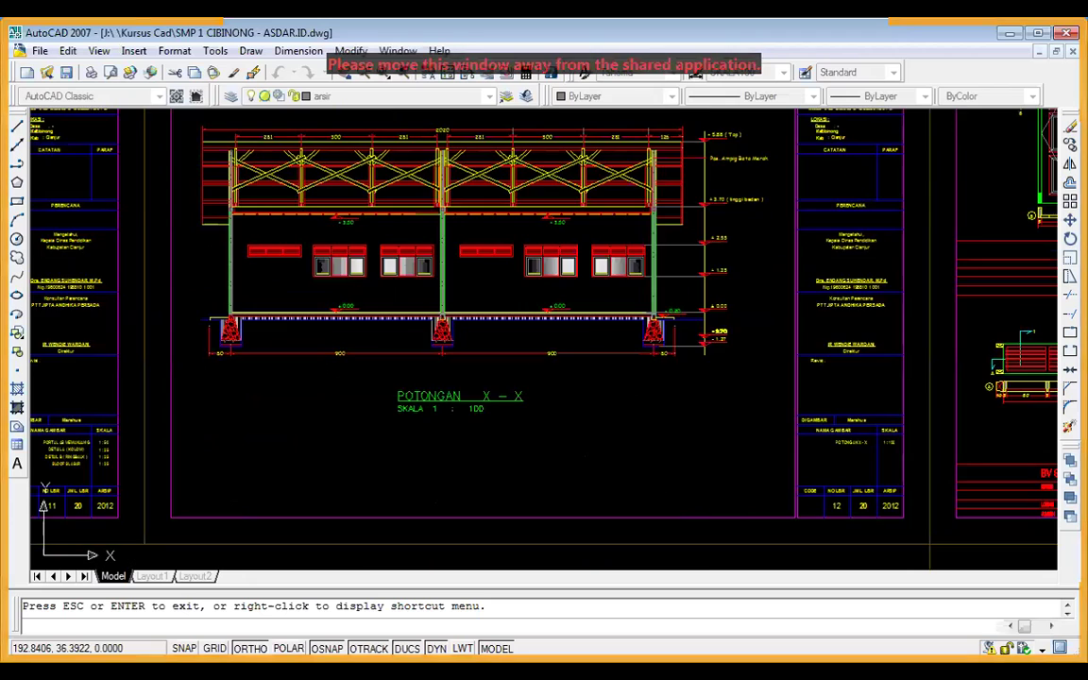
scroll(370, 359, "up", 5)
left_click_drag(1011, 367, 425, 352)
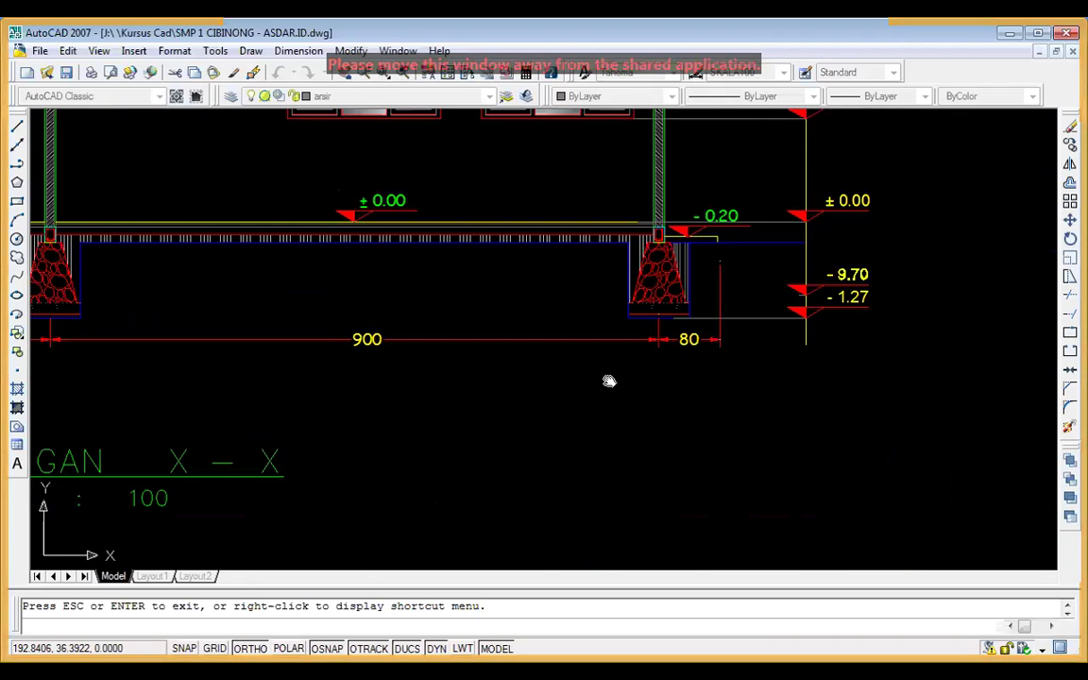
left_click_drag(607, 379, 275, 335)
Step: Zoom out and pan to reveal the remaining sheets, including the DETAIL KUDA-KUDA roof truss
scroll(413, 183, "down", 4)
scroll(565, 315, "up", 2)
scroll(551, 359, "up", 4)
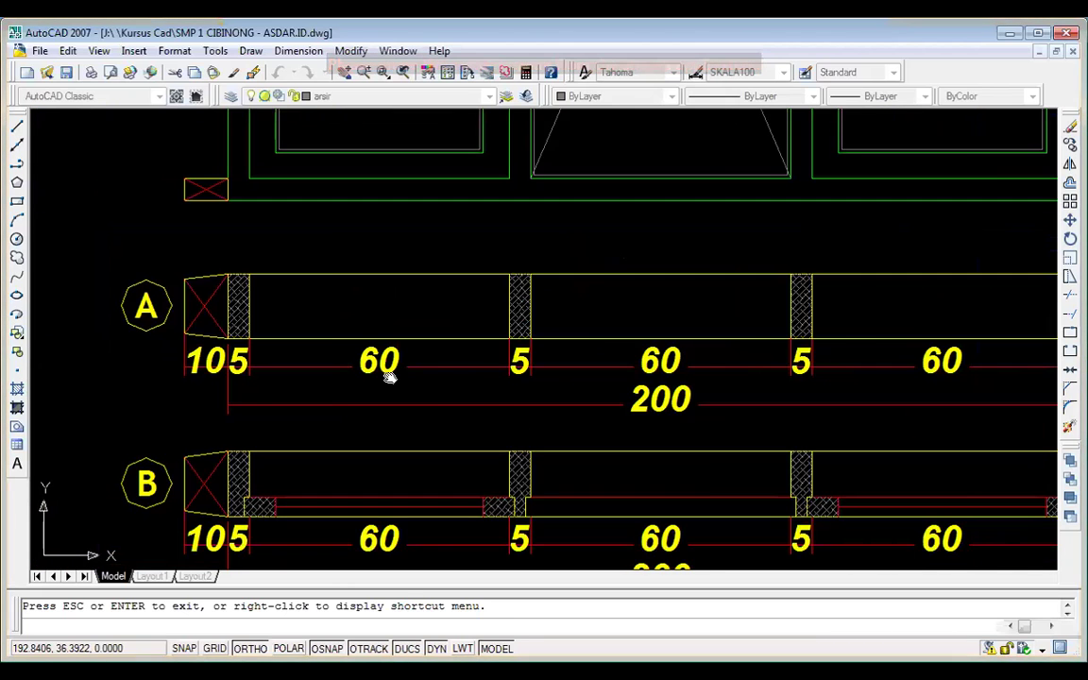
scroll(322, 335, "down", 3)
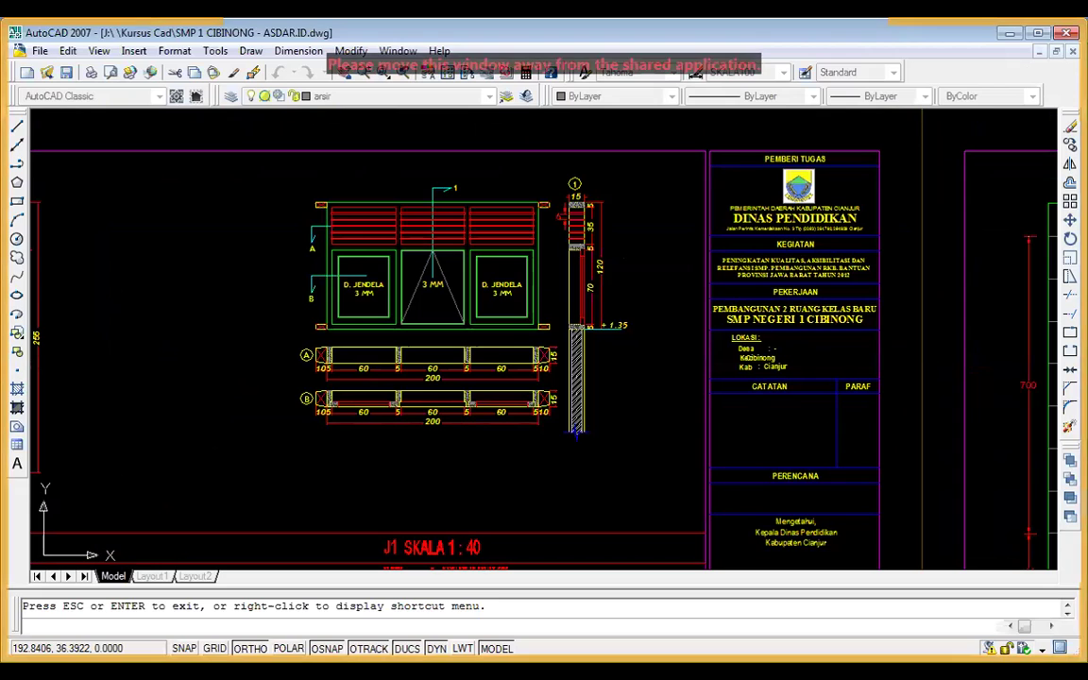
scroll(464, 293, "down", 3)
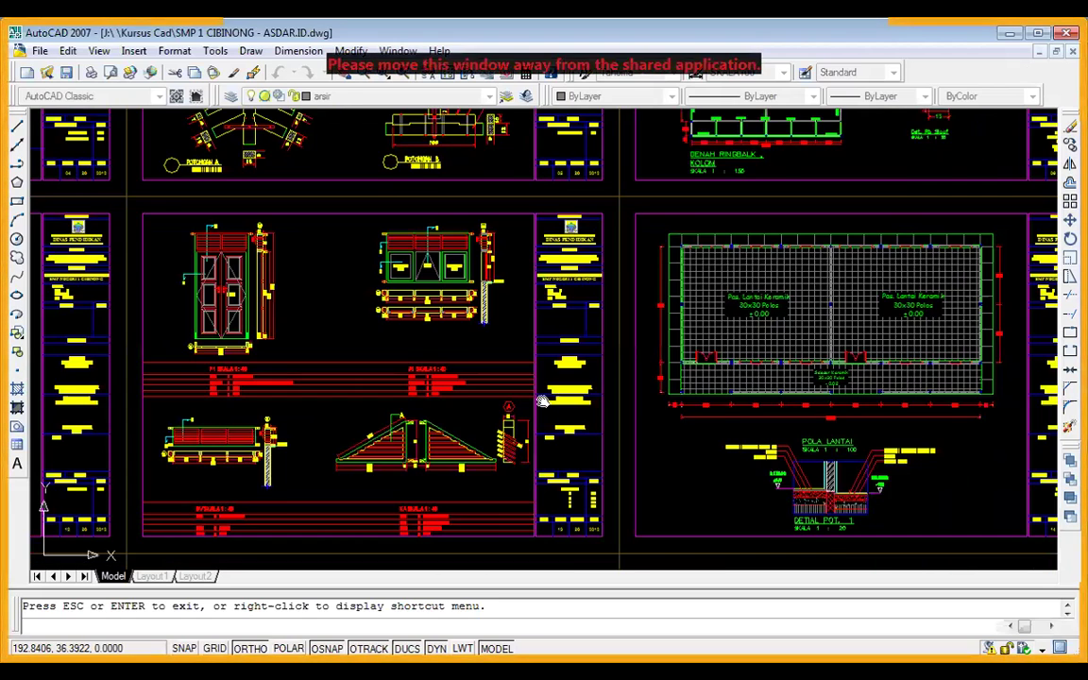
left_click_drag(453, 283, 529, 359)
left_click_drag(454, 283, 474, 364)
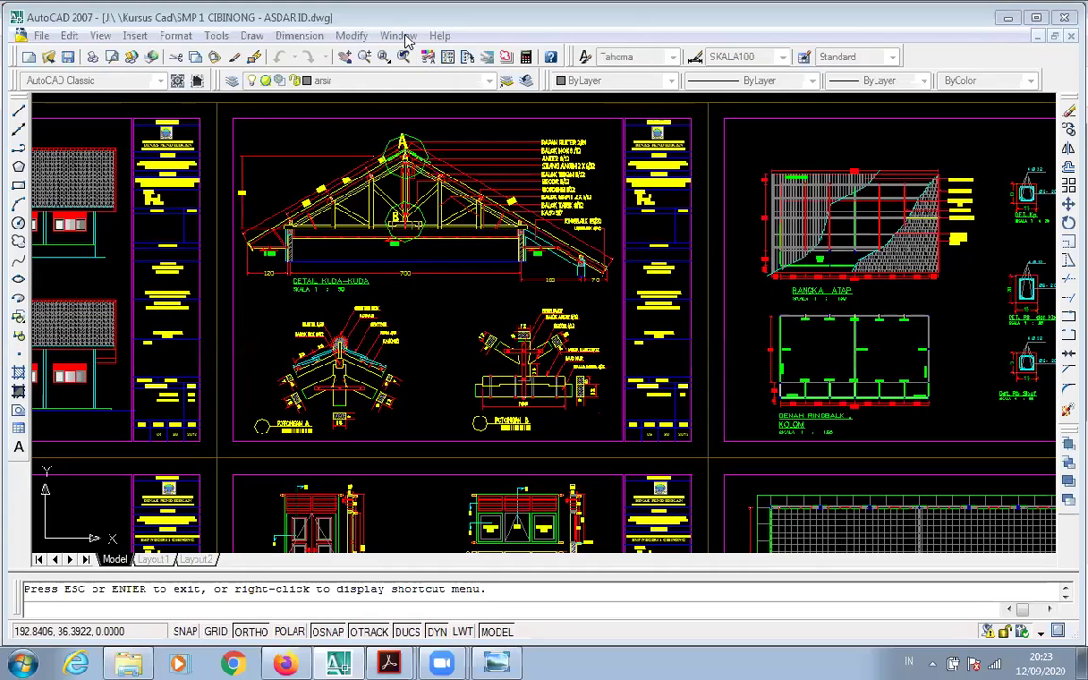
Step: Switch to Drawing1.dwg through the Window menu and zoom to its eight-cell rectangle
left_click(400, 38)
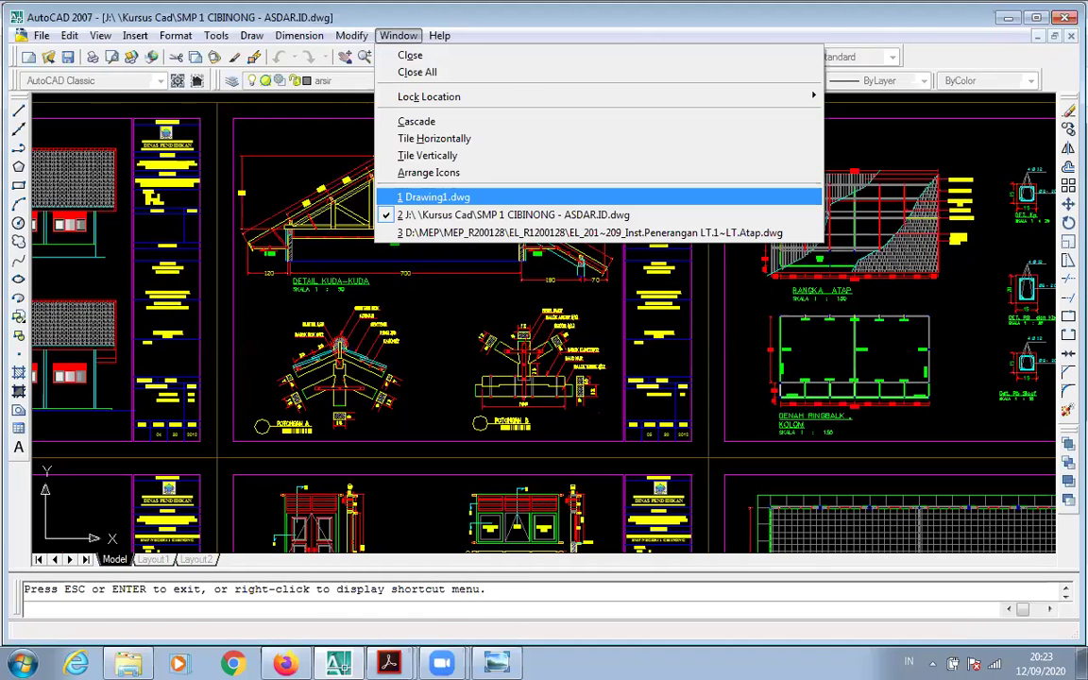
left_click(422, 196)
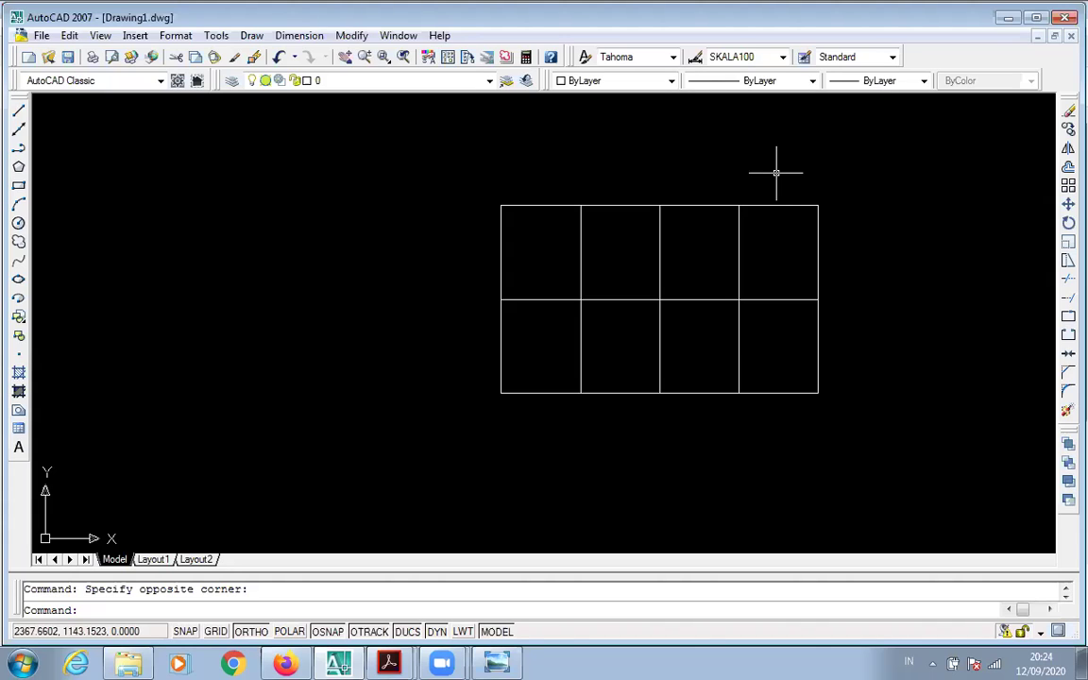
scroll(787, 189, "down", 3)
scroll(806, 189, "up", 3)
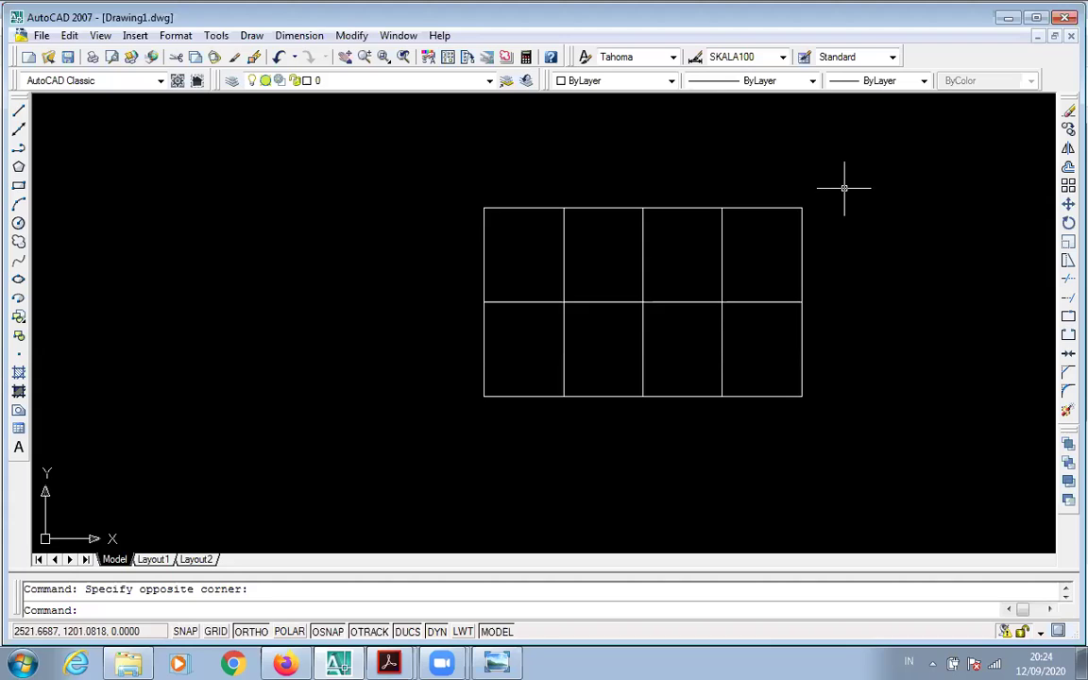
left_click(844, 188)
key("Escape")
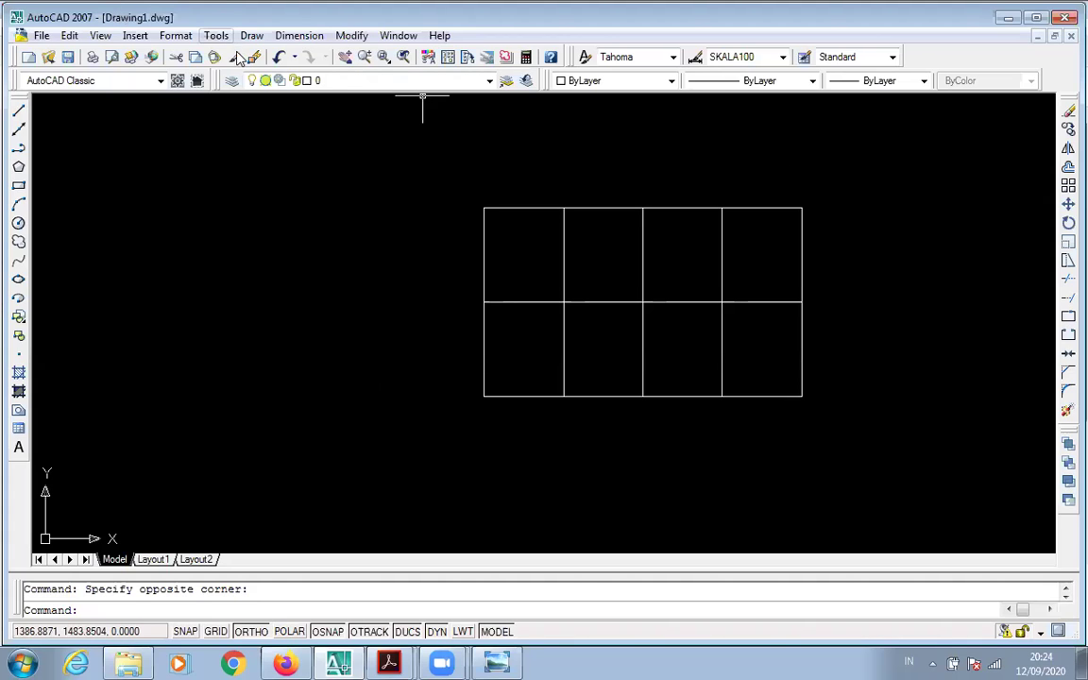
Step: Erase all nine grid lines with a crossing window and the E command
left_click(810, 187)
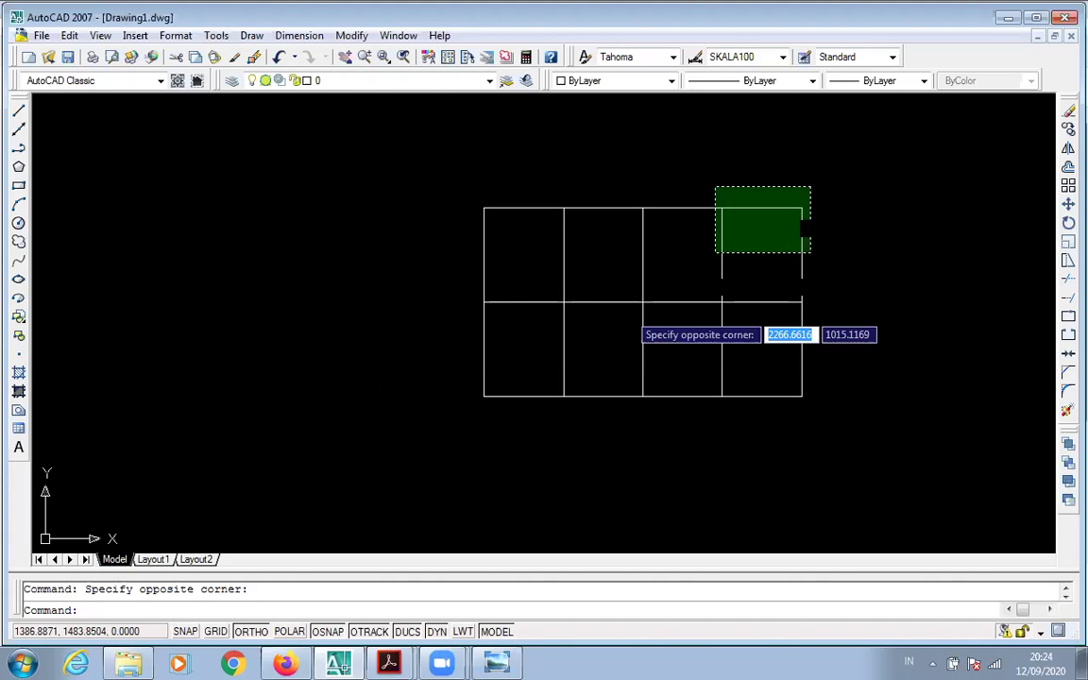
left_click(428, 424)
type("e")
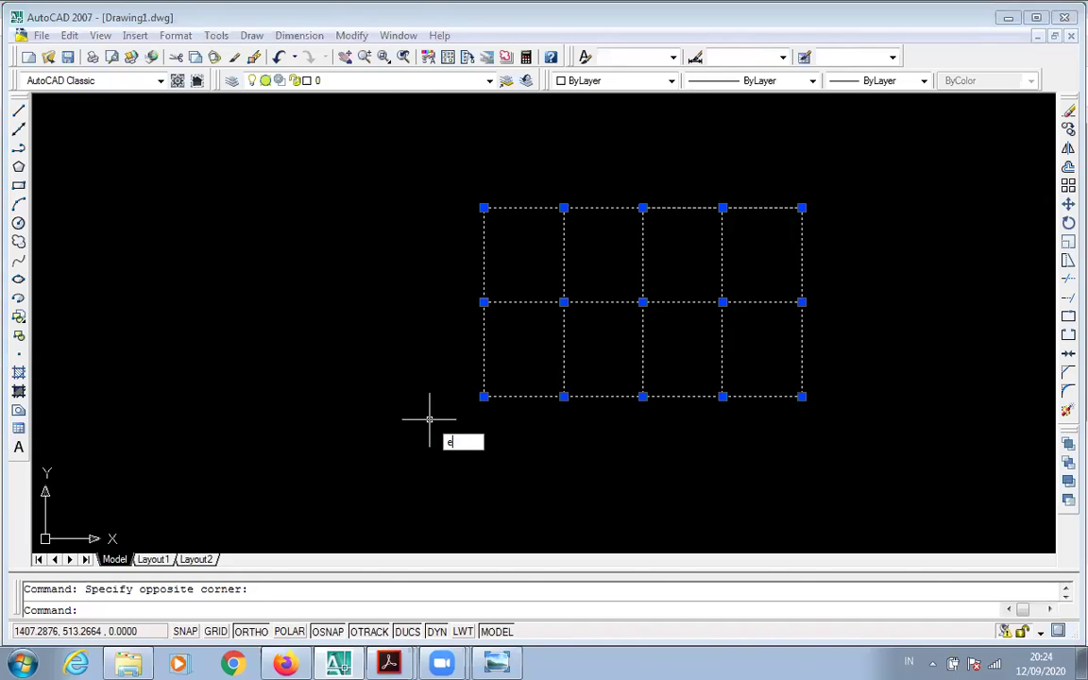
key("Return")
left_click(399, 36)
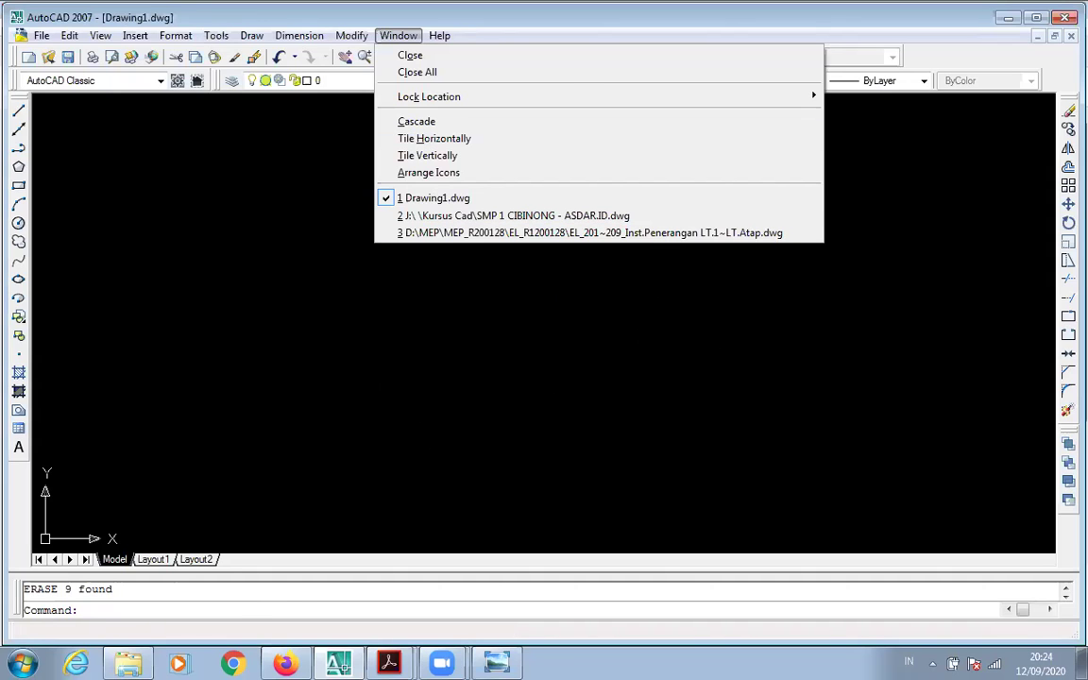
Step: Close the open-drawings list and dismiss the 'Error writing/closing file' message
left_click(311, 195)
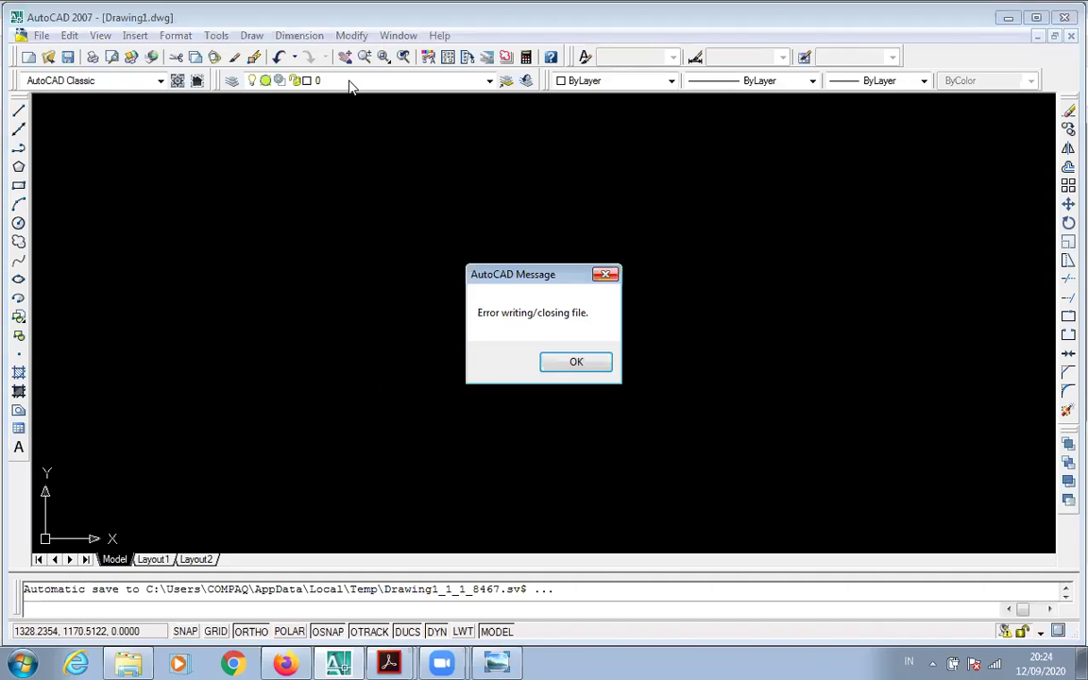
key("Return")
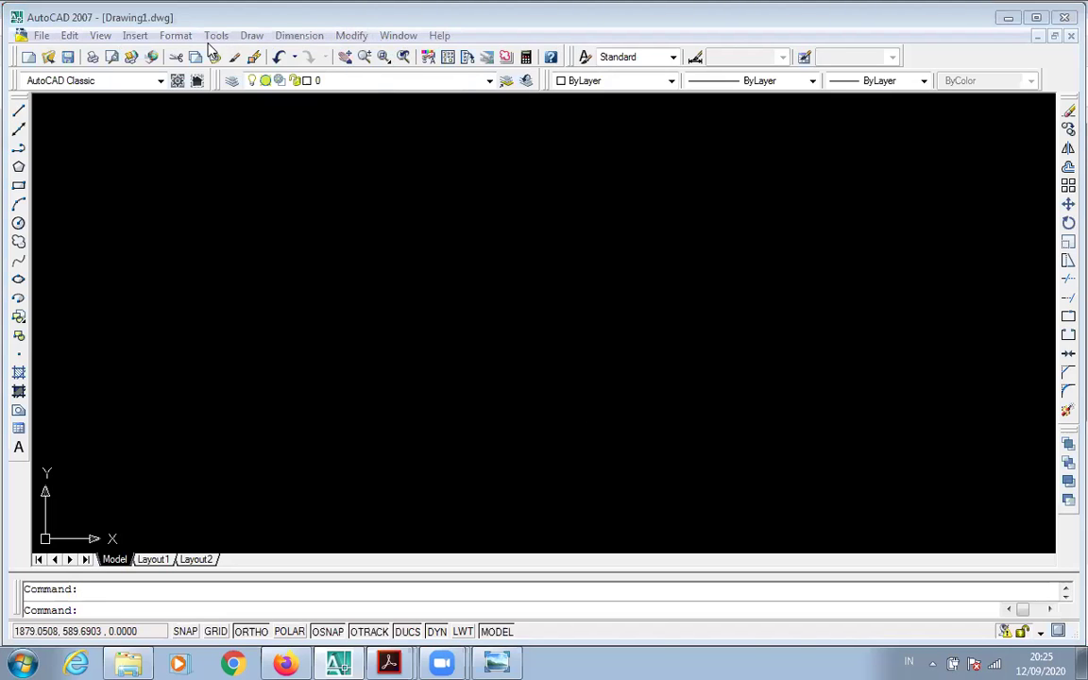
Step: Start the Line command from the Draw menu
left_click(251, 38)
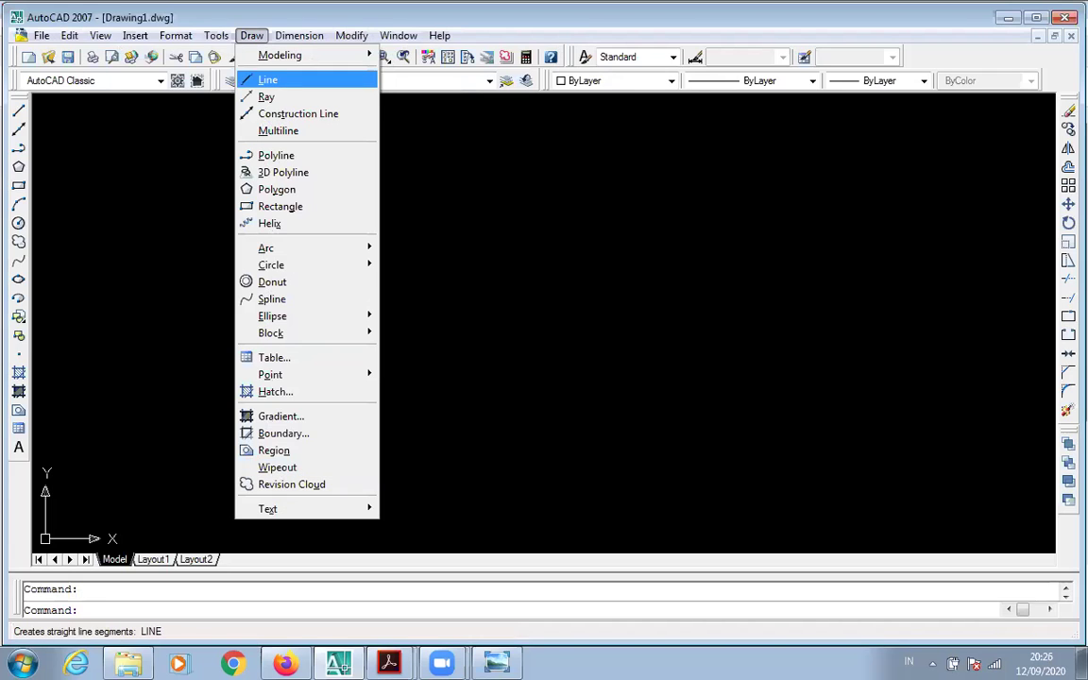
left_click(268, 79)
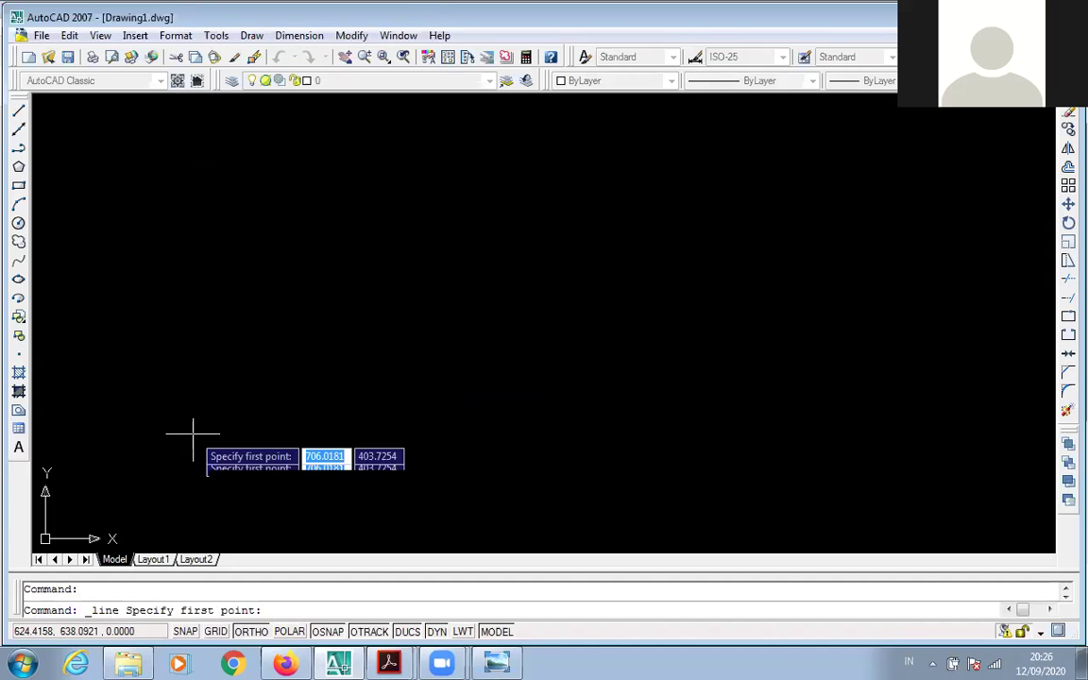
Step: Place the line's first point on the left of the drawing, toggling Ortho with F8
left_click(191, 310)
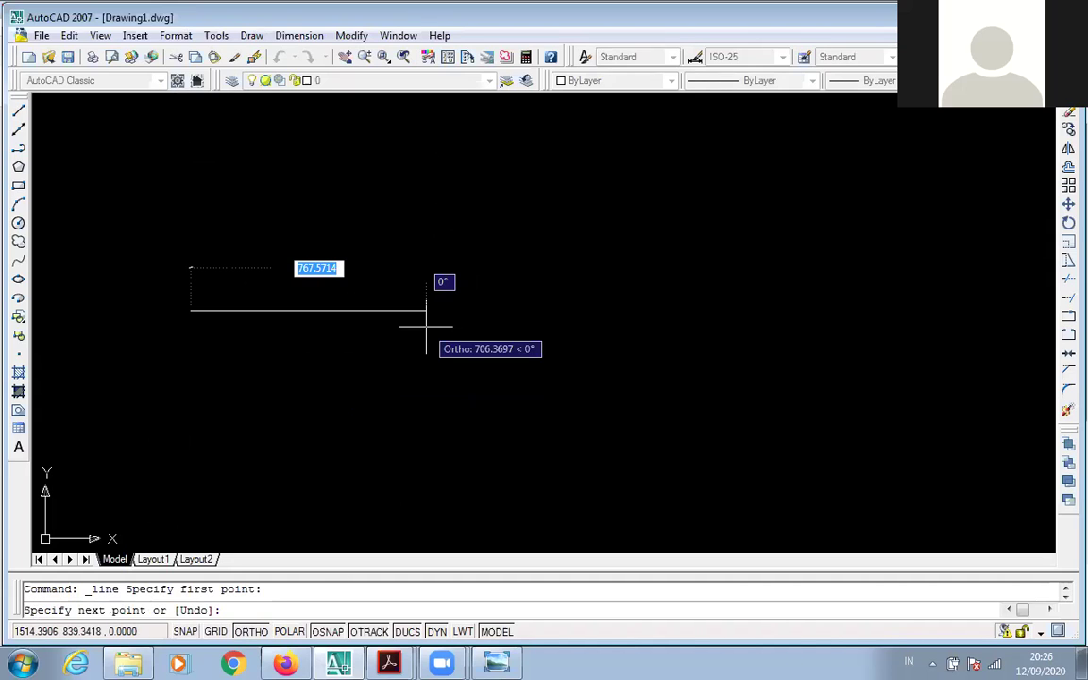
key("F8")
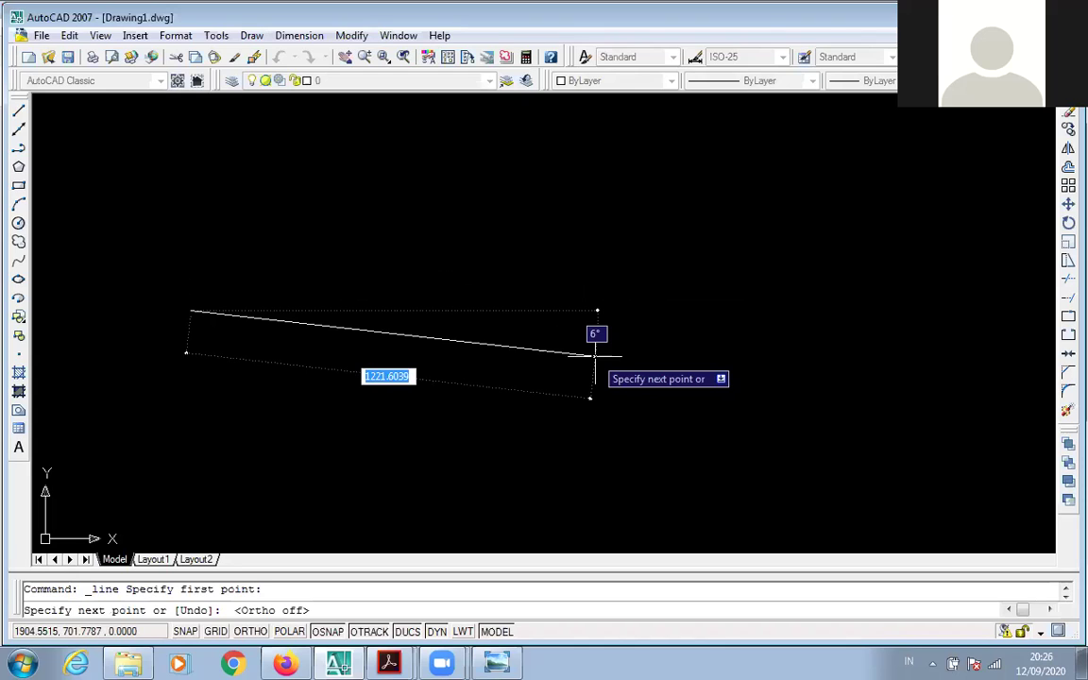
key("F8")
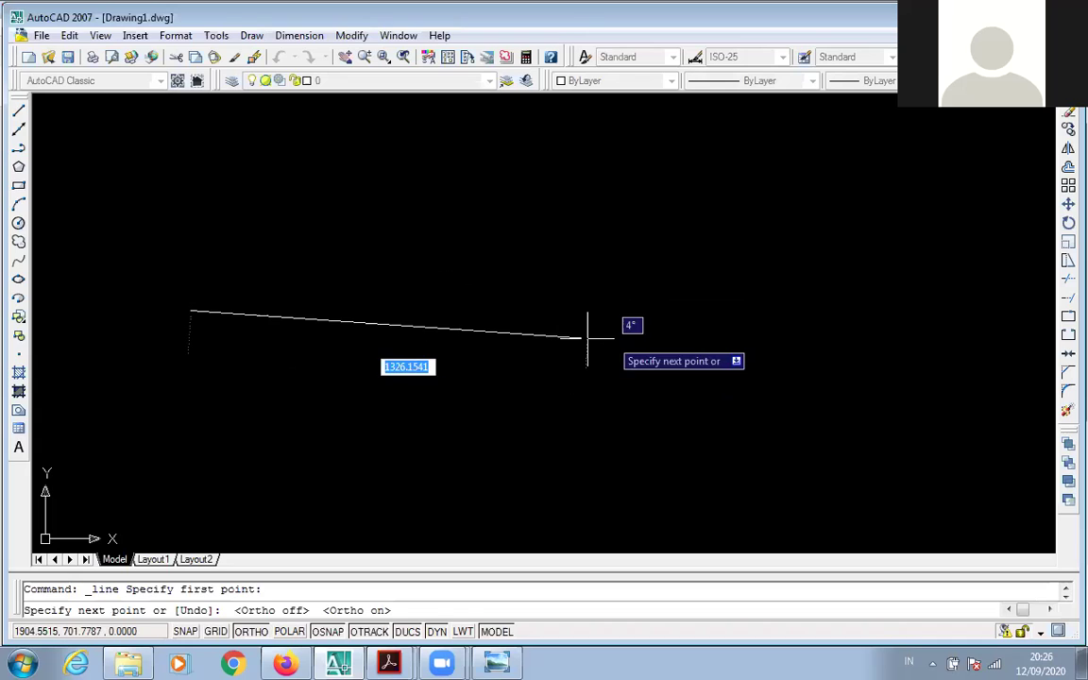
Step: Cancel the first line and draw a new Ortho line with 5- and 100-unit segments
key("F8")
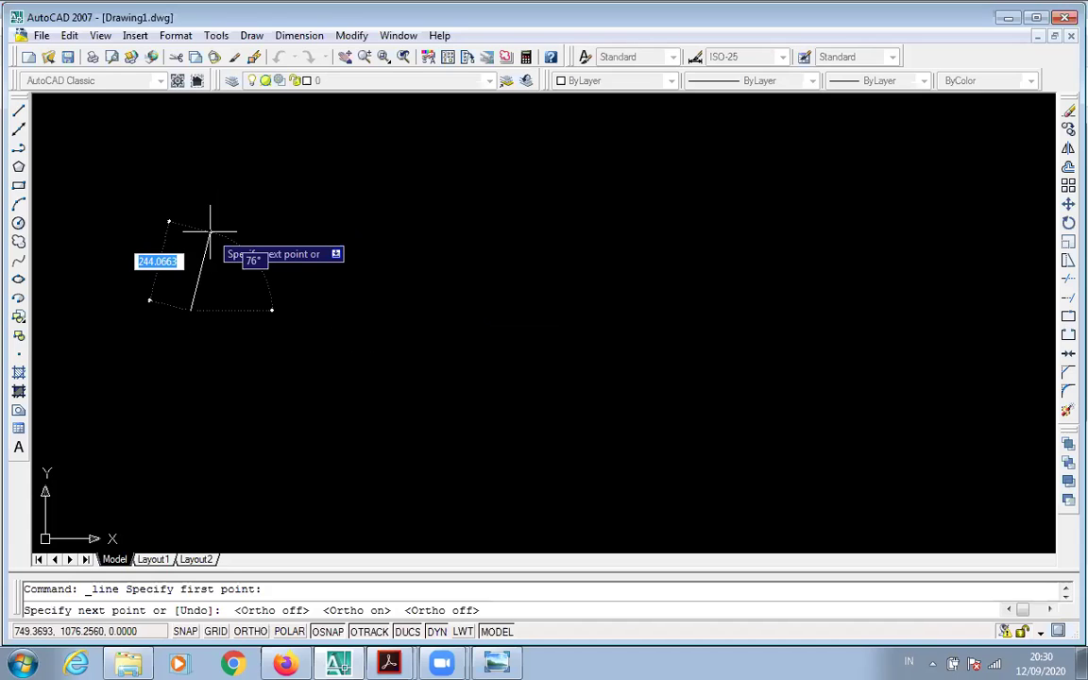
key("Escape")
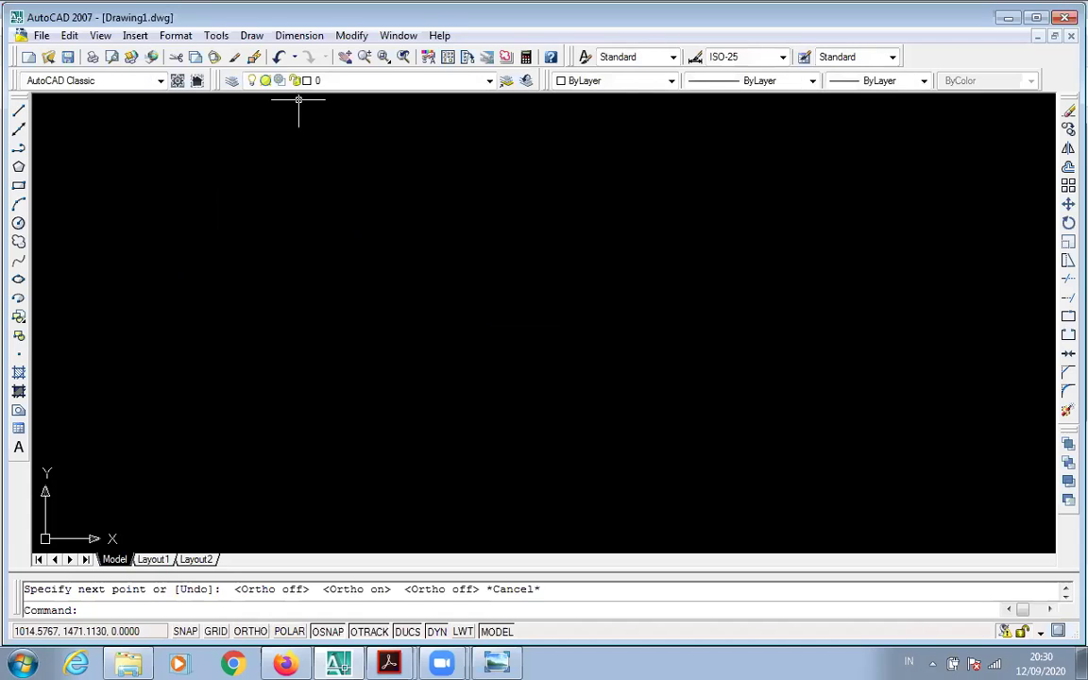
type("l")
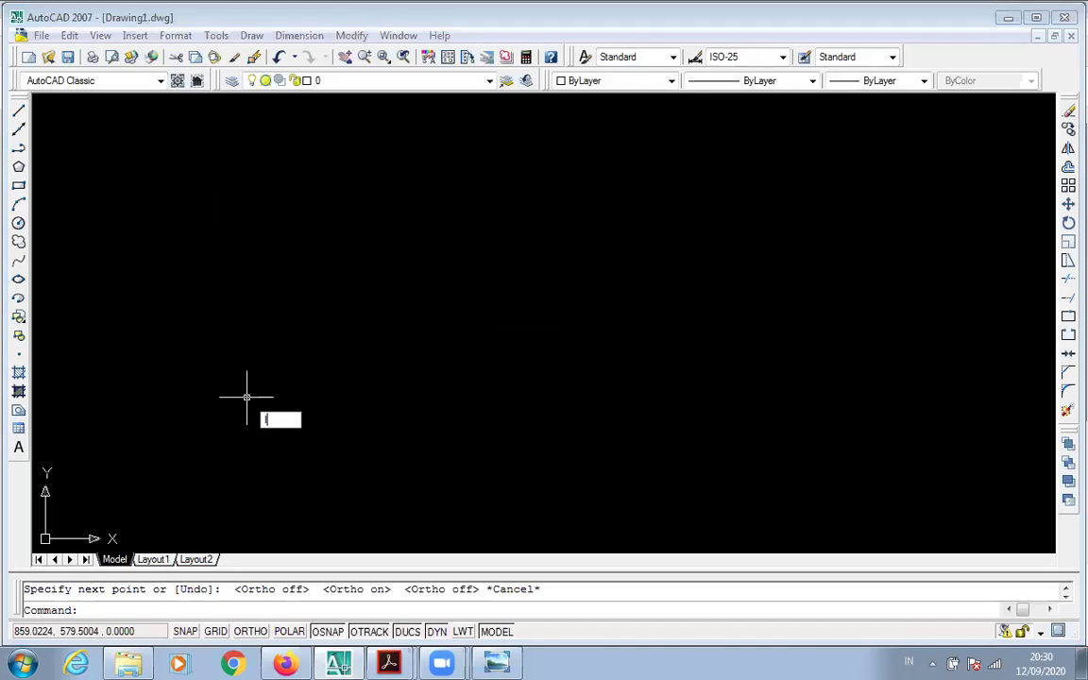
key("Return")
left_click(153, 351)
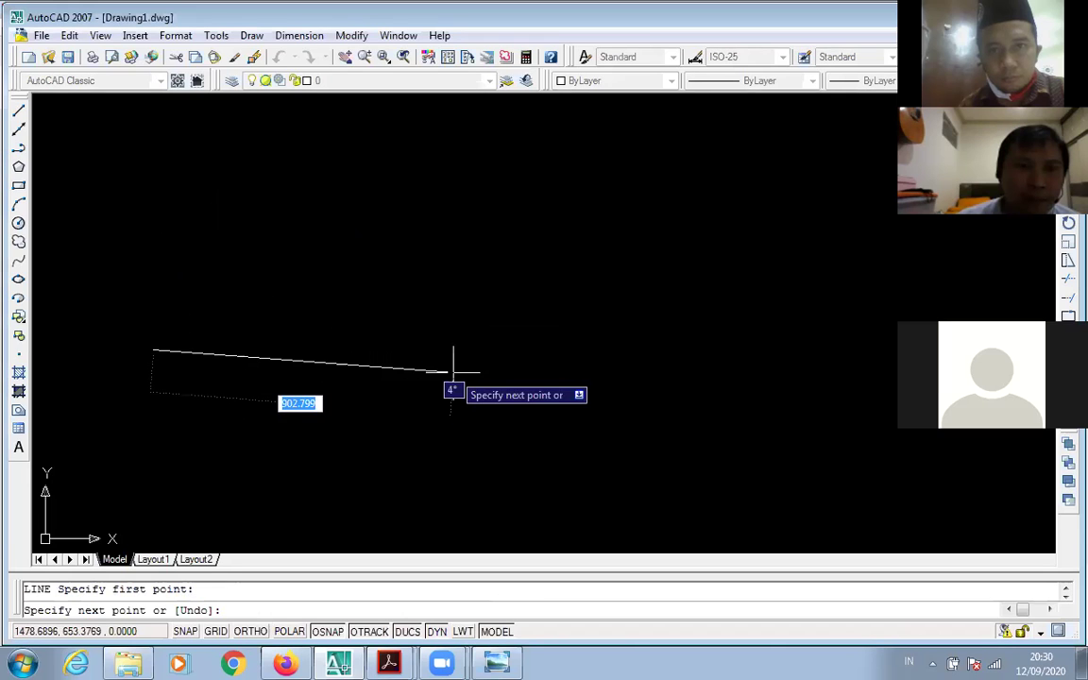
key("F8")
scroll(346, 397, "down", 3)
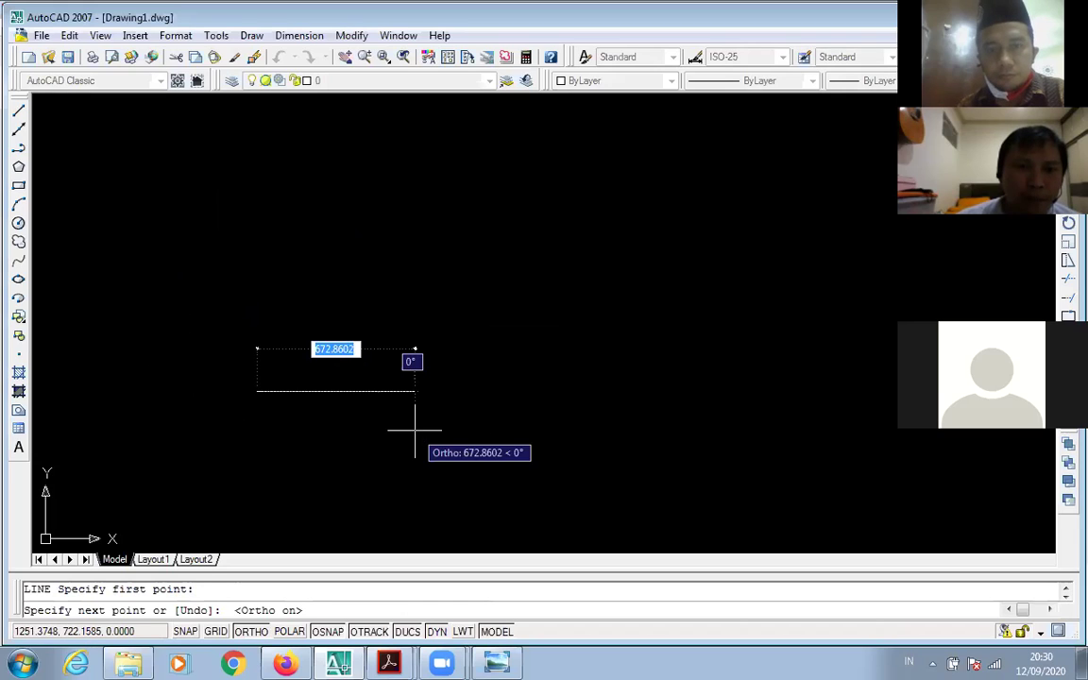
type("5")
key("Return")
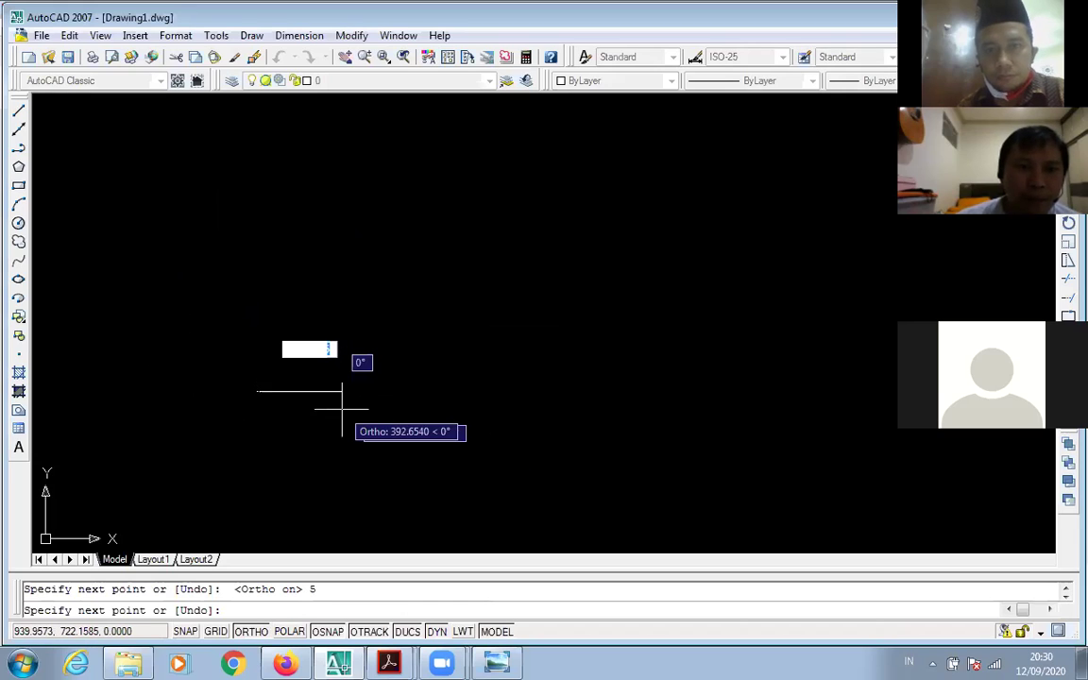
type("100")
key("Return")
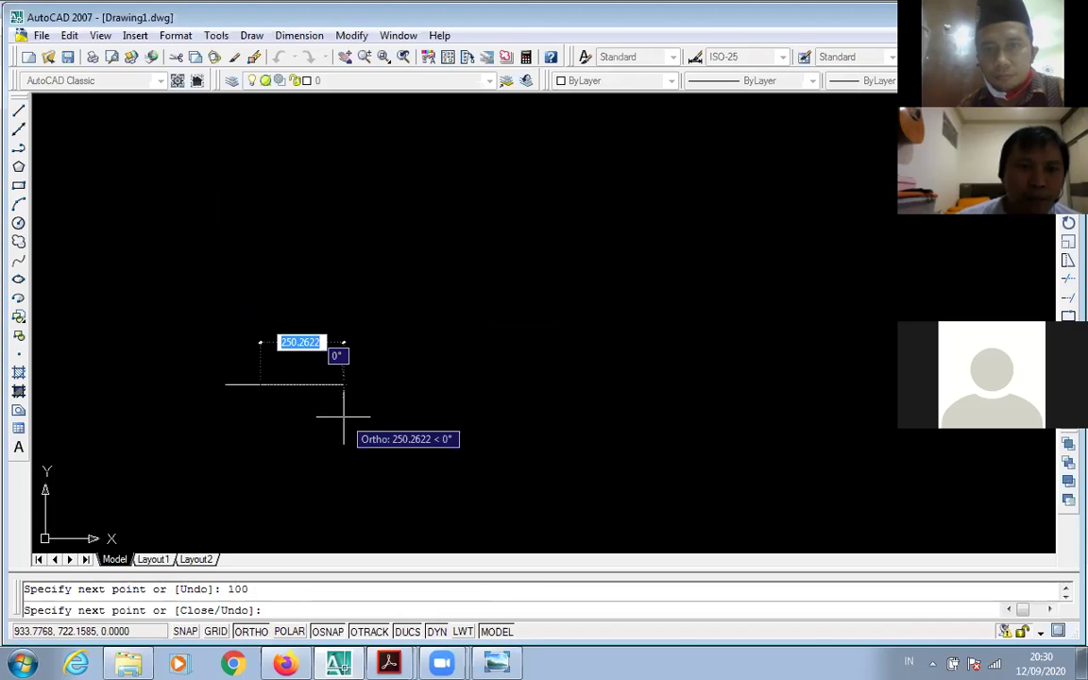
Step: Window-select both trial segments and delete them
key("Escape")
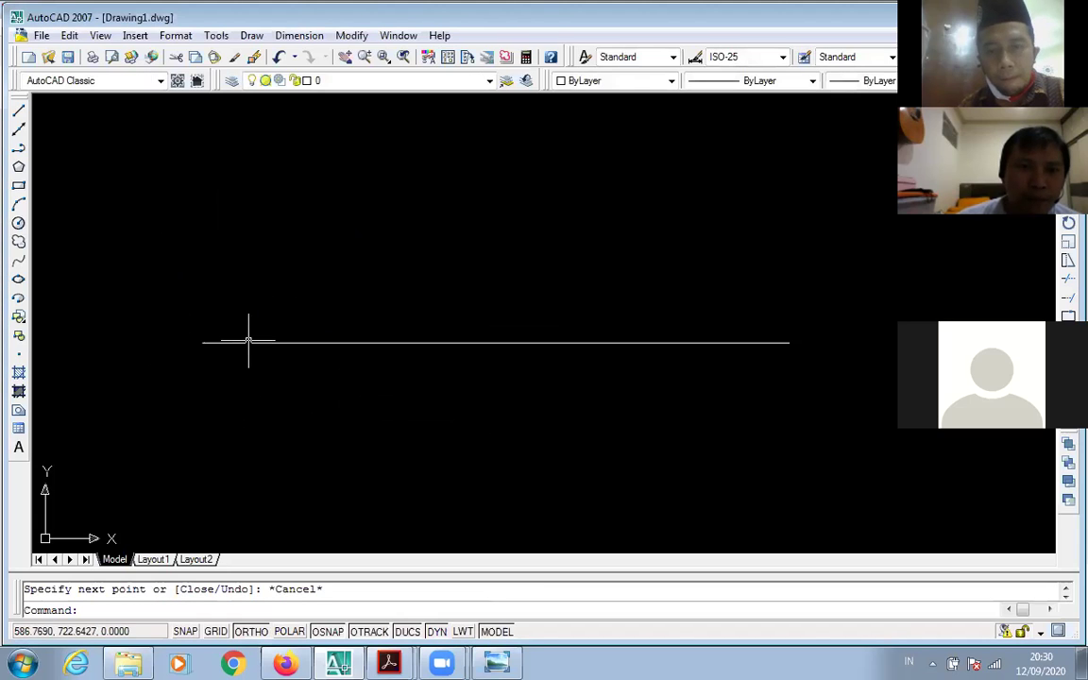
left_click(250, 281)
left_click(228, 349)
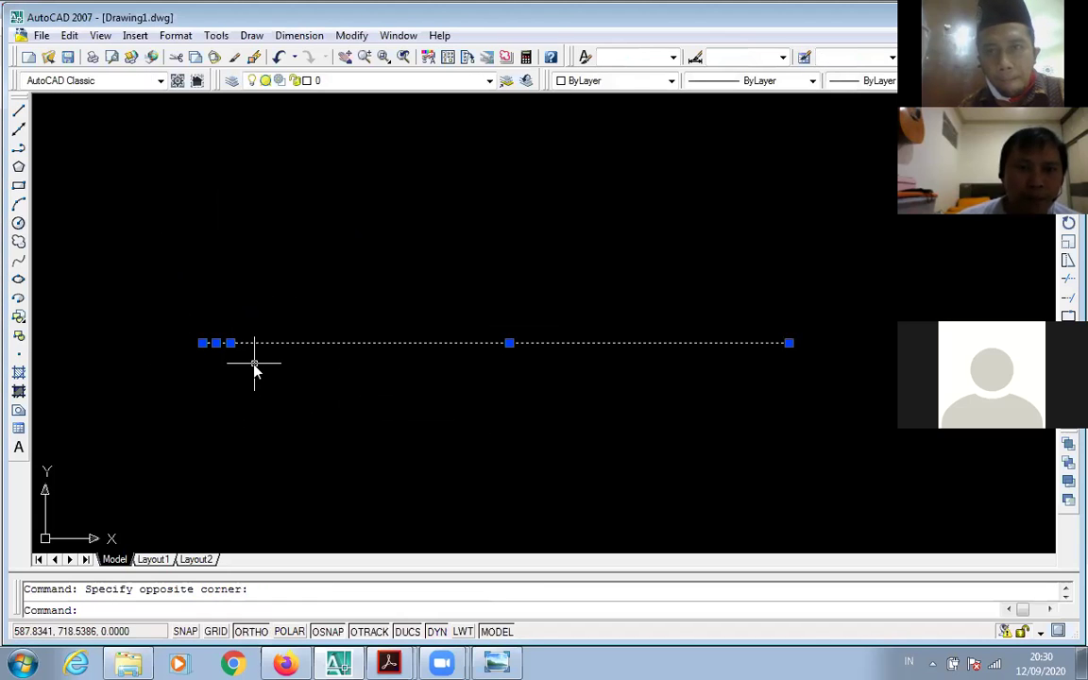
key("Delete")
Step: Draw an Ortho line shape going 5 units up, 7 across and 9 down
type("l")
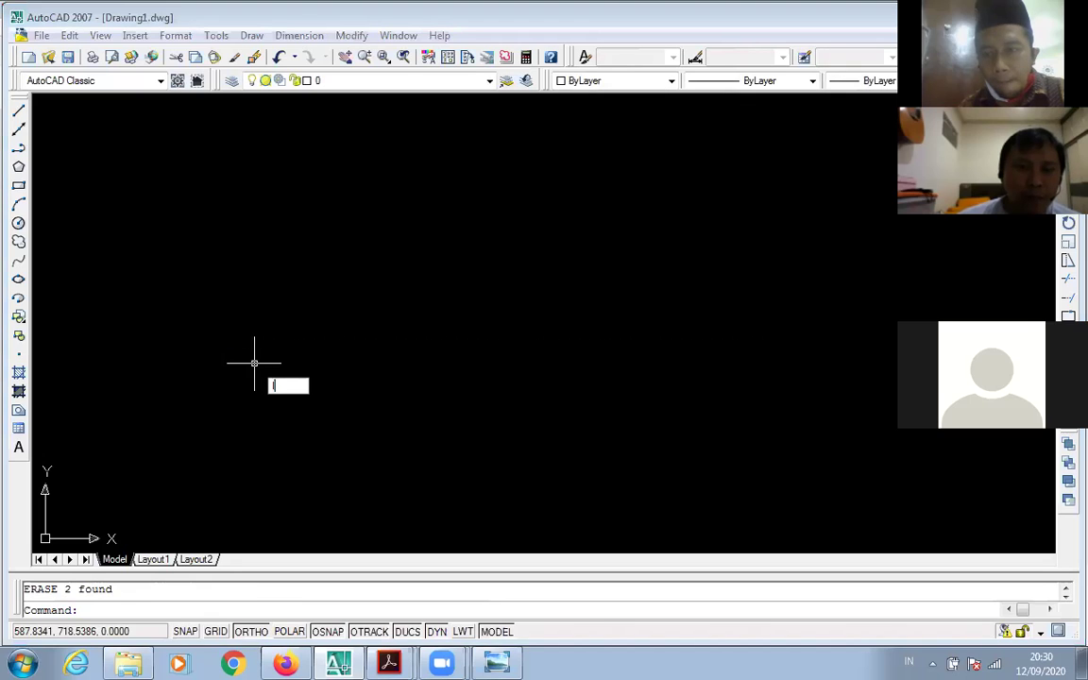
key("Return")
left_click(188, 367)
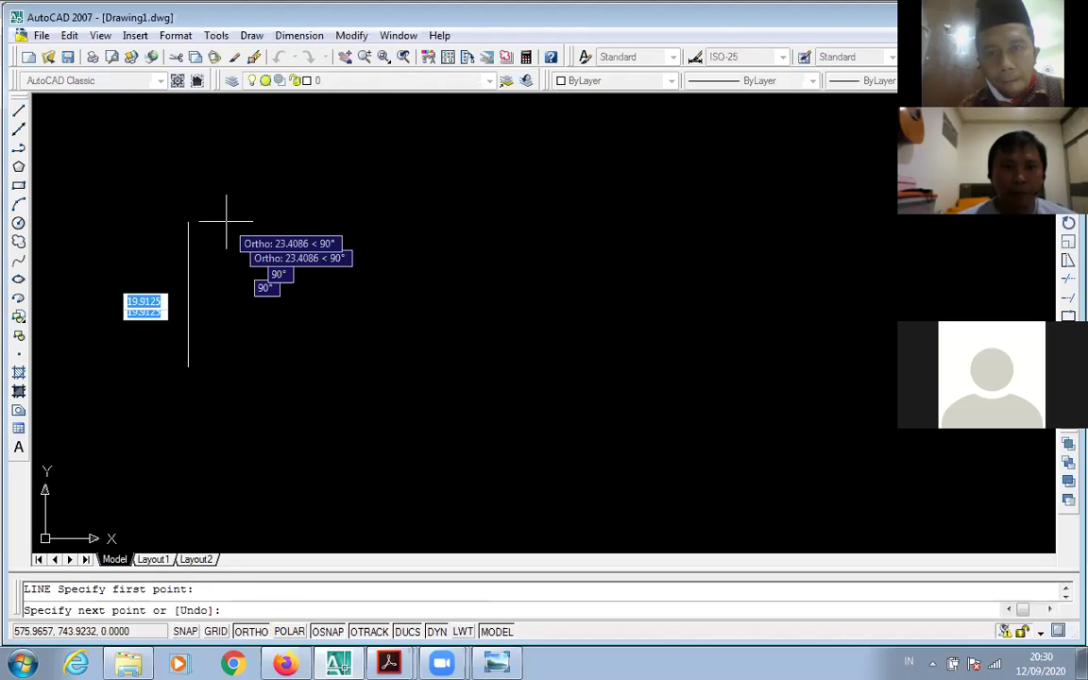
type("5")
key("Return")
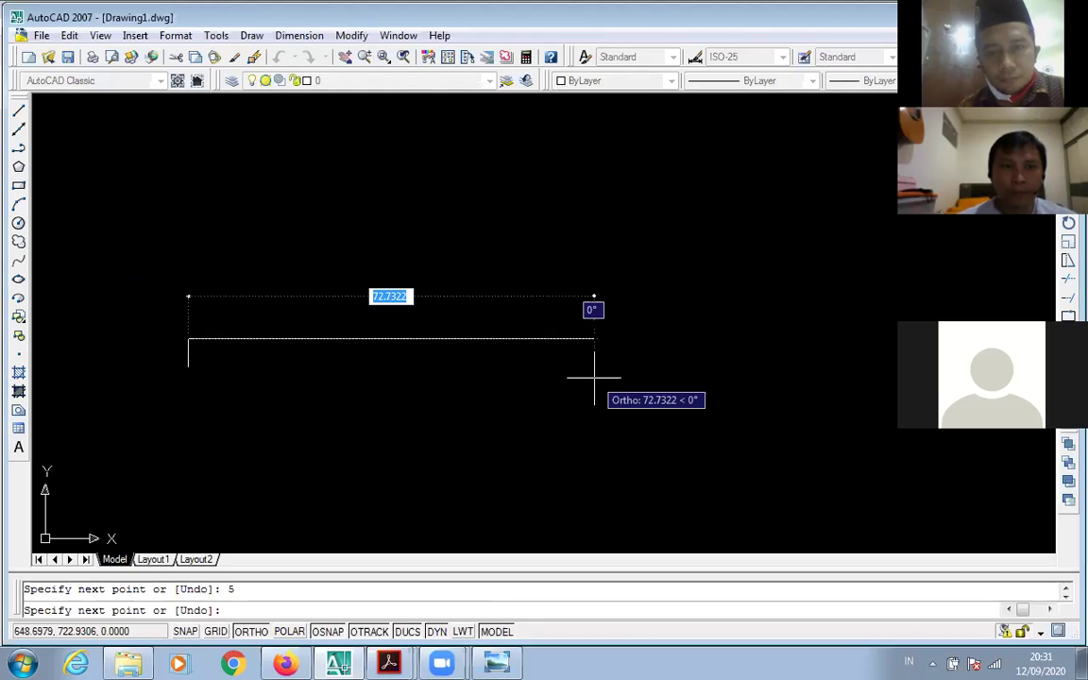
type("7")
key("Return")
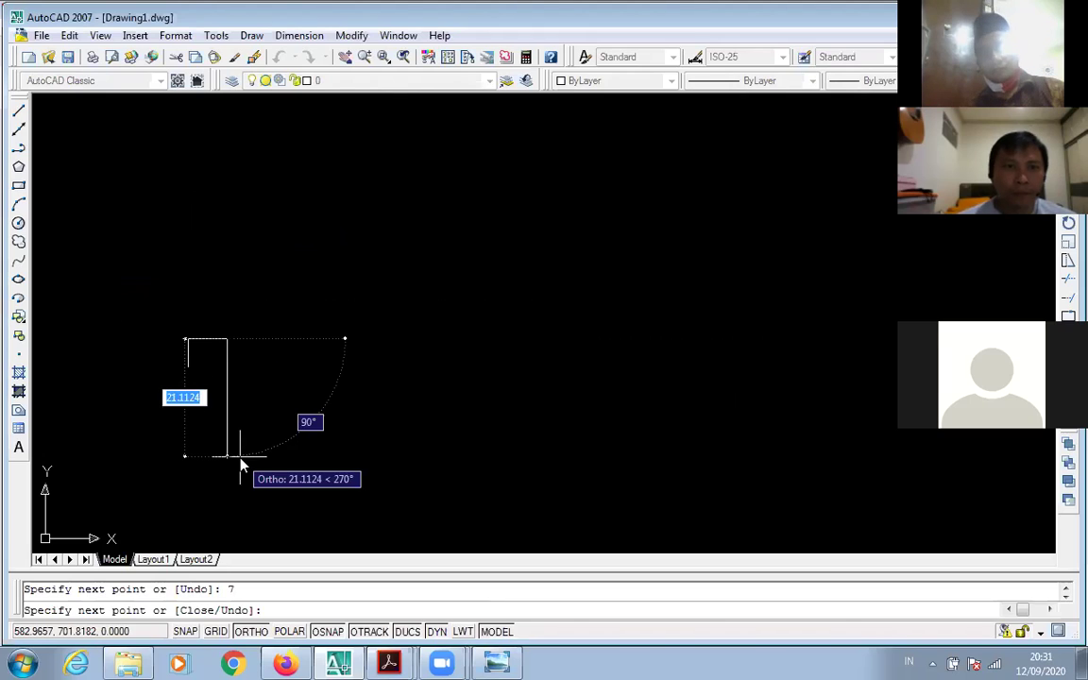
type("99")
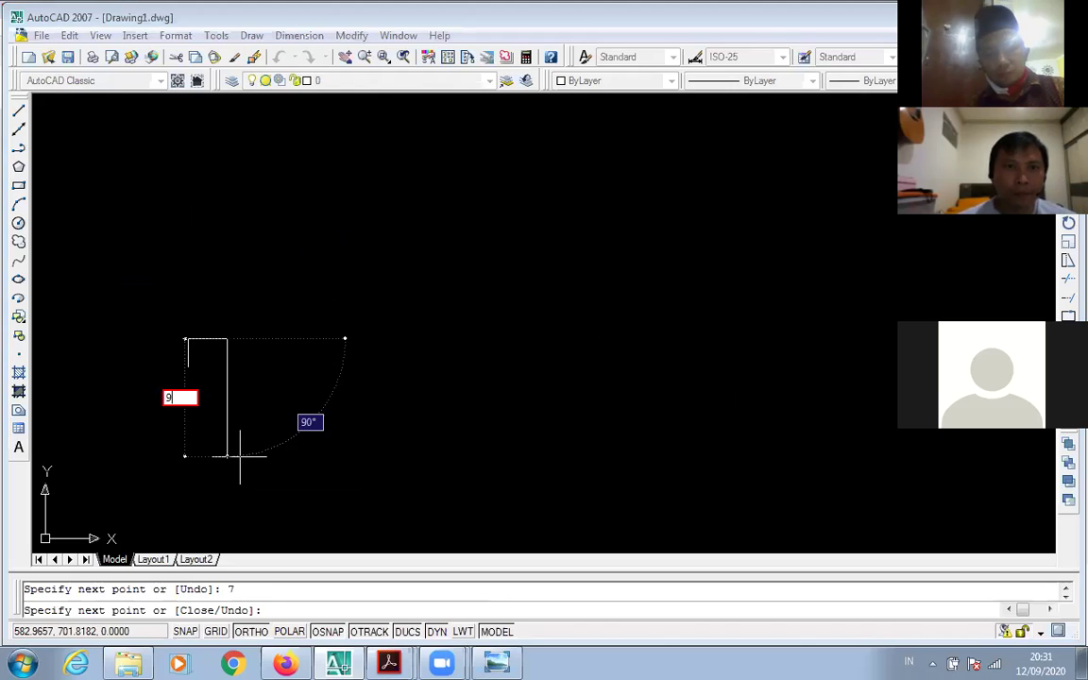
key("Return")
key("Escape")
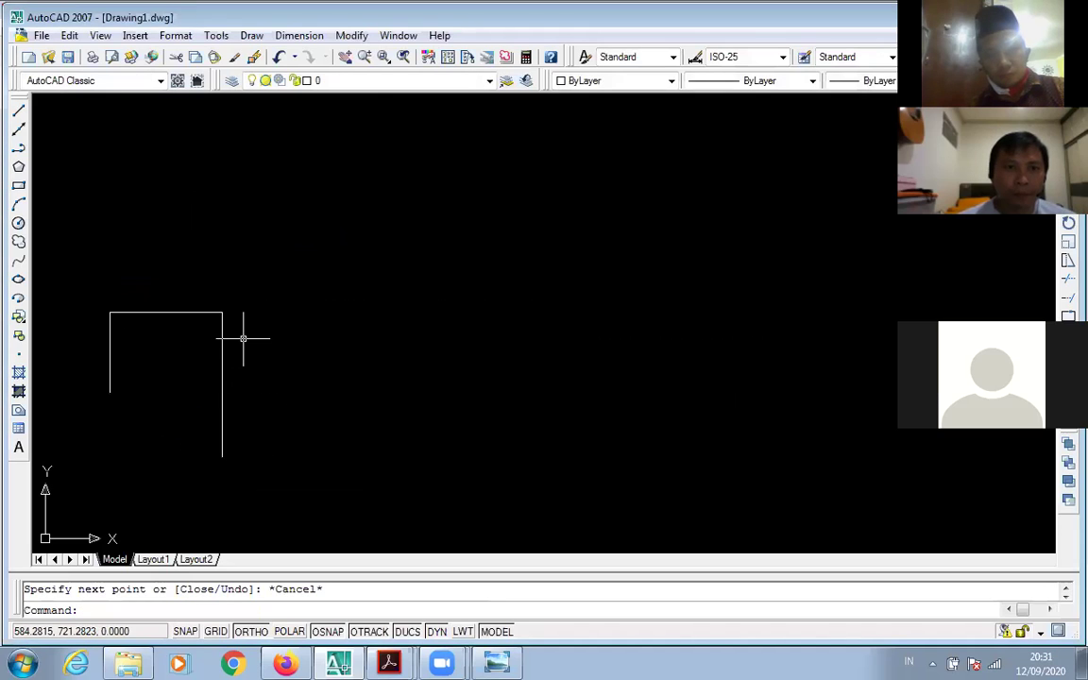
scroll(170, 342, "down", 5)
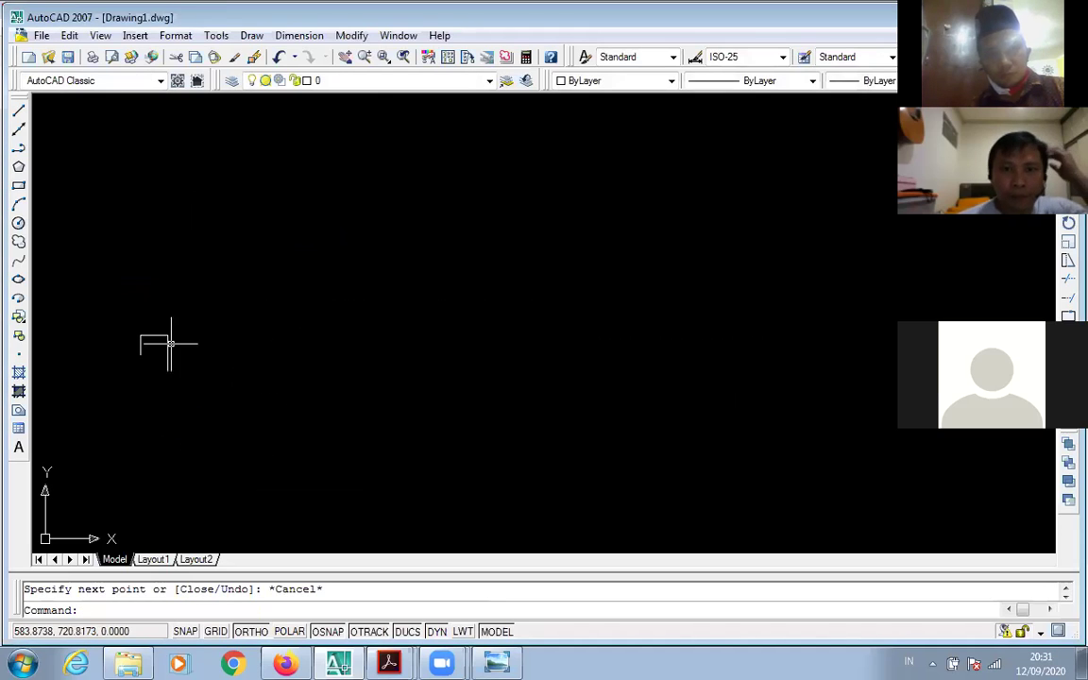
scroll(170, 343, "up", 4)
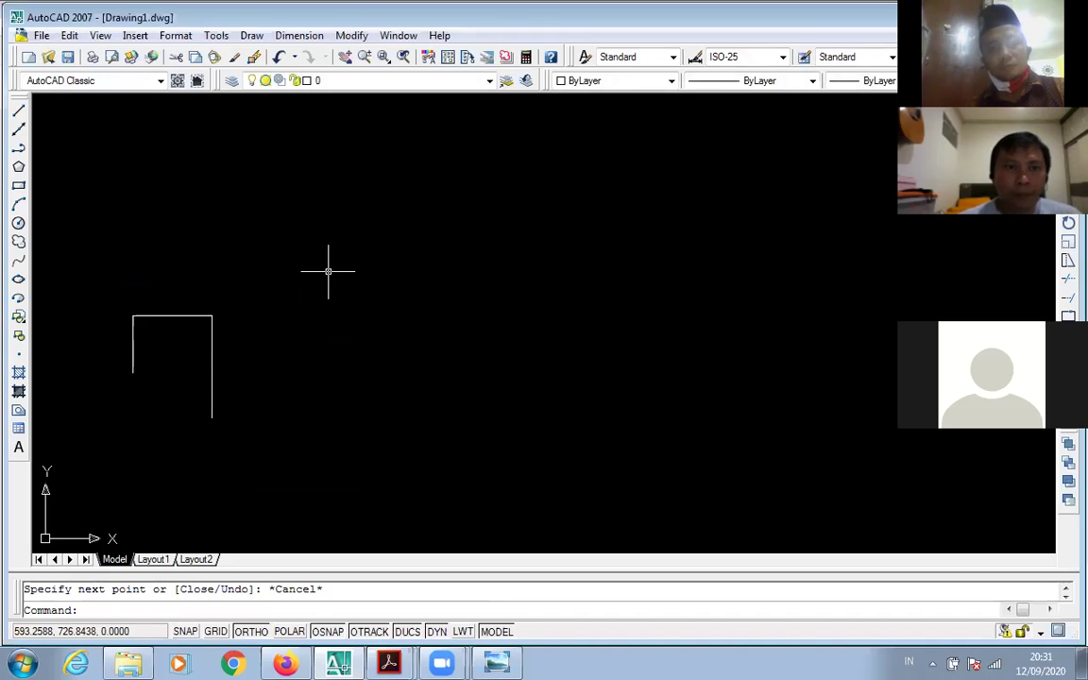
Step: Draw a 5-unit line at 45° (@5<45) with Ortho off
type("l")
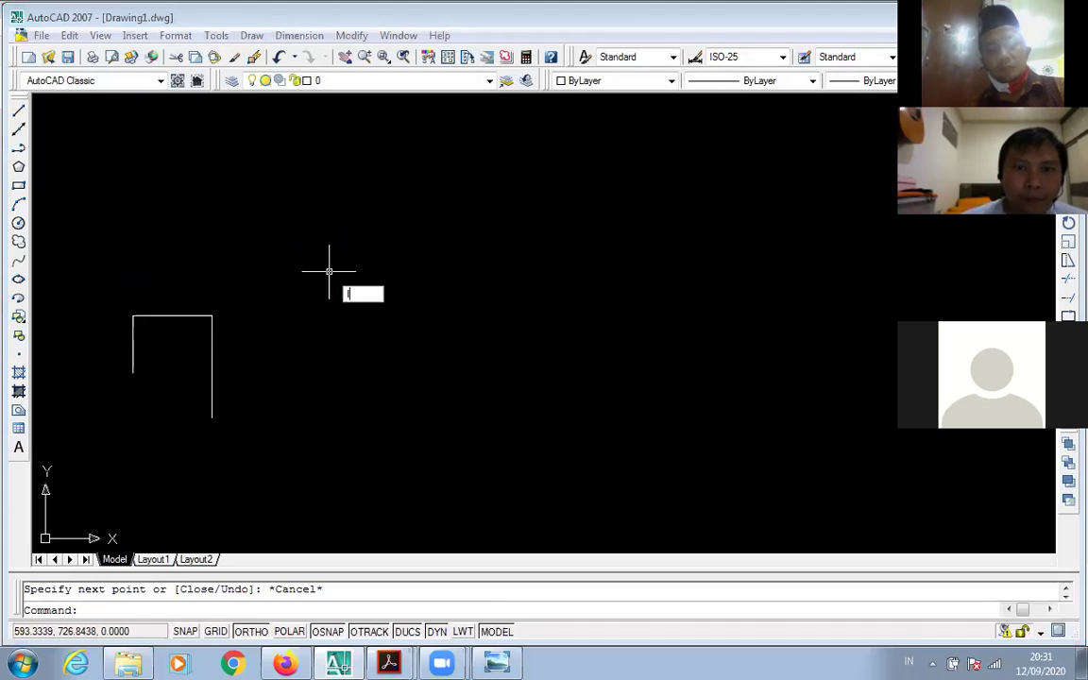
key("Return")
left_click(308, 396)
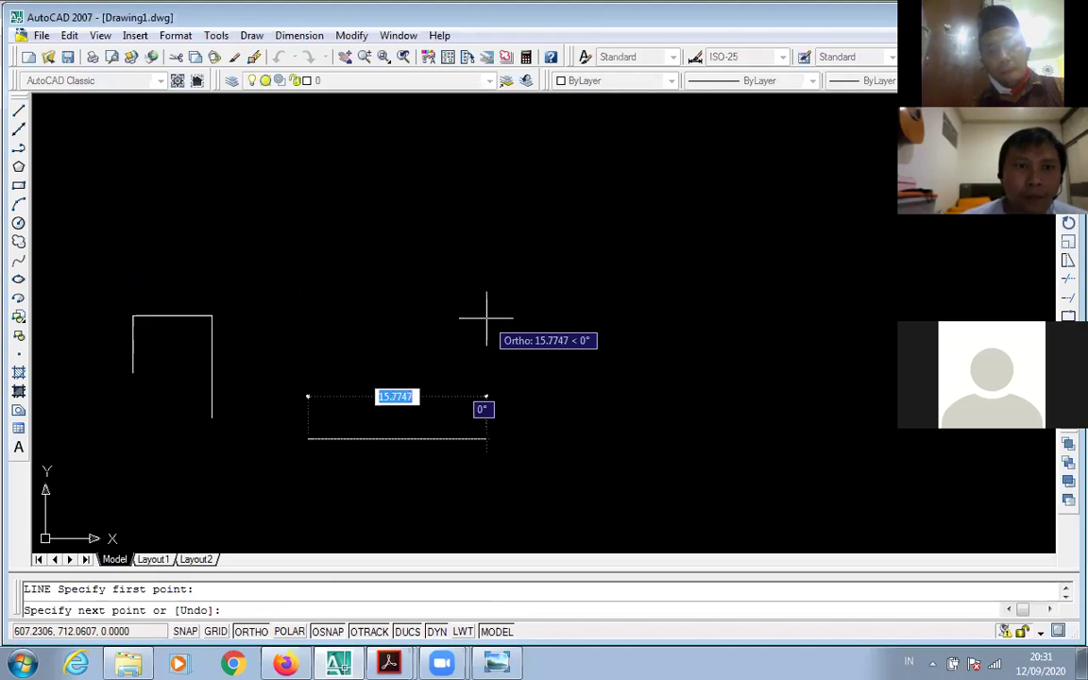
key("F8")
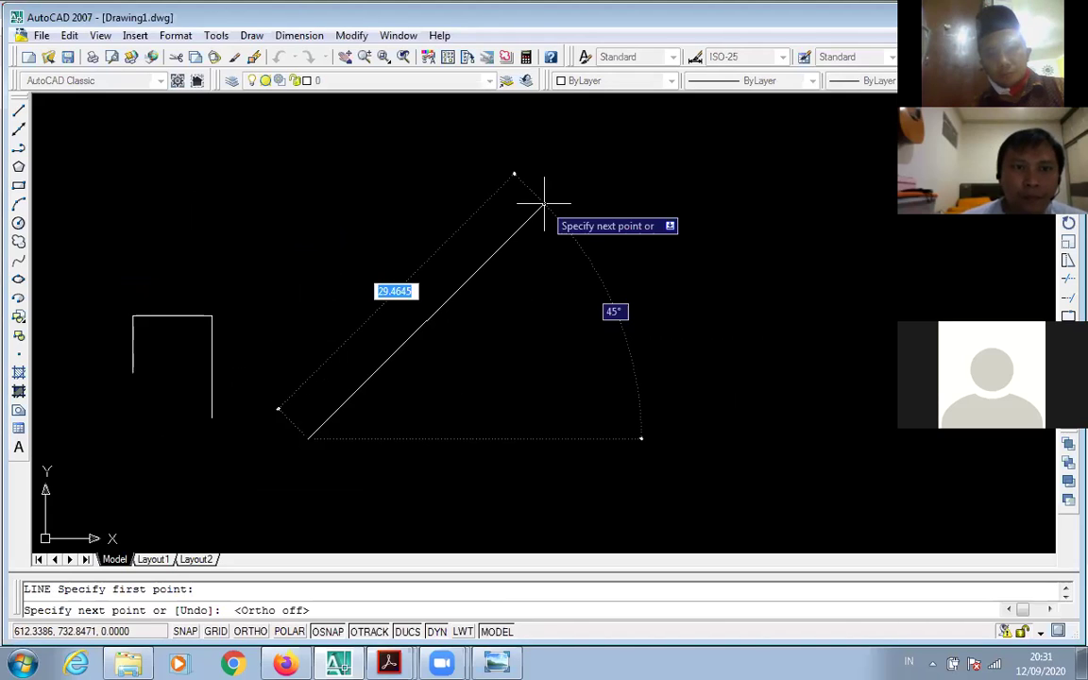
type("@")
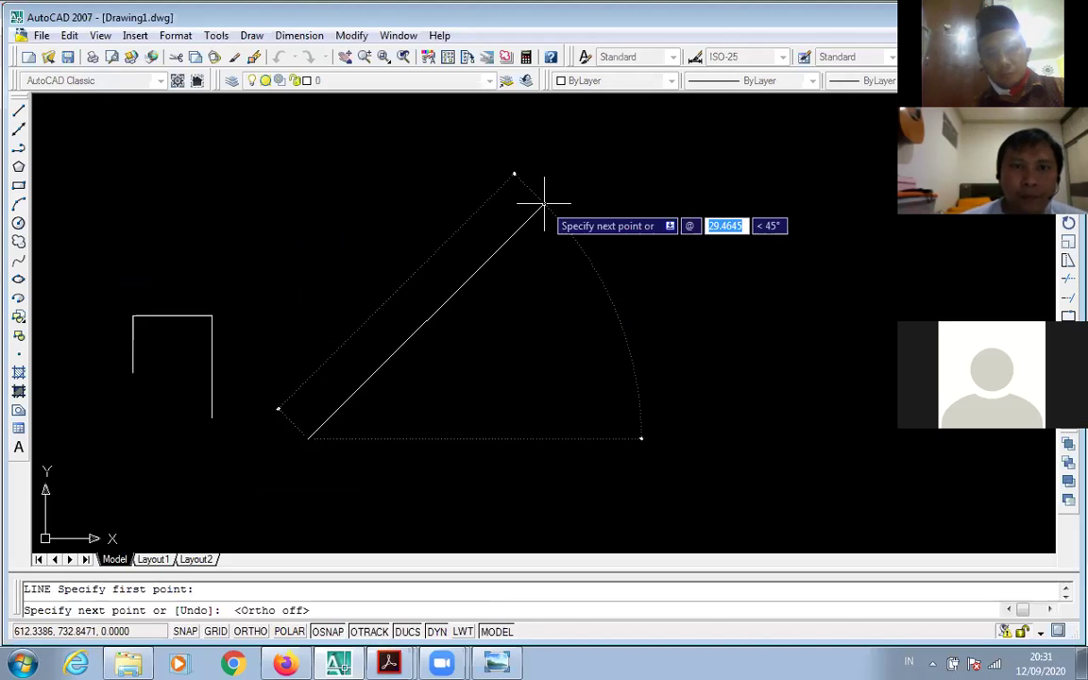
type("5")
key("Tab")
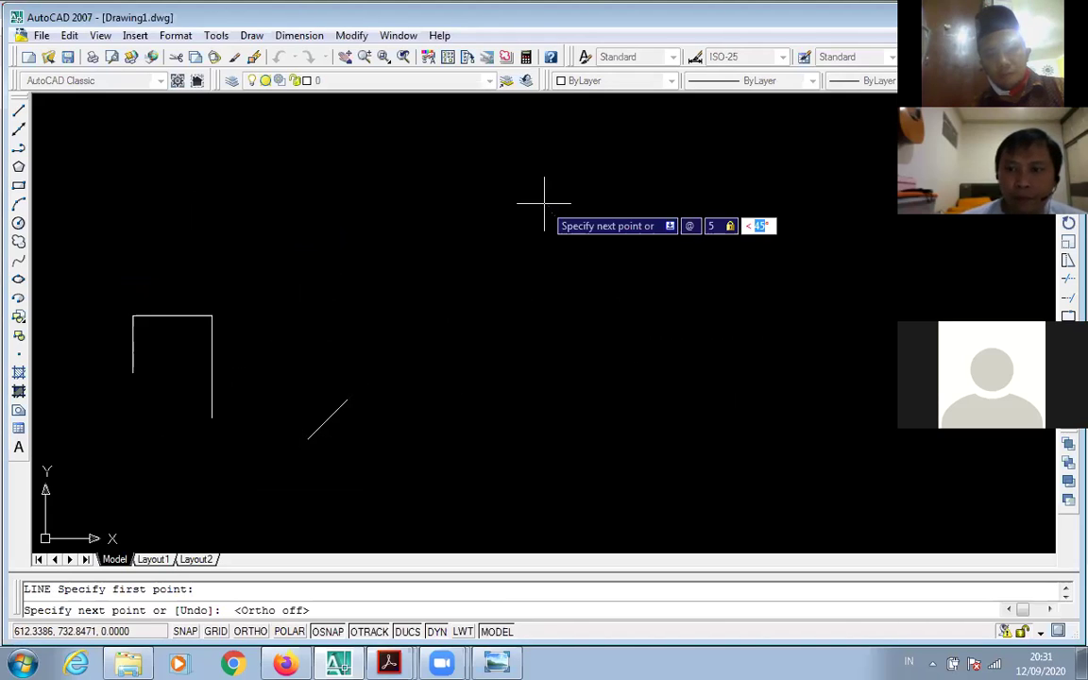
type("45")
key("Return")
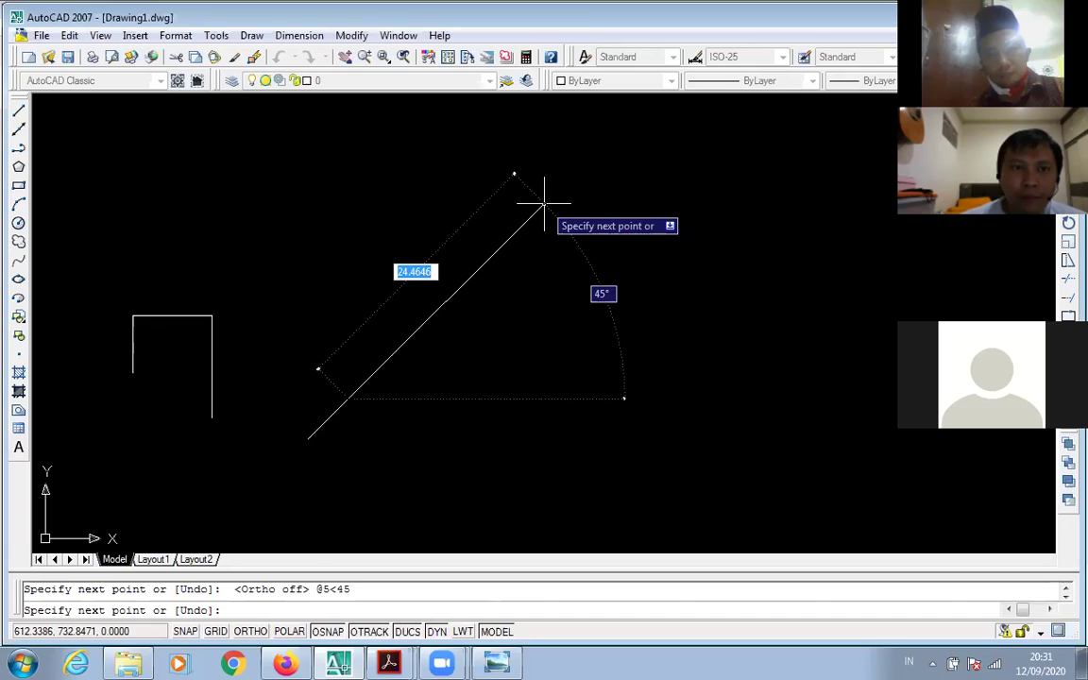
key("Escape")
scroll(373, 394, "up", 2)
scroll(373, 393, "up", 1)
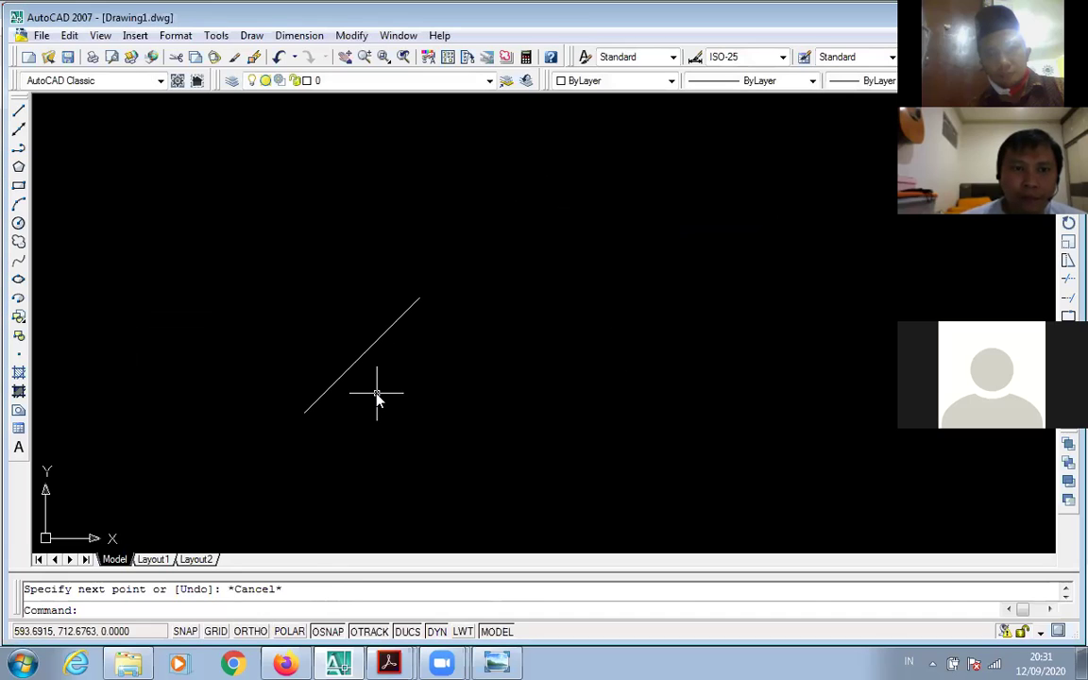
Step: Draw a horizontal Ortho line rightward from the diagonal's lower end
type("l")
key("Return")
left_click(303, 413)
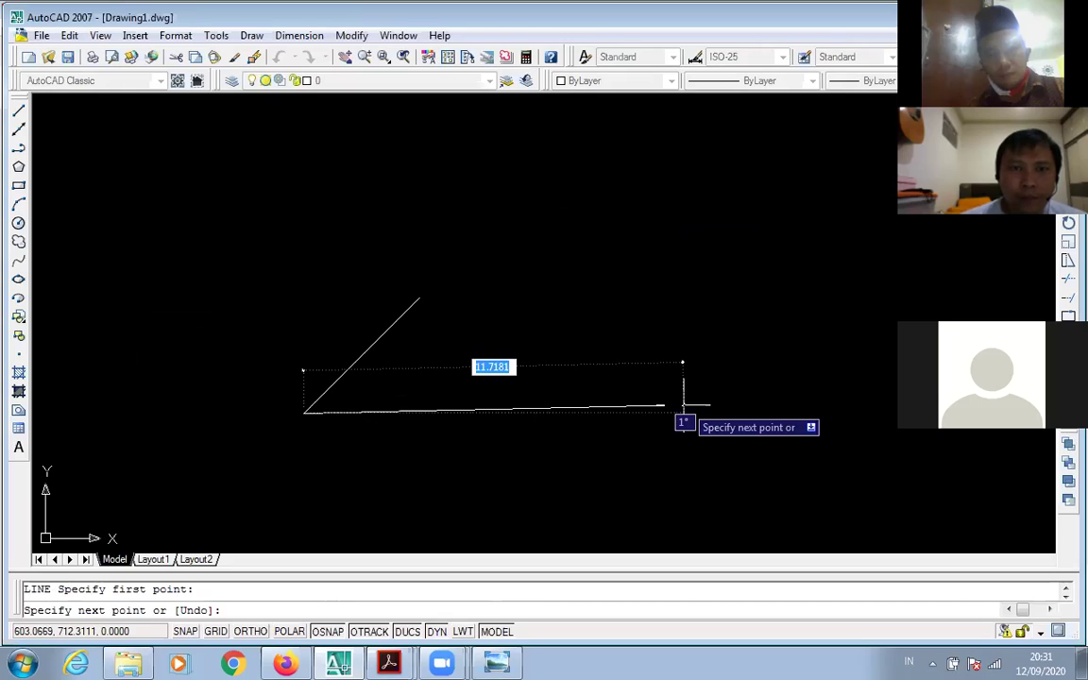
key("F8")
left_click(681, 408)
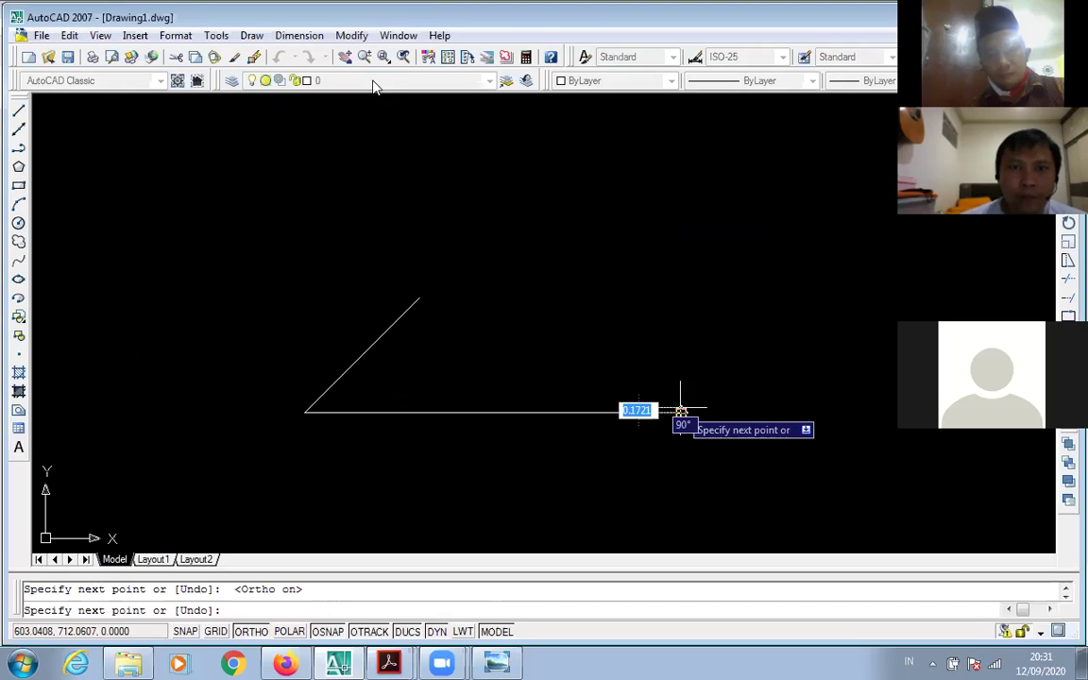
key("Escape")
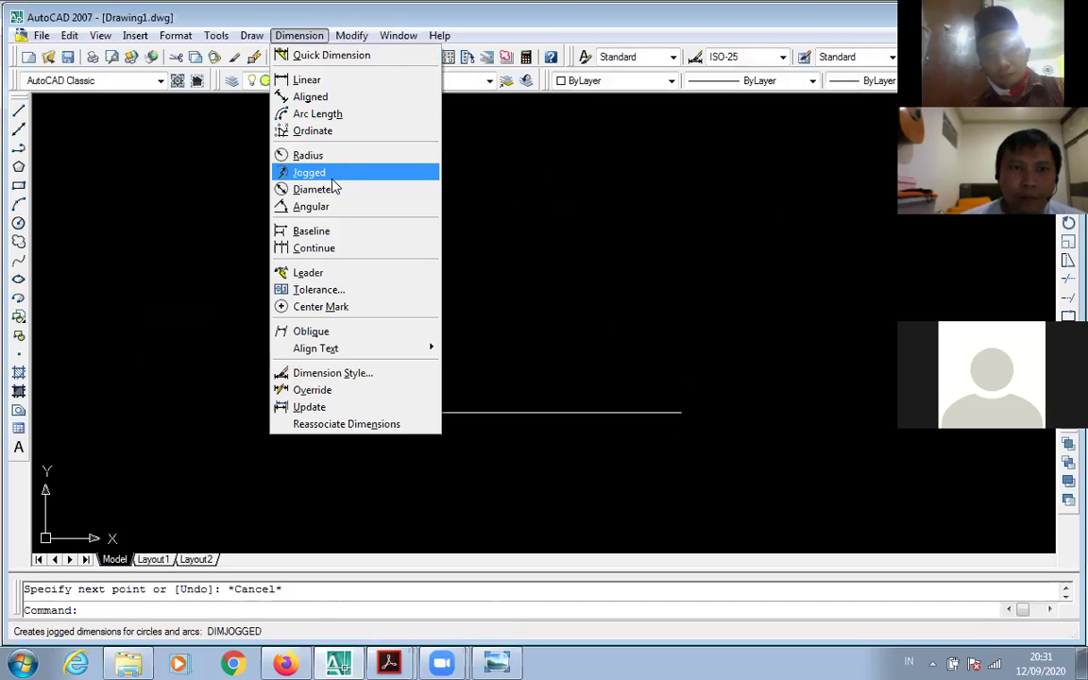
left_click(313, 206)
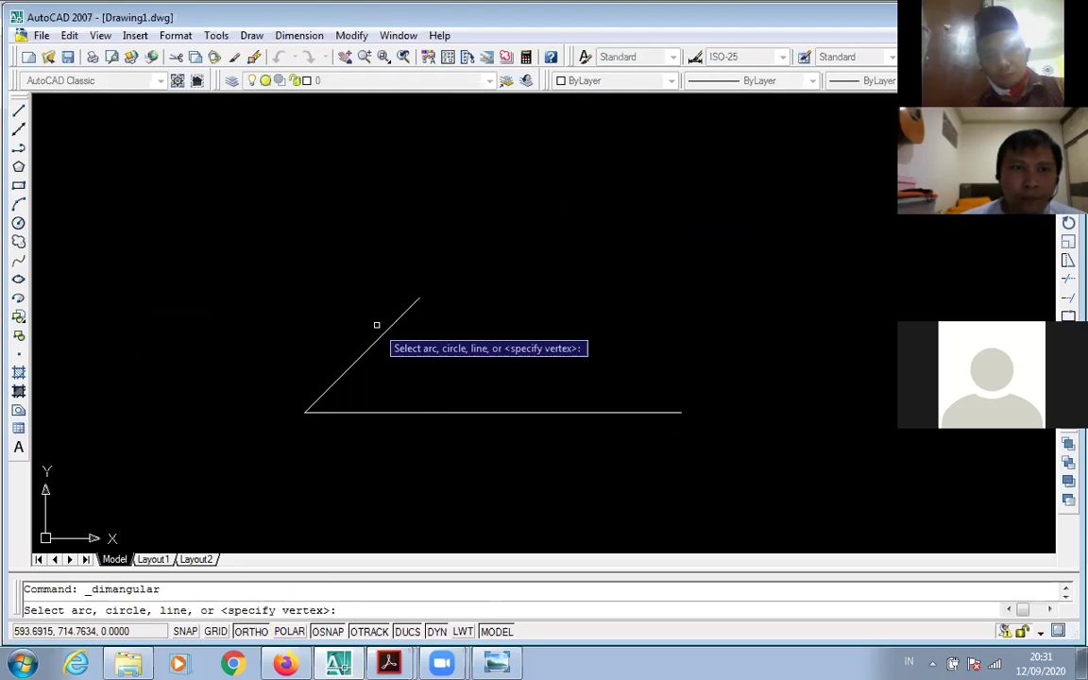
left_click(376, 325)
left_click(417, 412)
left_click(512, 342)
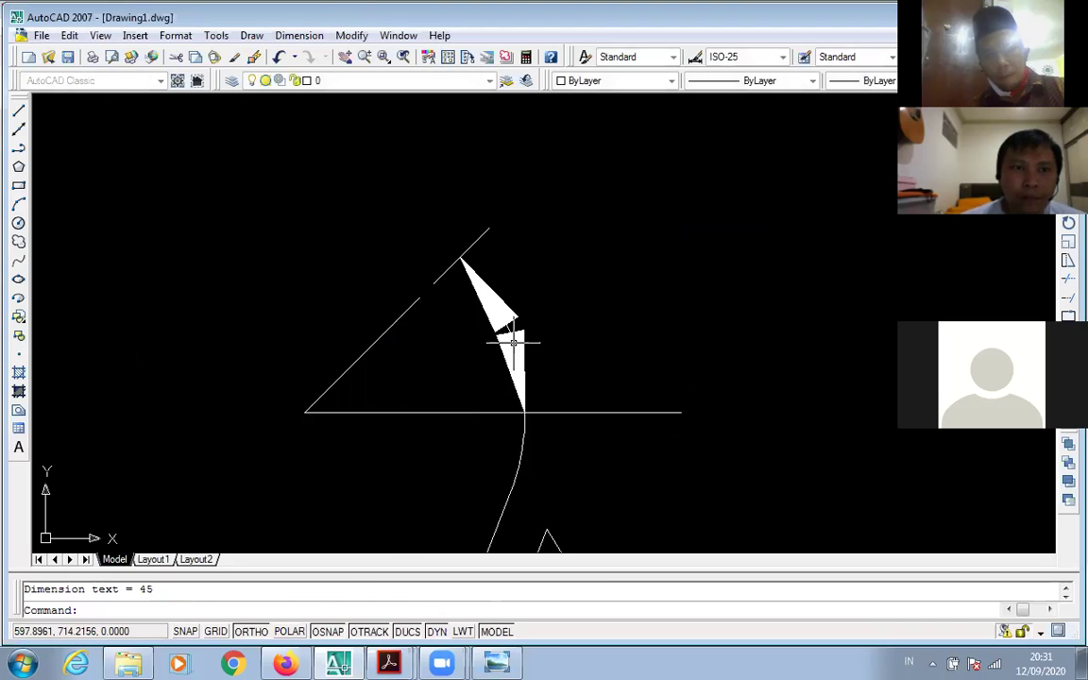
scroll(487, 250, "down", 2)
left_click(503, 274)
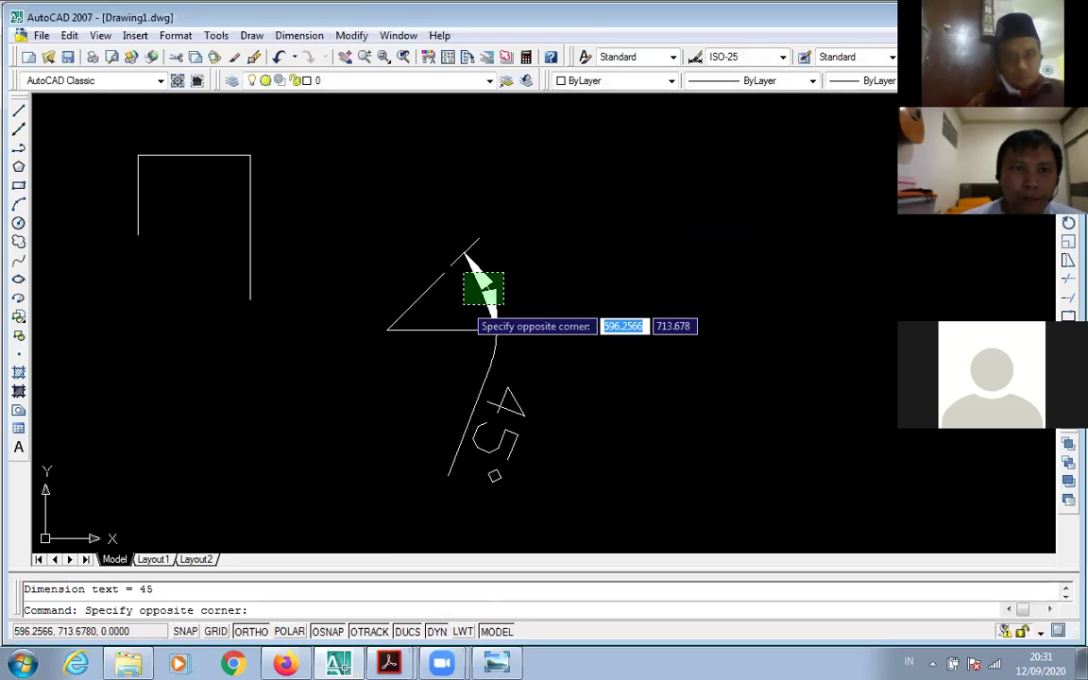
left_click(465, 305)
key("Delete")
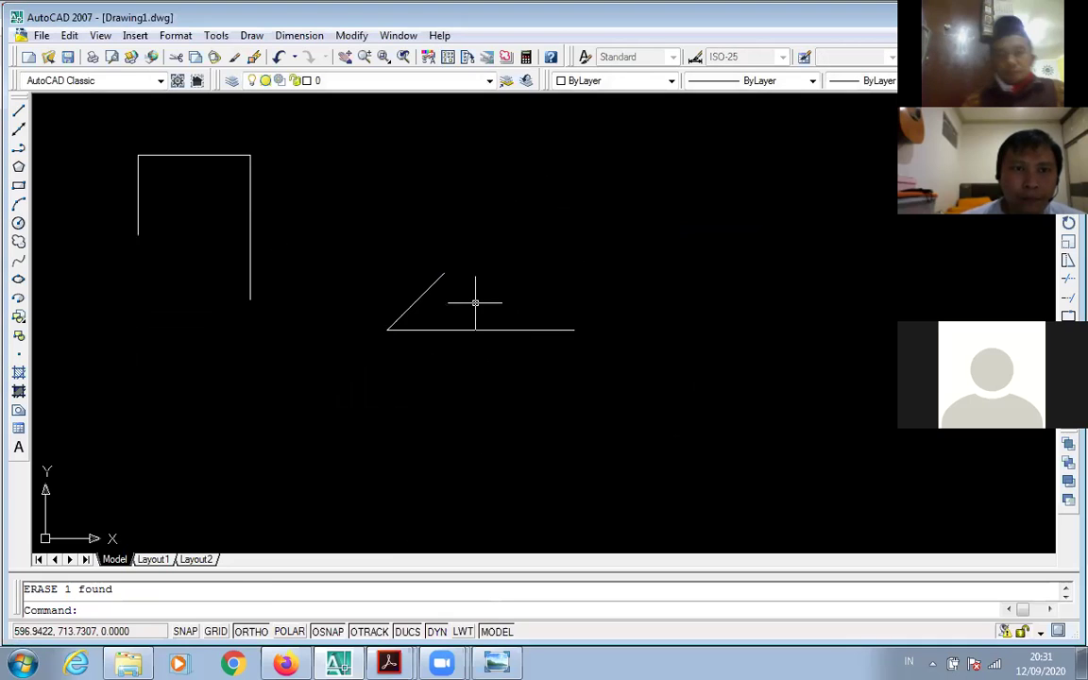
scroll(403, 274, "down", 2)
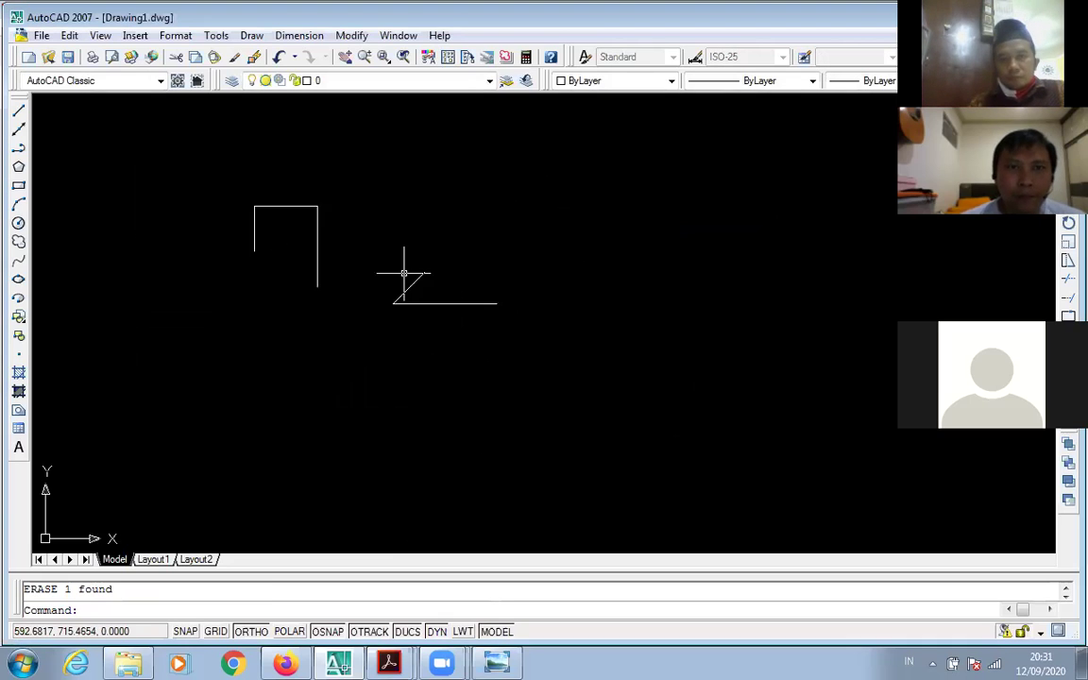
left_click(401, 38)
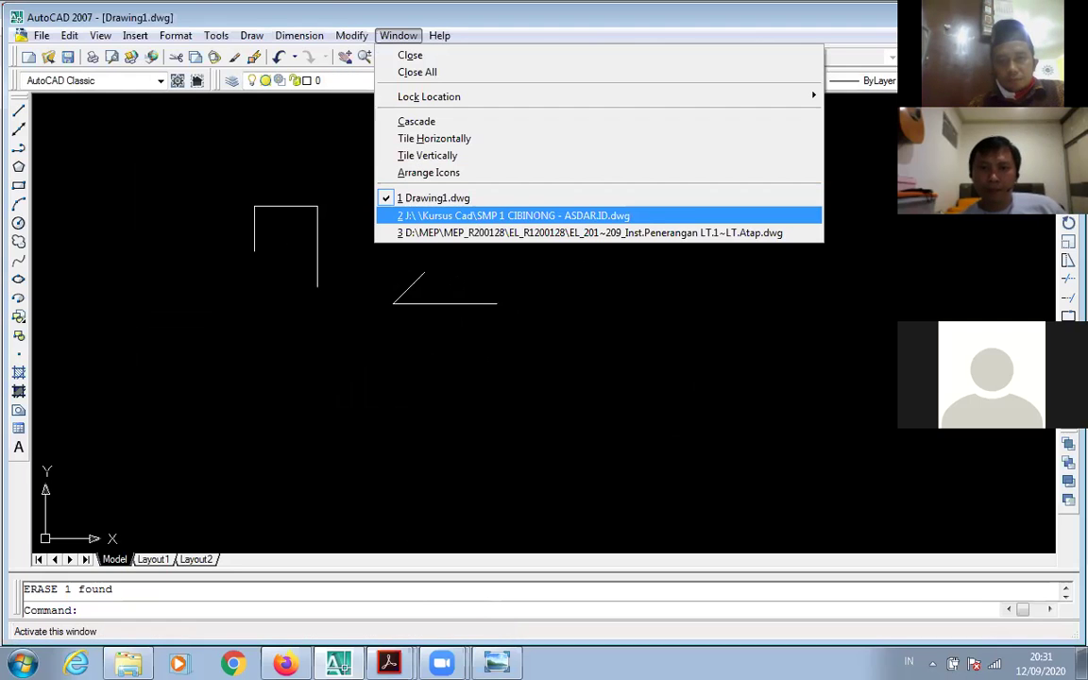
key("Return")
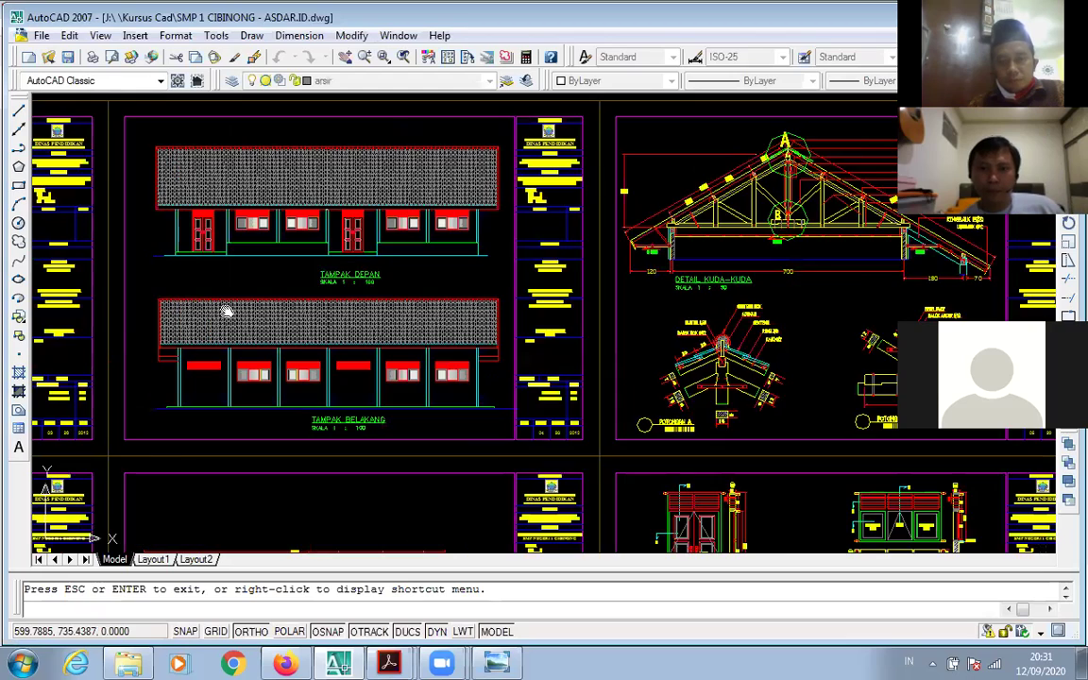
left_click_drag(400, 291, 463, 300)
left_click_drag(199, 261, 422, 252)
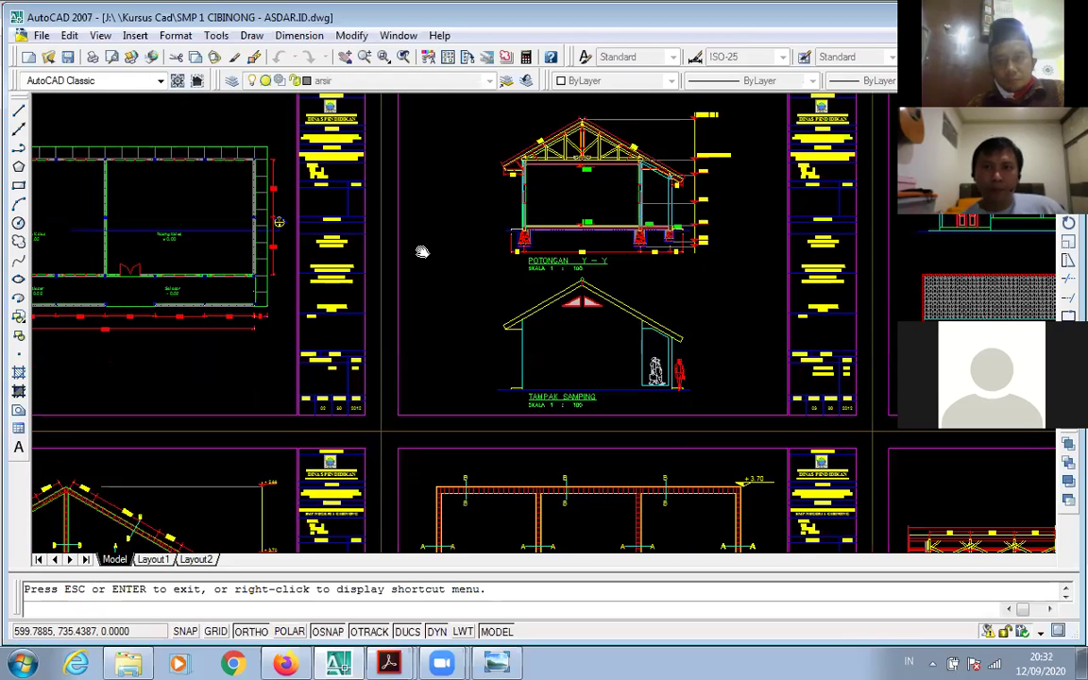
left_click_drag(133, 255, 378, 259)
left_click_drag(491, 253, 893, 249)
left_click(399, 35)
left_click(433, 196)
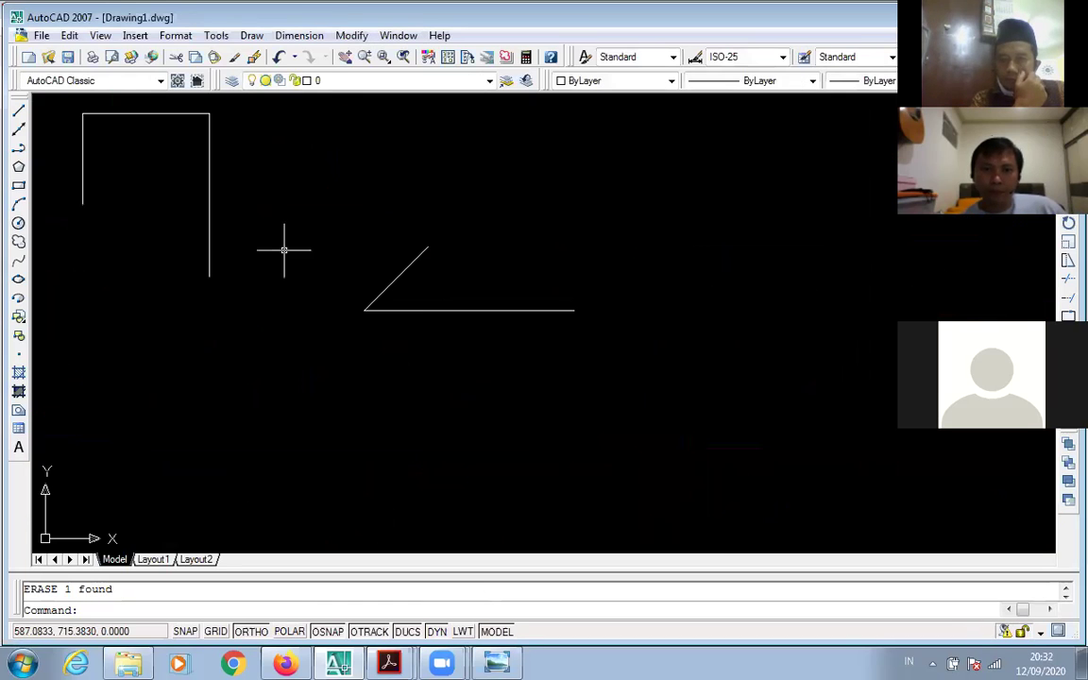
scroll(288, 227, "down", 4)
scroll(267, 181, "up", 2)
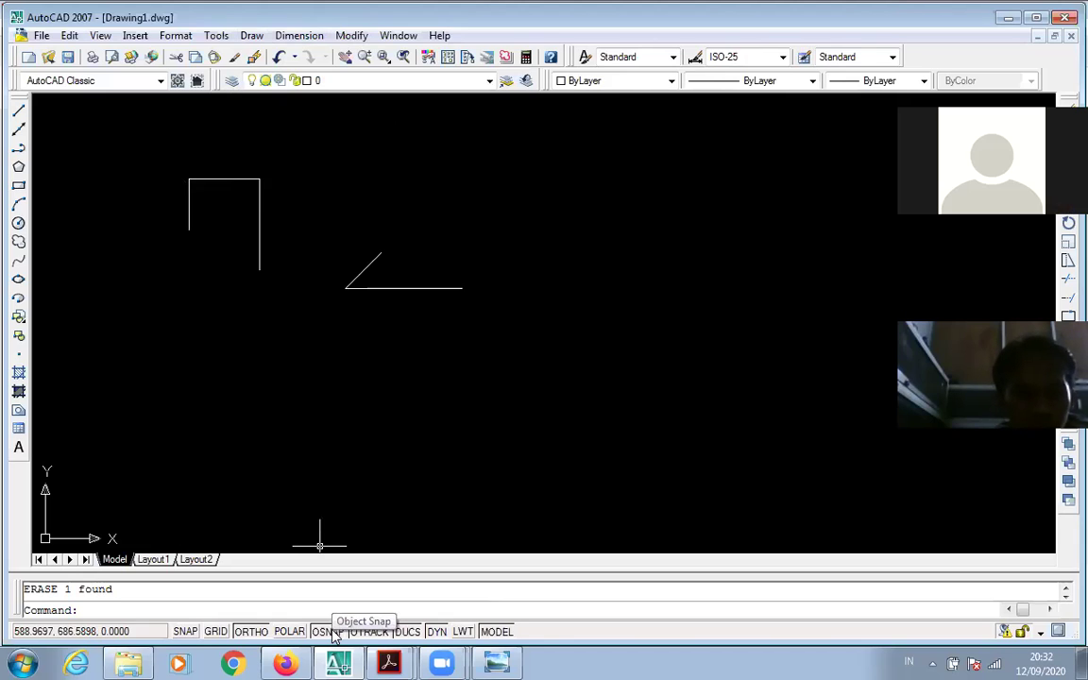
Step: Tick Nearest and Parallel on the Drafting Settings Object Snap tab and confirm with OK
right_click(338, 635)
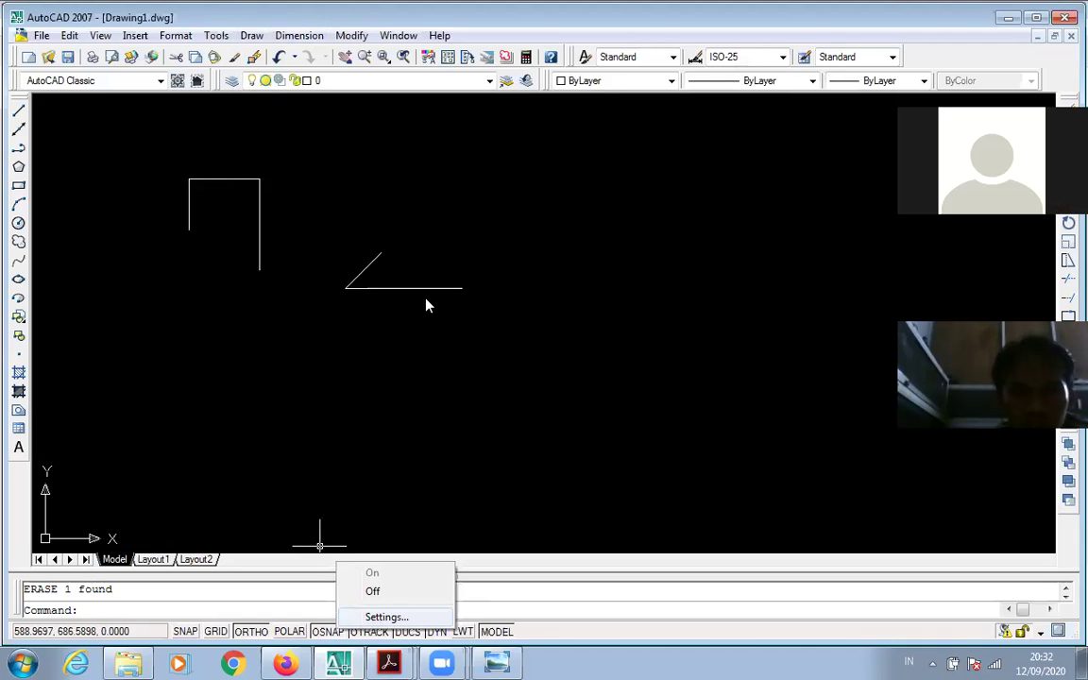
key("Return")
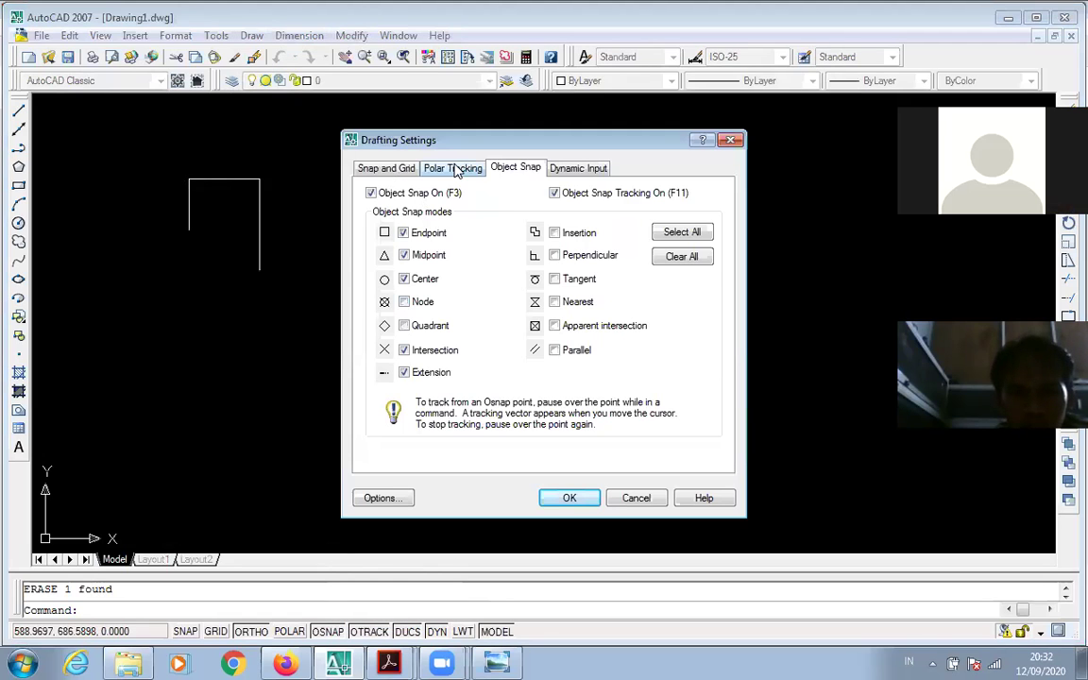
left_click(407, 165)
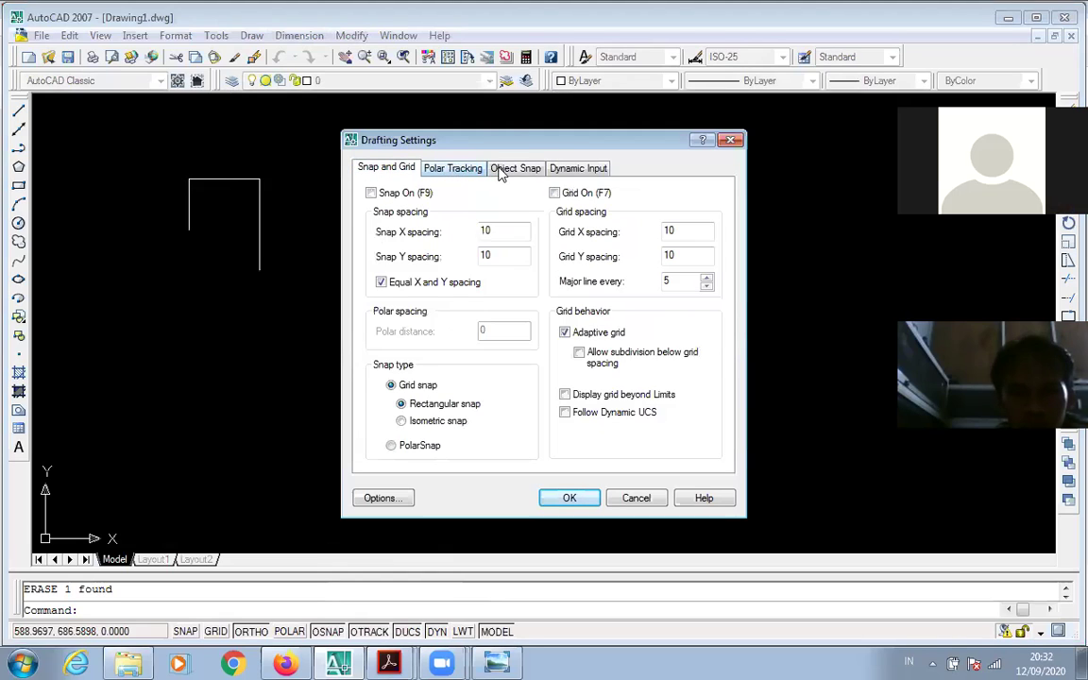
left_click(501, 170)
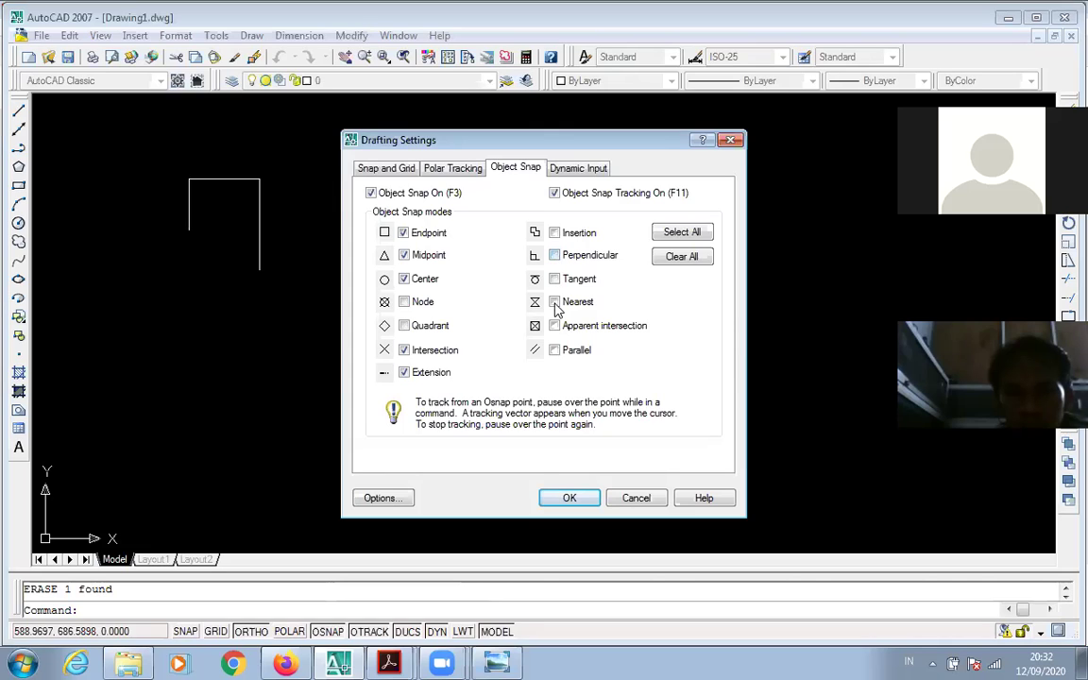
left_click(555, 302)
left_click(555, 350)
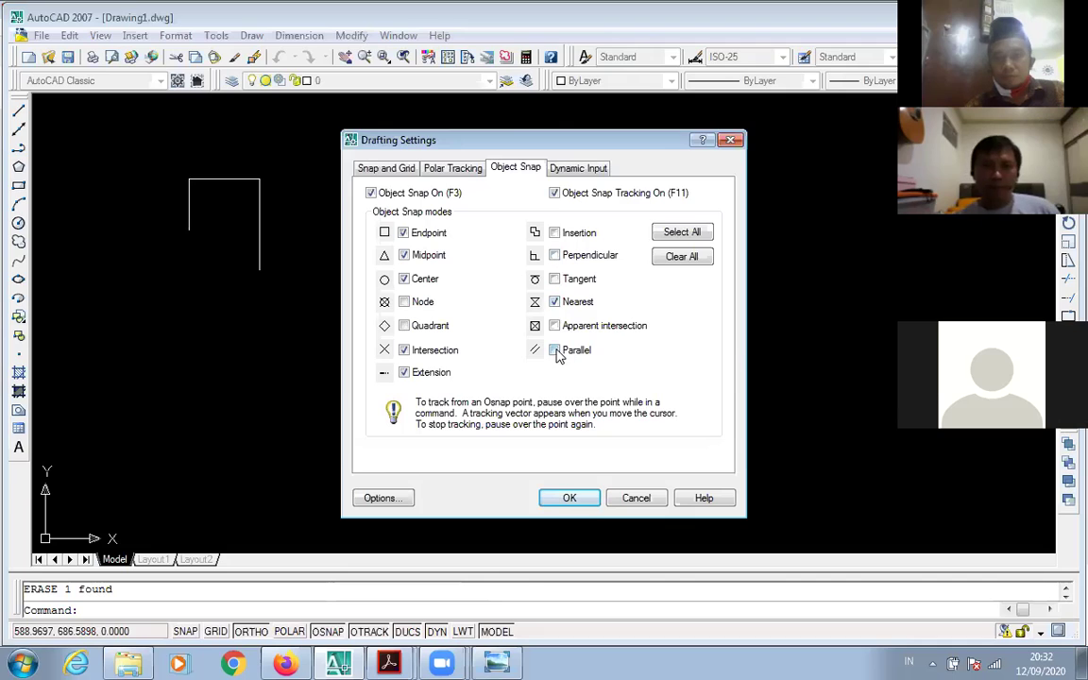
left_click(569, 498)
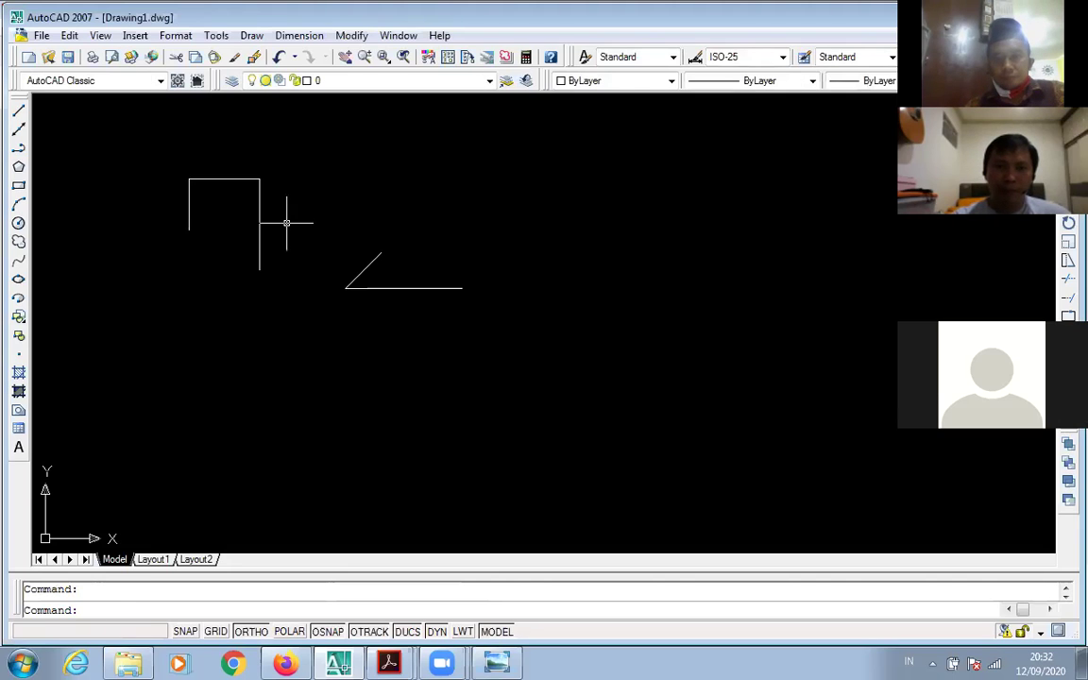
Step: Draw a vertical line rising from a point on the 45° diagonal, with object snap on
scroll(283, 221, "up", 5)
type("l")
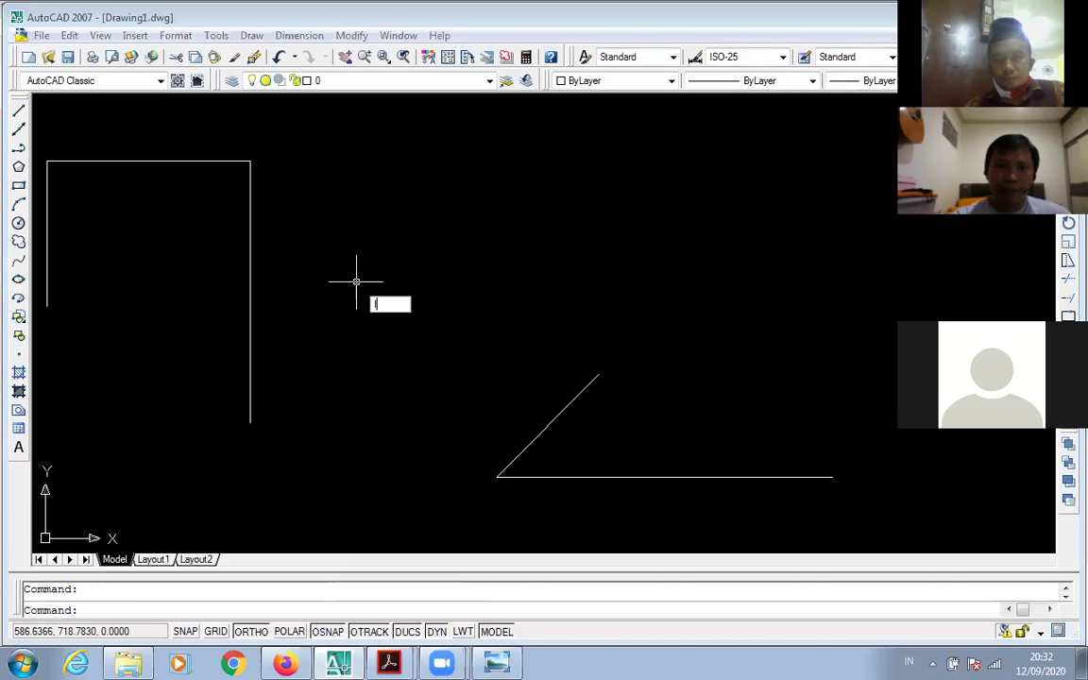
key("Return")
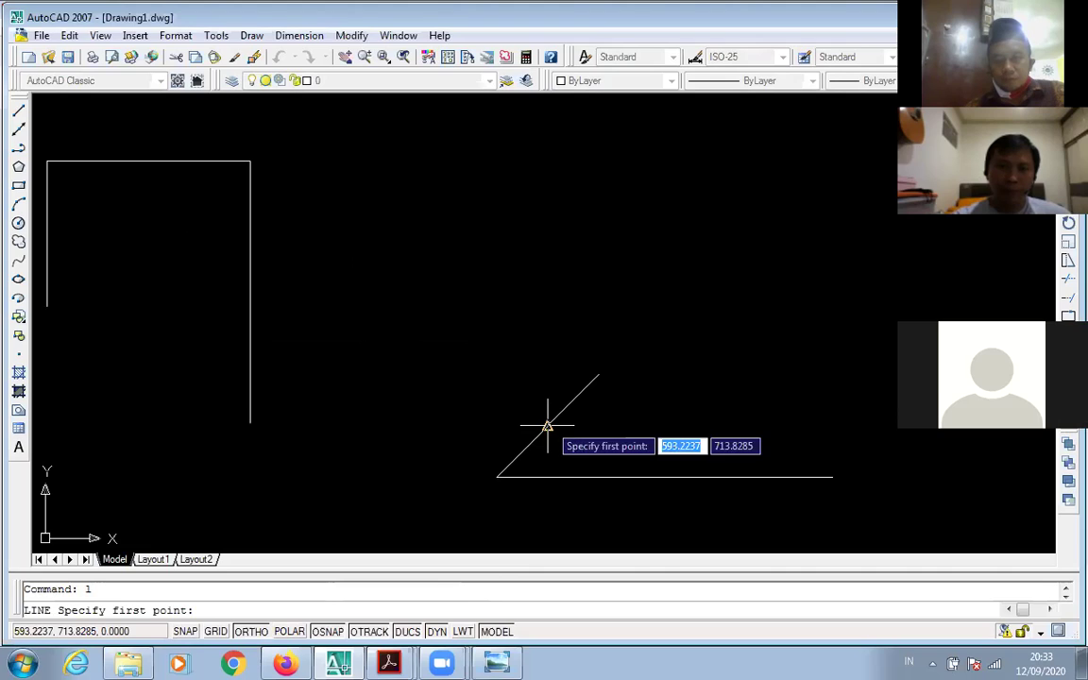
left_click(329, 631)
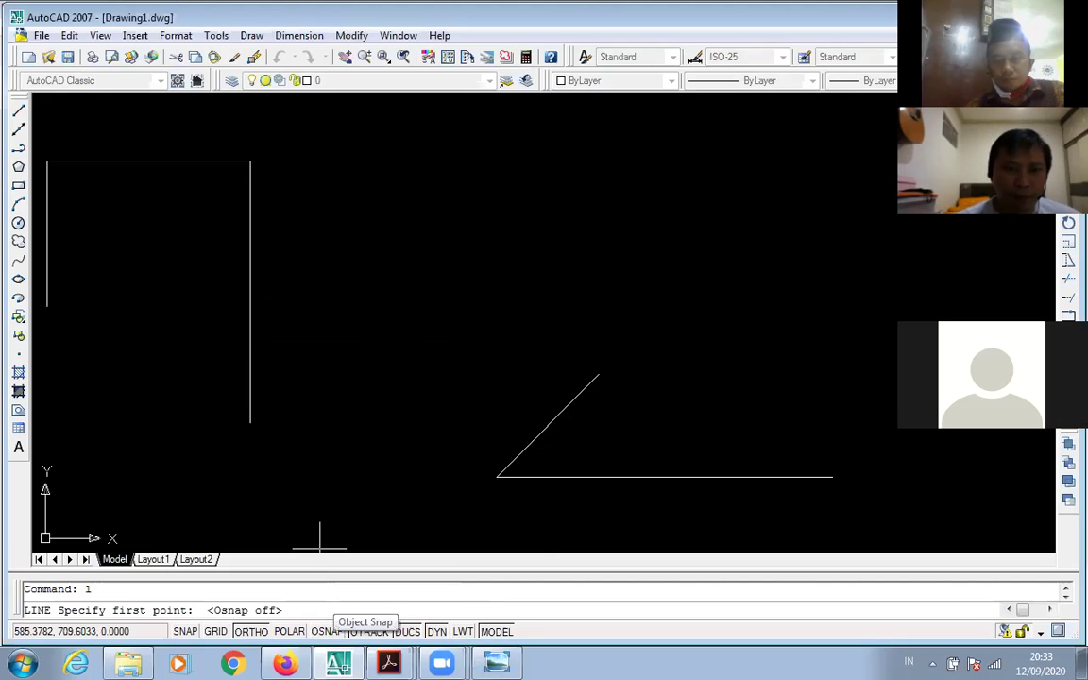
double_click(326, 631)
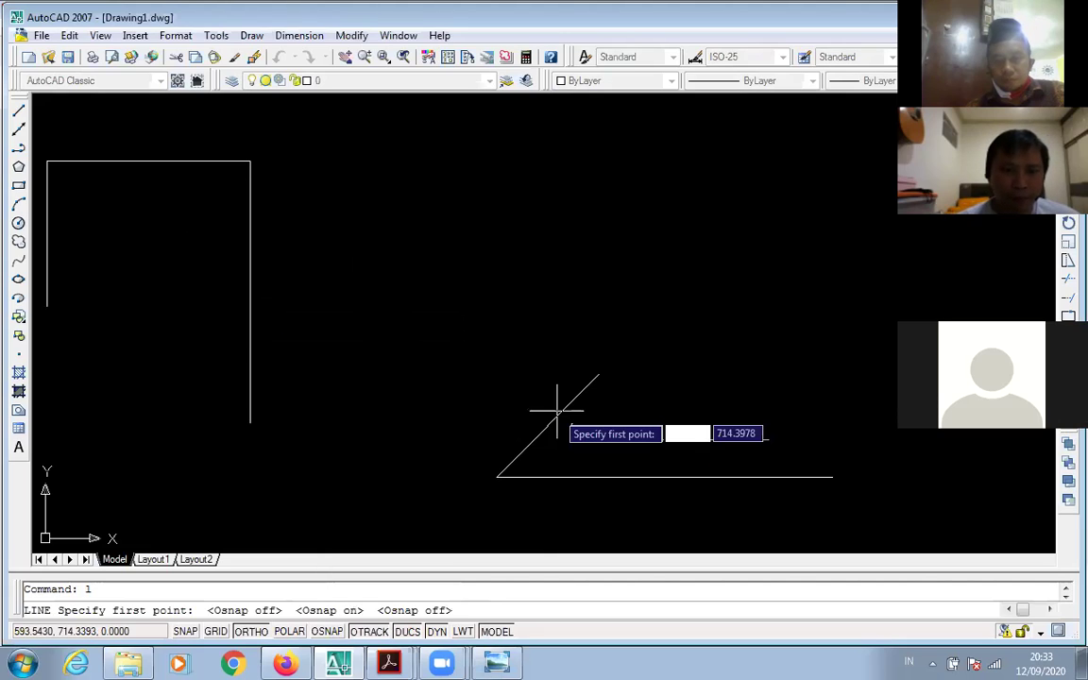
left_click(330, 632)
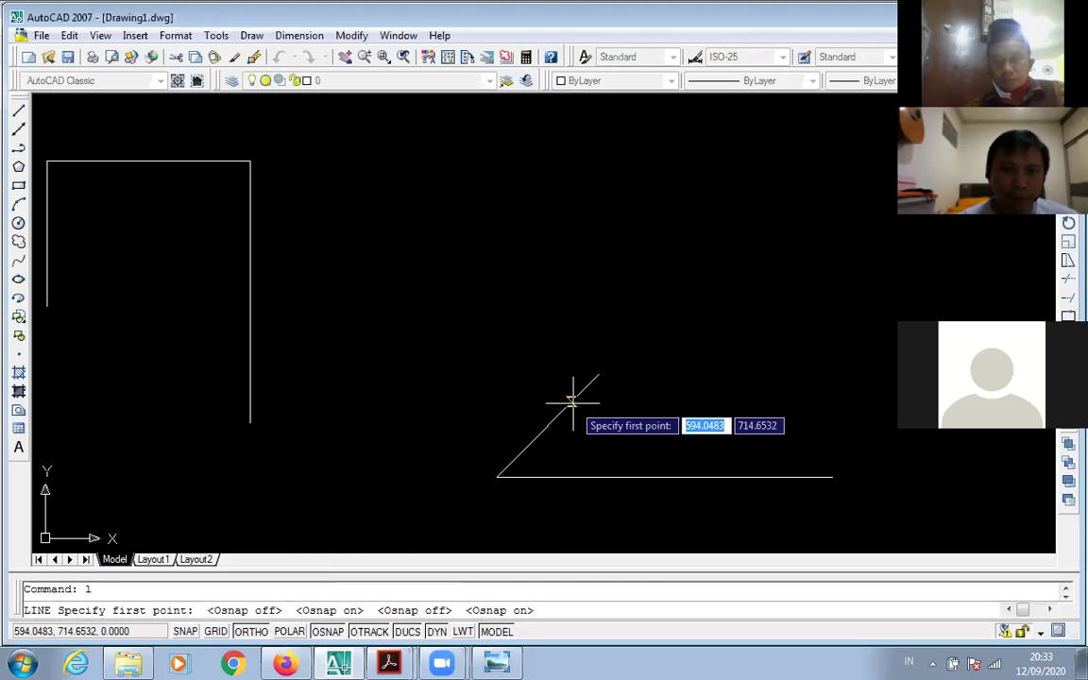
left_click(548, 423)
left_click(547, 225)
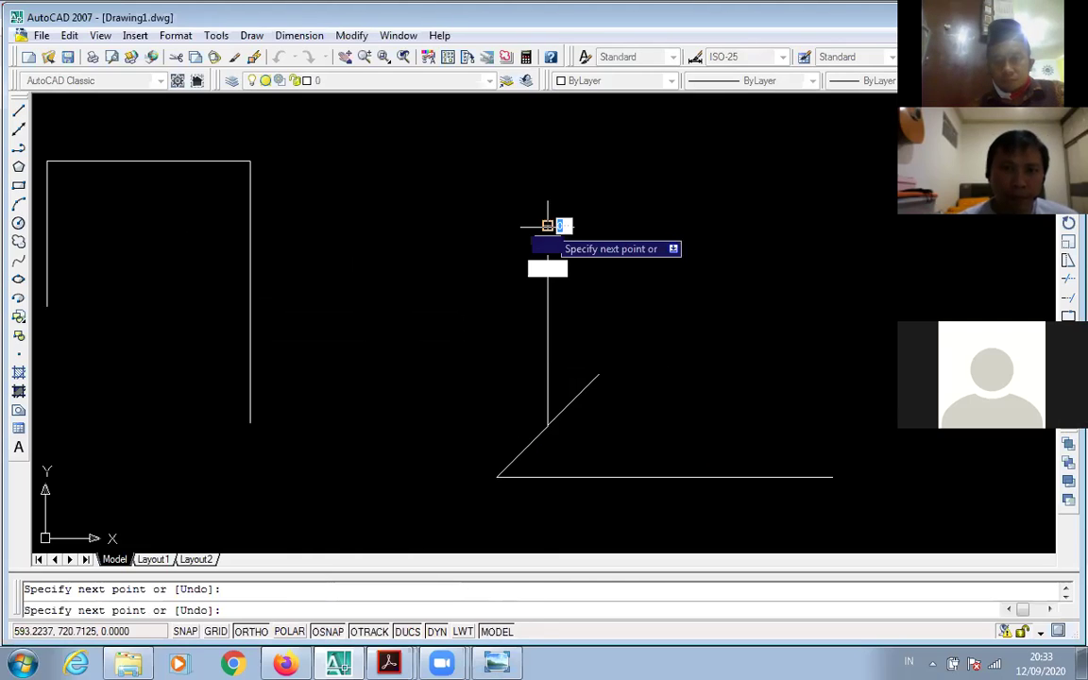
key("Return")
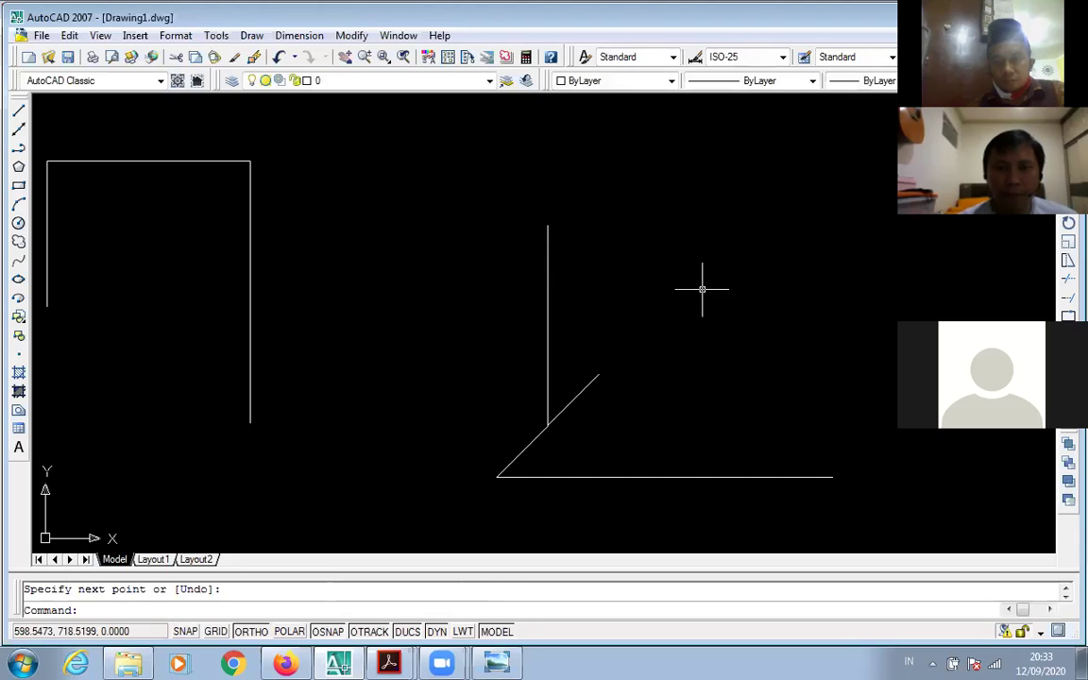
scroll(697, 283, "down", 2)
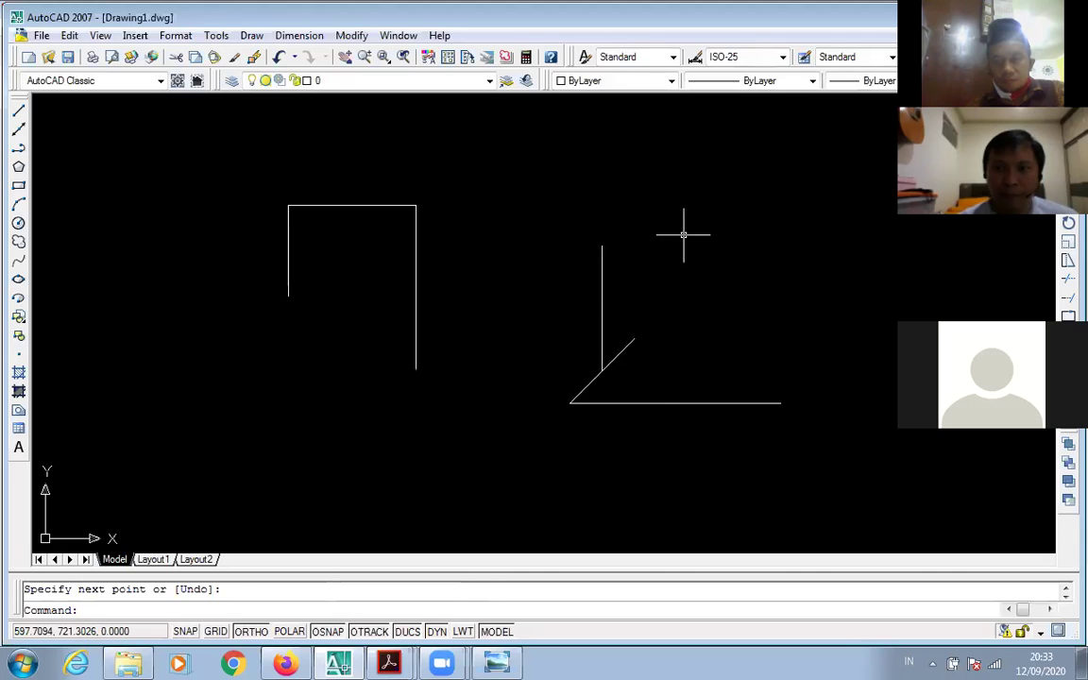
Step: Crossing-select the right-hand lines and try erasing them with EE, an unknown command
left_click(683, 235)
left_click(480, 454)
type("ee")
key("Return")
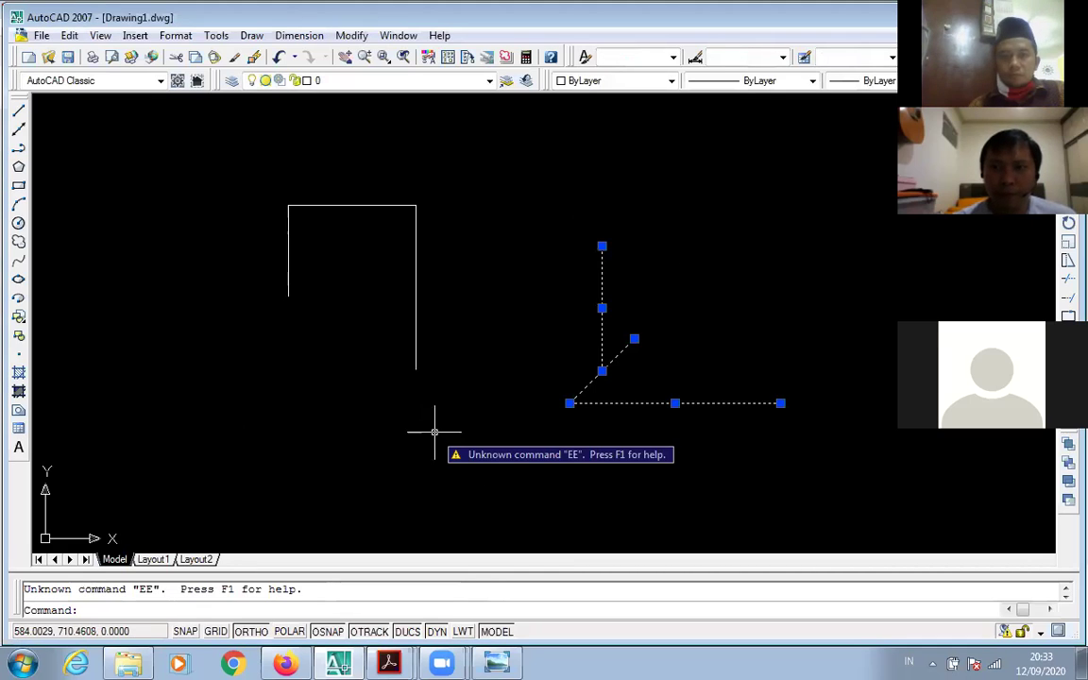
Step: Erase the right-hand lines and the leftover L-shaped lines
key("Escape")
left_click(716, 230)
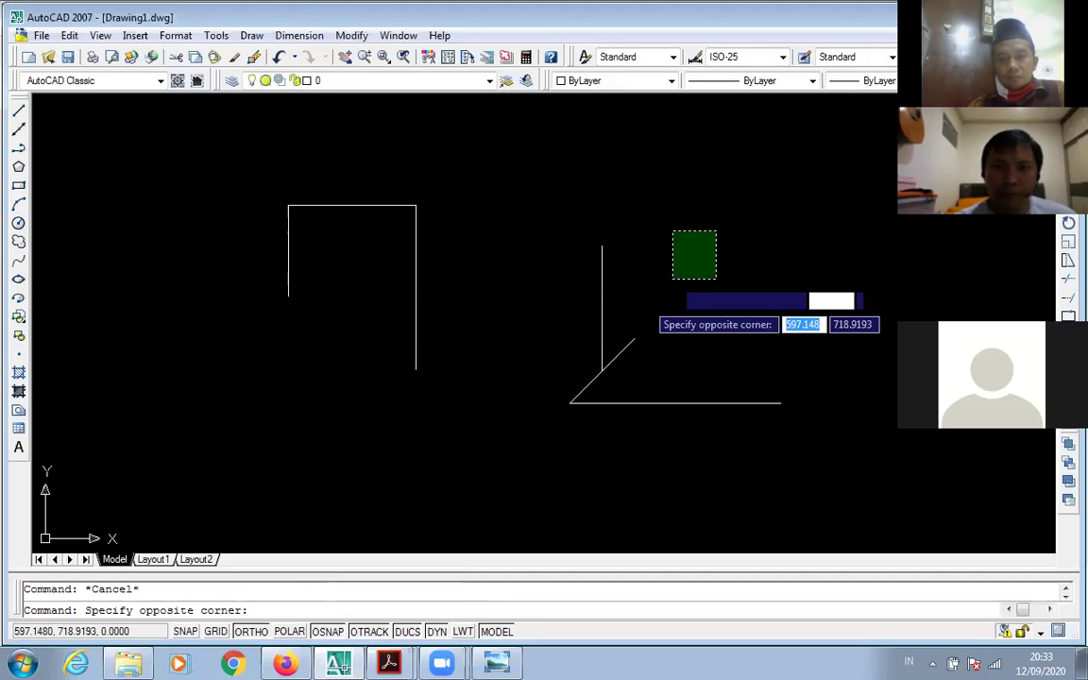
left_click(365, 425)
type("e")
key("Return")
left_click(516, 145)
left_click(297, 315)
key("Return")
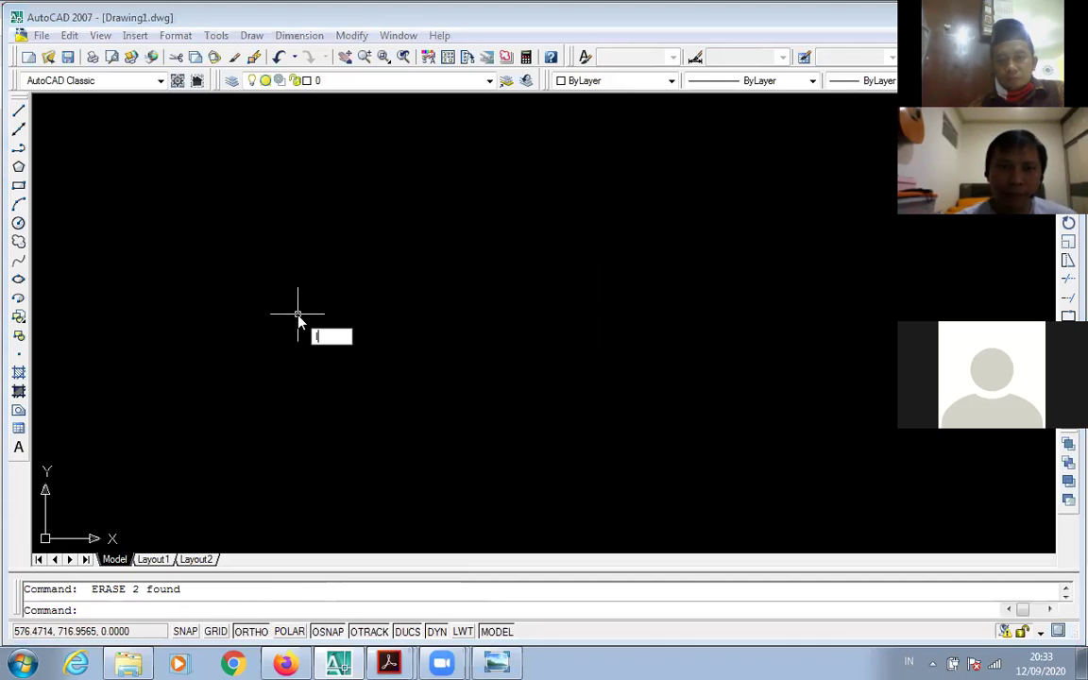
Step: Draw the first rectangle, 10 units tall and 20 units wide
key("Return")
left_click(348, 344)
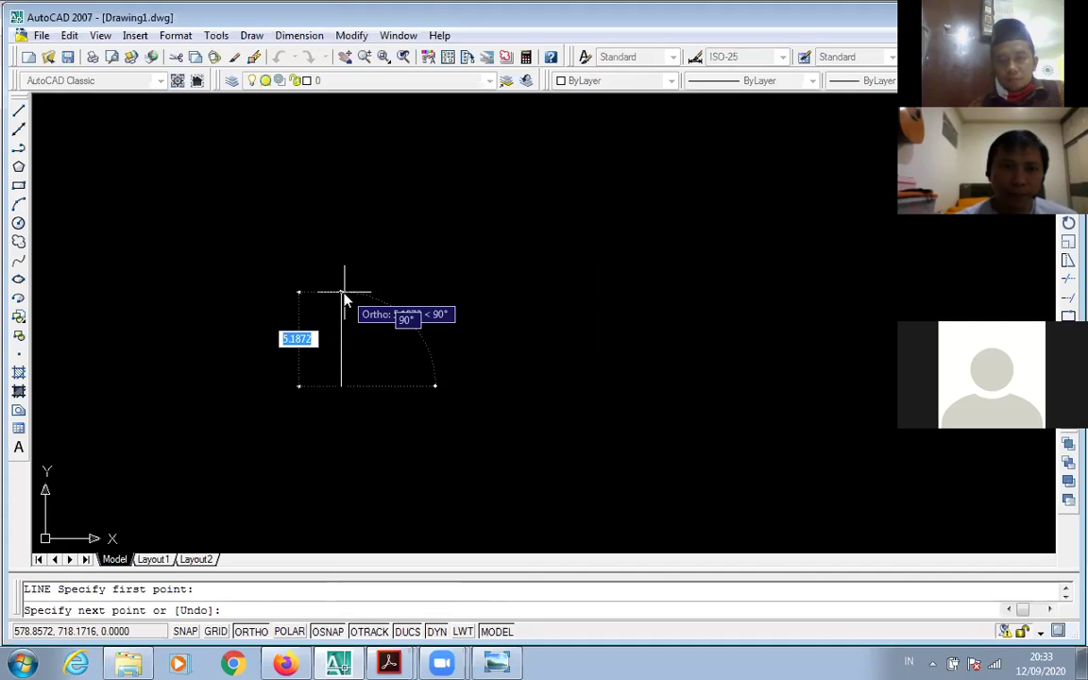
type("10")
key("Return")
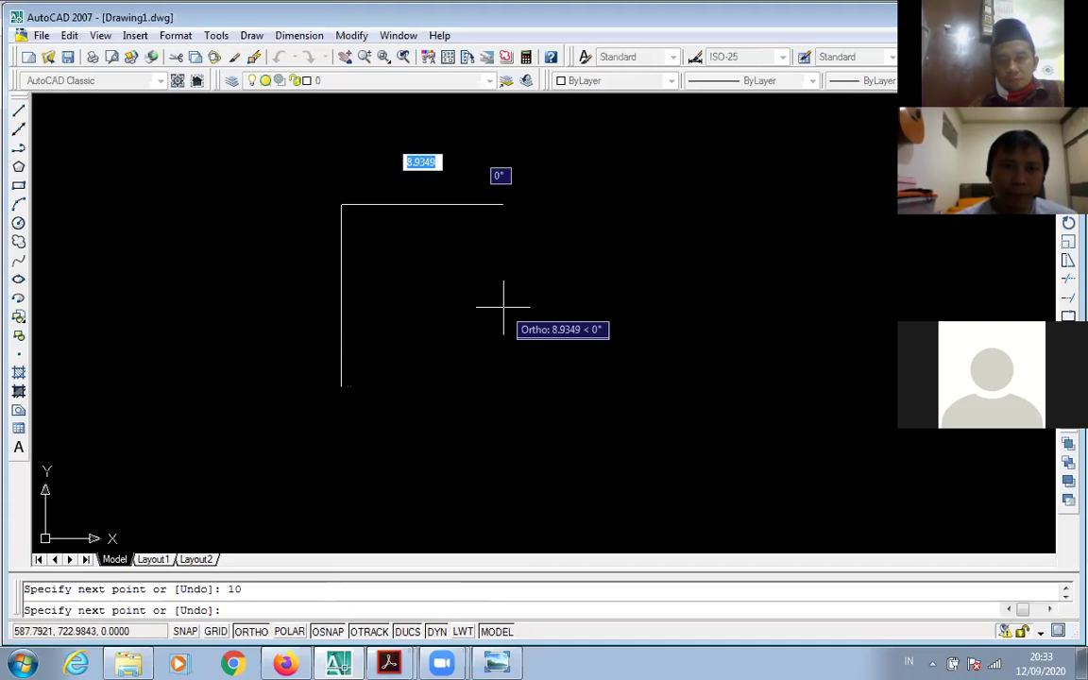
scroll(503, 307, "down", 3)
type("2")
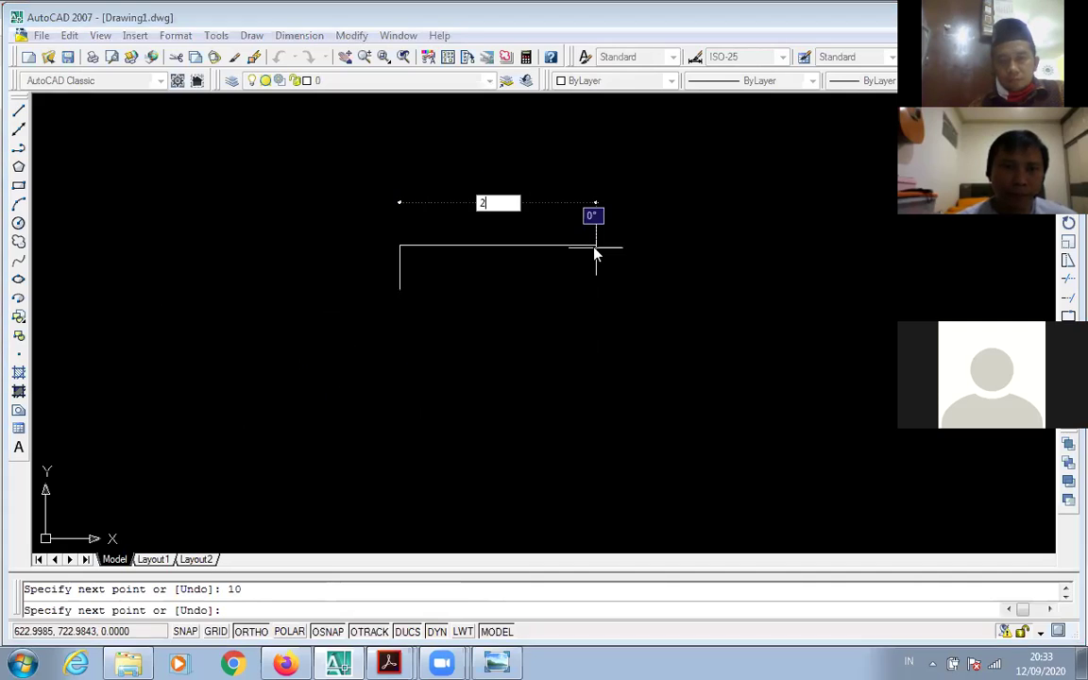
type("0")
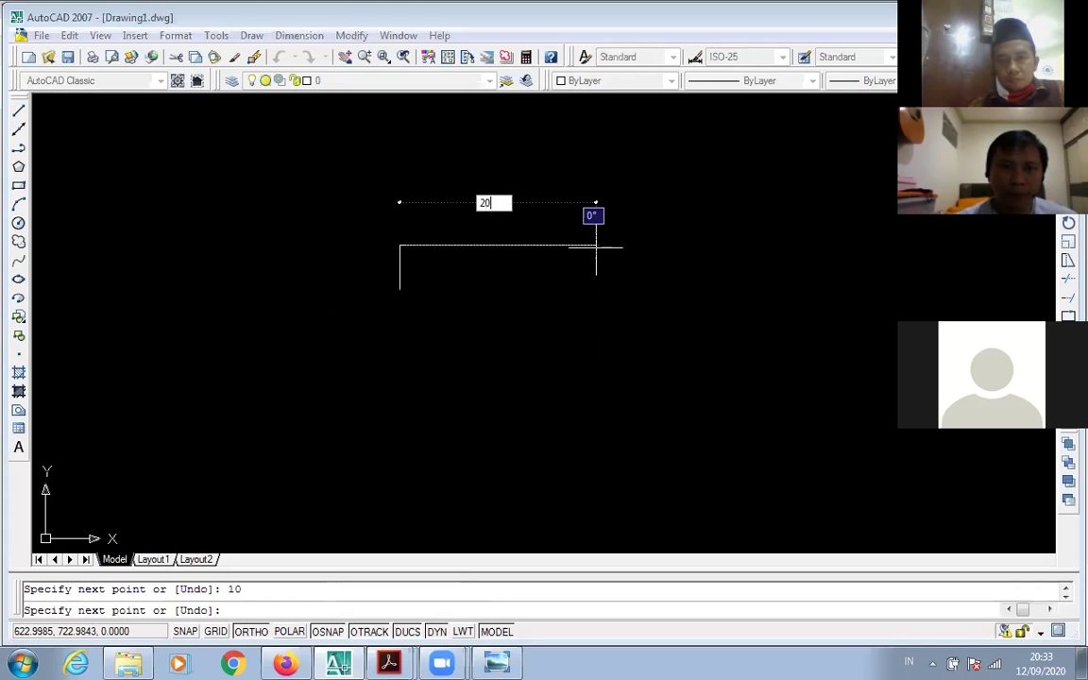
key("Return")
type("1")
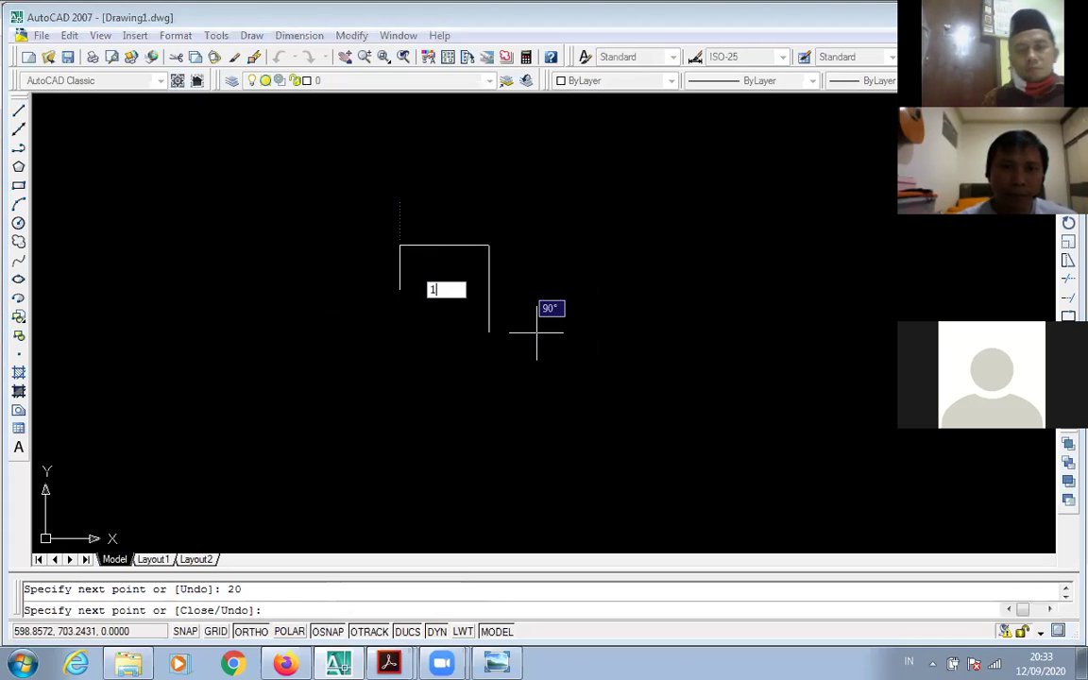
type("0")
key("Return")
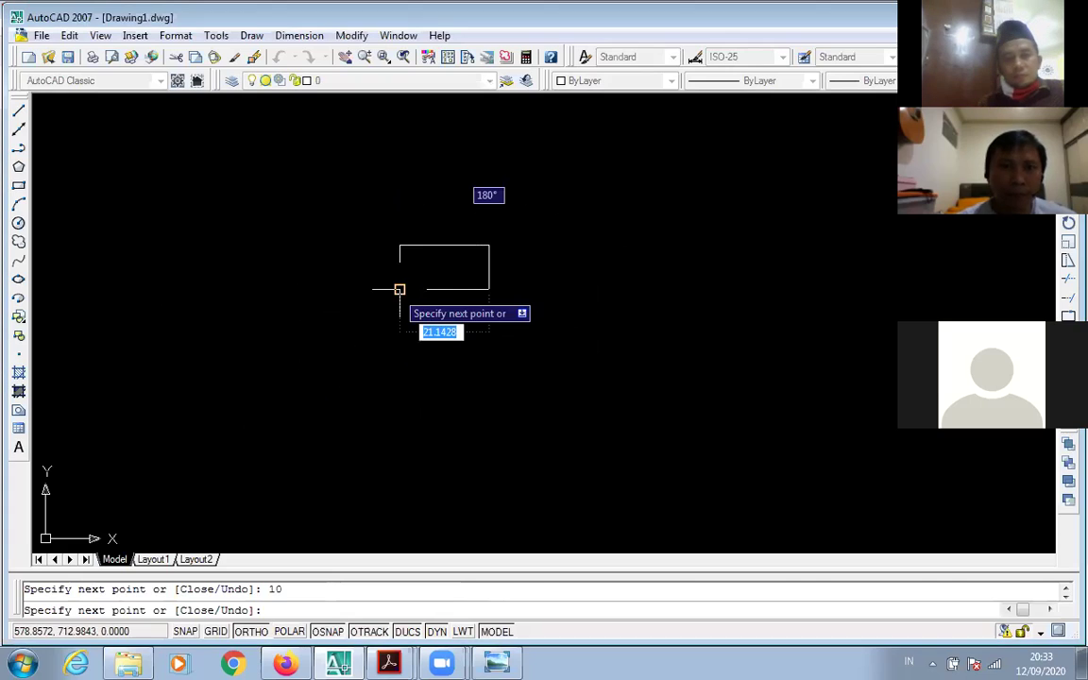
left_click(400, 289)
key("Return")
Step: Begin the middle step with a 5-unit rise and a 10-unit horizontal edge
key("Return")
left_click(489, 245)
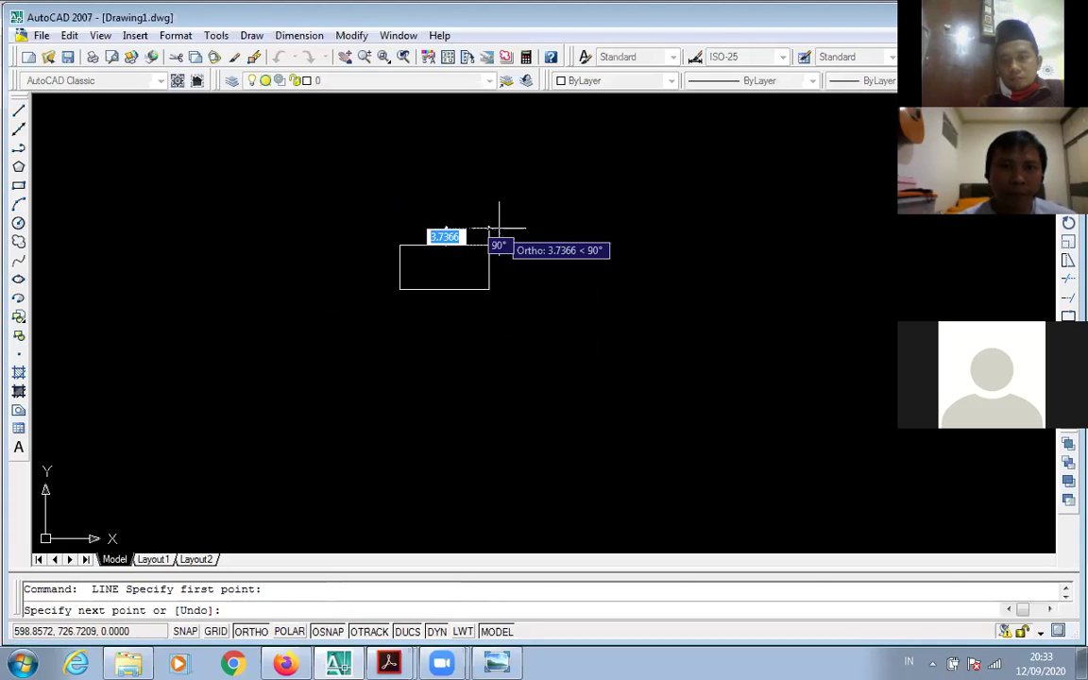
type("5")
key("Return")
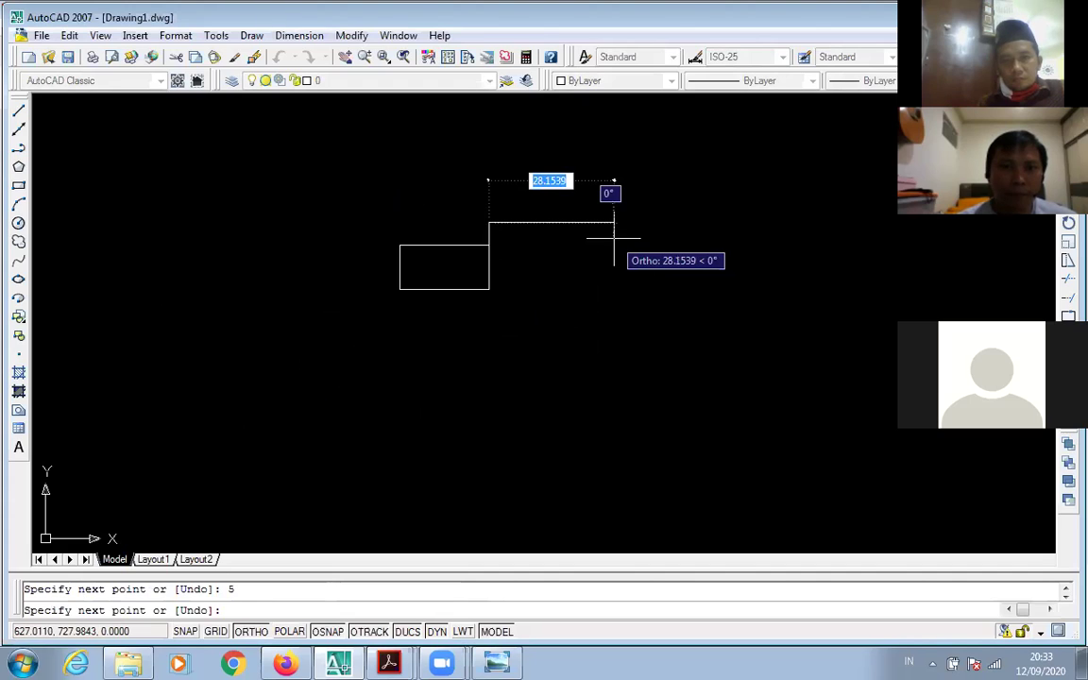
type("10")
key("Return")
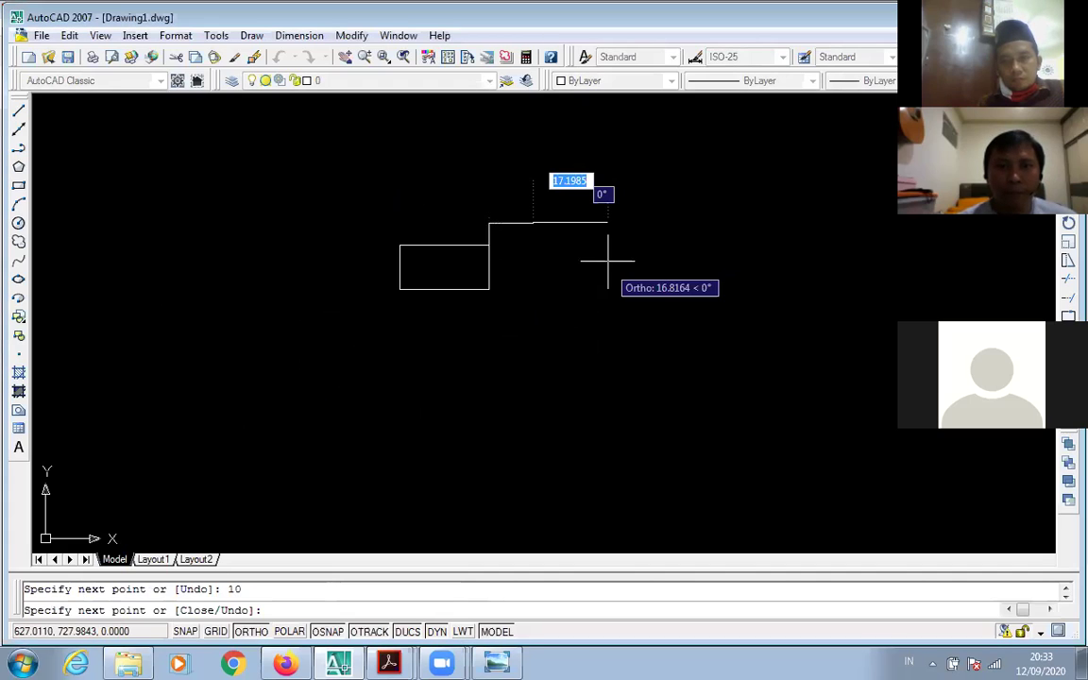
key("Return")
scroll(576, 312, "up", 2)
Step: Add a 5-unit drop and the bottom edge to close the middle rectangle
key("Return")
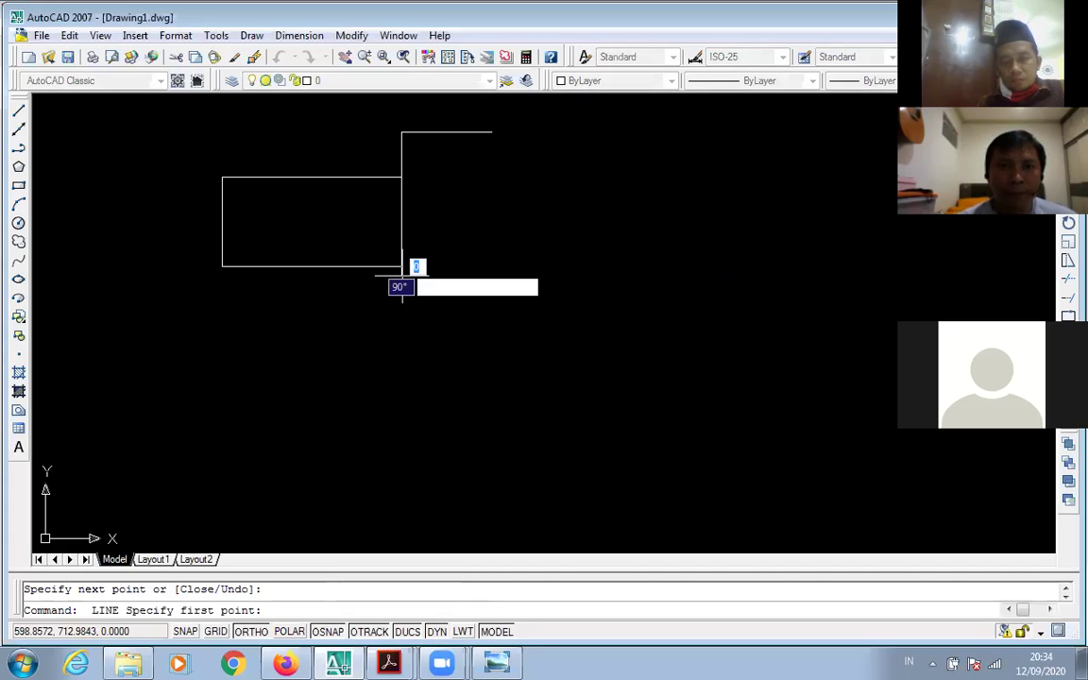
left_click(401, 280)
type("5")
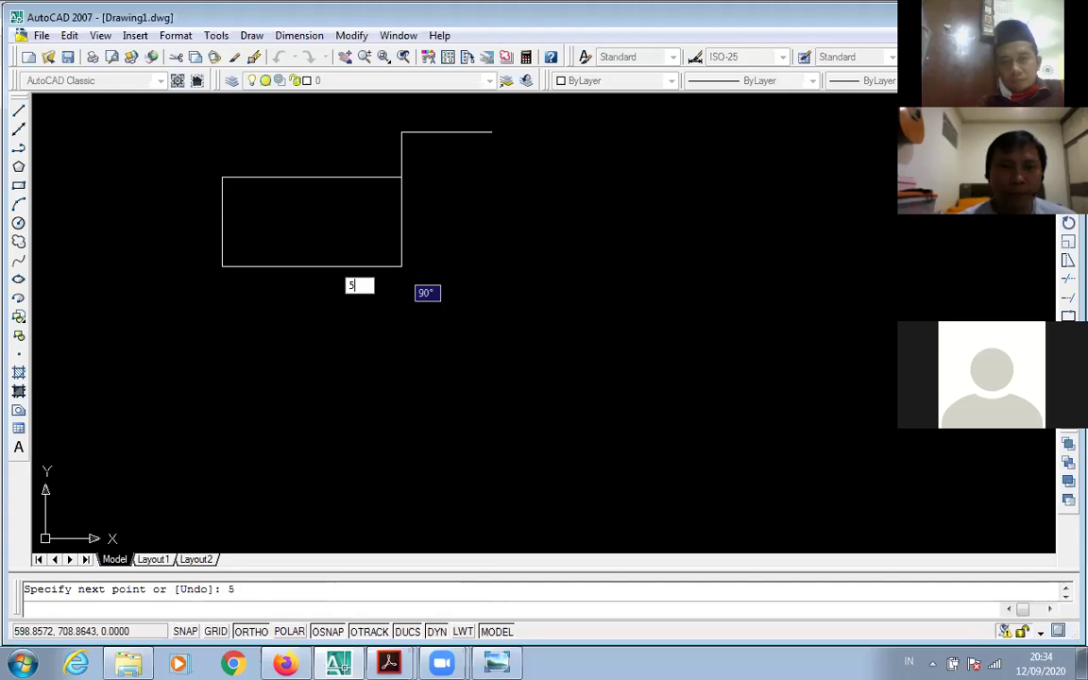
key("Return")
type("10")
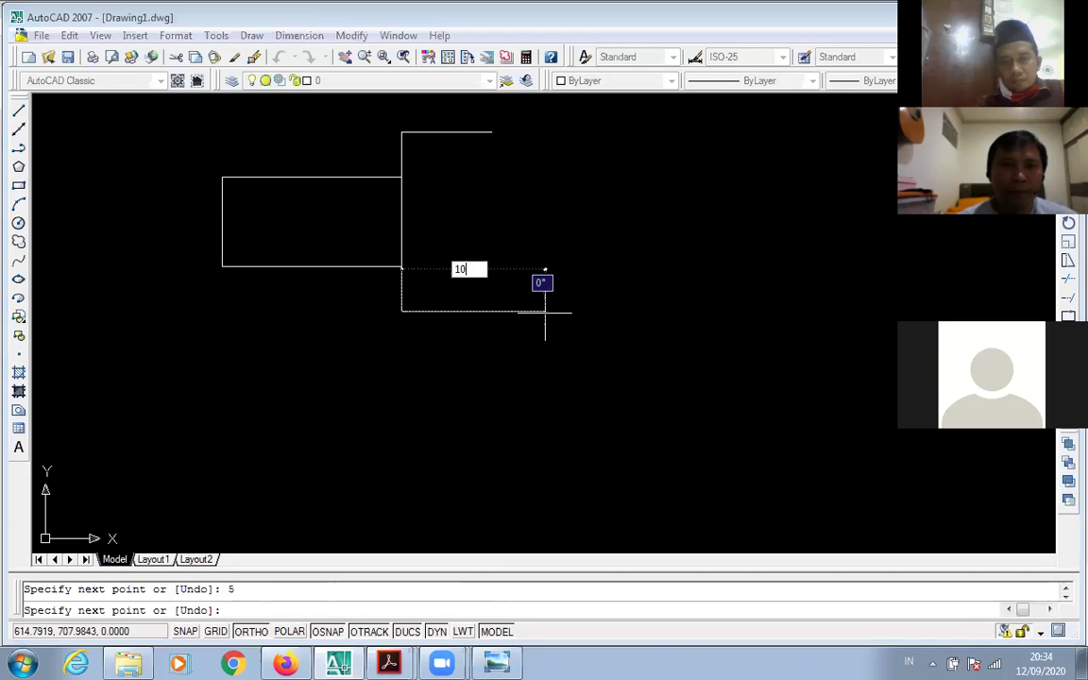
left_click(491, 311)
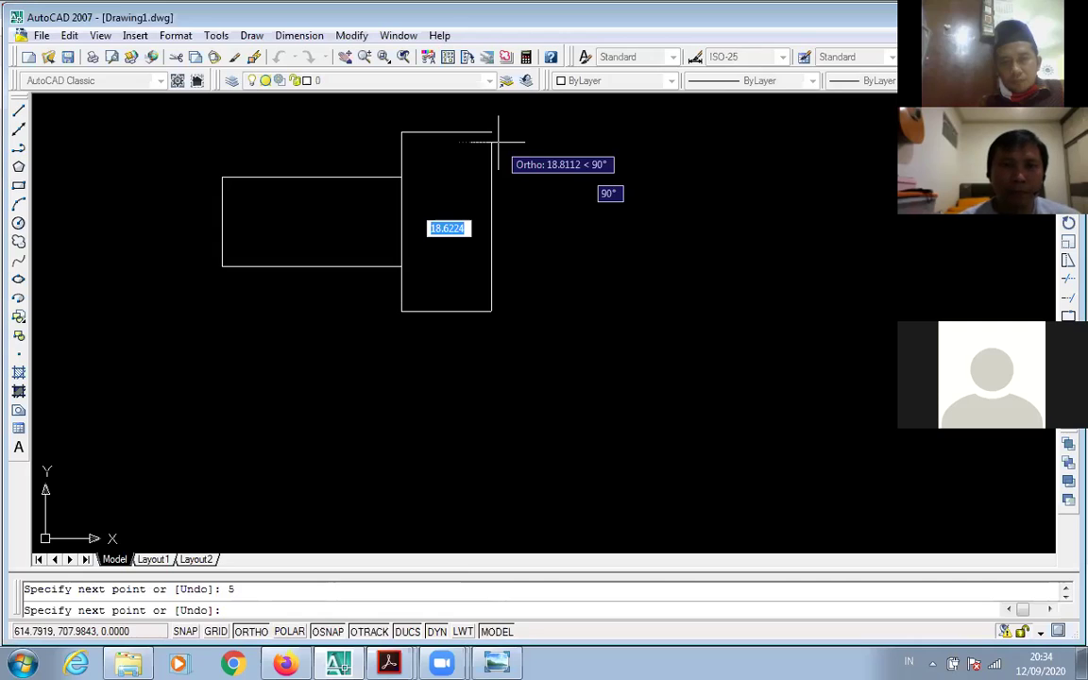
left_click(497, 141)
key("Return")
key("Return")
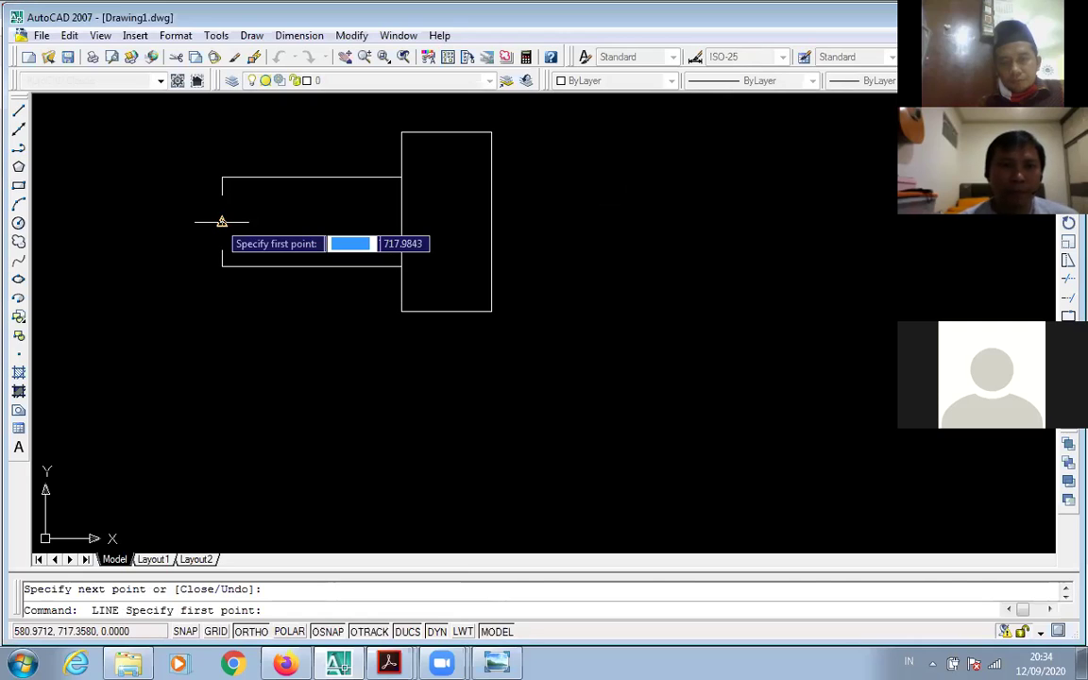
Step: Draw lines of 10, 7 and 6 units from the middle rectangle's top-right corner
left_click(492, 131)
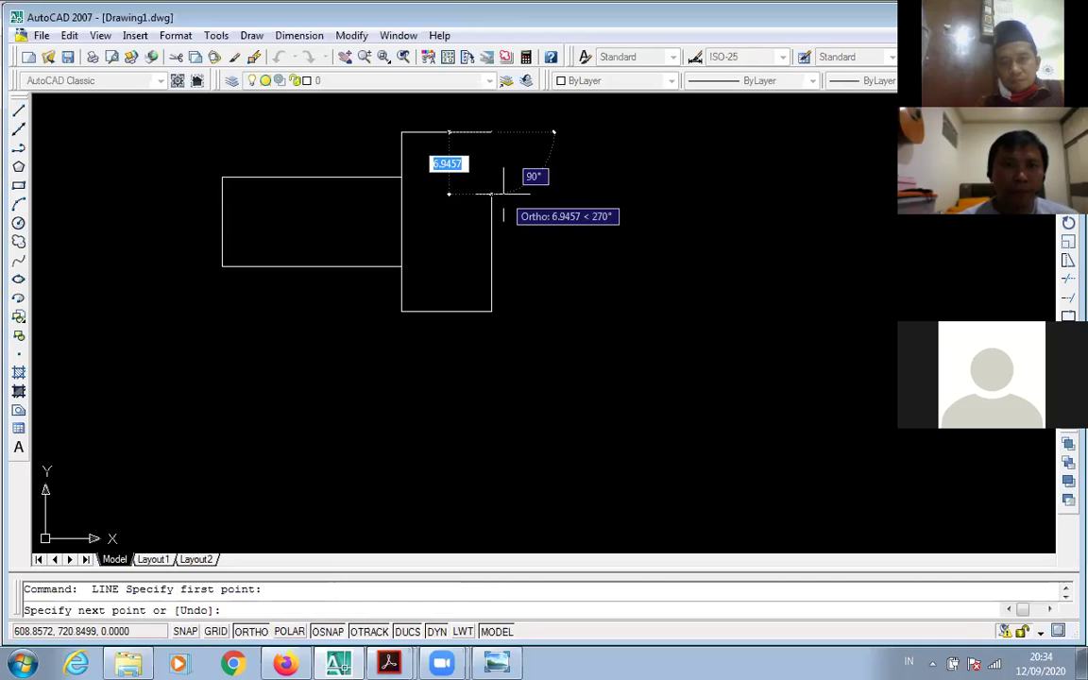
type("10")
key("Return")
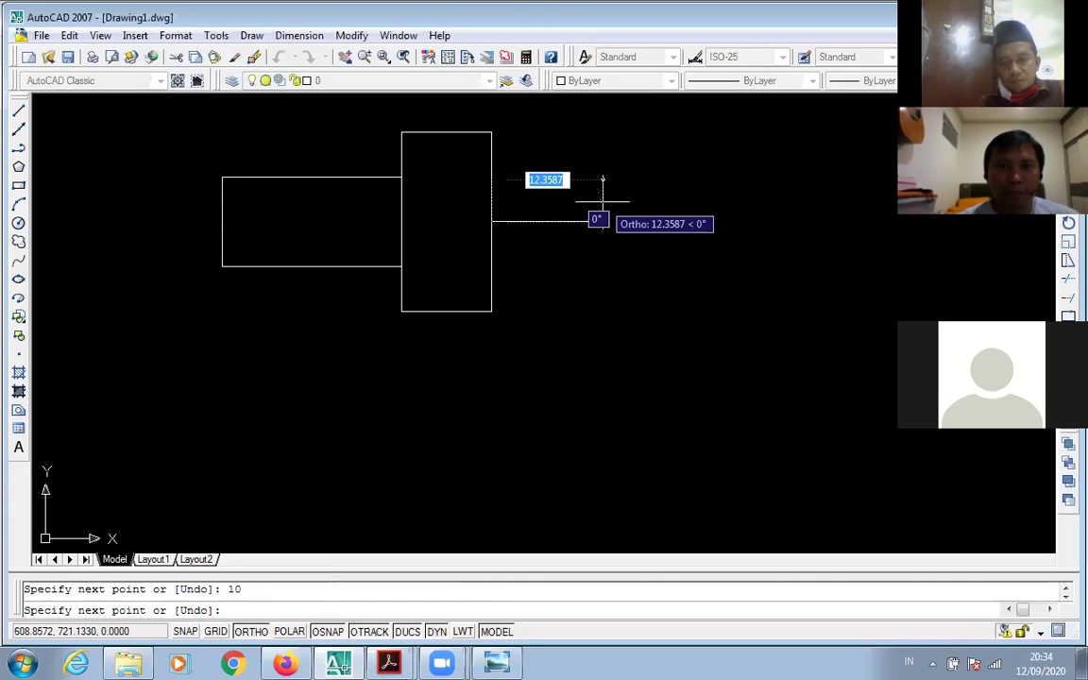
key("Return")
key("Return")
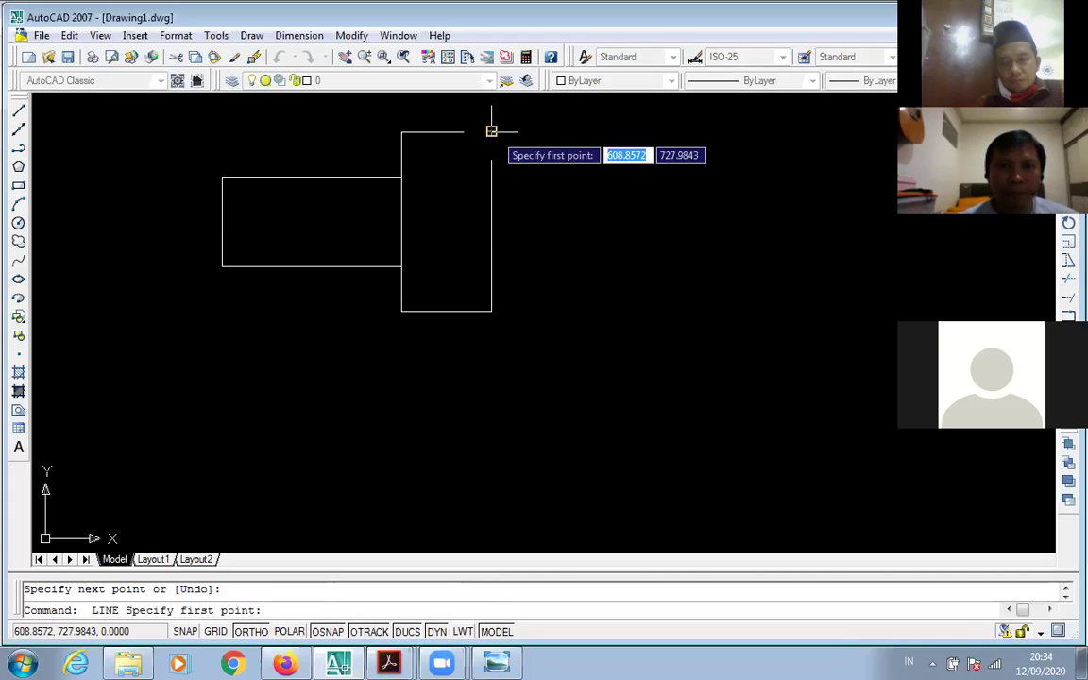
left_click(491, 132)
type("7")
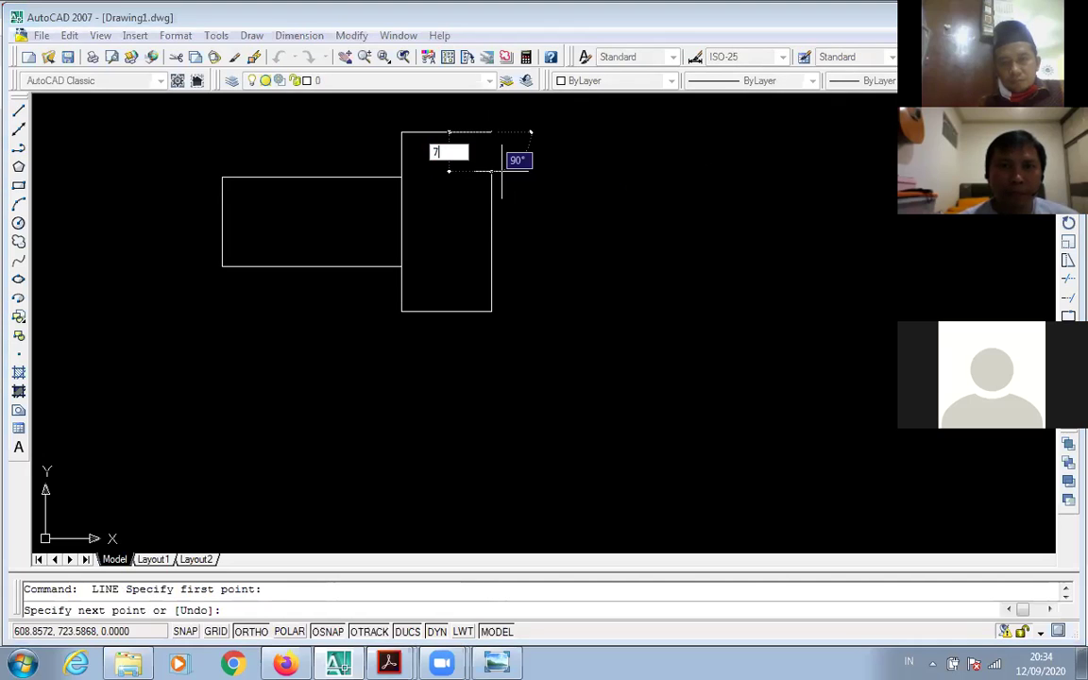
key("Return")
type("6")
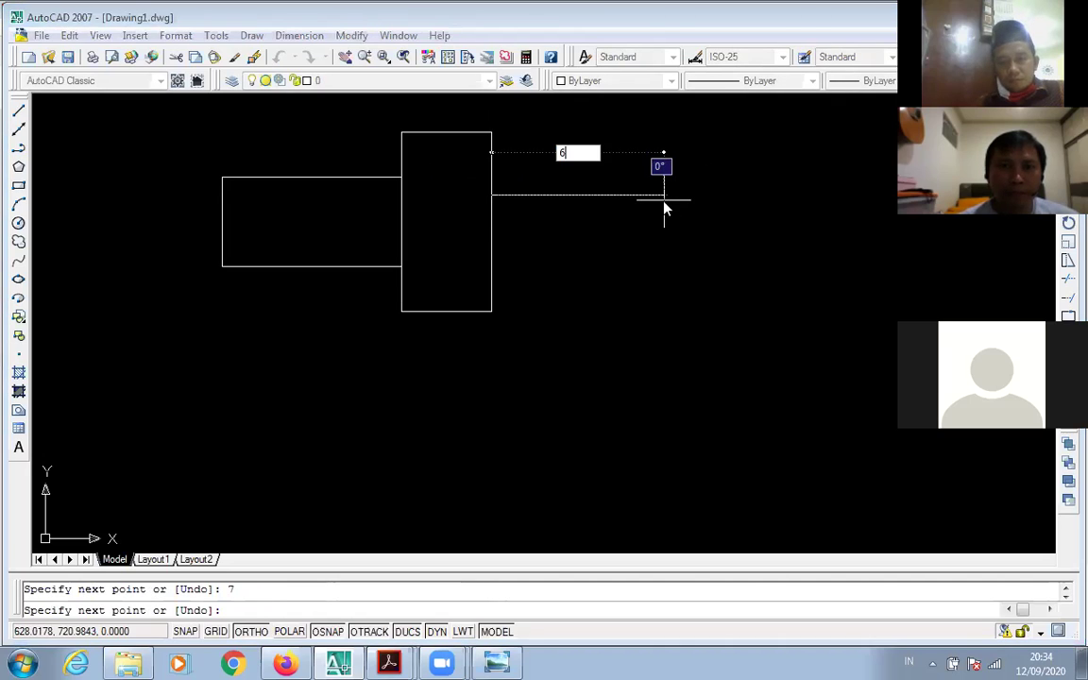
key("Return")
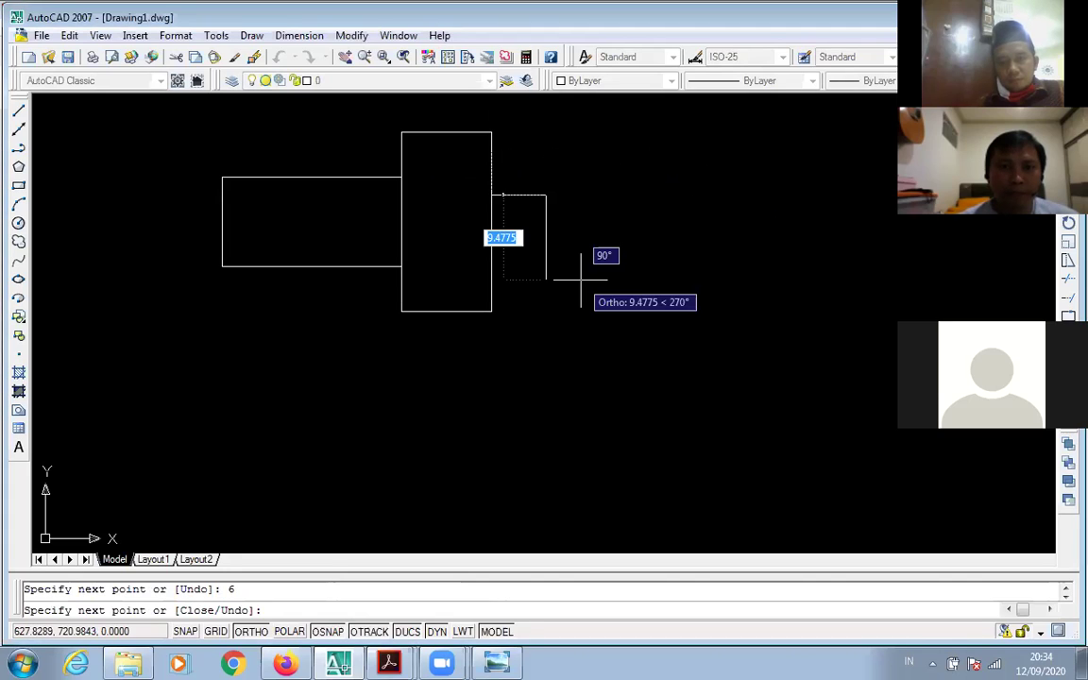
key("Return")
scroll(569, 261, "up", 2)
Step: Draw and close the small right rectangle with 7- and 6-unit edges
key("Return")
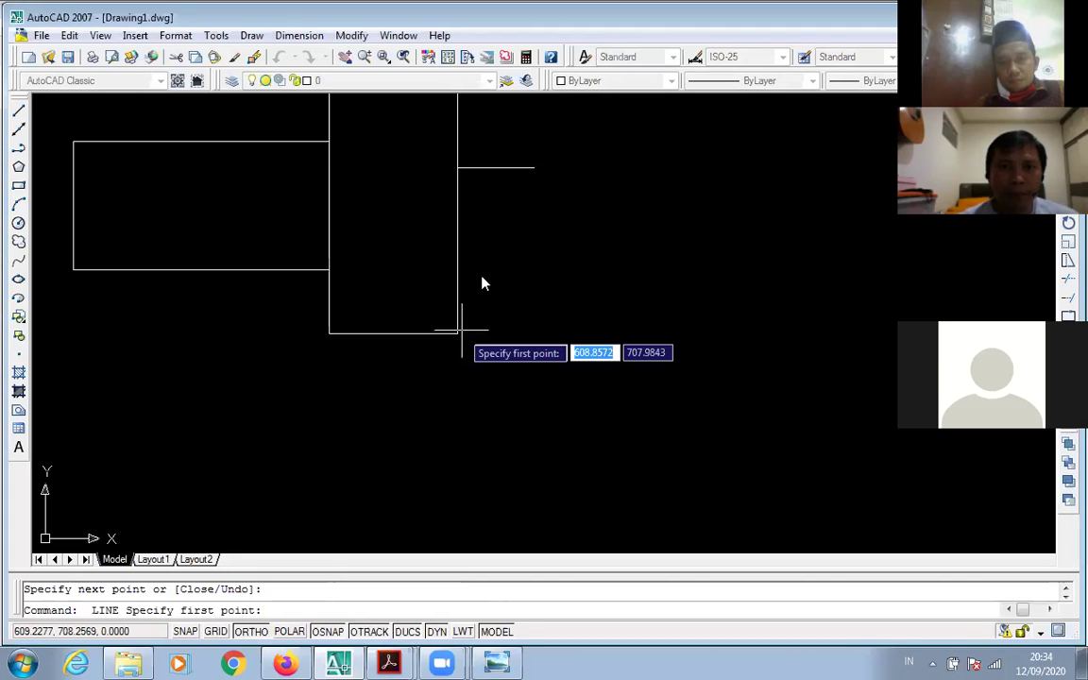
left_click(458, 334)
type("7")
key("Return")
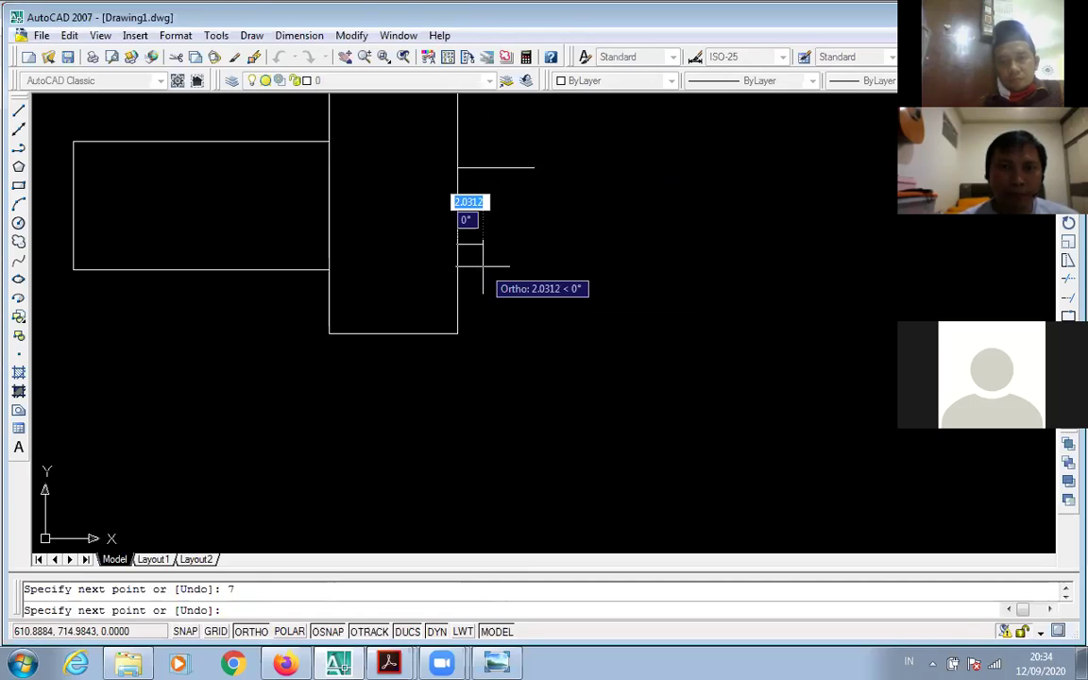
type("6")
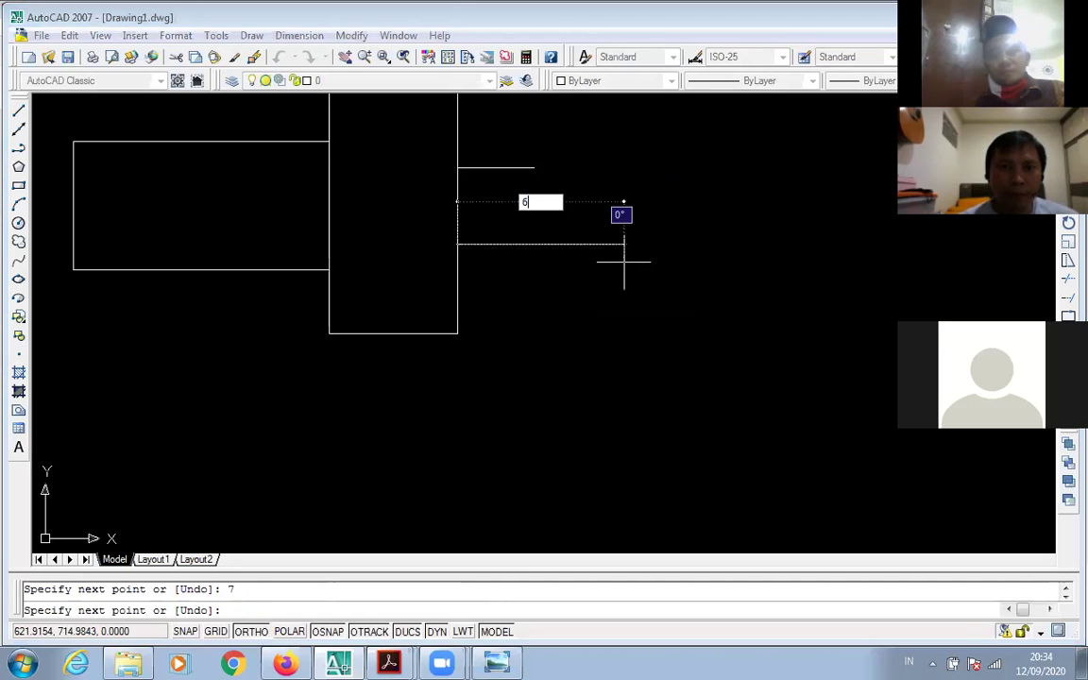
key("Return")
left_click(534, 167)
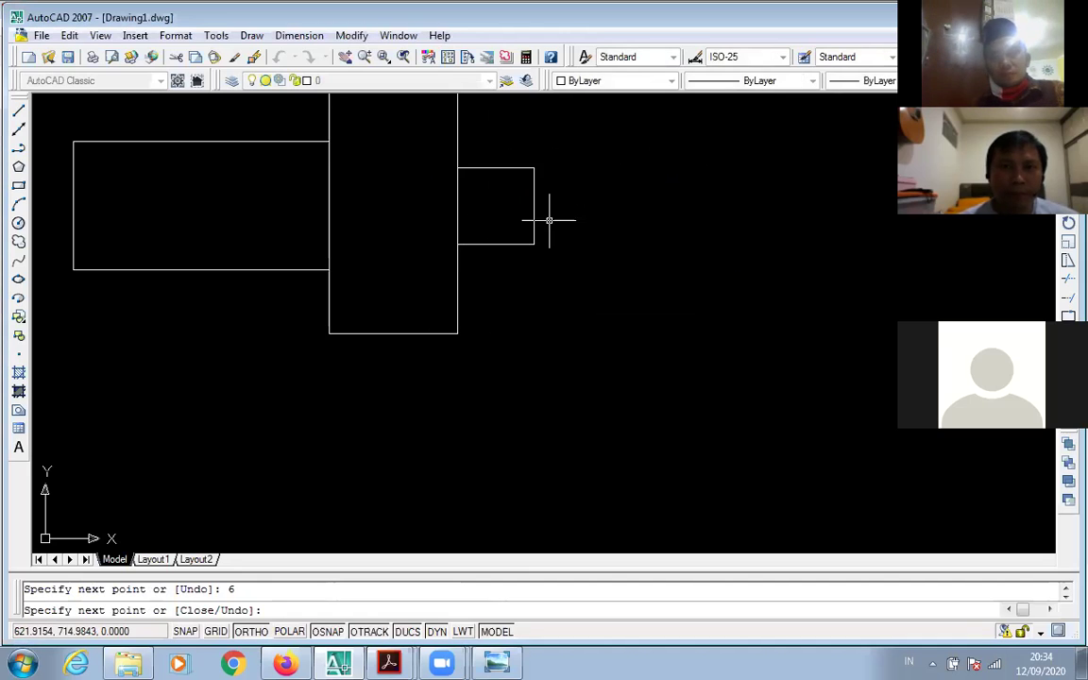
key("Return")
Step: Draw a horizontal centre line through all three rectangles and stretch its left end outward
scroll(480, 251, "down", 1)
key("Return")
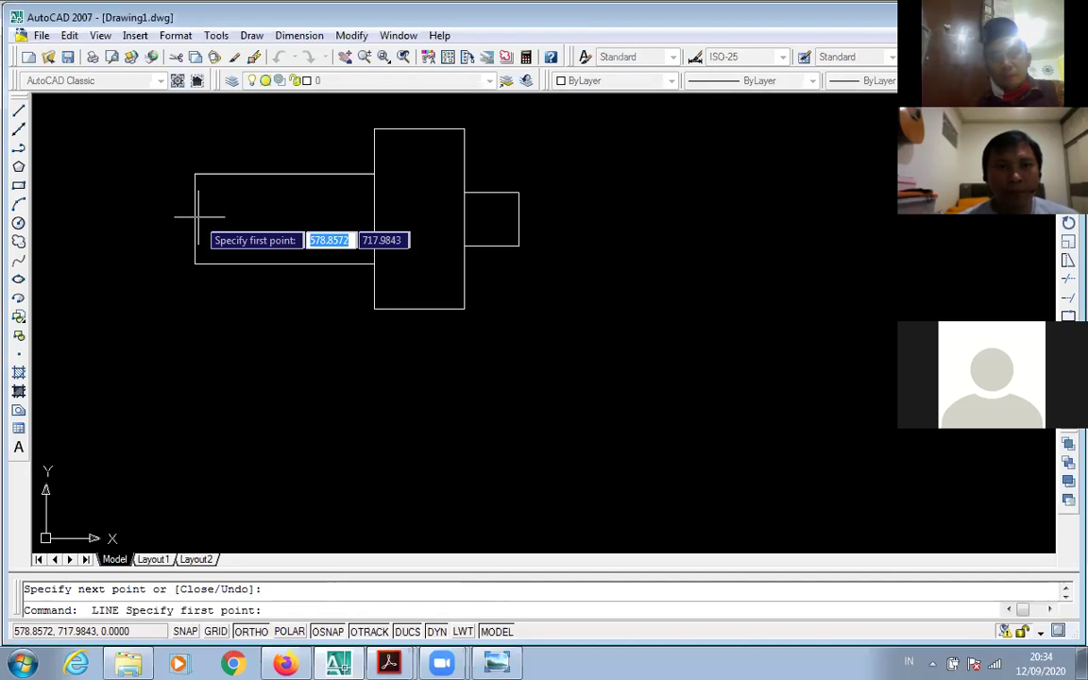
left_click(195, 219)
left_click(618, 219)
key("Return")
left_click_drag(347, 223, 221, 218)
left_click(194, 219)
left_click(148, 219)
key("Escape")
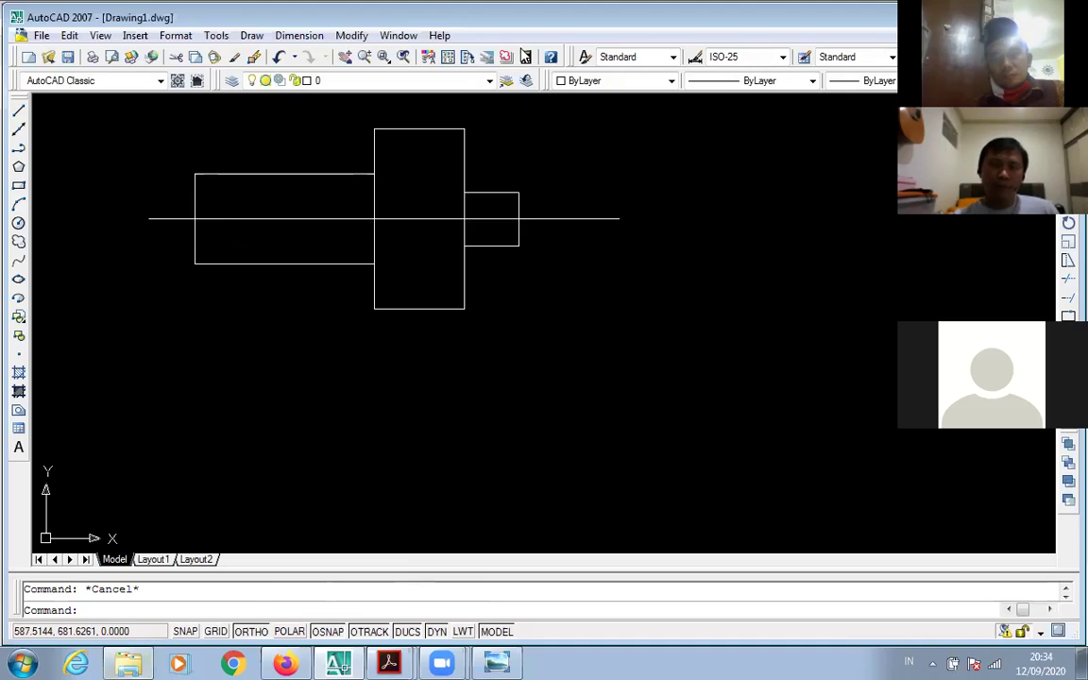
left_click(129, 663)
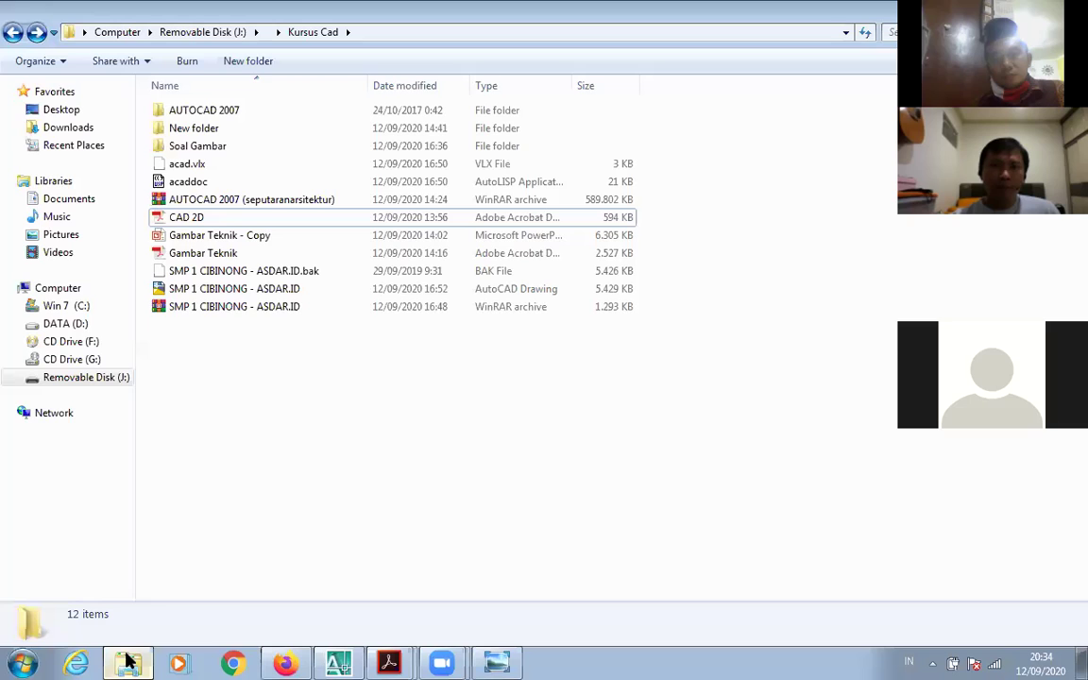
Step: Open the Soal Gambar folder, pick the Mesin-3 image, and return to AutoCAD
double_click(203, 148)
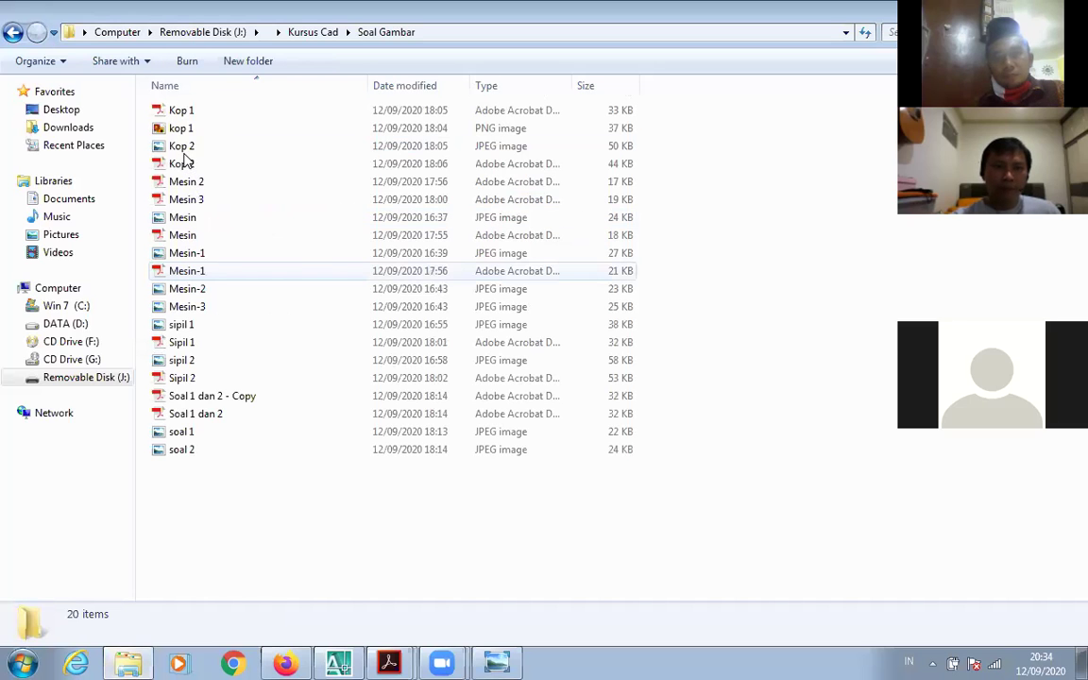
left_click(185, 150)
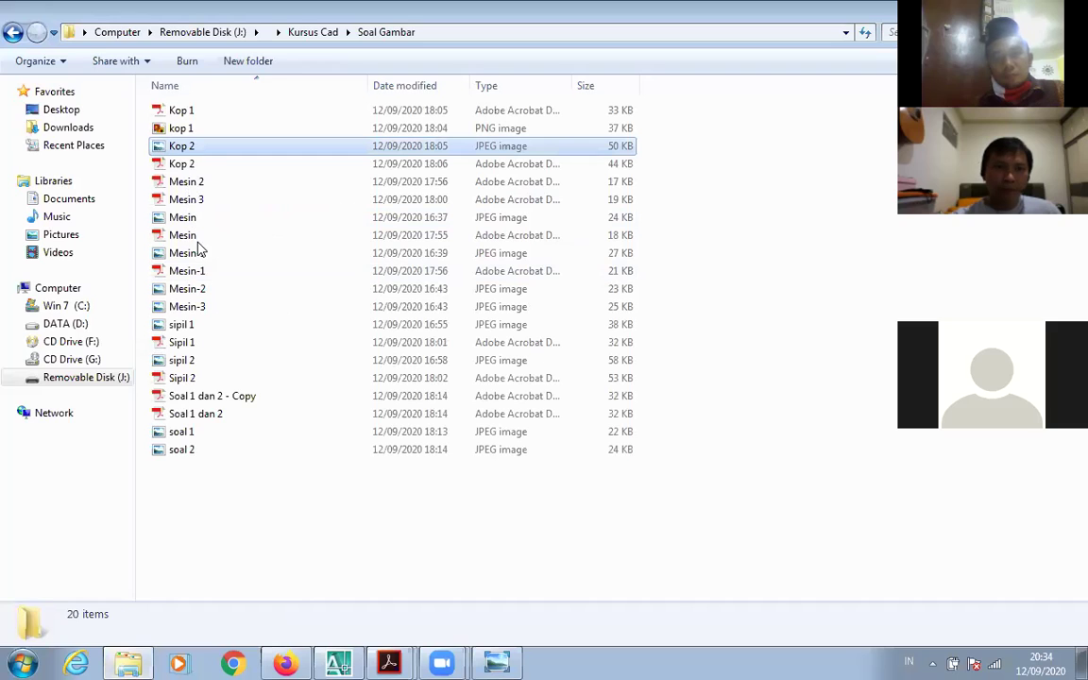
left_click(200, 309)
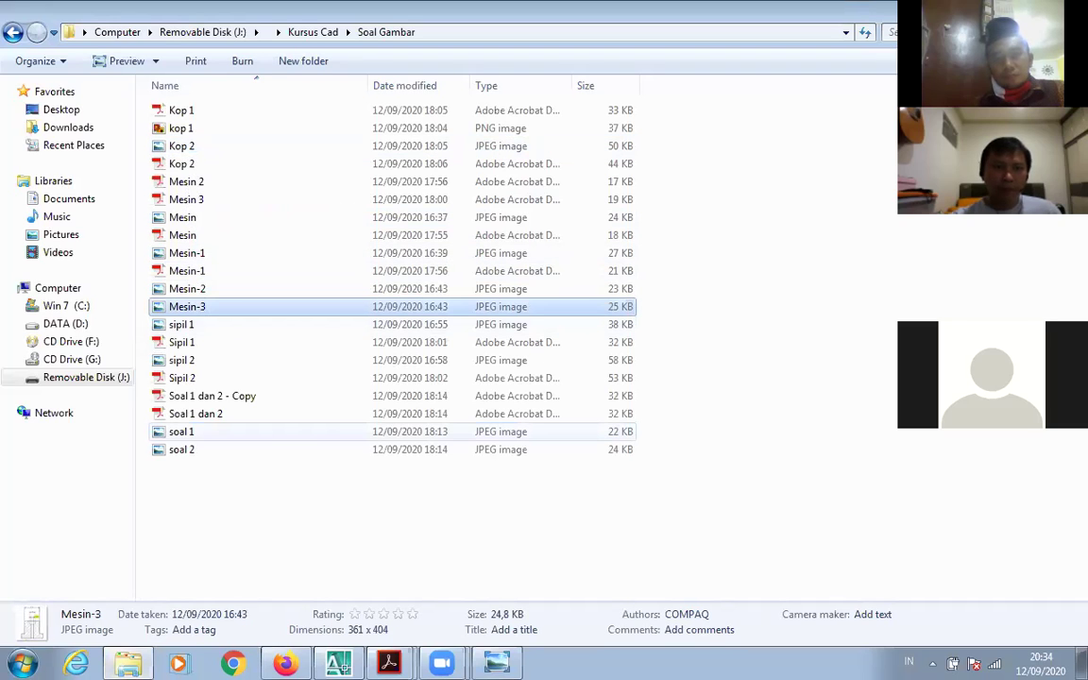
left_click(338, 663)
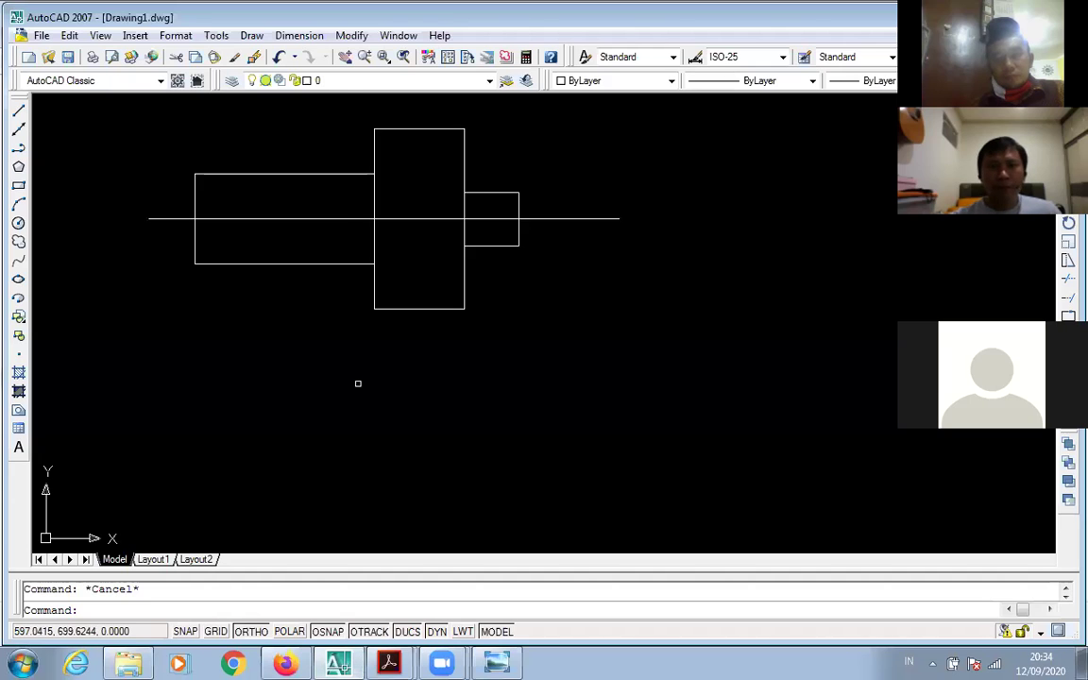
Step: Paste the copied image at default scale and rotation, then delete its frame
key("ctrl+v")
left_click(346, 444)
scroll(346, 442, "down", 2)
key("Return")
scroll(360, 436, "down", 2)
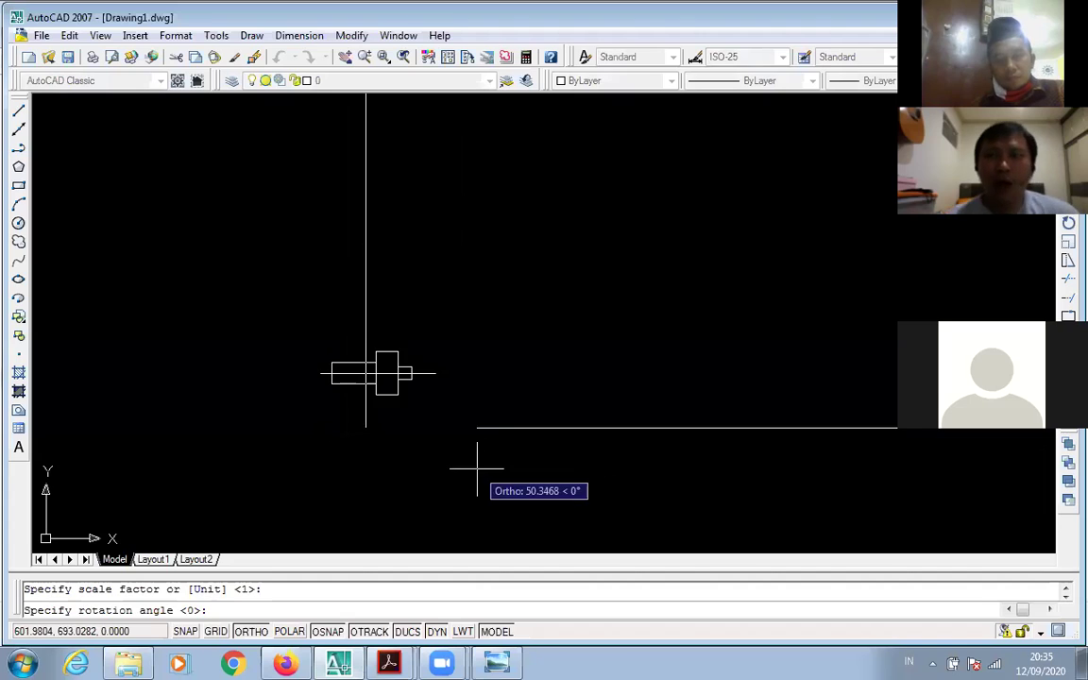
key("Return")
scroll(459, 397, "up", 5)
left_click(459, 396)
left_click(365, 292)
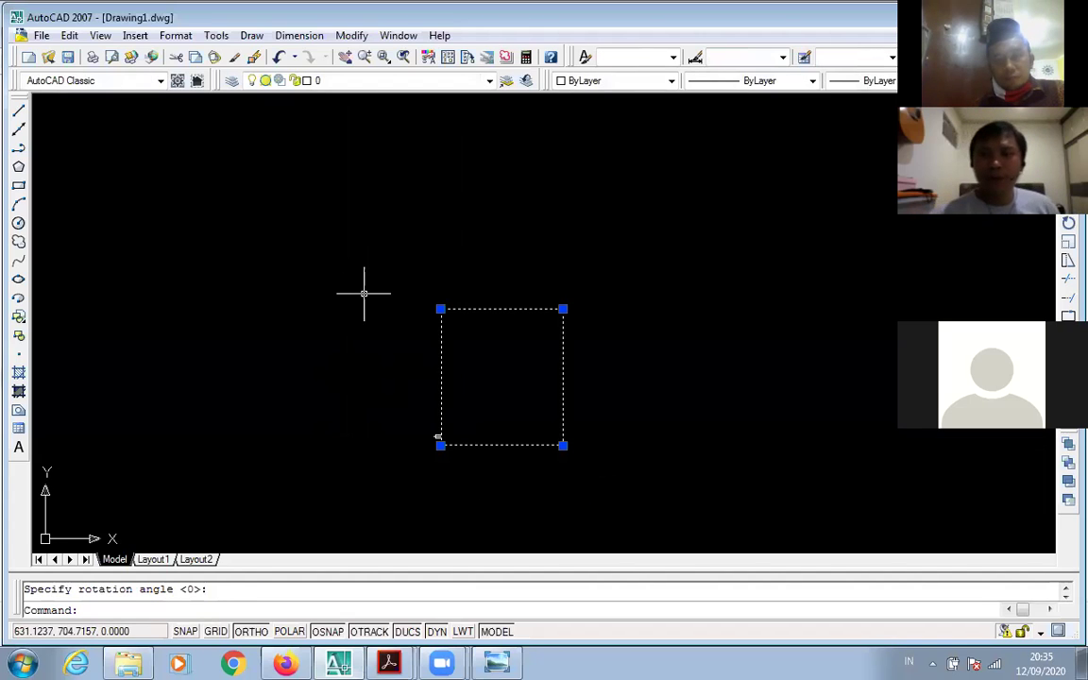
key("Delete")
Step: Select the Mesin 3 PDF in Soal Gambar and come back to AutoCAD
left_click(132, 661)
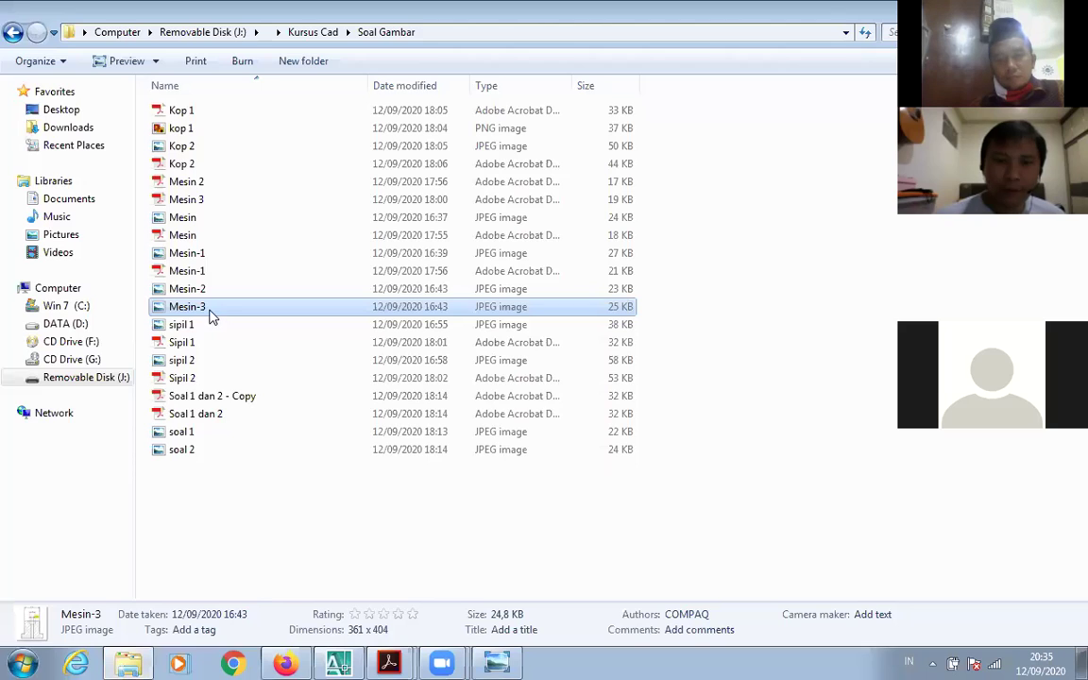
left_click(192, 202)
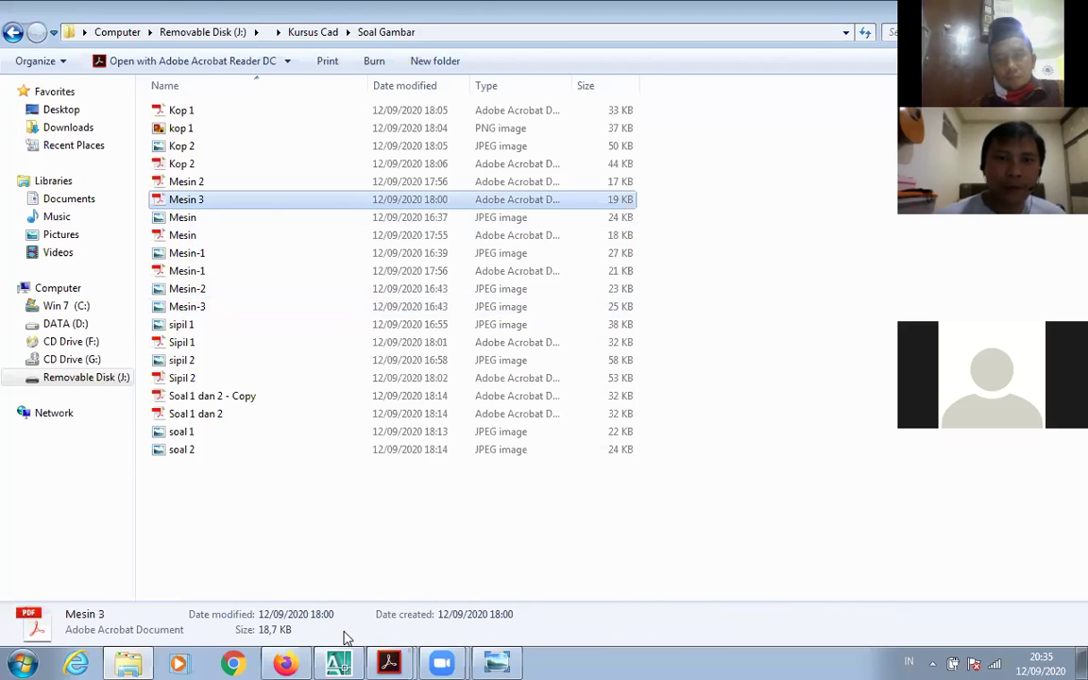
left_click(338, 663)
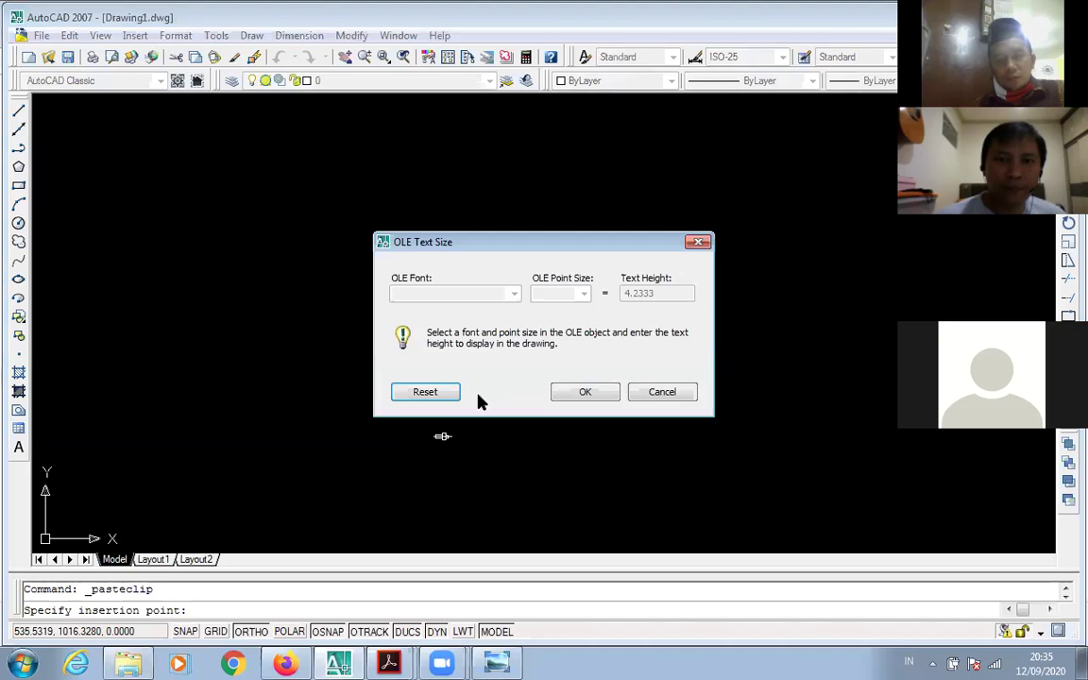
Step: Accept the default OLE text size for the pasted hatched bushing drawing with Ø35
key("Return")
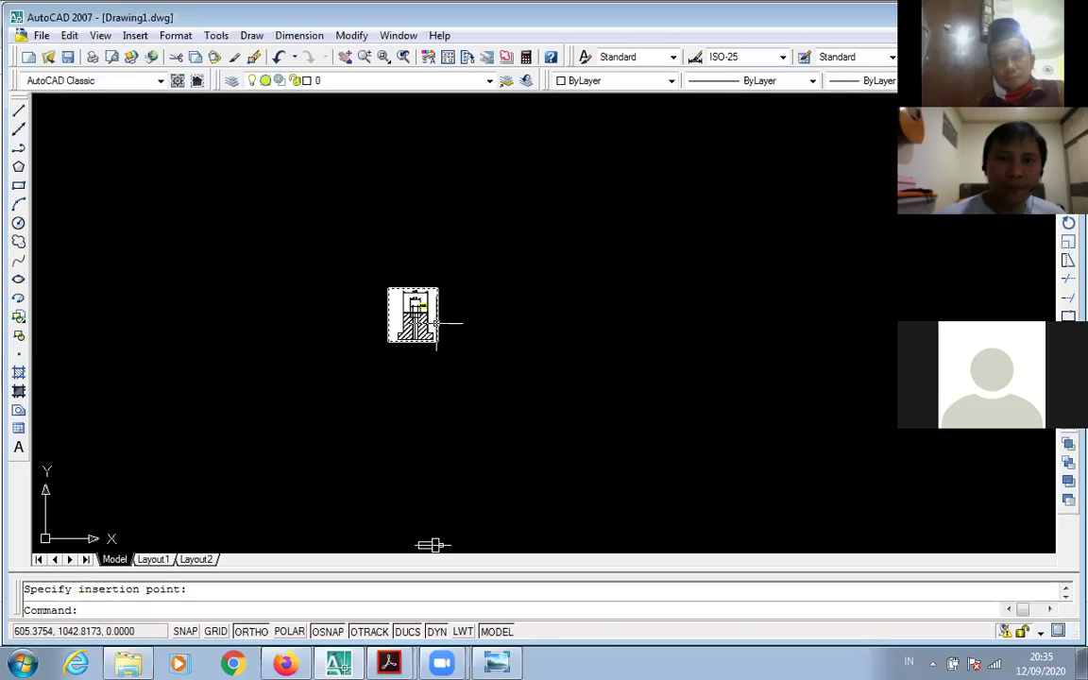
scroll(436, 323, "up", 8)
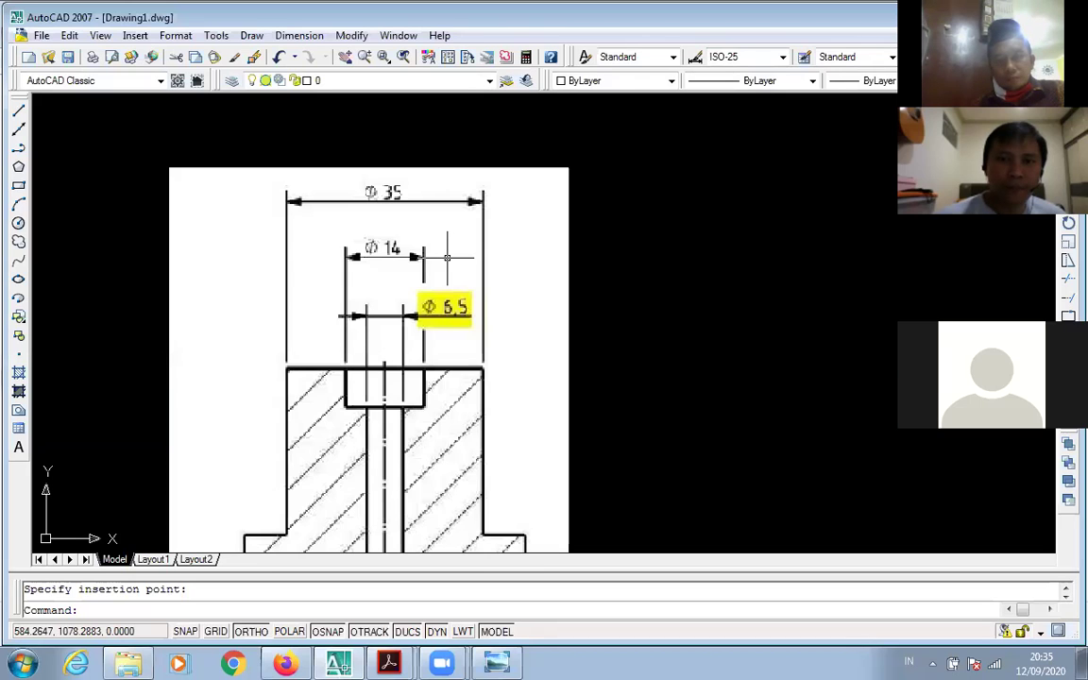
scroll(391, 316, "down", 5)
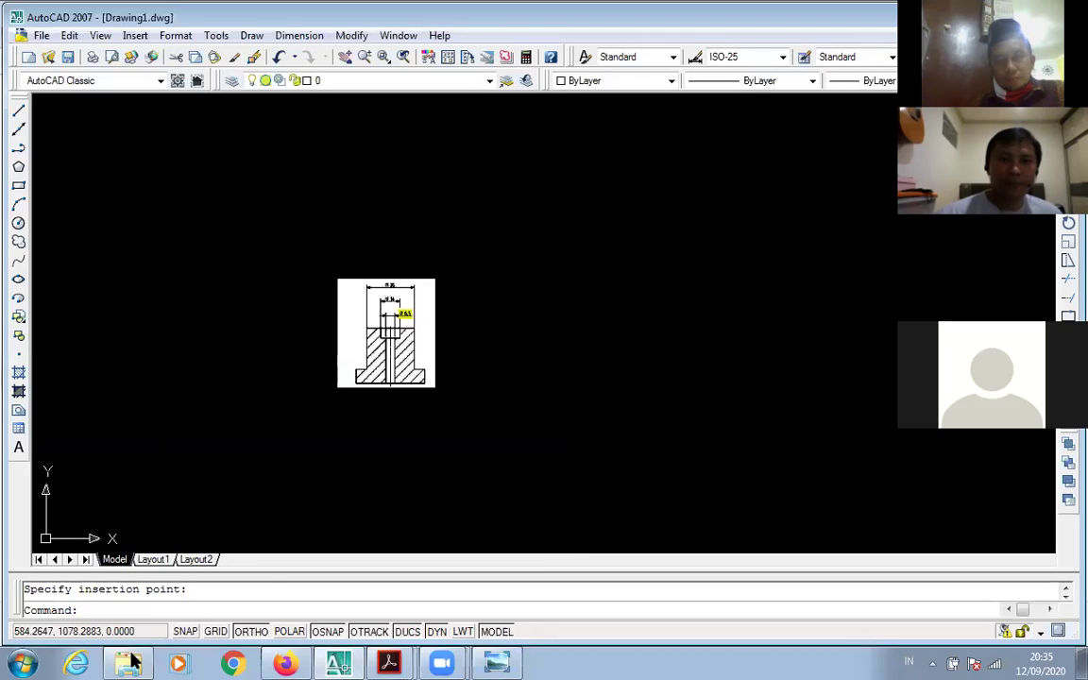
Step: Paste the Ø42 stepped shaft drawing beside the bushing at the default text size
left_click(131, 664)
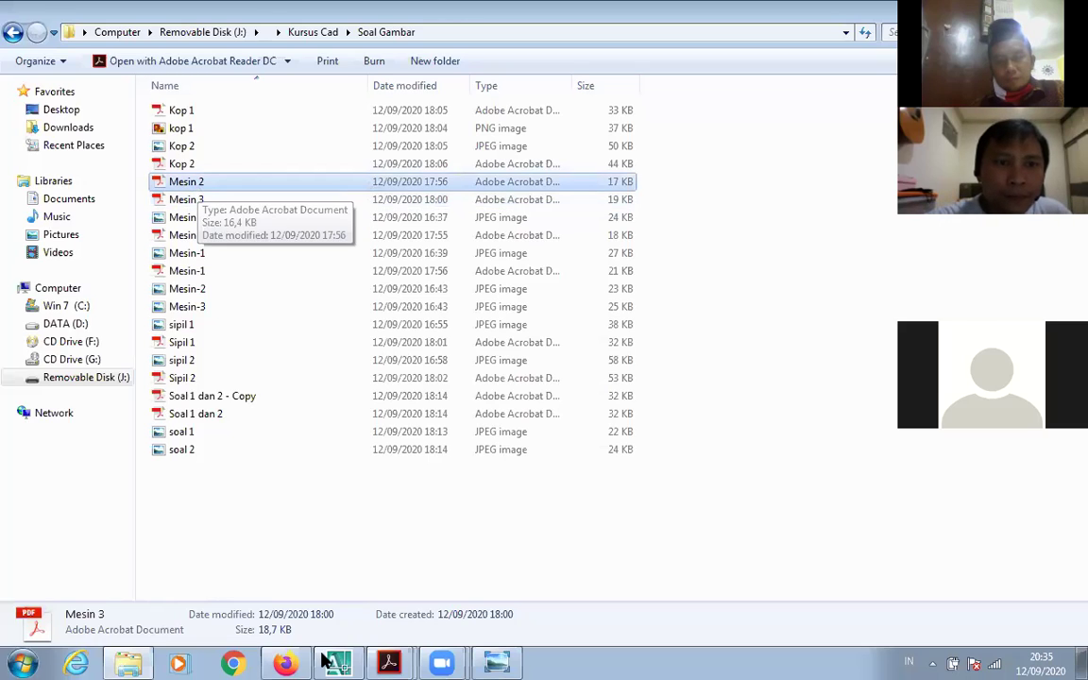
key("alt+Tab")
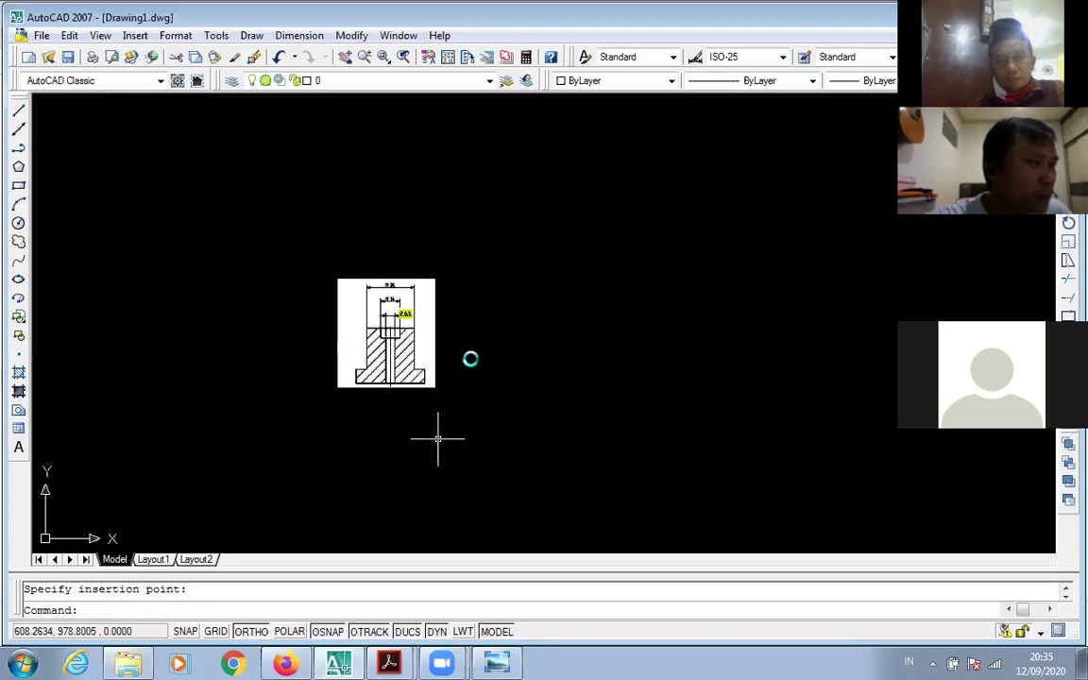
left_click(471, 359)
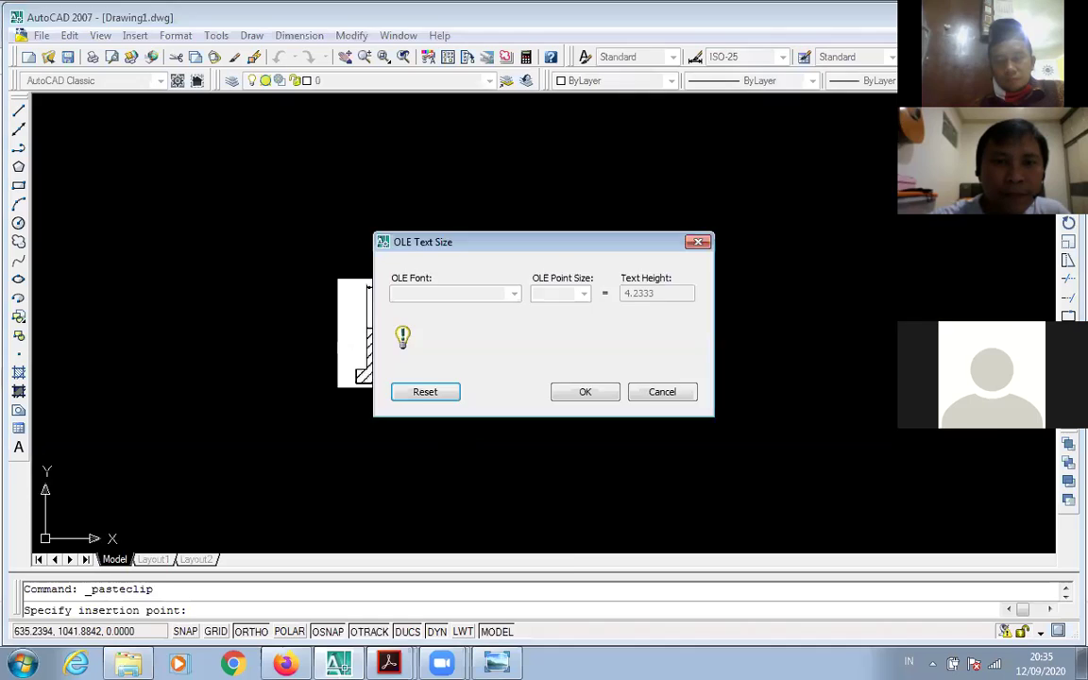
key("Return")
scroll(615, 300, "up", 1)
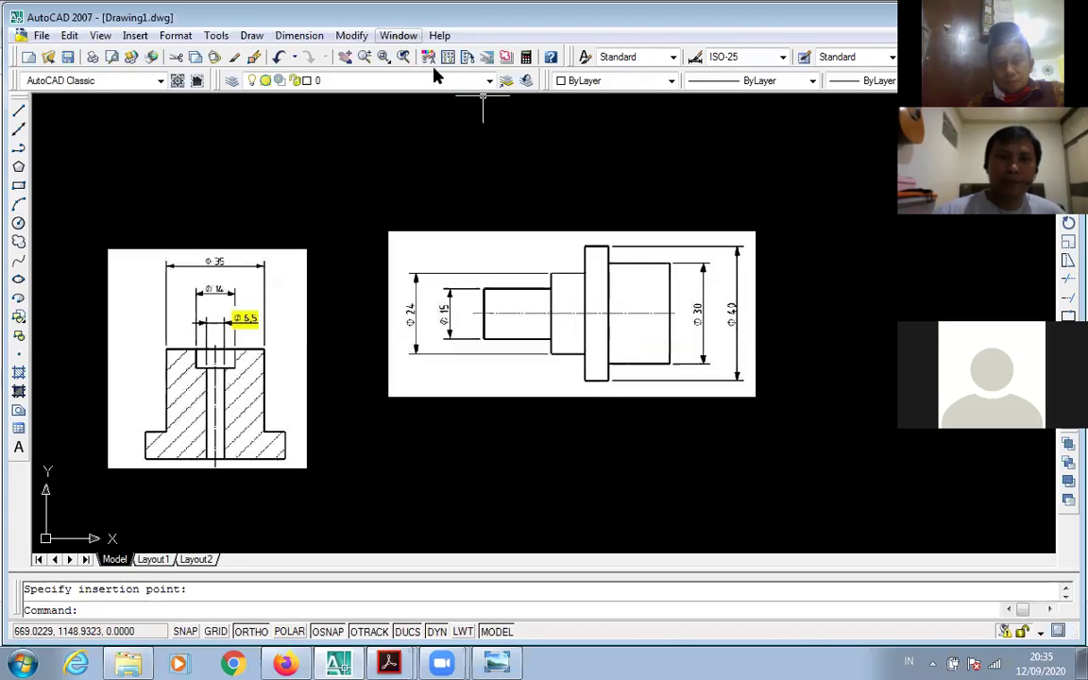
left_click(398, 36)
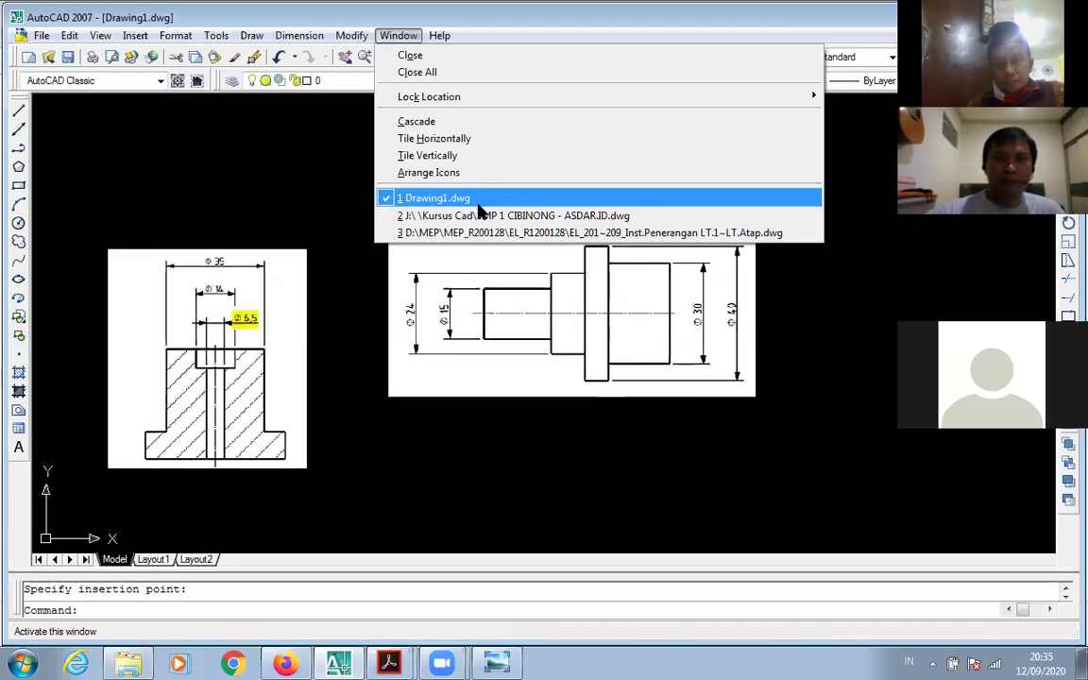
Step: Switch to the SMP 1 CIBINONG - ASDAR.ID drawing and pan over the school building sheets
left_click(496, 232)
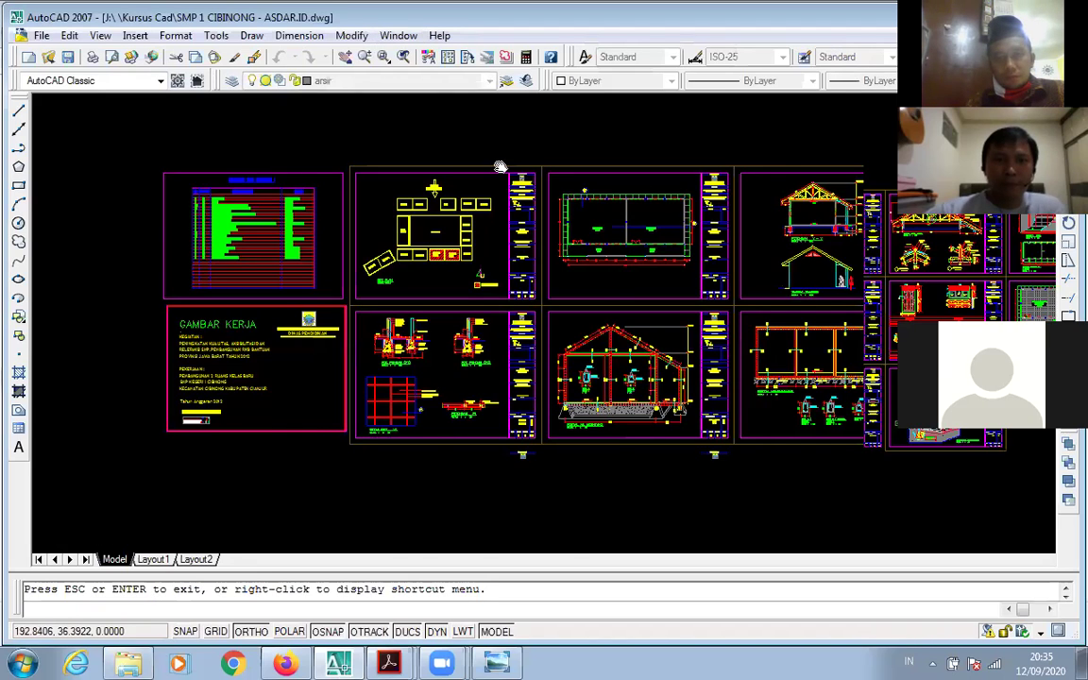
scroll(650, 290, "up", 2)
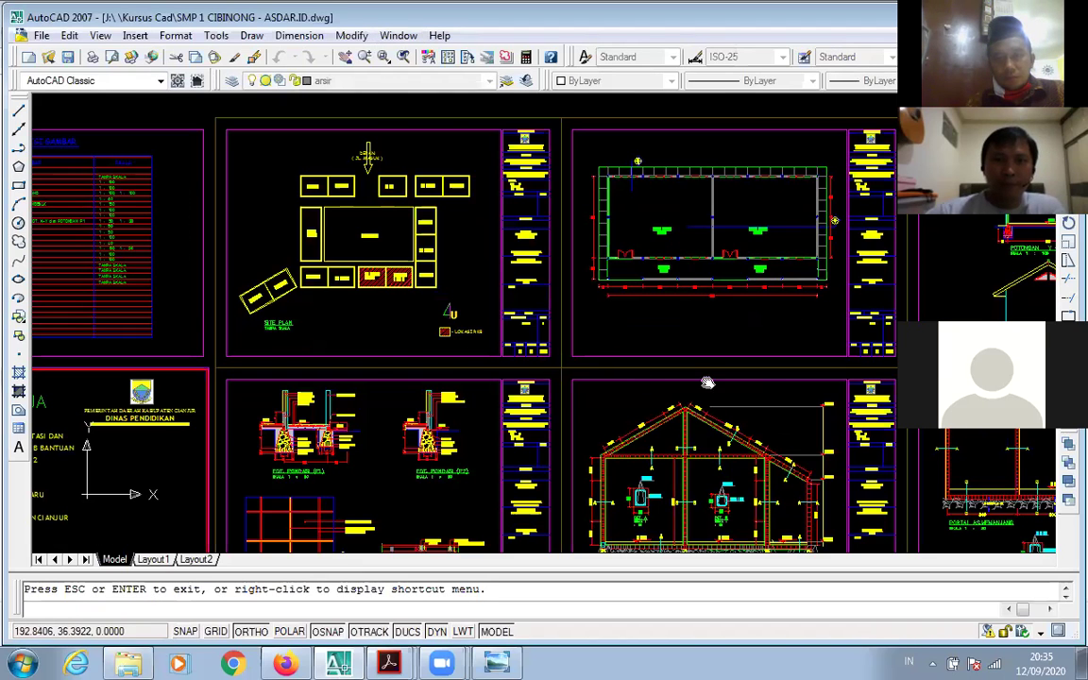
left_click_drag(708, 383, 450, 291)
scroll(484, 264, "down", 2)
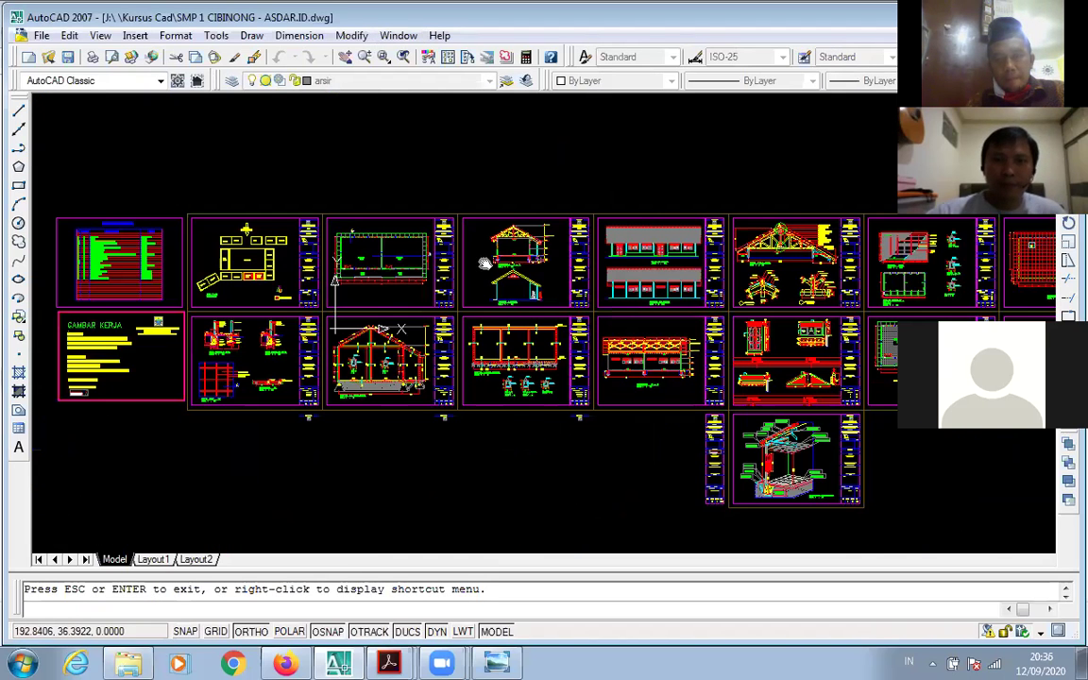
scroll(419, 267, "up", 2)
scroll(577, 268, "up", 2)
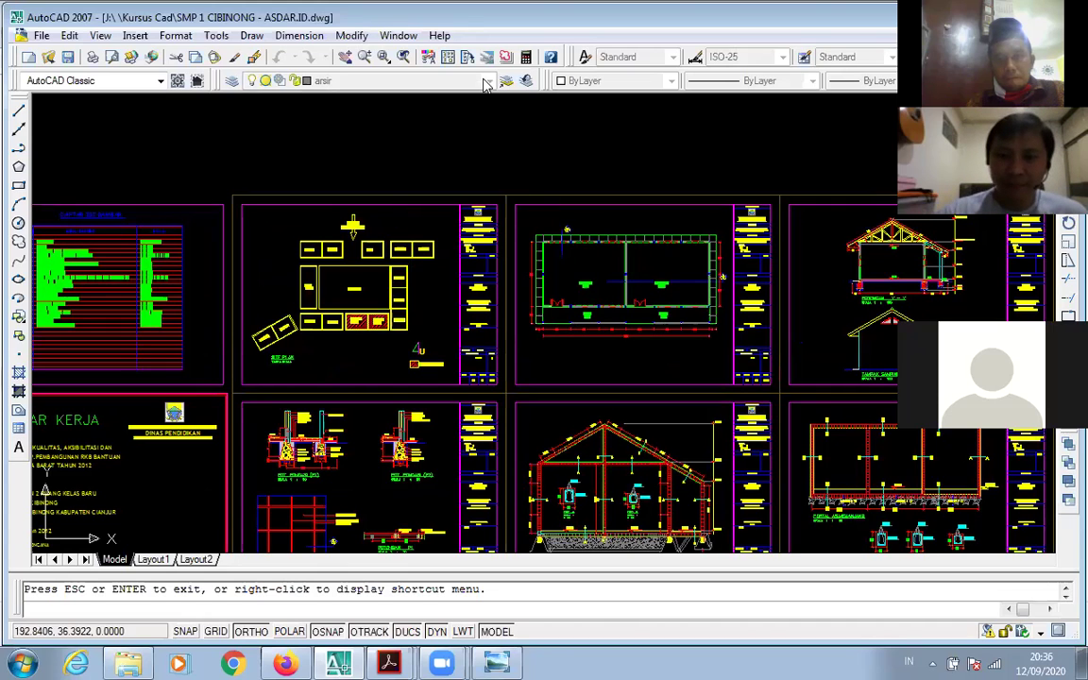
Step: Return to Drawing1 and show its layer list
left_click(400, 37)
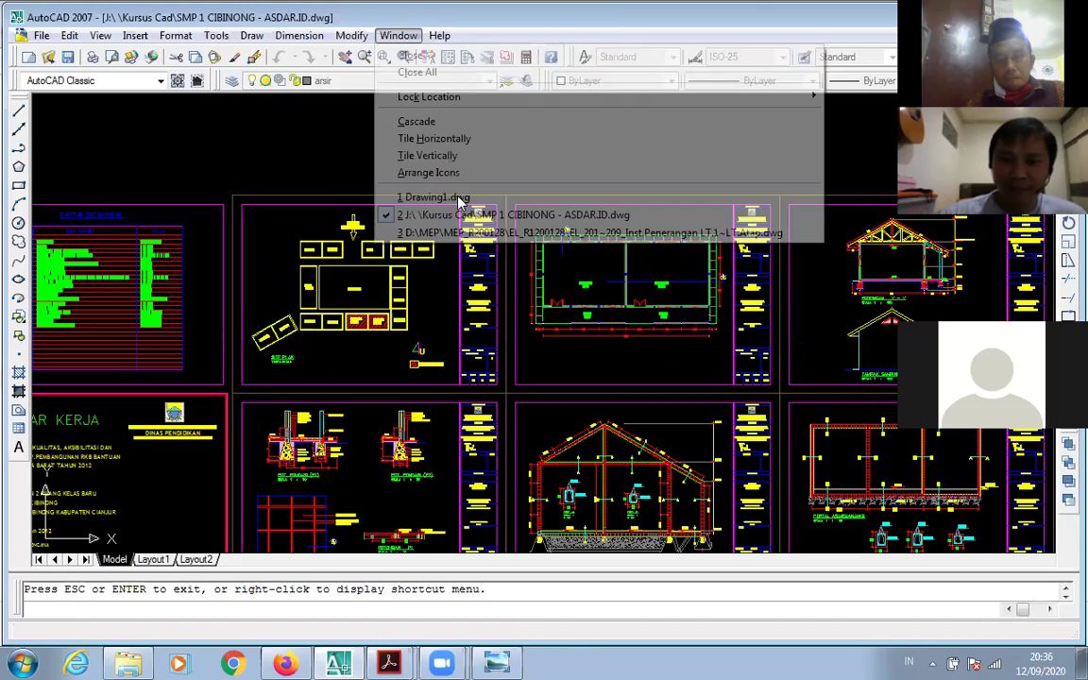
left_click(433, 198)
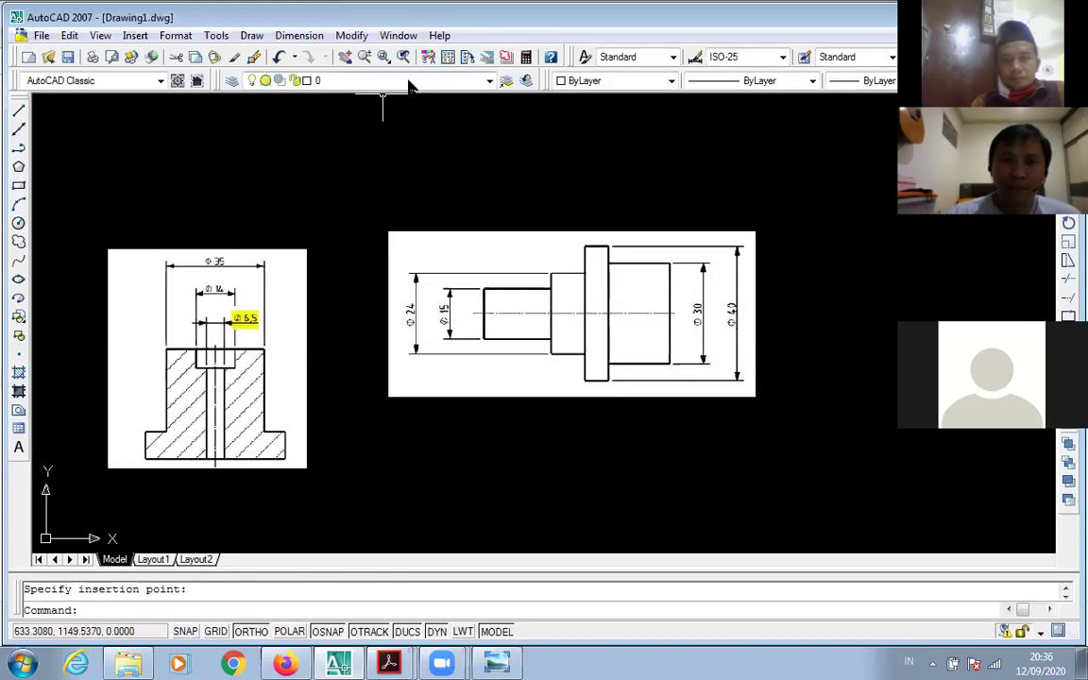
left_click(408, 83)
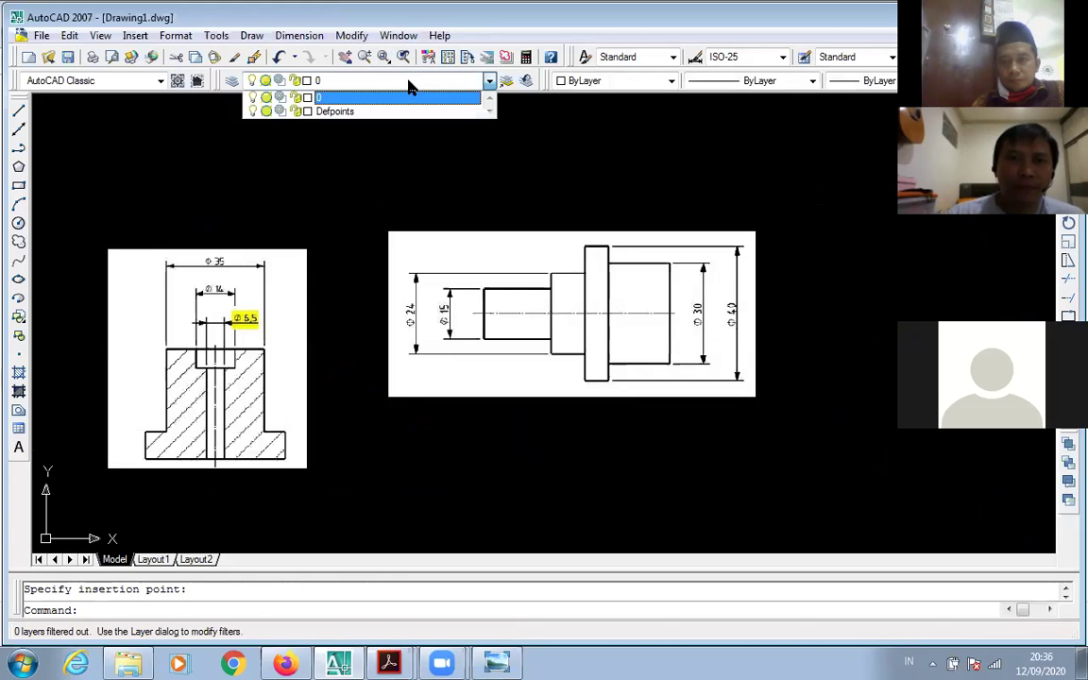
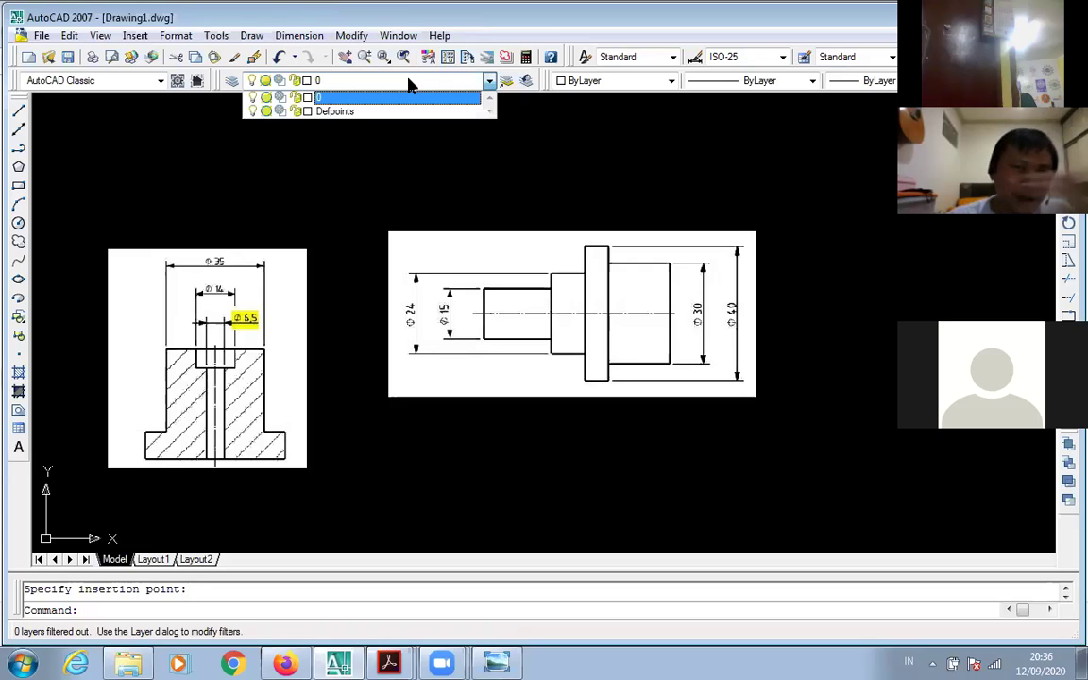
Step: Erase the dimensioned stepped shaft reference image
left_click(428, 148)
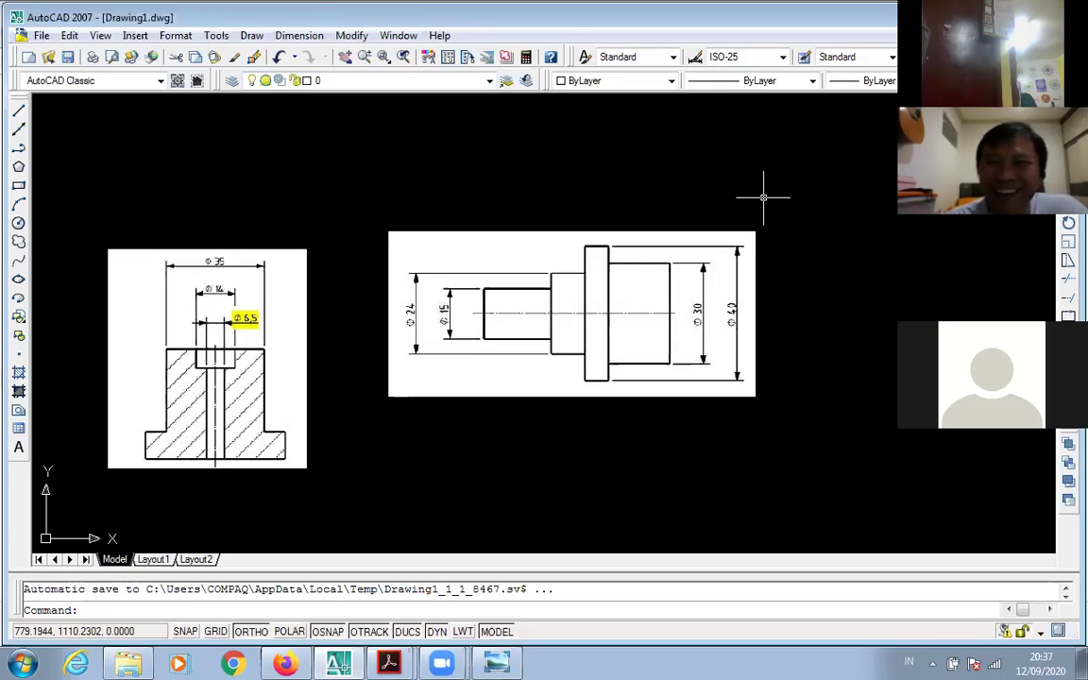
left_click(623, 200)
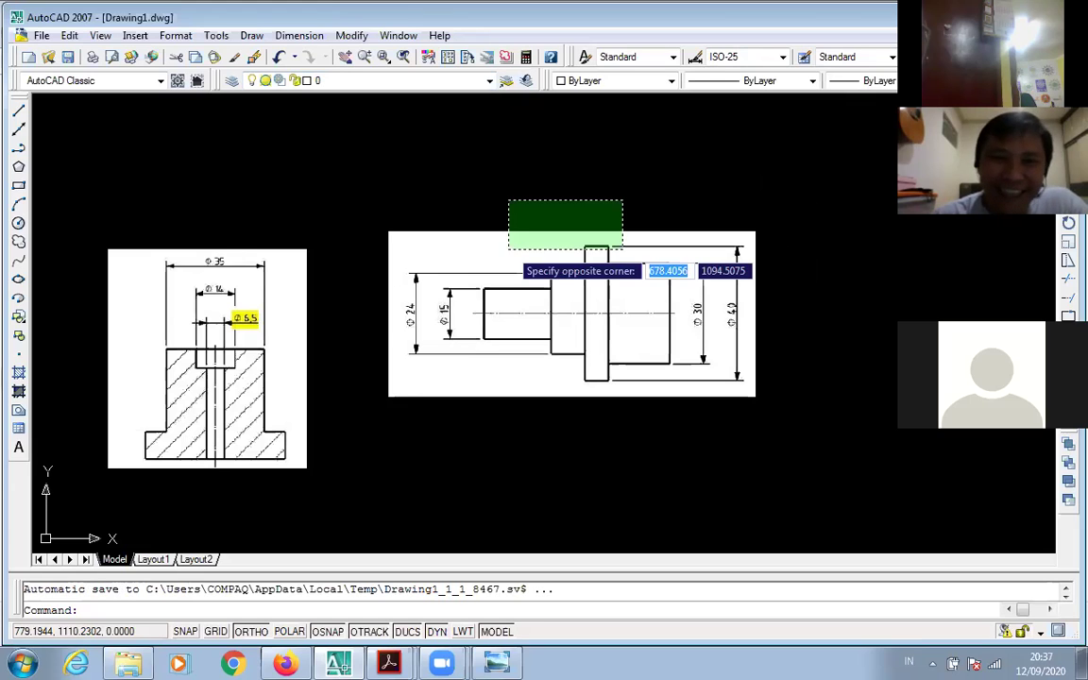
left_click(509, 248)
type("e")
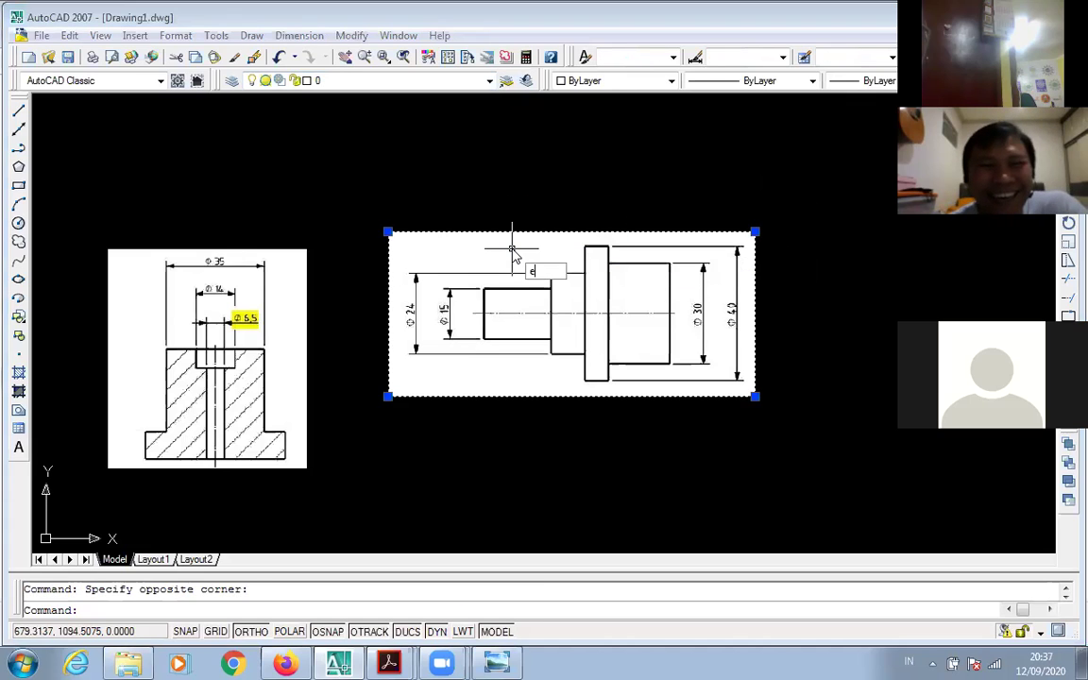
key("Return")
Step: Erase the hatched sectional part image with the E command
left_click(346, 208)
left_click(247, 309)
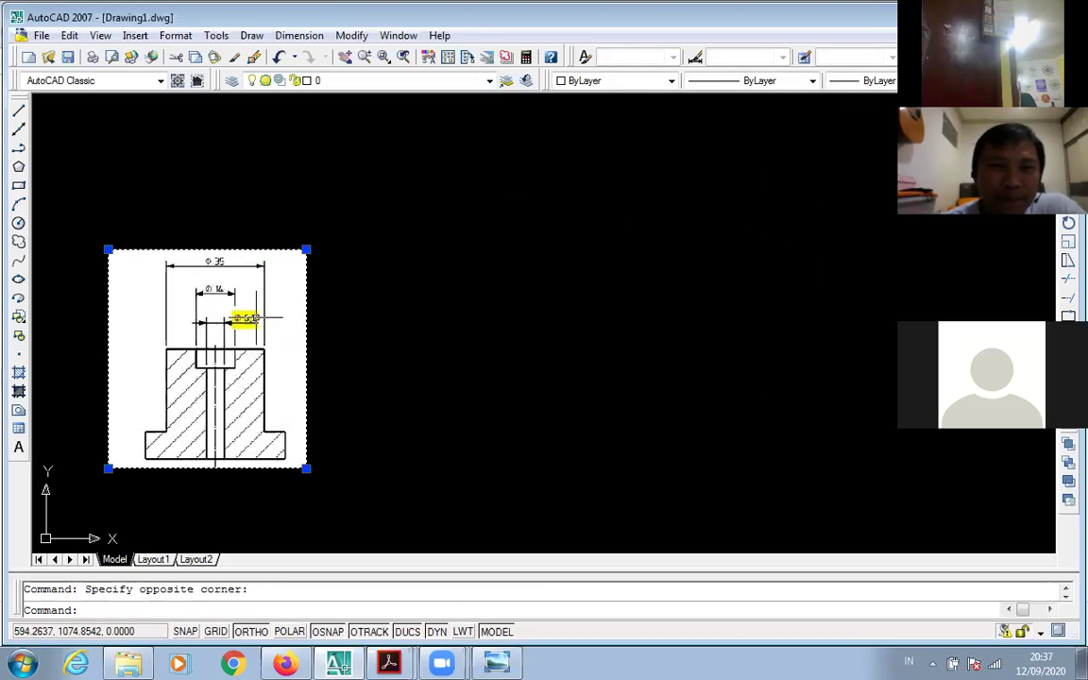
type("ee")
key("Return")
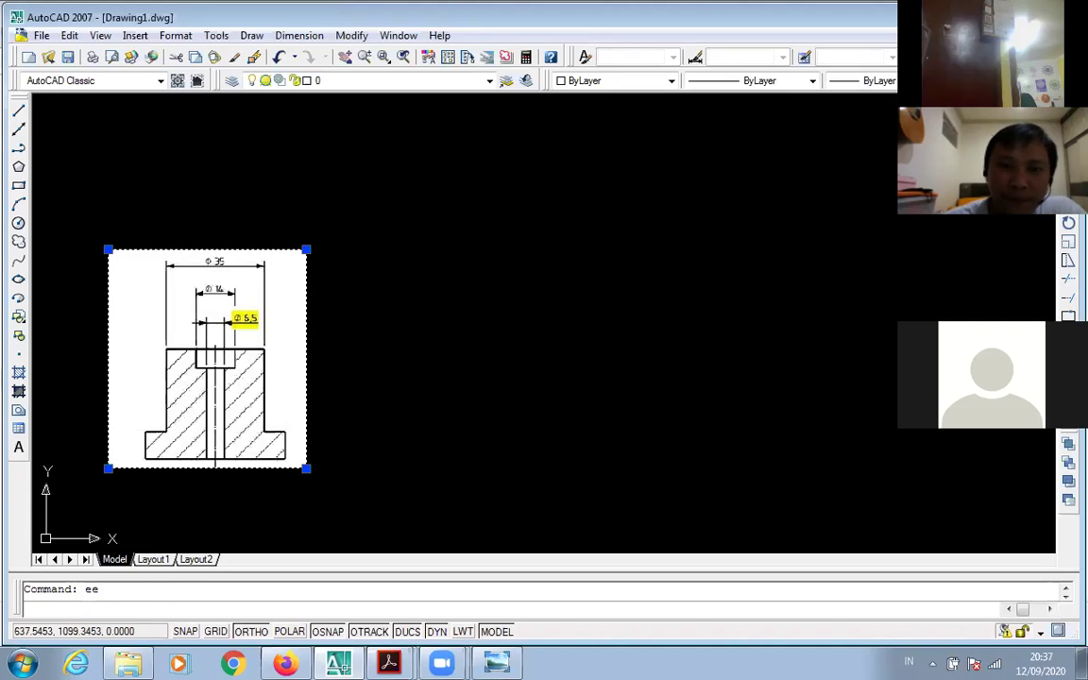
key("Escape")
left_click(248, 312)
type("e")
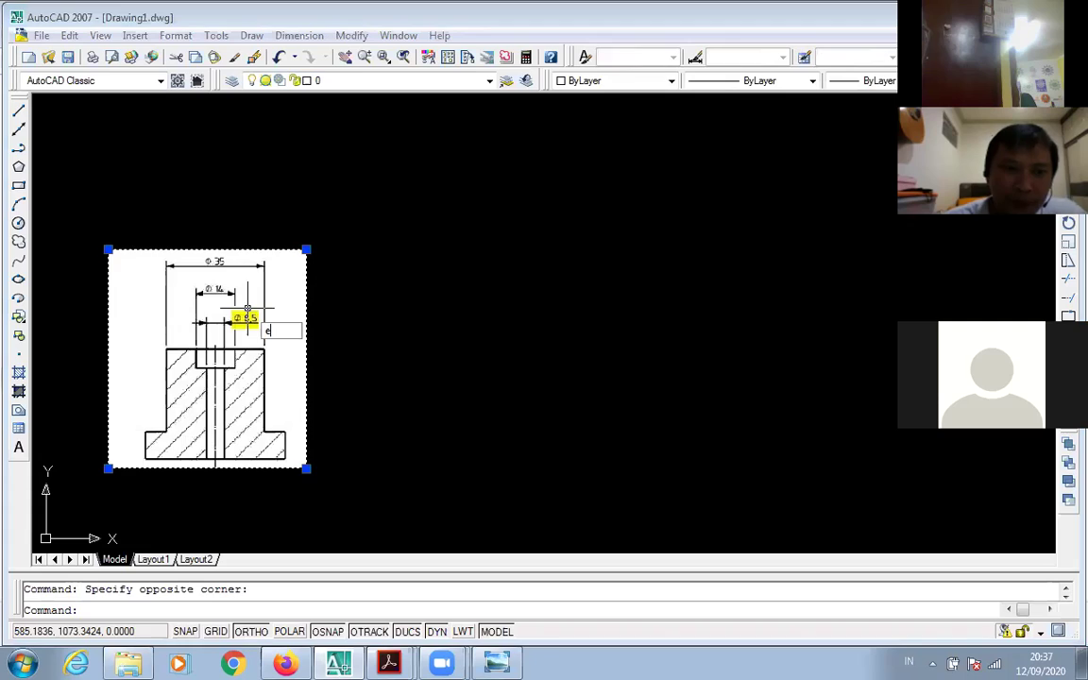
key("Return")
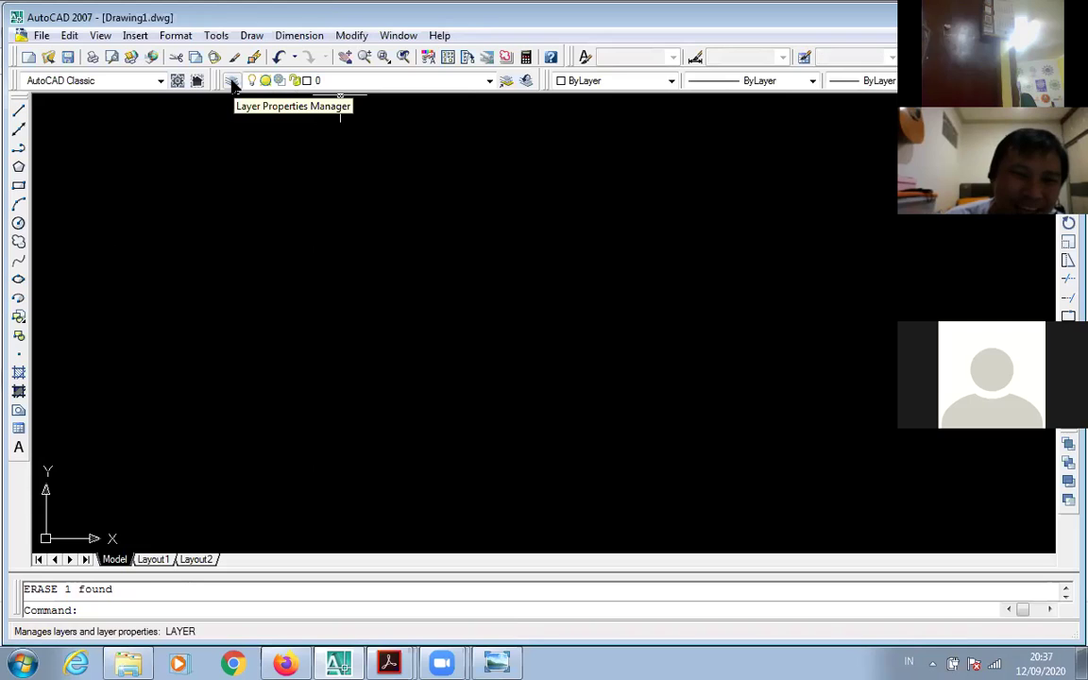
Step: Check the layer properties, then switch to the MEP lighting drawing and zoom in
left_click(233, 83)
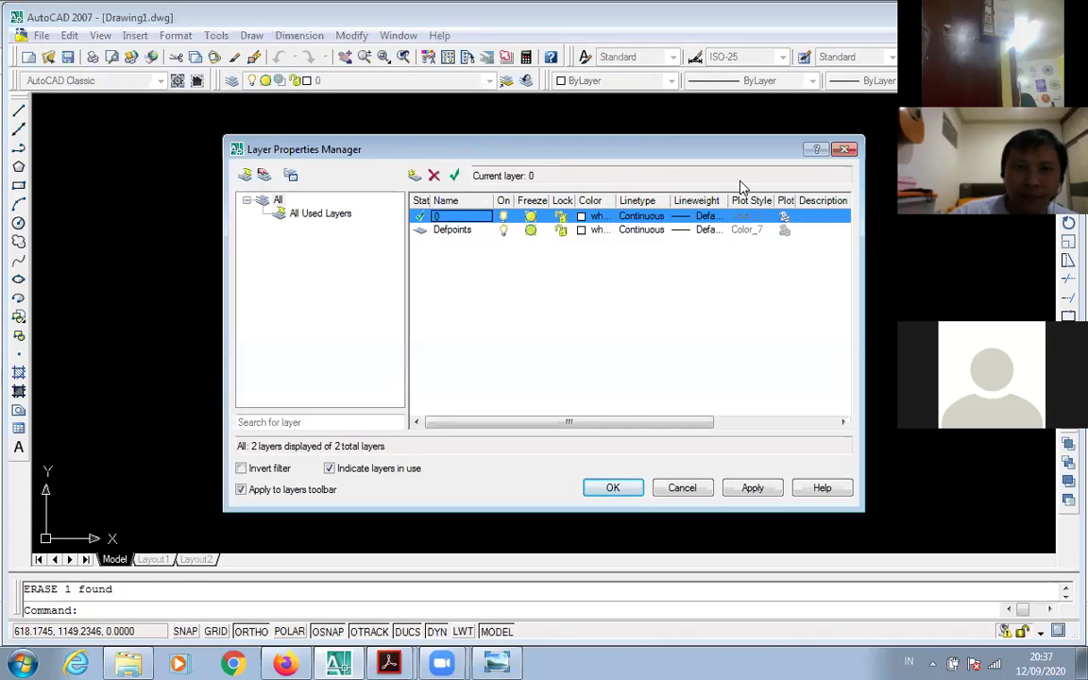
left_click(845, 149)
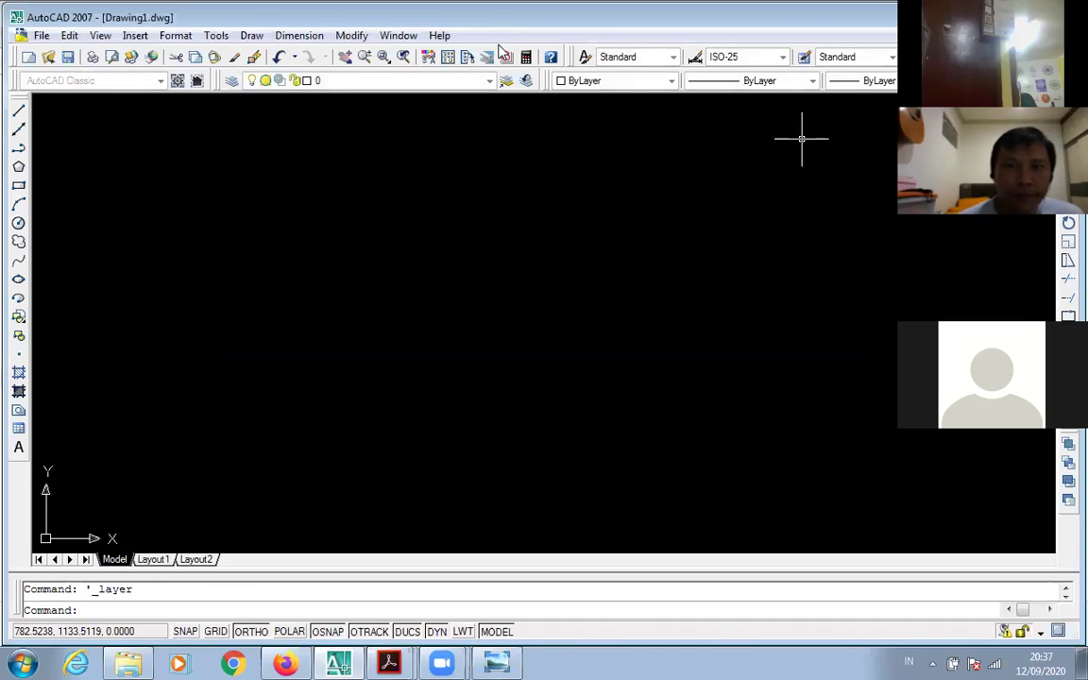
left_click(395, 35)
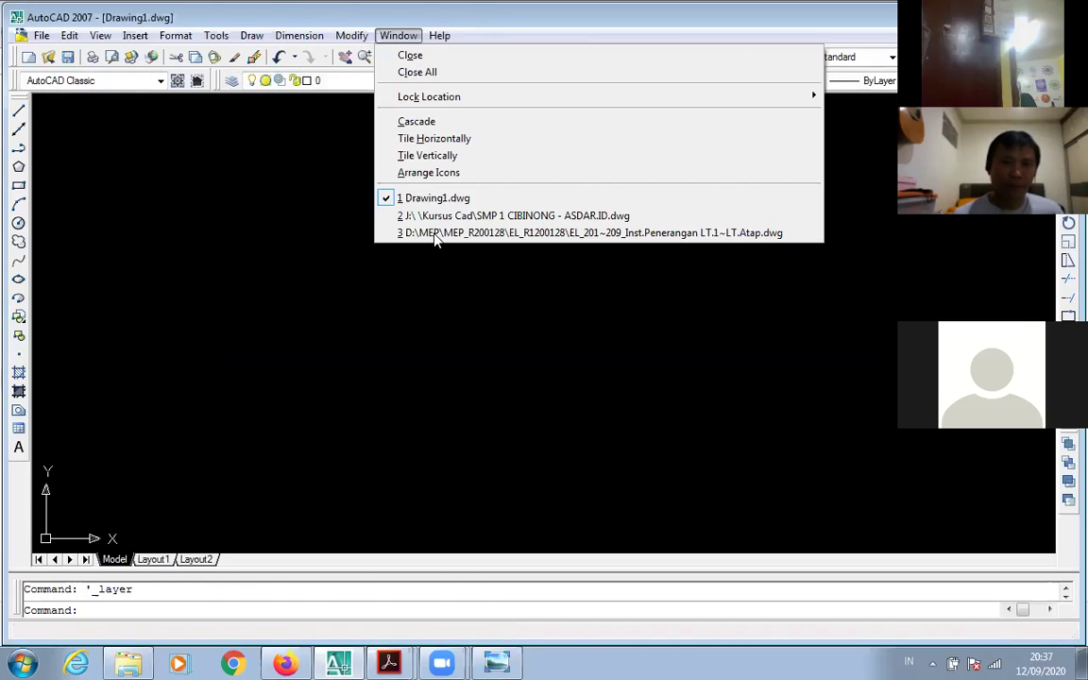
left_click(434, 234)
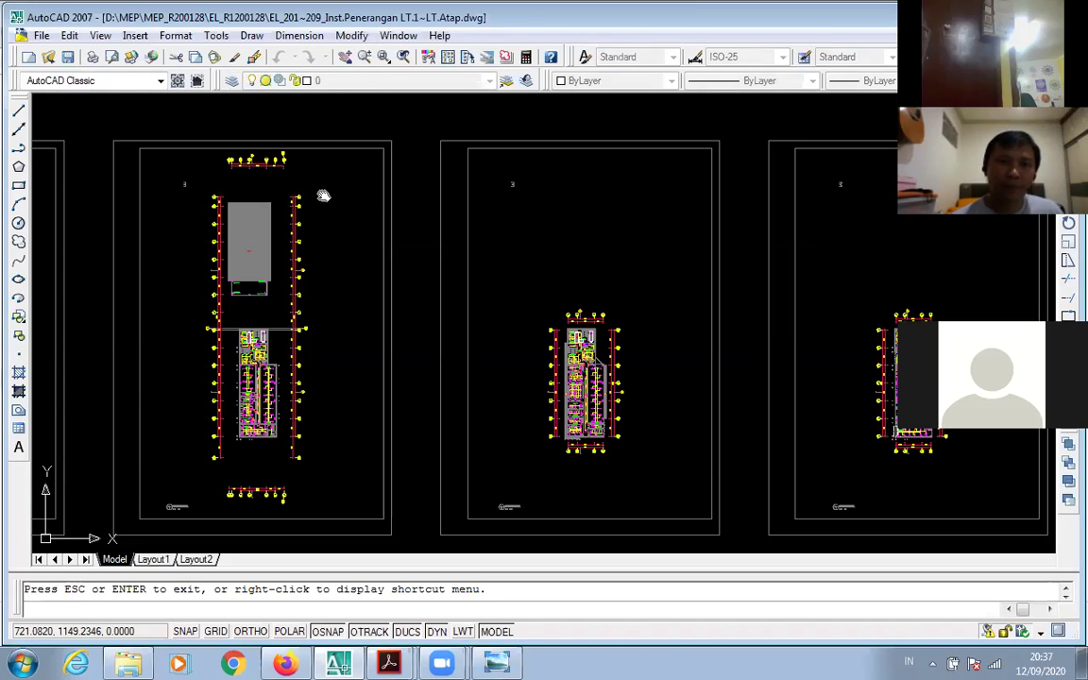
scroll(316, 166, "up", 2)
right_click(318, 179)
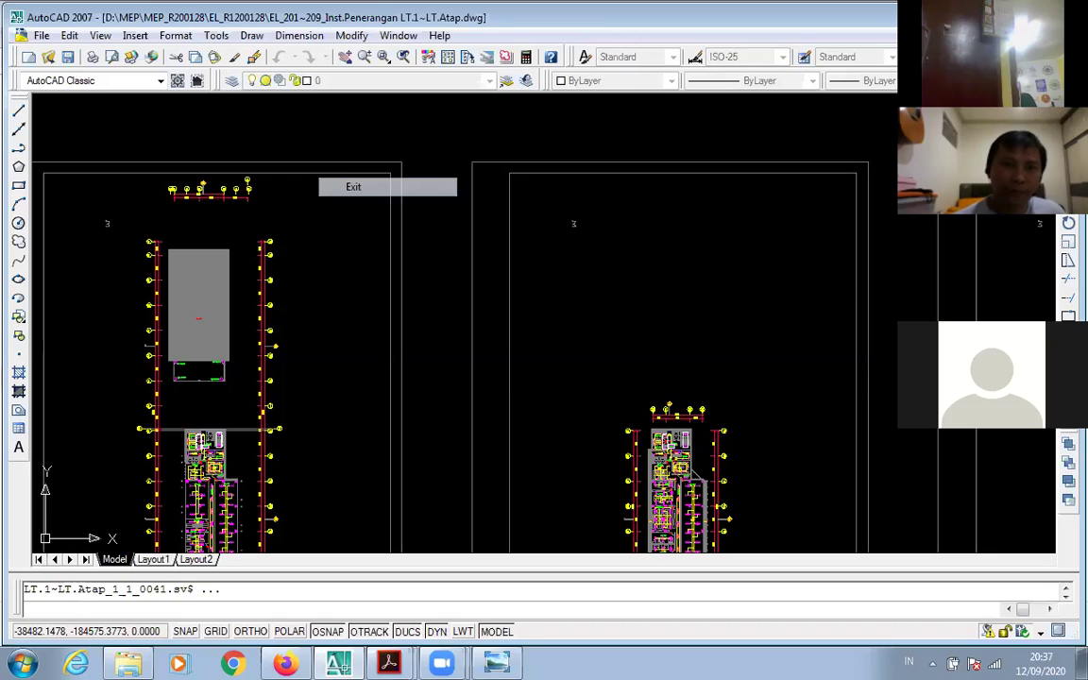
left_click(354, 186)
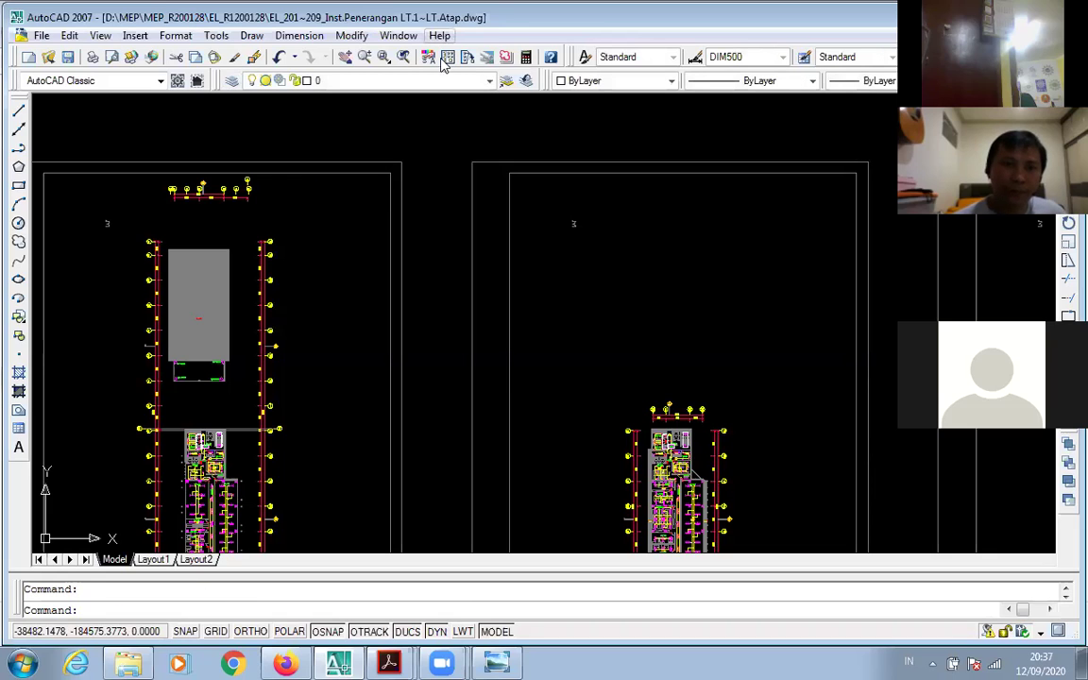
Step: Browse the MEP drawing's layer list, then switch back to Drawing1
left_click(490, 80)
left_click_drag(490, 162, 487, 213)
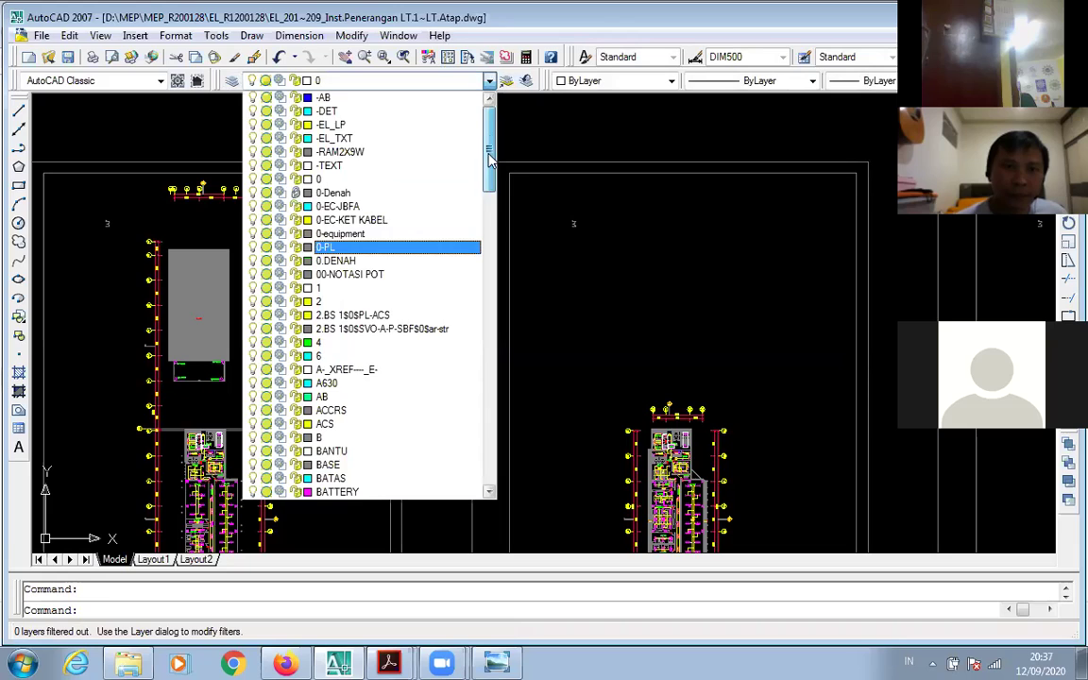
scroll(359, 288, "down", 4)
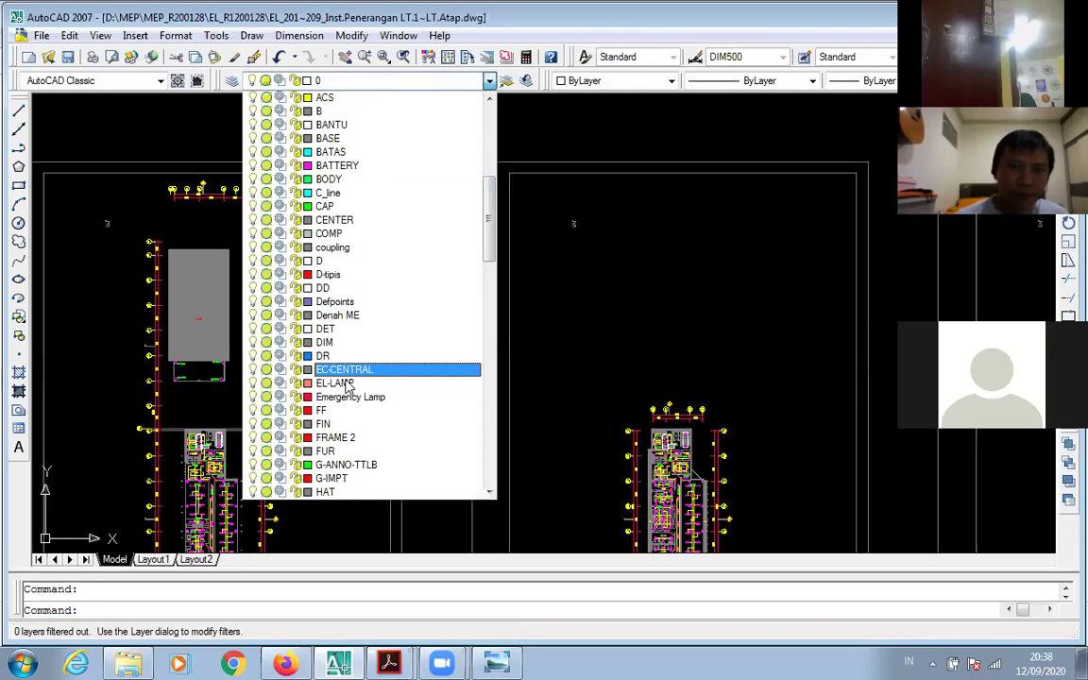
scroll(349, 386, "down", 2)
scroll(348, 386, "down", 7)
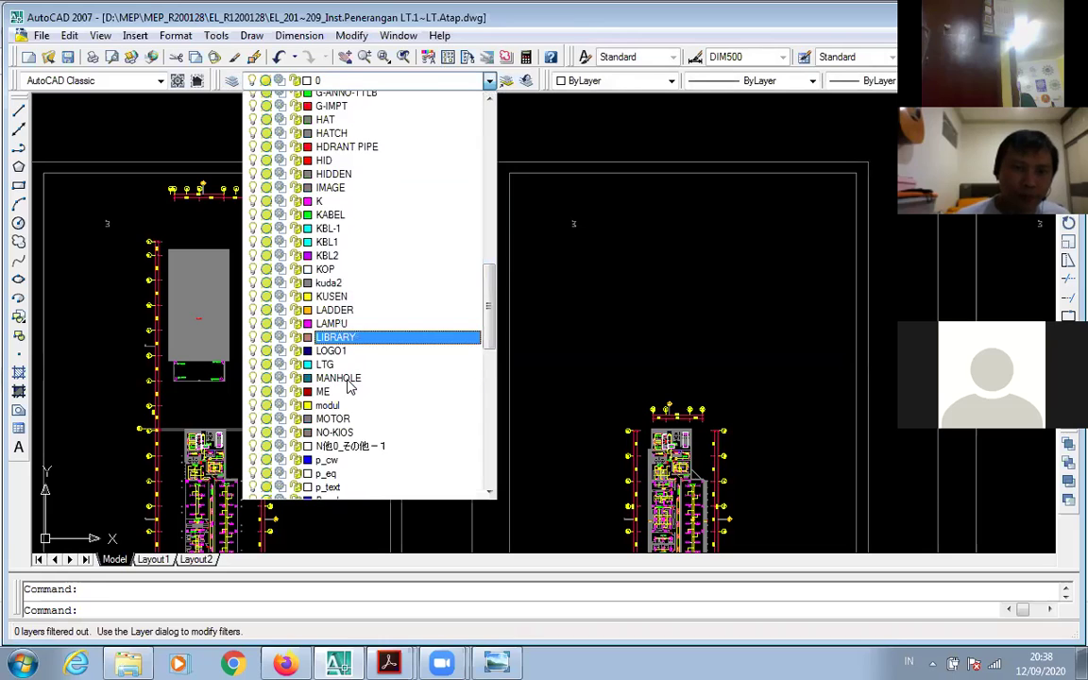
scroll(348, 385, "down", 5)
scroll(349, 385, "down", 6)
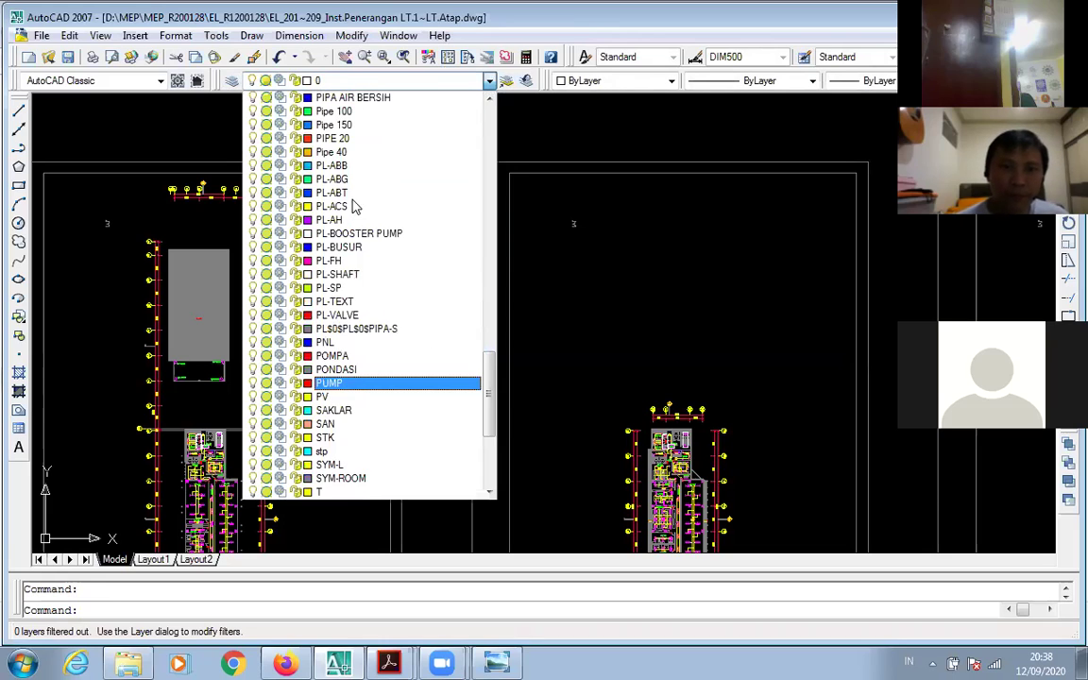
scroll(355, 206, "up", 1)
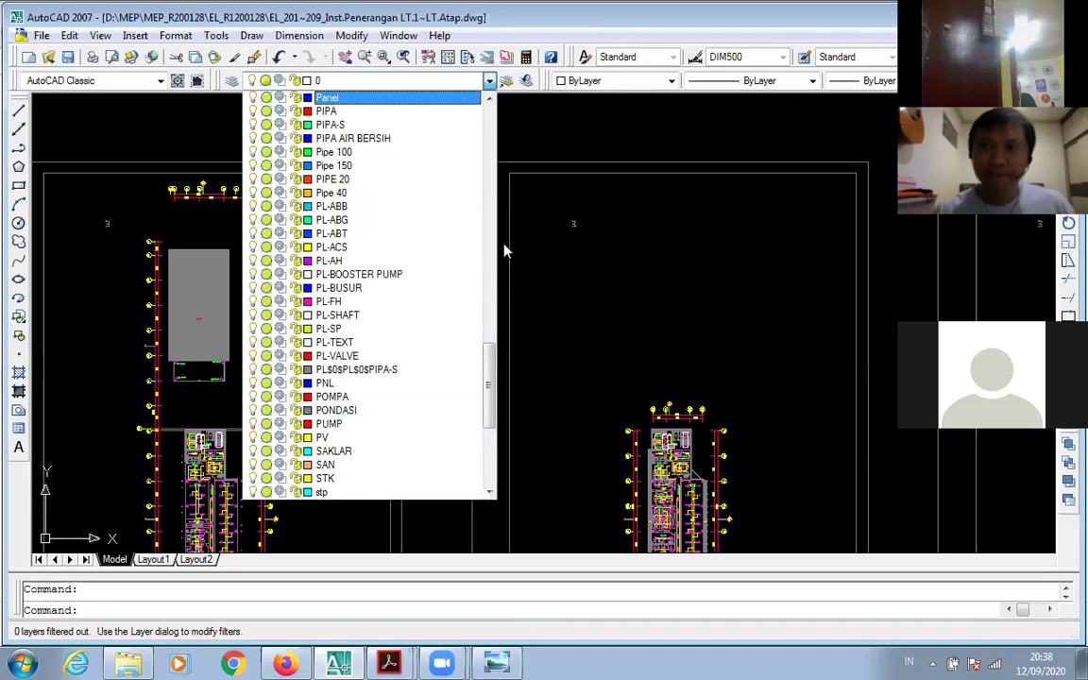
left_click(399, 36)
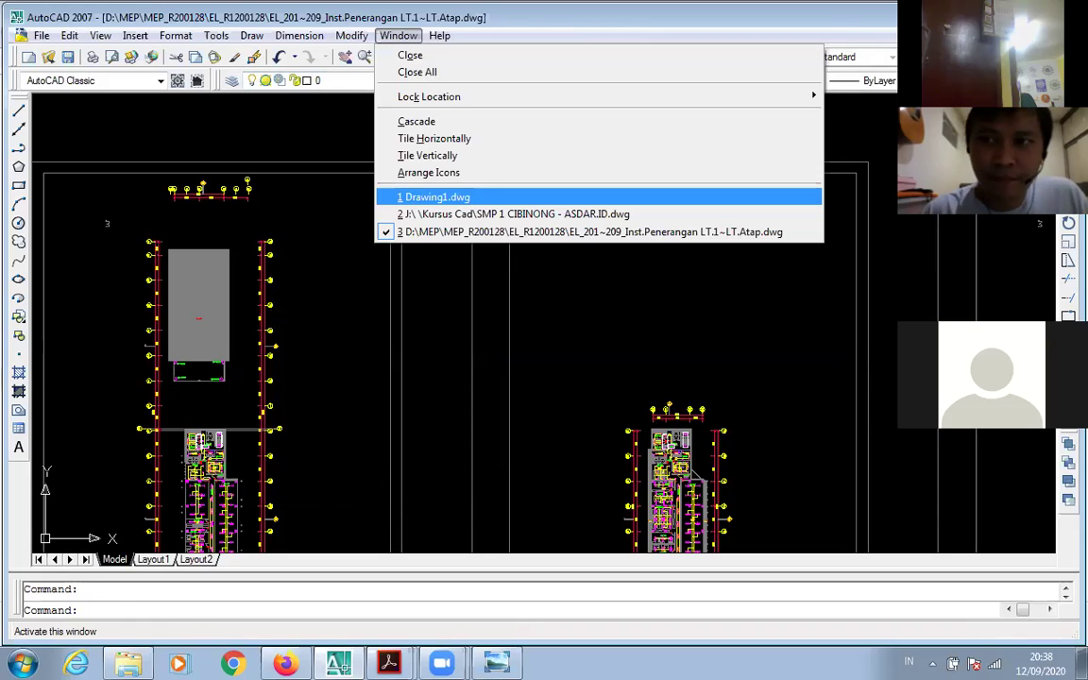
left_click(416, 196)
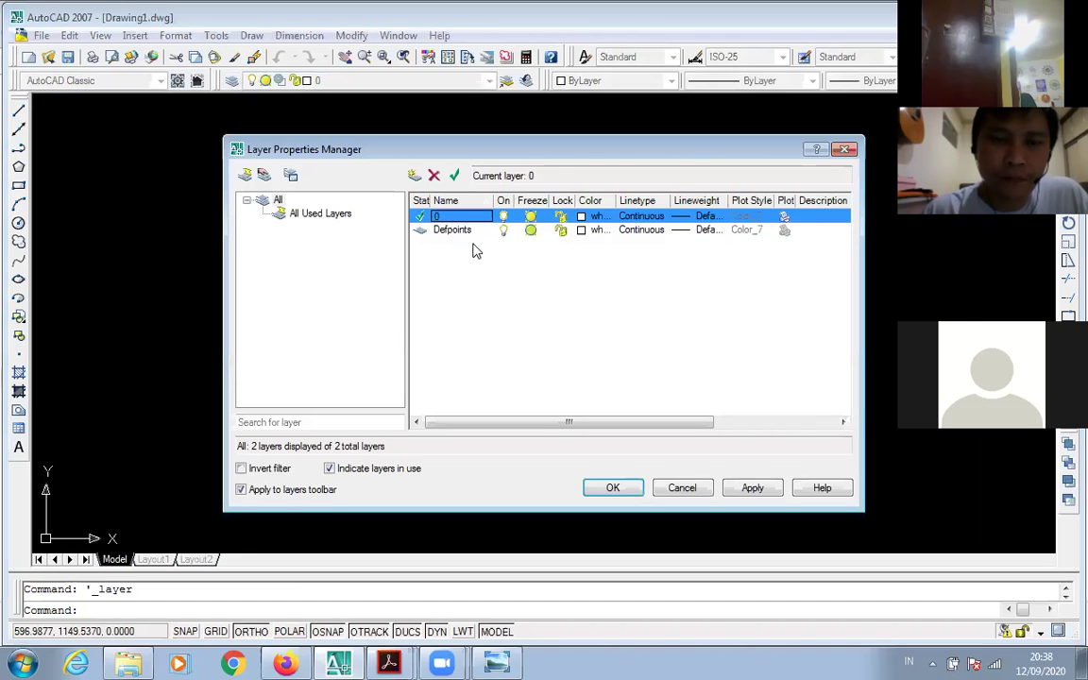
Step: Add a new layer named 'garis Tebal' and make it current
left_click(462, 234)
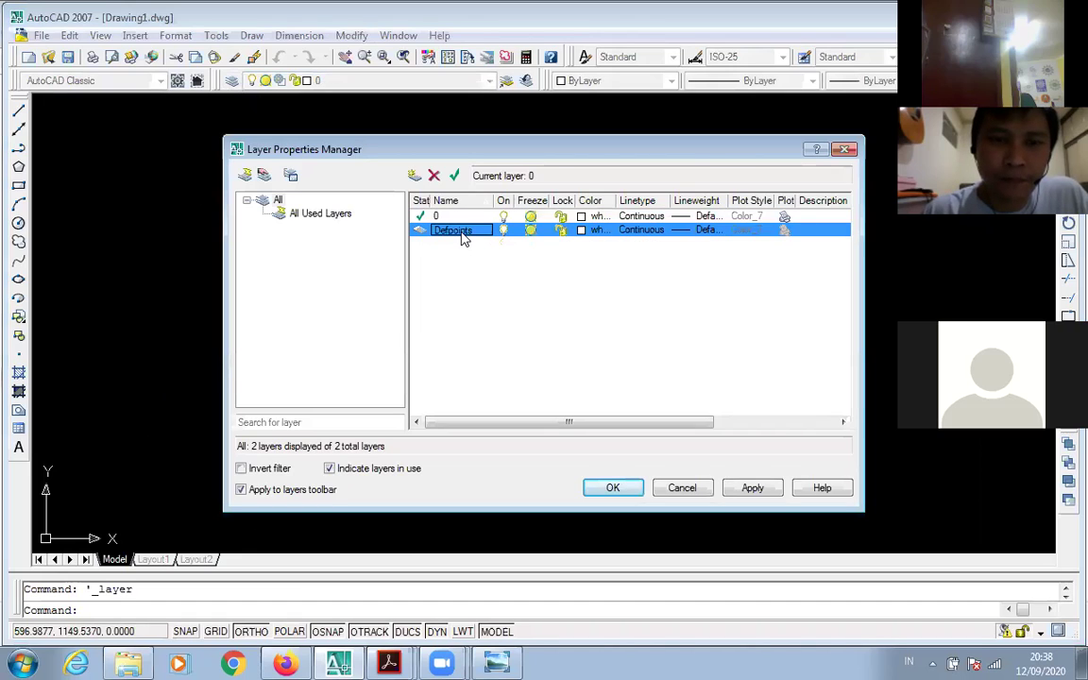
left_click(414, 175)
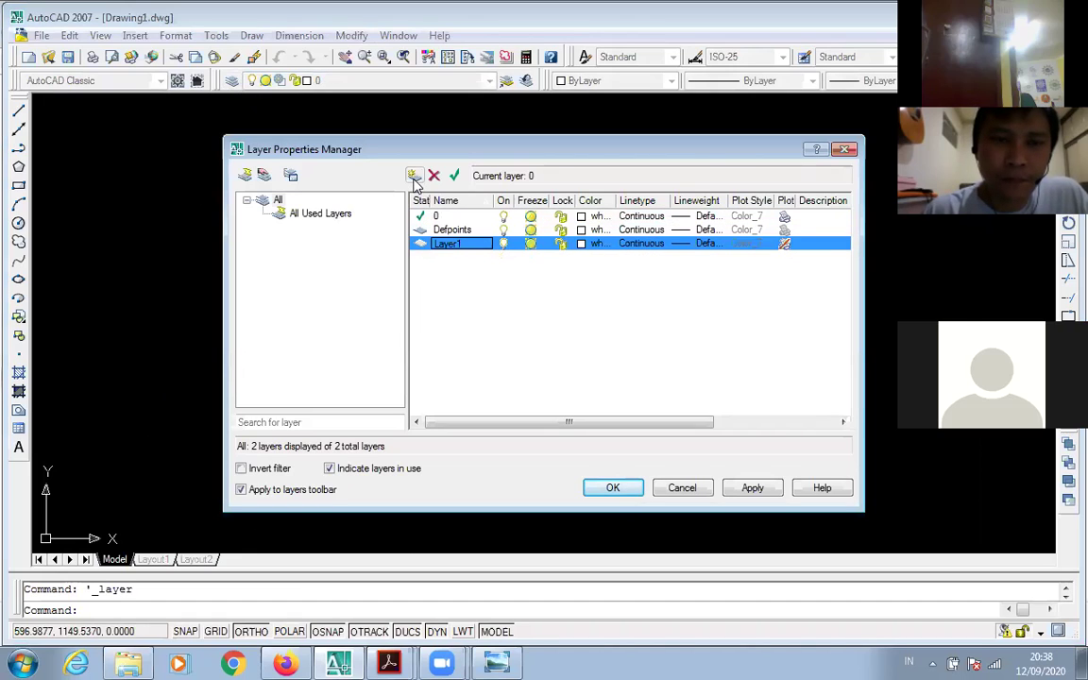
double_click(448, 245)
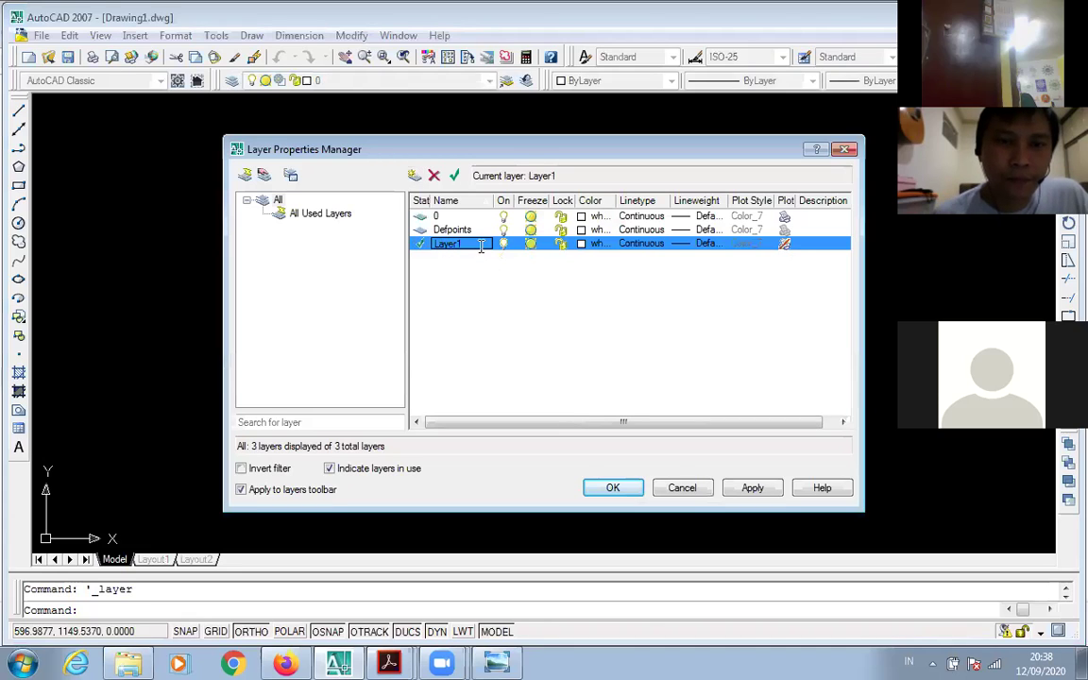
key("BackSpace")
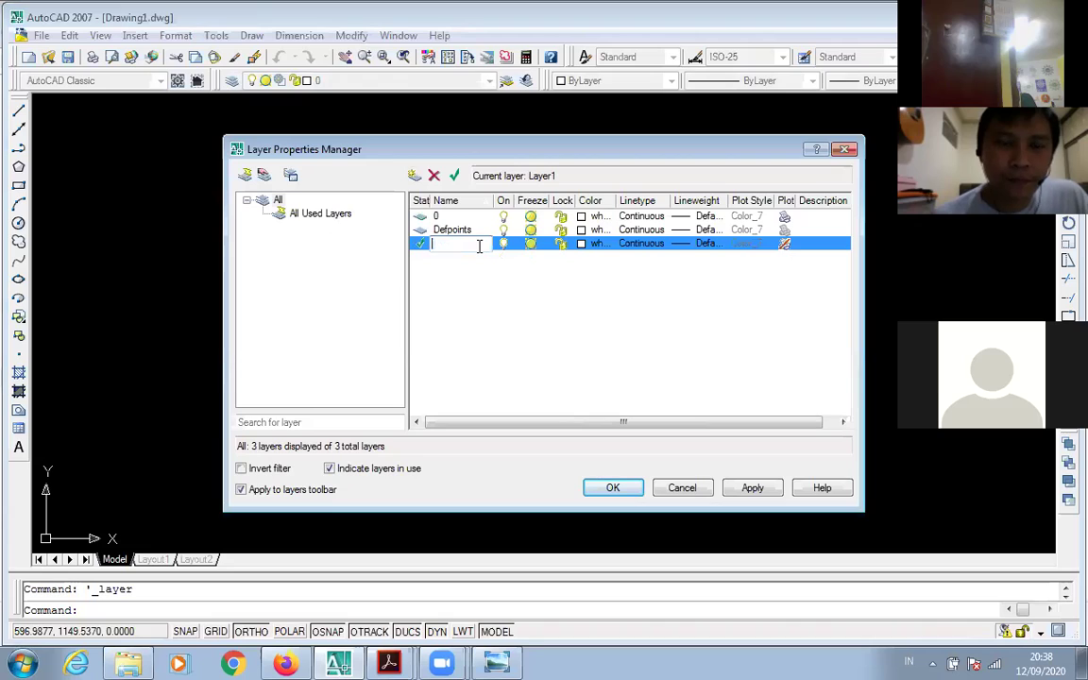
type("garis Tebal")
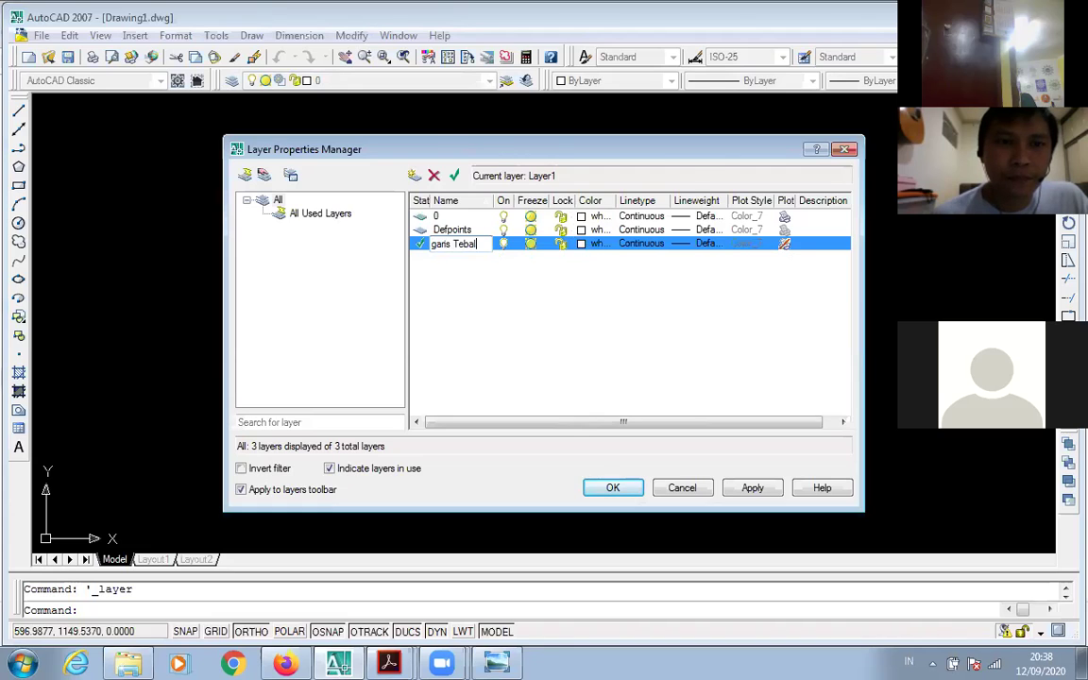
Step: Set the garis Tebal layer colour to red and its lineweight to 0.30 mm
left_click(595, 244)
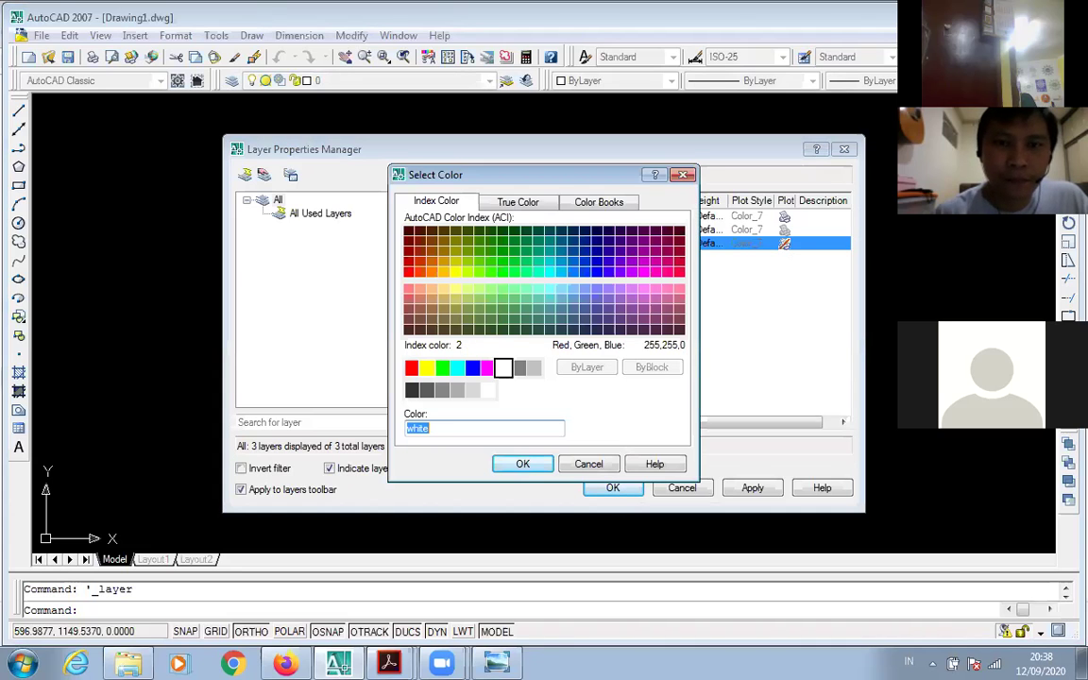
type("red")
key("Return")
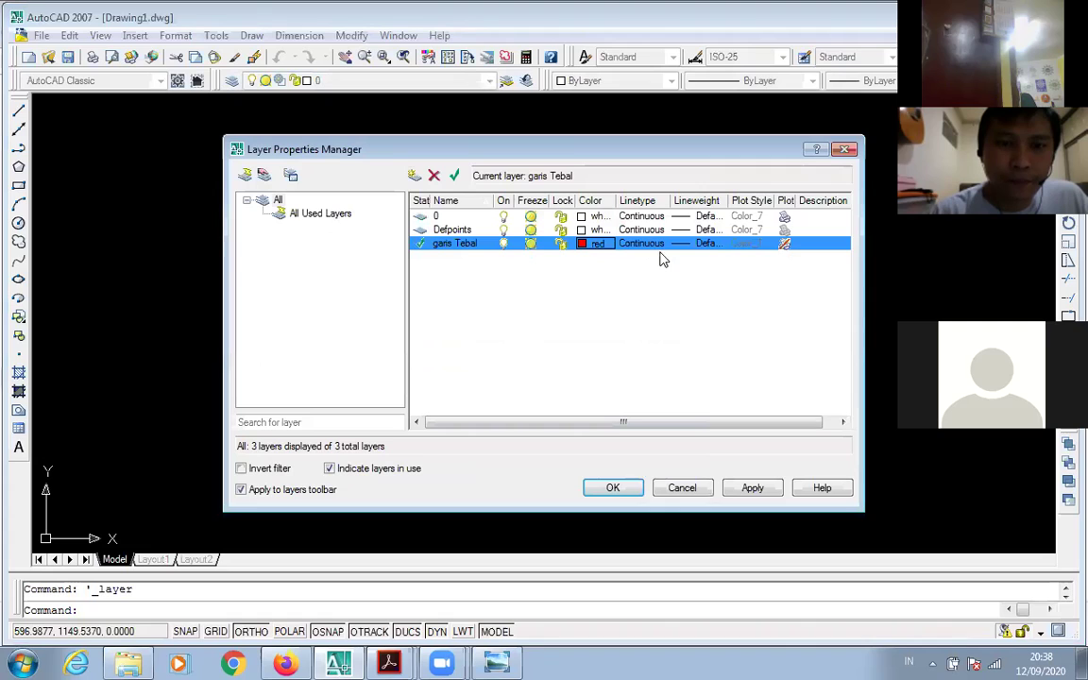
left_click(705, 247)
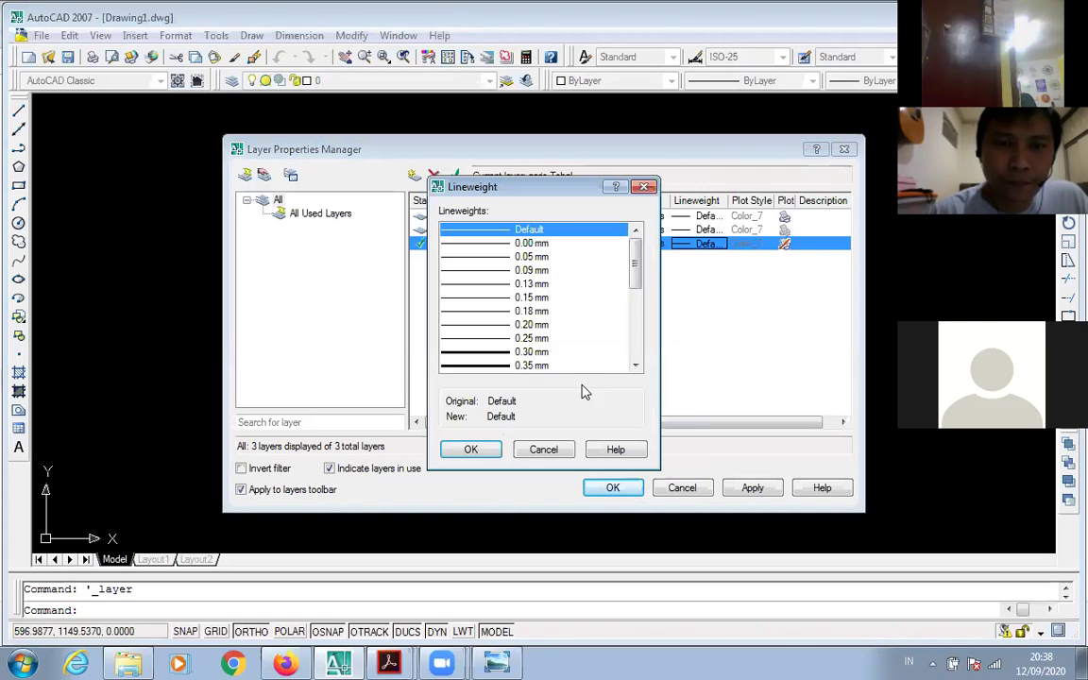
double_click(529, 351)
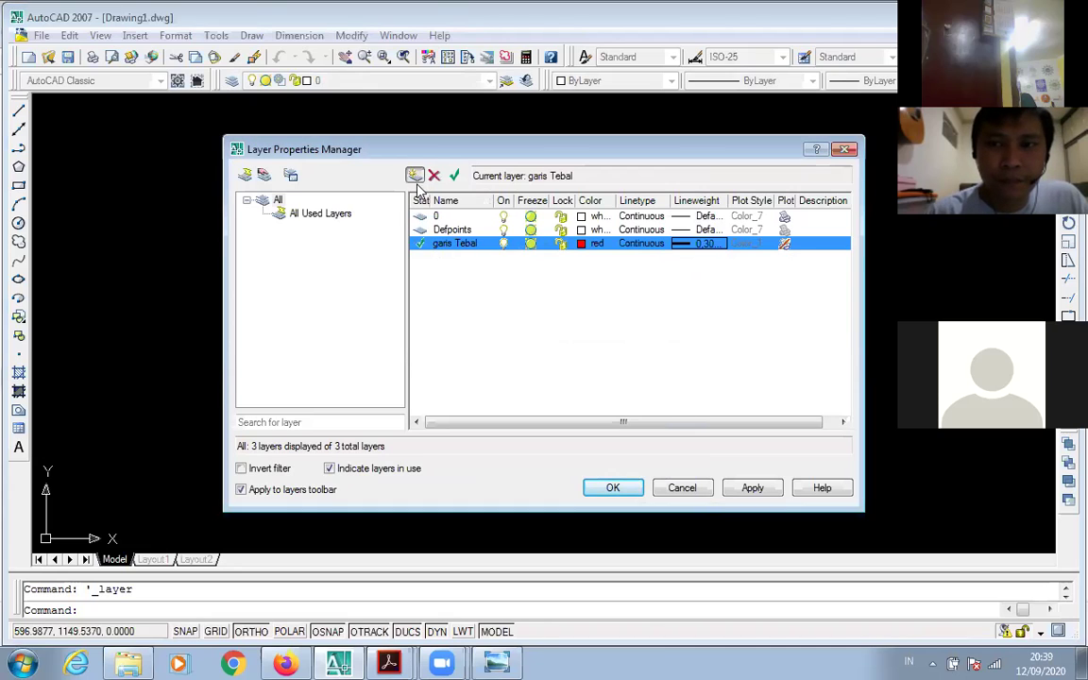
Step: Add another layer, make it current and name it 'garis tipis'
left_click(414, 176)
key("alt+c")
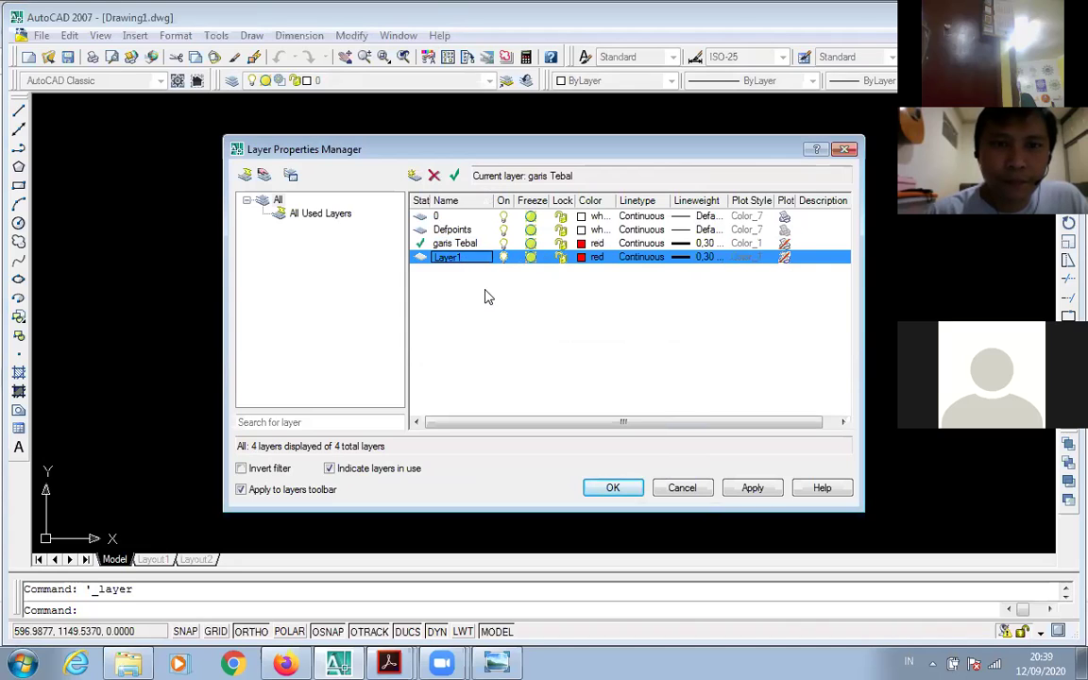
left_click(462, 263)
key("BackSpace")
type("ga")
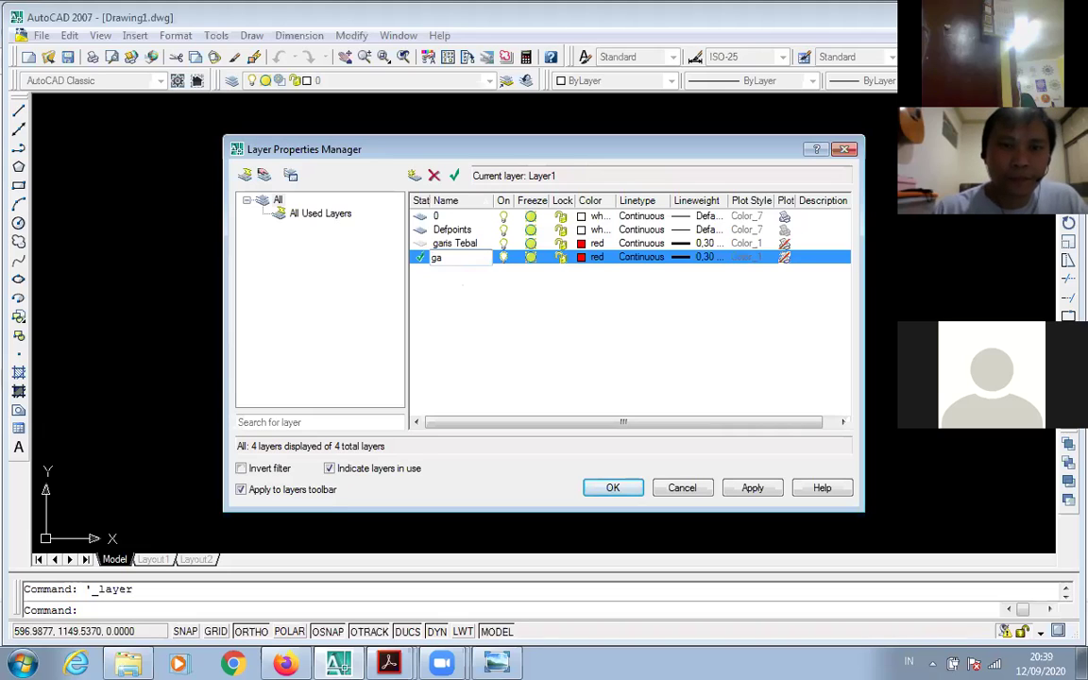
type("ris tipis")
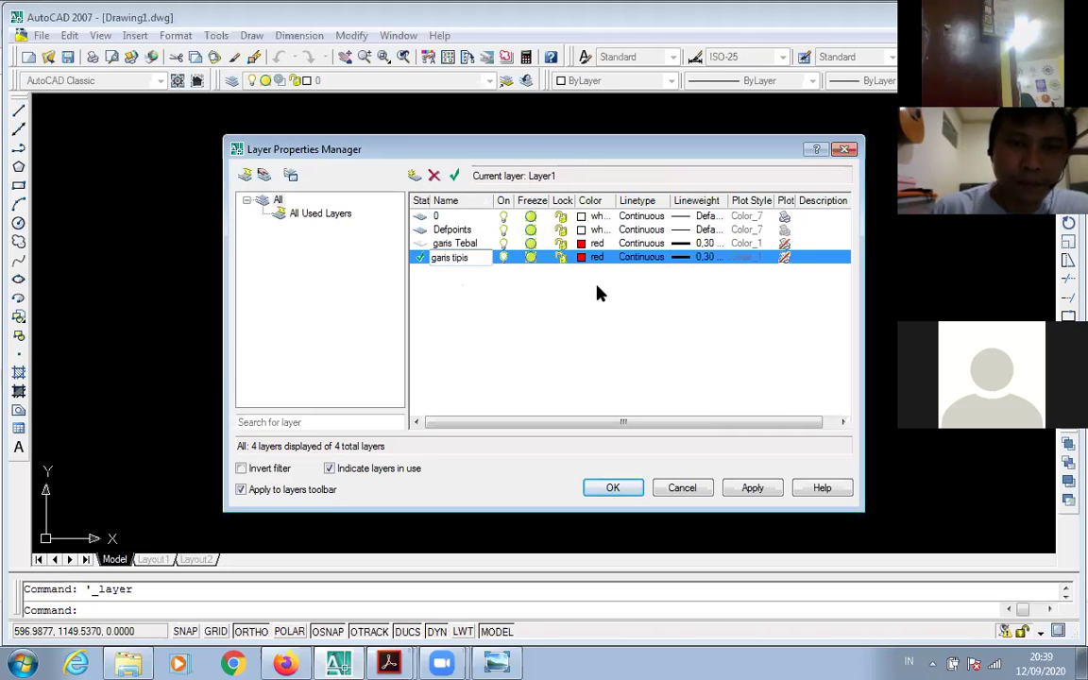
key("Return")
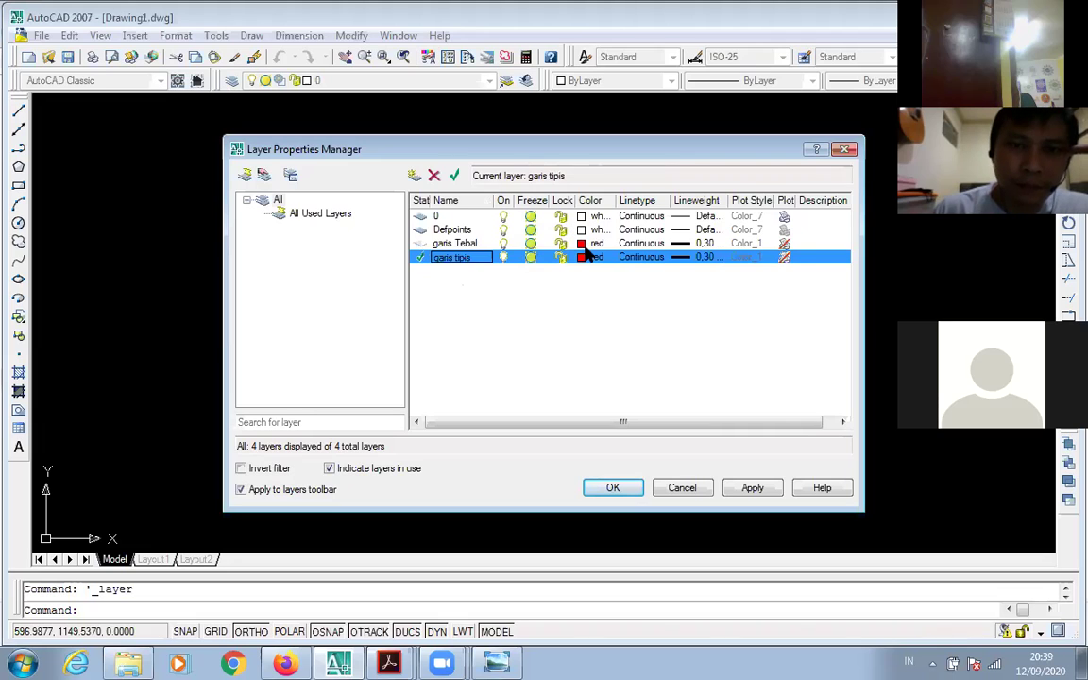
Step: Colour garis tipis green, leaving its linetype unchanged
left_click(593, 257)
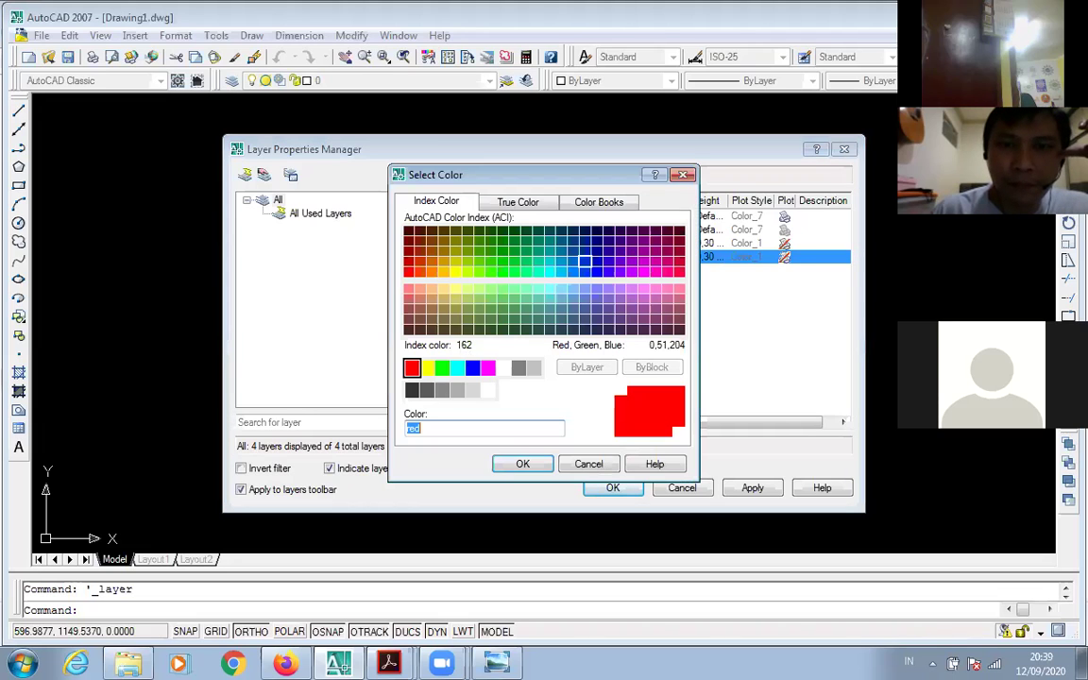
left_click(441, 368)
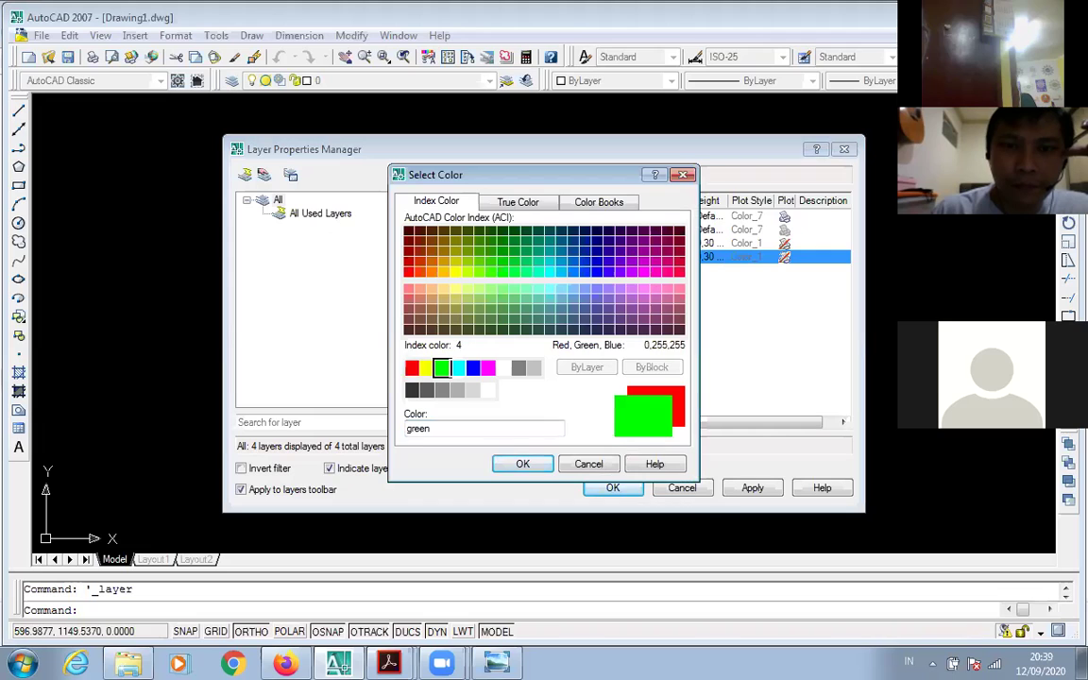
left_click(522, 464)
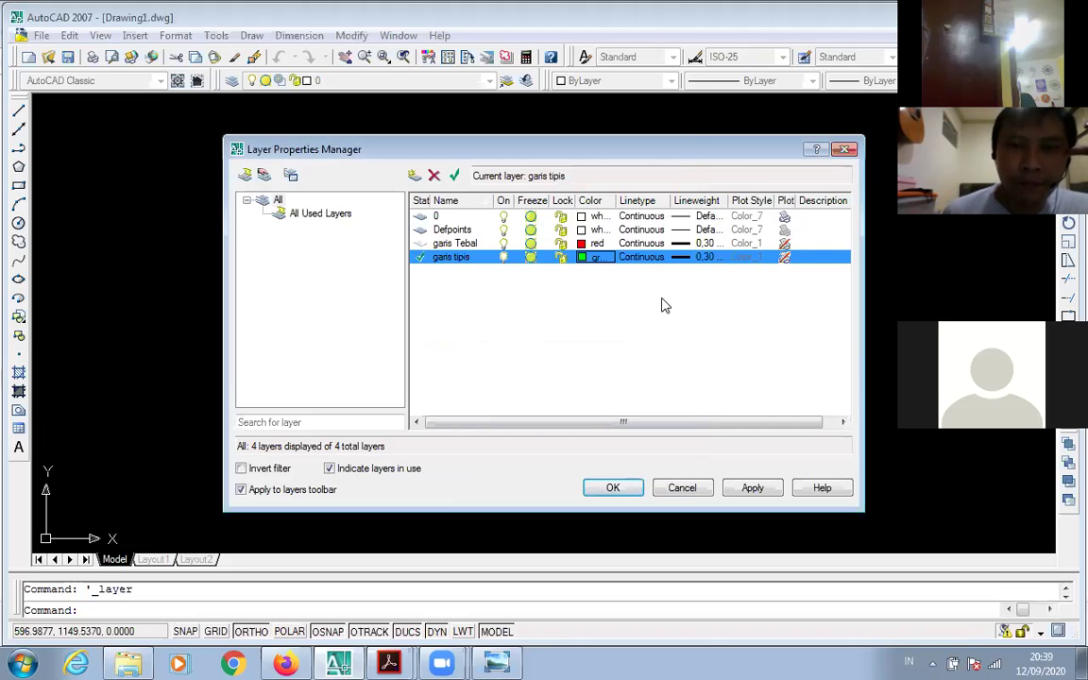
left_click(652, 257)
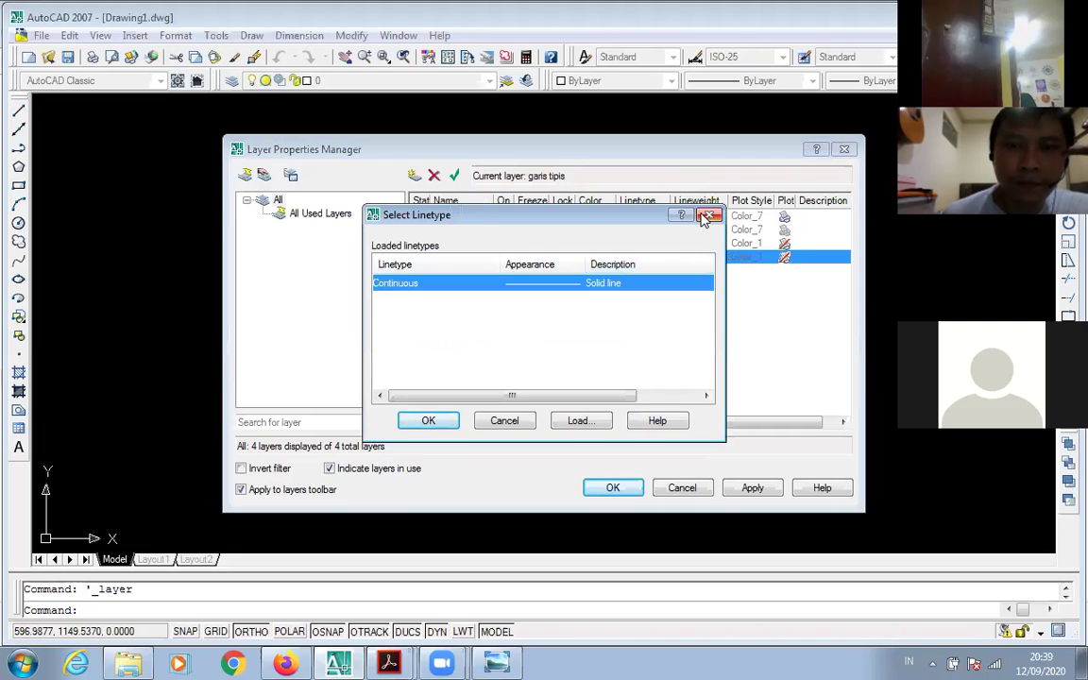
key("Escape")
Step: Try several lineweights for garis tipis (0.00, 0.15, 0.13 mm), settling on 0.00 mm
left_click(704, 257)
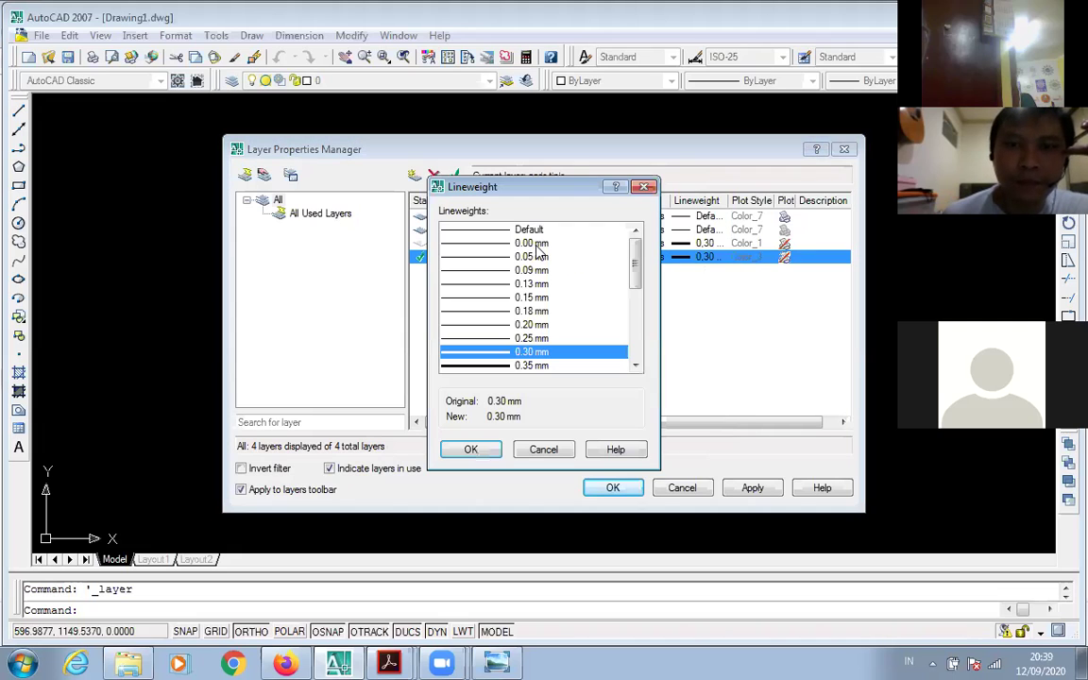
left_click(531, 243)
key("Escape")
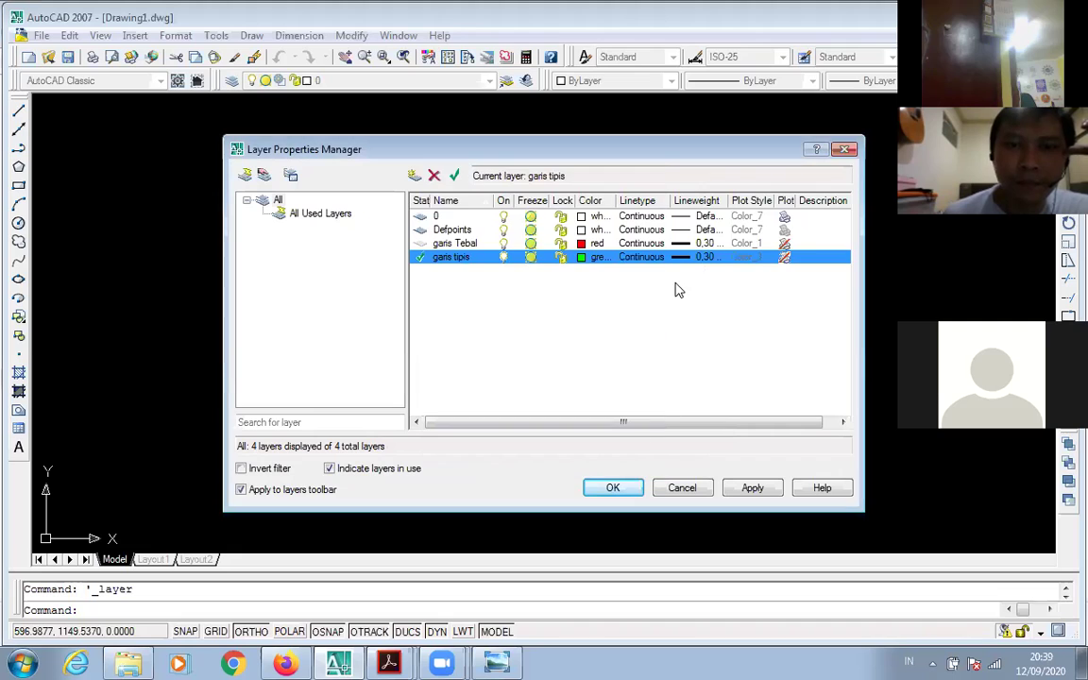
left_click(709, 258)
left_click(531, 244)
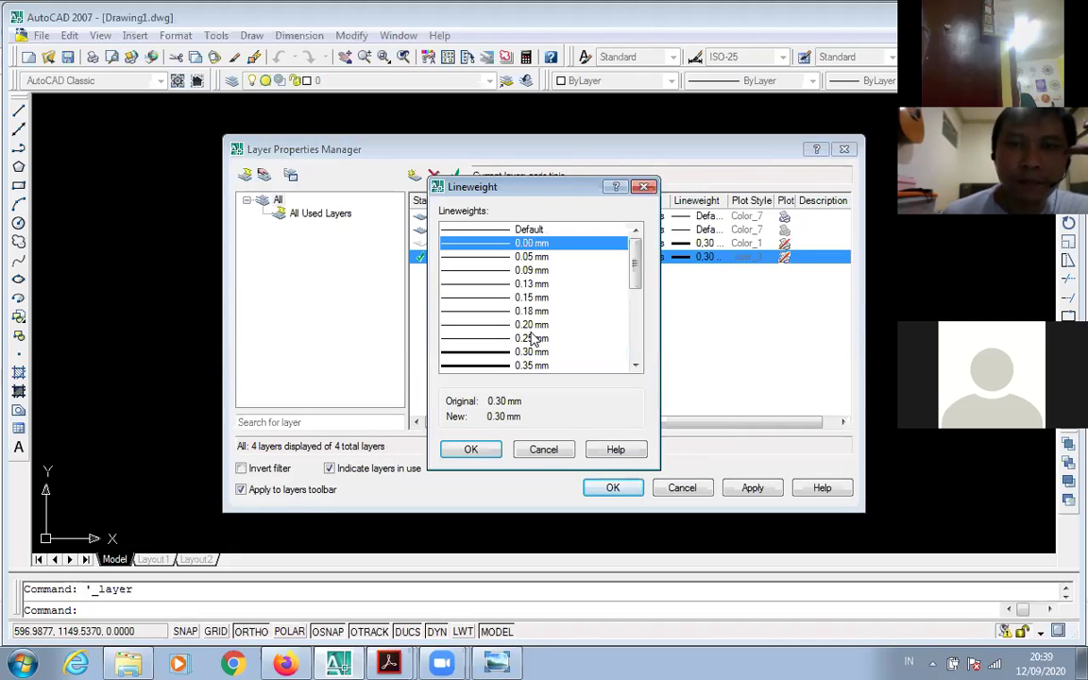
key("Escape")
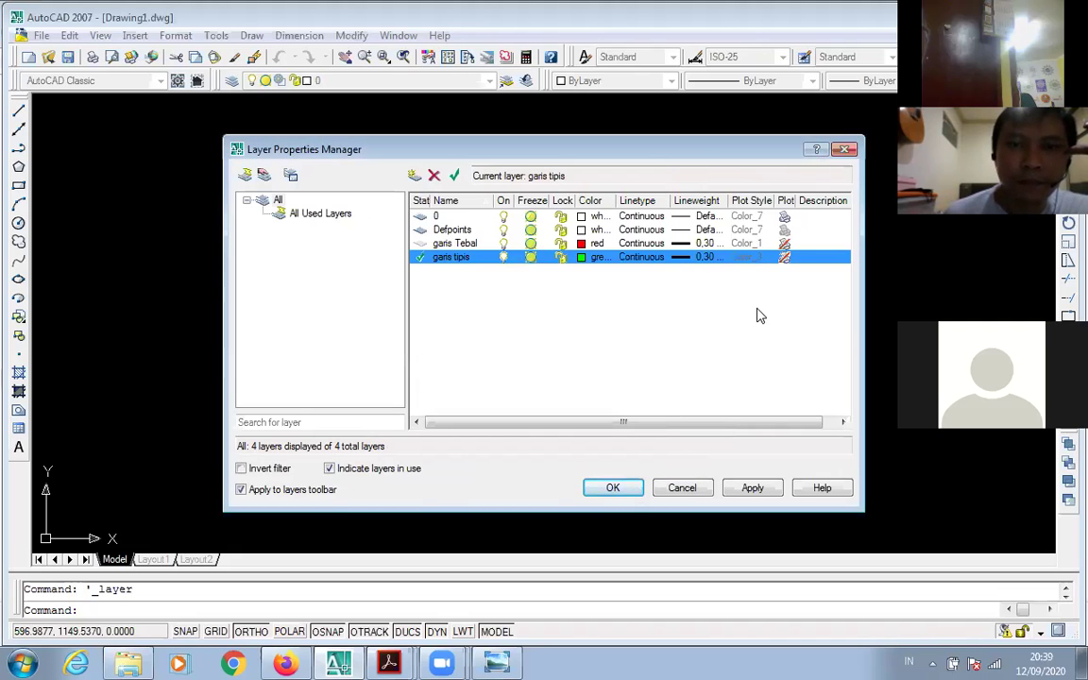
left_click(692, 258)
left_click(692, 260)
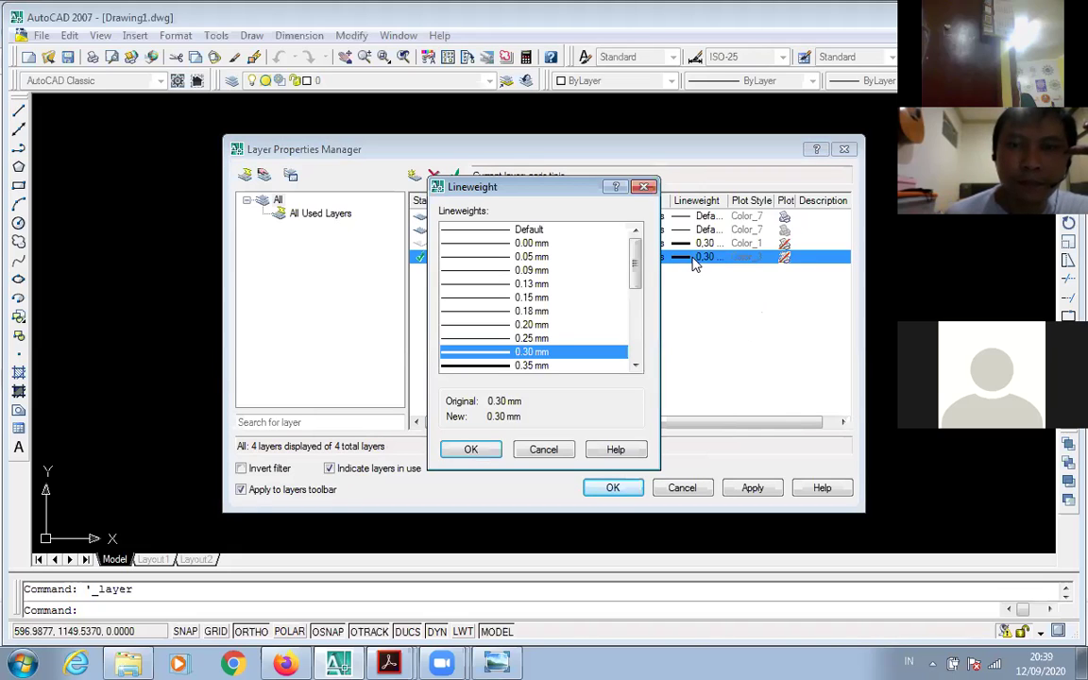
left_click(533, 297)
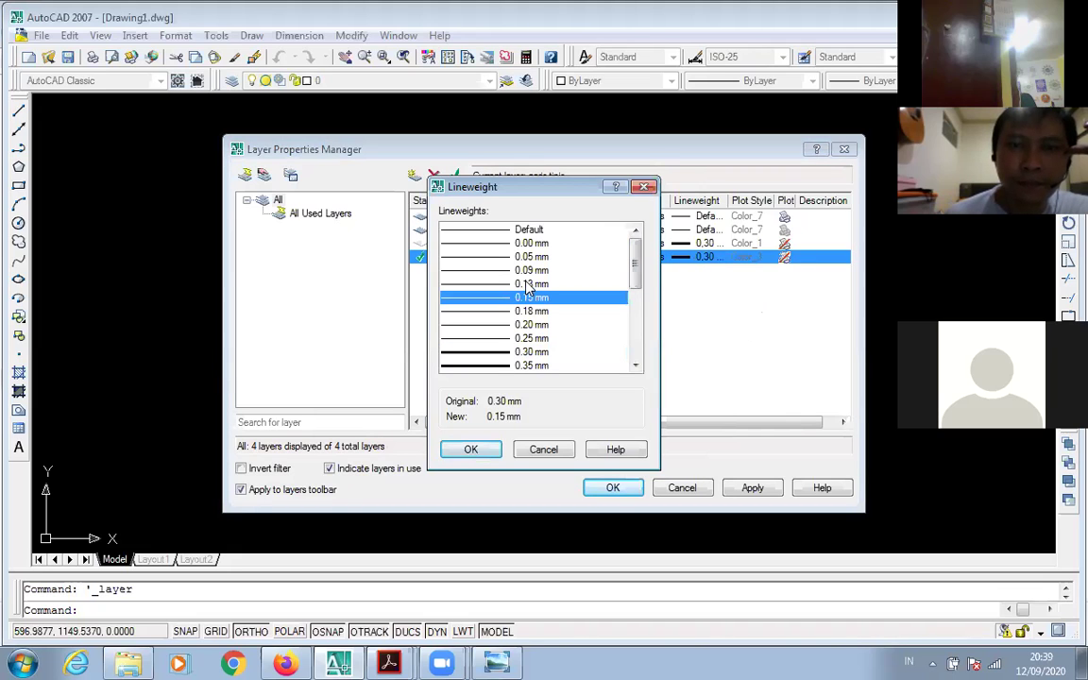
key("Up")
left_click(524, 255)
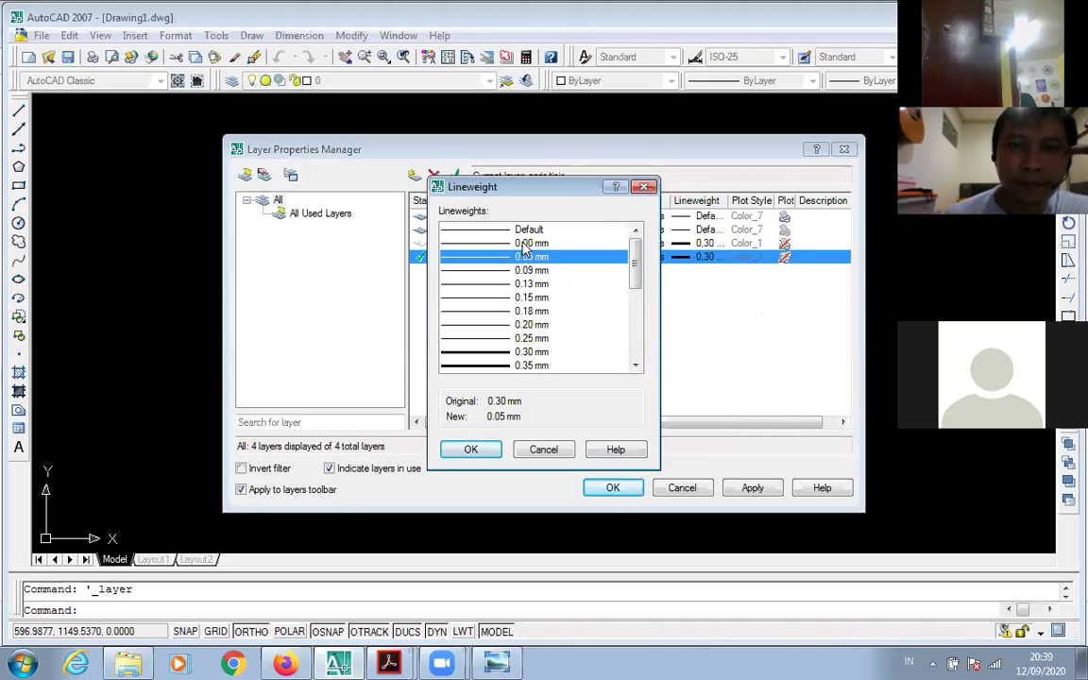
key("Up")
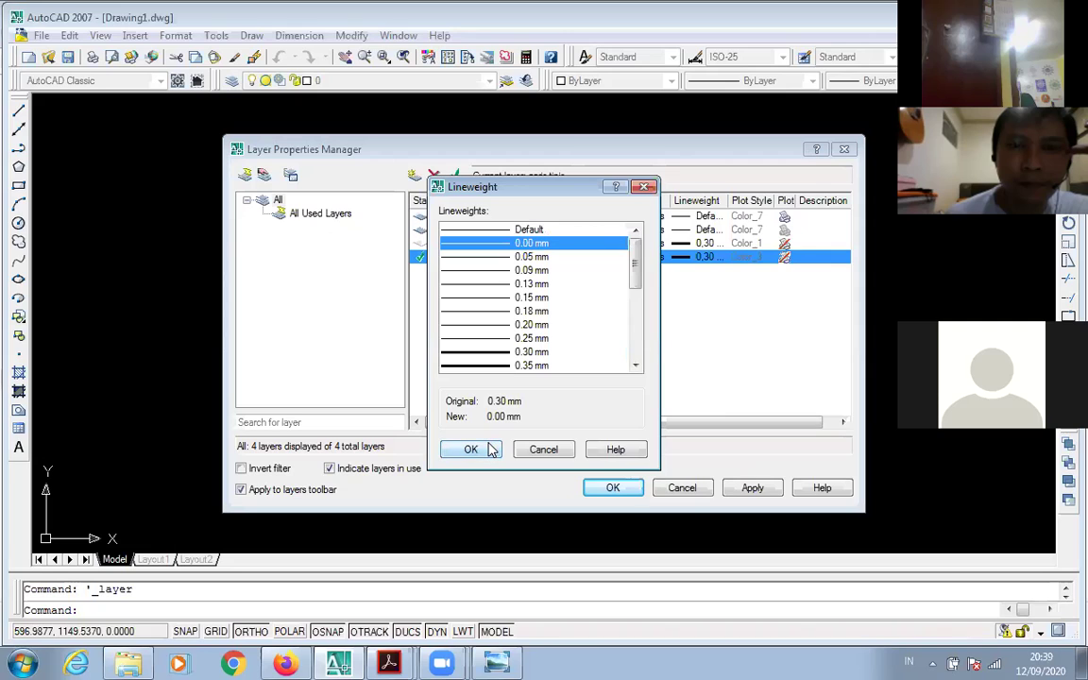
left_click(490, 450)
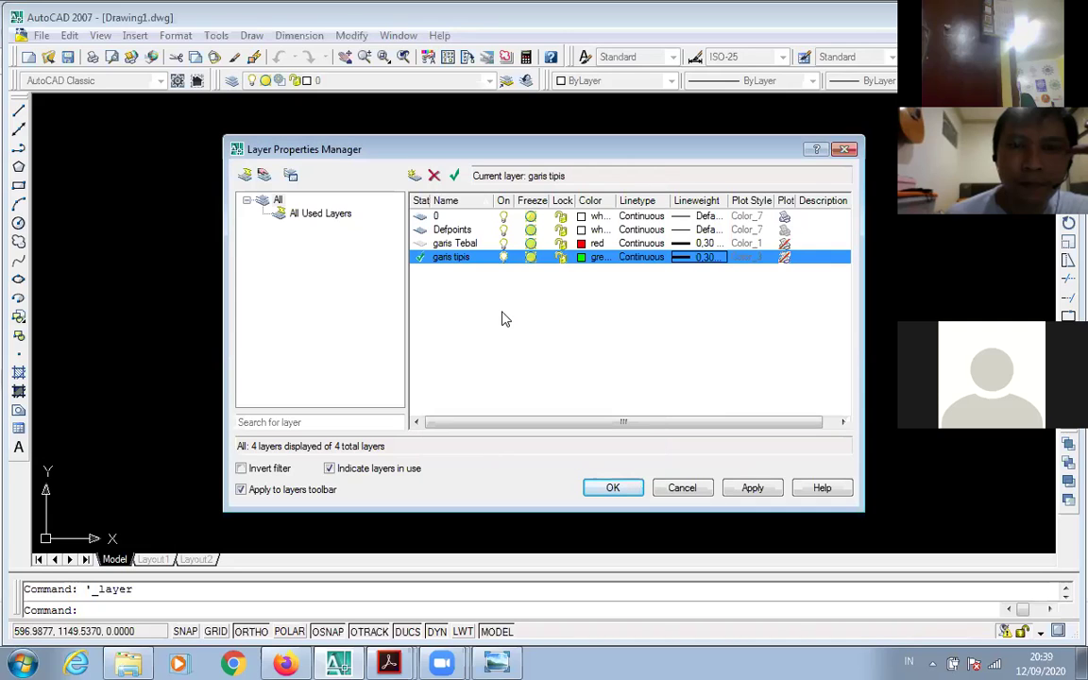
Step: Change the garis tipis colour to grey, colour 8
left_click(691, 268)
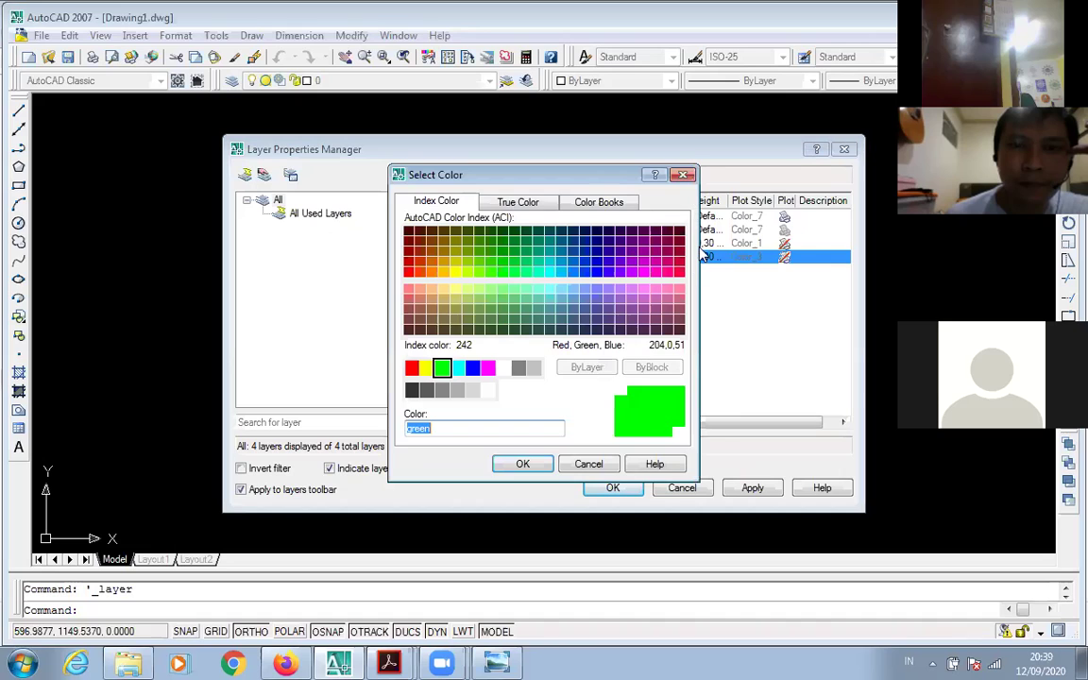
left_click(518, 368)
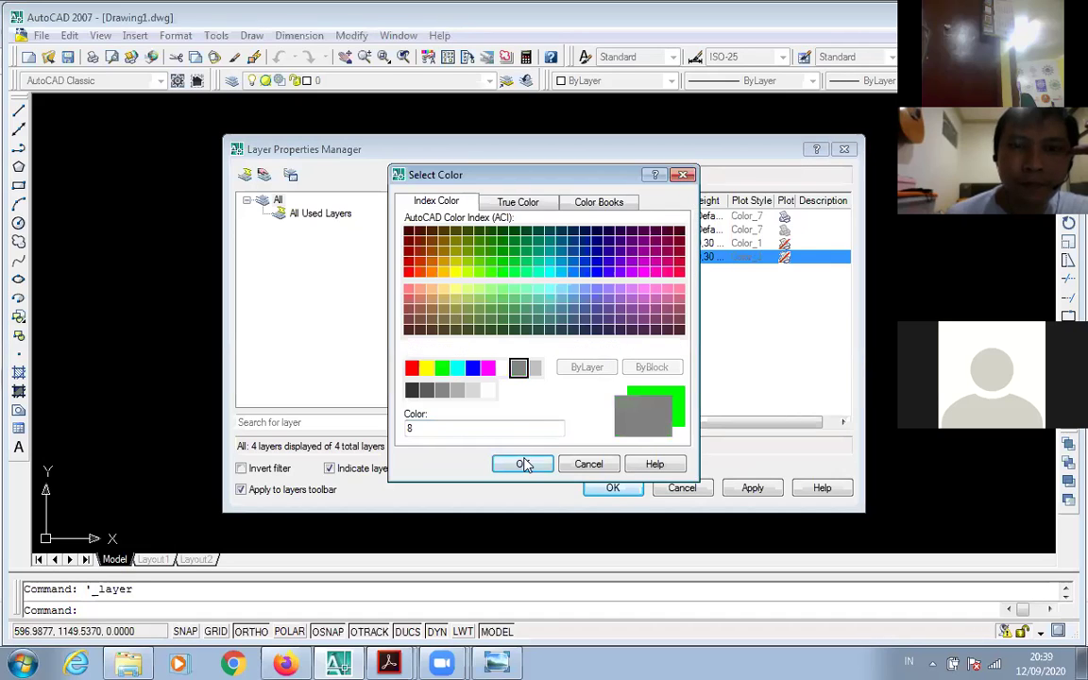
key("Return")
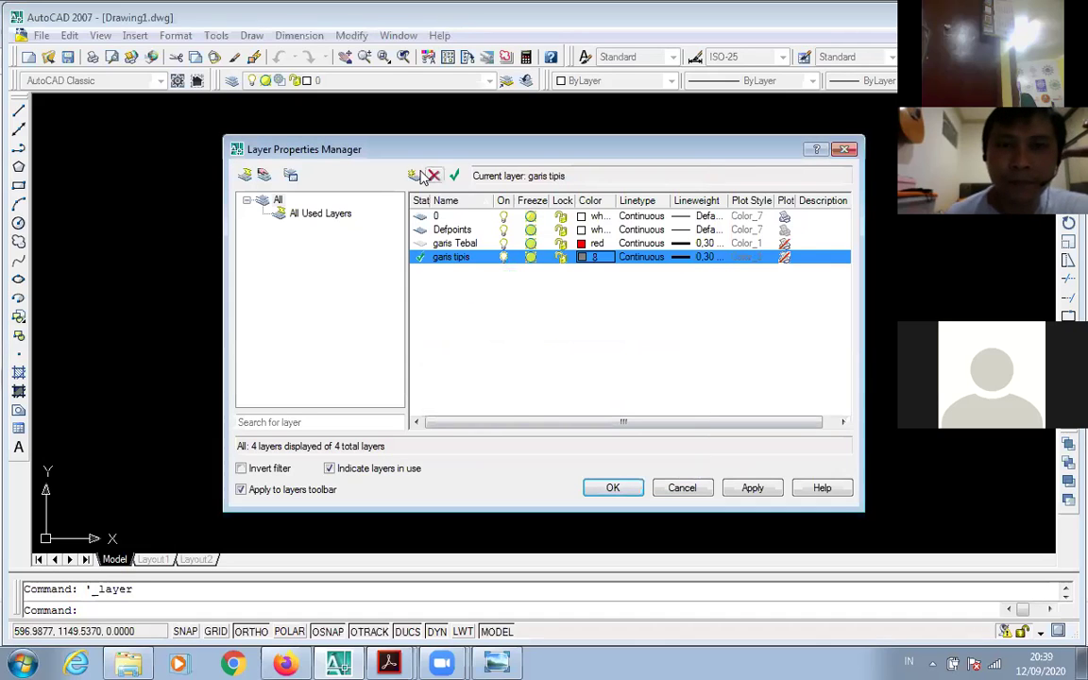
Step: Add a new current layer and rename it 'garis sumbu'
left_click(420, 178)
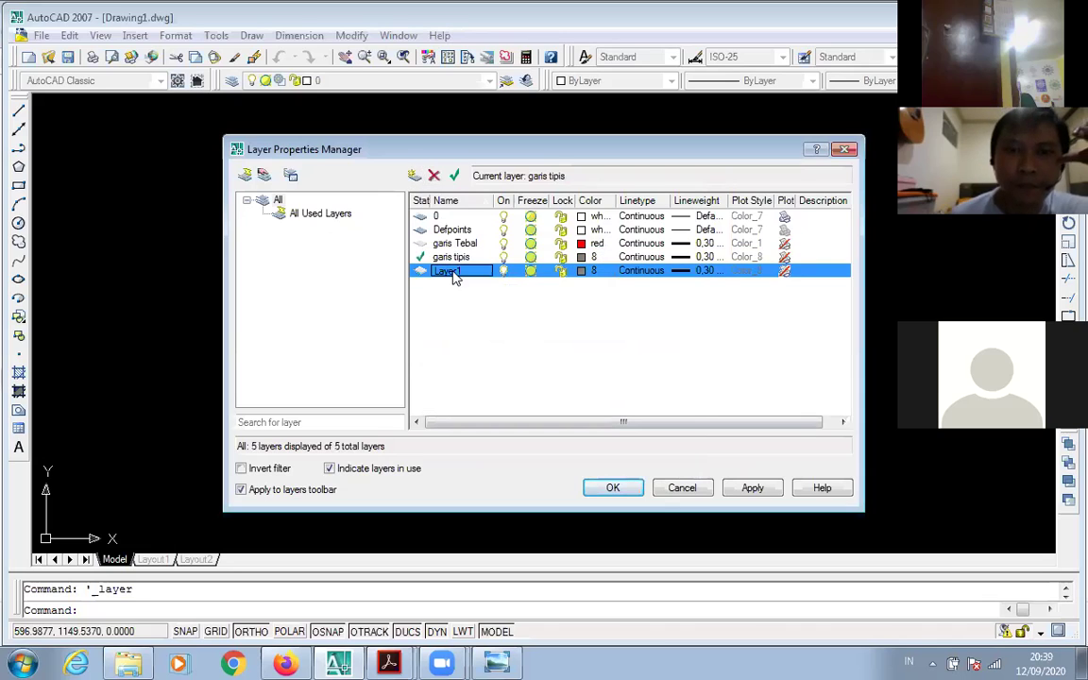
key("alt+c")
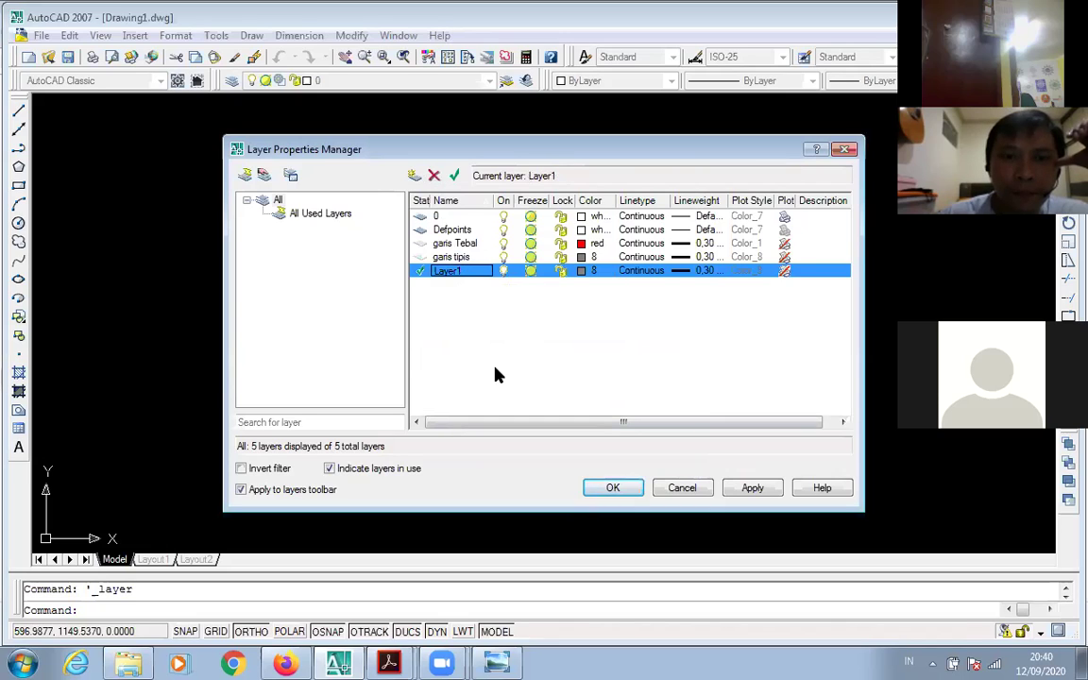
left_click(444, 259)
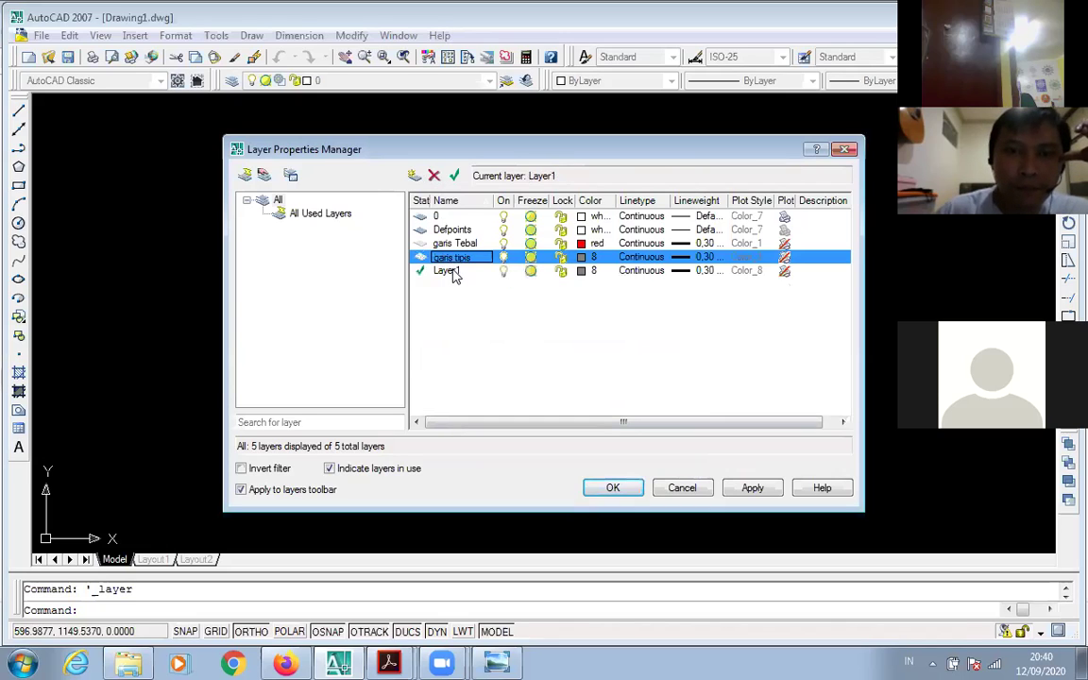
left_click(451, 271)
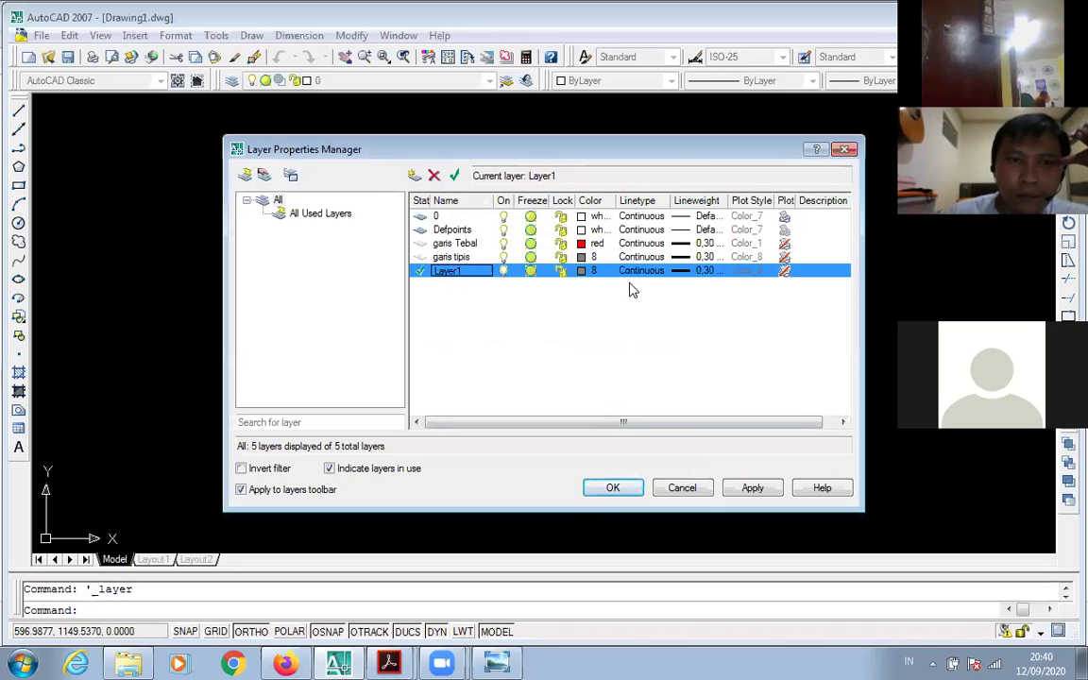
key("BackSpace")
type("garis sumbu")
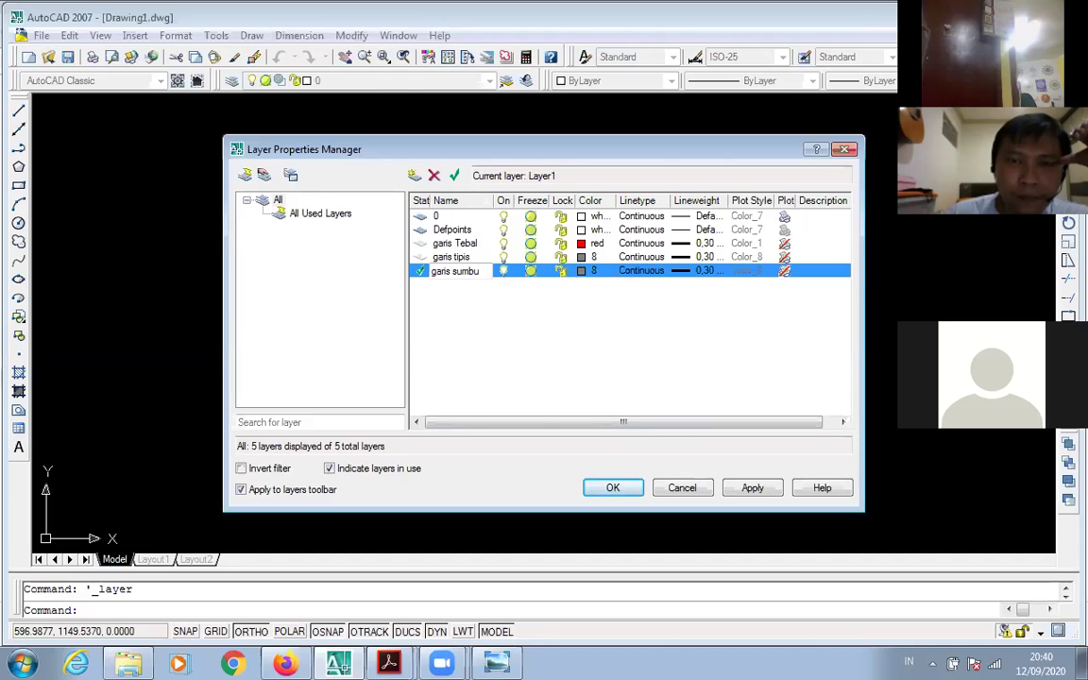
Step: Colour the garis sumbu layer green
left_click(593, 270)
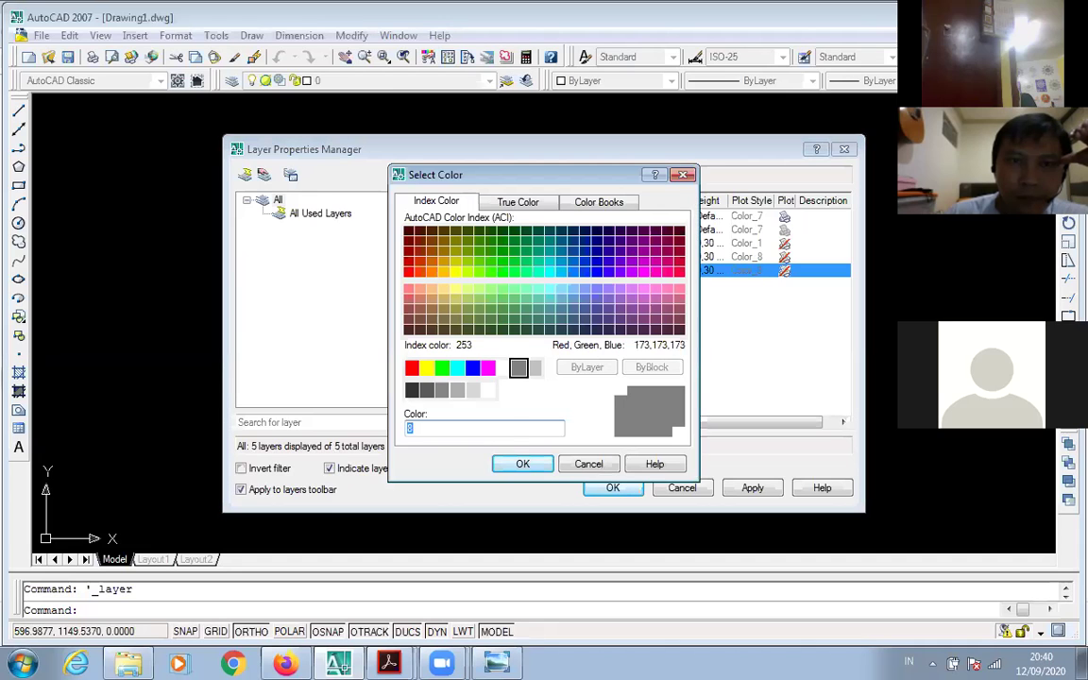
left_click(457, 390)
left_click(441, 367)
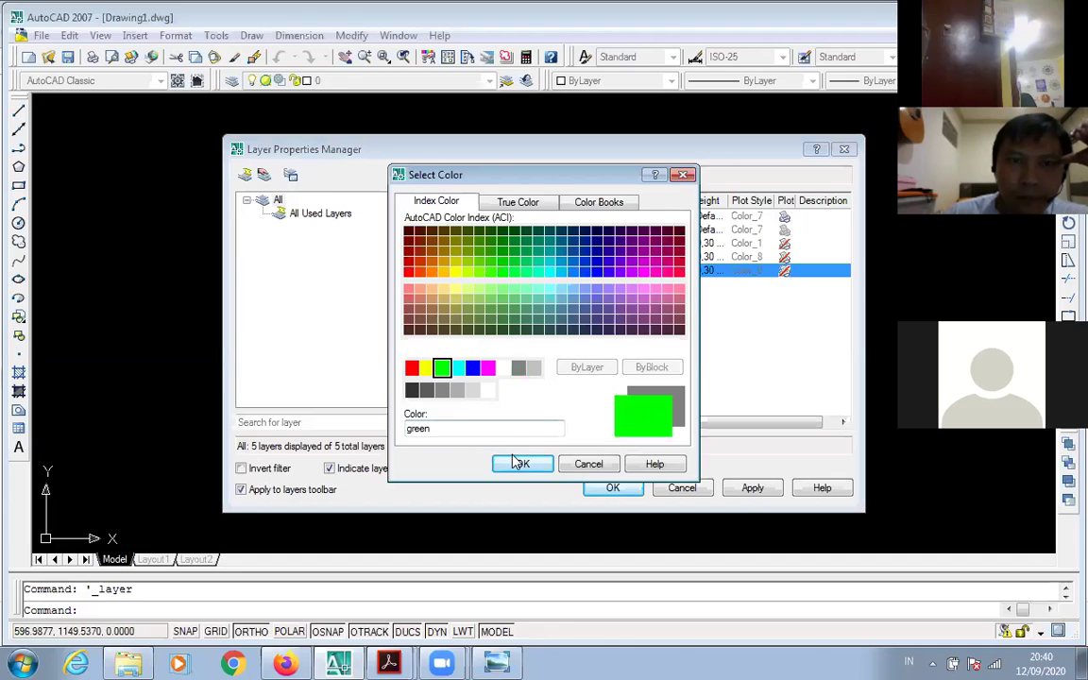
left_click(520, 462)
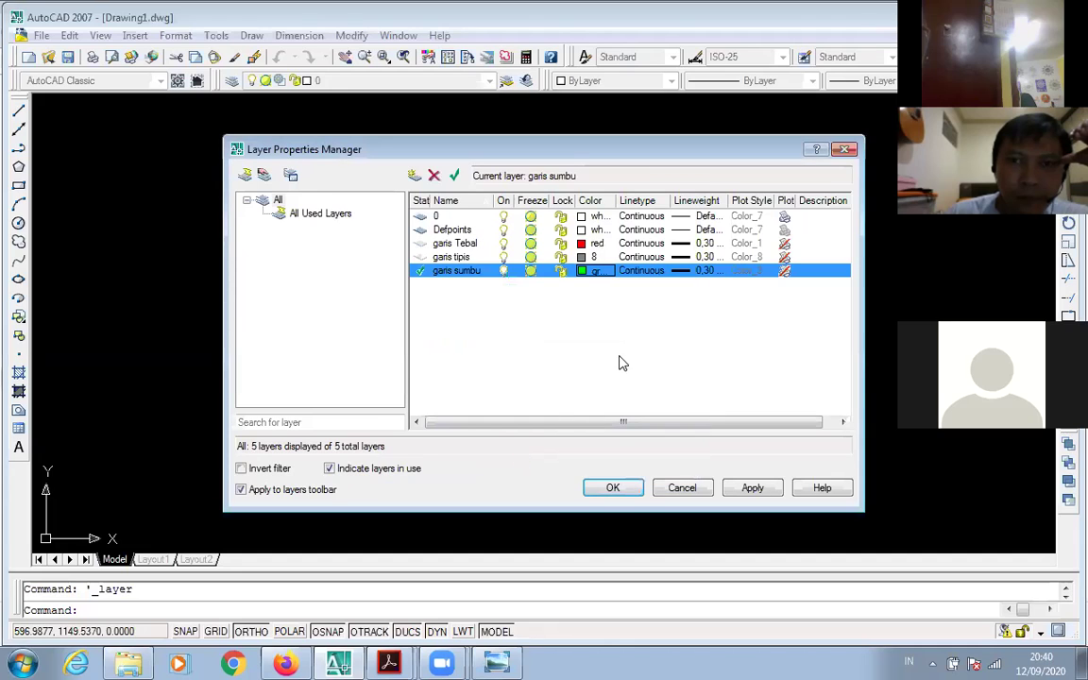
Step: Load the DASHDOT2 linetype and assign it to the garis sumbu layer
left_click(662, 272)
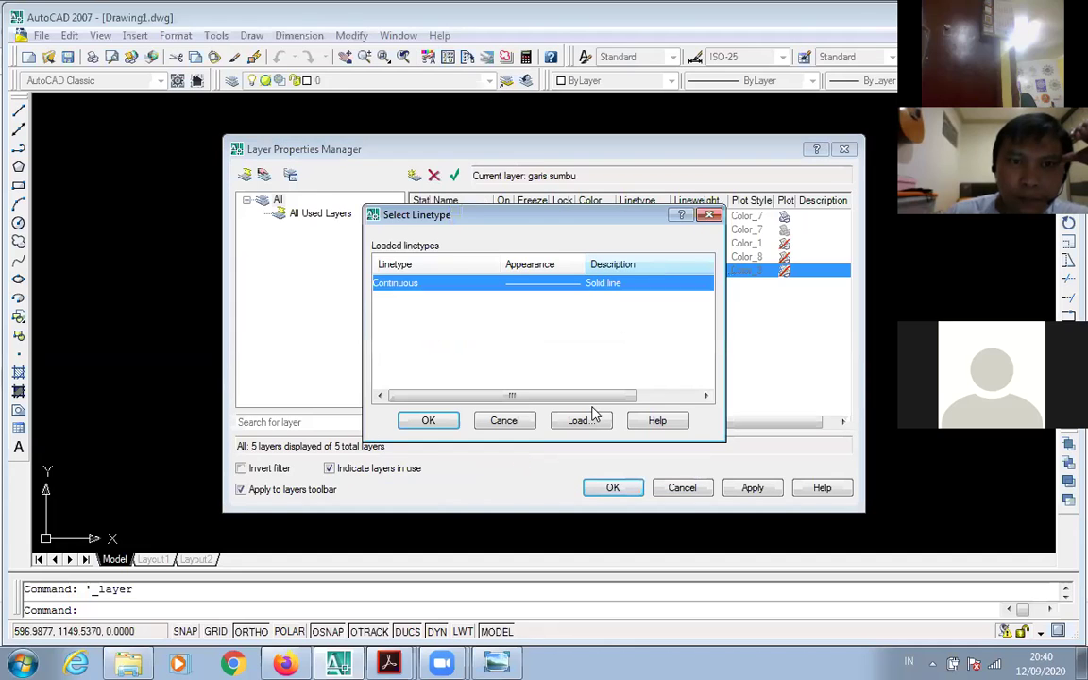
left_click(447, 423)
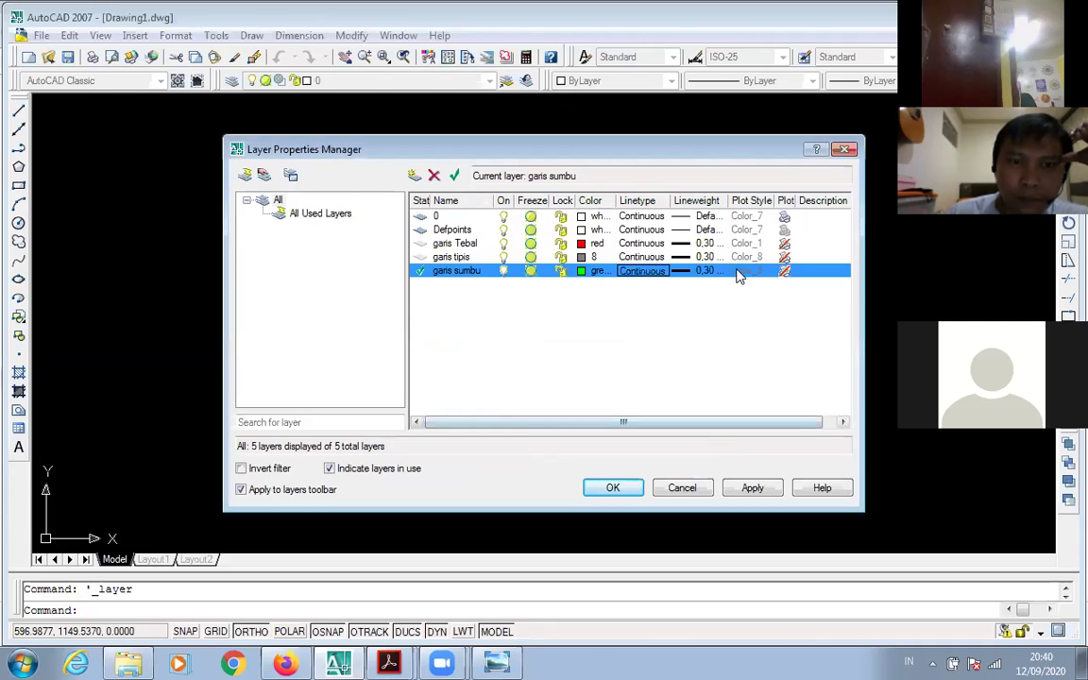
left_click(640, 273)
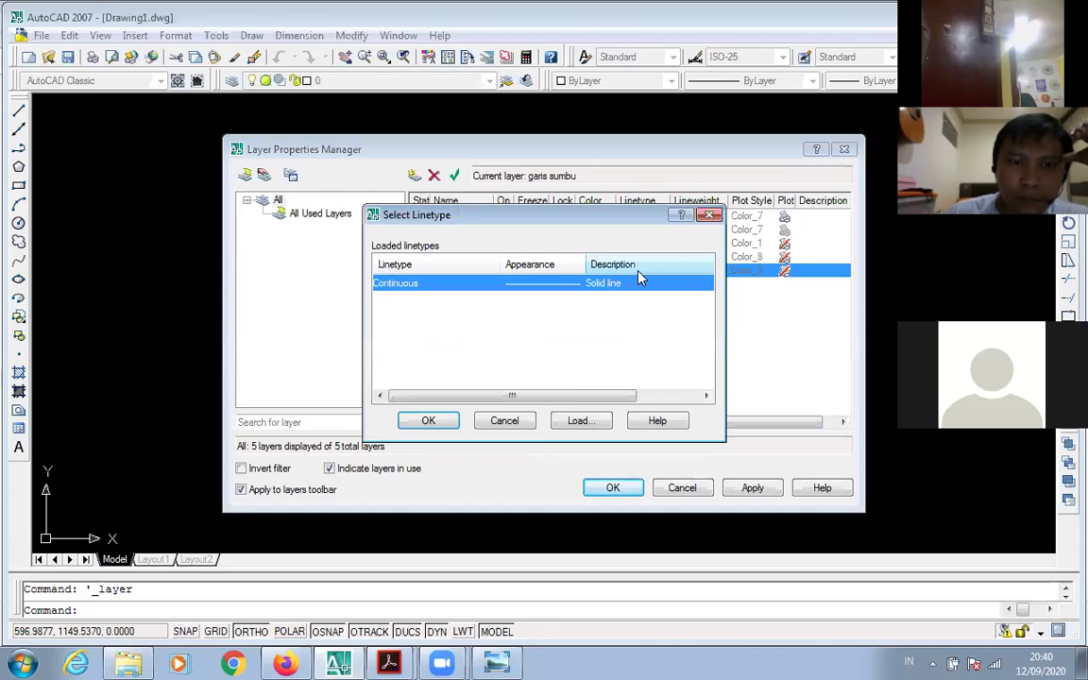
left_click(582, 423)
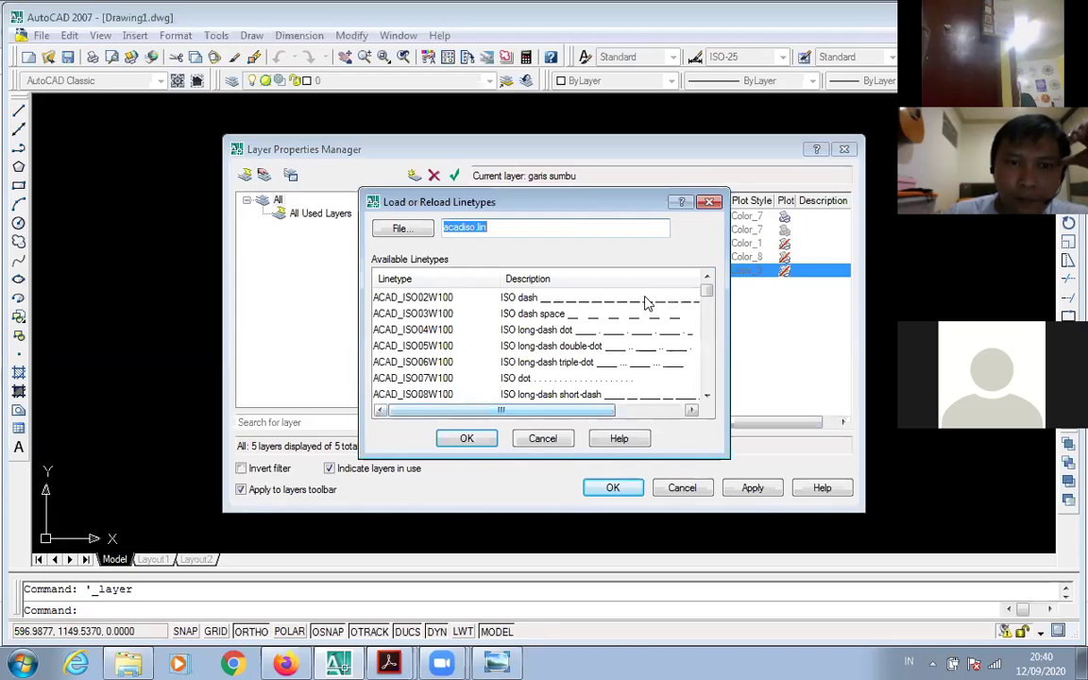
left_click_drag(706, 287, 709, 307)
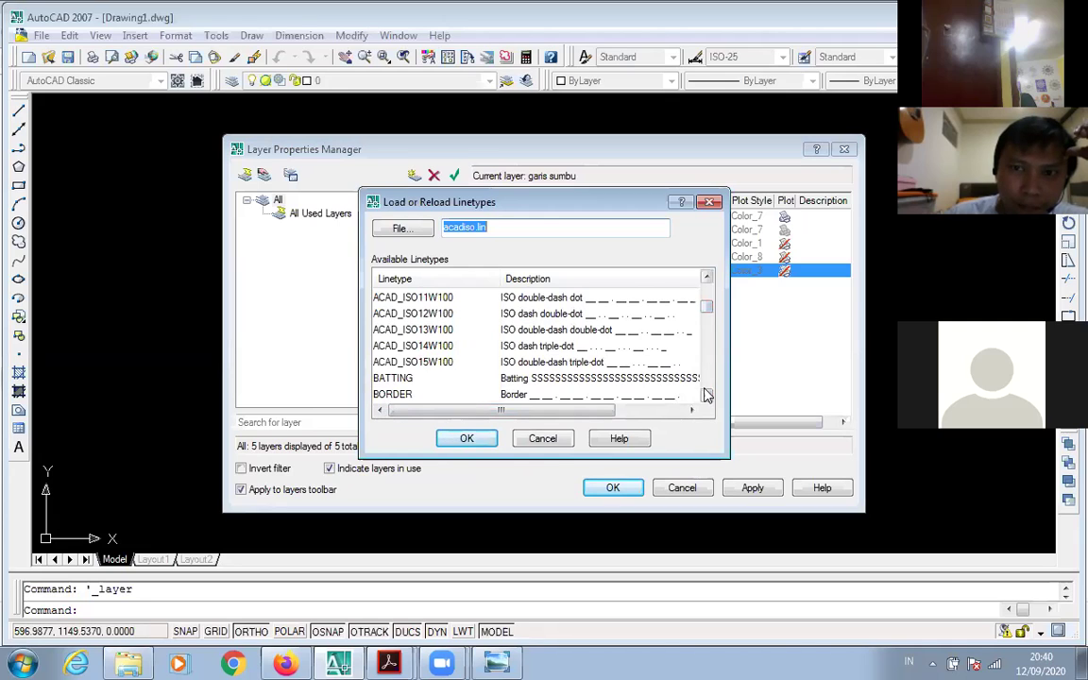
scroll(707, 394, "down", 2)
scroll(707, 395, "down", 2)
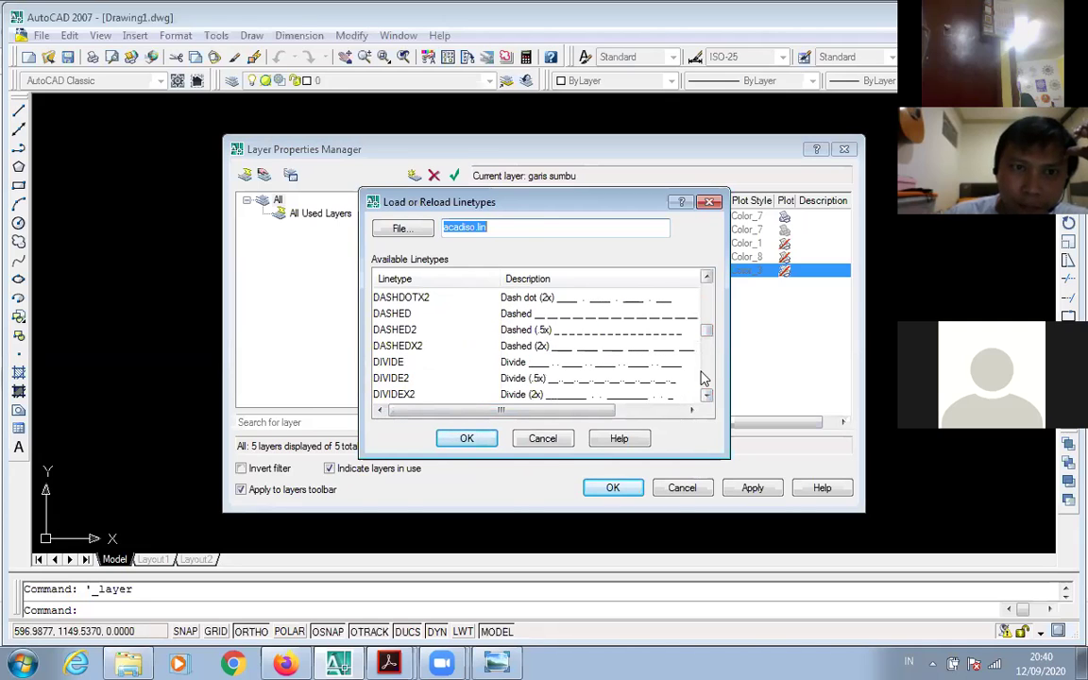
left_click(706, 277)
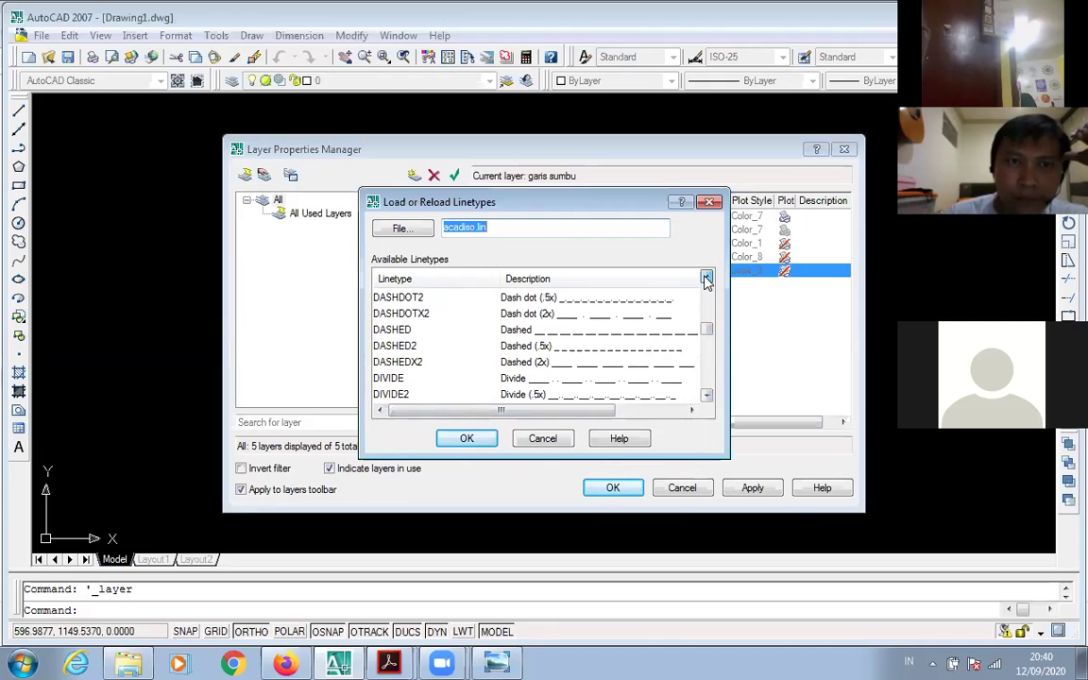
left_click(706, 276)
left_click(399, 313)
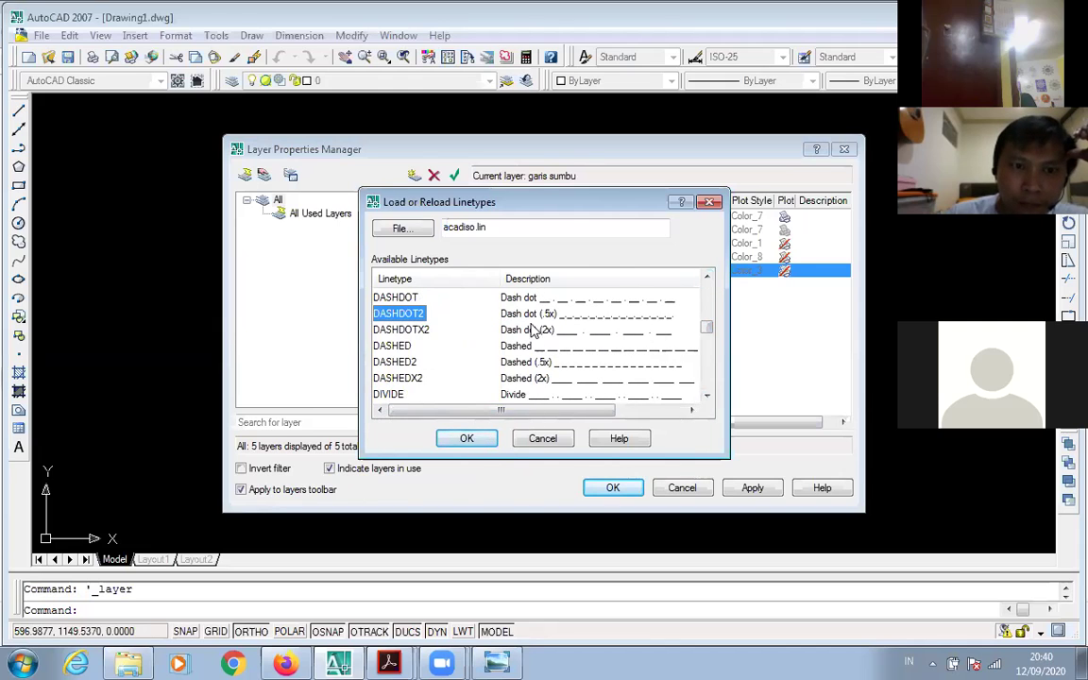
key("Return")
left_click(585, 300)
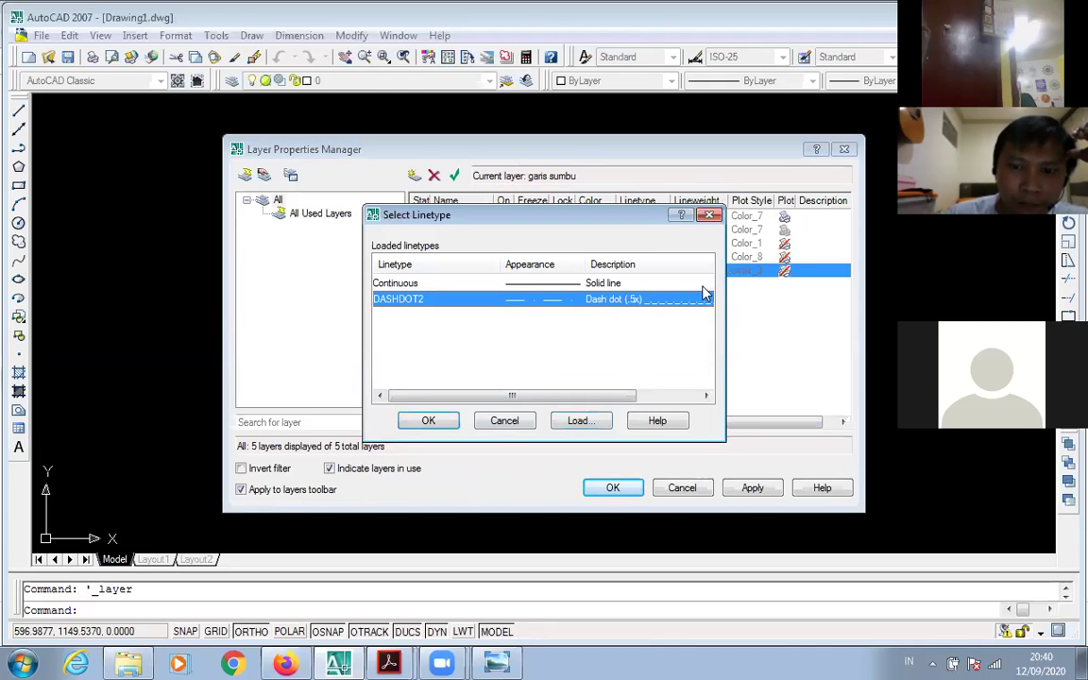
double_click(704, 296)
left_click(713, 274)
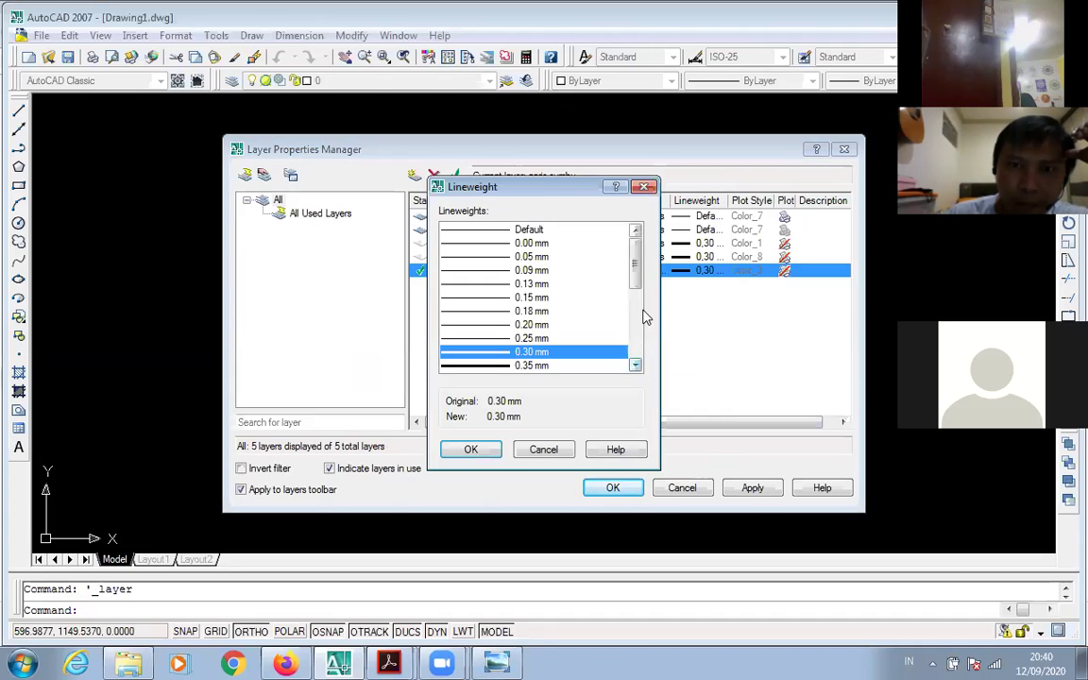
Step: Try several lineweights for garis sumbu (0.18, 0.15, 0.35, 0.00 mm) without settling
left_click(598, 313)
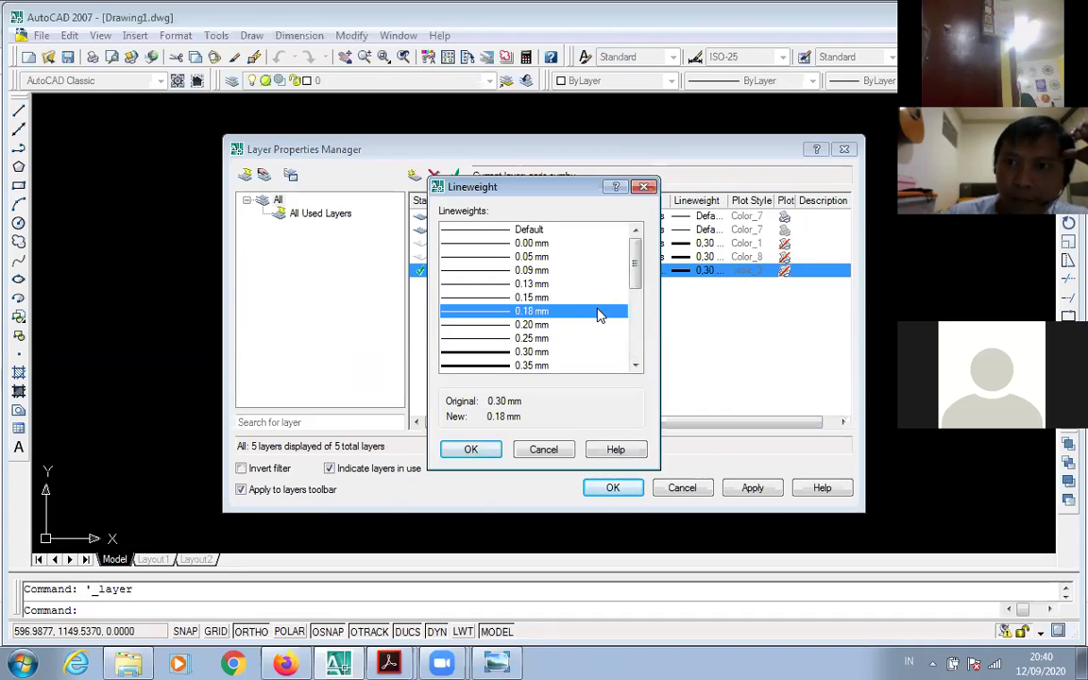
key("Up")
key("Escape")
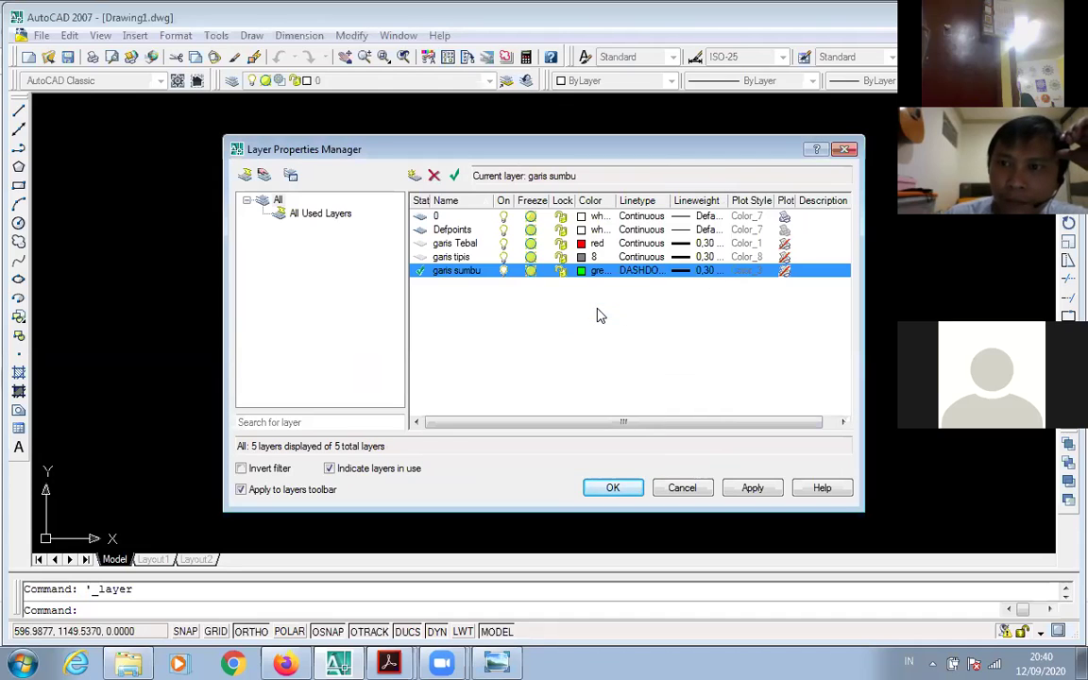
left_click(708, 272)
left_click(534, 366)
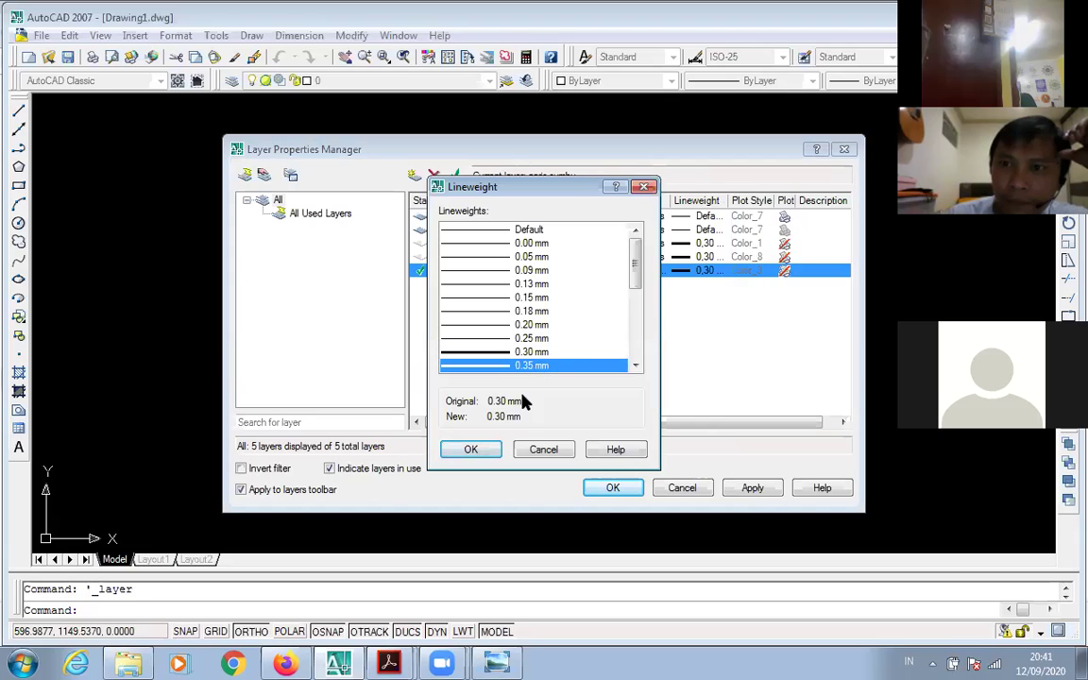
left_click(520, 311)
key("Home")
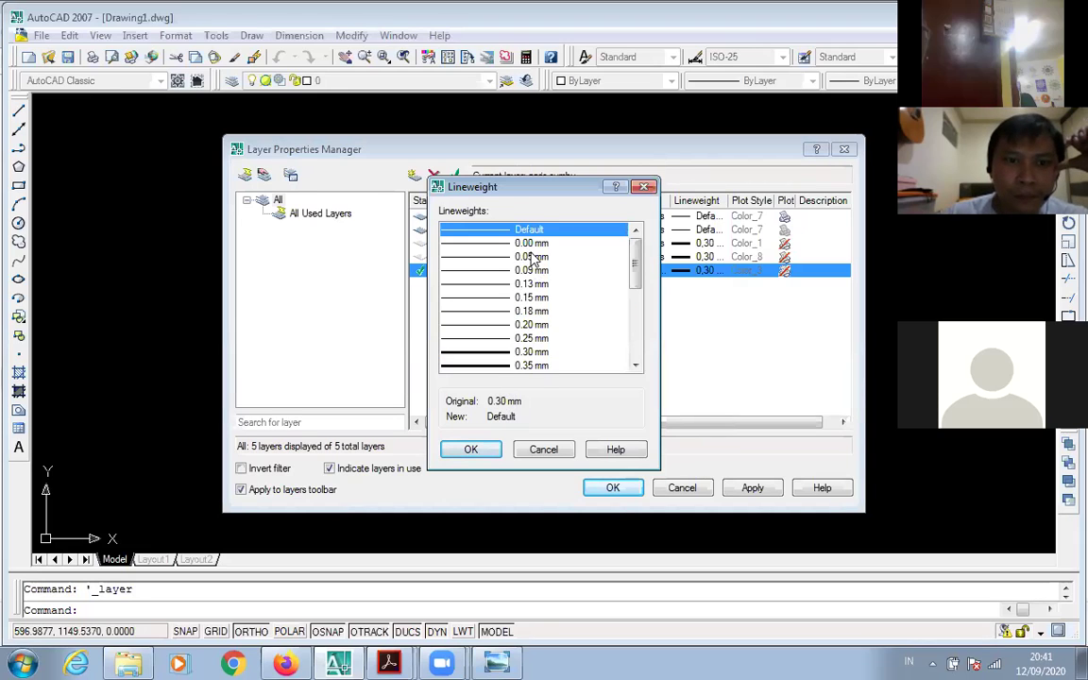
left_click(483, 242)
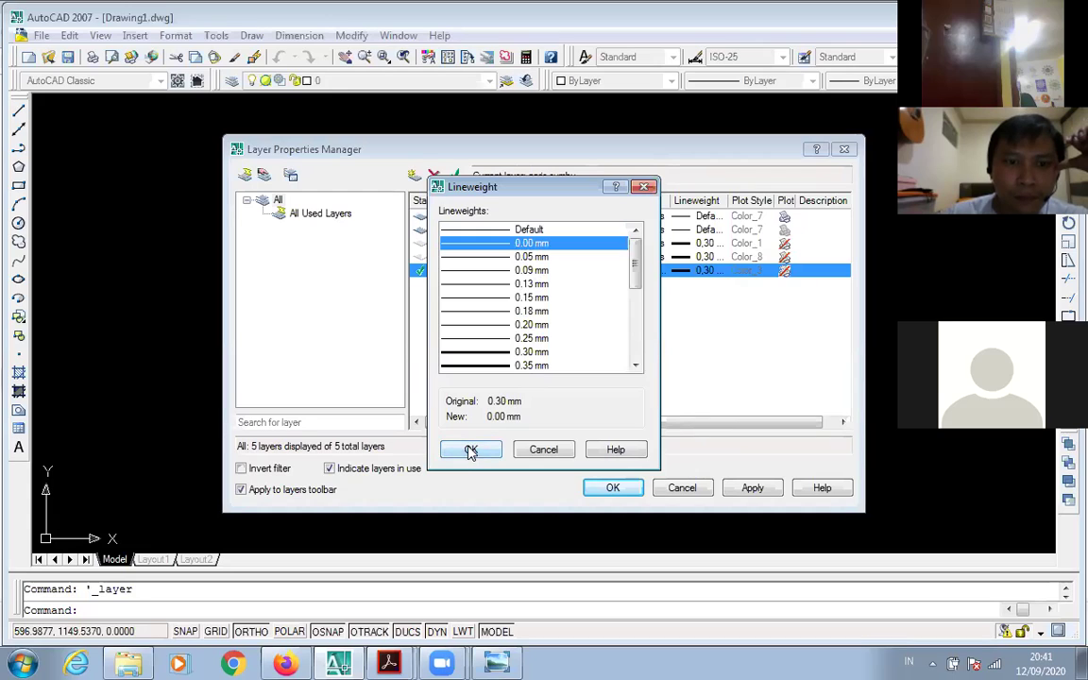
left_click(471, 450)
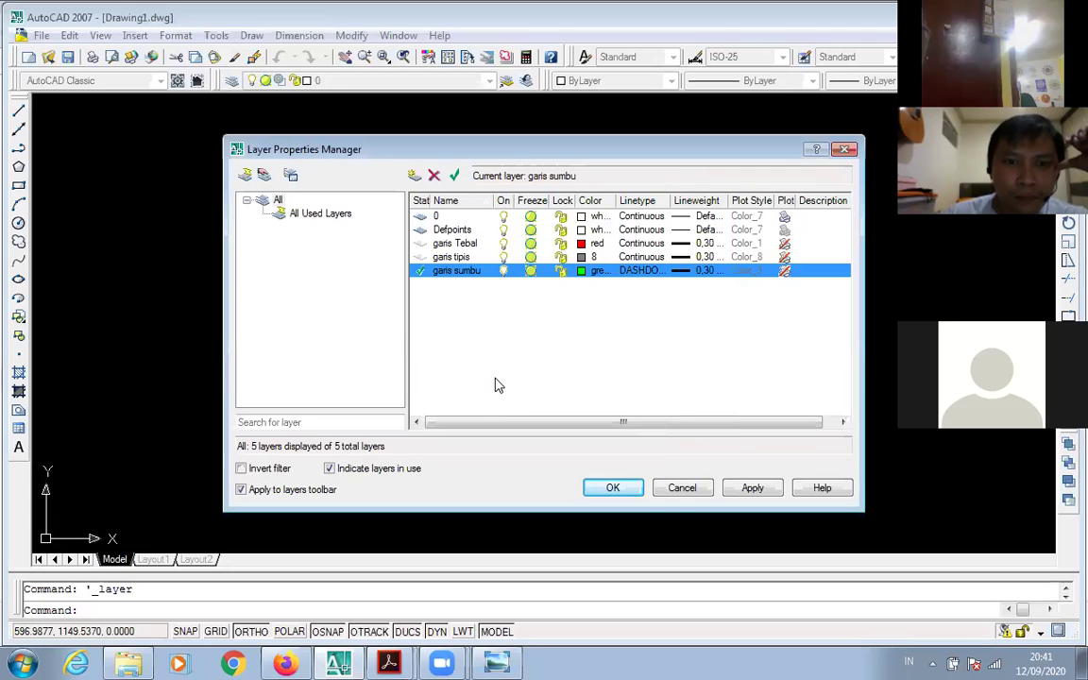
Step: Re-enable plotting for garis Tebal and garis sumbu, keep 0.30 mm, and add a layer
left_click(784, 244)
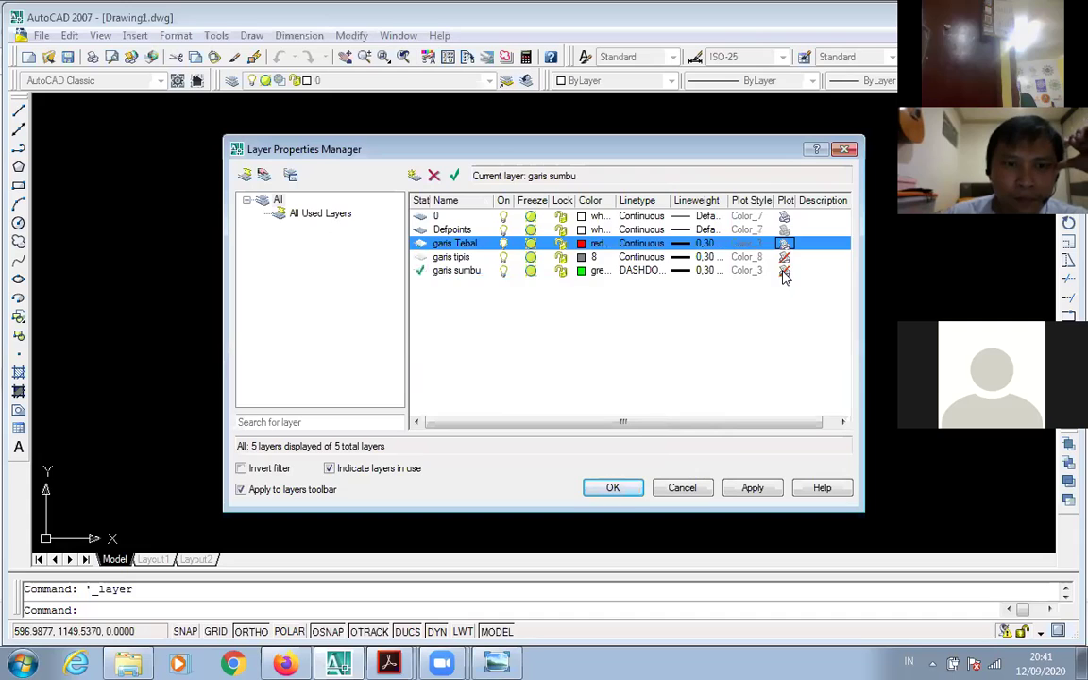
left_click(783, 271)
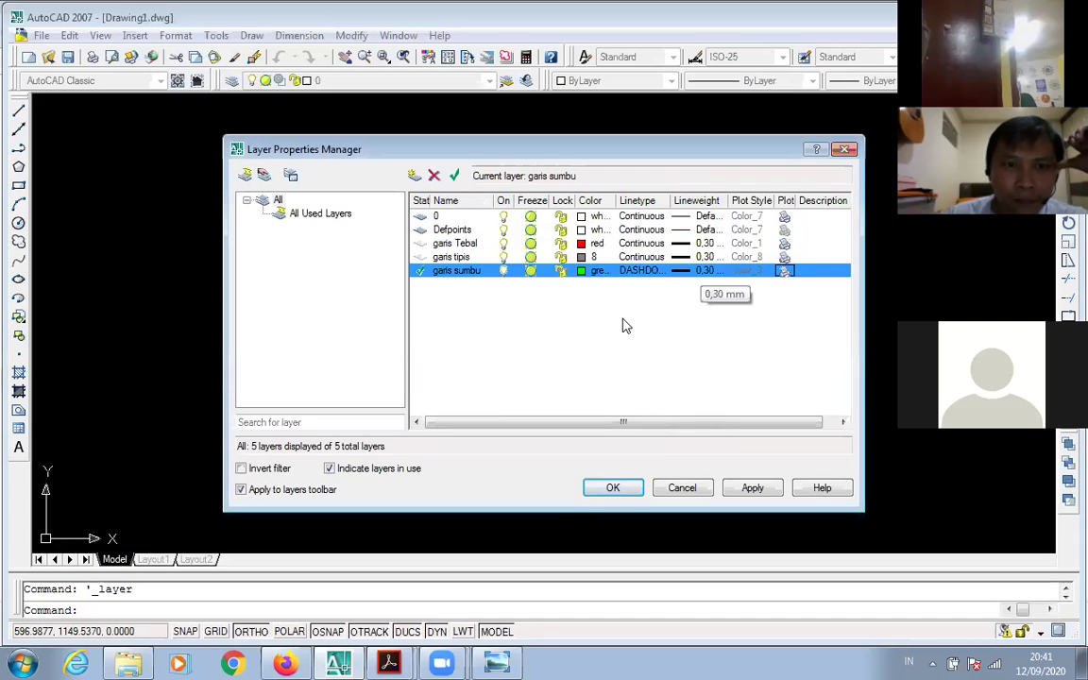
left_click(696, 270)
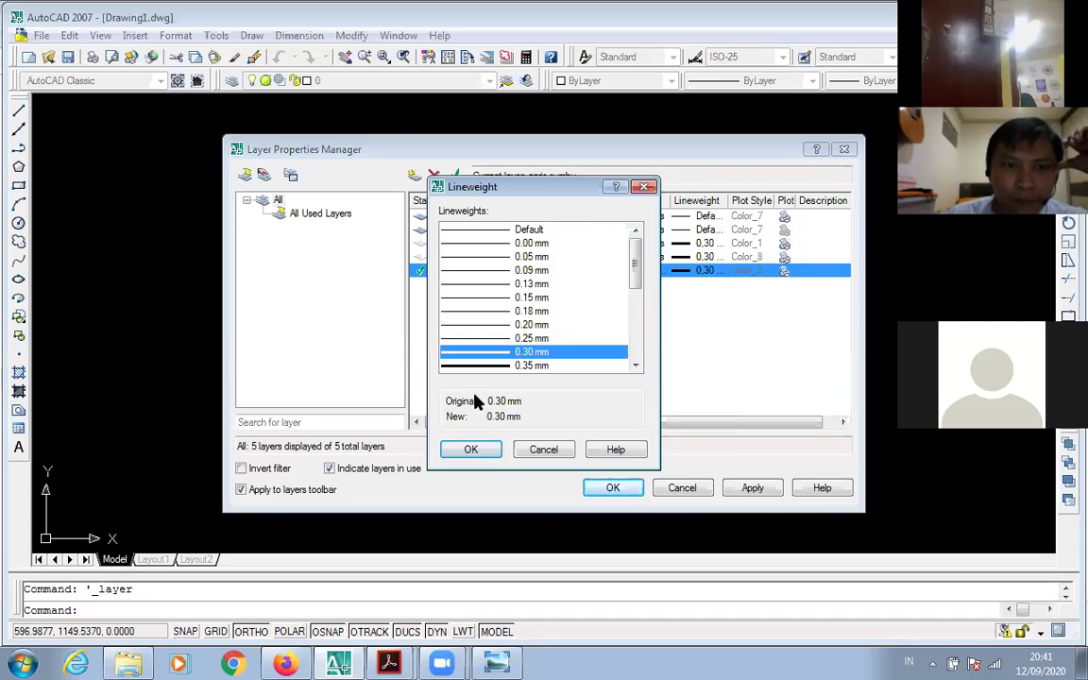
key("0")
left_click(471, 450)
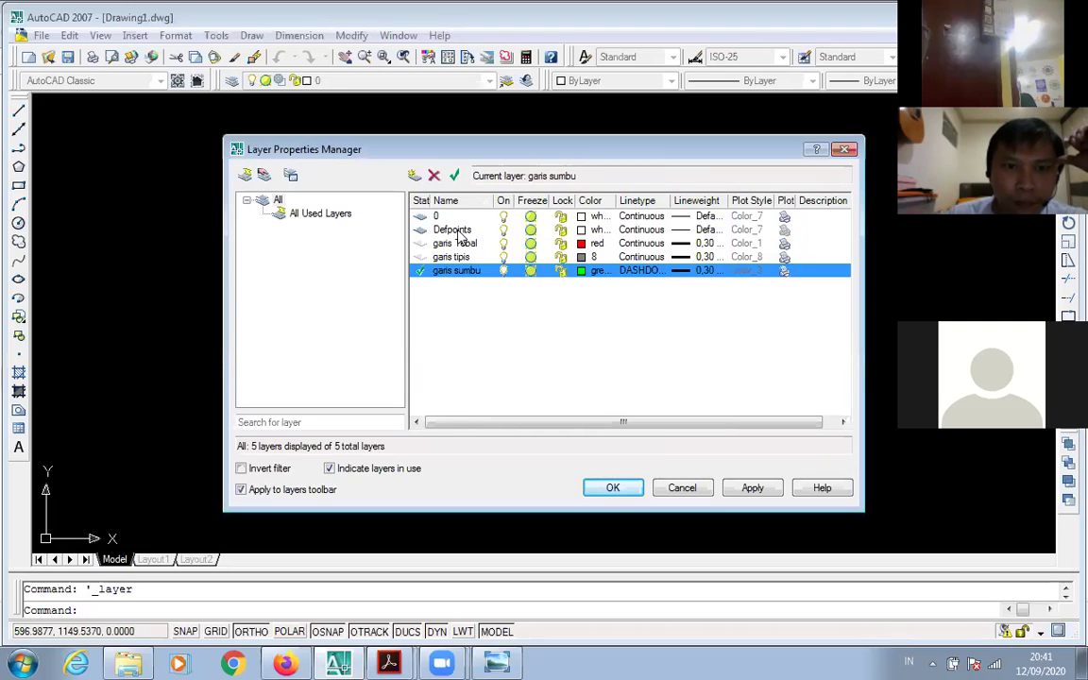
left_click(414, 175)
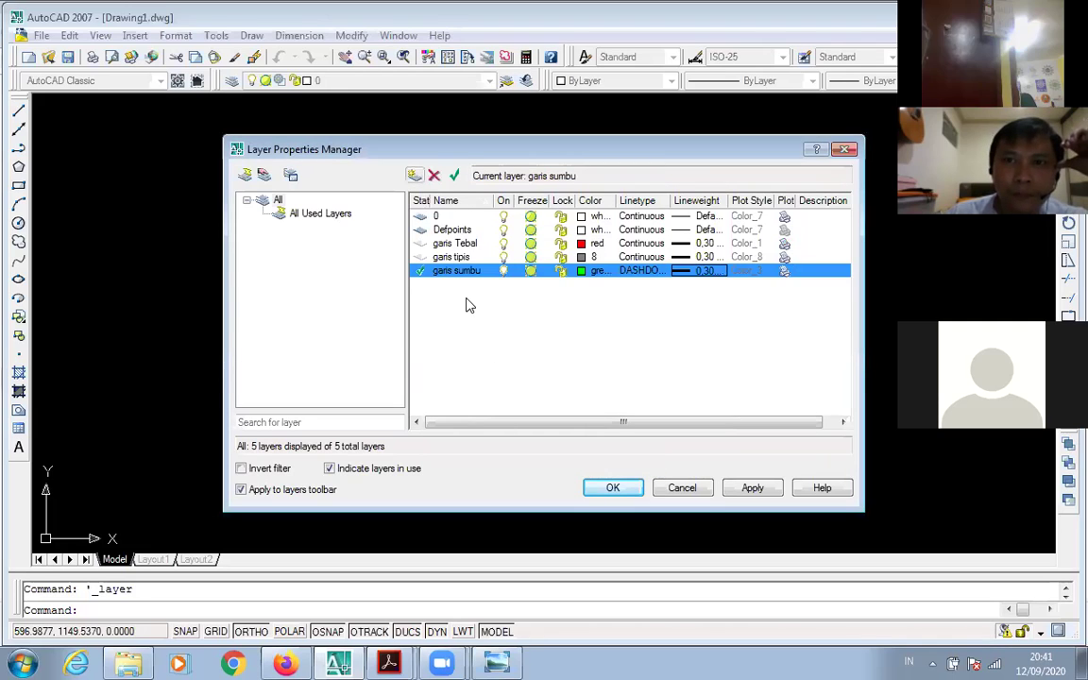
Step: Make the new Layer1 current and colour it blue
key("alt+c")
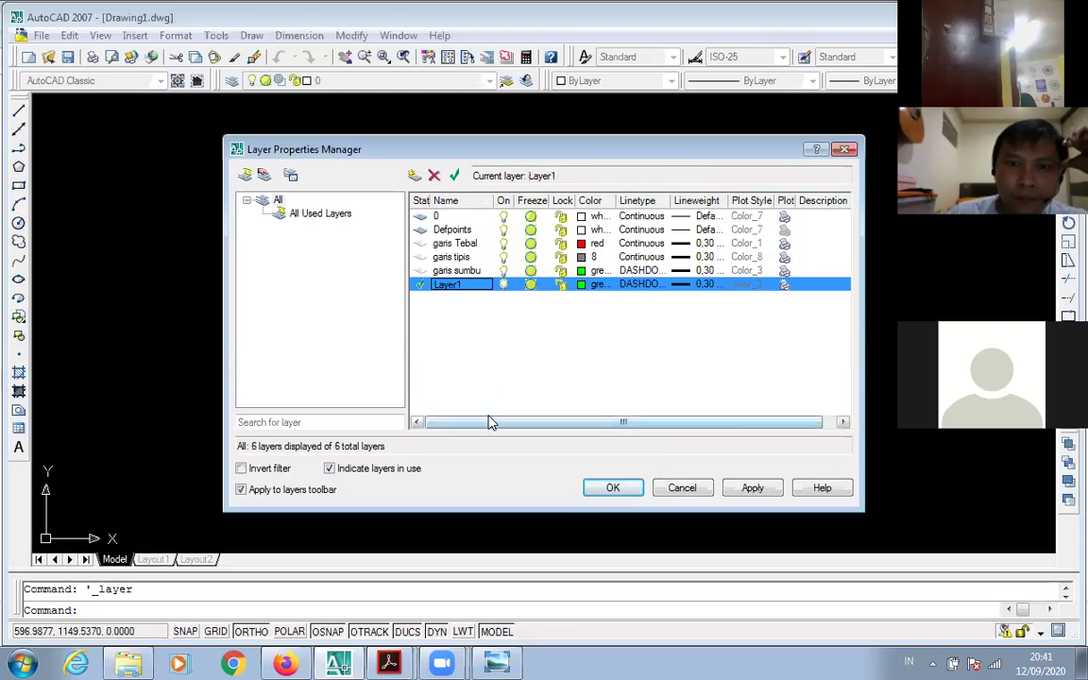
left_click(599, 285)
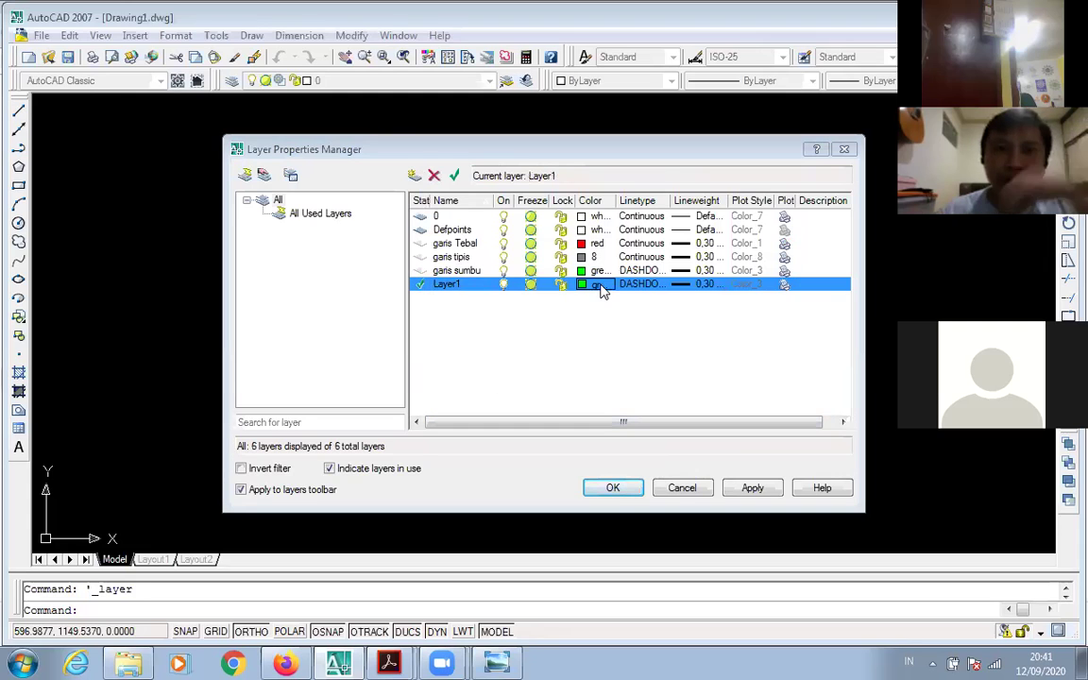
left_click(599, 284)
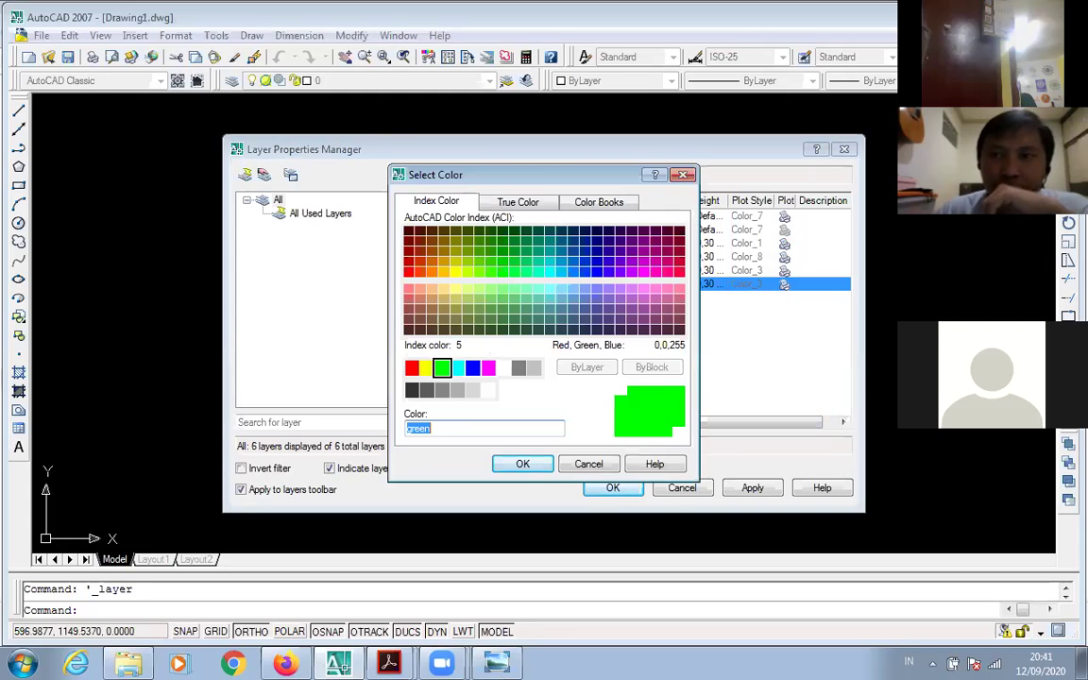
left_click(472, 367)
left_click(538, 463)
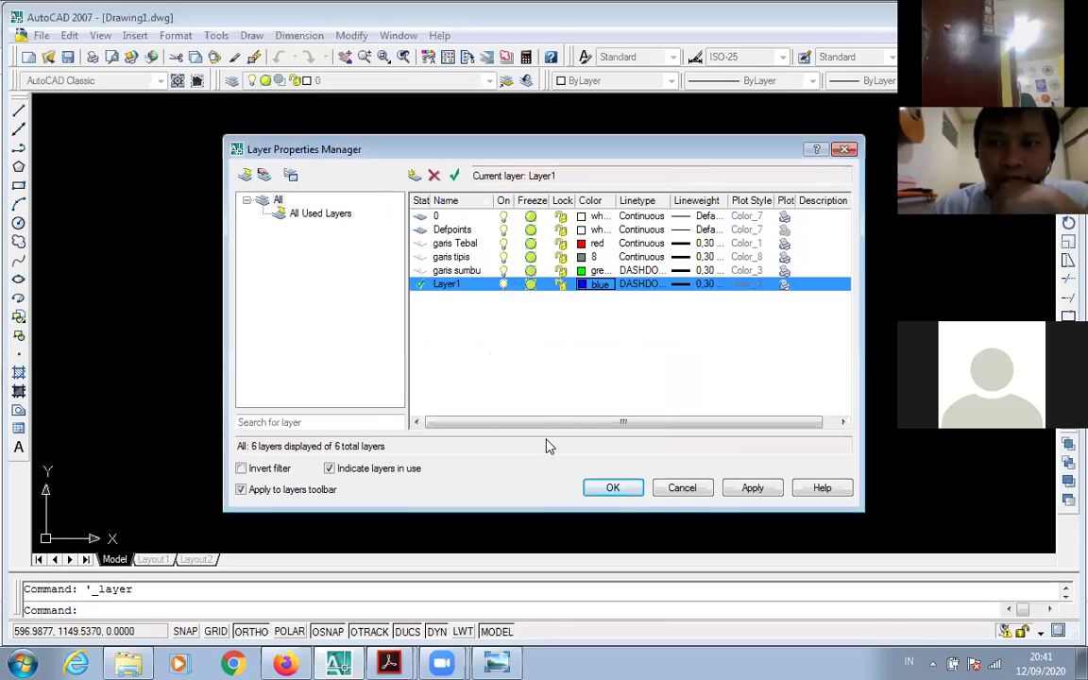
Step: Rename the layer to 'garis gores' and give it the DASHDOT2 linetype
left_click(447, 286)
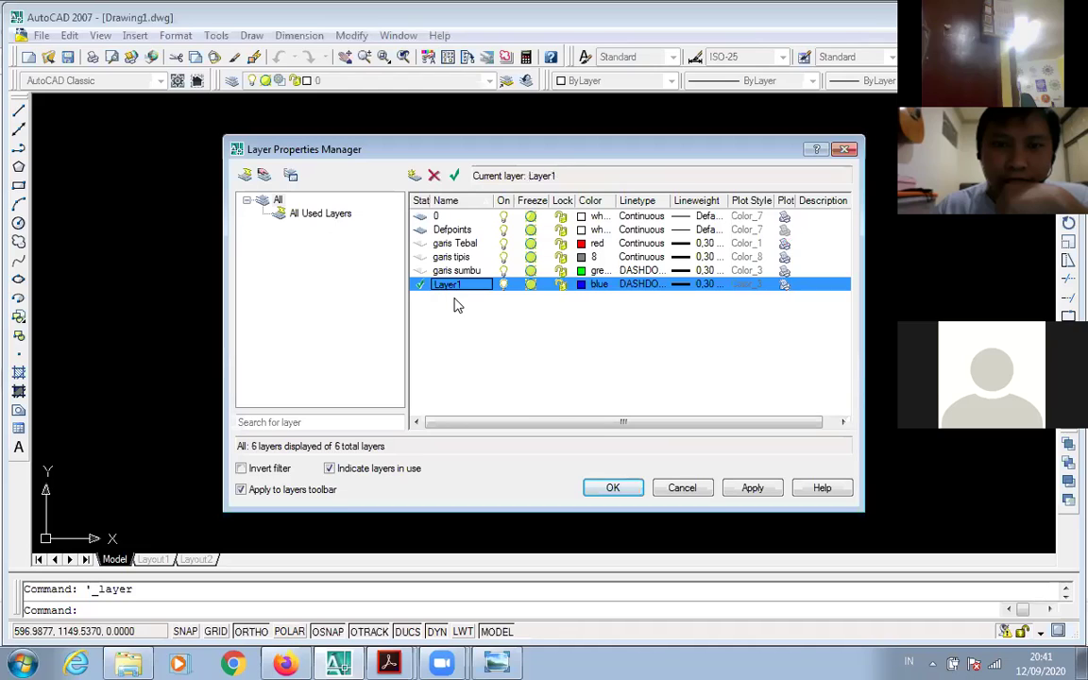
key("ctrl+a")
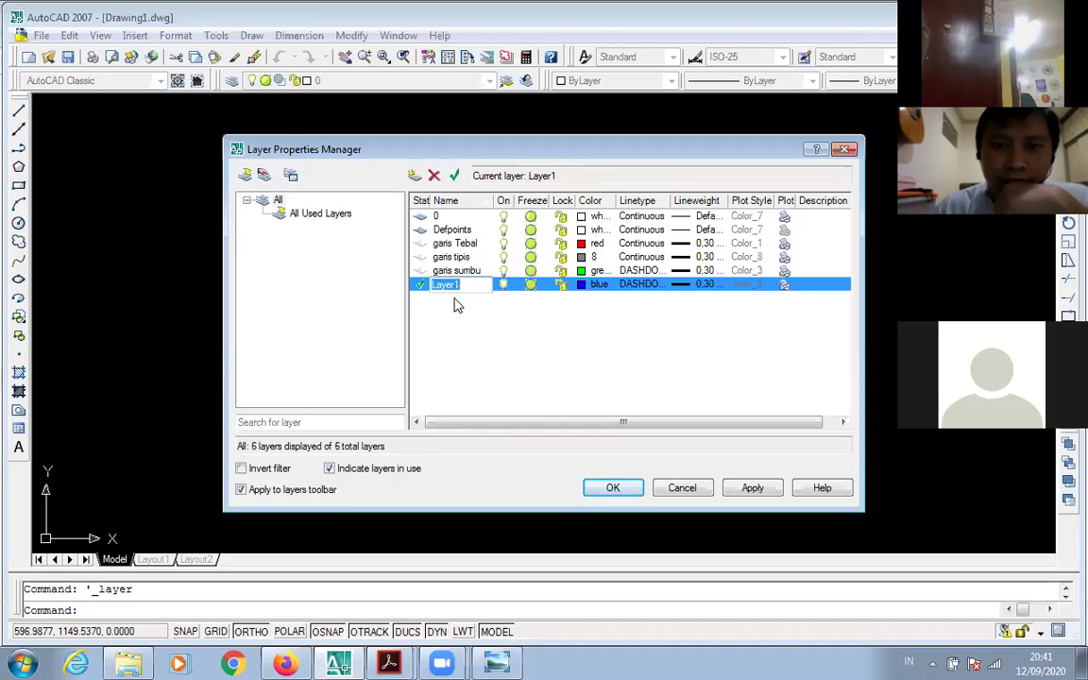
key("BackSpace")
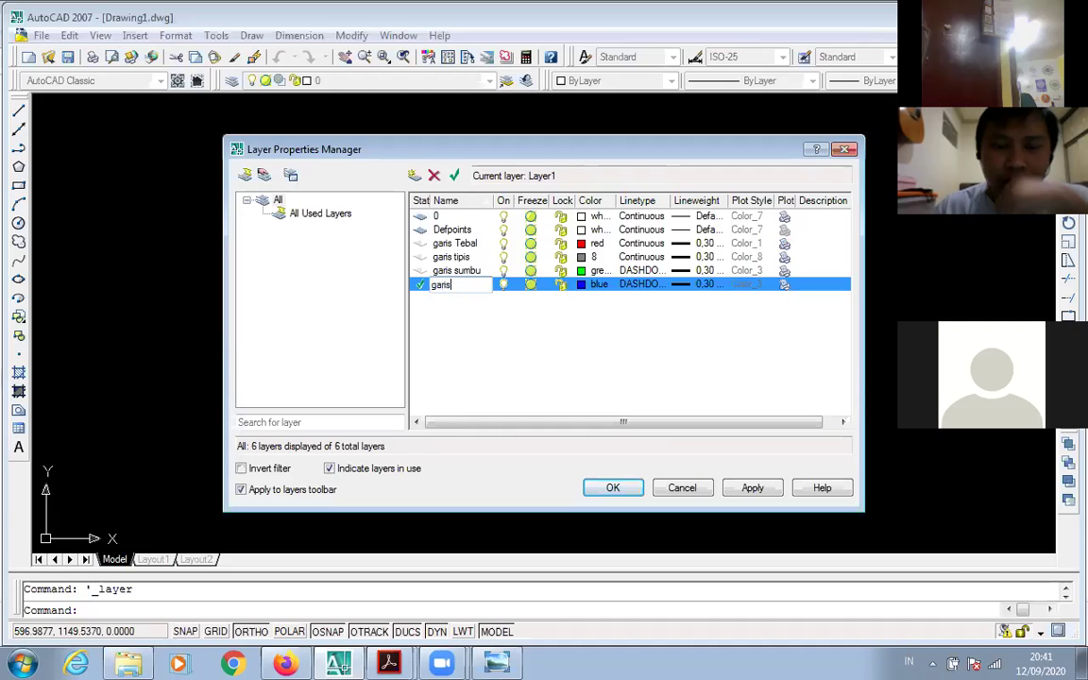
type("gores")
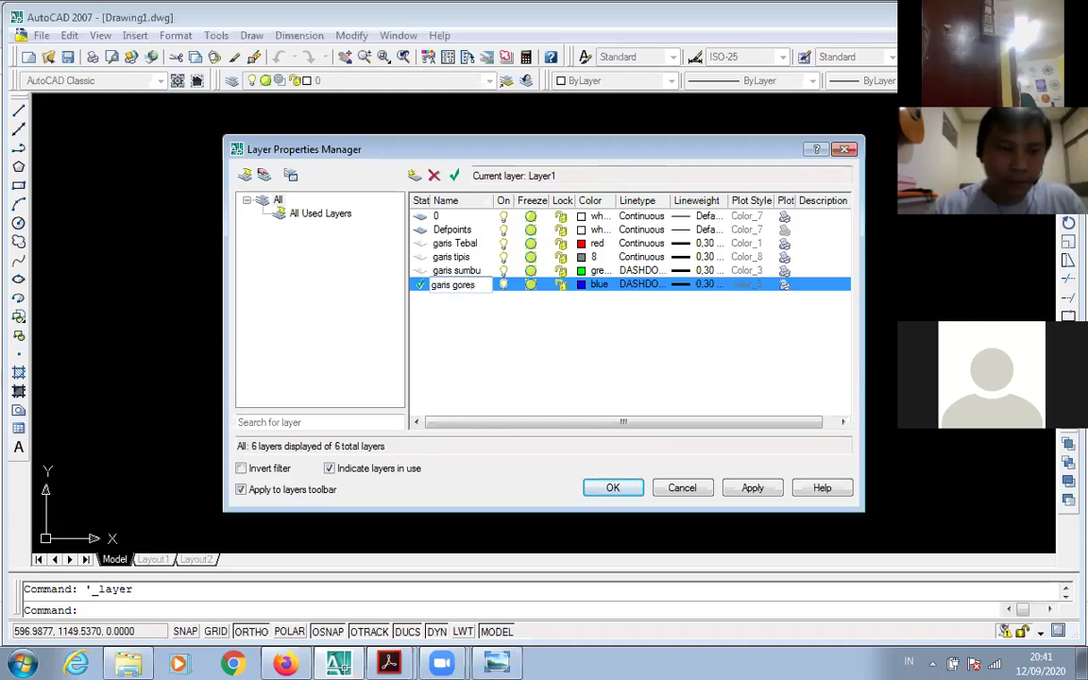
left_click(641, 283)
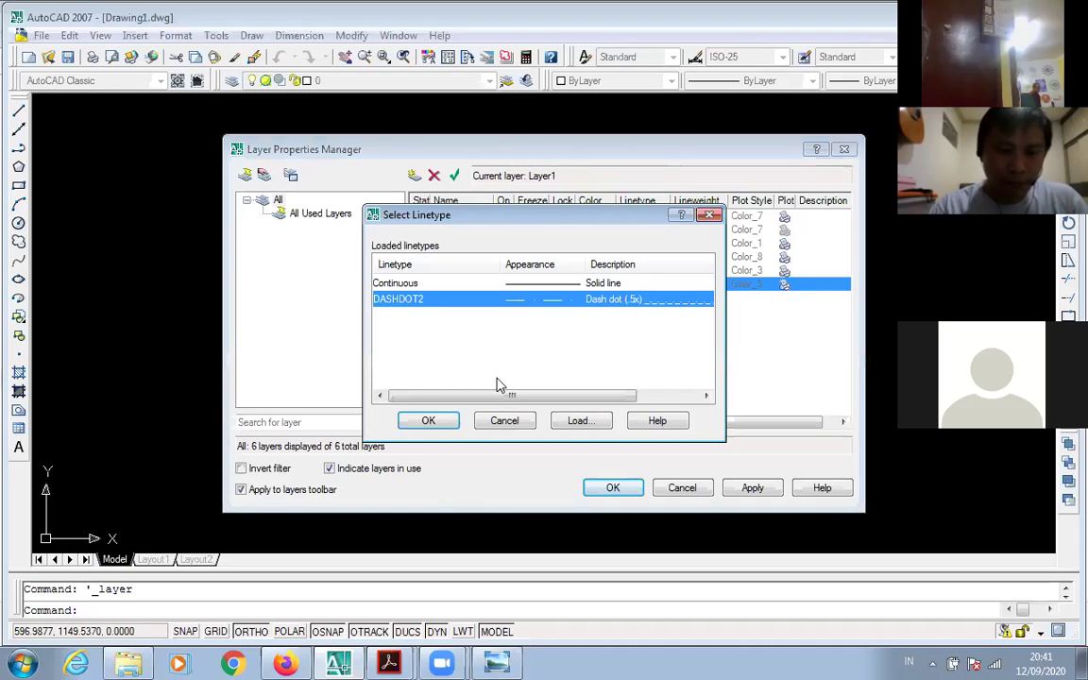
left_click(580, 421)
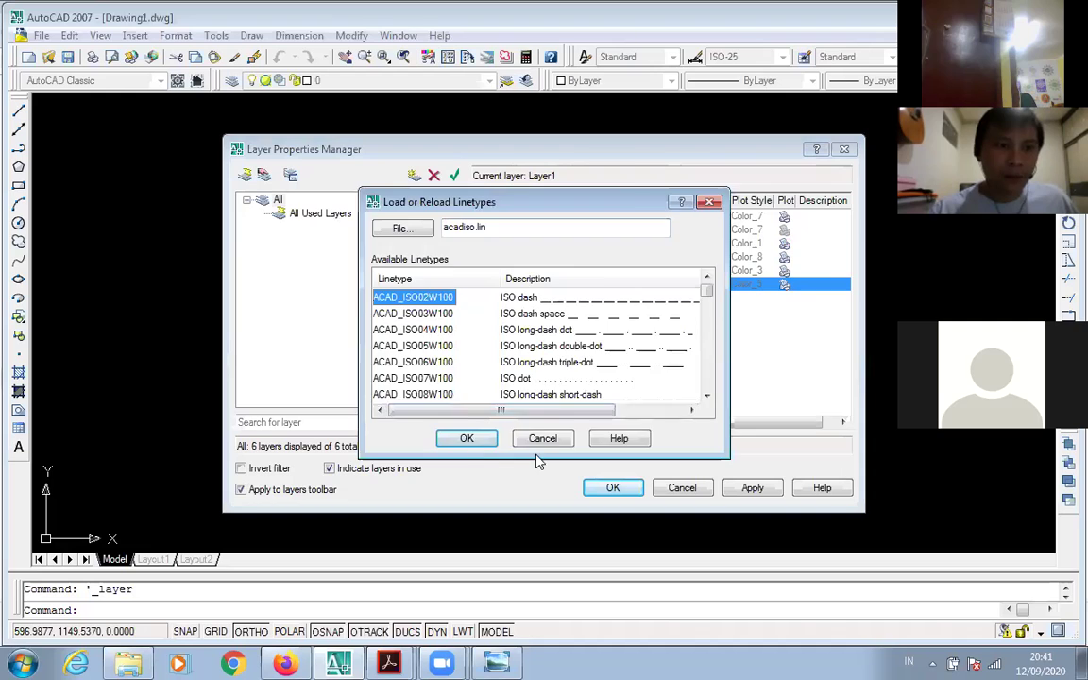
left_click(467, 440)
left_click(428, 421)
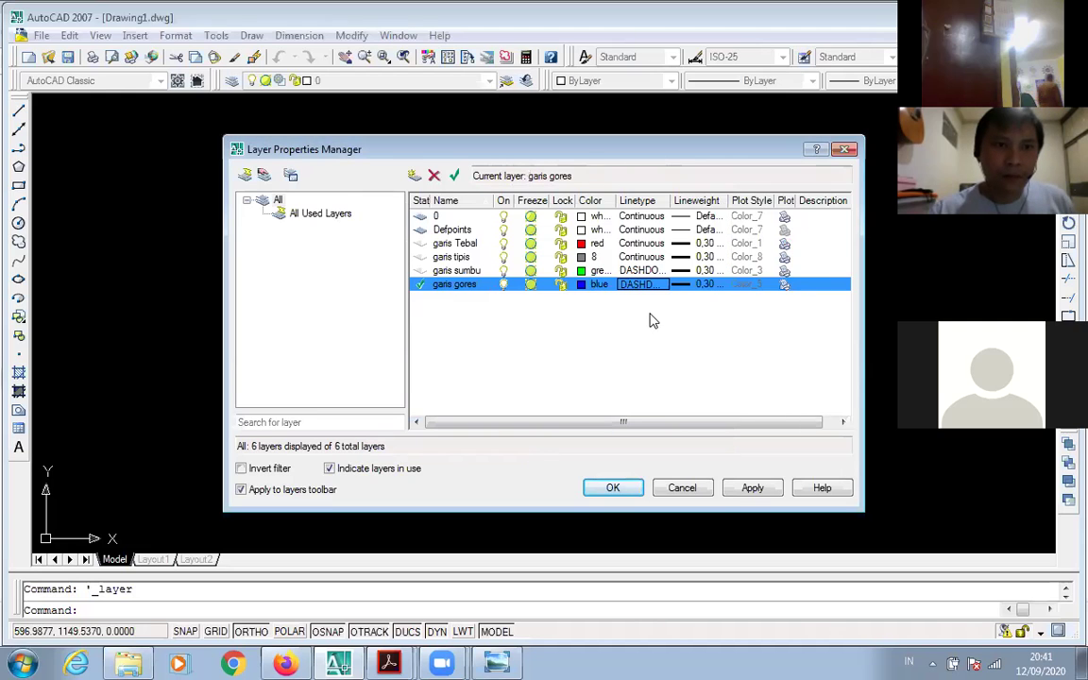
Step: Make garis Tebal current and draw a 10-unit upright with a 40-unit base line
left_click(732, 487)
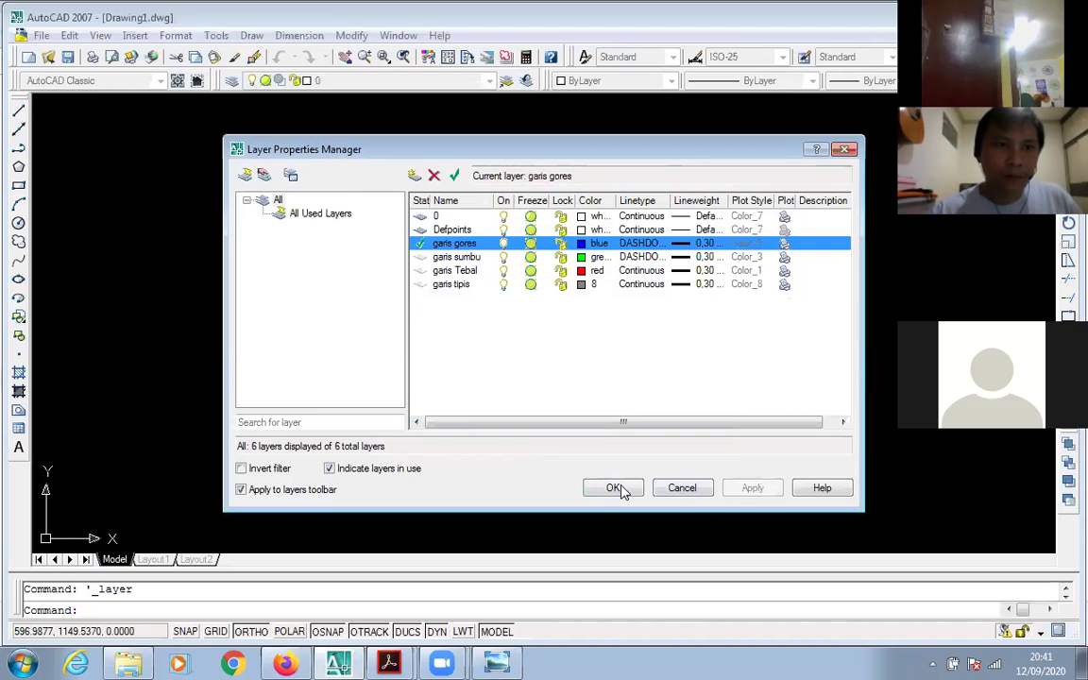
left_click(613, 488)
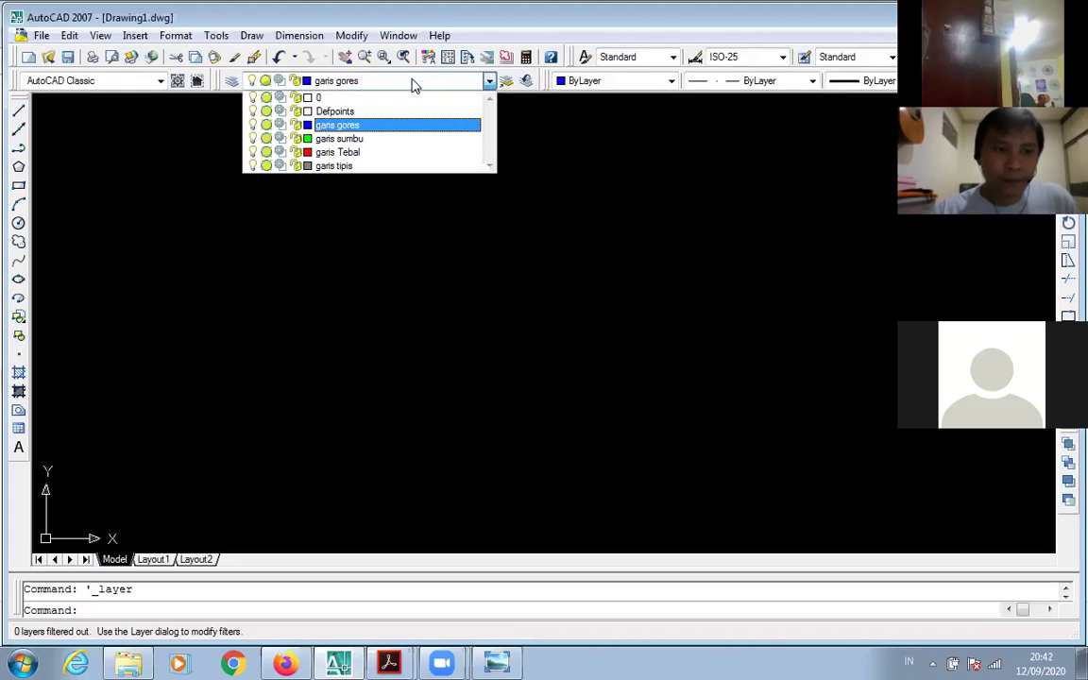
left_click(345, 152)
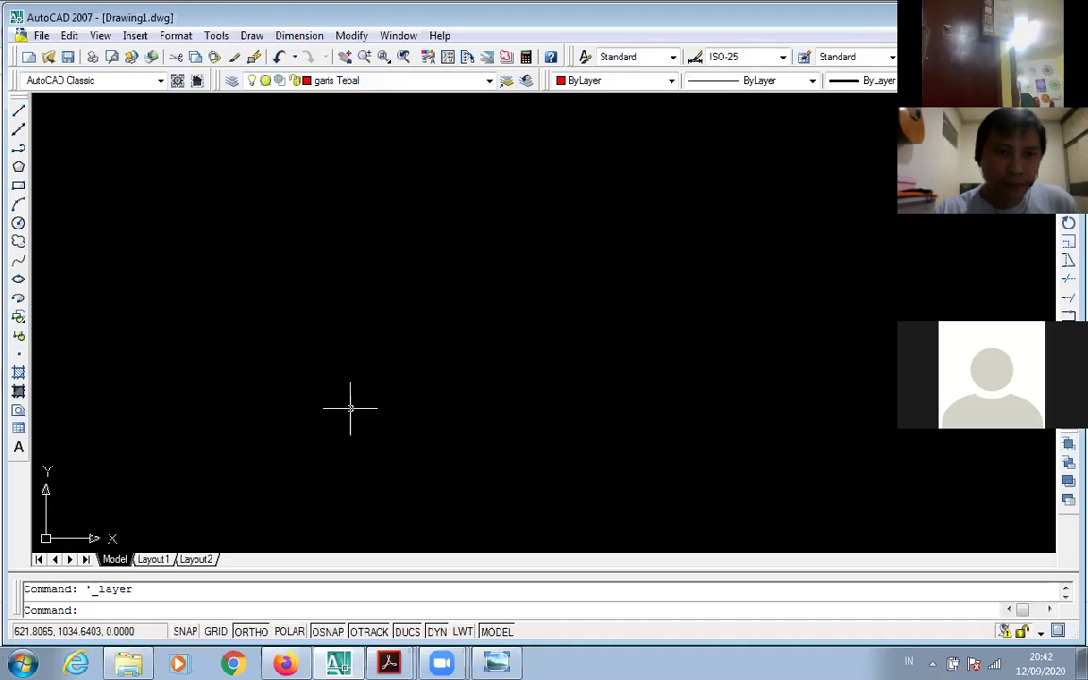
type("l")
key("Return")
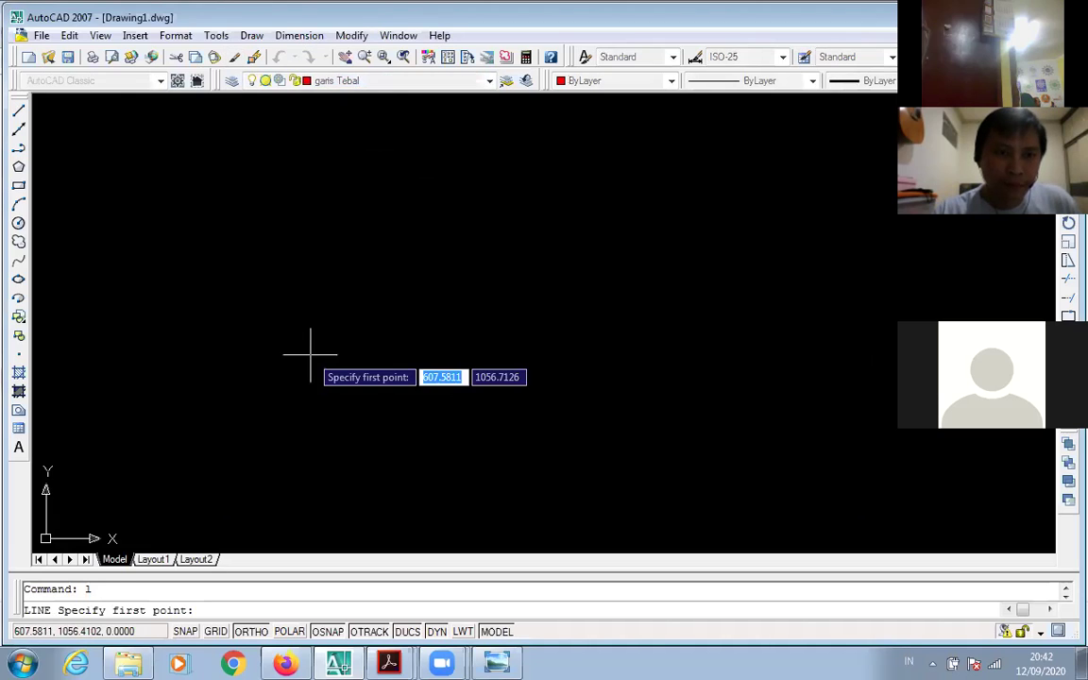
left_click(318, 422)
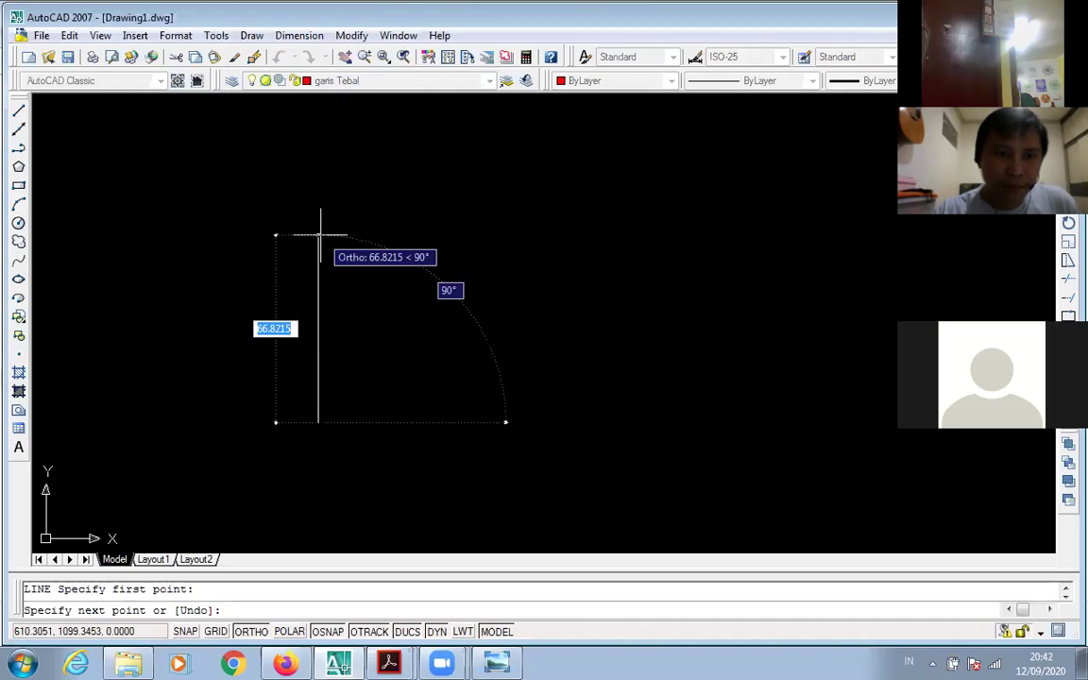
type("10")
key("Return")
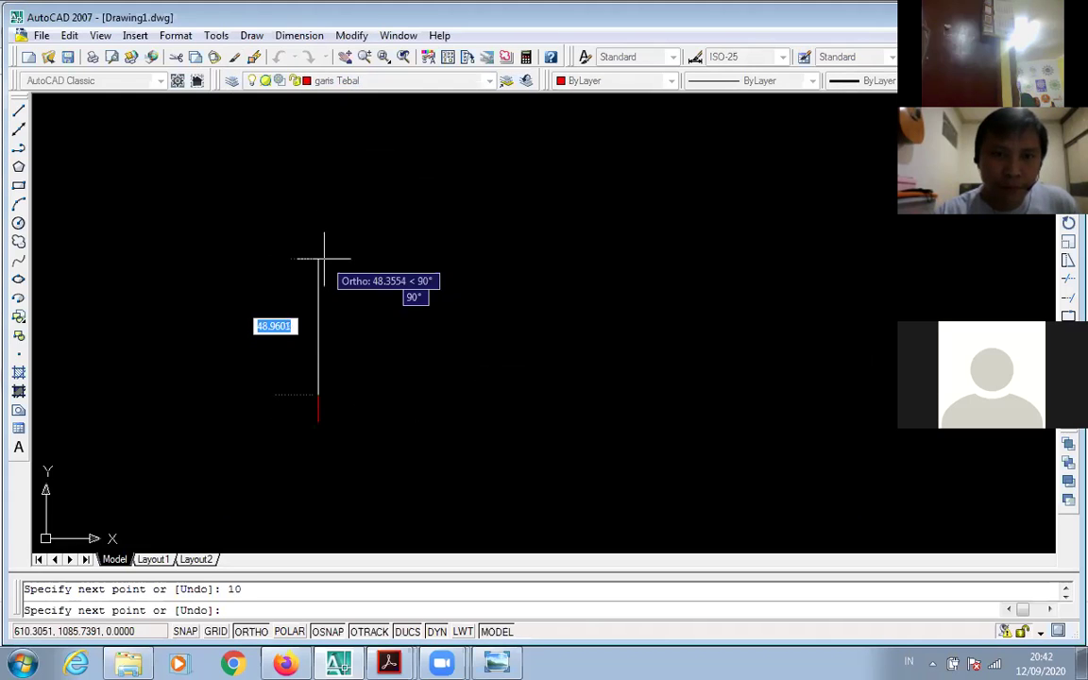
scroll(399, 404, "up", 4)
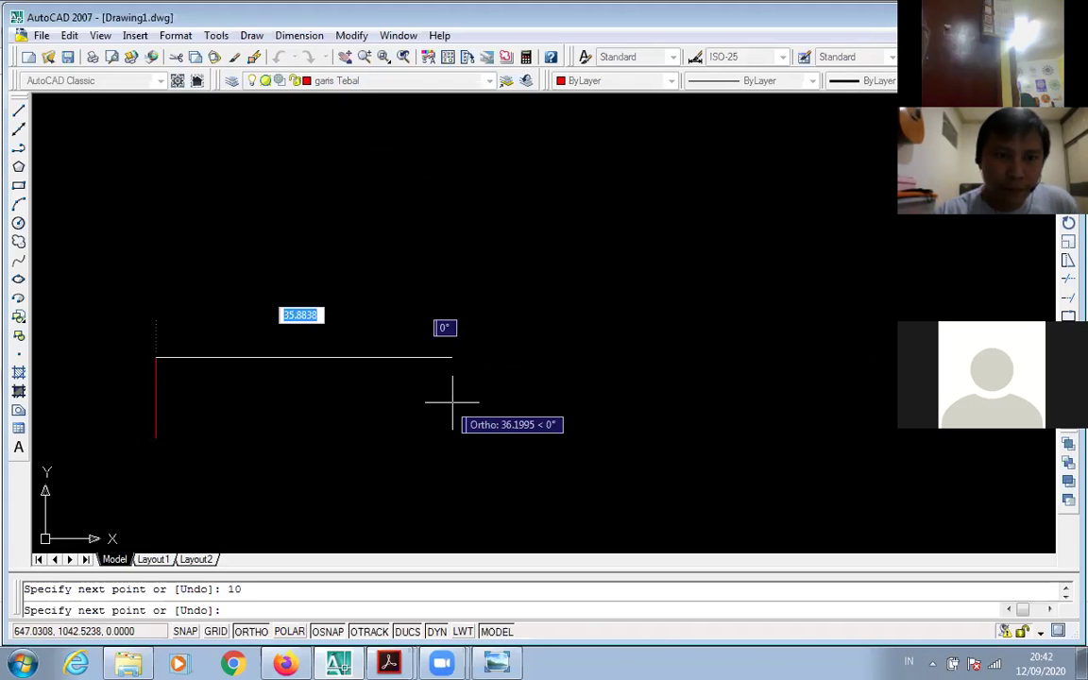
type("40")
key("Return")
key("Return")
key("Return")
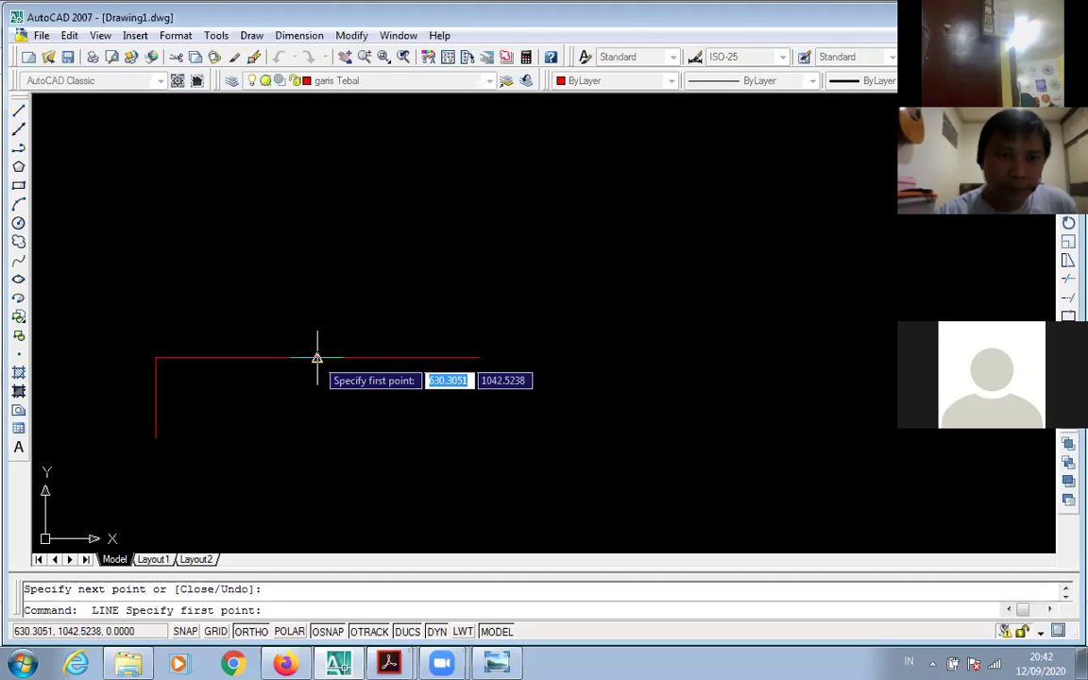
Step: Draw the raised step: a 5-unit rise and a 10-unit run from the base
left_click(317, 358)
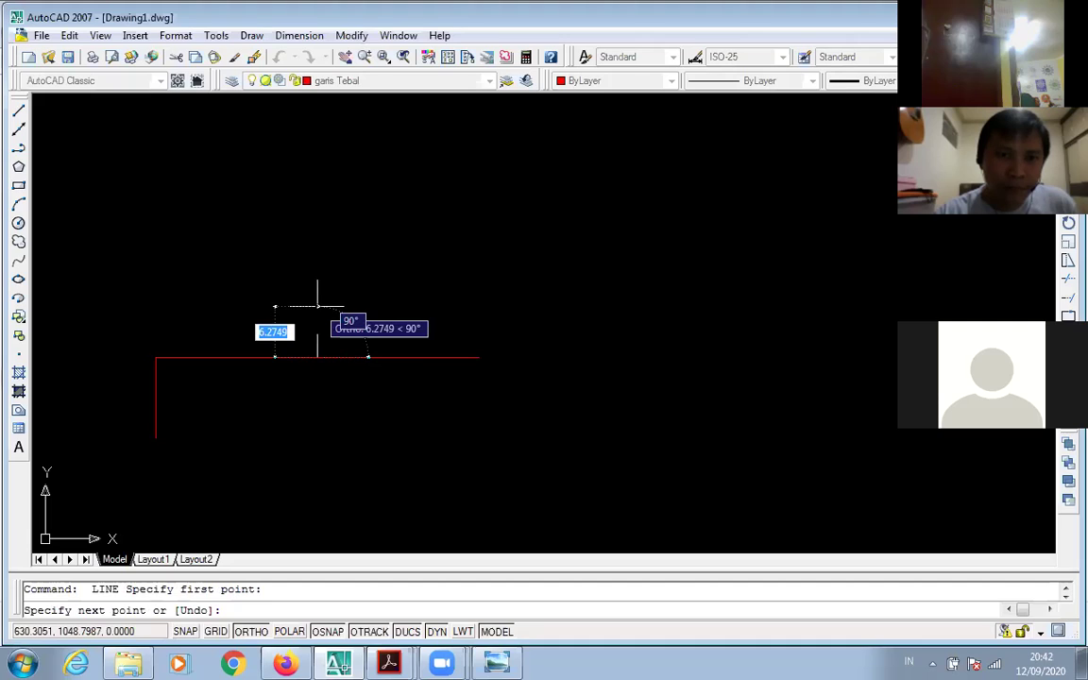
type("5")
key("Return")
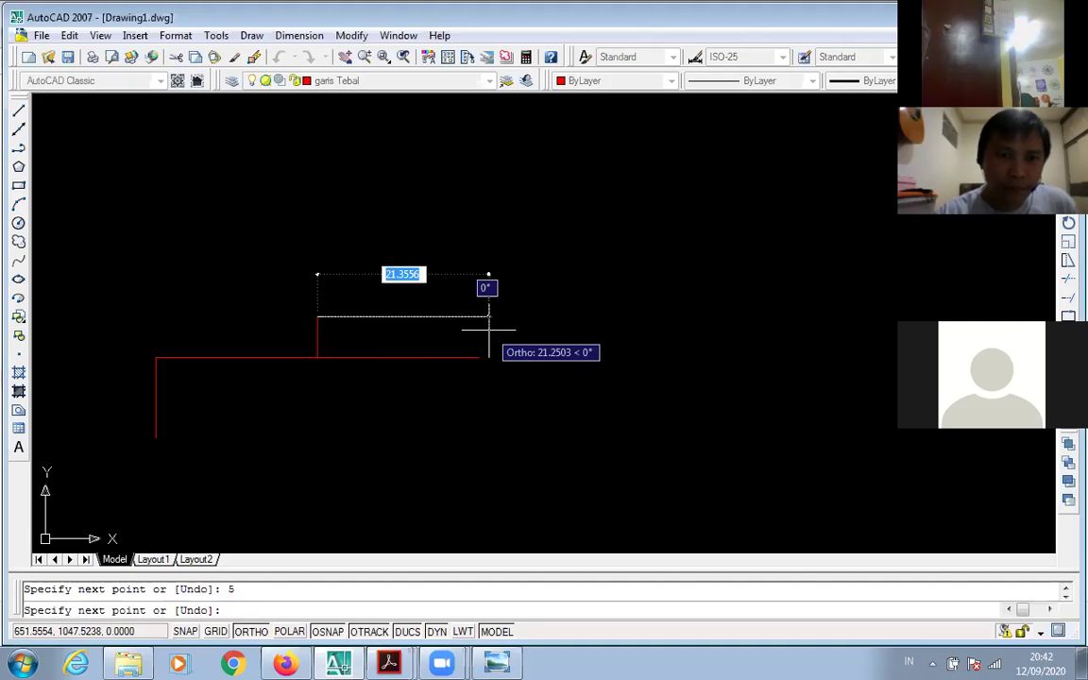
type("1")
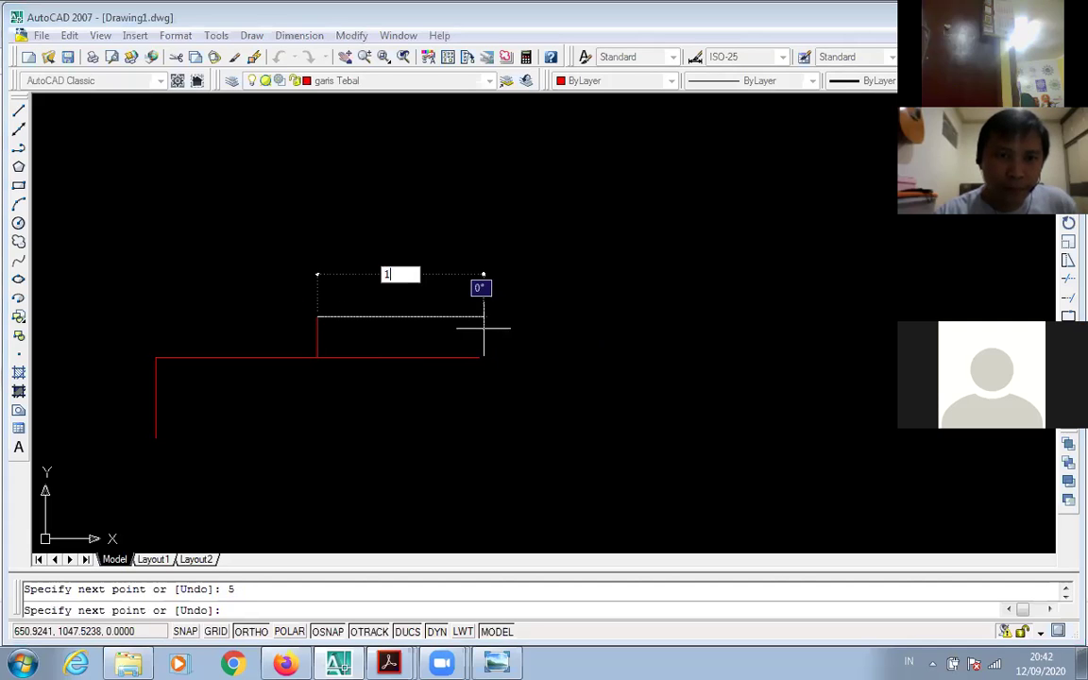
type("0")
key("Return")
scroll(397, 373, "up", 2)
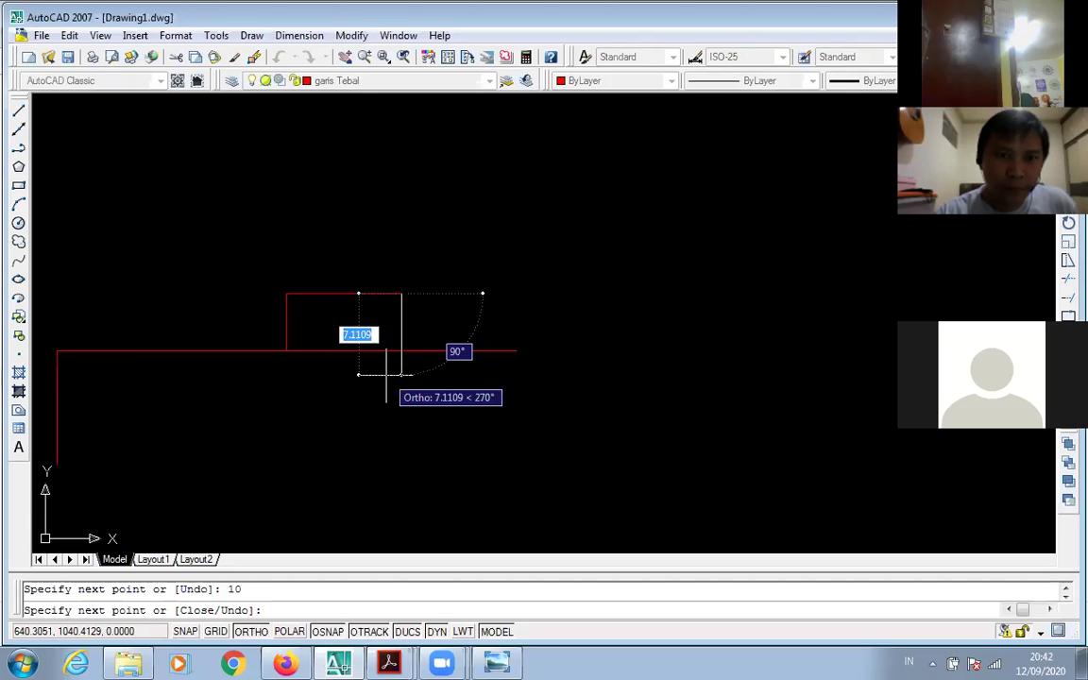
key("Return")
Step: Trim away the base line segment overhanging the step
type("tr")
key("Return")
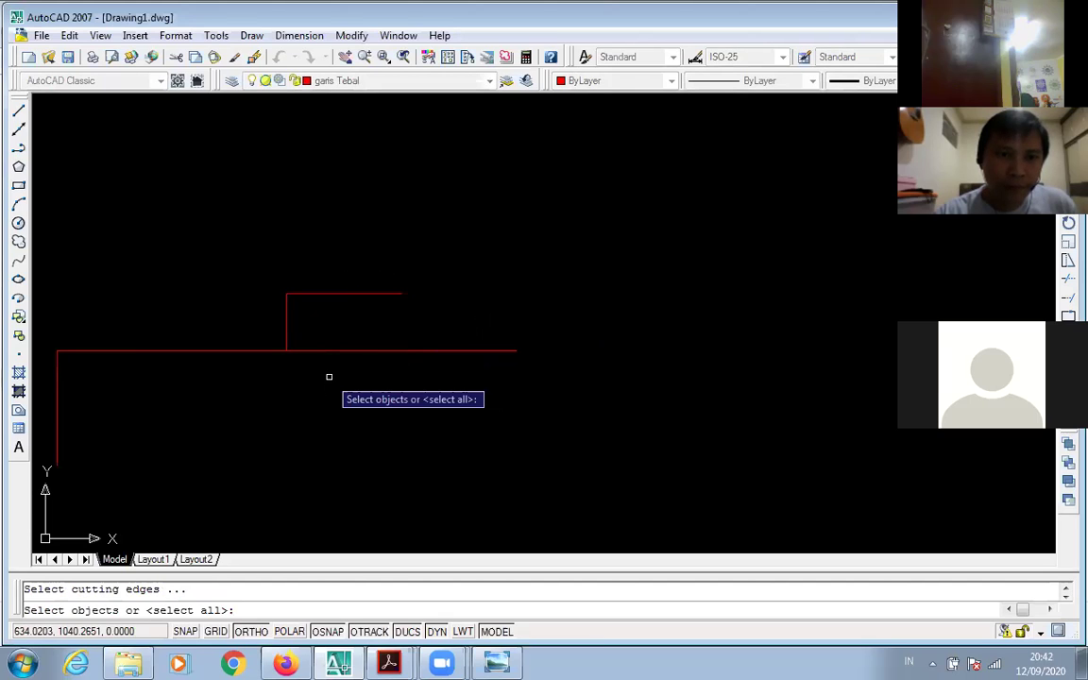
key("Return")
left_click(321, 357)
left_click(316, 345)
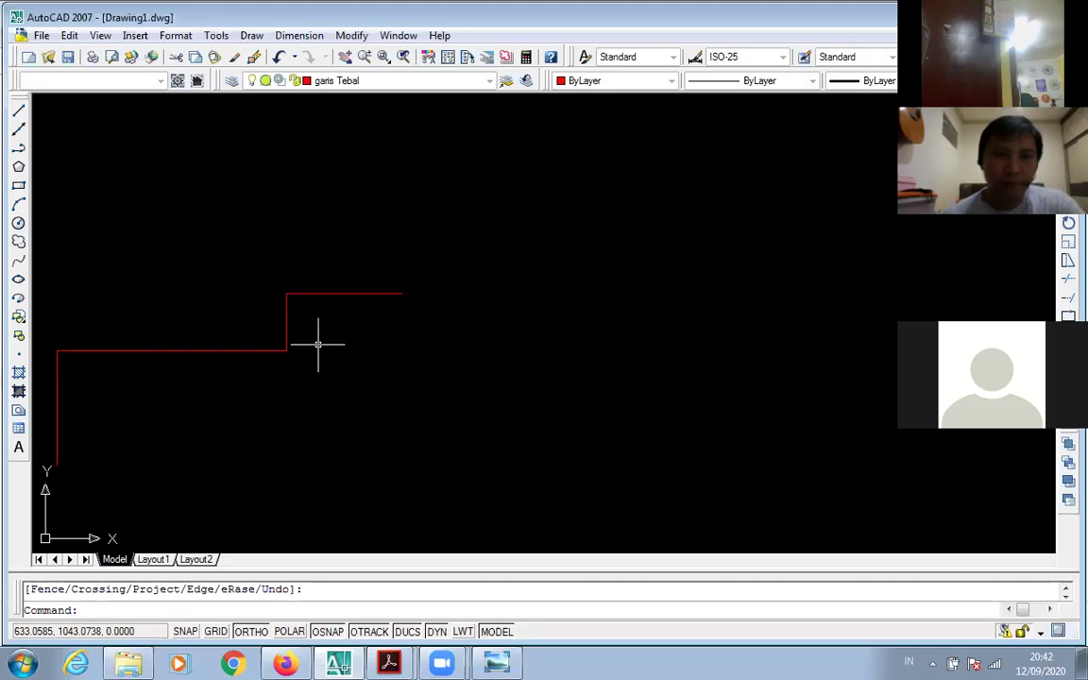
scroll(319, 351, "down", 5)
Step: Mirror the four red stepped lines across a horizontal axis, keeping the originals
type("mi")
key("Return")
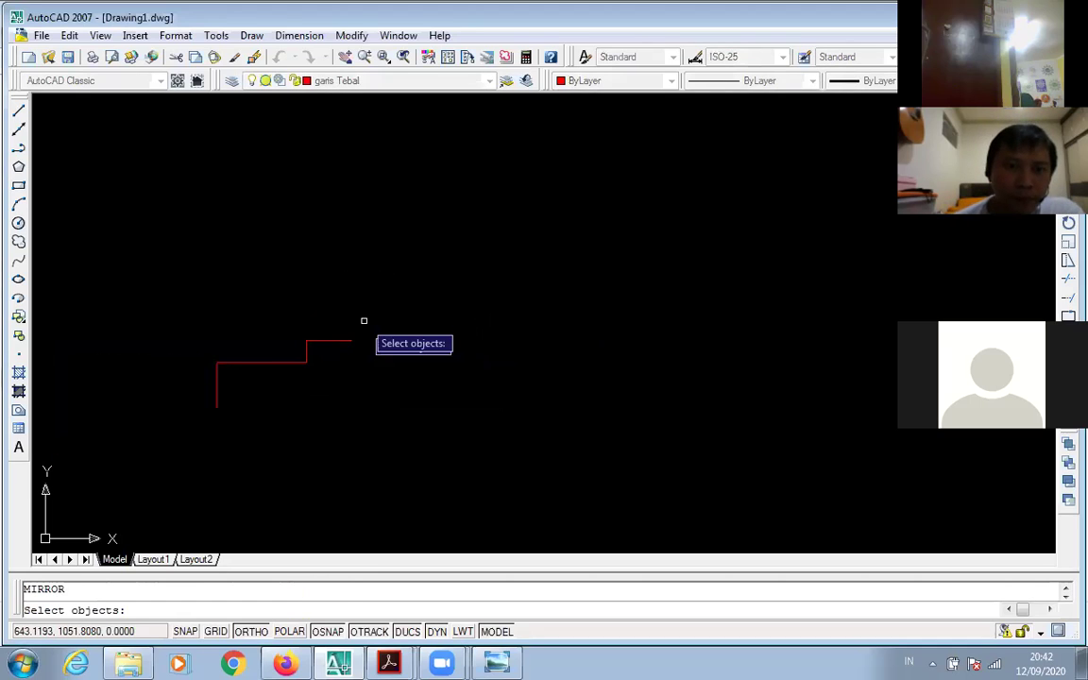
left_click_drag(364, 323, 203, 416)
key("Return")
left_click(216, 389)
left_click(485, 381)
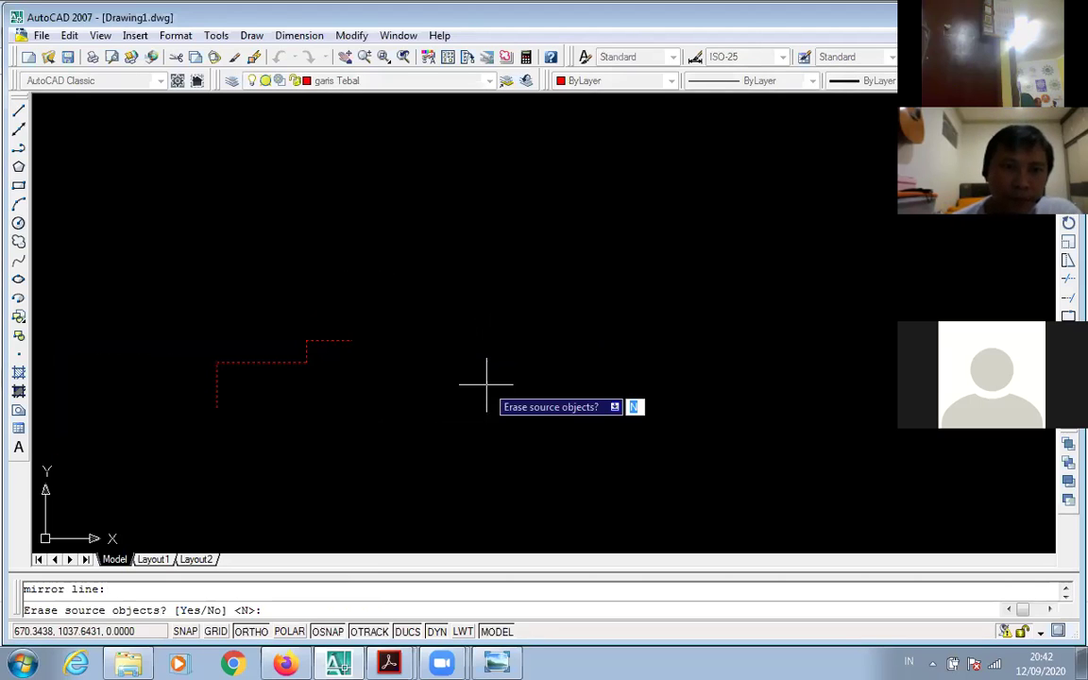
key("Return")
scroll(339, 394, "up", 3)
Step: Draw a rectangle spanning from the upper step end to the lower step end
type("rec")
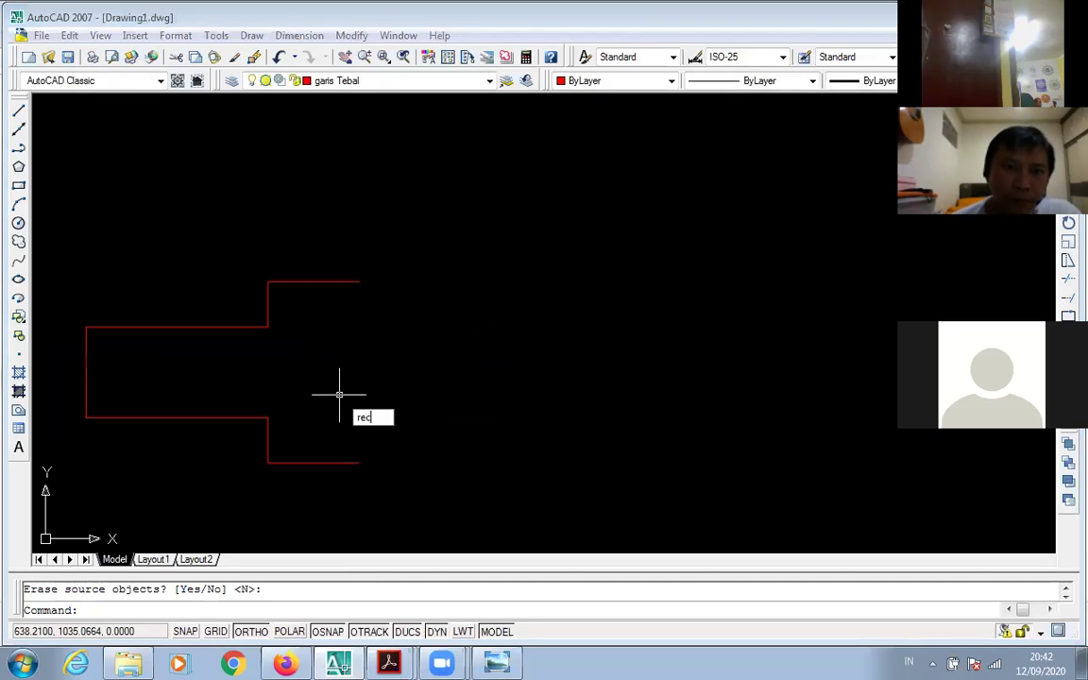
key("Return")
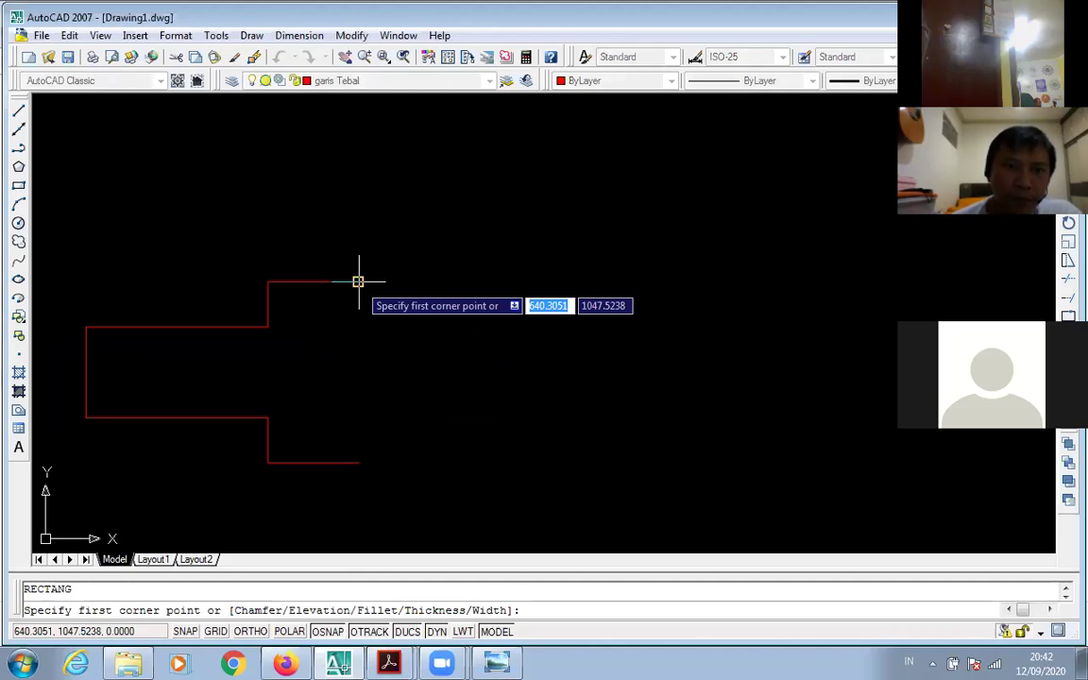
left_click(358, 282)
left_click(269, 463)
scroll(349, 420, "up", 1)
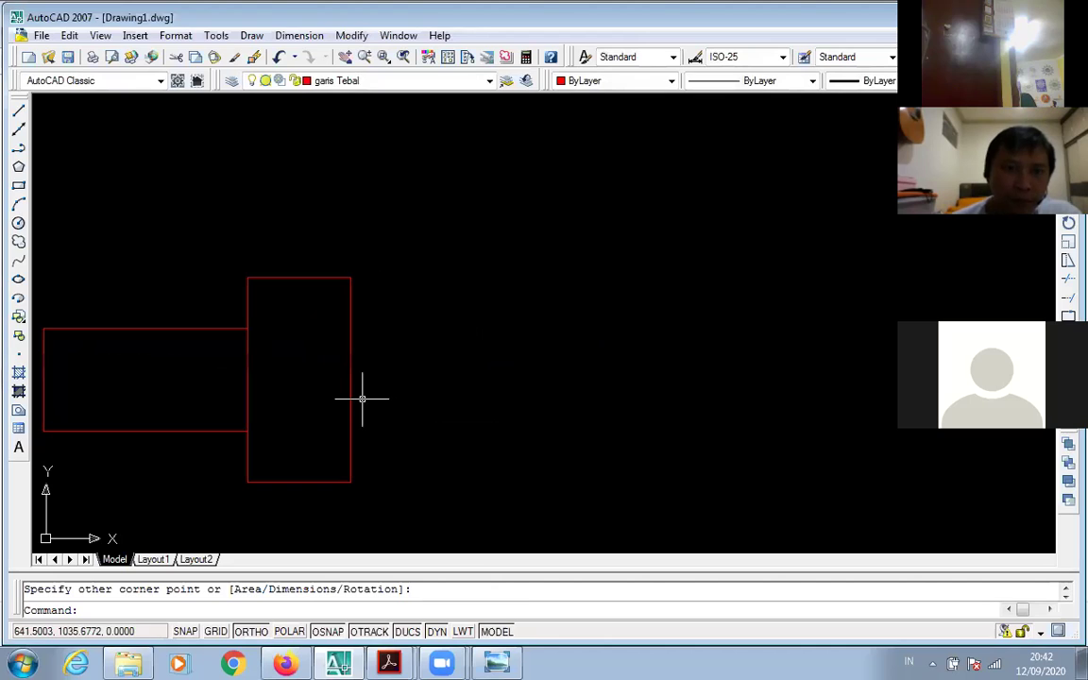
key("Escape")
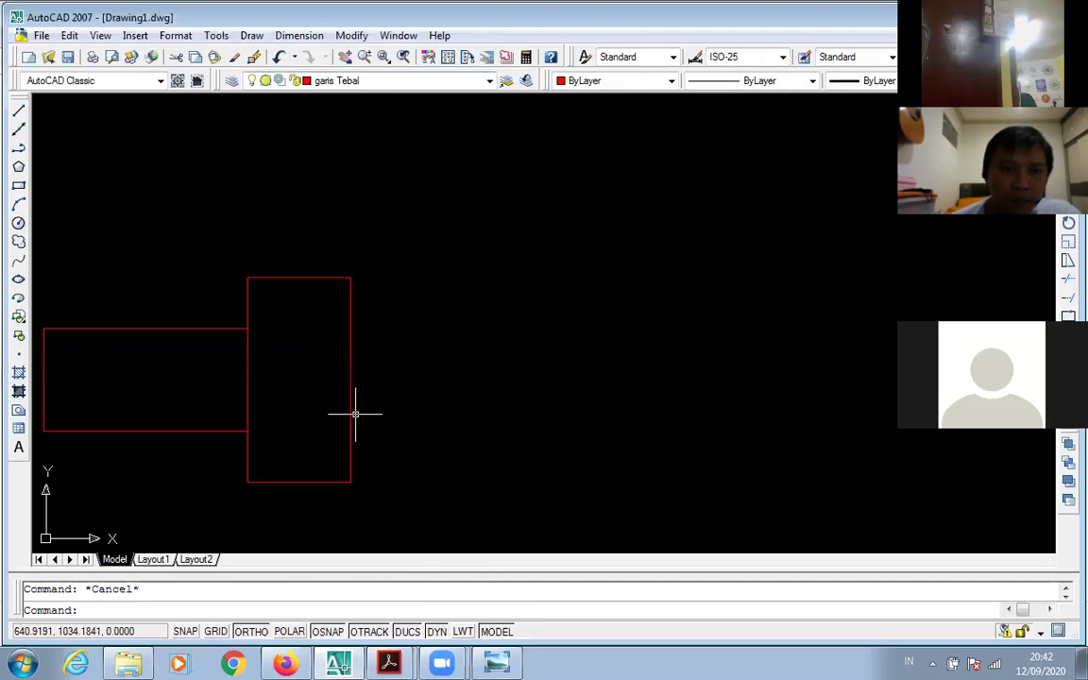
scroll(326, 409, "down", 3)
scroll(321, 409, "up", 1)
Step: From the tall box's top-right corner, draw a 2-unit drop and an 8-unit run
type("l")
key("Return")
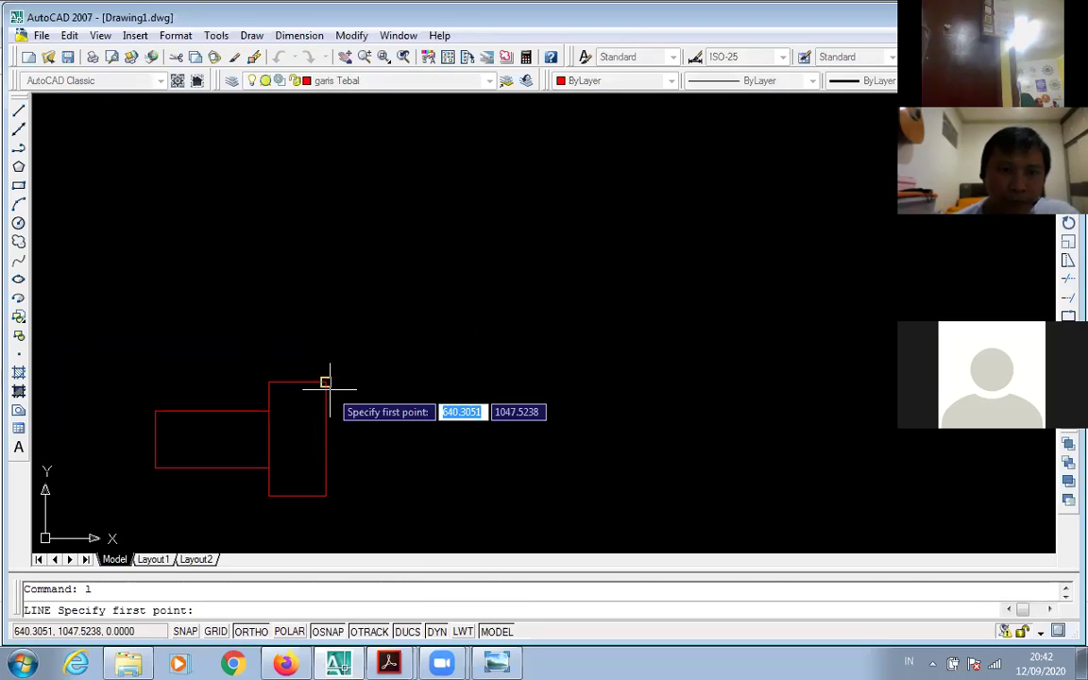
left_click(326, 382)
scroll(325, 387, "up", 2)
type("2")
key("Return")
scroll(514, 416, "down", 3)
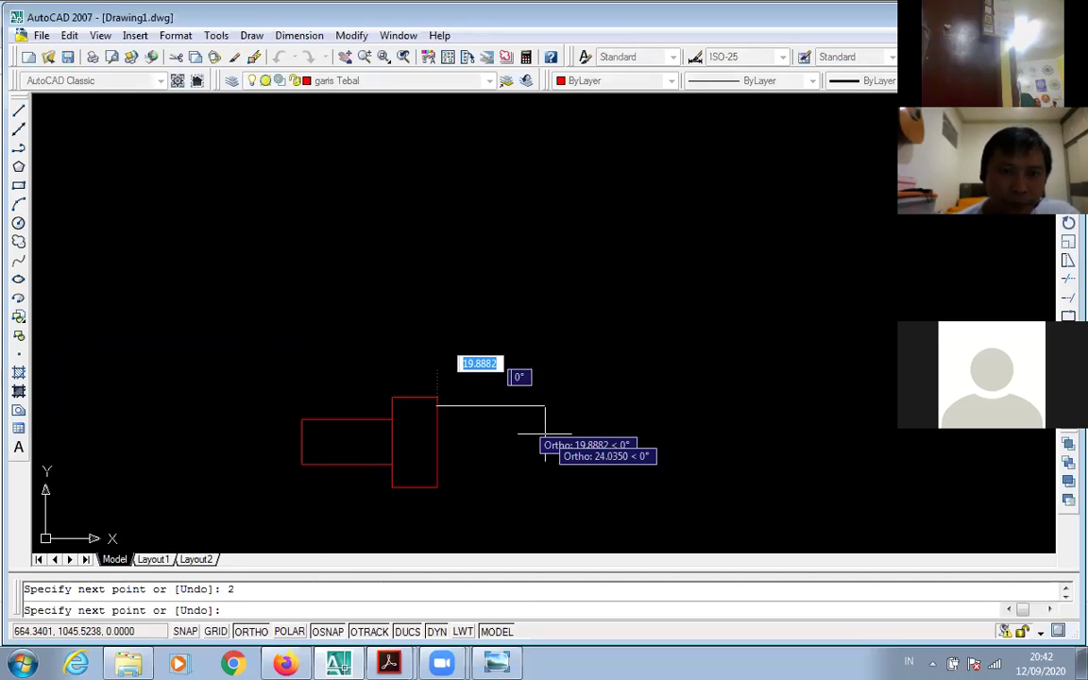
type("8")
key("Return")
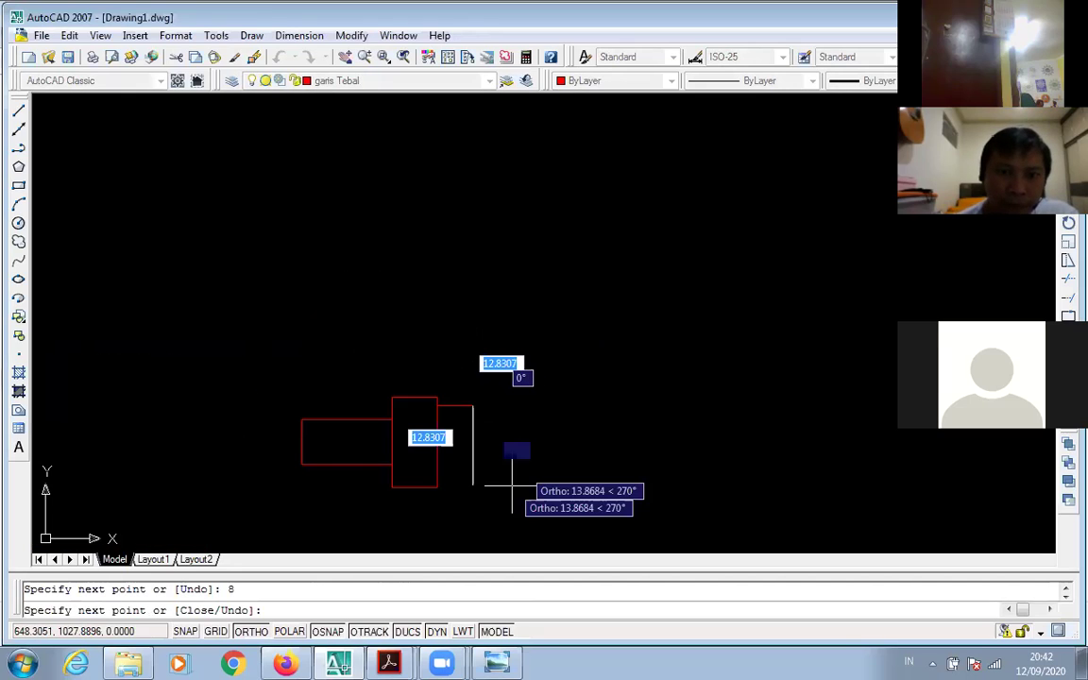
key("Return")
scroll(480, 478, "up", 2)
Step: From the bottom-right corner, draw a 2-unit rise and 8-unit run, closing the small box
key("Return")
left_click(394, 496)
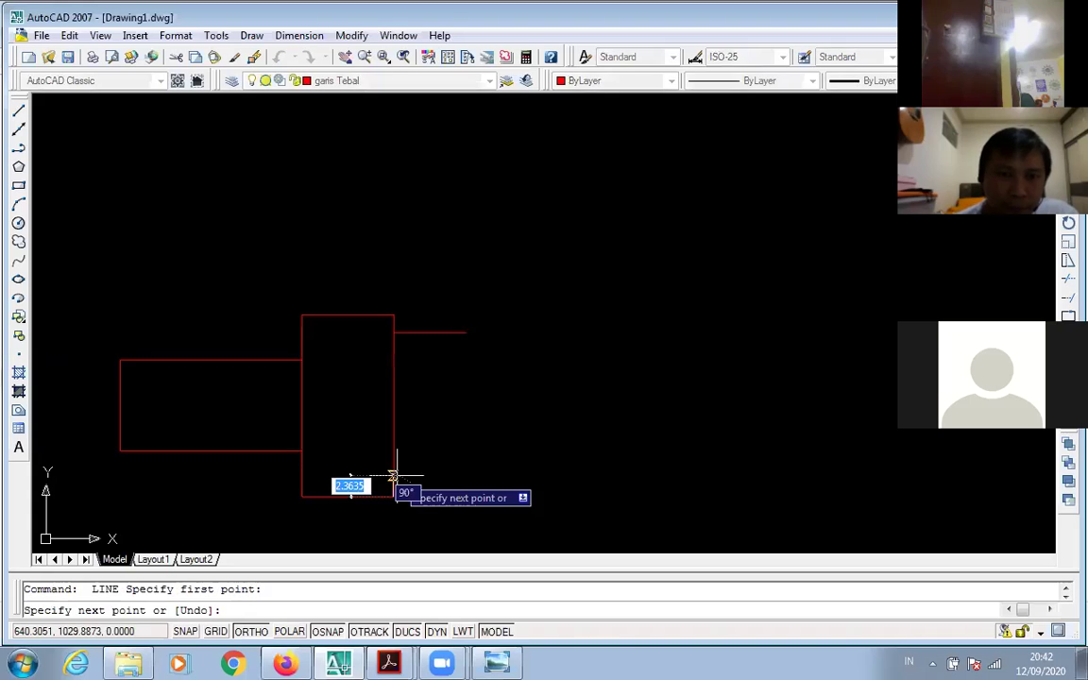
type("2")
key("Return")
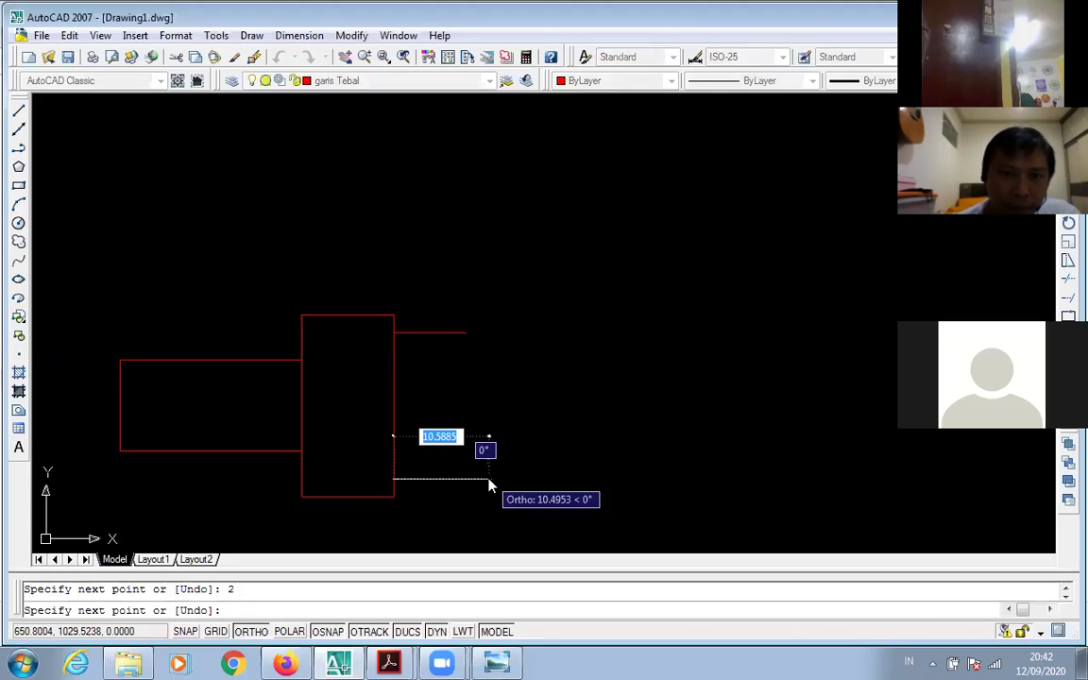
type("8")
key("Return")
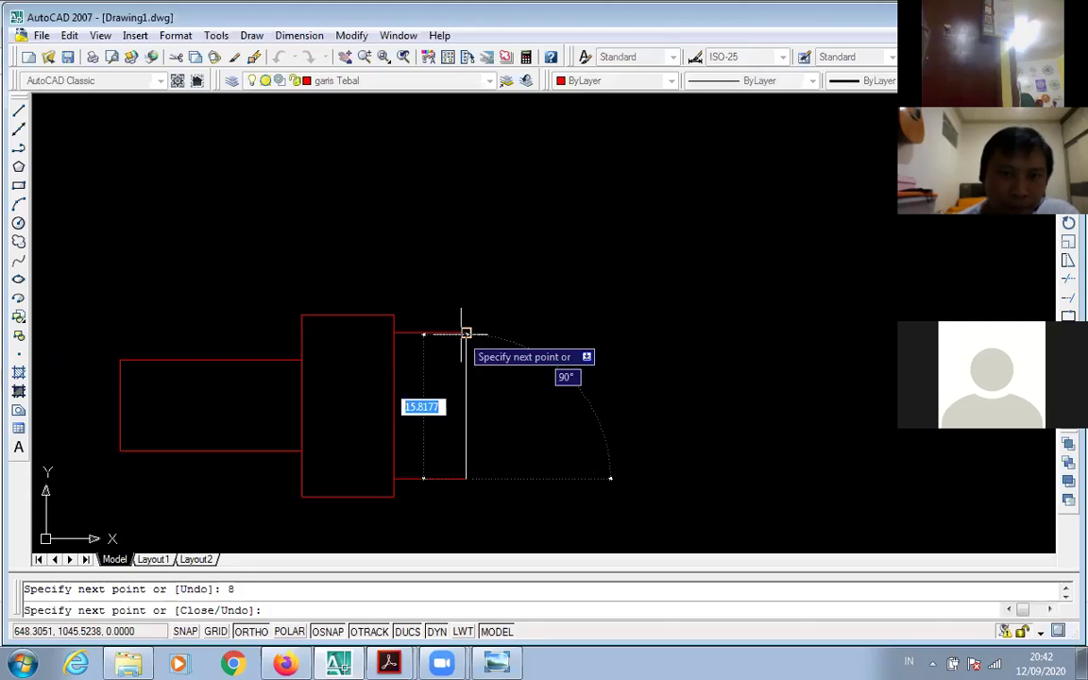
left_click(466, 333)
key("Return")
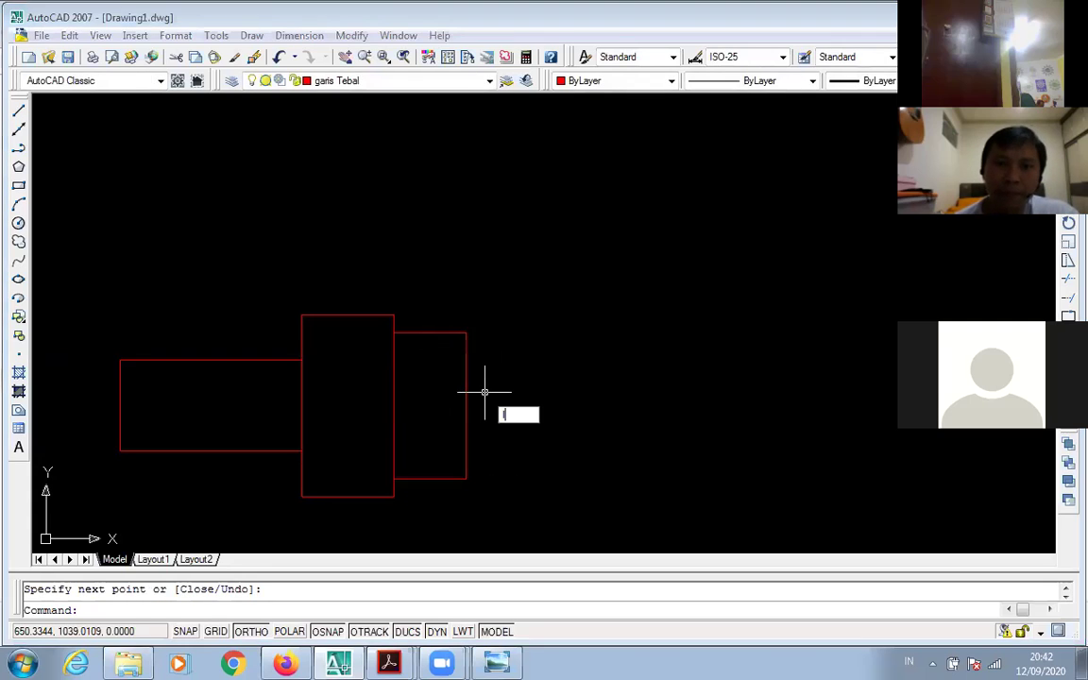
Step: From the small box's top-right corner, draw a 3-unit drop and a 10-unit horizontal segment
key("Return")
left_click(466, 334)
type("3")
key("Return")
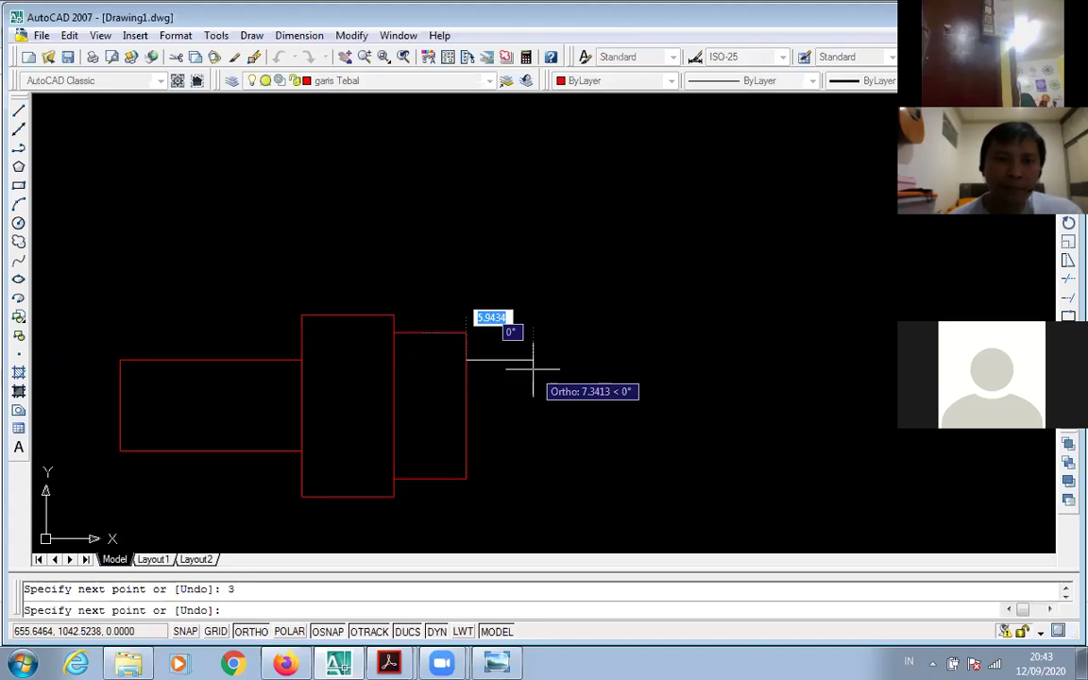
type("1-0")
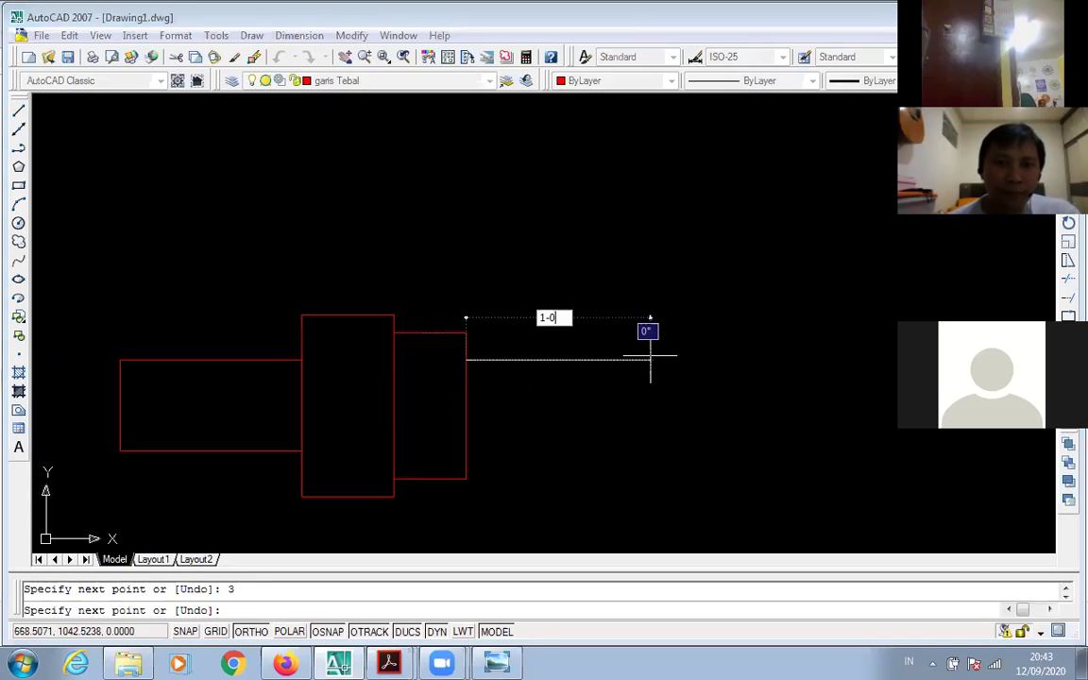
key("BackSpace")
key("BackSpace")
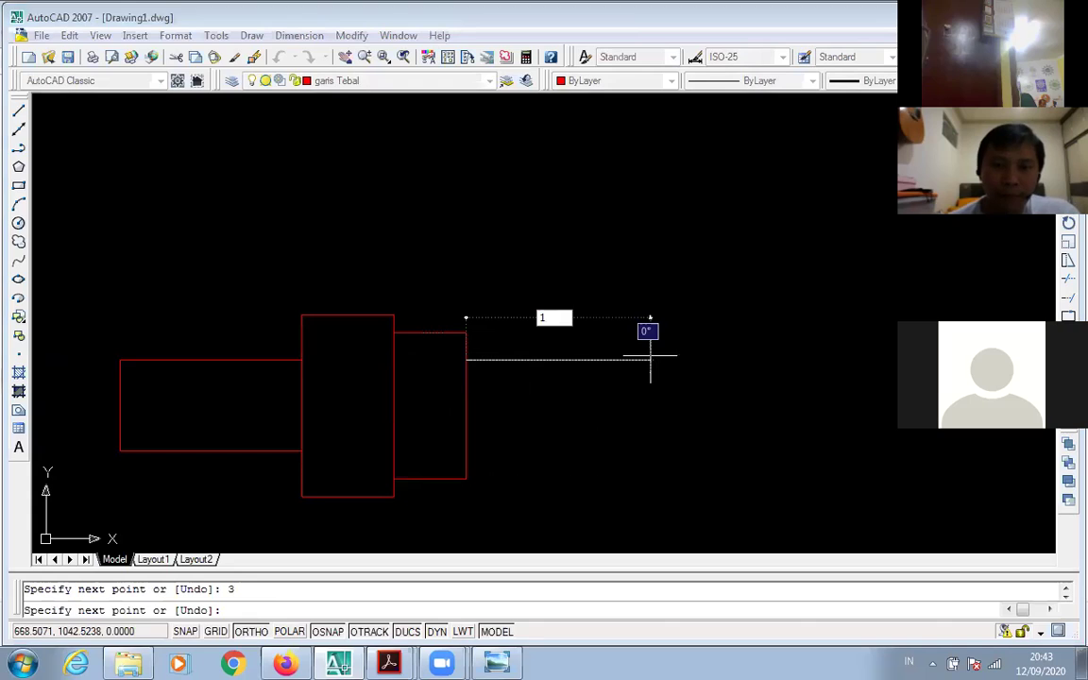
type("0")
key("Return")
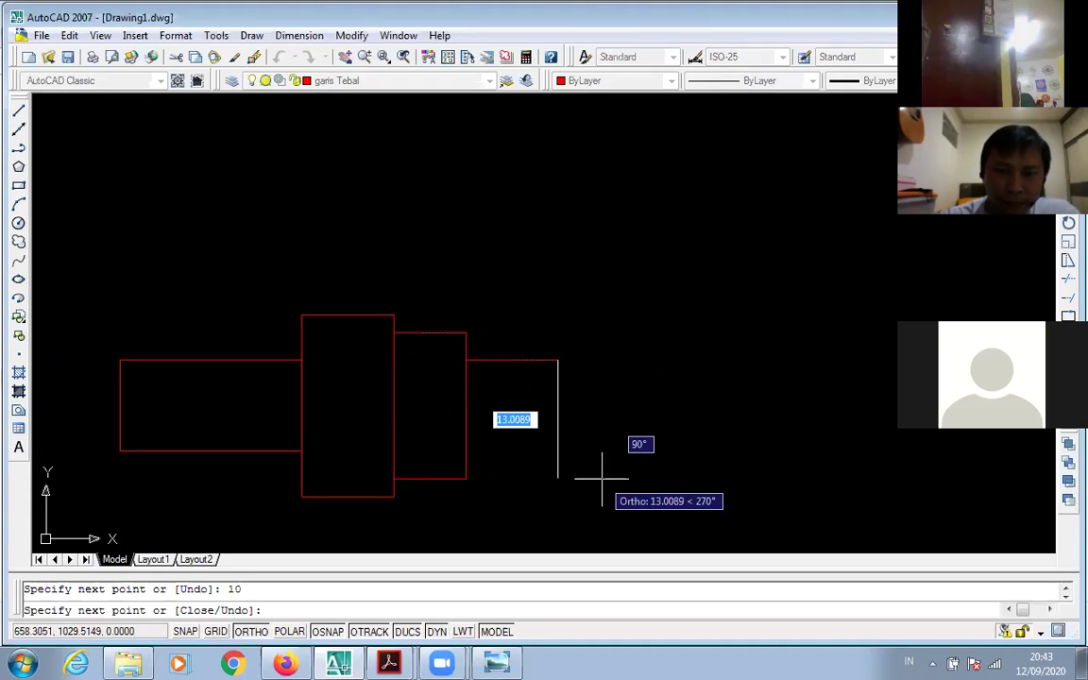
key("Return")
Step: From the lower corner, draw a 3-unit rise and 10-unit segments to close the end section
key("Return")
left_click(465, 478)
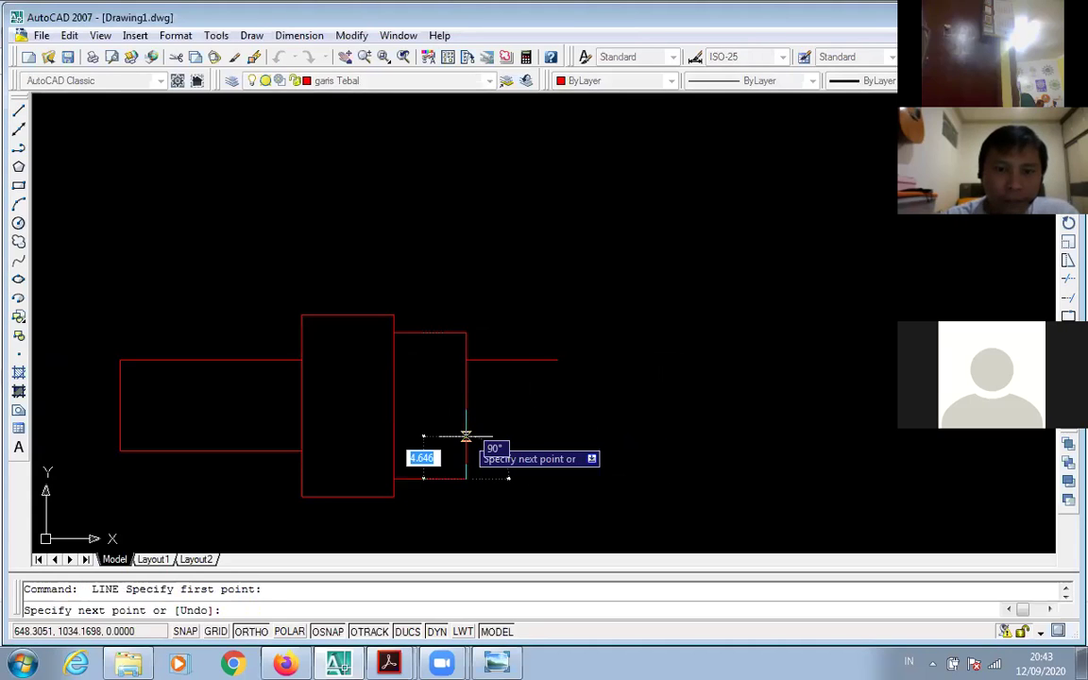
type("3")
key("Return")
type("10")
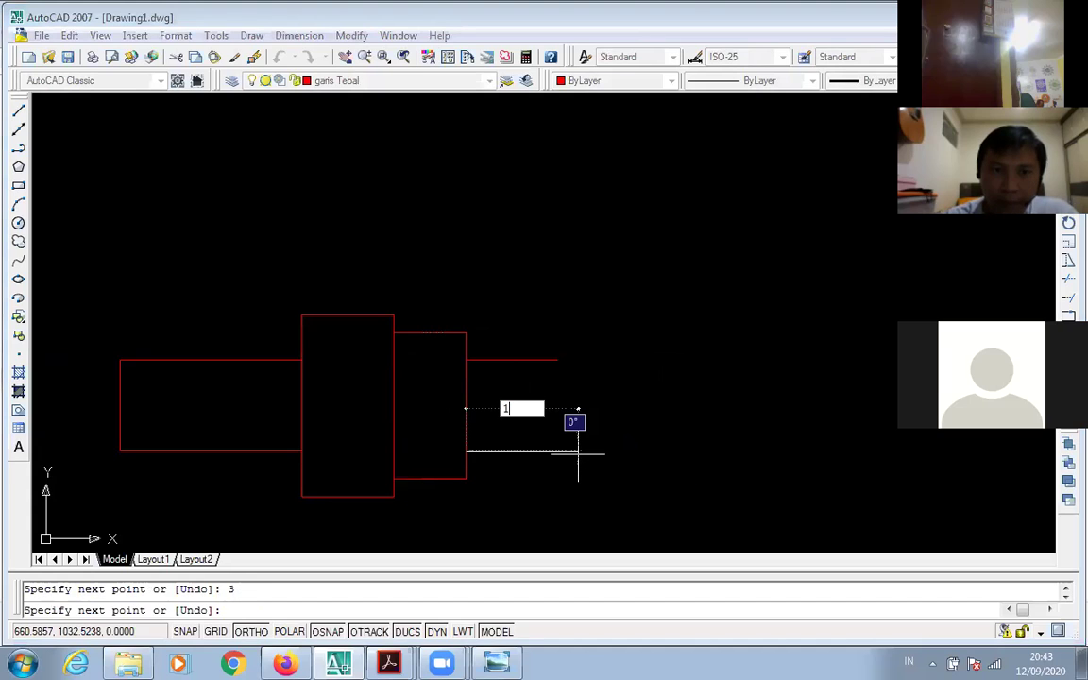
key("Return")
type("10")
key("Return")
key("Return")
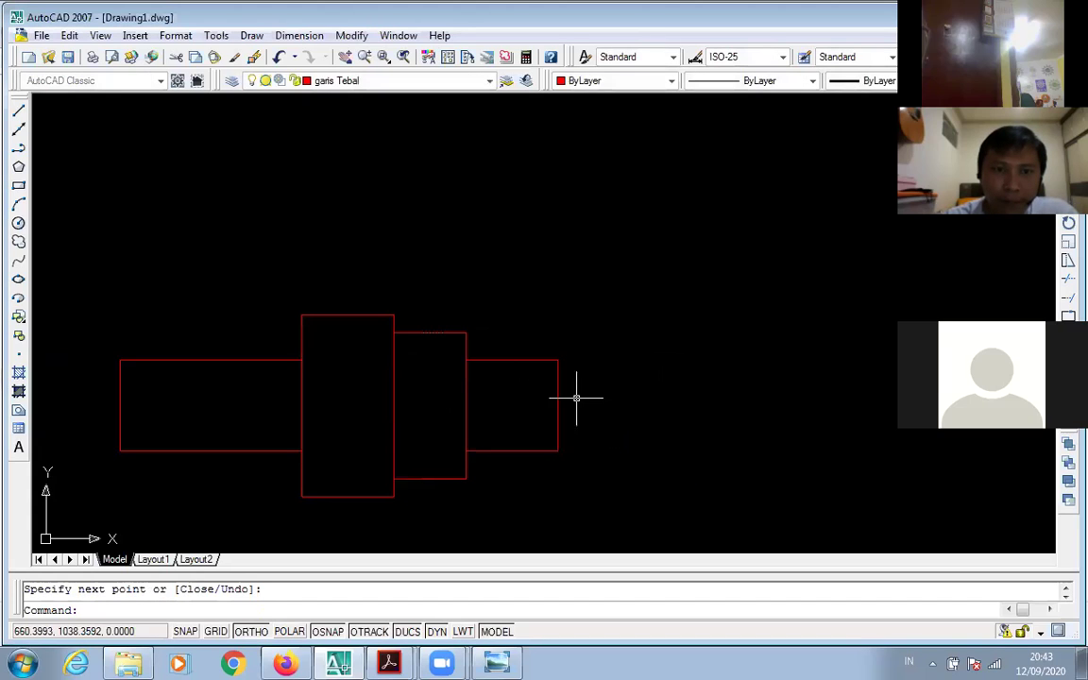
Step: Make 'garis sumbu' current and draw a horizontal centre line from left to right of the shaft
left_click(350, 81)
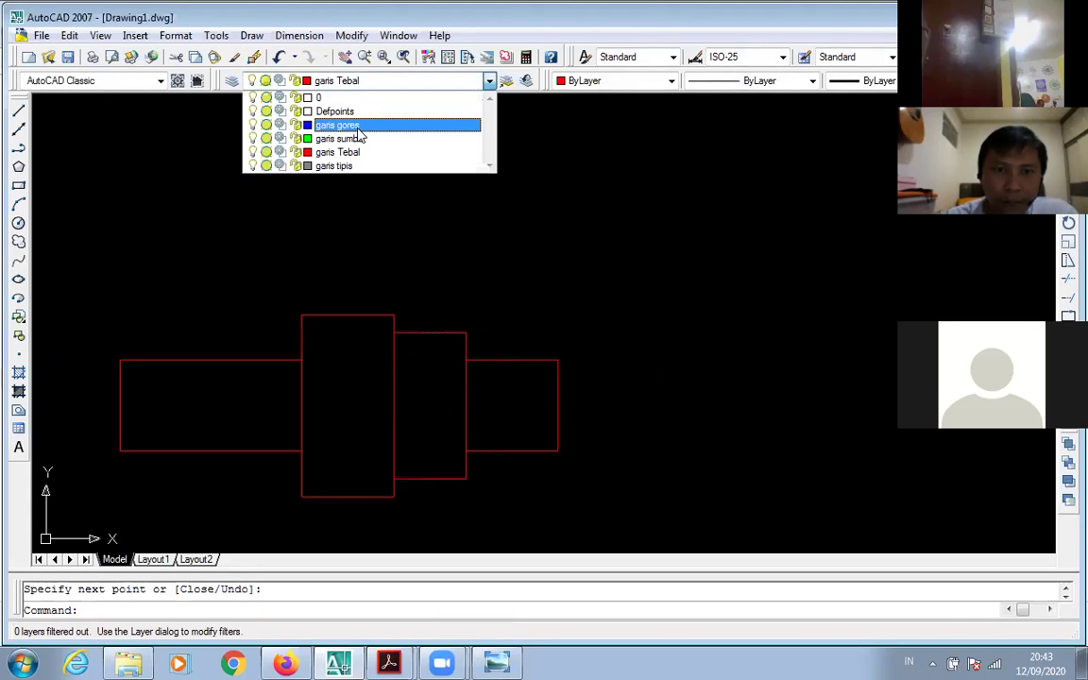
left_click(342, 138)
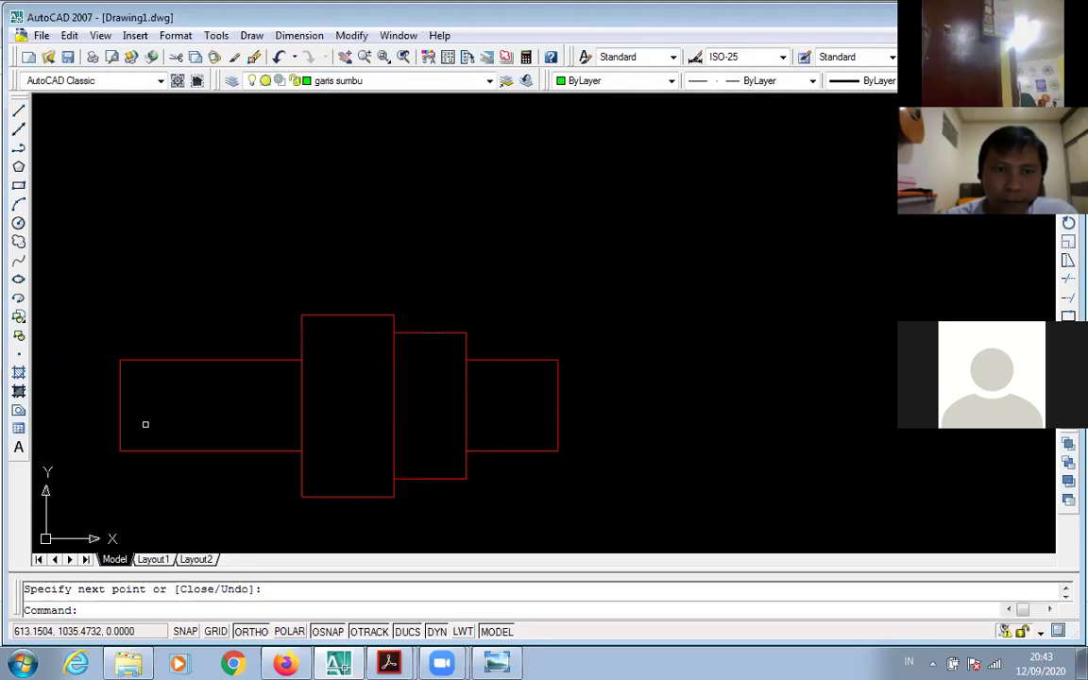
type("l")
key("Return")
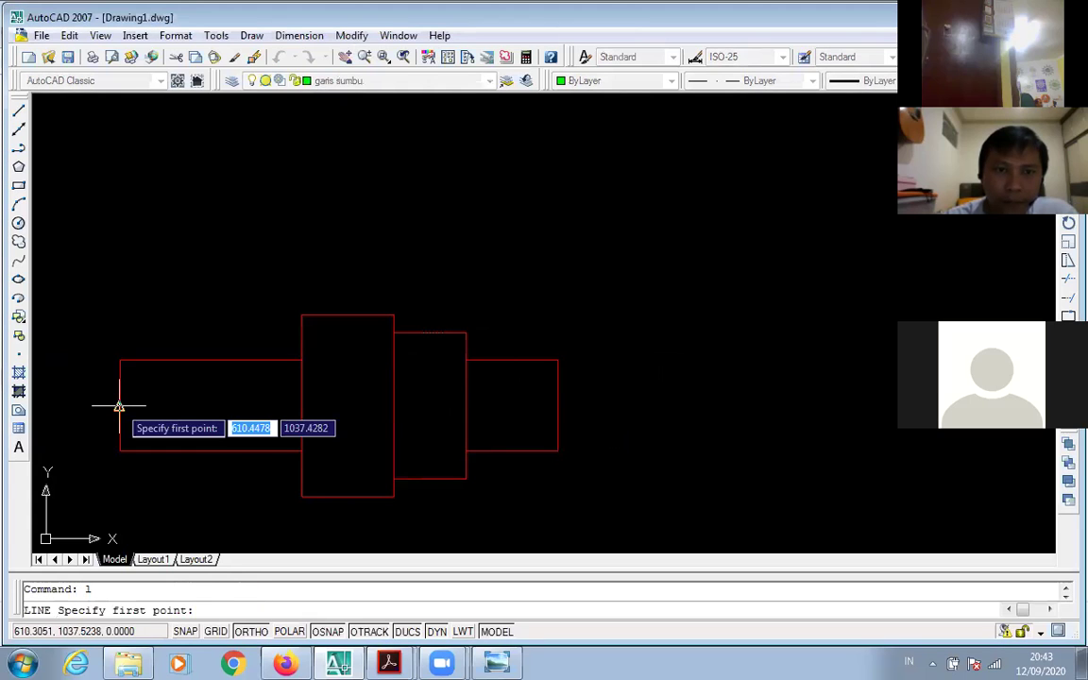
left_click(118, 406)
left_click(671, 406)
key("Return")
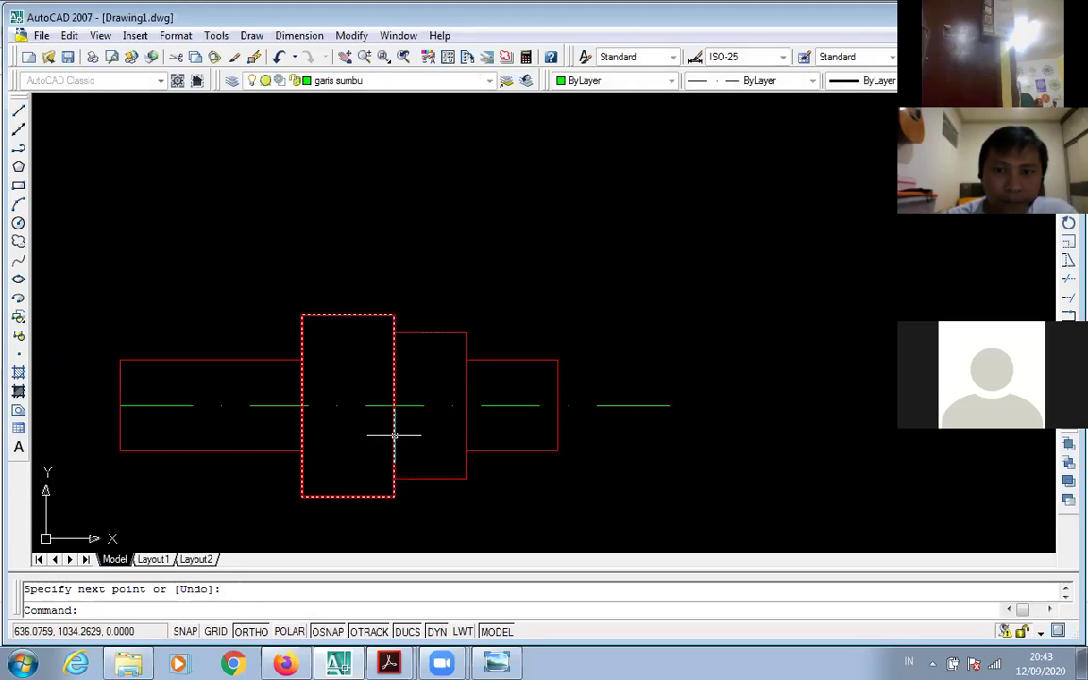
left_click(134, 405)
left_click(118, 406)
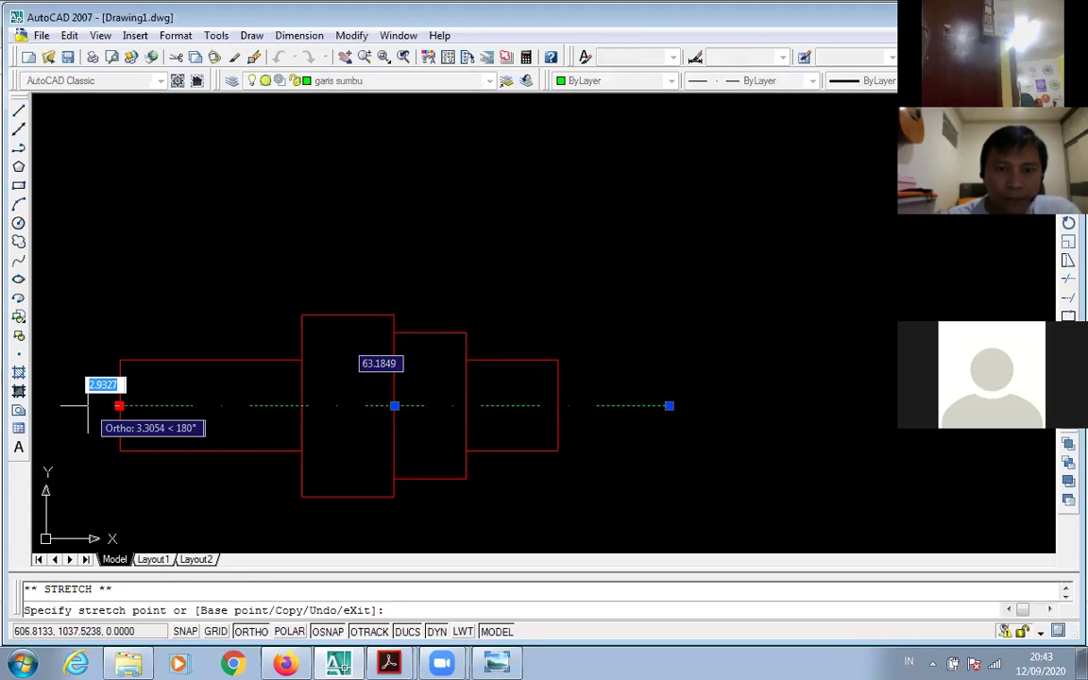
key("Escape")
key("Escape")
scroll(698, 420, "up", 1)
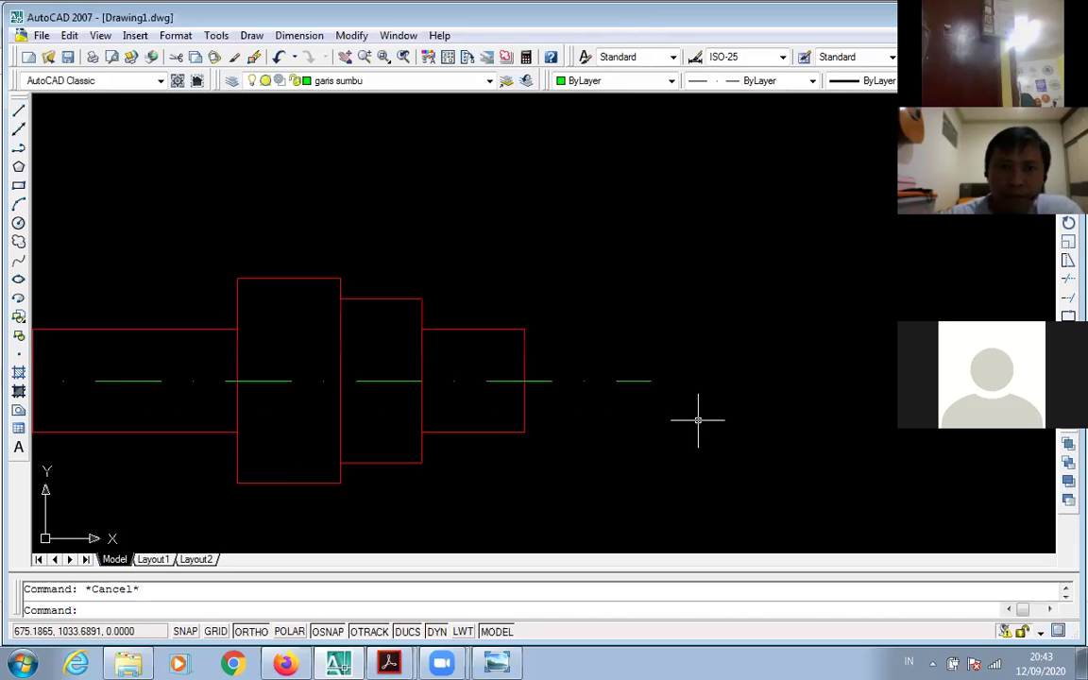
scroll(628, 379, "down", 1)
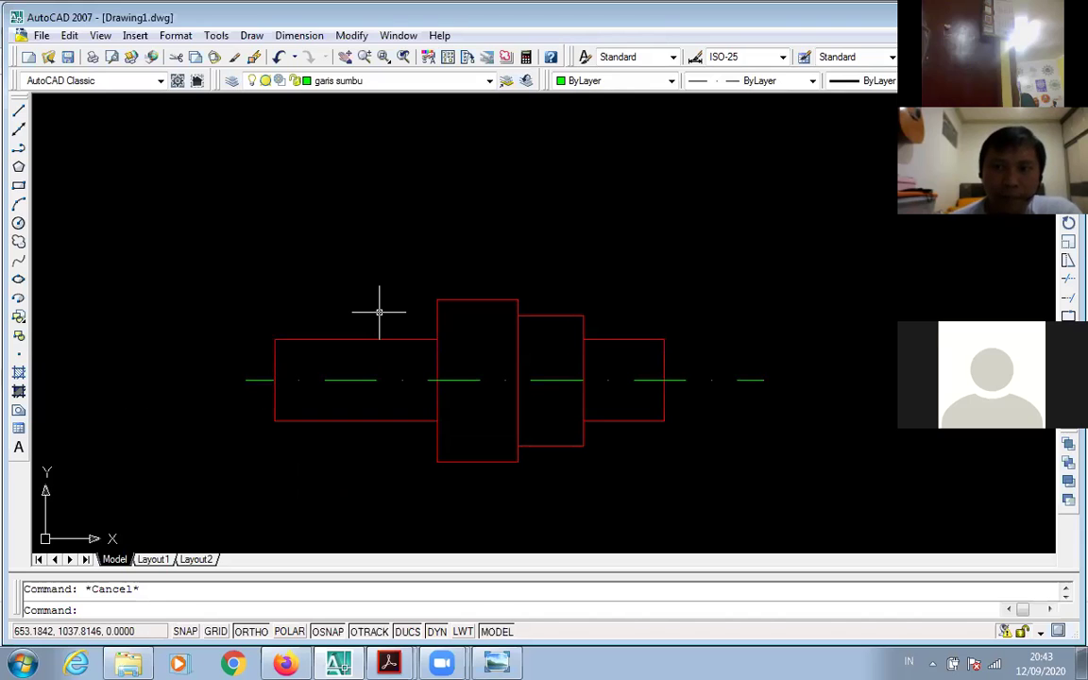
scroll(540, 335, "down", 4)
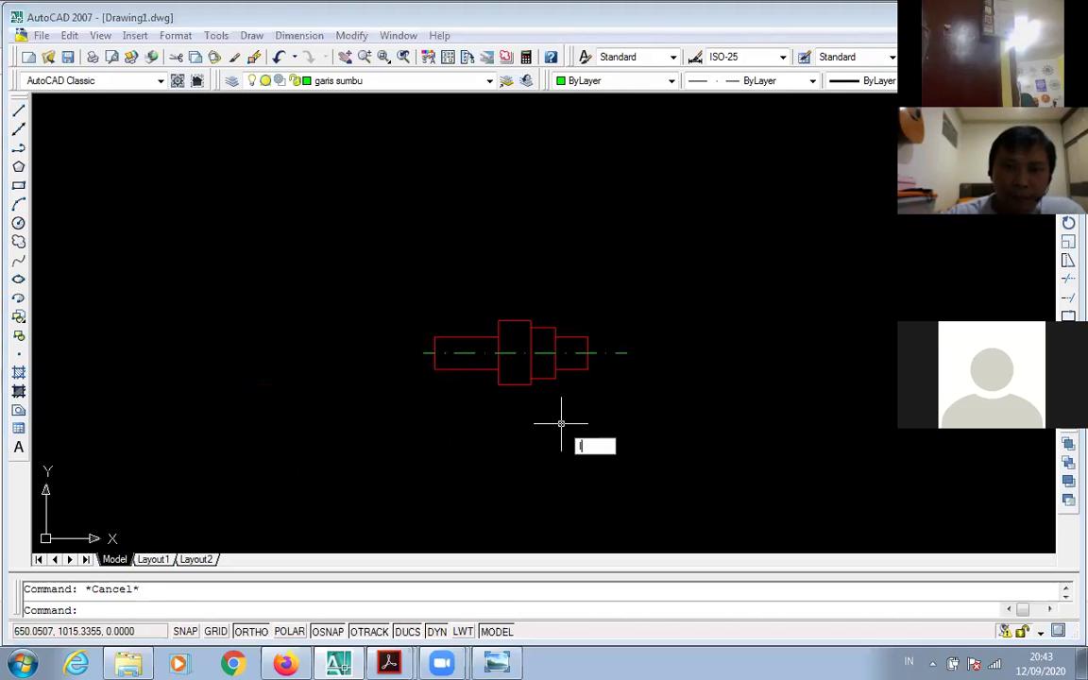
Step: Draw a 297-unit vertical line for the border's left edge
key("Return")
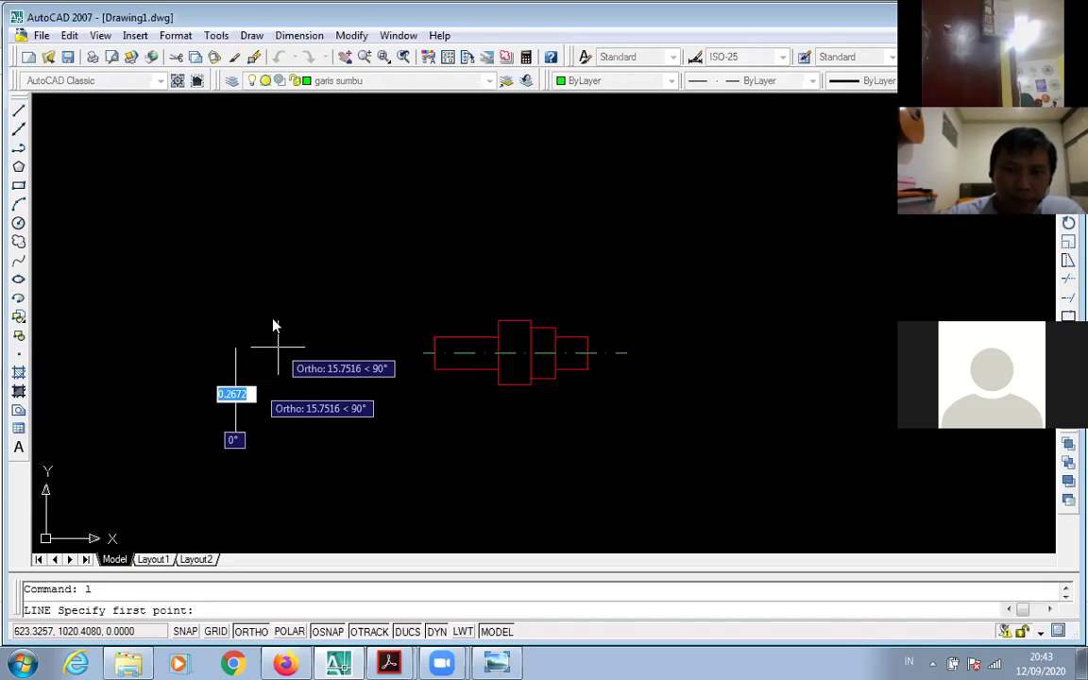
left_click(237, 435)
type("v")
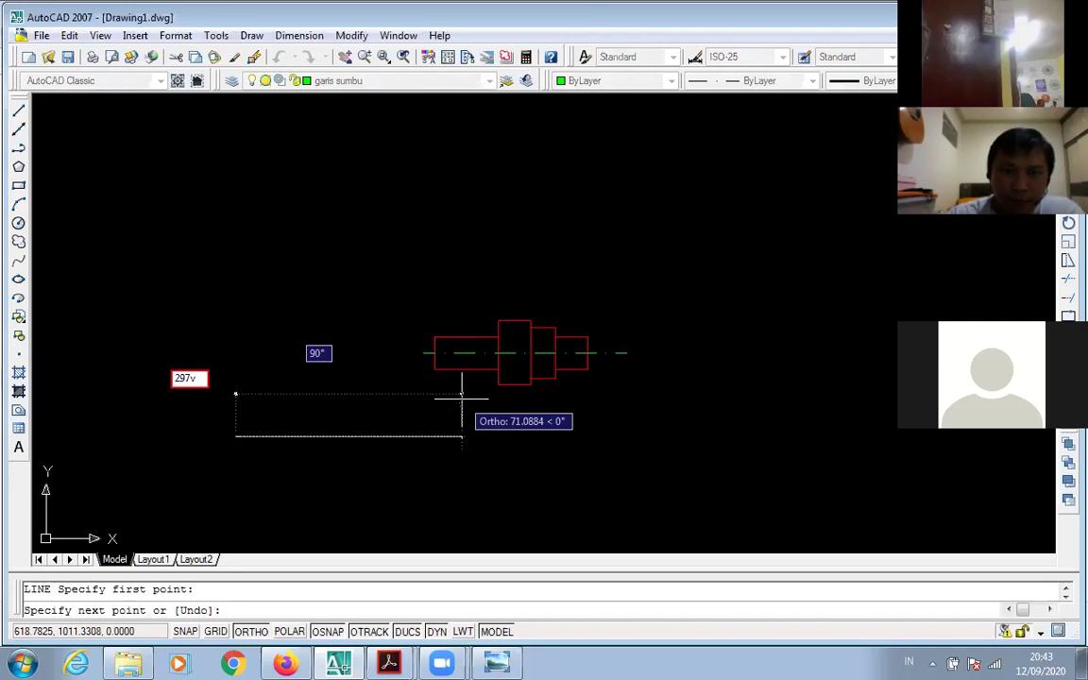
key("BackSpace")
key("BackSpace")
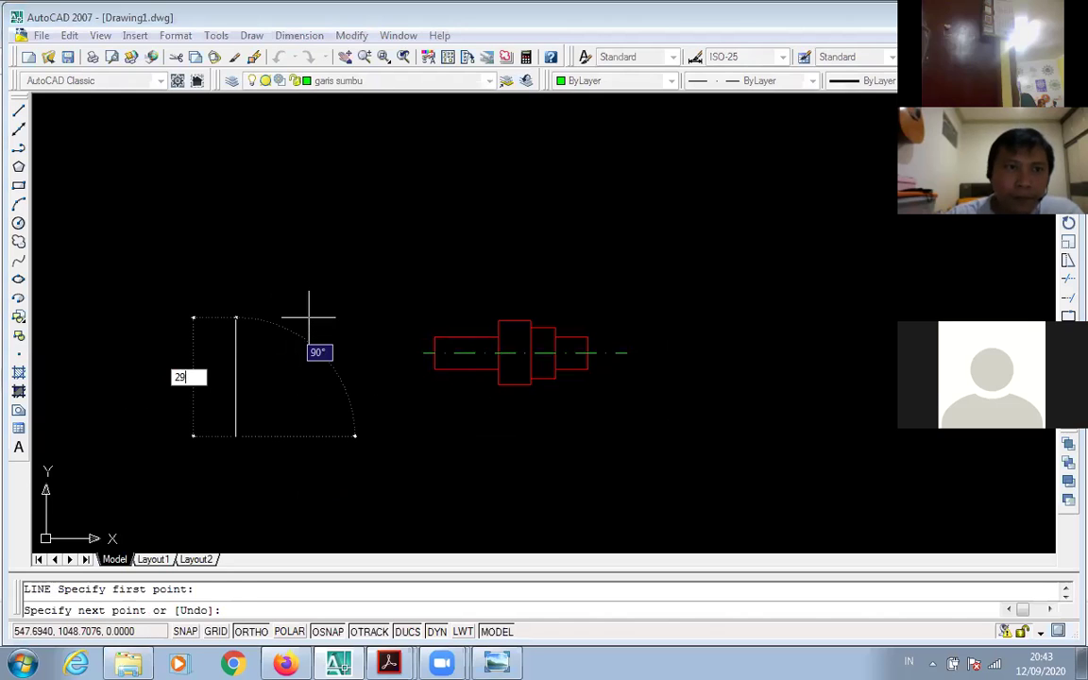
type("7")
key("Return")
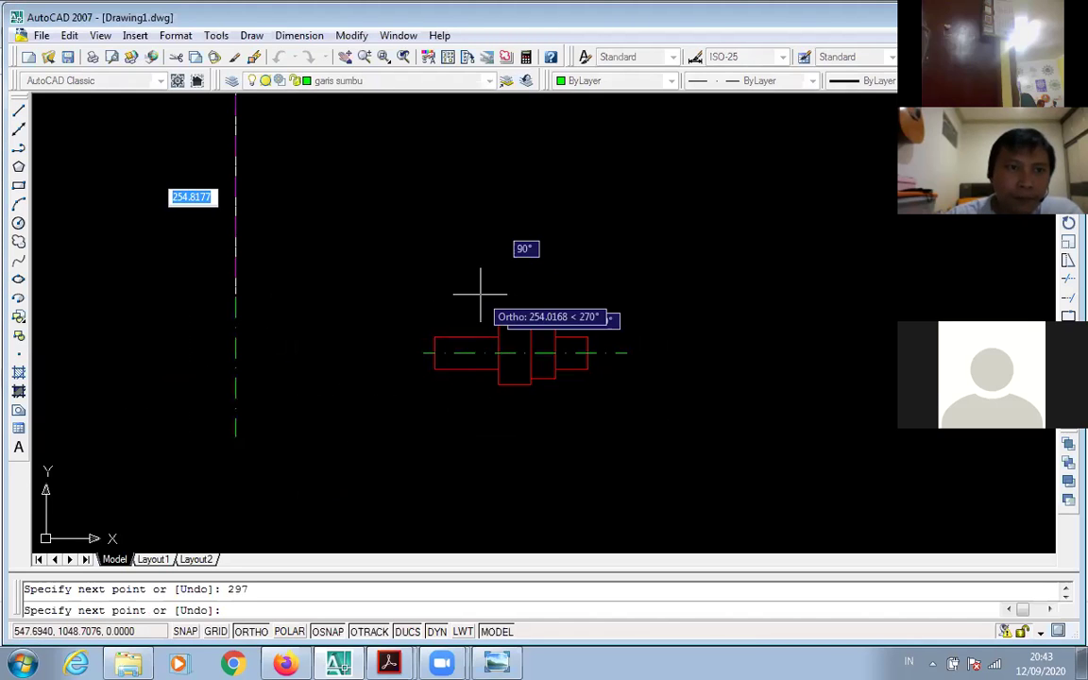
scroll(480, 294, "down", 3)
key("Escape")
Step: Move the vertical line onto the garis Tebal layer so it turns red
left_click_drag(350, 378, 434, 113)
left_click(416, 80)
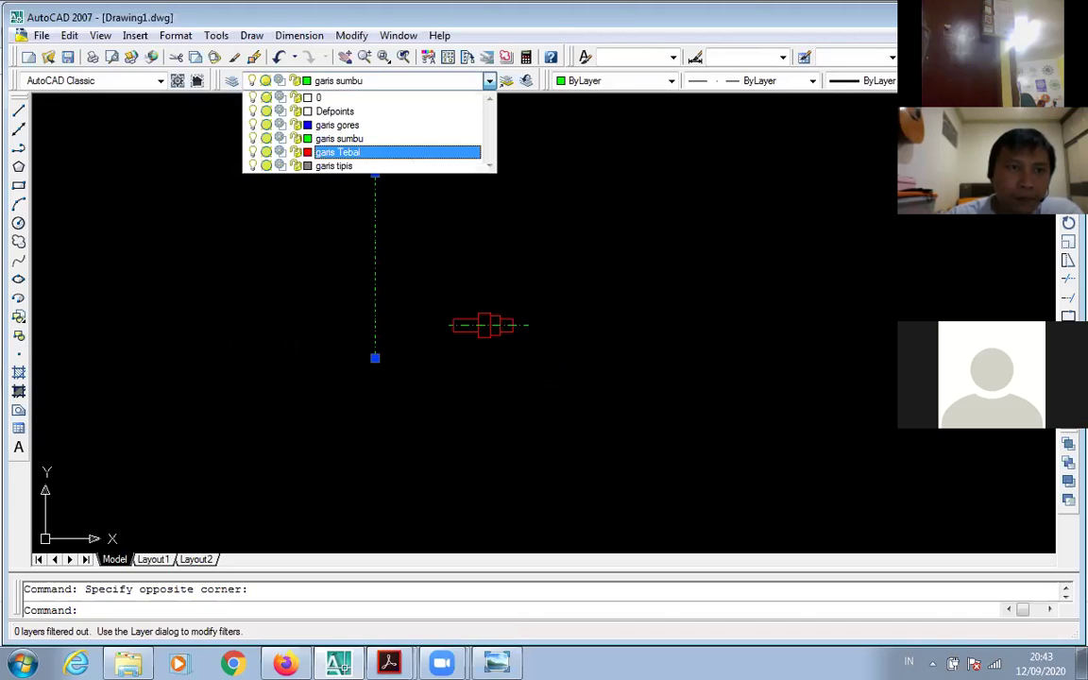
left_click(340, 152)
scroll(396, 295, "down", 3)
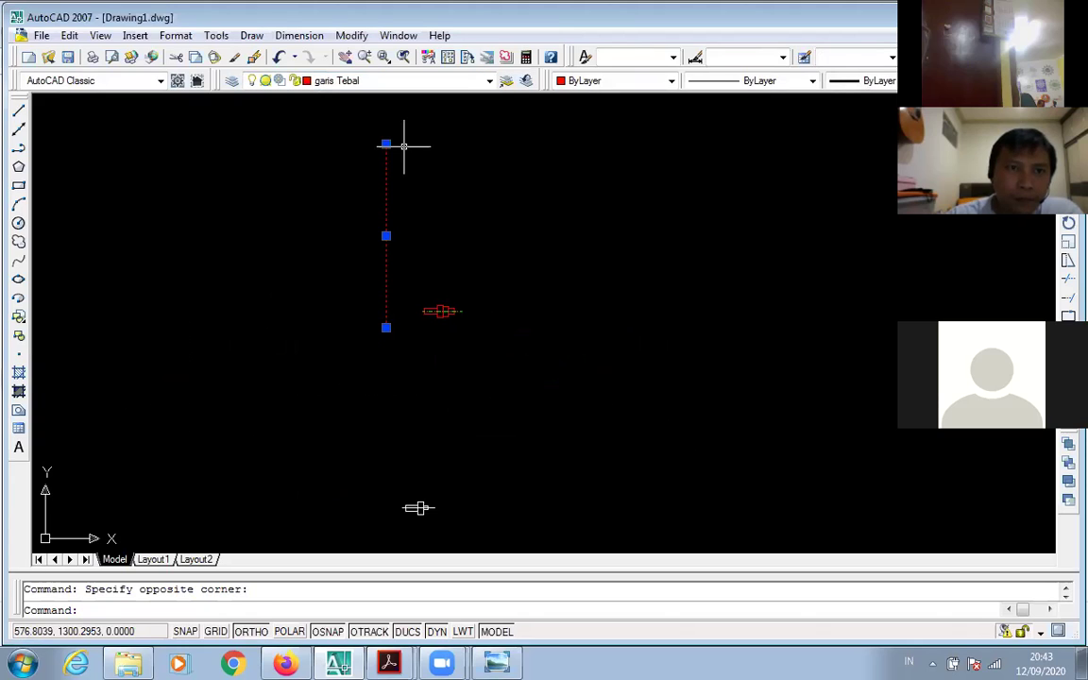
key("Escape")
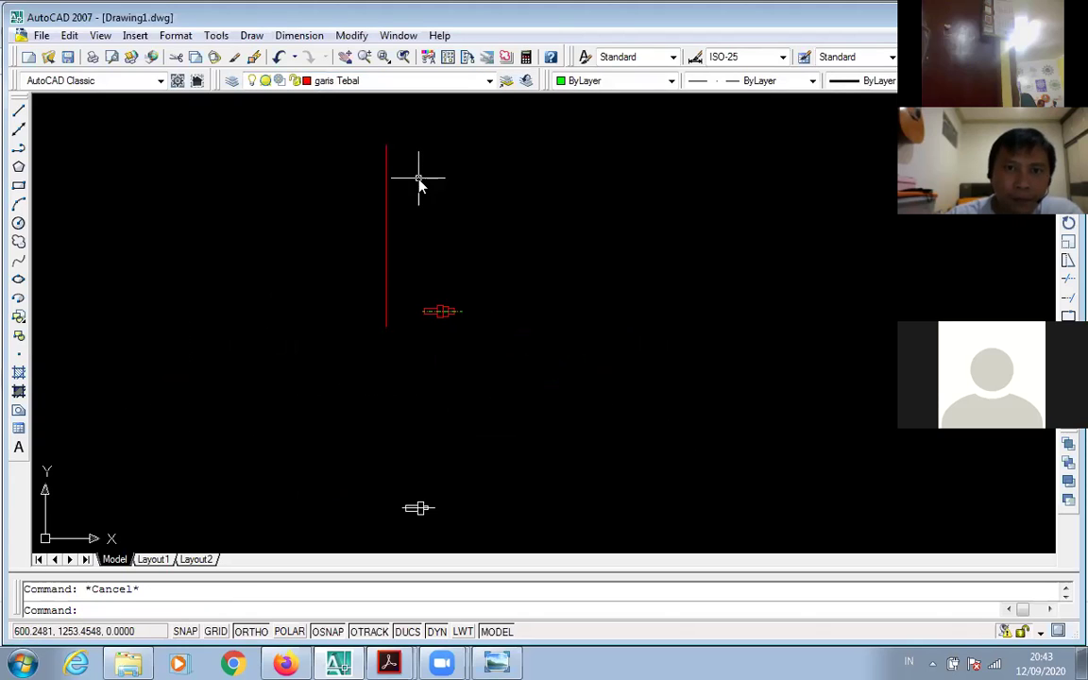
Step: From the red line's top, draw the 210-unit top edge and the right-hand vertical edge
type("l")
key("Return")
left_click(387, 146)
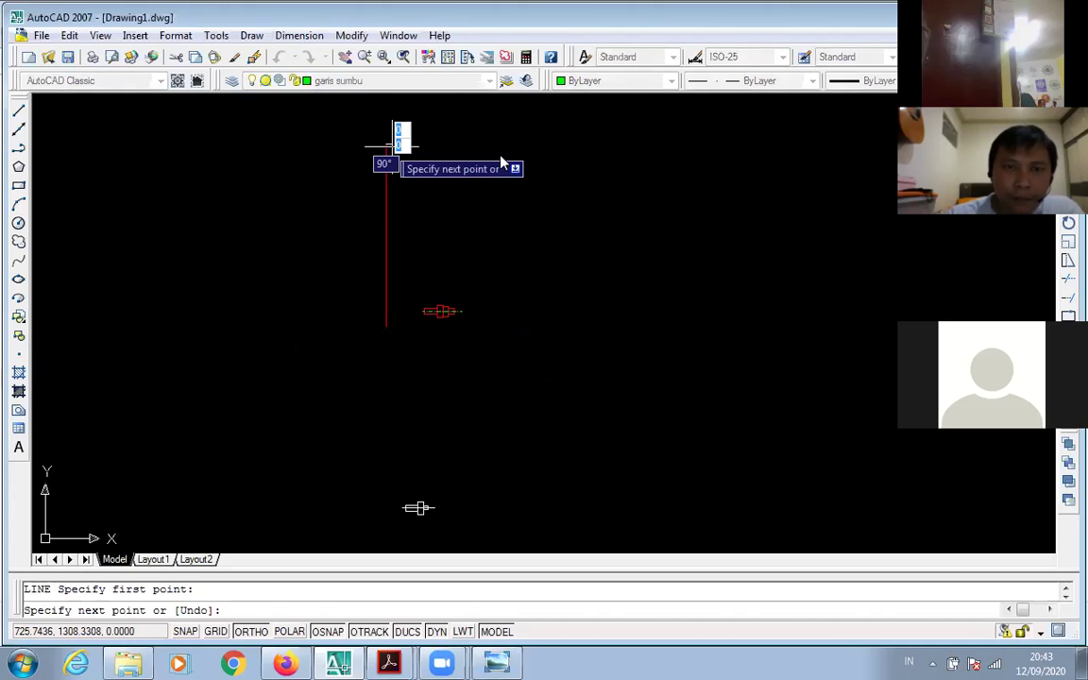
type("210")
key("Return")
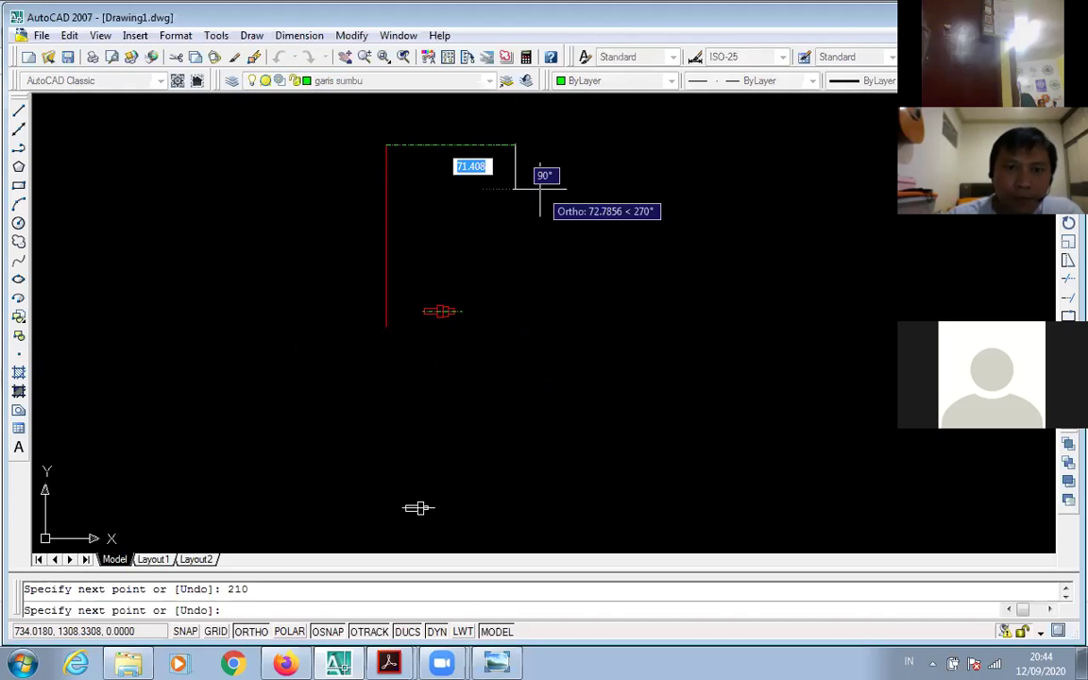
left_click(516, 373)
key("Return")
key("Return")
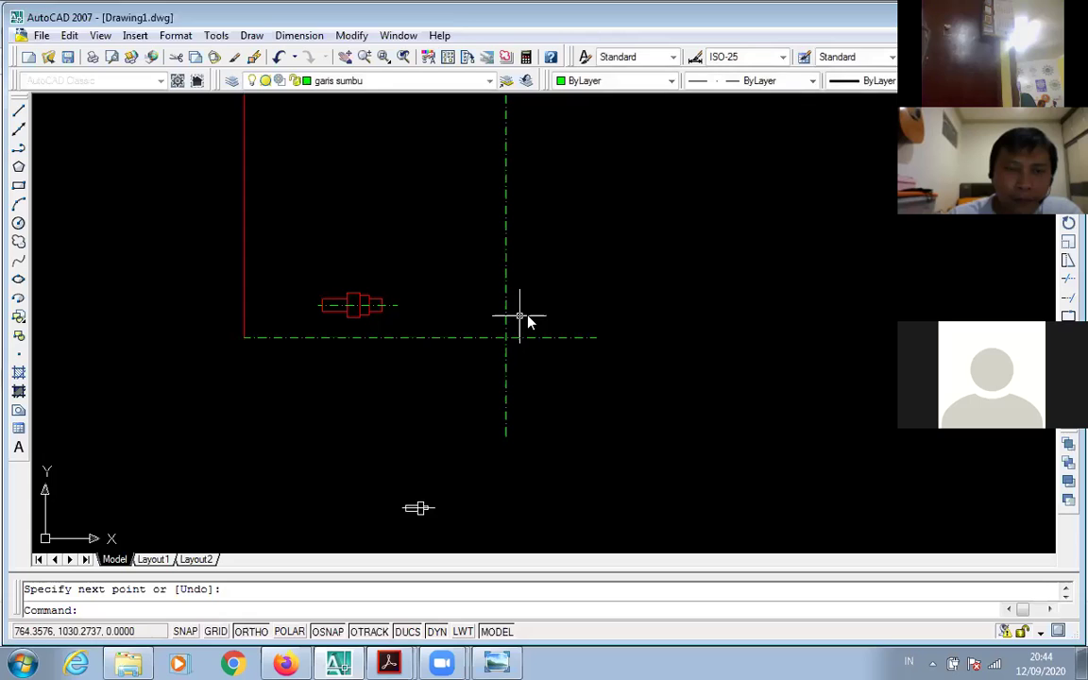
type("m")
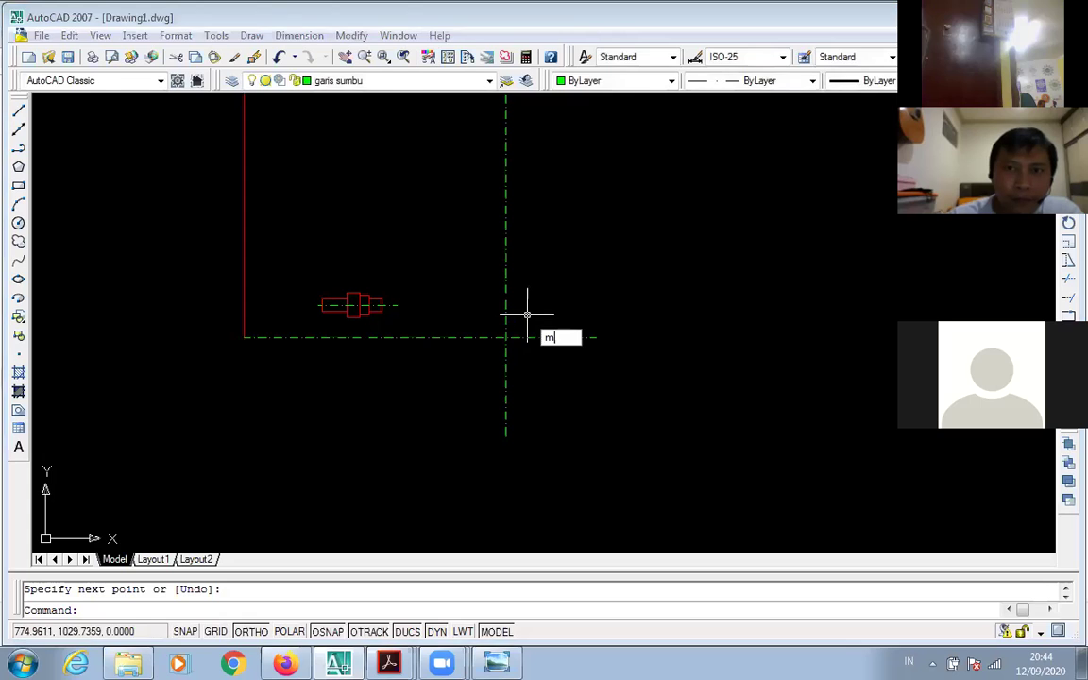
type("a")
key("Return")
Step: Match the two green frame lines to the red line's properties
left_click(245, 274)
left_click(548, 315)
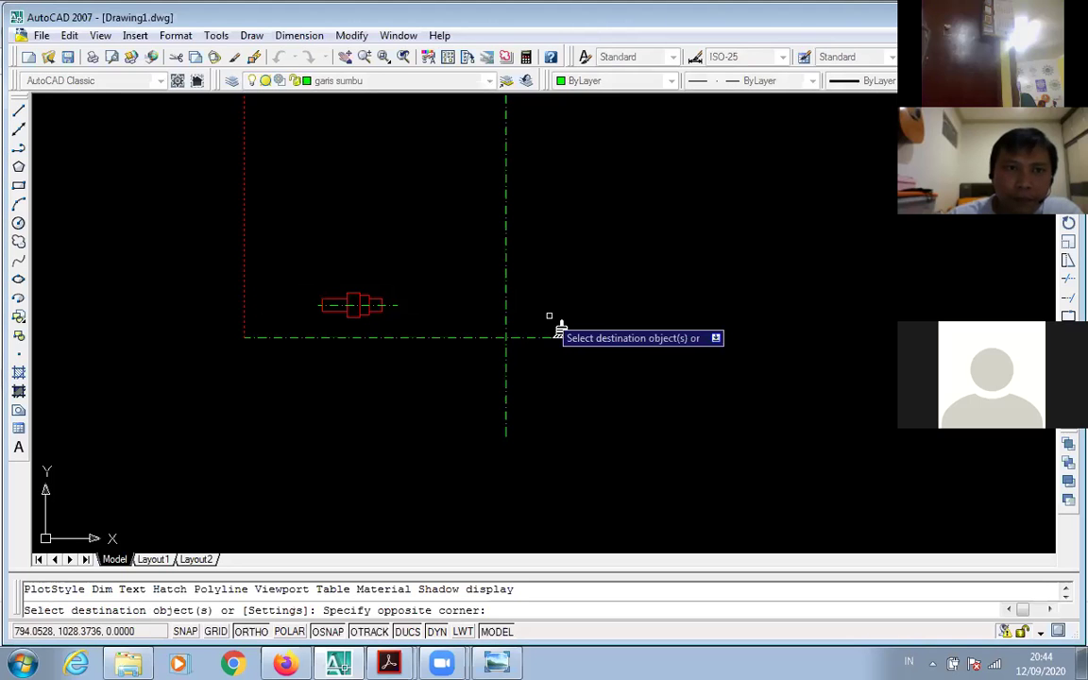
left_click(505, 351)
key("Escape")
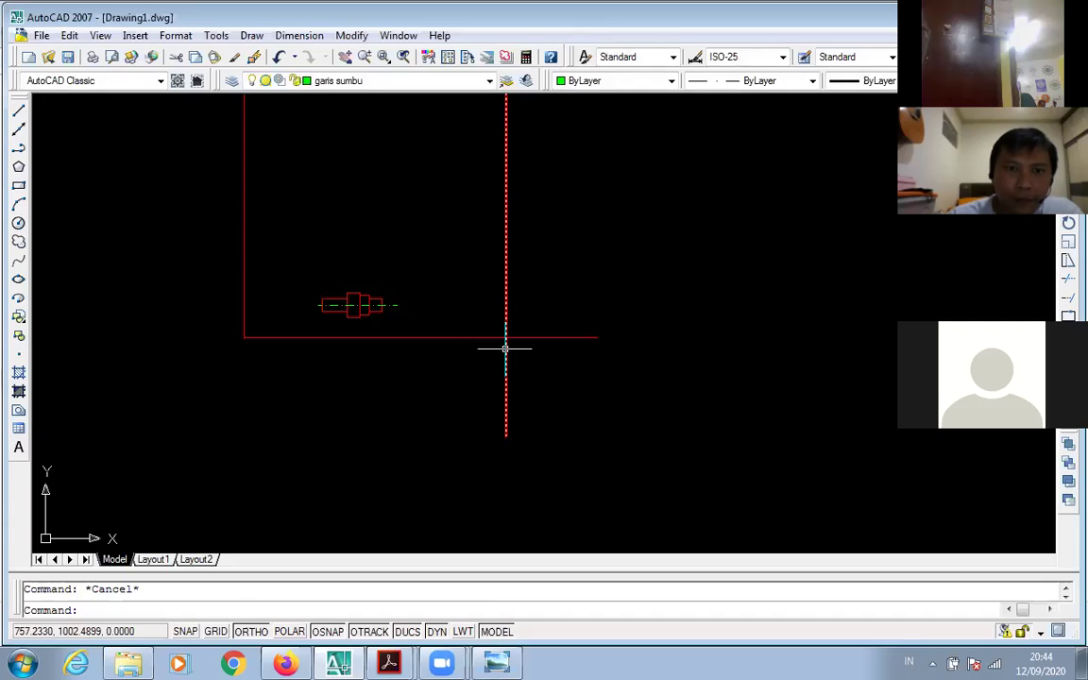
Step: Trim the overshooting vertical and horizontal lines at the border corner
type("tr")
key("Return")
key("Return")
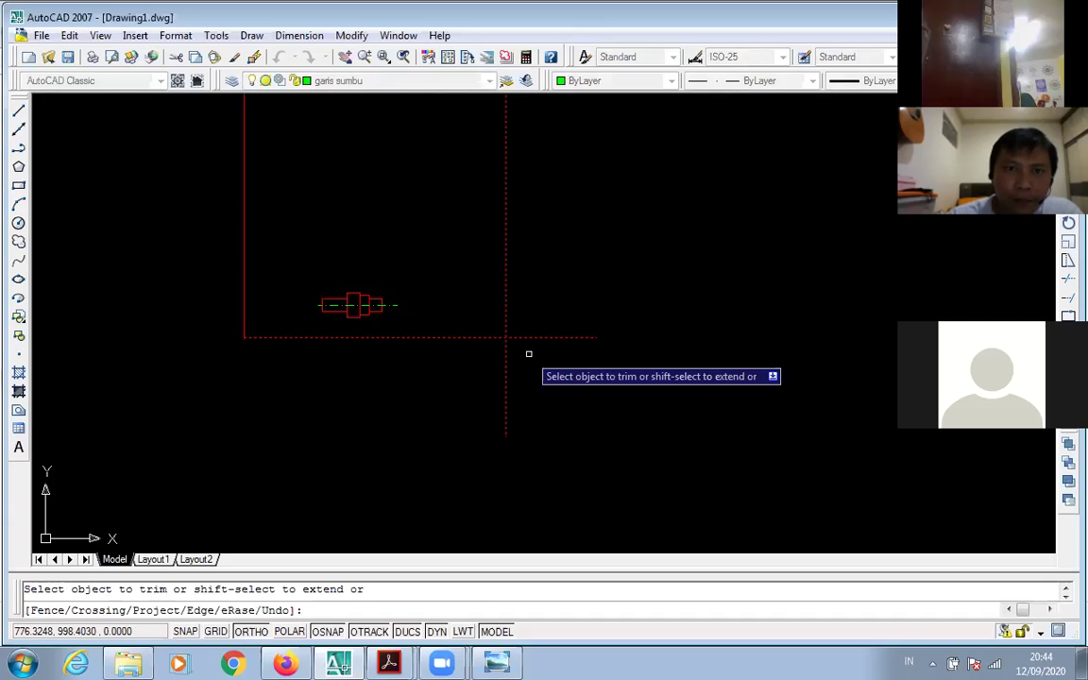
left_click(529, 353)
left_click(478, 366)
key("Return")
scroll(478, 367, "down", 3)
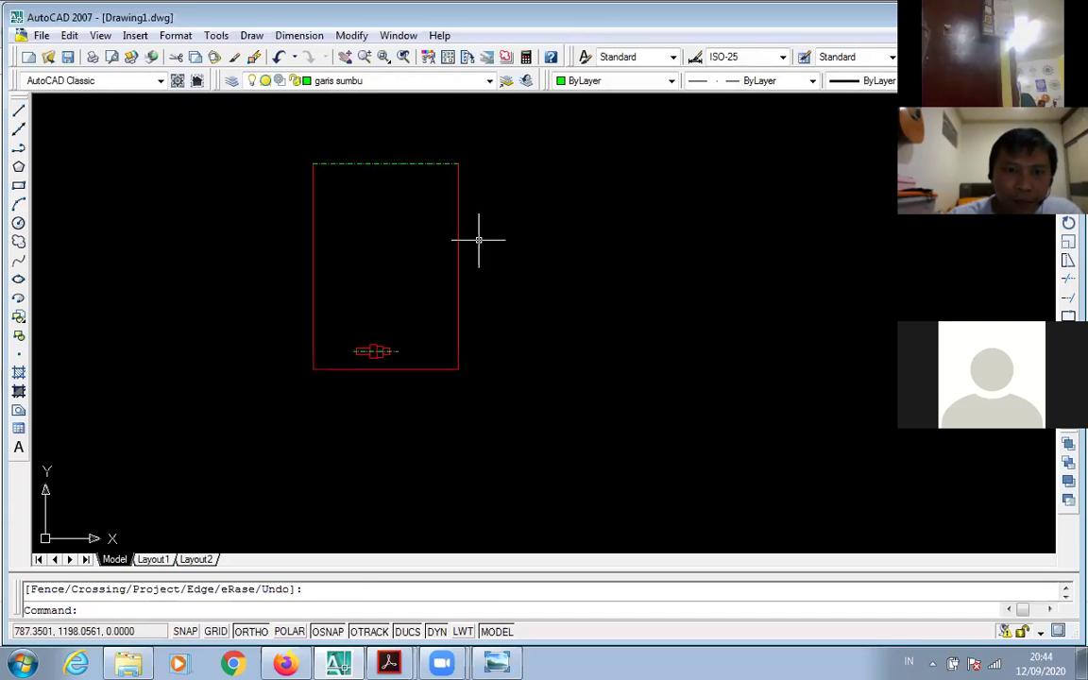
Step: Turn the dashed top edge red by matching properties from the red edge
type("ma")
key("Return")
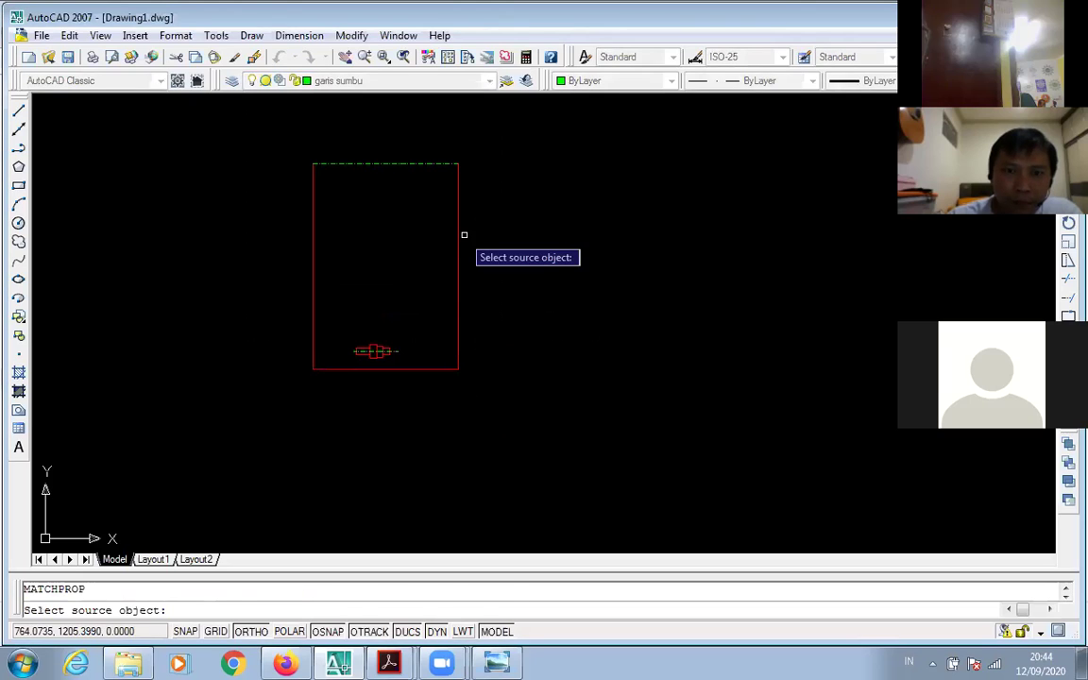
left_click(461, 235)
left_click(431, 209)
left_click(418, 180)
key("Return")
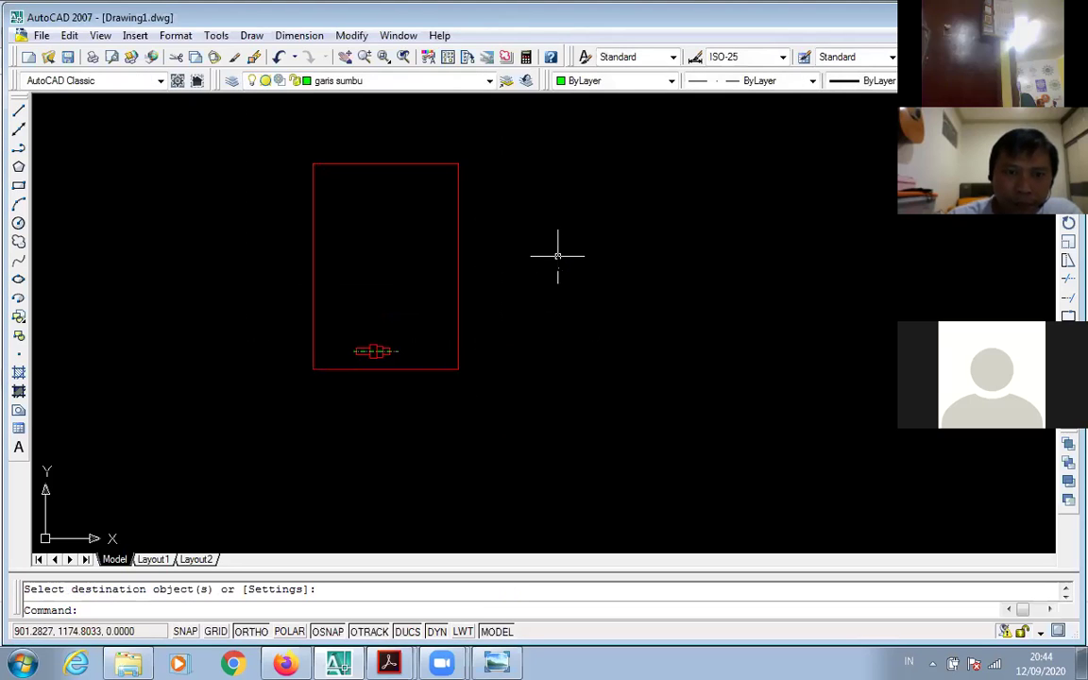
Step: Rotate the selected border and part by 90 degrees
type("ro")
key("Return")
left_click(542, 219)
left_click(230, 437)
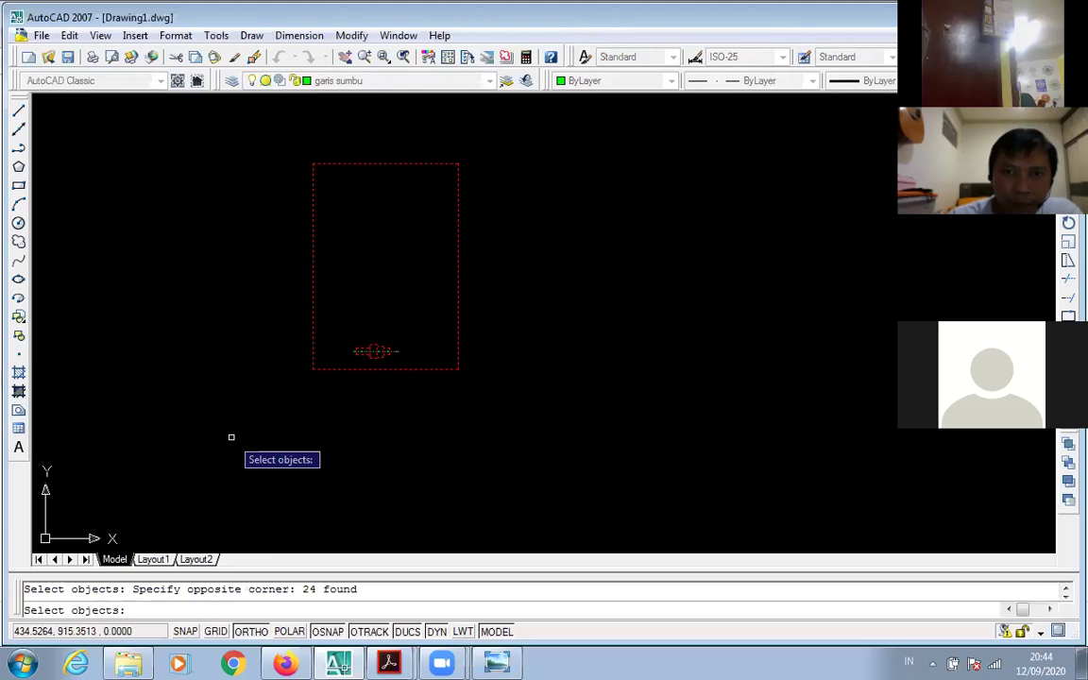
key("Return")
left_click(481, 378)
left_click(473, 340)
scroll(427, 430, "down", 1)
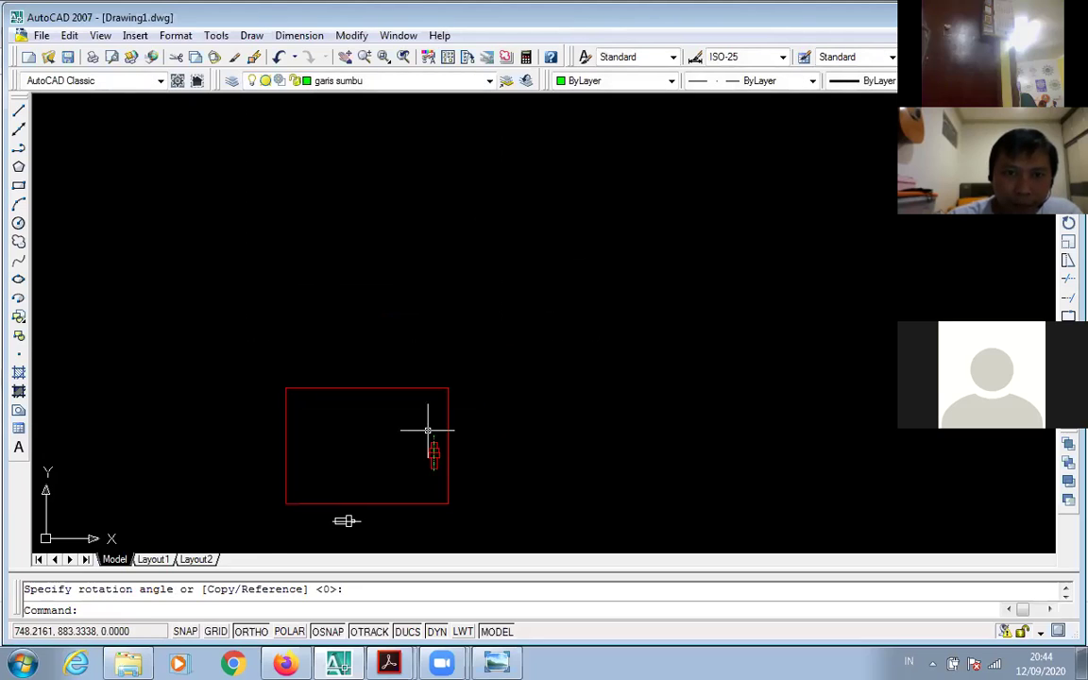
scroll(428, 454, "up", 3)
Step: Move the rotated part to the right of the border
left_click(464, 393)
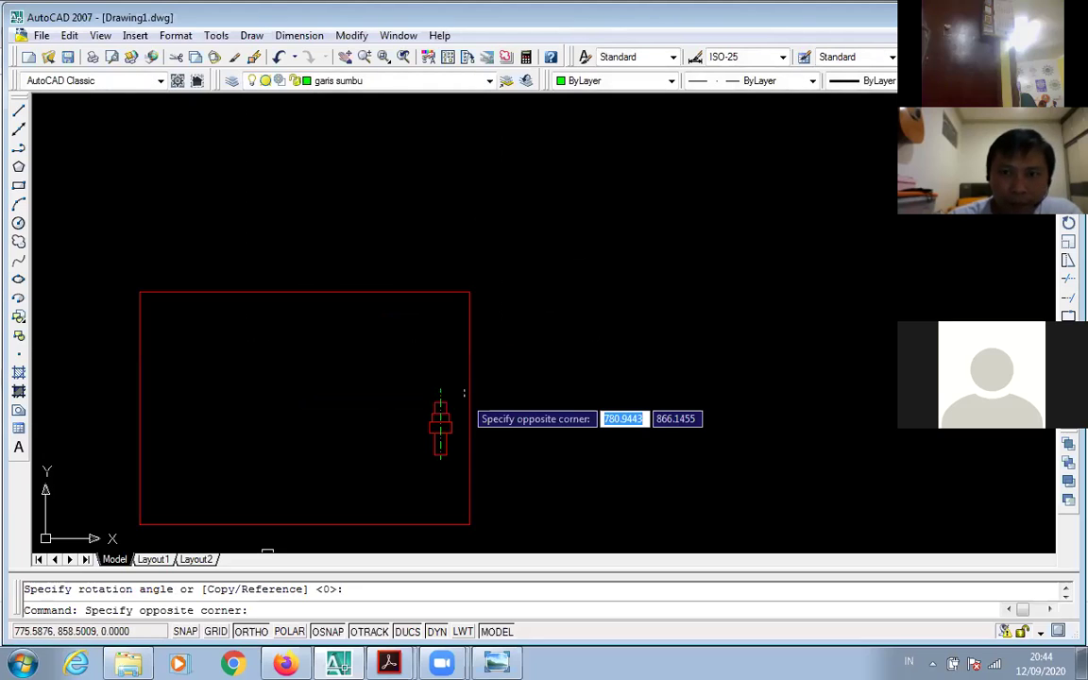
left_click(417, 473)
key("m")
key("Return")
left_click(405, 463)
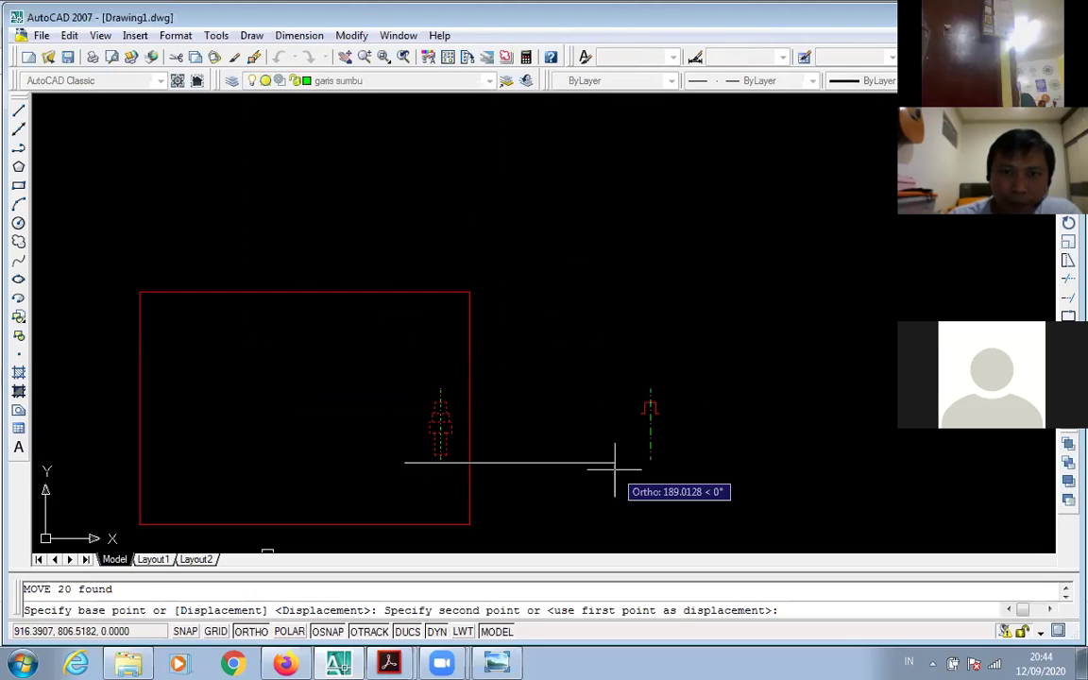
left_click(615, 463)
Step: Delete the stray copy below the border and switch to the Gambar Teknik PDF
scroll(489, 497, "up", 1)
left_click(464, 412)
left_click(374, 503)
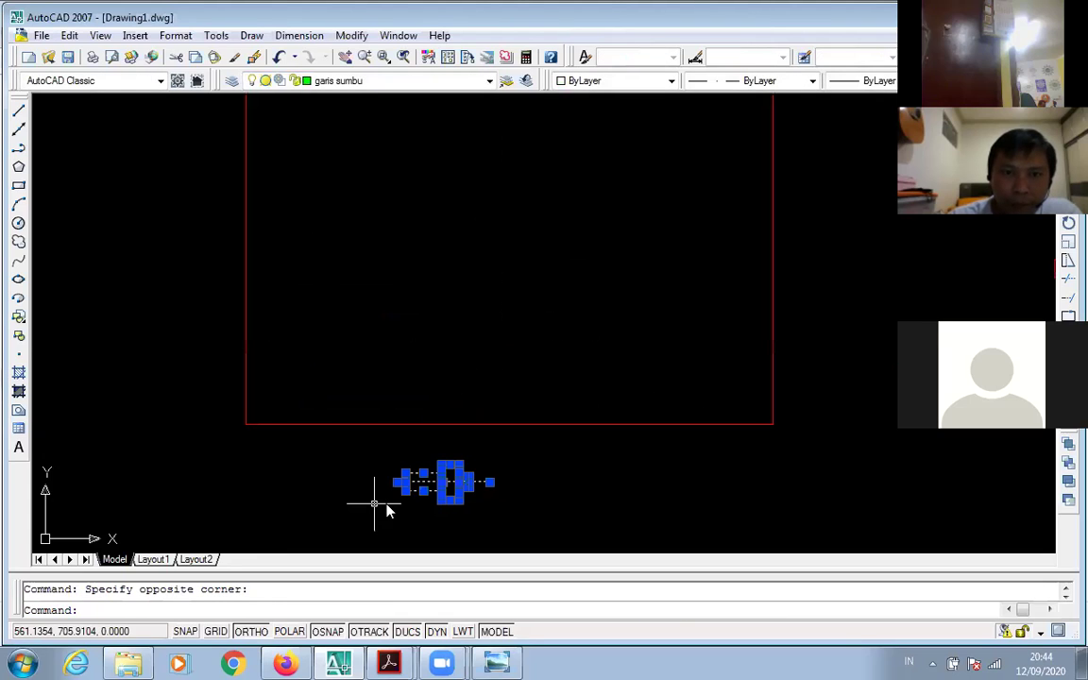
key("Delete")
scroll(461, 436, "down", 3)
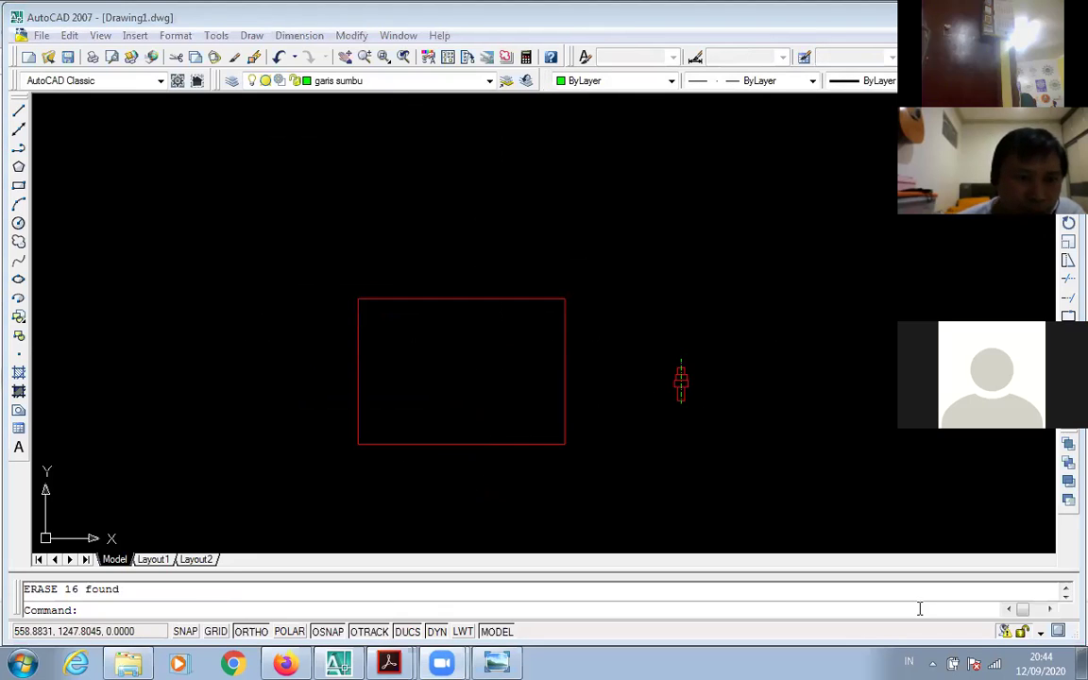
key("alt+Tab")
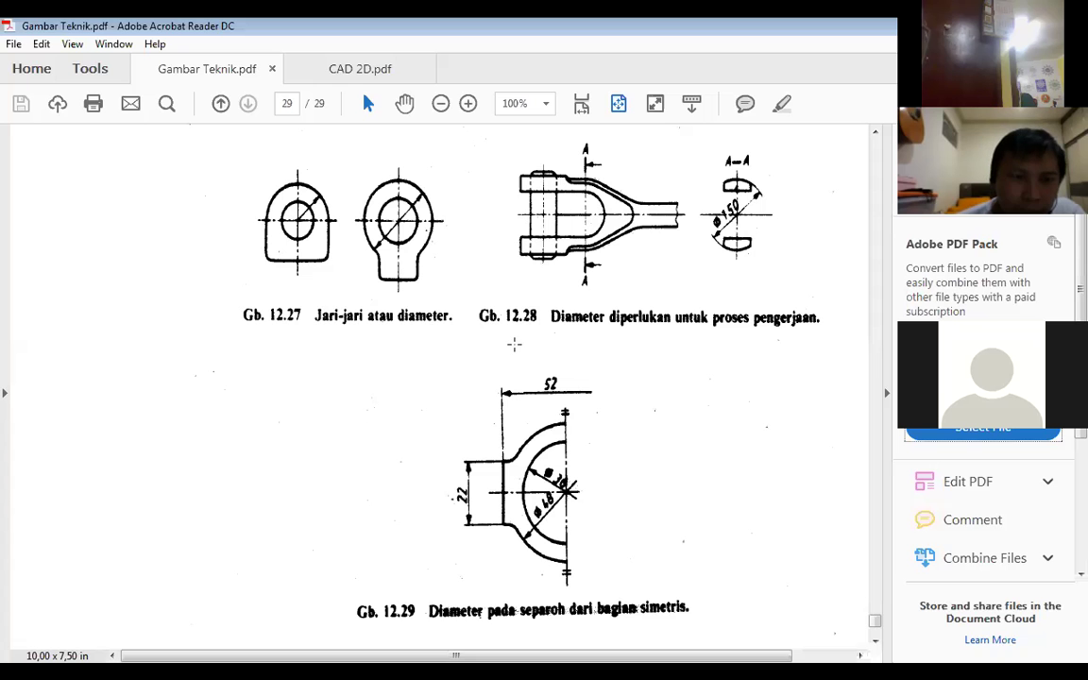
Step: Scroll Gambar Teknik.pdf from page 29 back to page 3, where ISO A4 is 210 × 297 mm
scroll(514, 340, "up", 2)
scroll(520, 321, "up", 1)
scroll(540, 283, "up", 1)
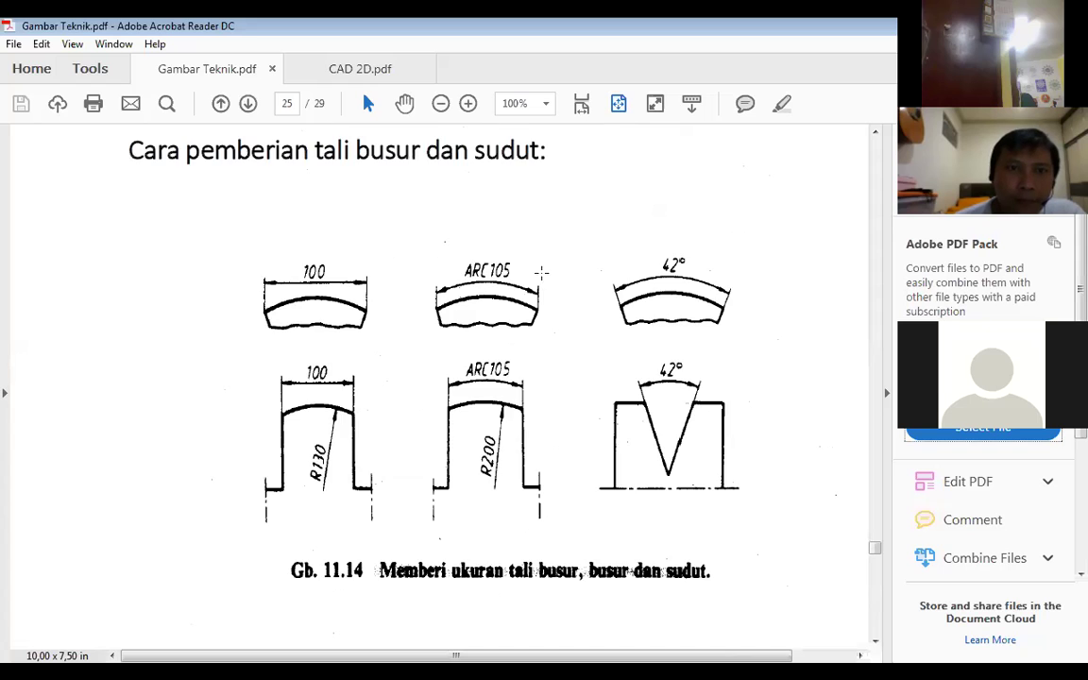
scroll(539, 250, "up", 2)
scroll(540, 243, "up", 1)
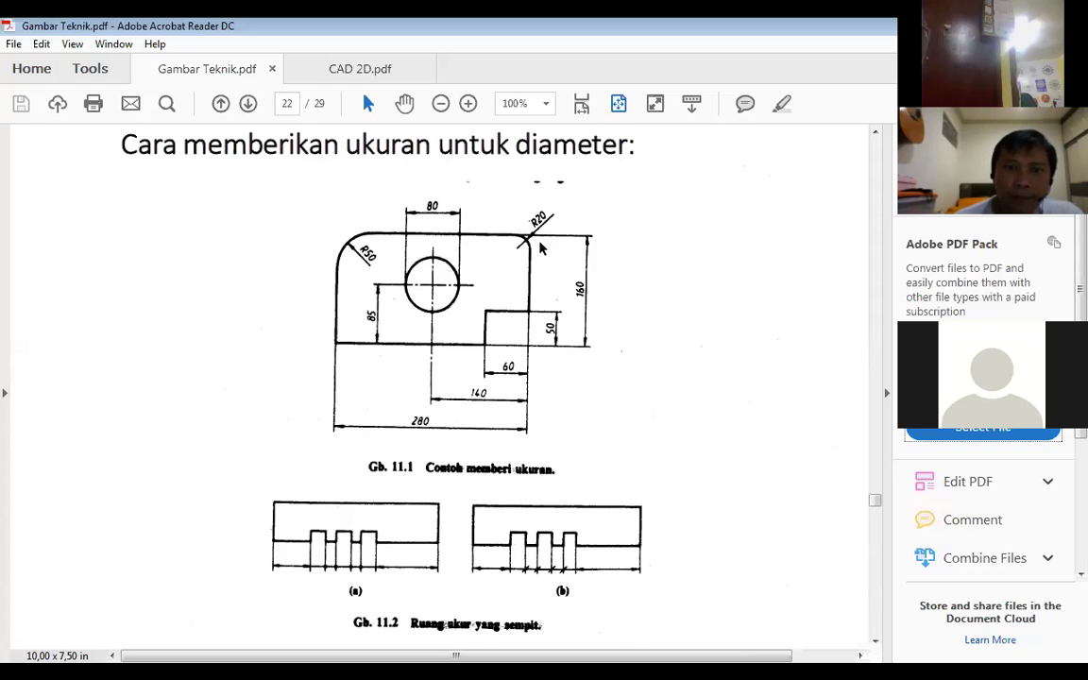
scroll(538, 244, "up", 1)
scroll(539, 244, "up", 1)
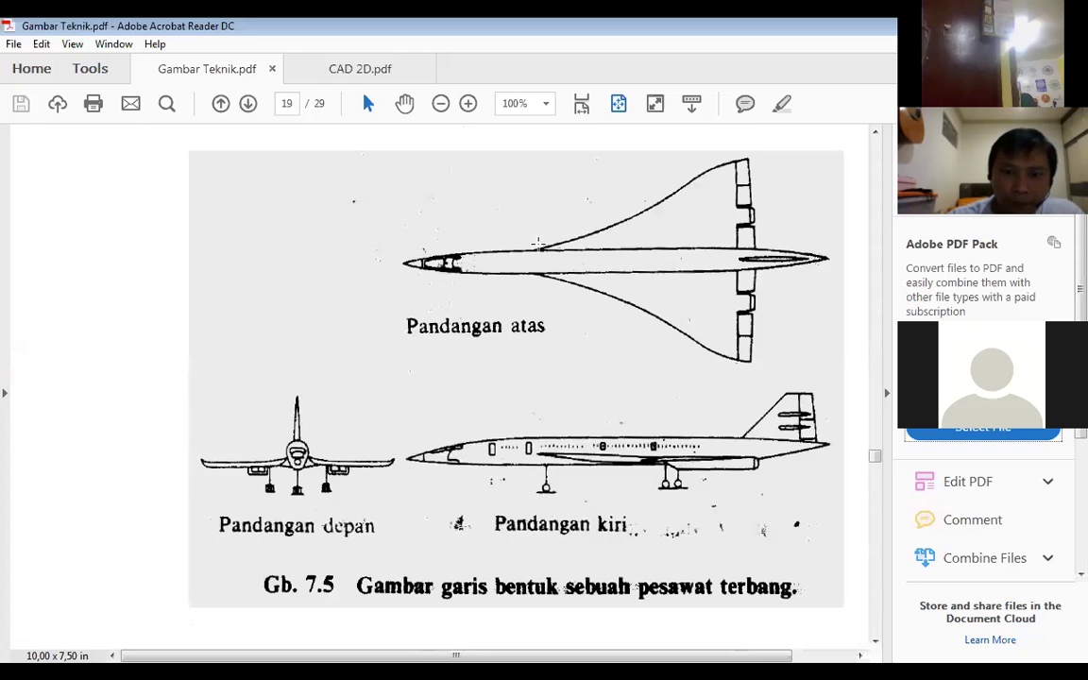
scroll(539, 249, "up", 2)
scroll(578, 272, "up", 1)
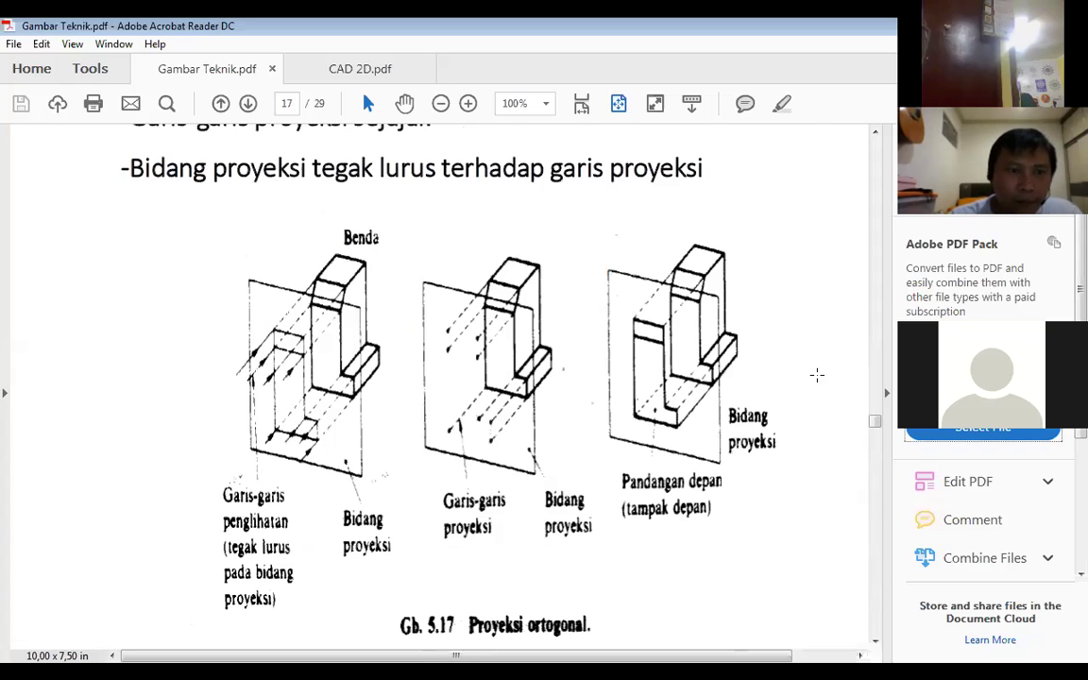
scroll(440, 227, "up", 1)
scroll(439, 227, "up", 1)
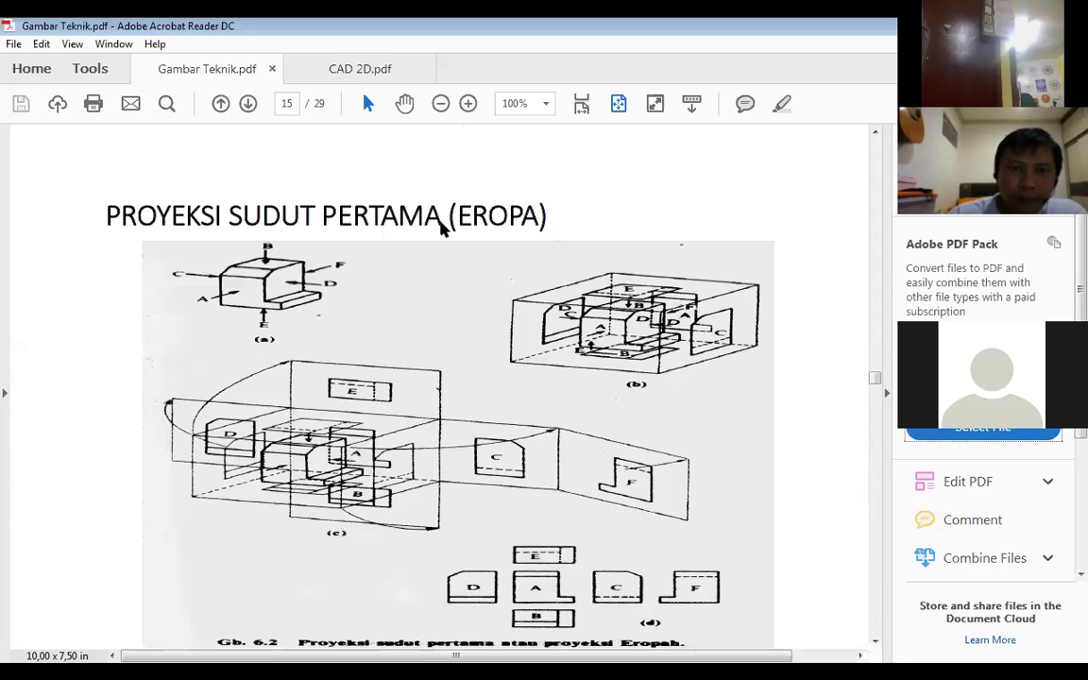
scroll(442, 224, "up", 2)
scroll(444, 222, "up", 1)
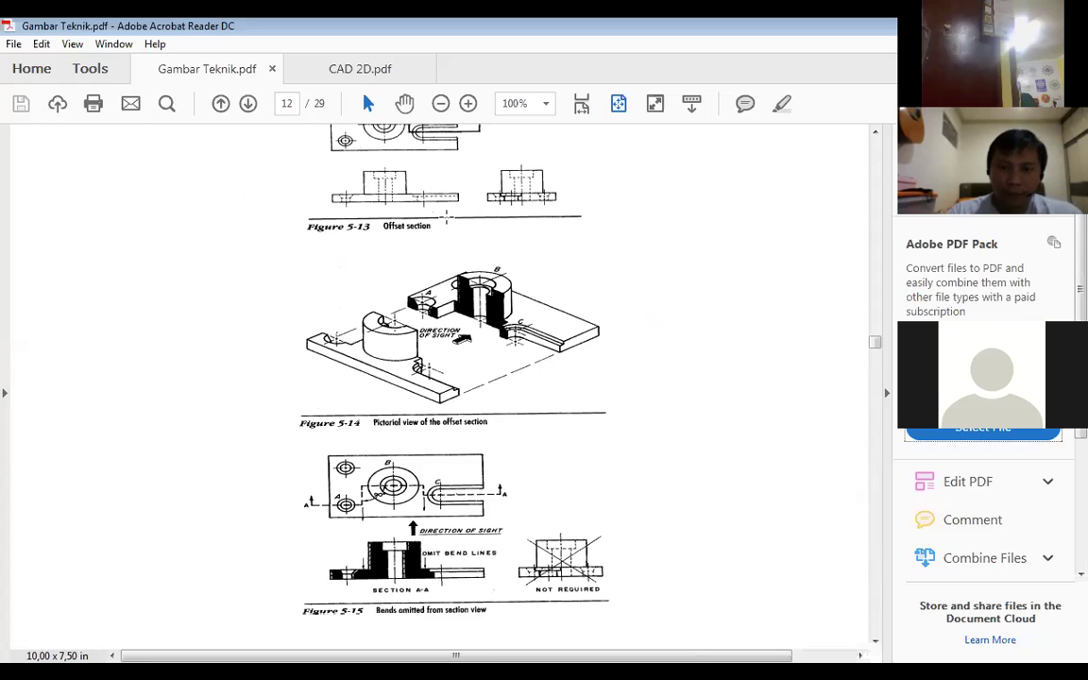
scroll(404, 198, "up", 1)
scroll(404, 198, "up", 1)
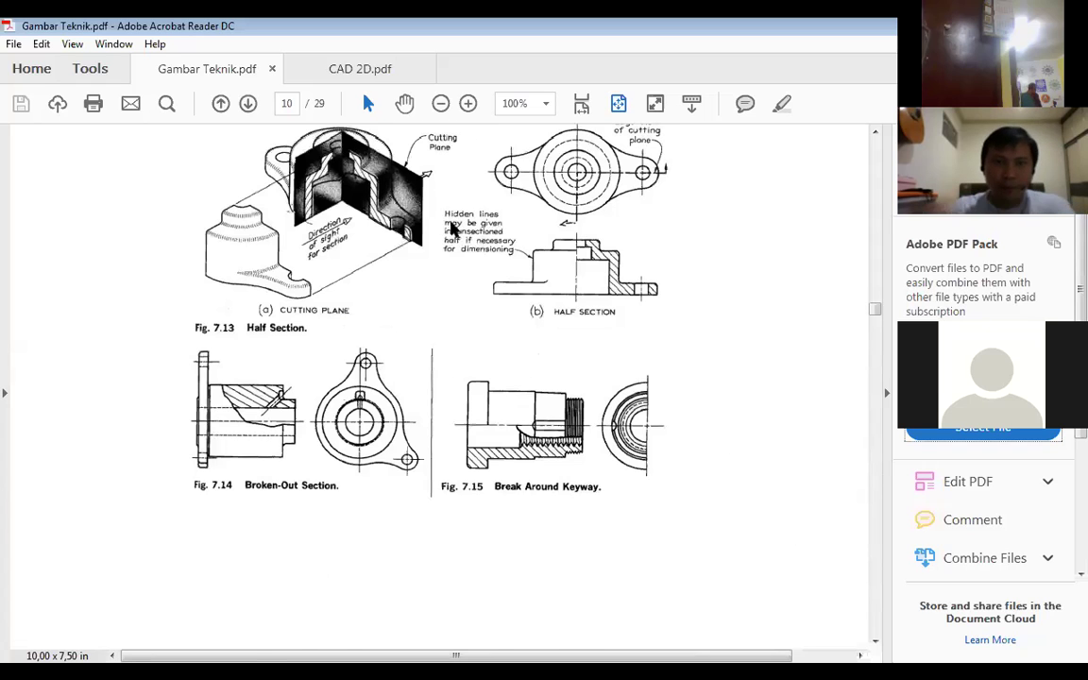
scroll(464, 206, "up", 1)
scroll(467, 202, "up", 1)
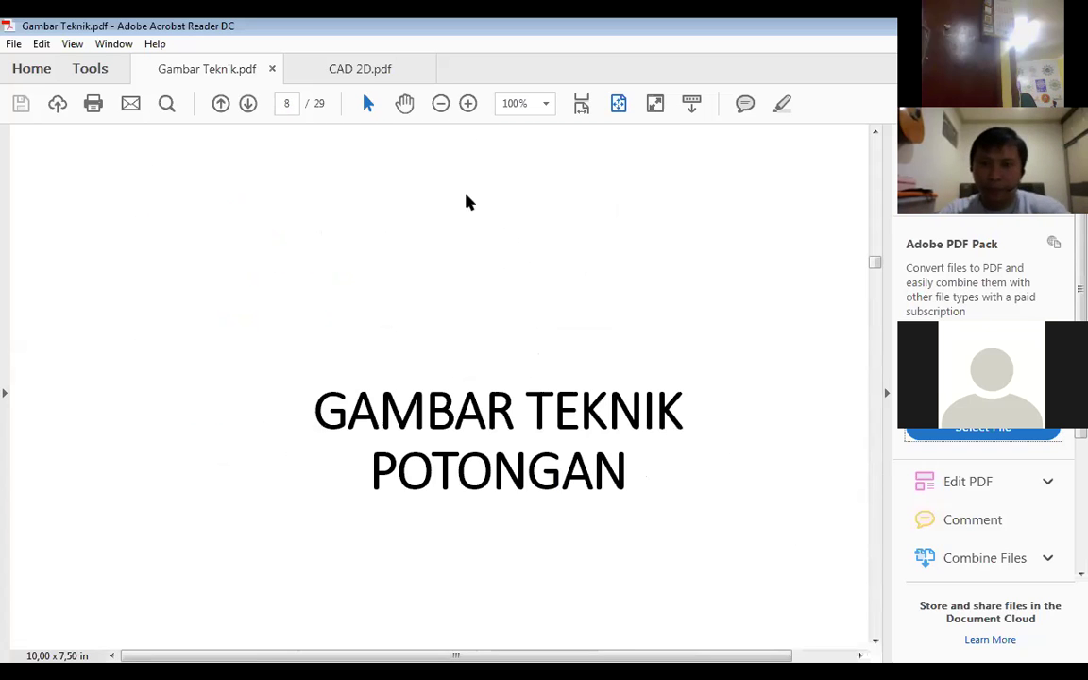
scroll(467, 199, "up", 1)
scroll(467, 187, "up", 1)
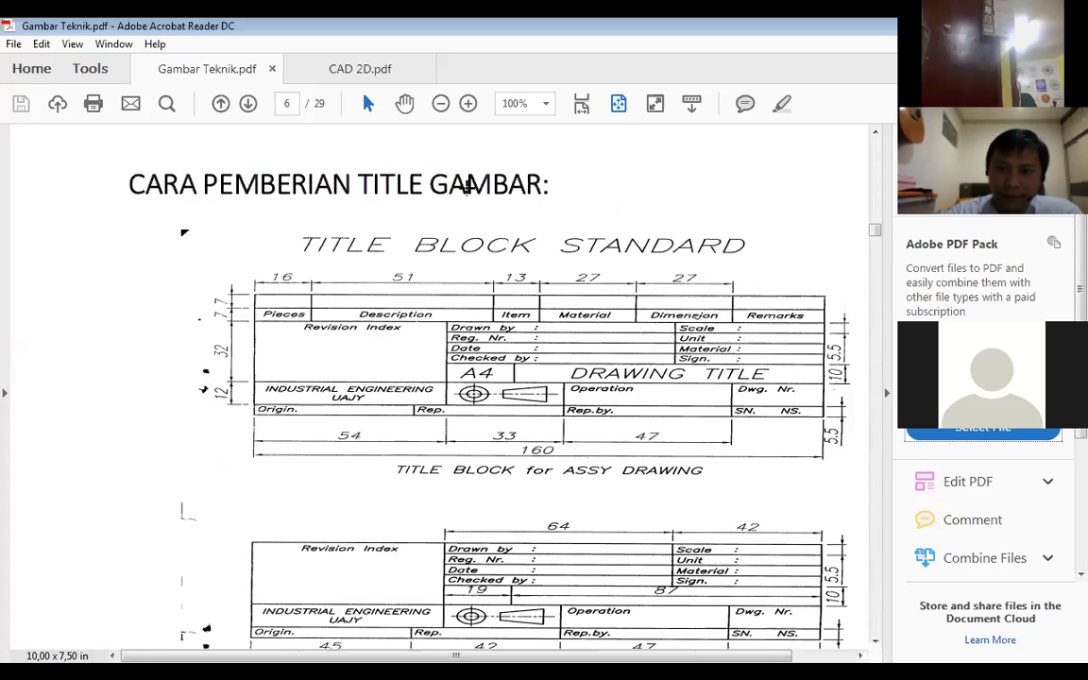
scroll(465, 181, "up", 1)
scroll(464, 177, "up", 1)
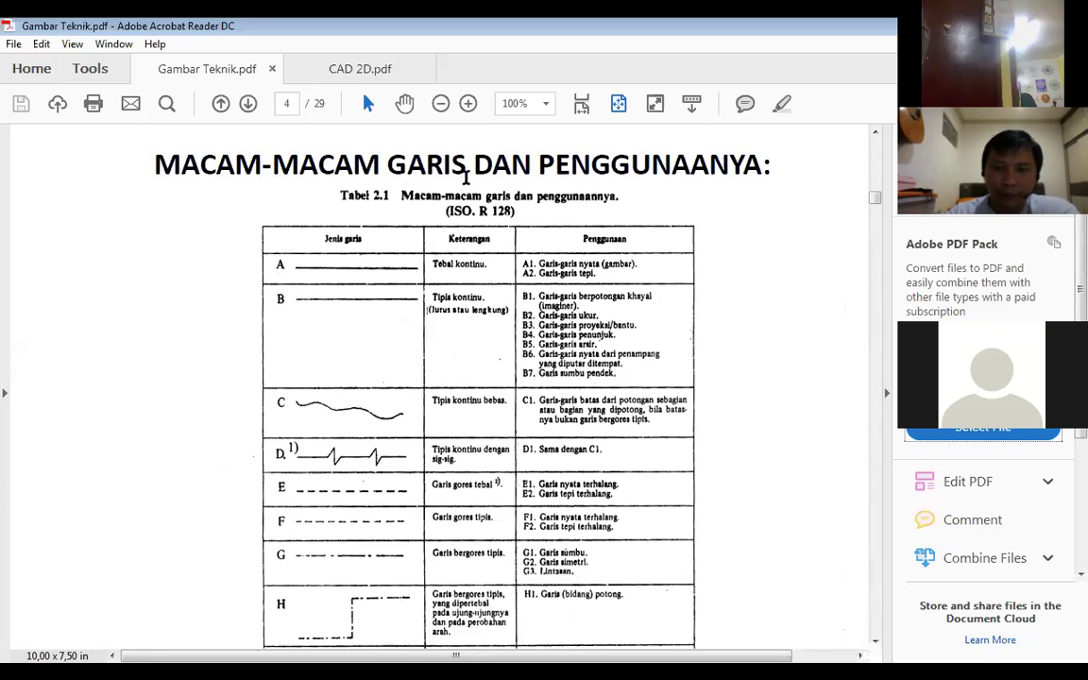
scroll(466, 178, "up", 1)
scroll(189, 406, "down", 1)
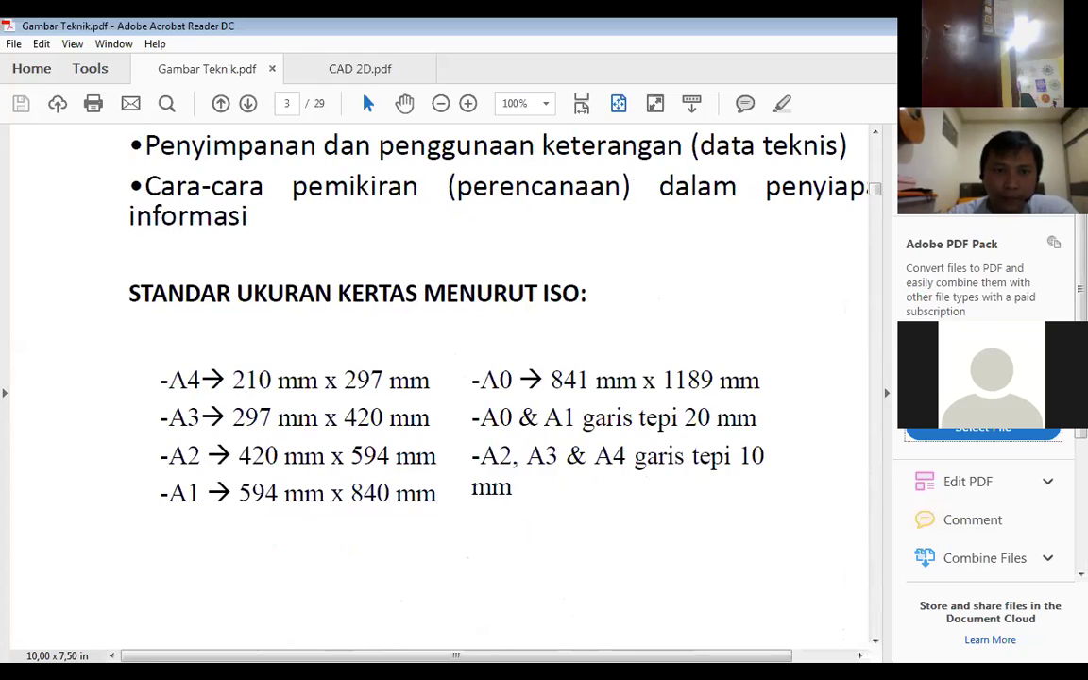
key("alt+Tab")
Step: Add a 297 linear dimension above the border's top edge
scroll(504, 358, "down", 4)
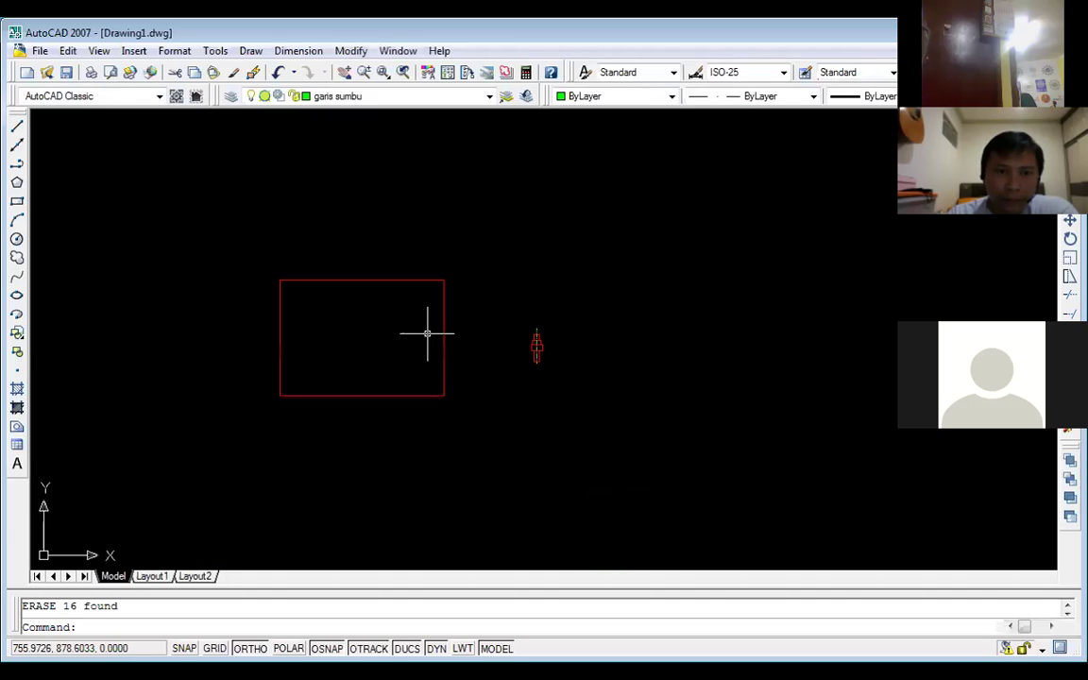
left_click(296, 51)
left_click(305, 94)
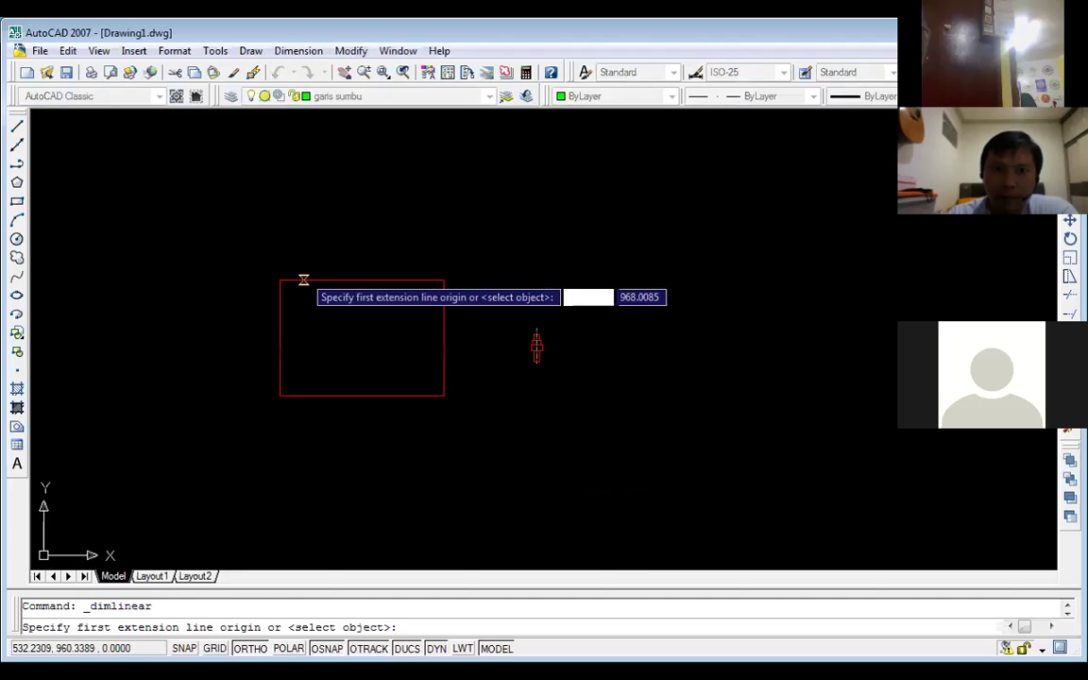
left_click(279, 280)
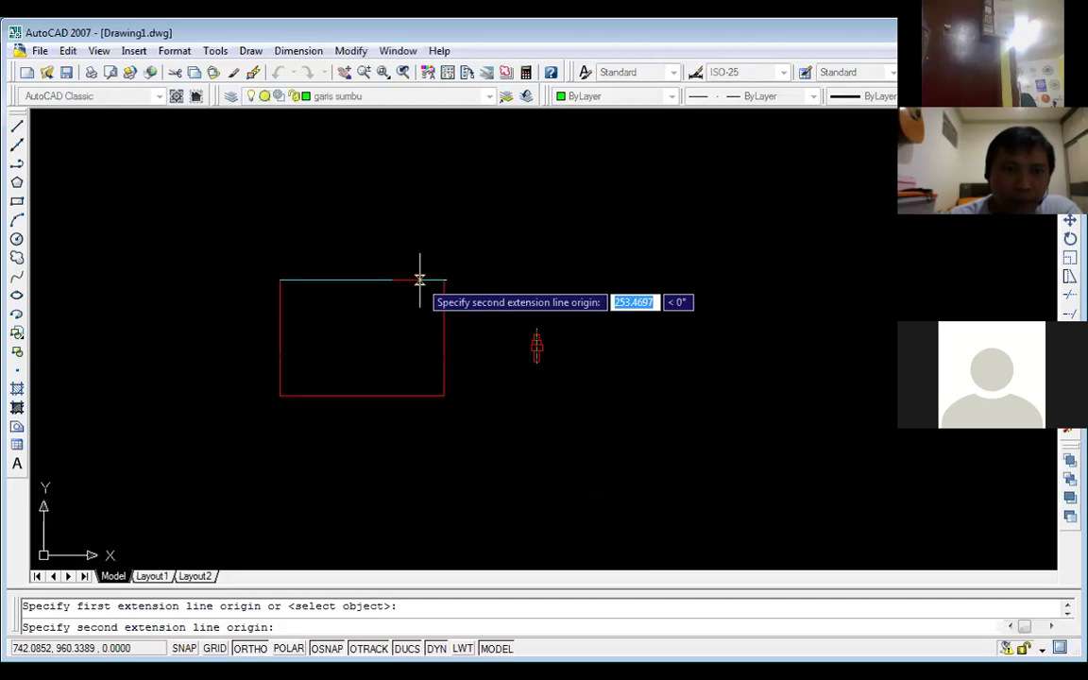
left_click(451, 280)
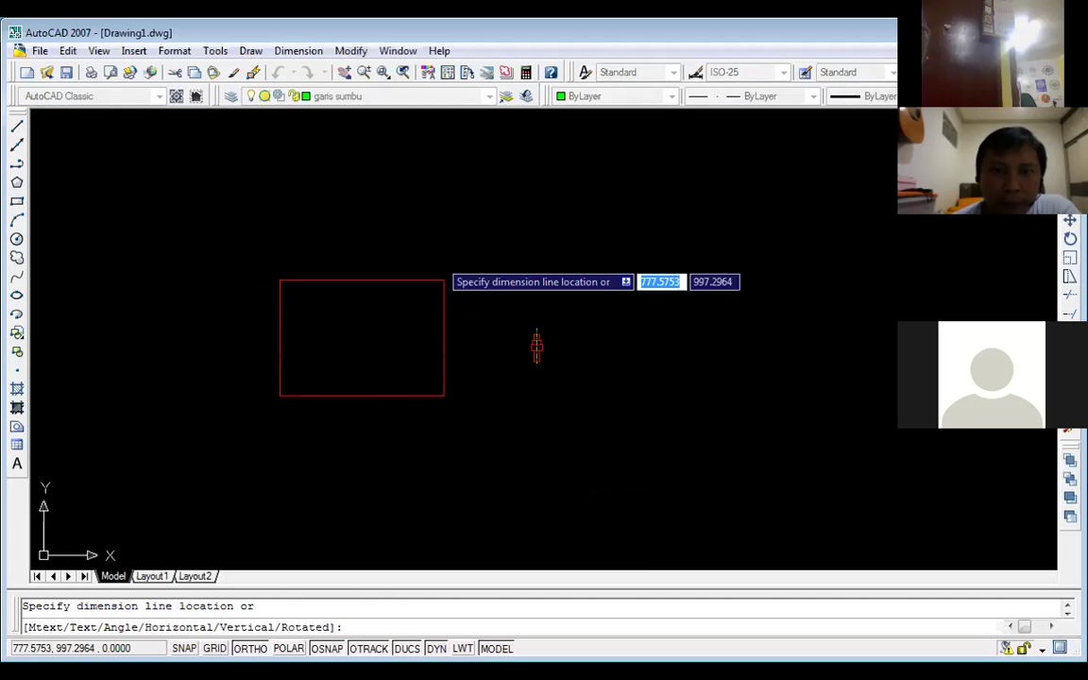
left_click(369, 248)
scroll(366, 255, "up", 3)
scroll(367, 255, "down", 4)
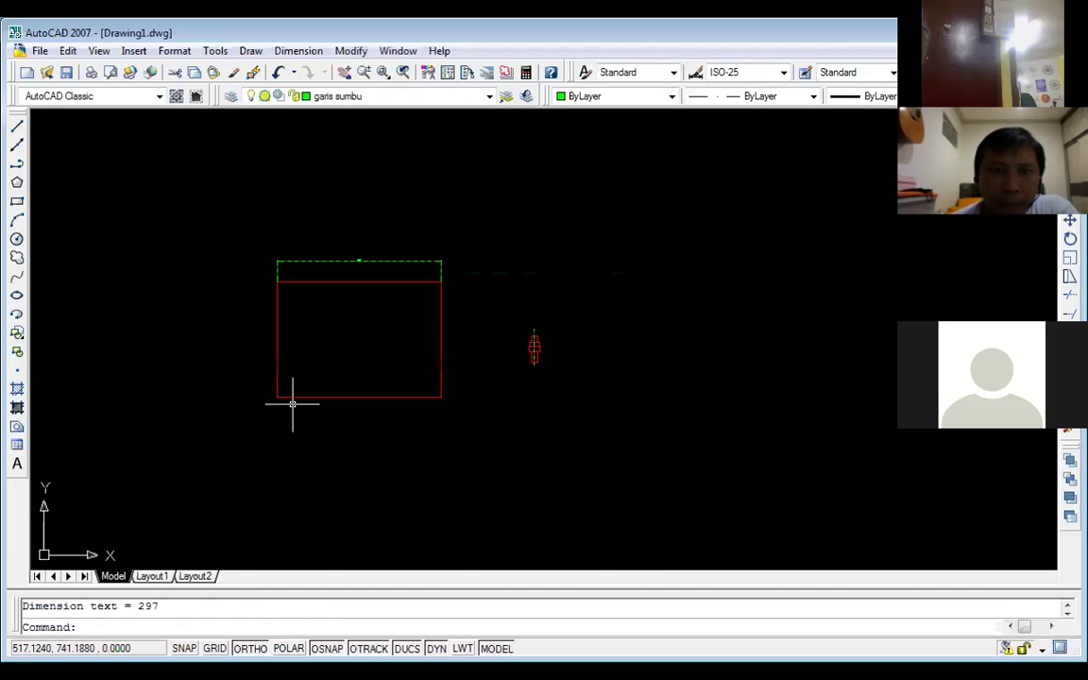
Step: Add vertical dimensions on the border's left side (210.63) and right side (210)
key("Return")
left_click(279, 397)
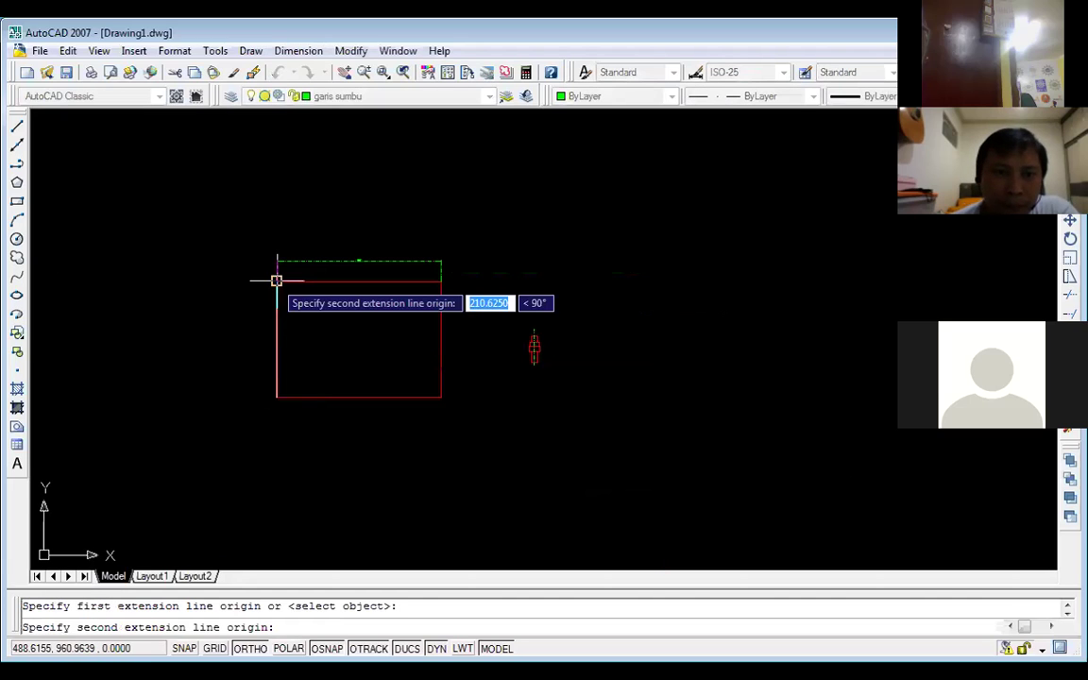
left_click(275, 280)
scroll(265, 282, "up", 3)
left_click(259, 283)
scroll(269, 380, "up", 5)
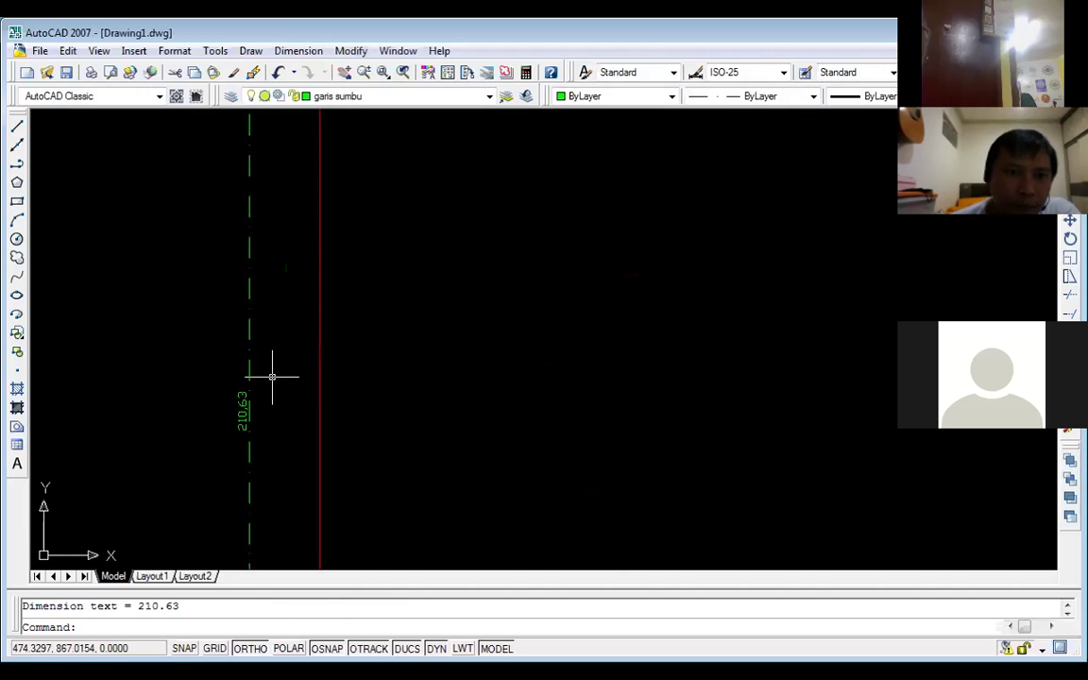
scroll(272, 377, "down", 5)
key("Return")
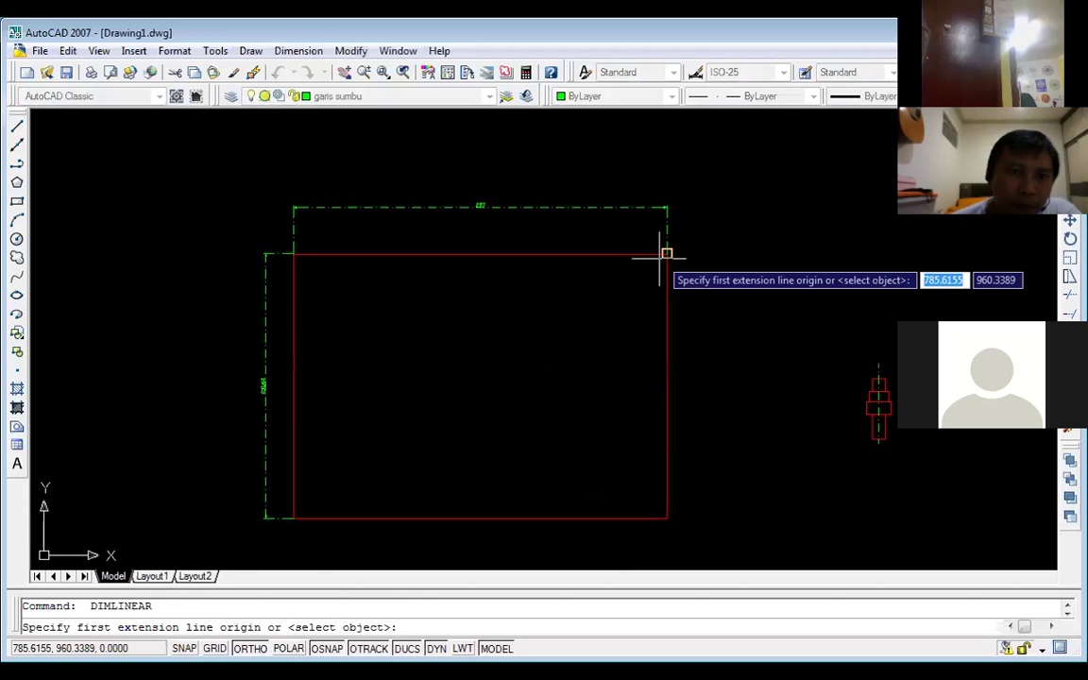
left_click(667, 253)
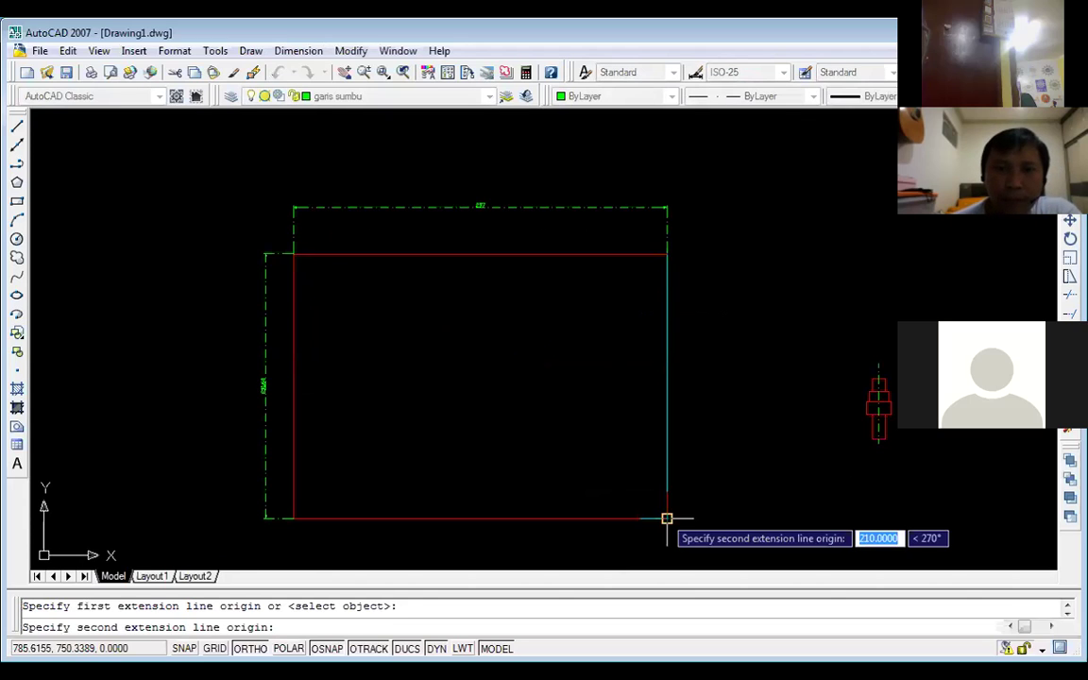
left_click(667, 517)
left_click(701, 502)
scroll(699, 378, "up", 2)
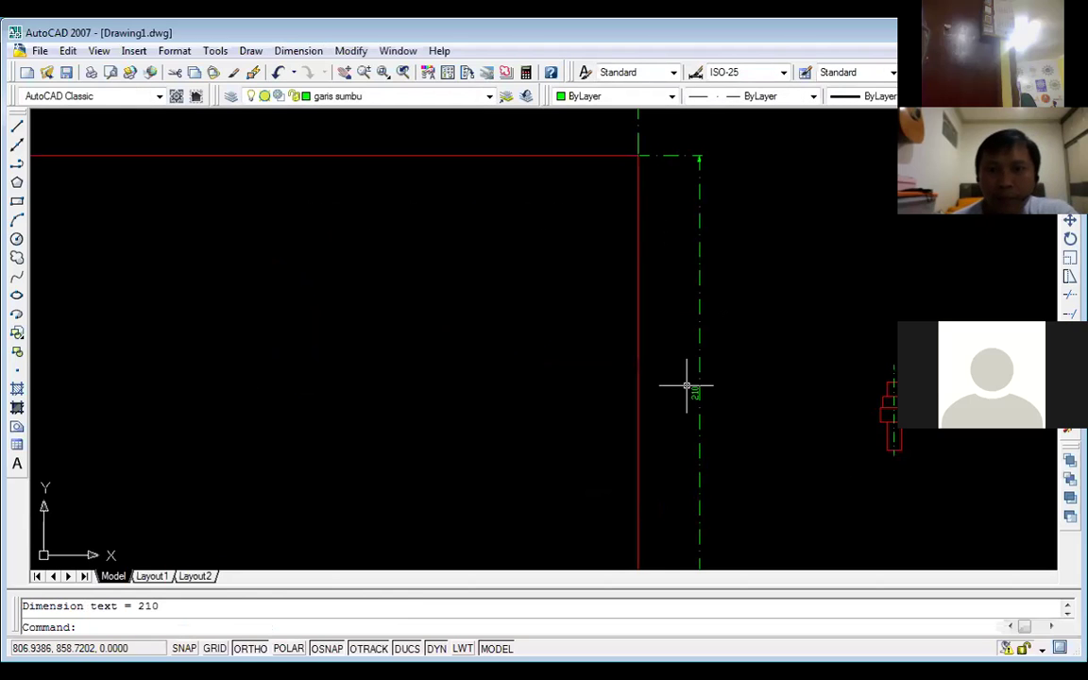
scroll(692, 382, "down", 3)
Step: Delete the inaccurate 210.63 dimension on the left
left_click(385, 351)
left_click(357, 318)
key("Delete")
Step: Move the 297 and 210 dimensions onto the garis tipis layer
scroll(667, 296, "down", 1)
left_click(668, 300)
left_click(762, 320)
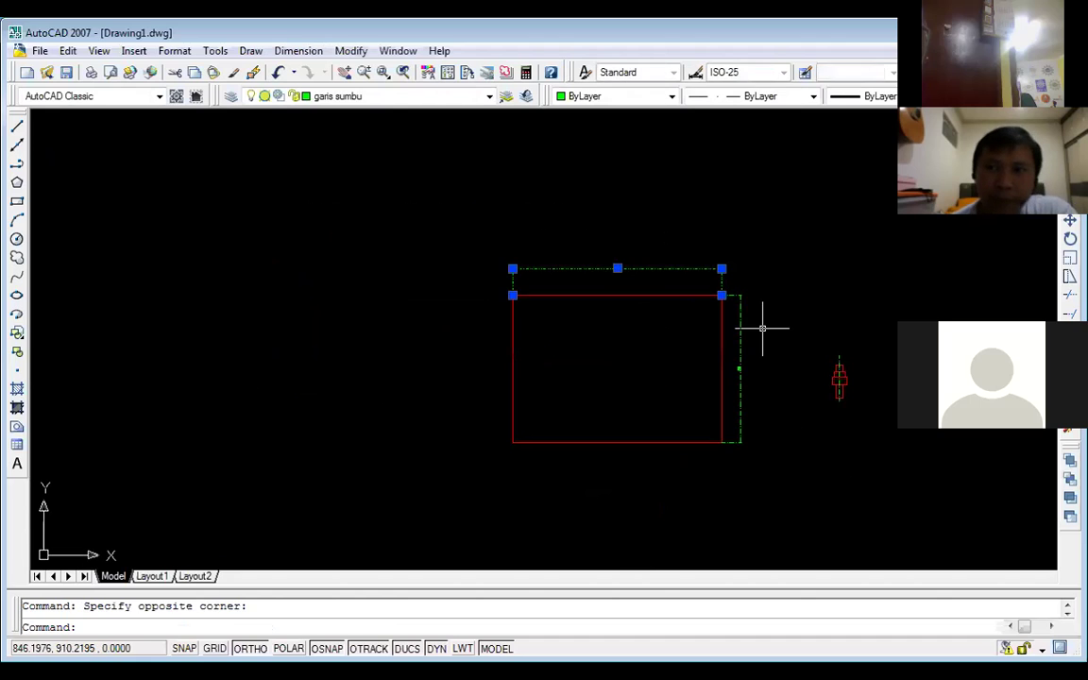
scroll(763, 320, "up", 3)
left_click(418, 97)
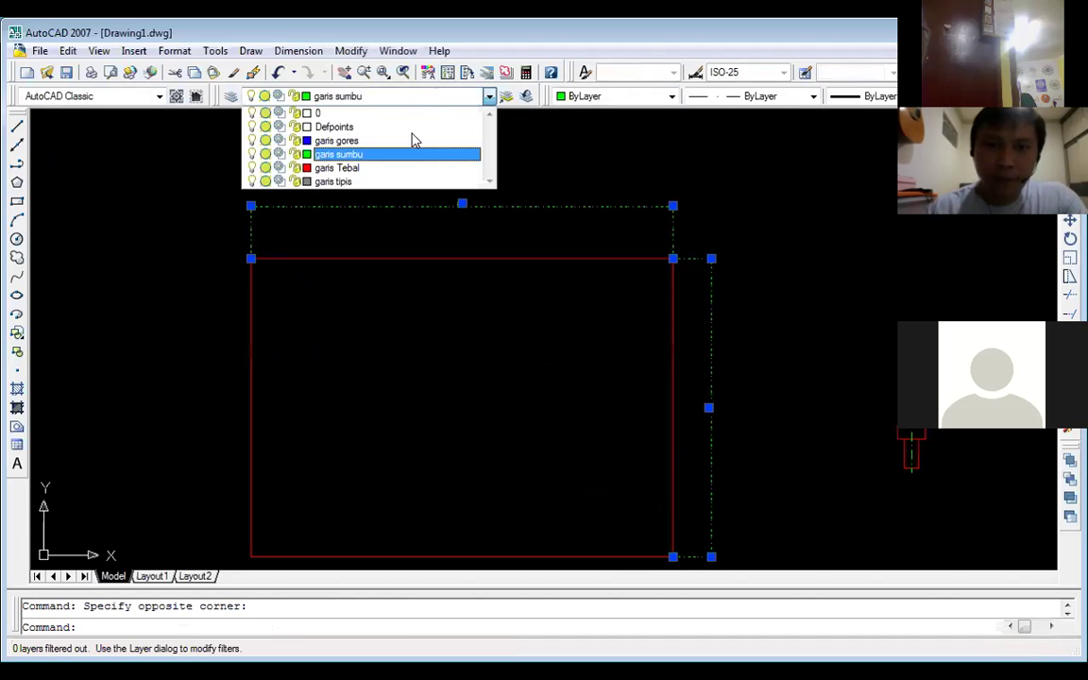
left_click(406, 182)
key("Escape")
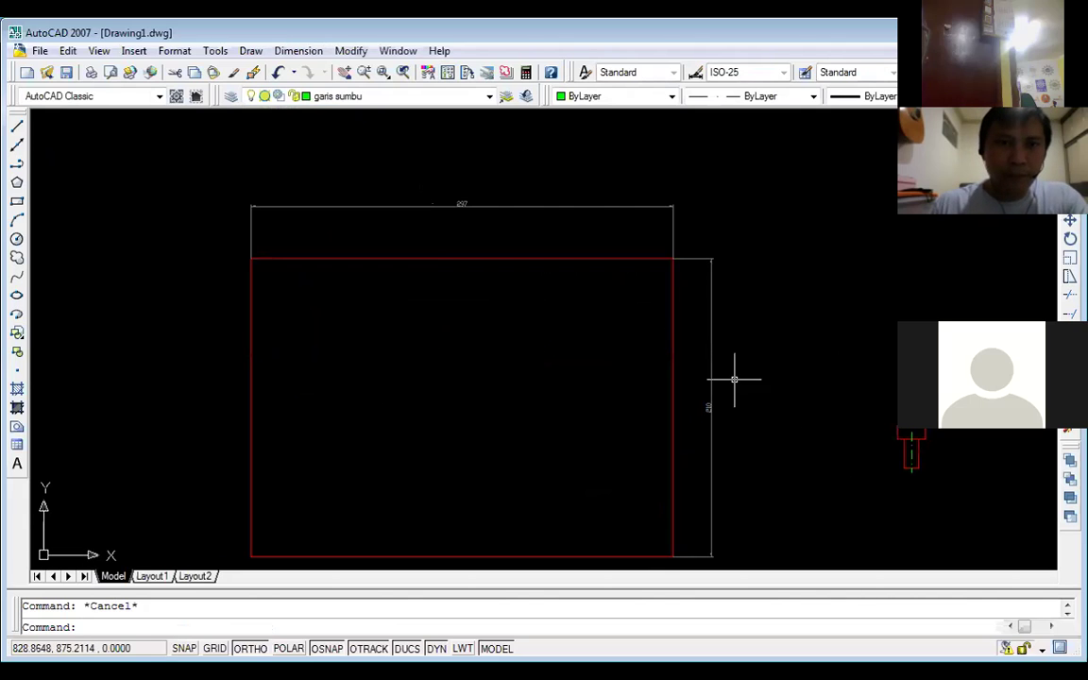
scroll(732, 359, "up", 2)
scroll(701, 333, "down", 4)
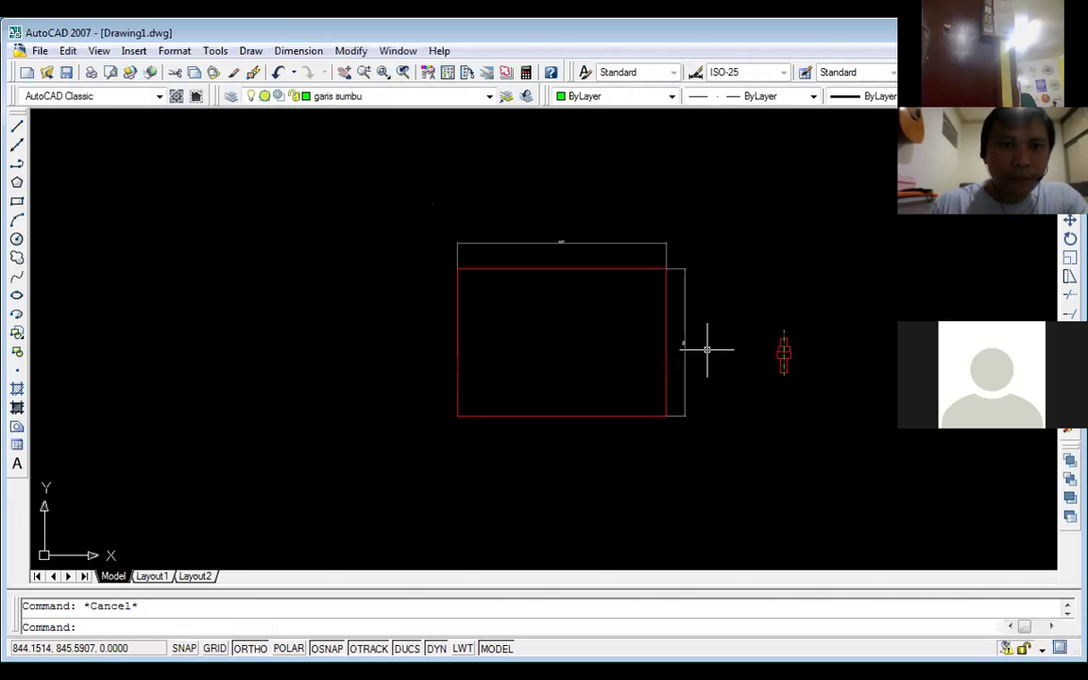
scroll(705, 321, "up", 2)
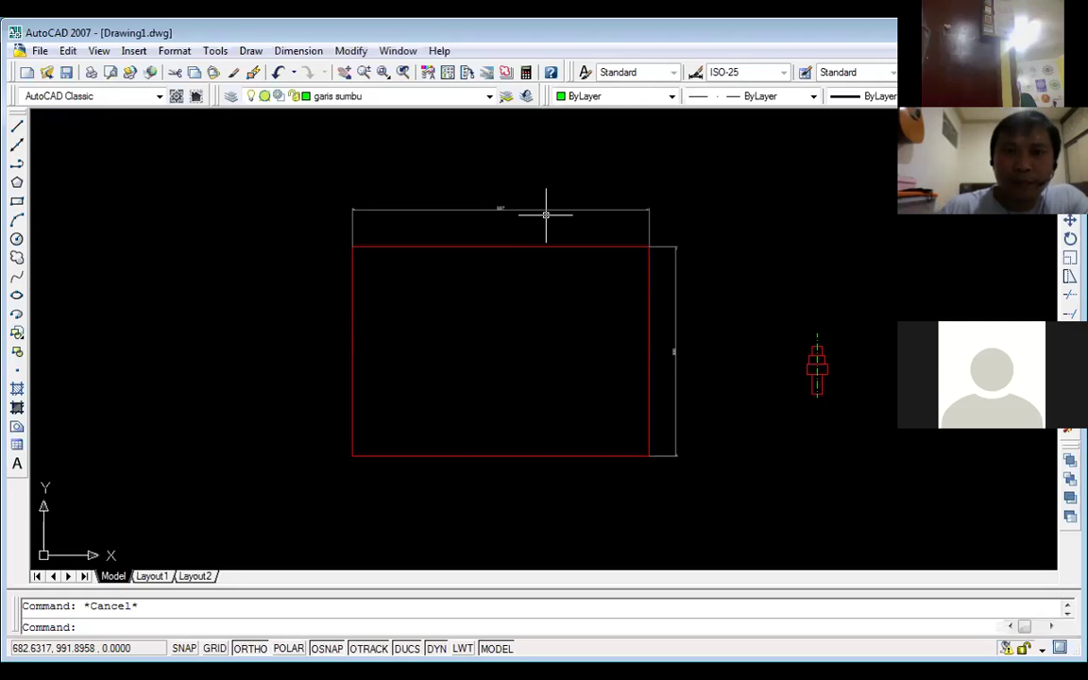
left_click(395, 51)
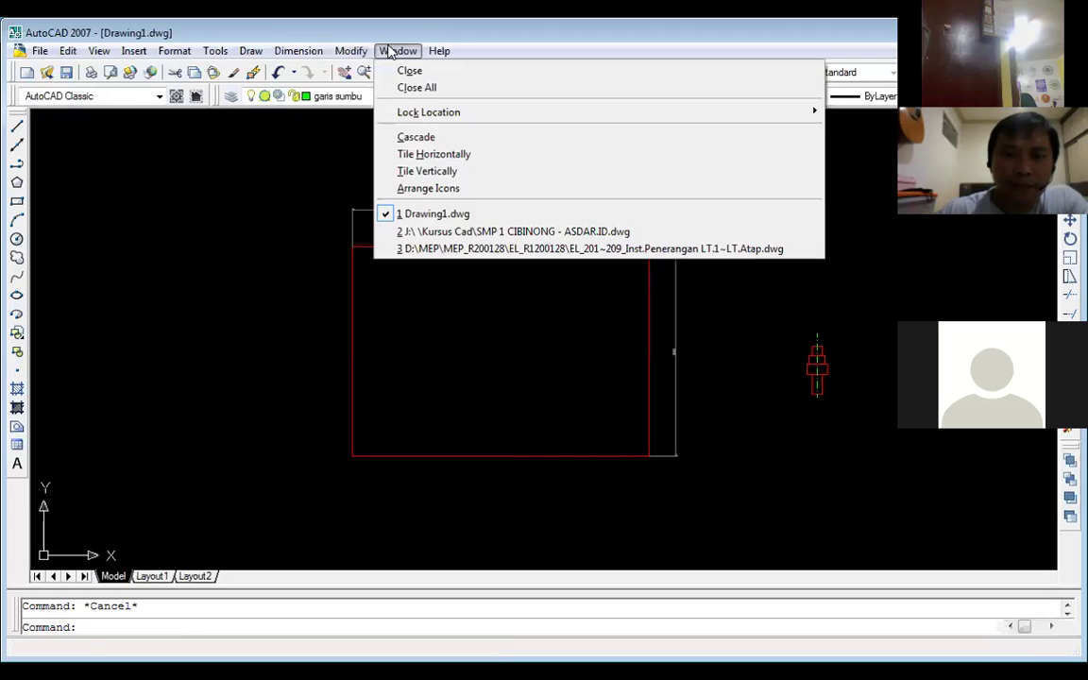
left_click(463, 231)
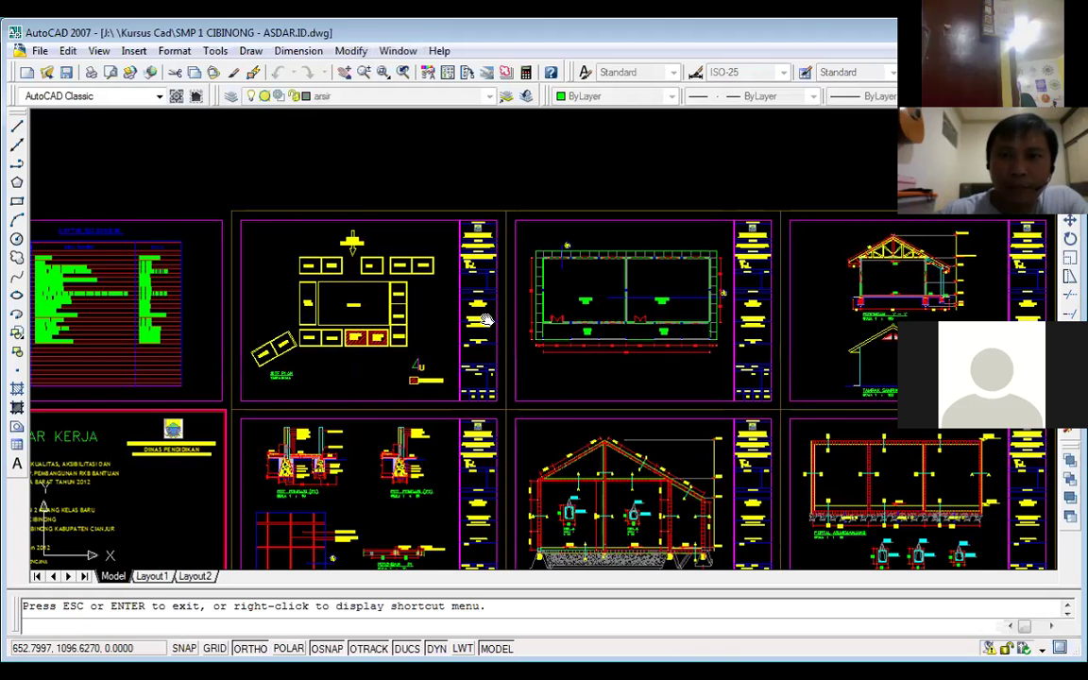
left_click(397, 51)
left_click(435, 212)
scroll(597, 227, "up", 1)
scroll(597, 227, "down", 2)
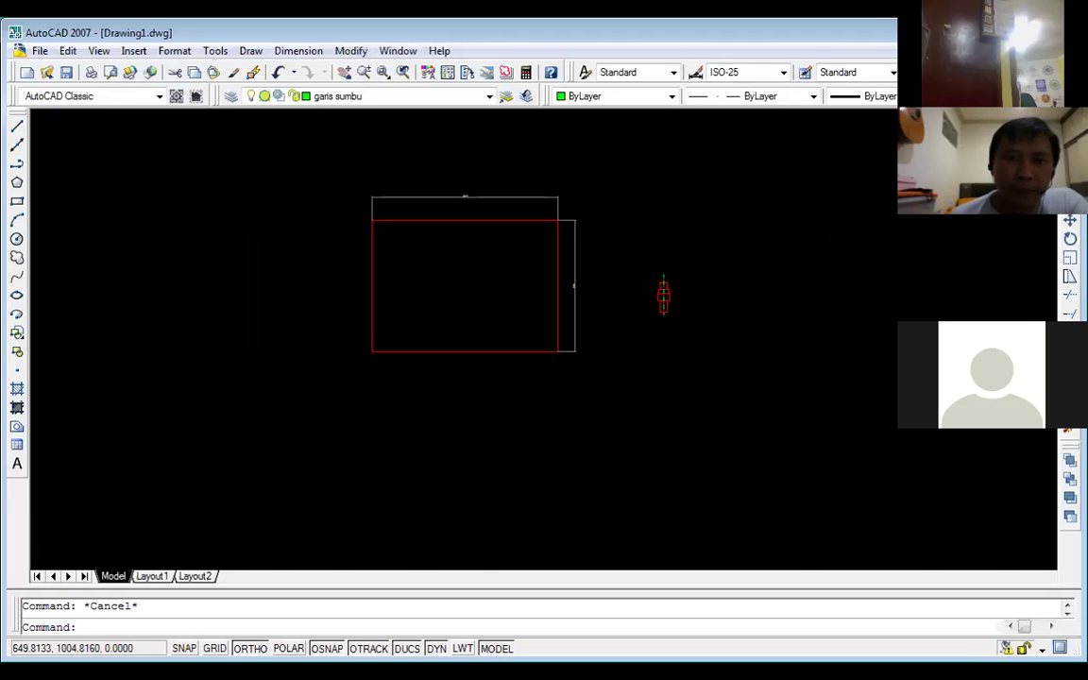
Step: Delete the top dimension above the red frame and select the right-side dimension
scroll(594, 350, "up", 4)
scroll(549, 154, "down", 3)
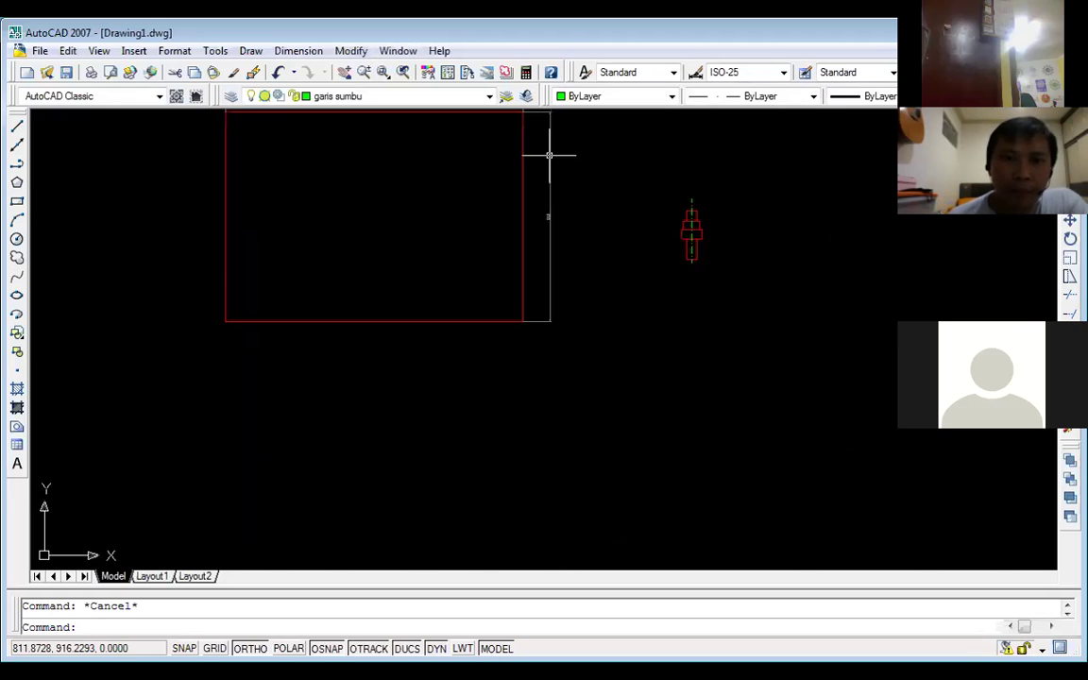
scroll(543, 137, "down", 1)
scroll(543, 137, "up", 4)
left_click(485, 217)
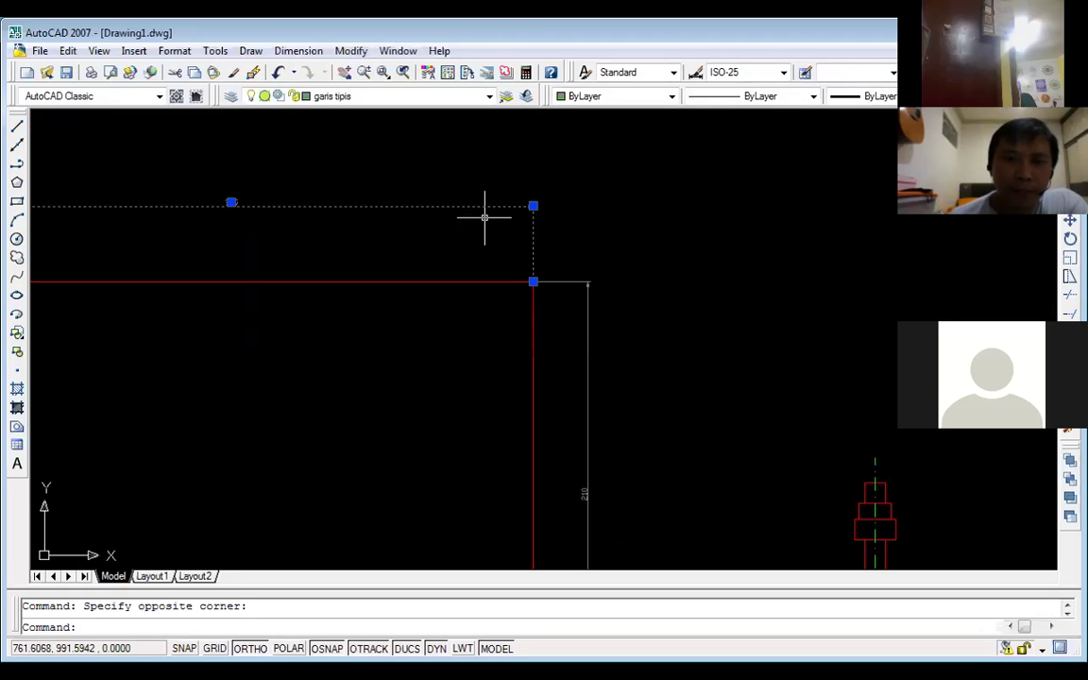
key("Delete")
left_click(629, 265)
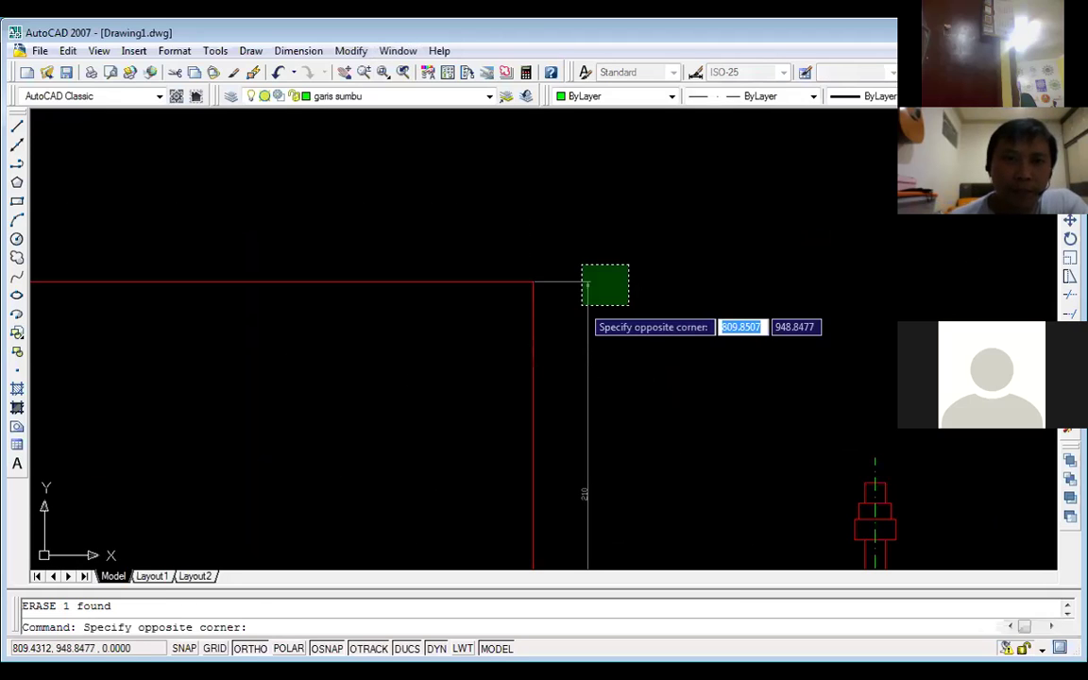
left_click(586, 282)
scroll(578, 265, "down", 5)
scroll(511, 319, "up", 3)
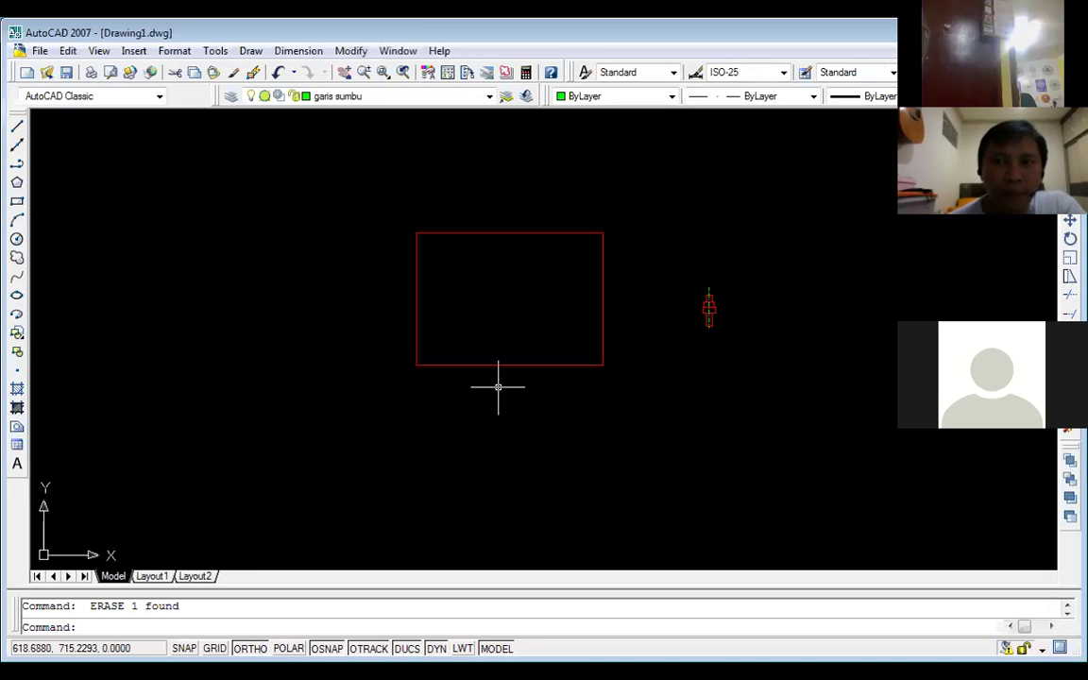
Step: Paste the MACAM ETIKET image below the red frame, accepting its default settings
key("ctrl+v")
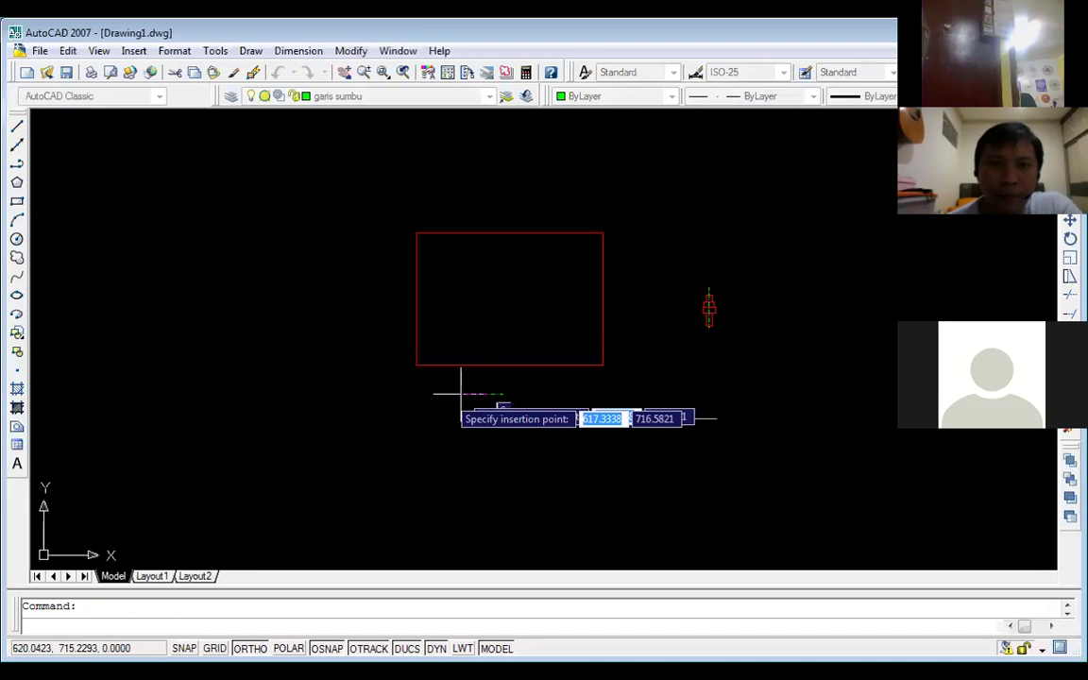
left_click(393, 388)
key("Return")
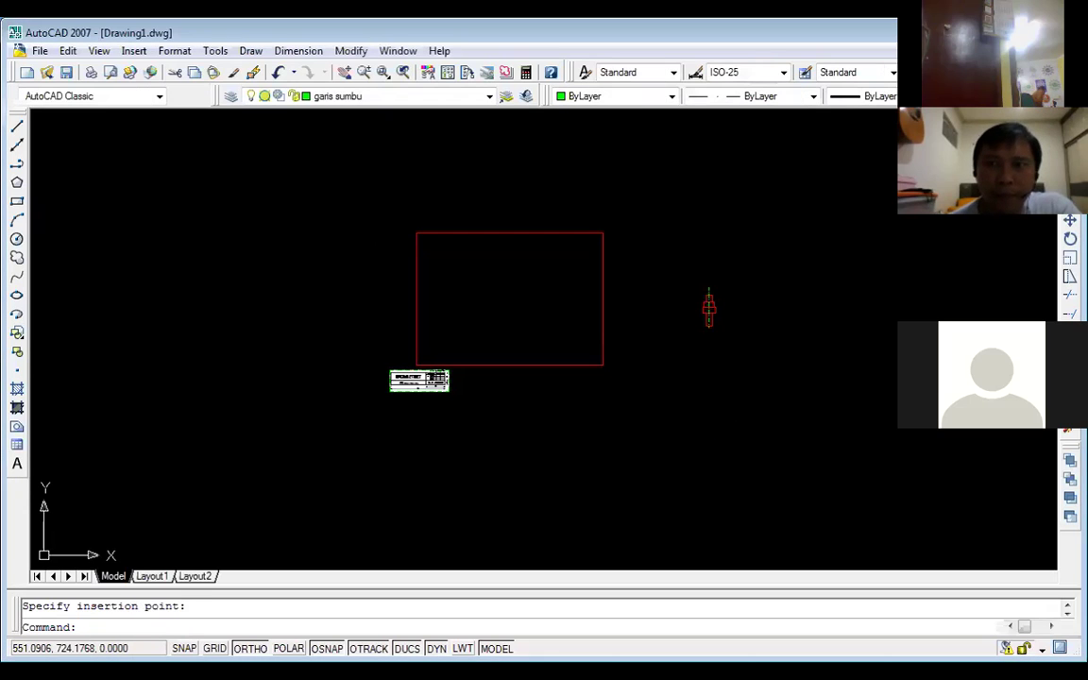
scroll(425, 372, "up", 5)
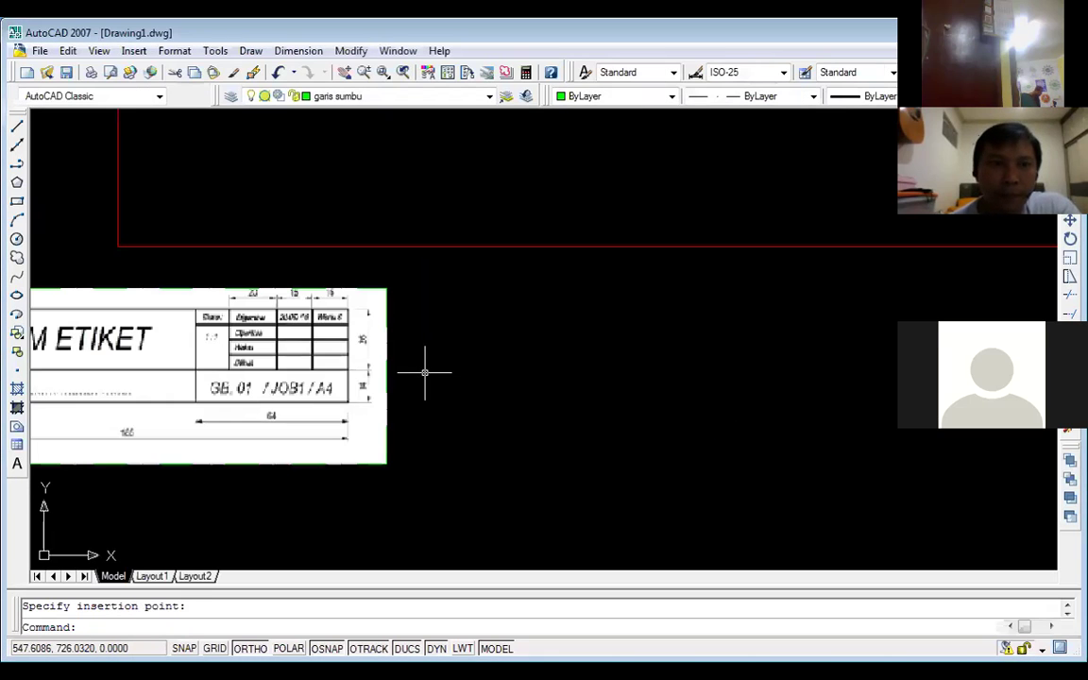
scroll(424, 372, "down", 2)
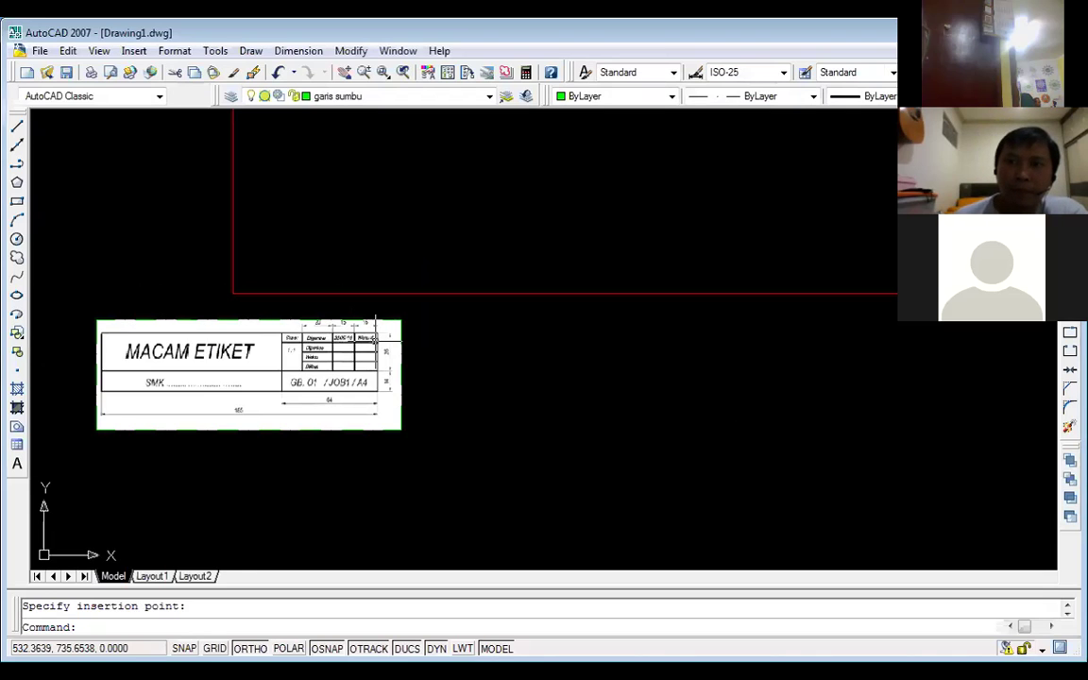
Step: Move the MACAM ETIKET image further right beneath the frame
type("m")
key("Return")
left_click(427, 346)
left_click(359, 415)
key("Return")
left_click(415, 464)
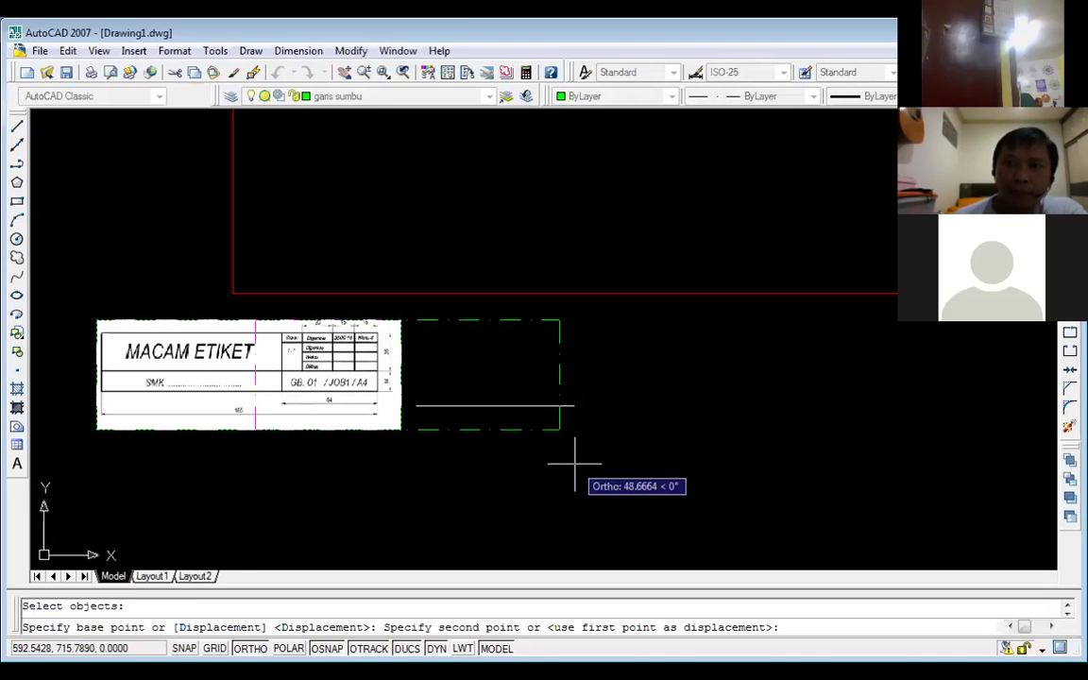
left_click(616, 441)
scroll(626, 370, "up", 3)
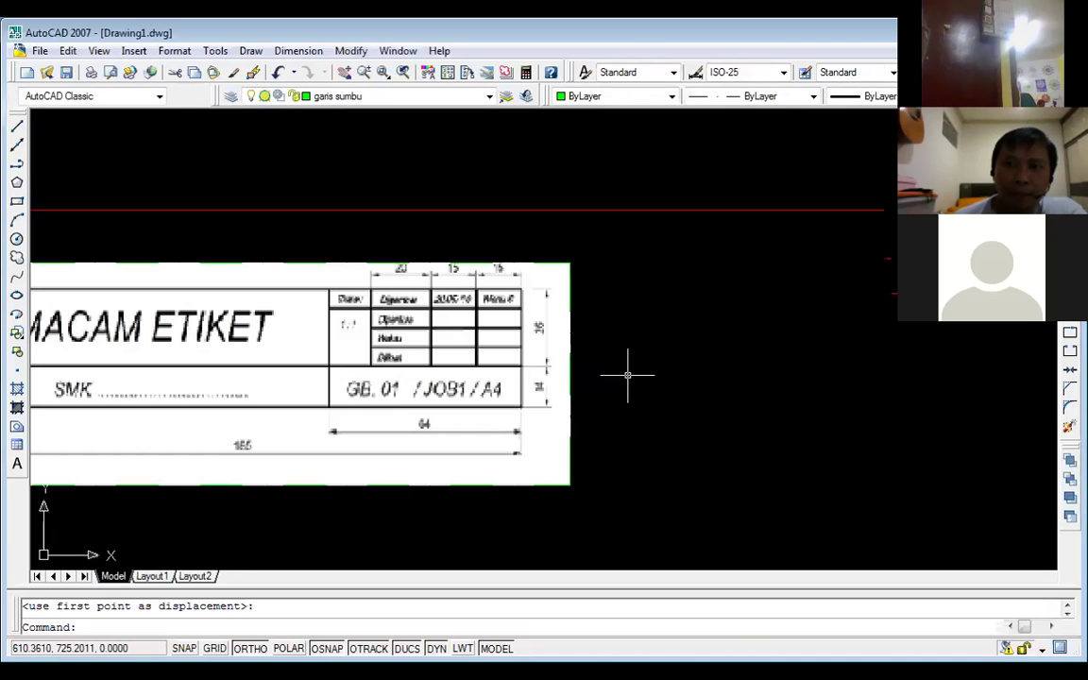
scroll(378, 411, "down", 5)
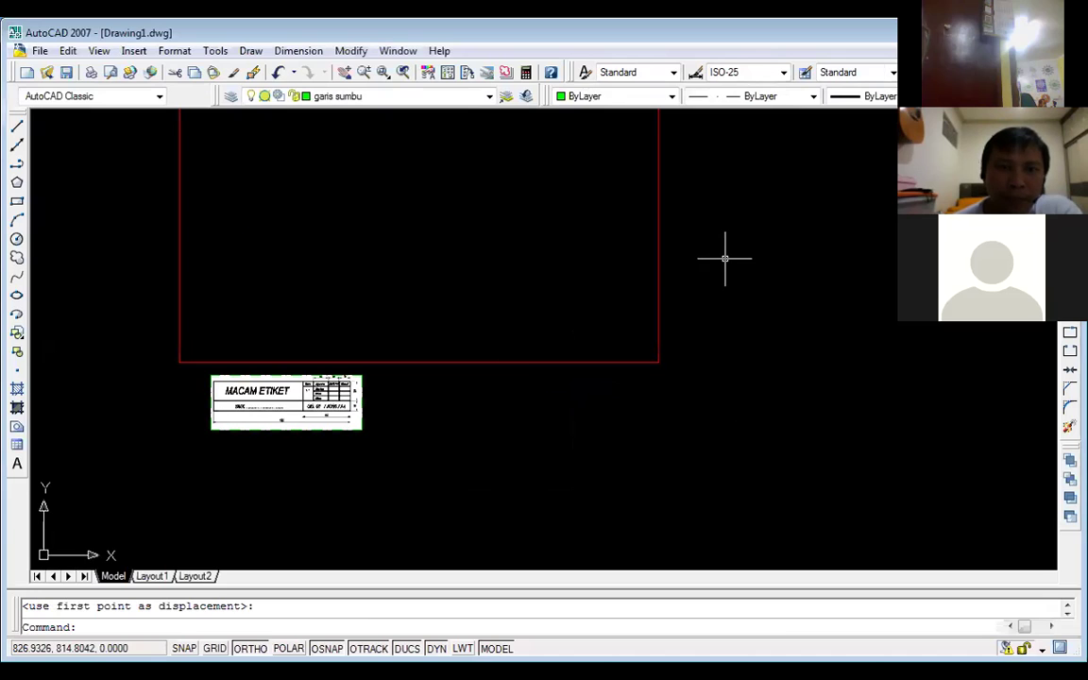
Step: Draw a 165-long line from the frame's bottom-right corner, then delete it because it came out green
type("l")
key("Return")
left_click(658, 361)
type("165")
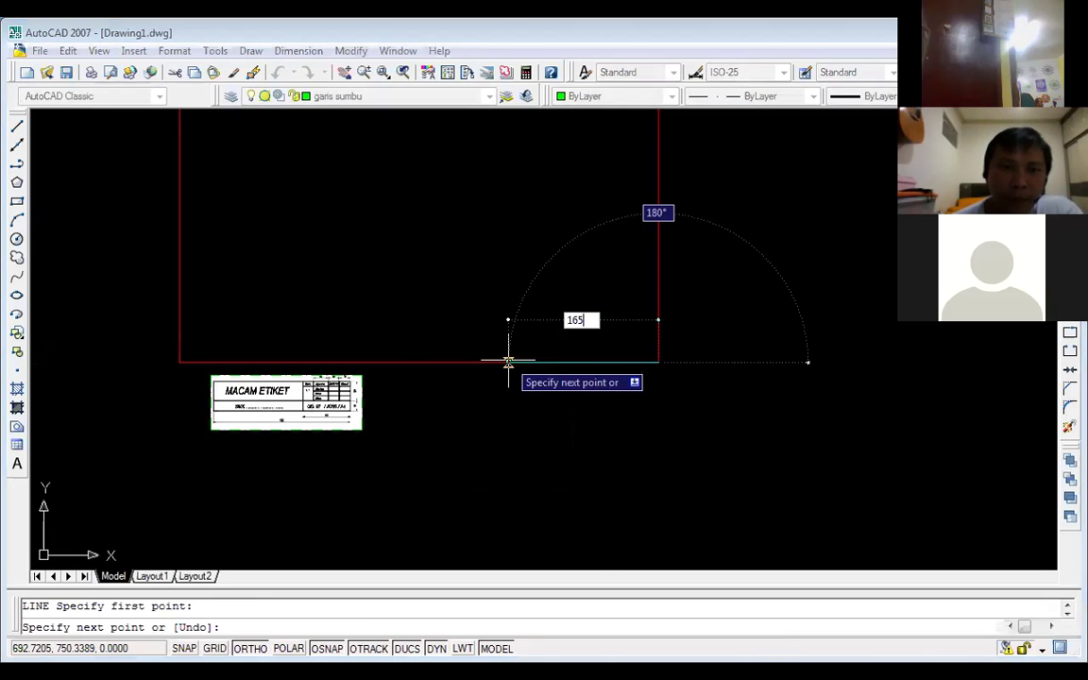
key("Return")
key("Return")
scroll(480, 362, "up", 3)
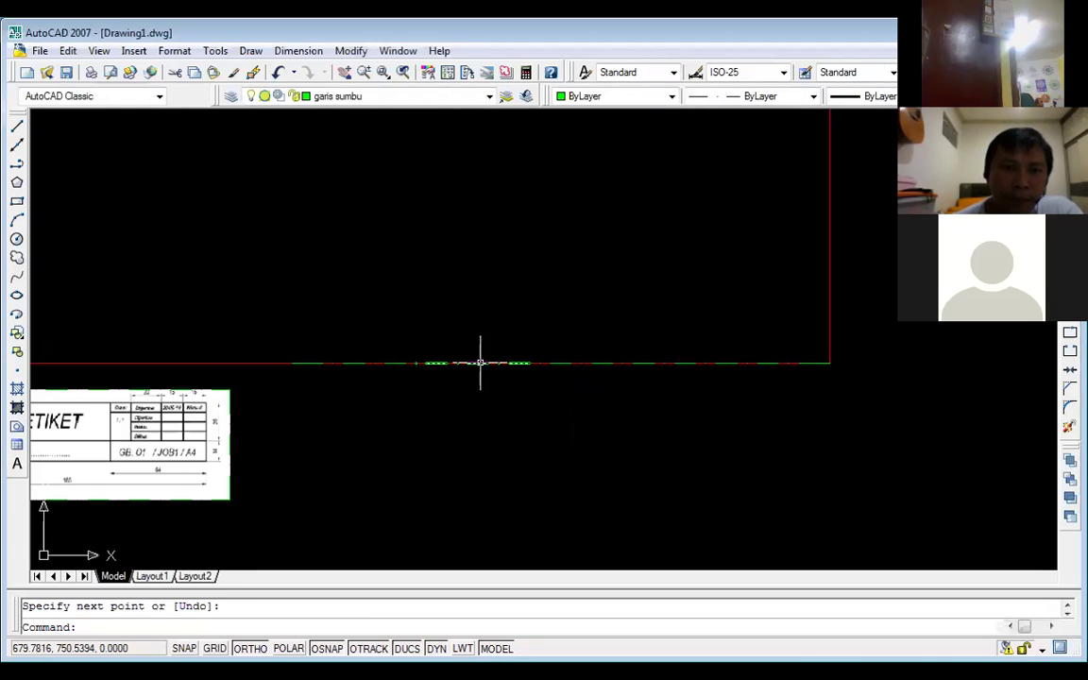
left_click(480, 363)
key("Delete")
Step: On the red garis Tebal layer, draw the 165 × 40 title-block outline in the bottom-right corner
left_click(400, 96)
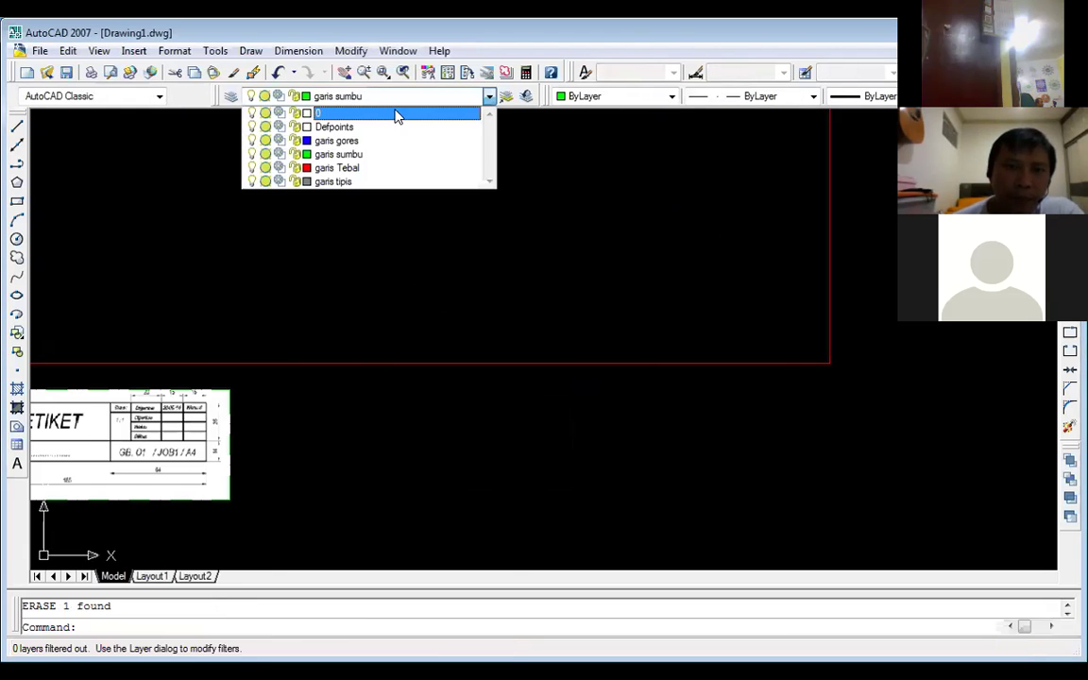
left_click(378, 167)
type("l")
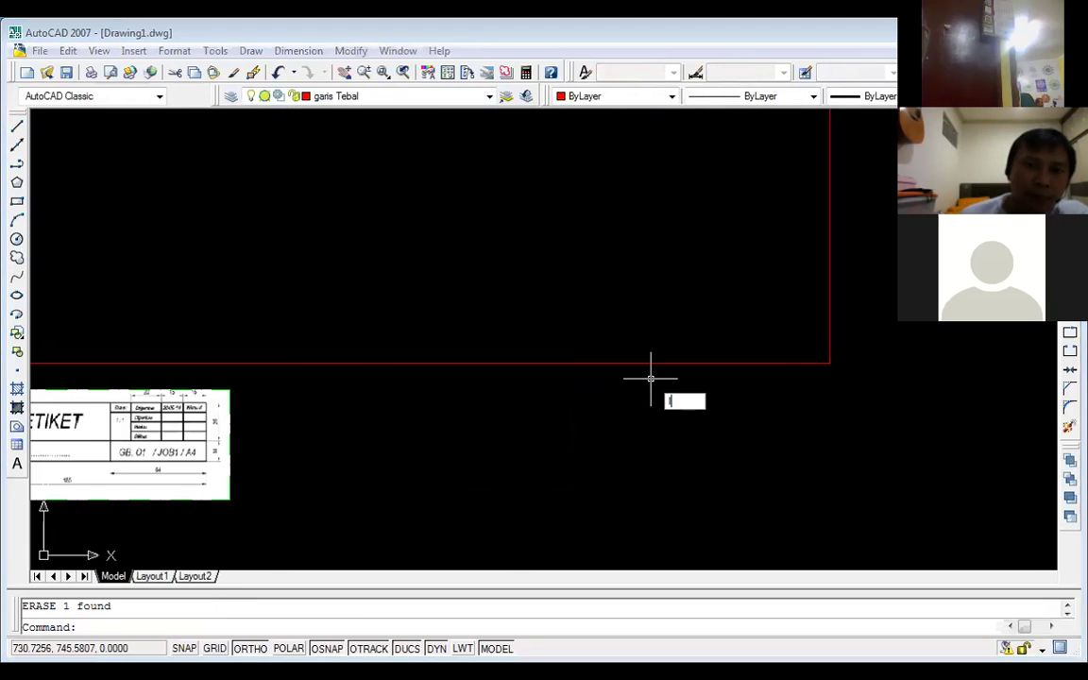
key("Return")
key("Return")
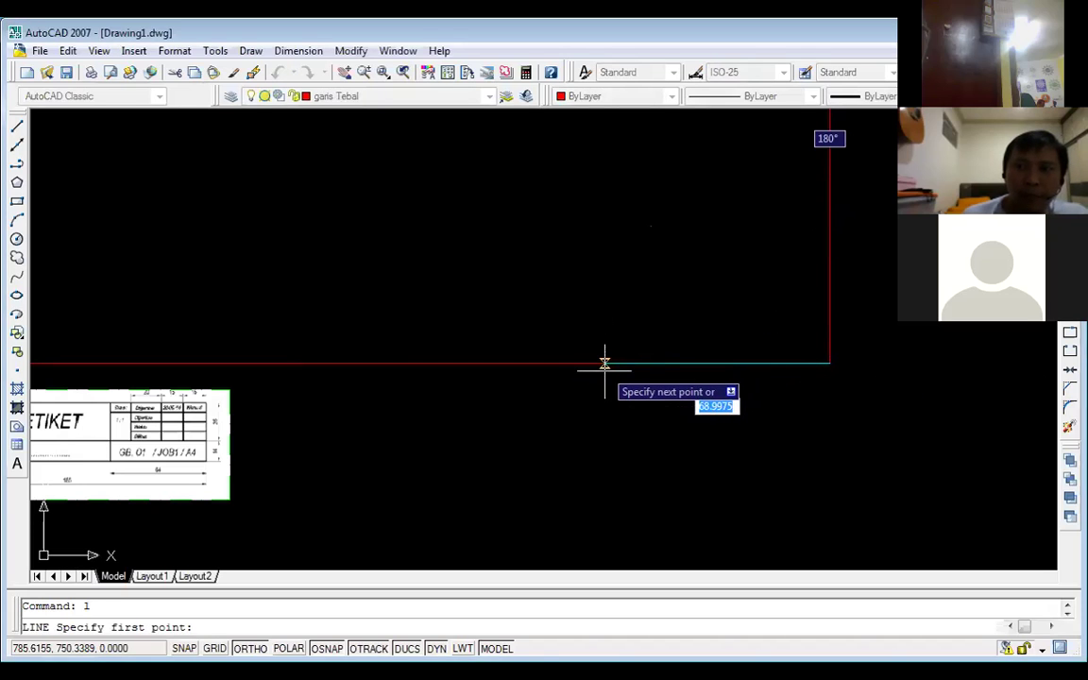
type("16")
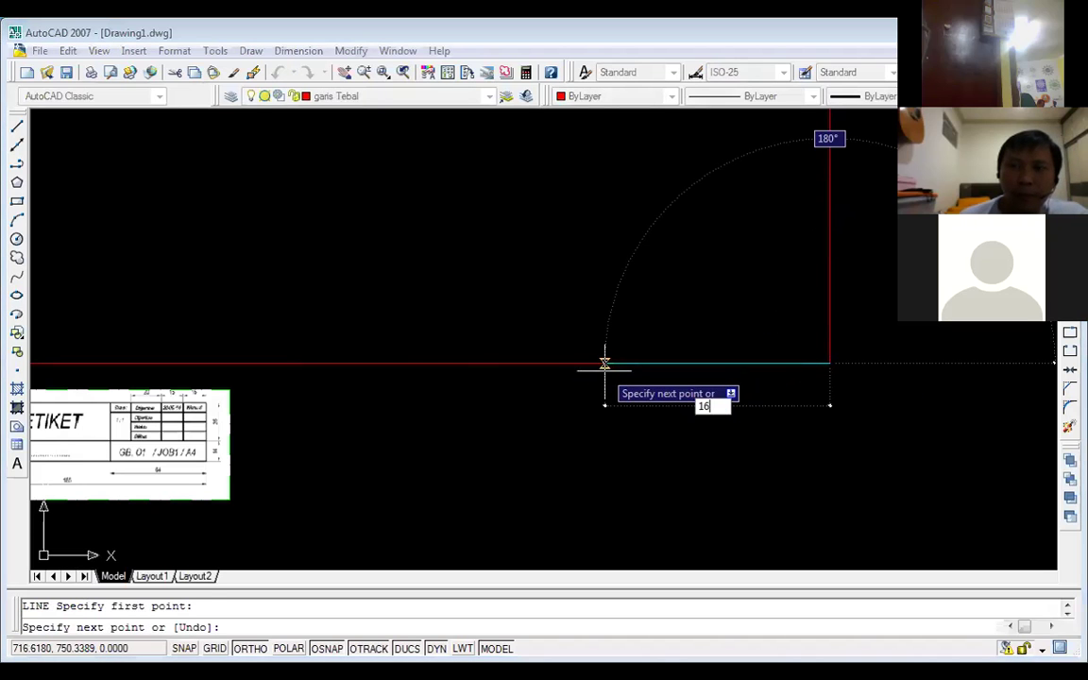
type("5")
key("Return")
scroll(283, 365, "up", 2)
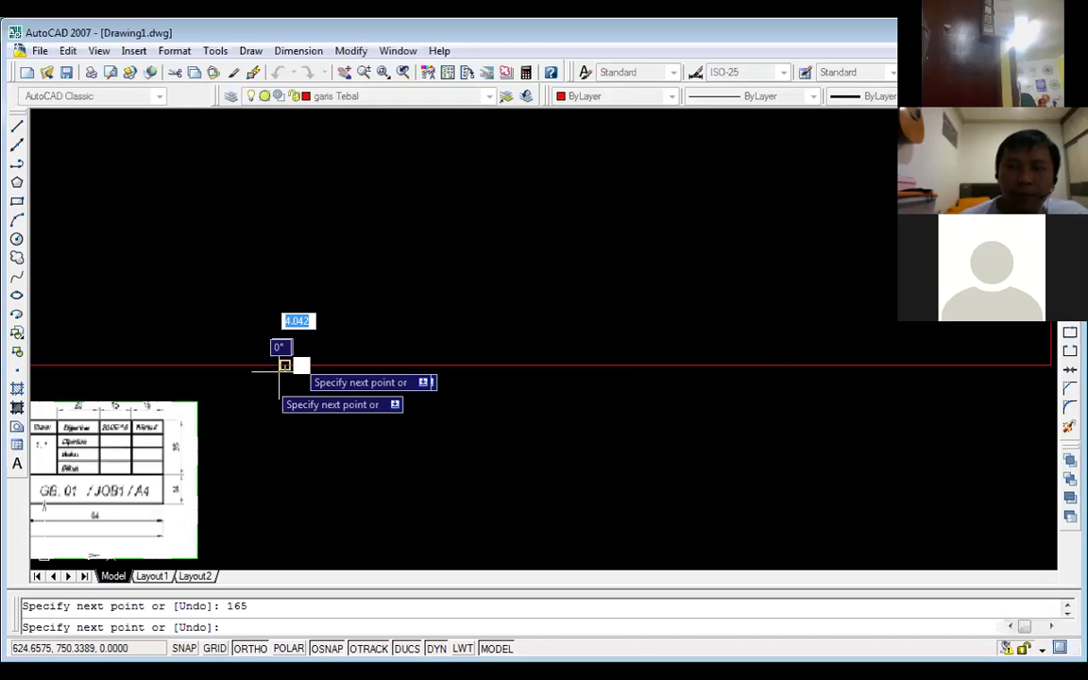
scroll(168, 465, "up", 3)
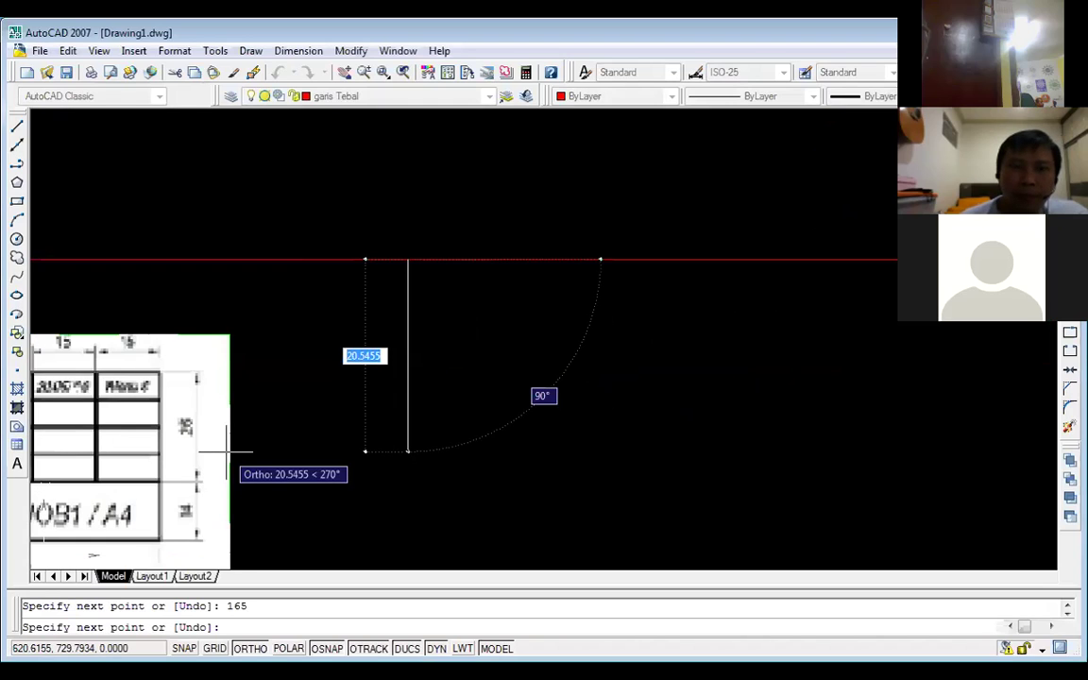
scroll(228, 451, "down", 3)
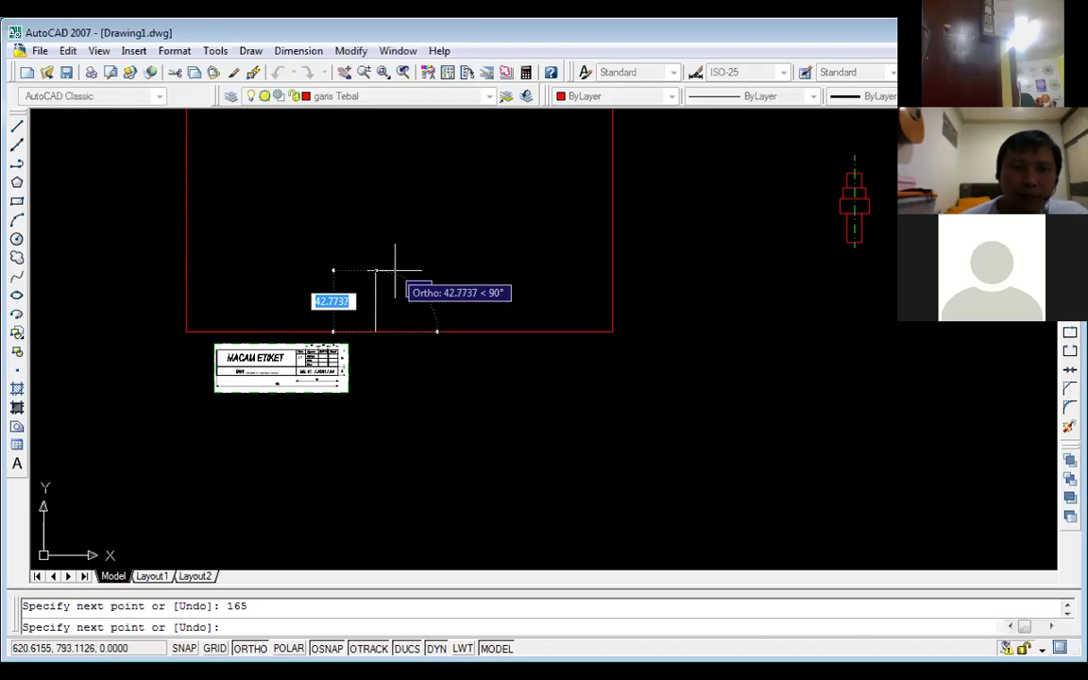
type("40")
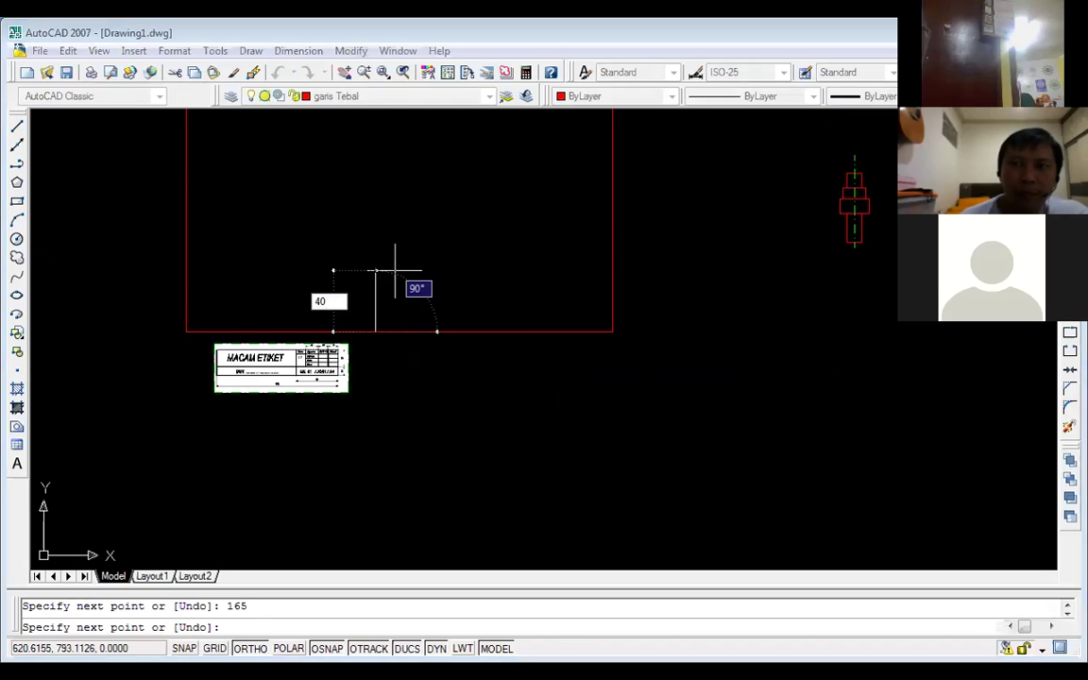
key("Return")
scroll(613, 302, "up", 1)
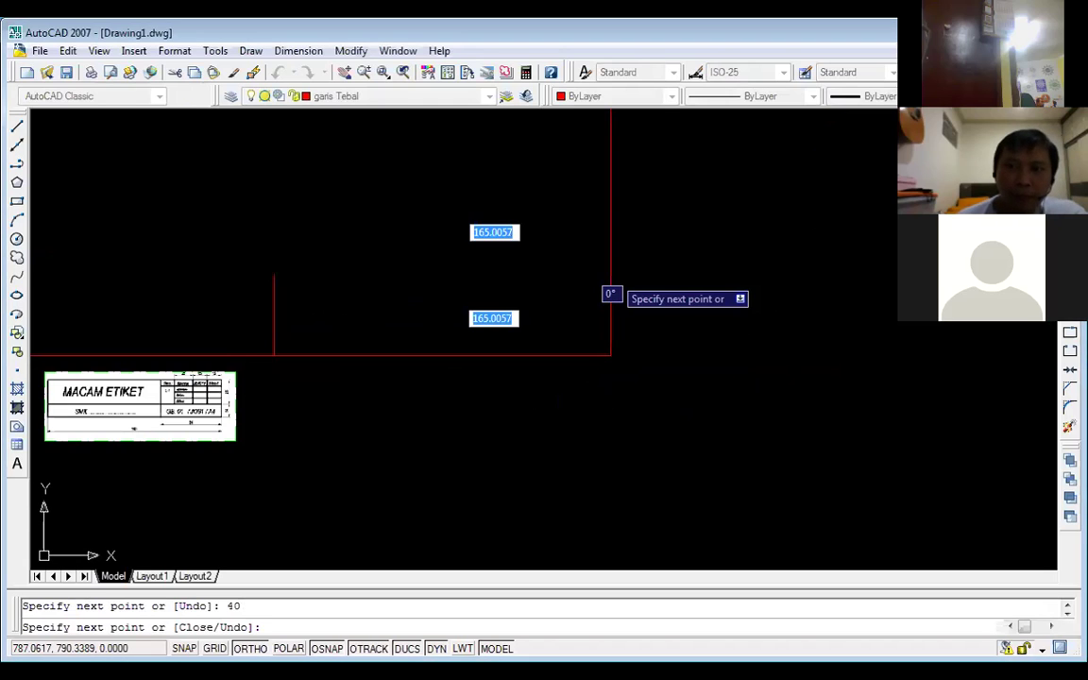
scroll(611, 278, "up", 3)
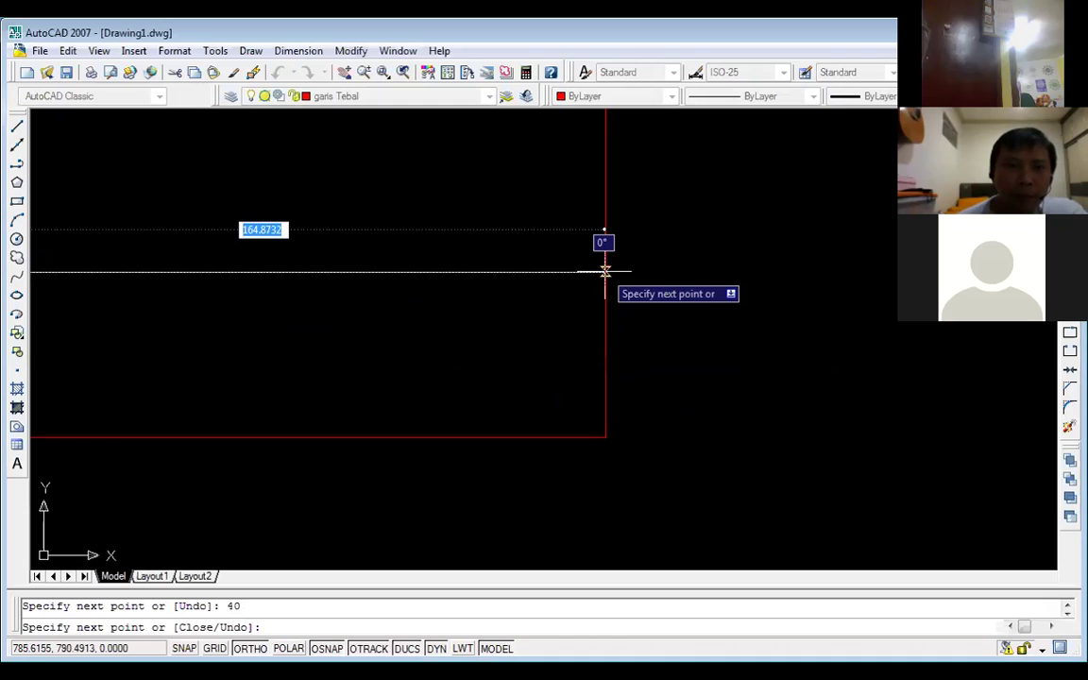
key("Escape")
scroll(624, 283, "down", 4)
scroll(658, 300, "up", 4)
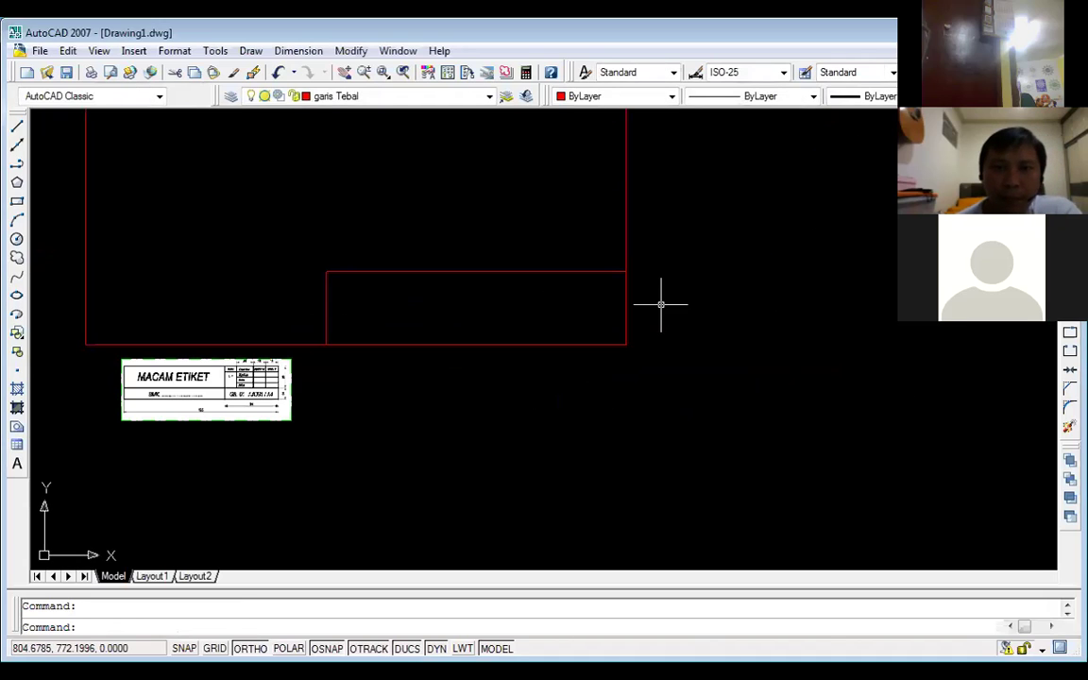
scroll(194, 385, "up", 4)
scroll(472, 406, "up", 2)
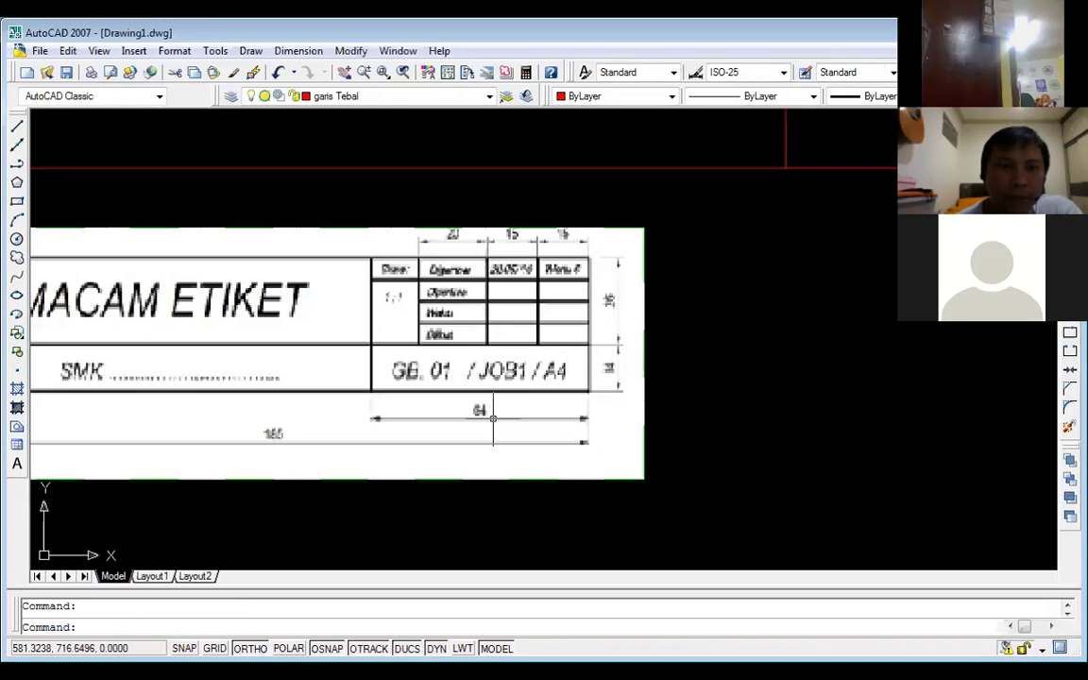
scroll(492, 415, "down", 5)
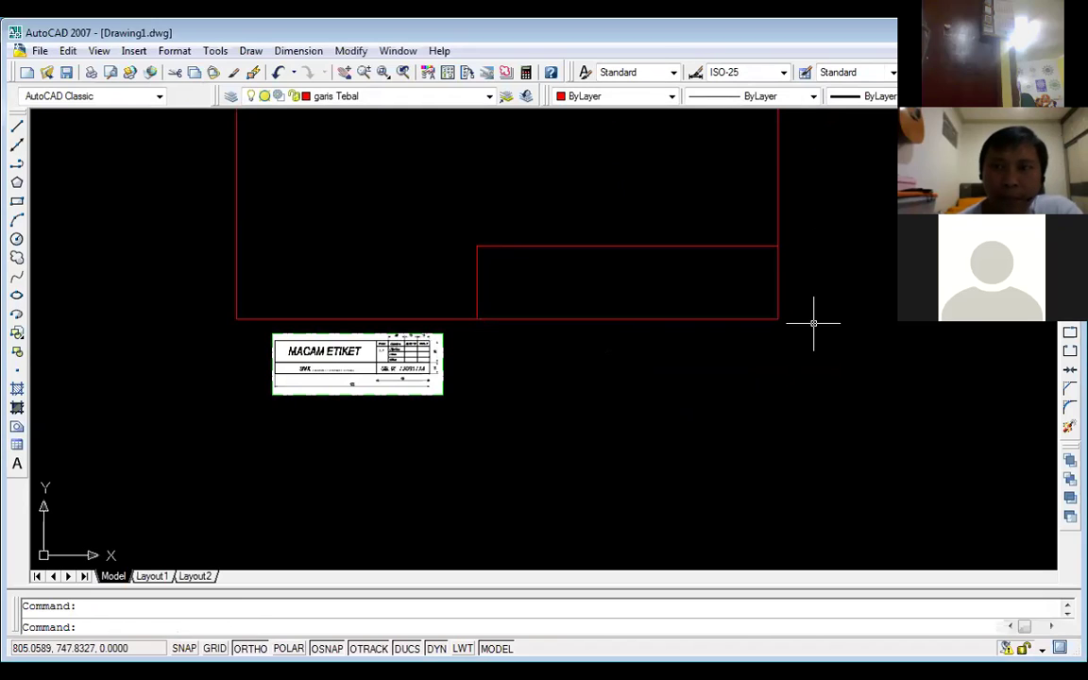
Step: Draw a 64-unit line leftward from the title block's lower-right corner
type("l")
key("Return")
left_click(777, 318)
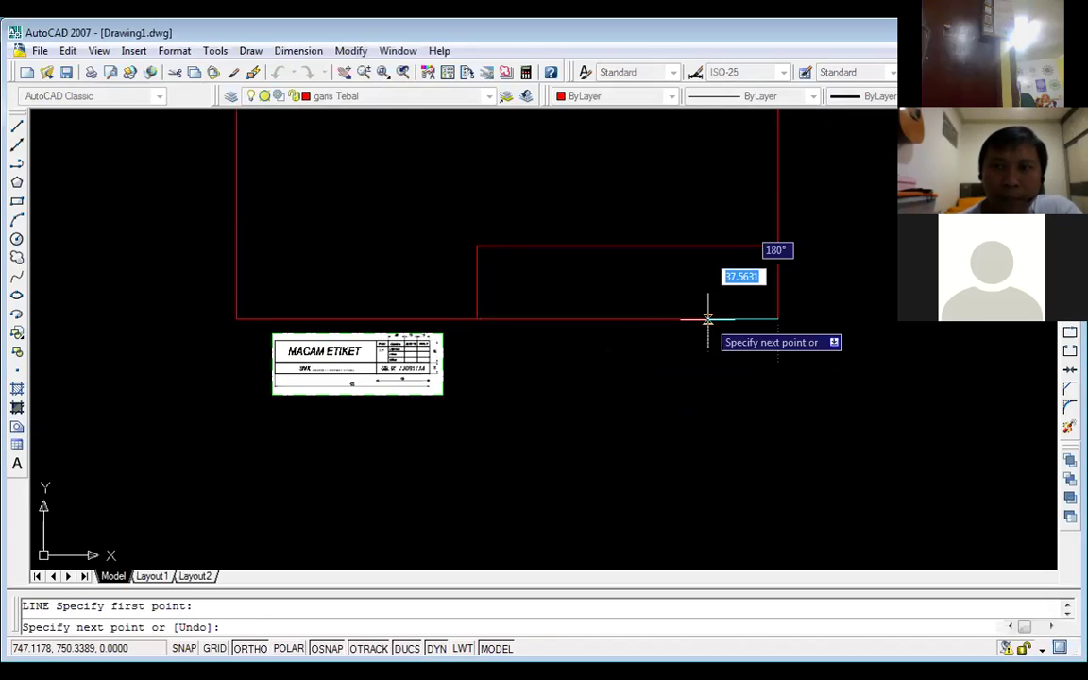
type("64")
key("Return")
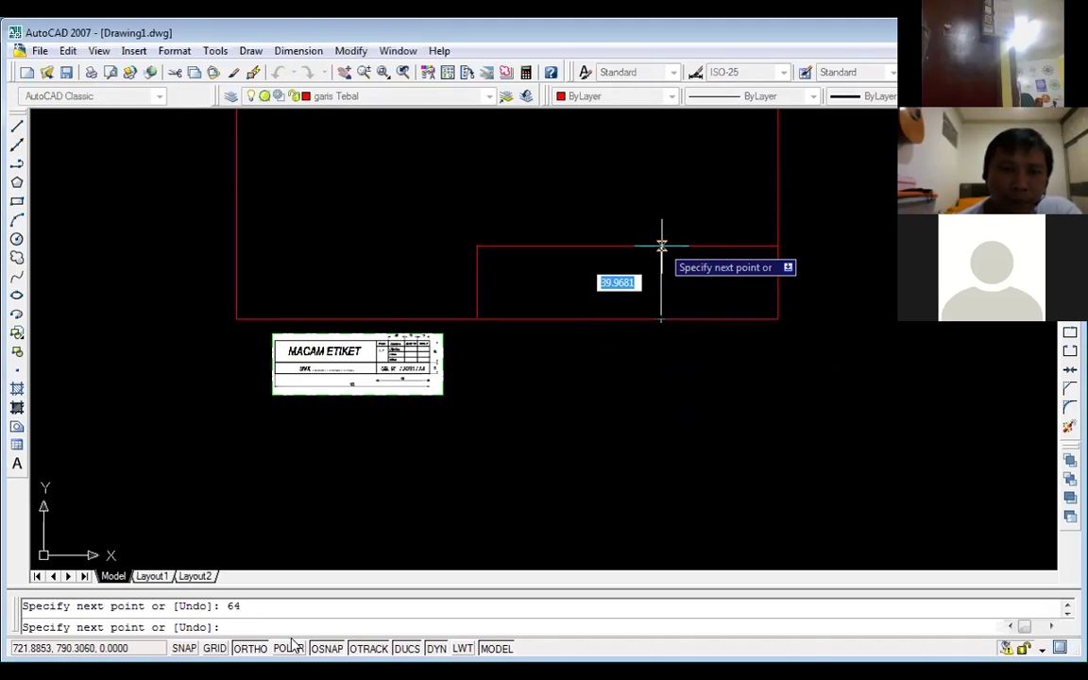
Step: Tick Perpendicular, Tangent and Quadrant in the OSNAP object snap settings and confirm
right_click(328, 649)
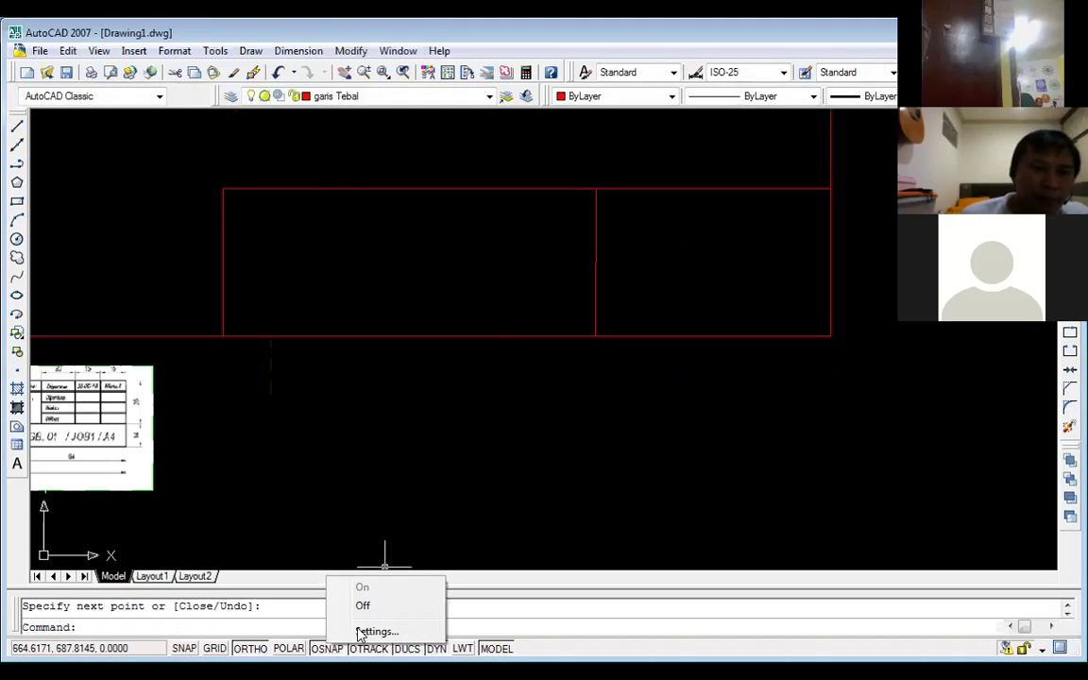
left_click(364, 629)
left_click(555, 271)
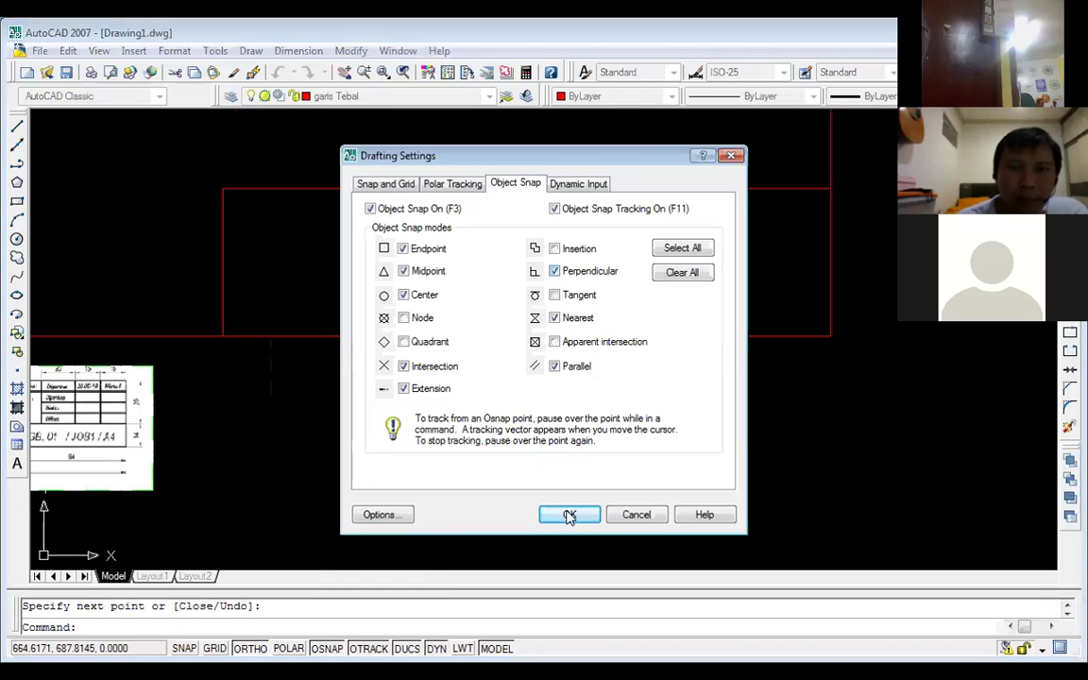
left_click(554, 294)
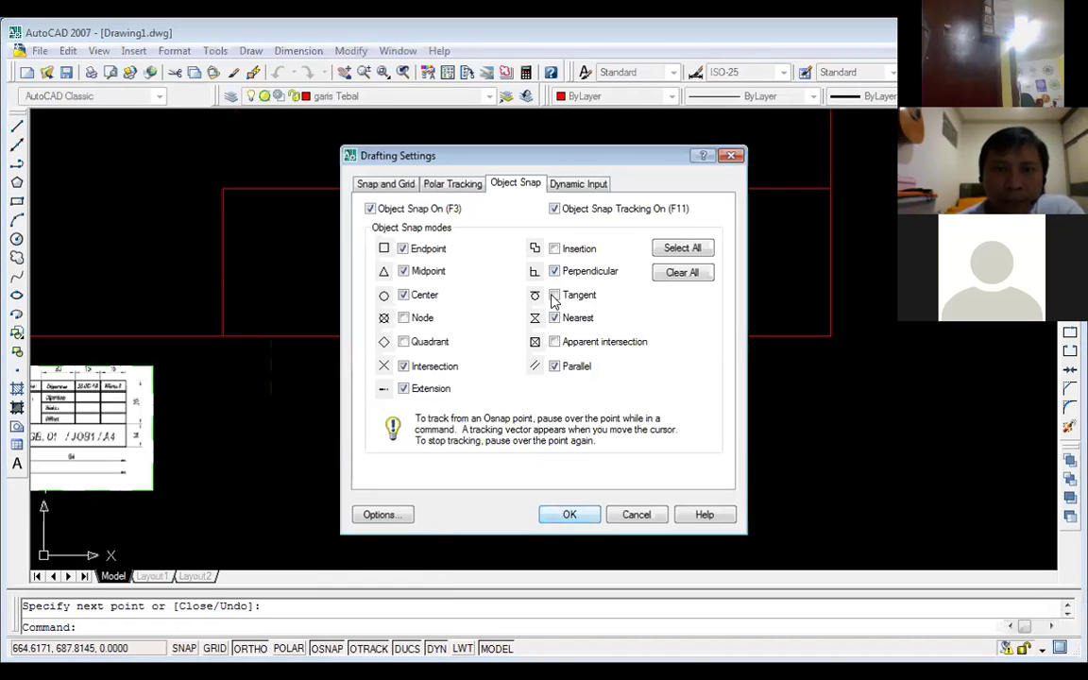
left_click(404, 342)
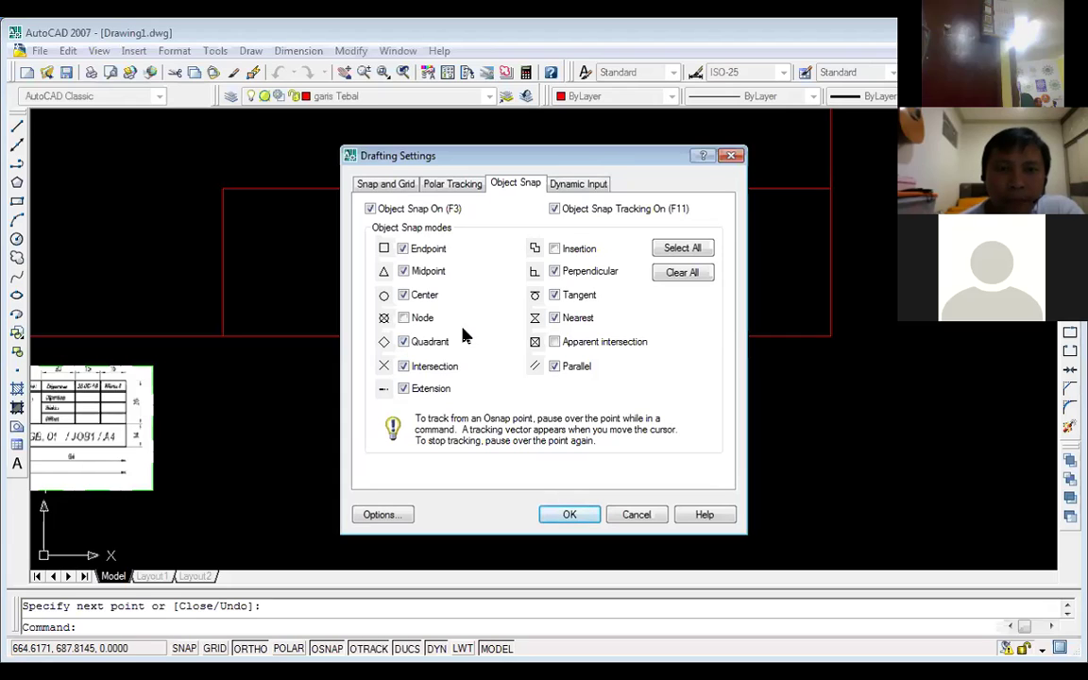
left_click(570, 514)
Step: Erase the misplaced divider and draw a vertical divider 64 units from the title block's right edge
left_click(596, 260)
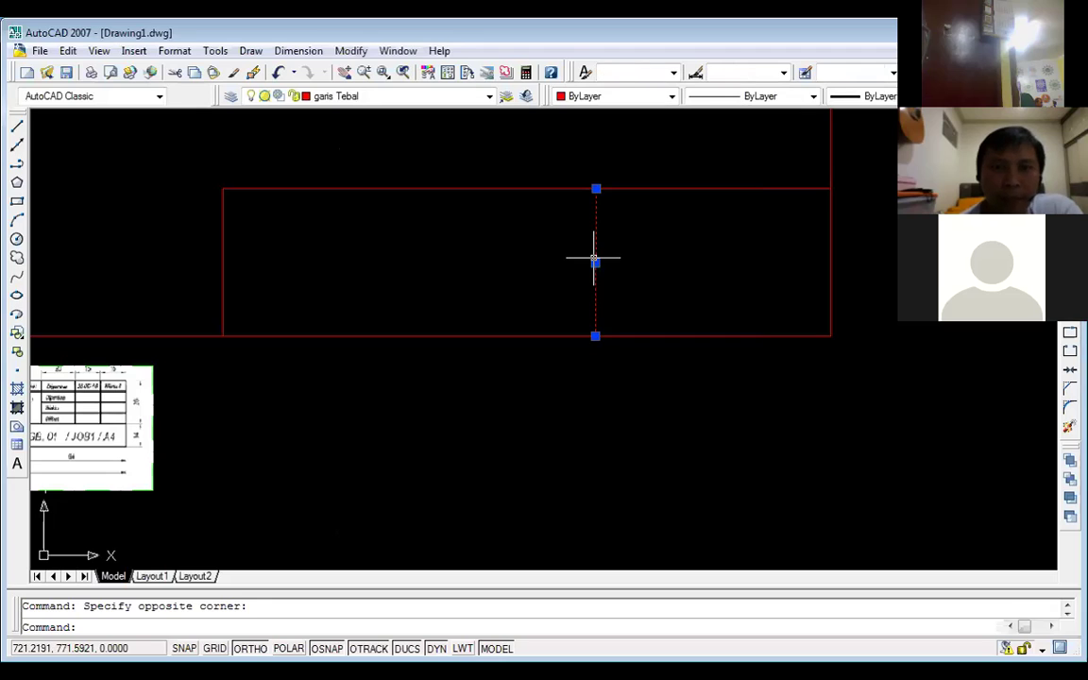
key("Delete")
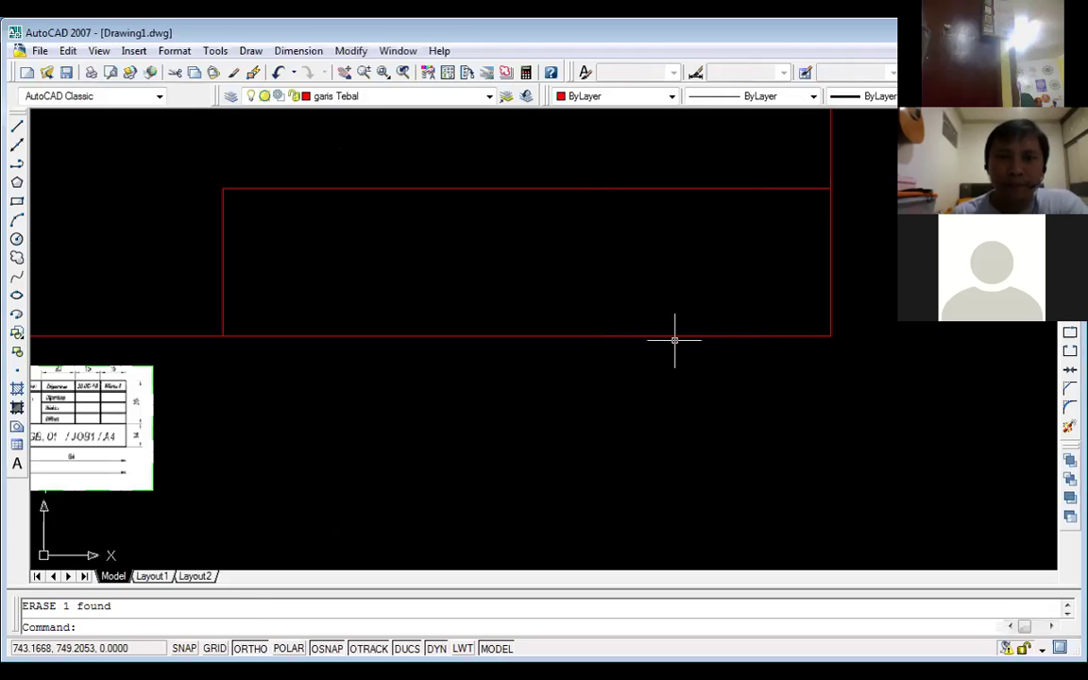
type("l")
key("Return")
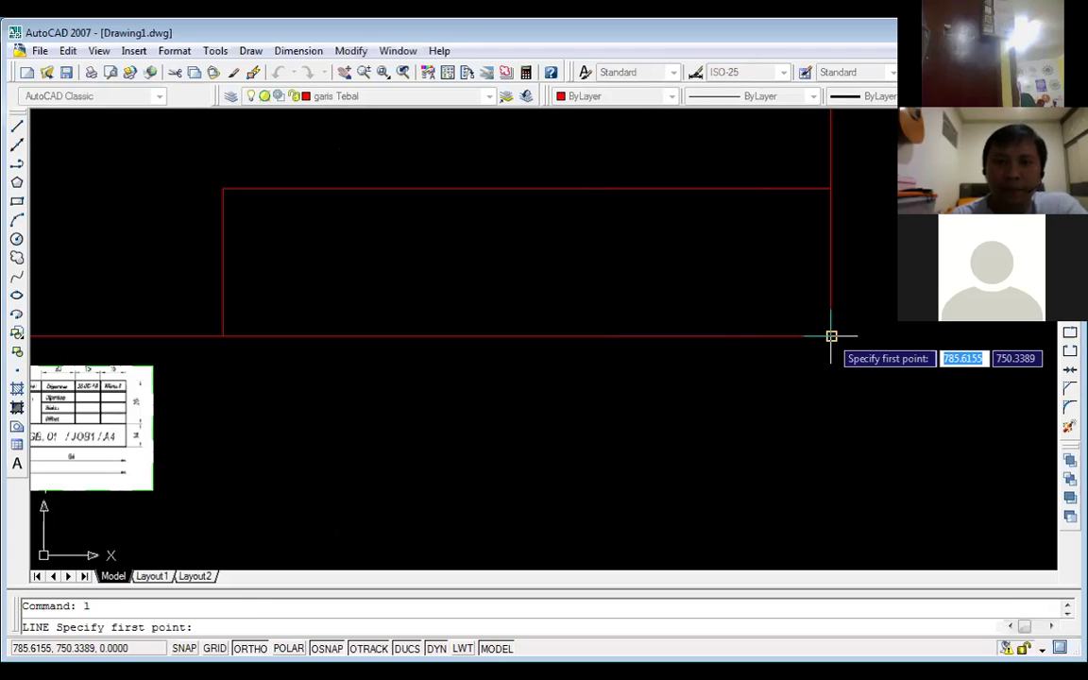
left_click(830, 336)
type("64")
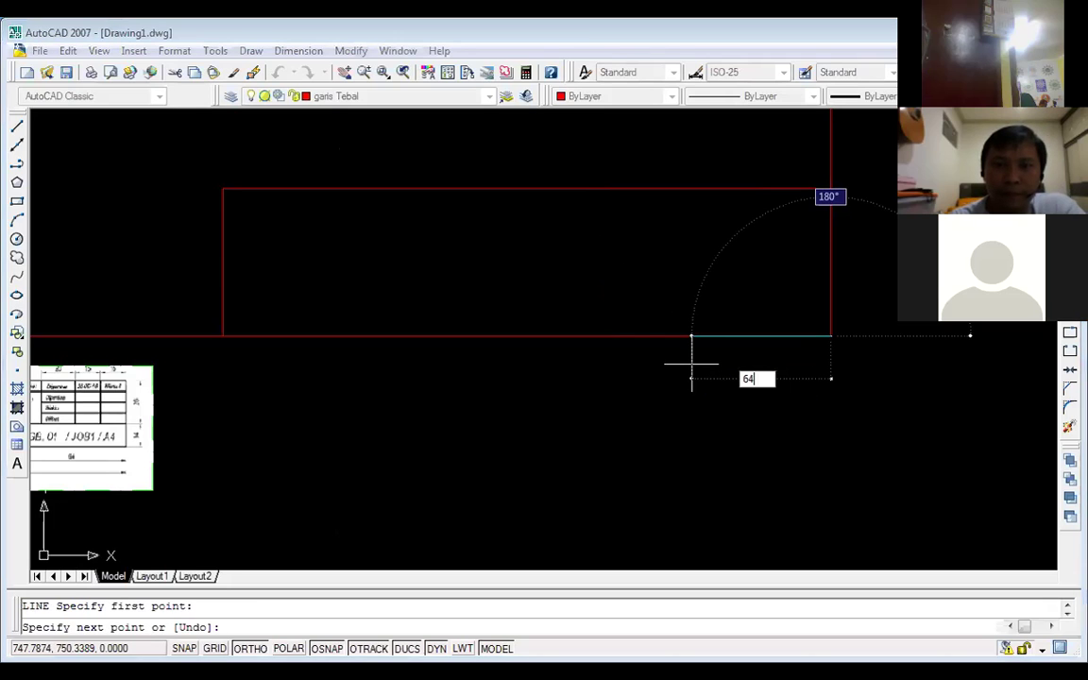
key("Return")
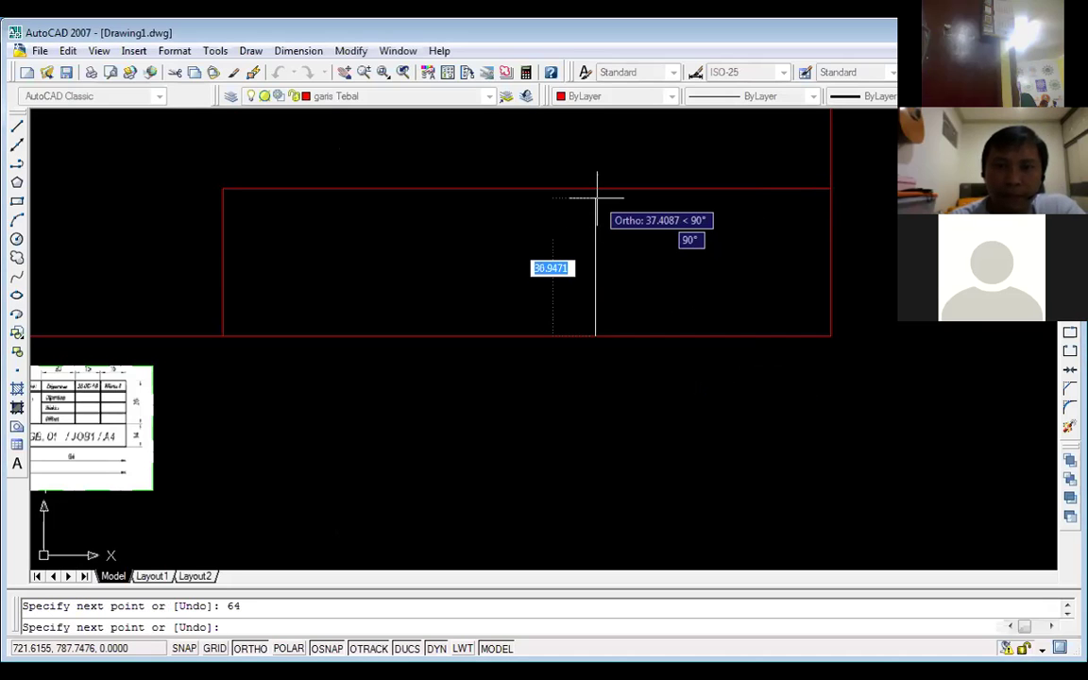
left_click(596, 199)
key("Return")
scroll(595, 275, "down", 2)
scroll(483, 285, "up", 1)
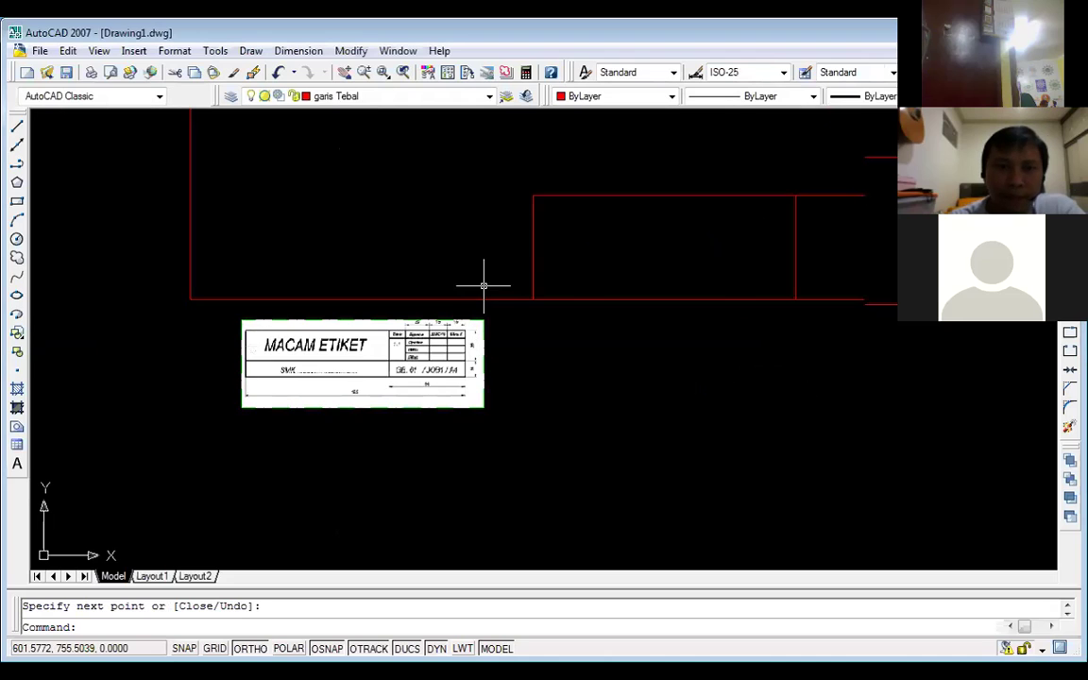
scroll(484, 285, "up", 2)
scroll(398, 303, "up", 2)
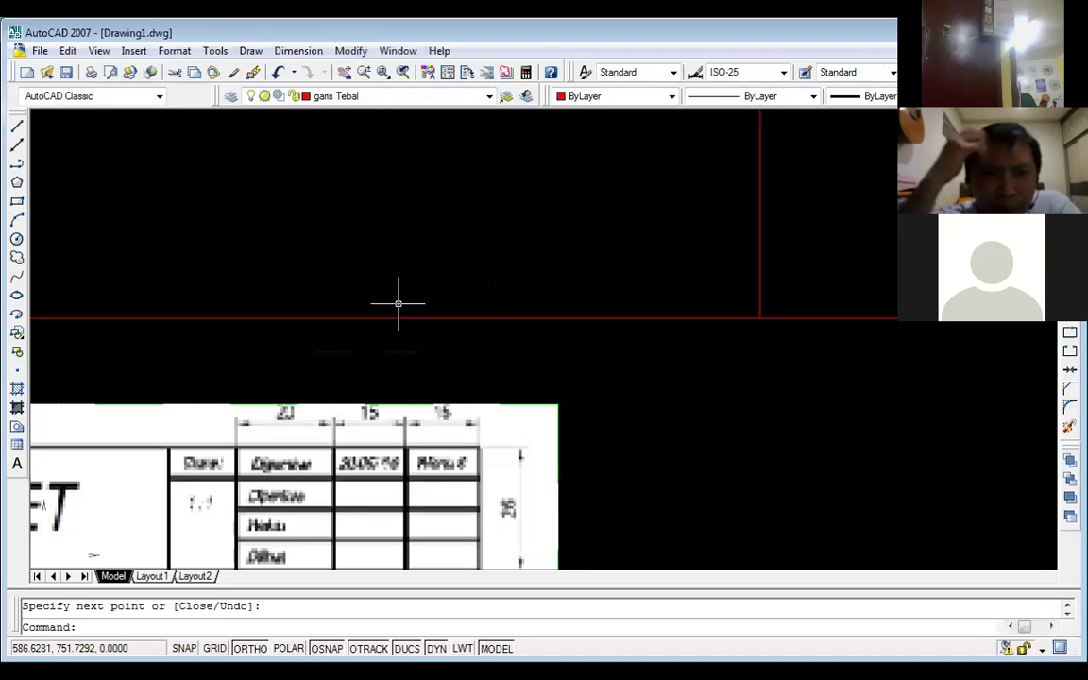
scroll(406, 395, "down", 2)
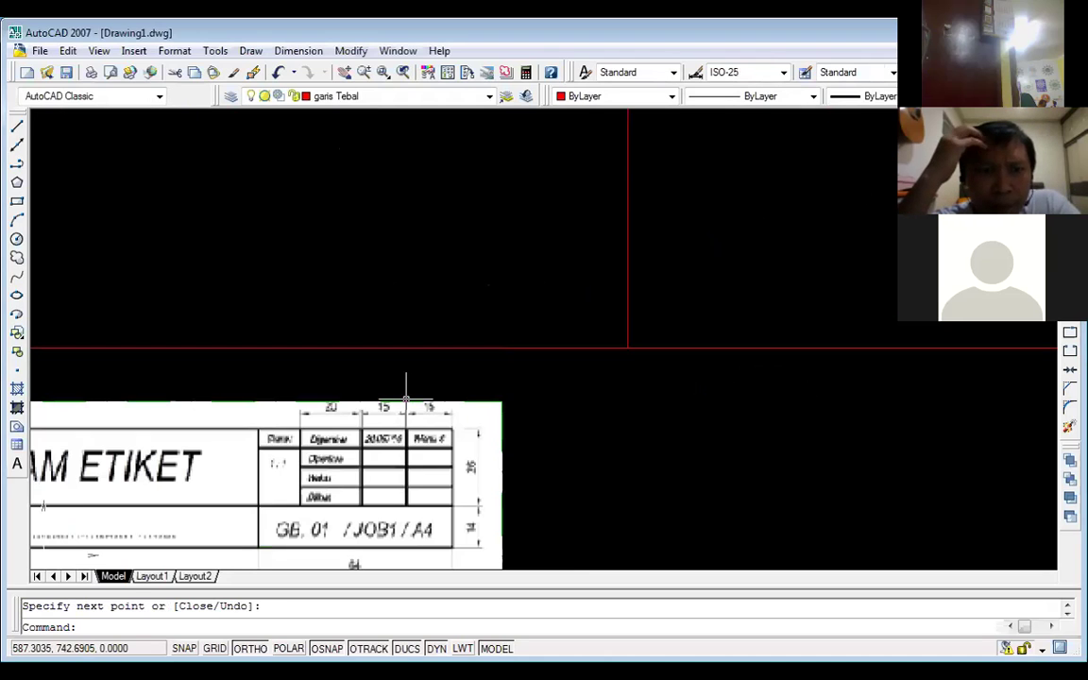
scroll(520, 348, "down", 5)
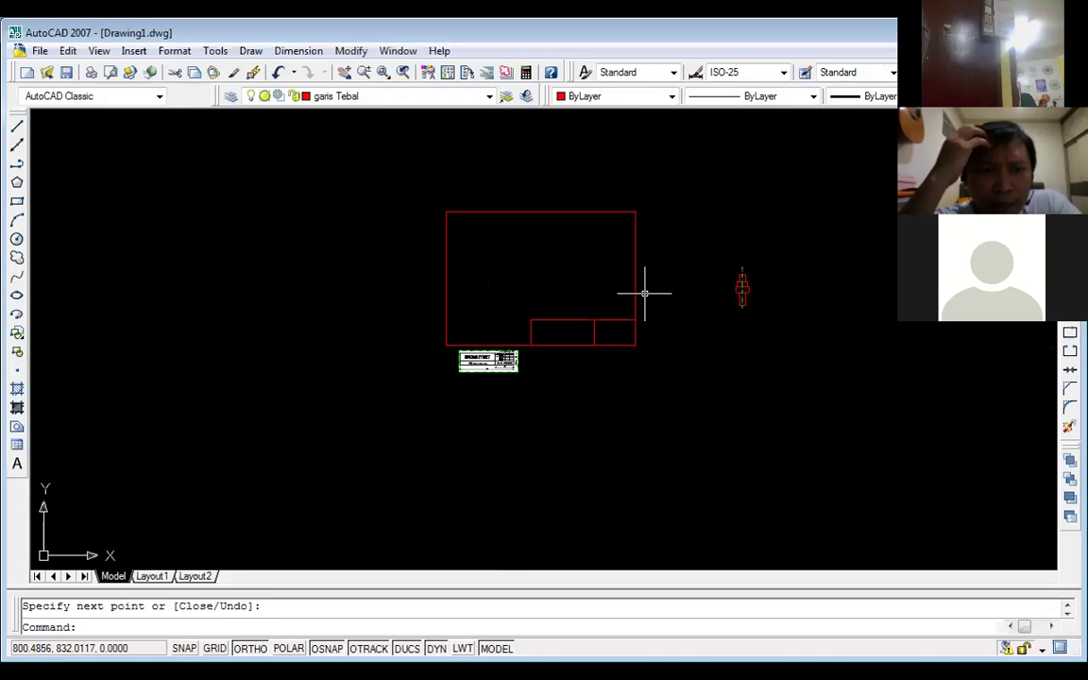
scroll(642, 339, "up", 3)
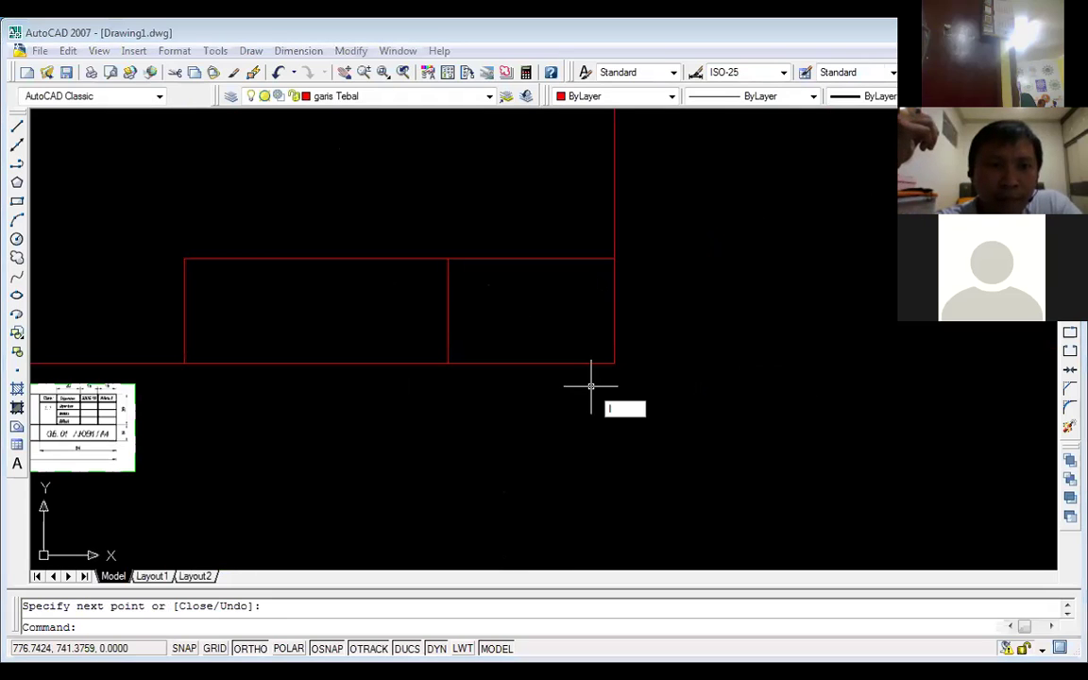
Step: Draw two vertical dividers, each 15 units apart, forming two narrow columns
key("Return")
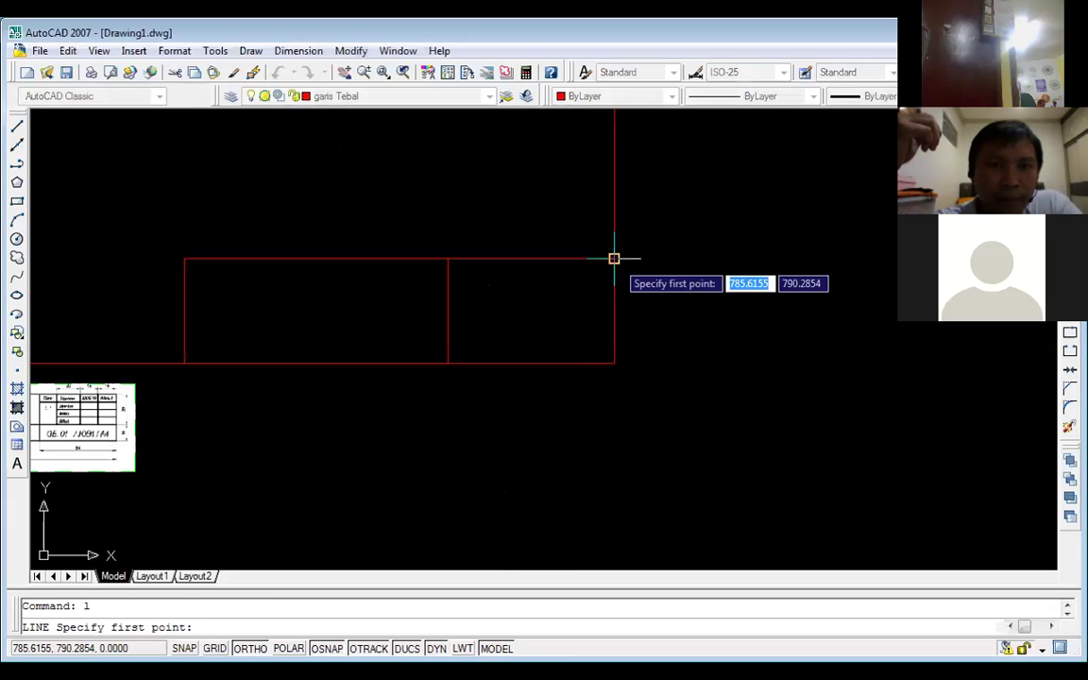
left_click(614, 258)
type("15")
key("Return")
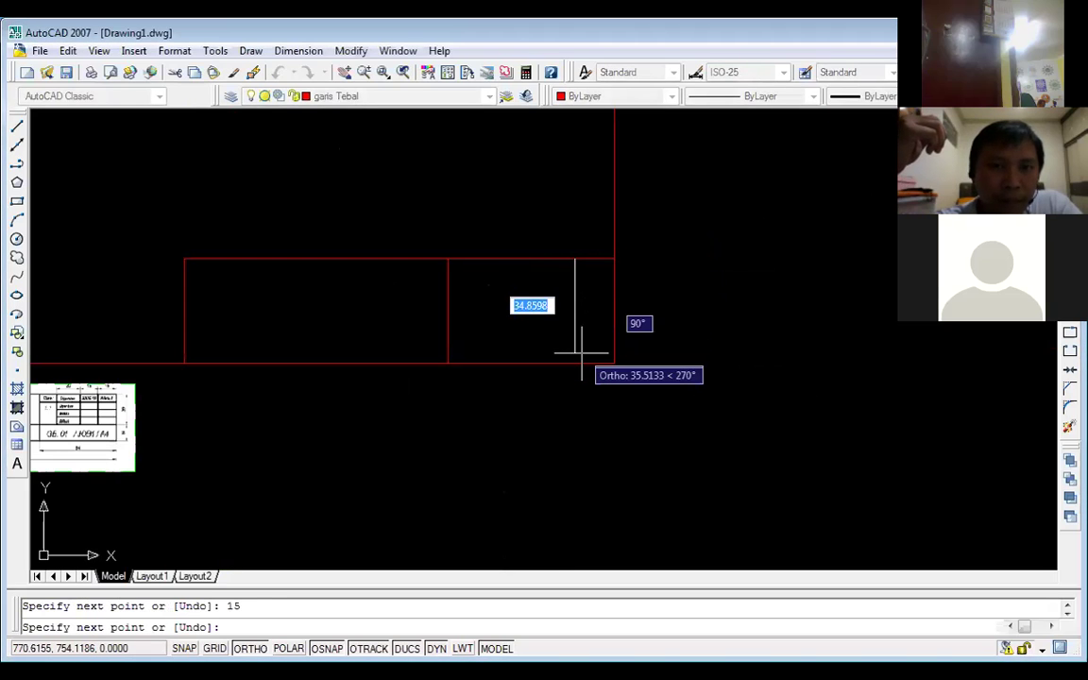
left_click(574, 363)
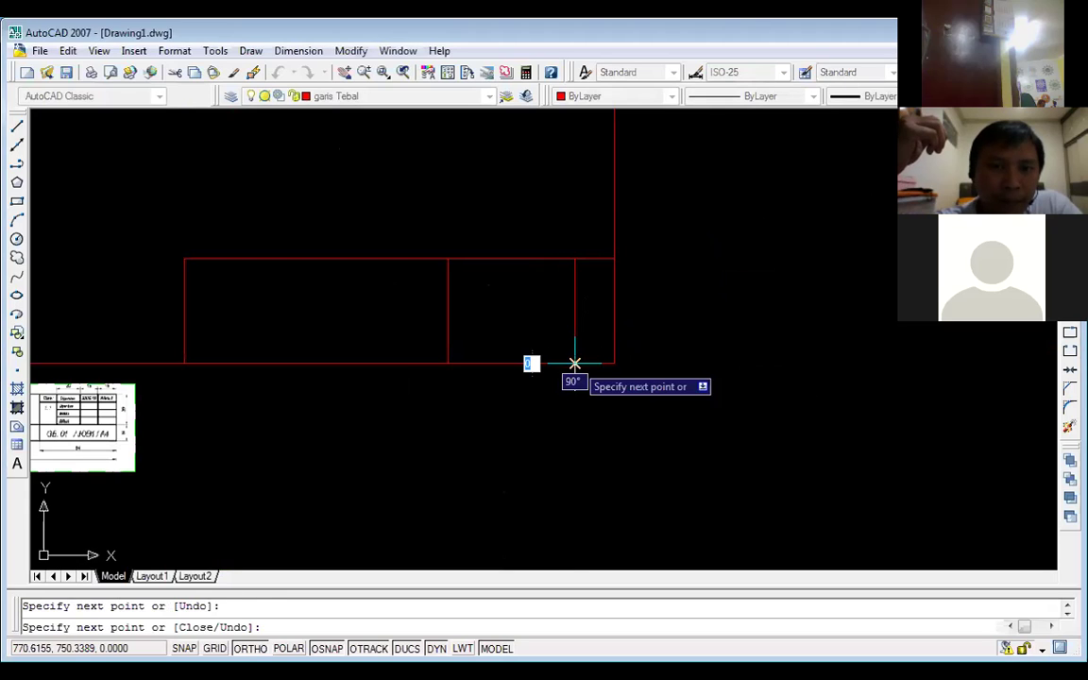
key("Return")
key("Return")
left_click(574, 258)
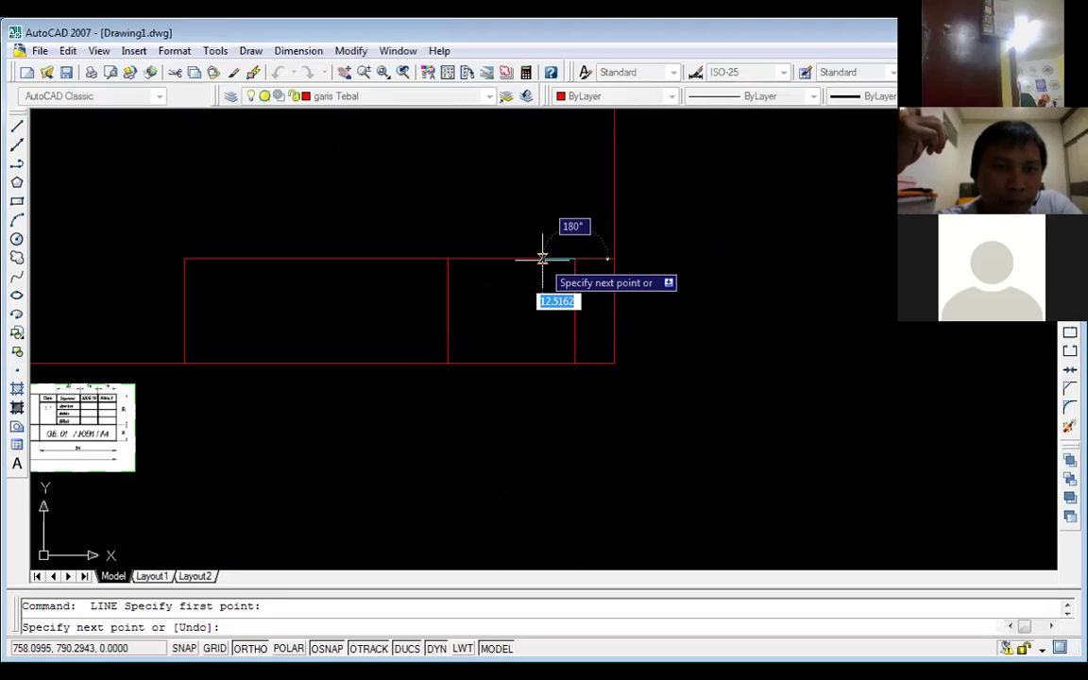
type("15")
key("Return")
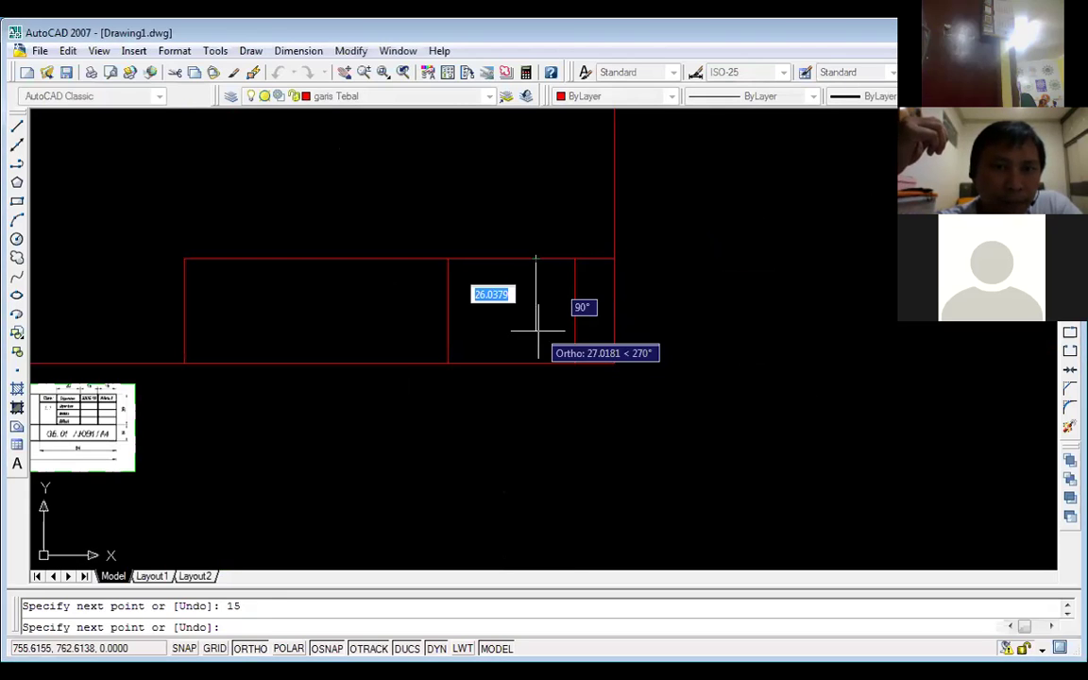
left_click(536, 364)
key("Return")
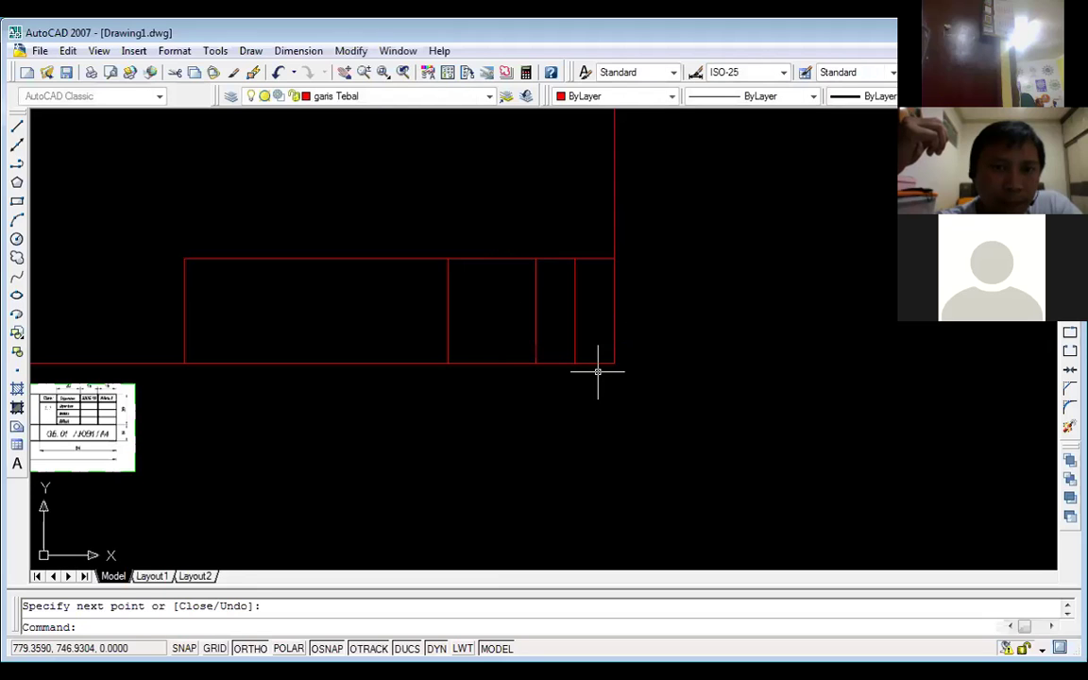
Step: Draw a horizontal line 14 units up from the bottom, across to the left edge
key("Return")
left_click(614, 364)
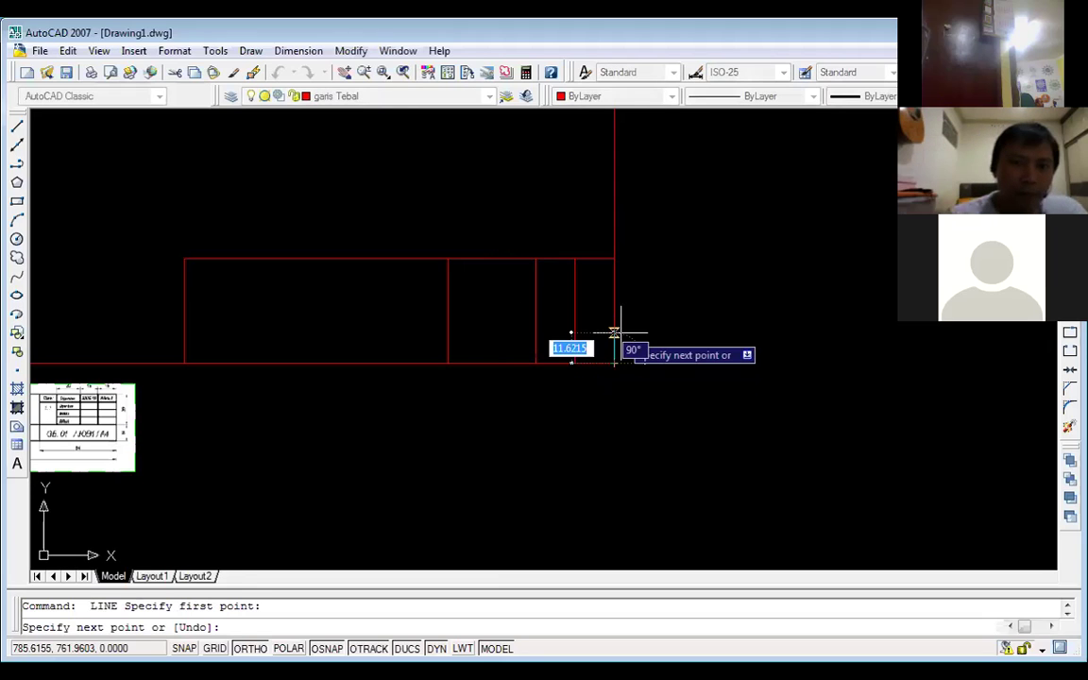
type("14")
key("Return")
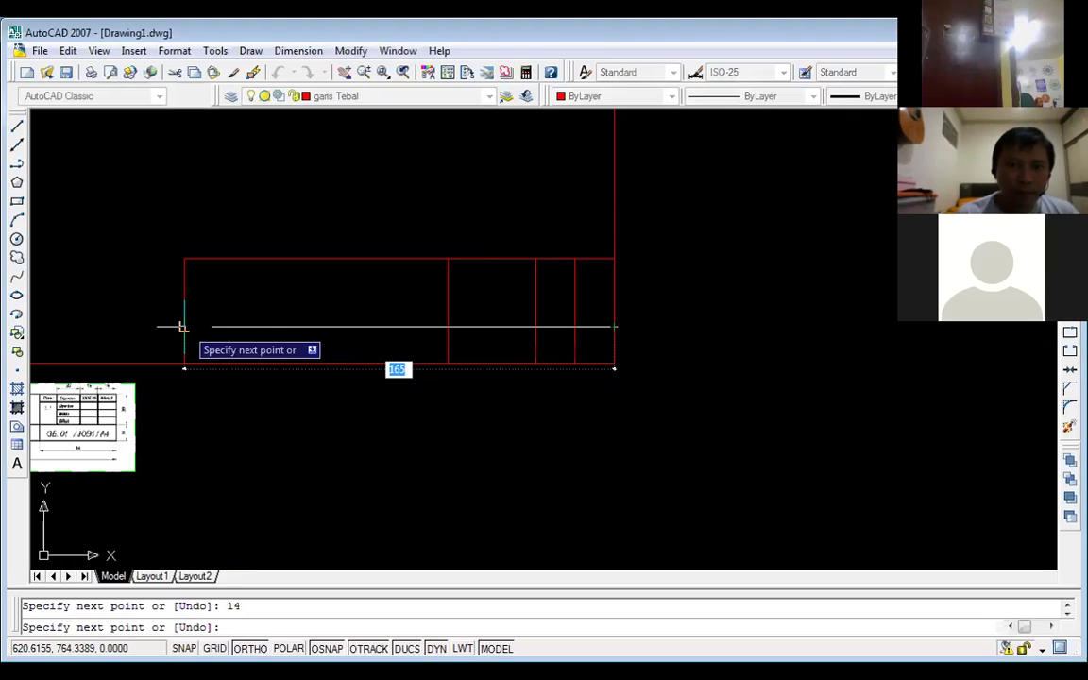
left_click(184, 327)
key("Return")
Step: Grip-stretch a narrow-column divider's bottom end up to the new horizontal line
scroll(650, 325, "up", 5)
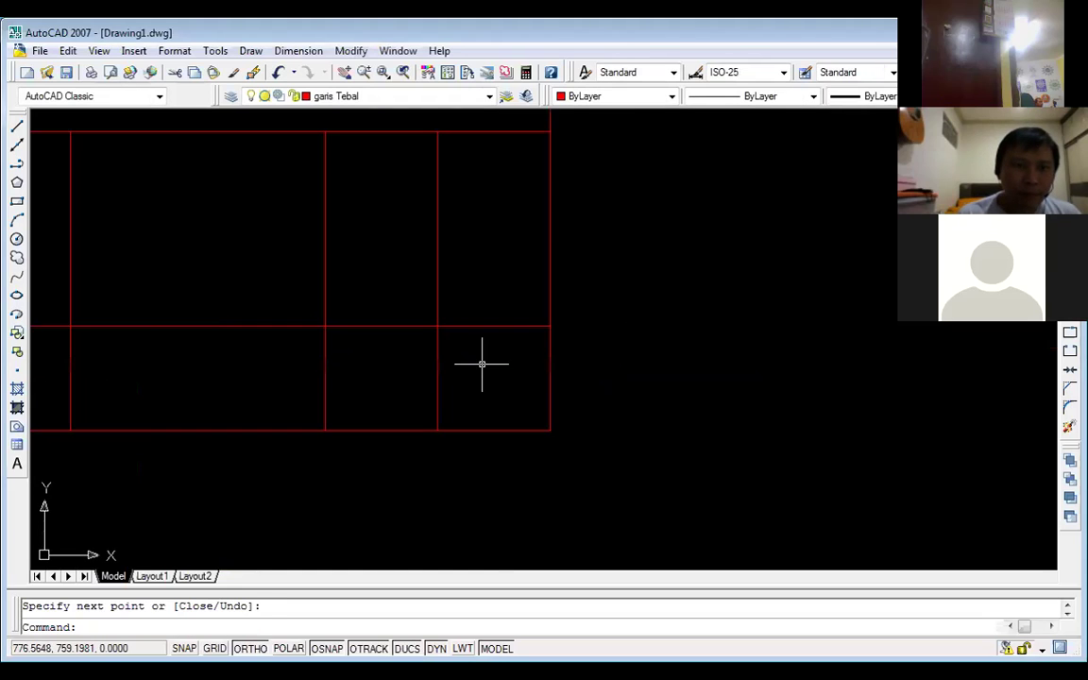
left_click_drag(481, 364, 431, 418)
left_click(437, 430)
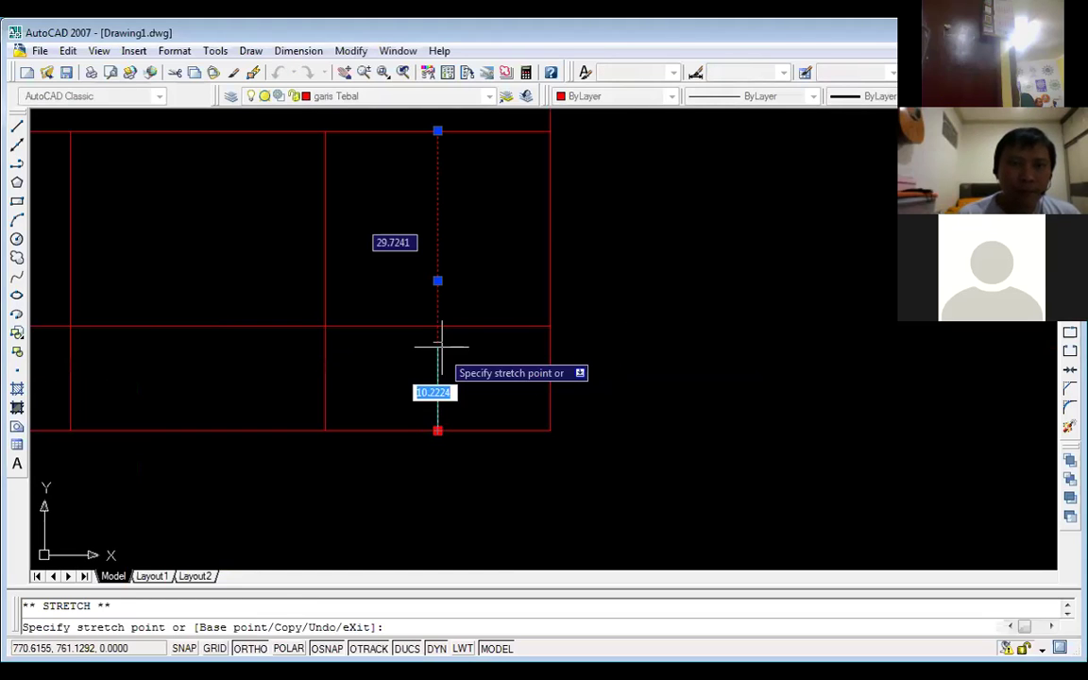
left_click(437, 326)
left_click_drag(396, 382, 323, 429)
left_click(325, 430)
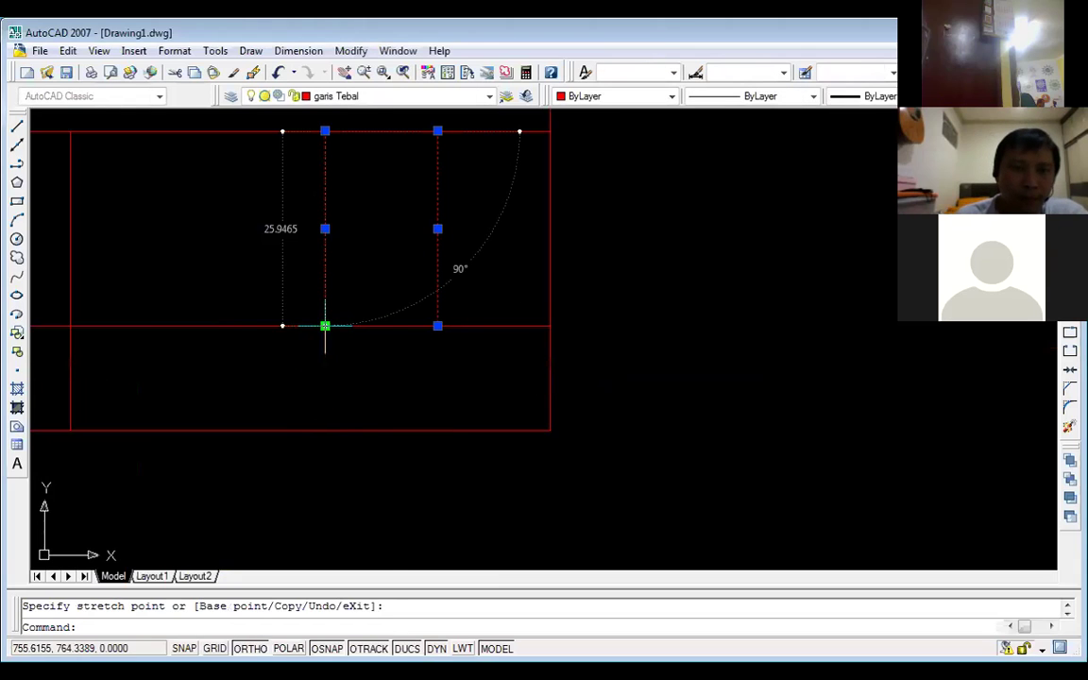
key("Escape")
scroll(197, 406, "down", 3)
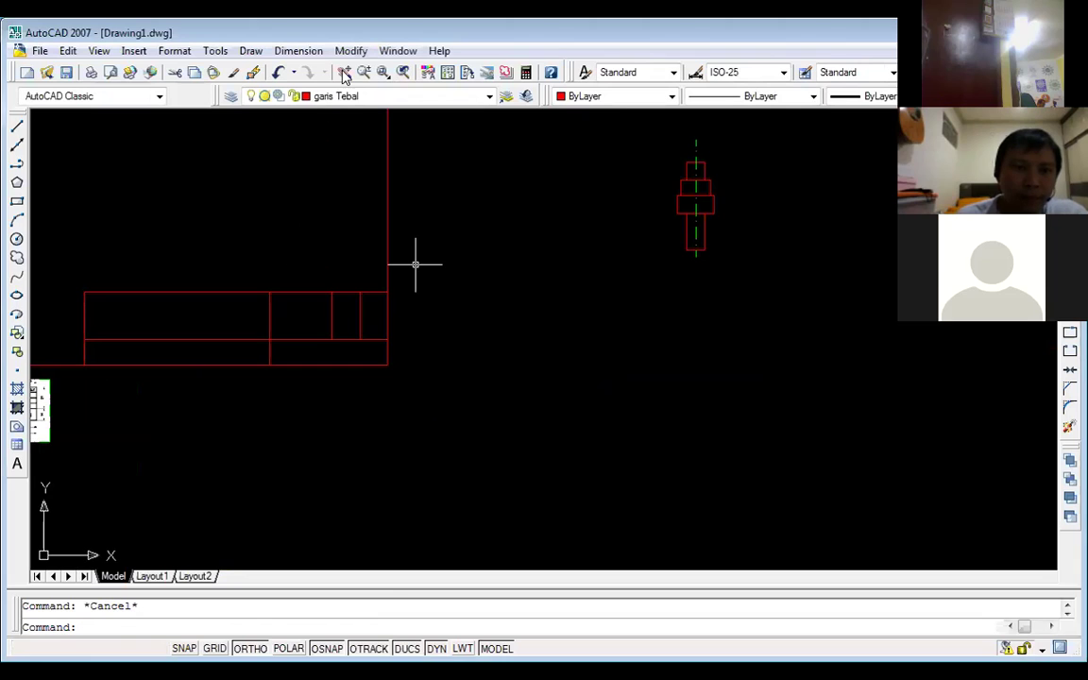
Step: Draw a 20-unit vertical divider in the title block's upper-right area
left_click_drag(260, 402, 544, 383)
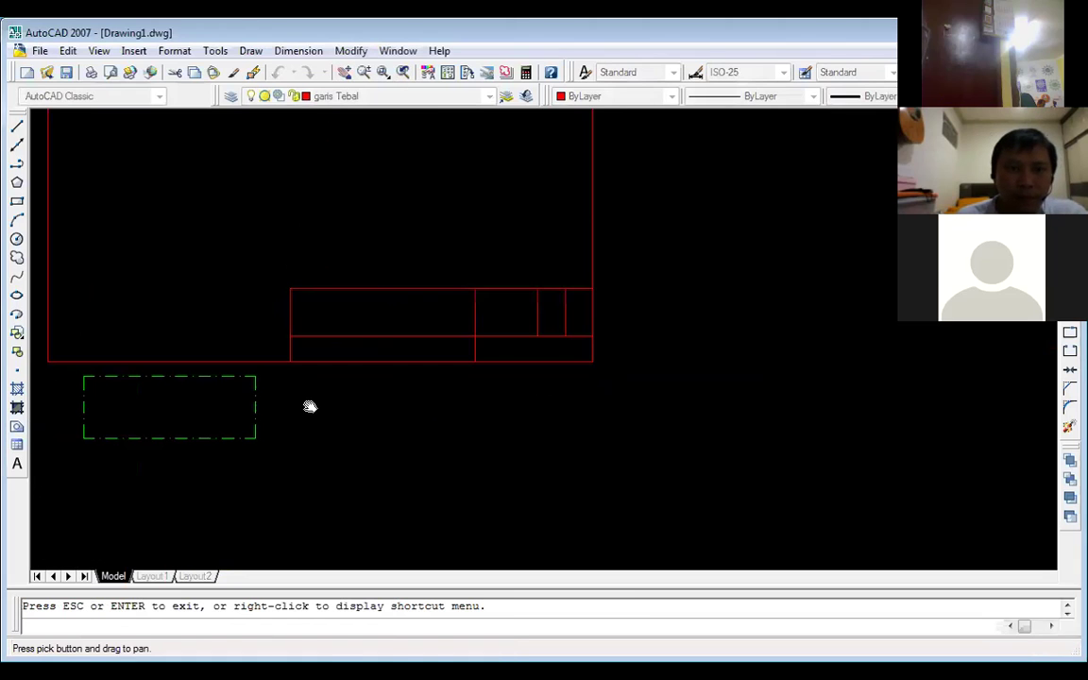
scroll(309, 405, "up", 3)
scroll(307, 359, "up", 3)
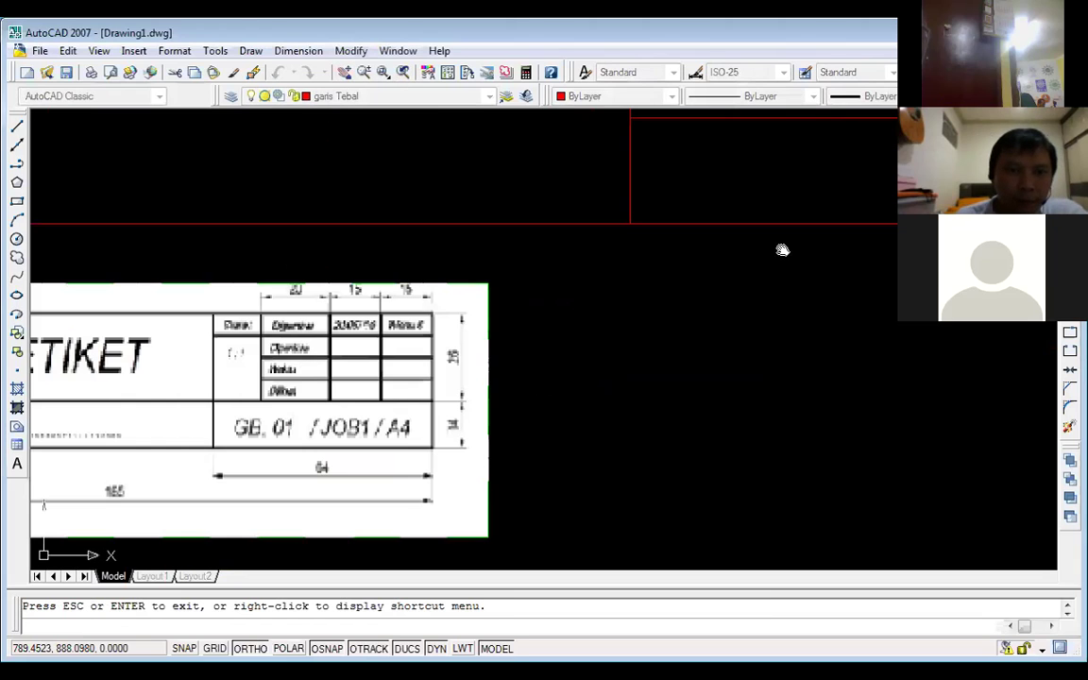
scroll(717, 274, "down", 4)
left_click_drag(596, 285, 332, 336)
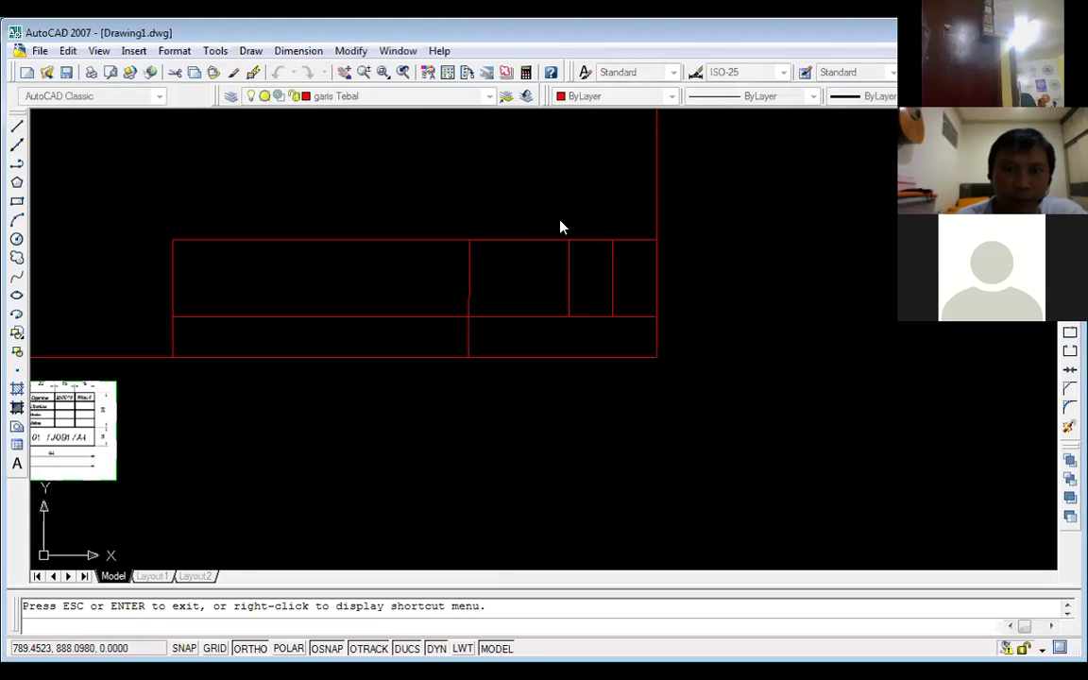
right_click(544, 211)
left_click(580, 222)
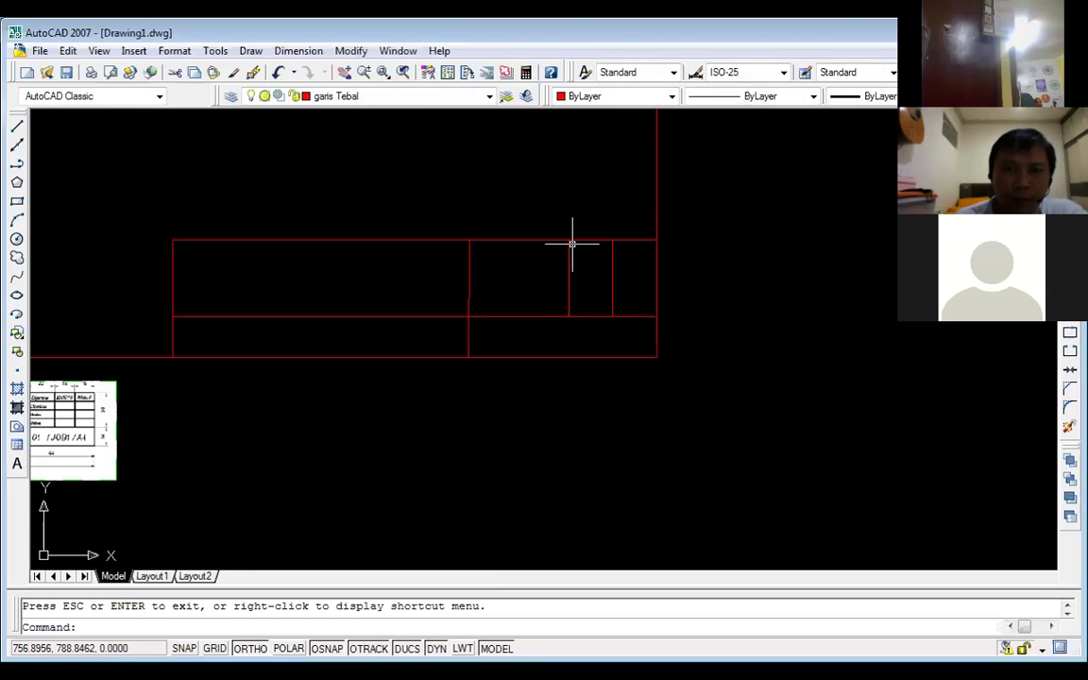
type("l")
key("Return")
left_click(569, 241)
type("20")
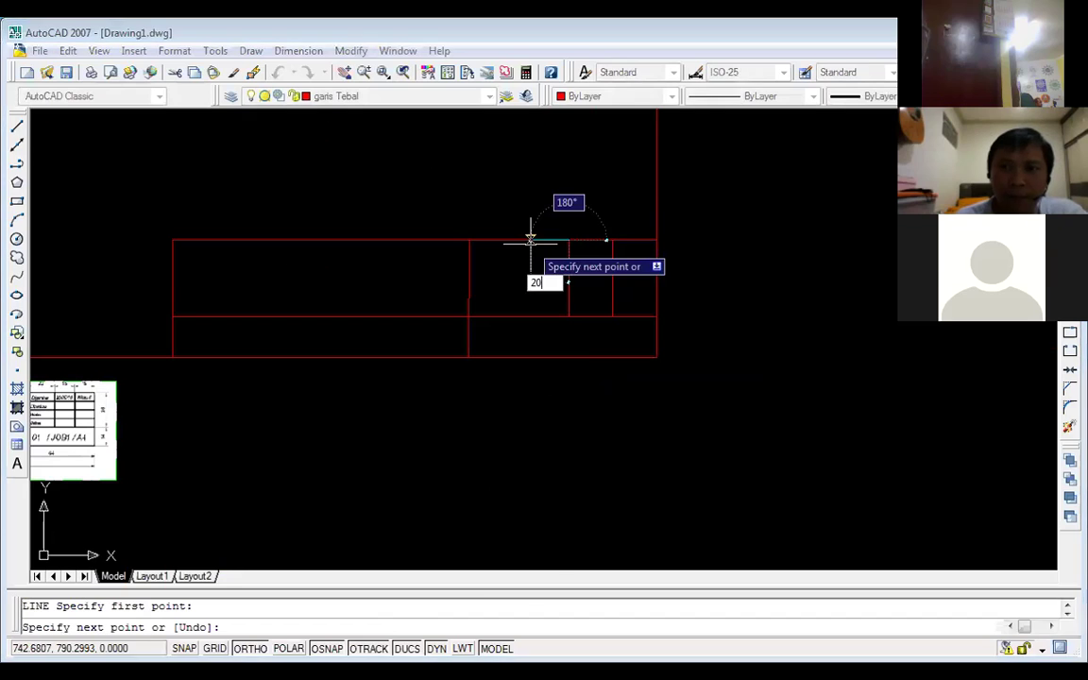
key("Return")
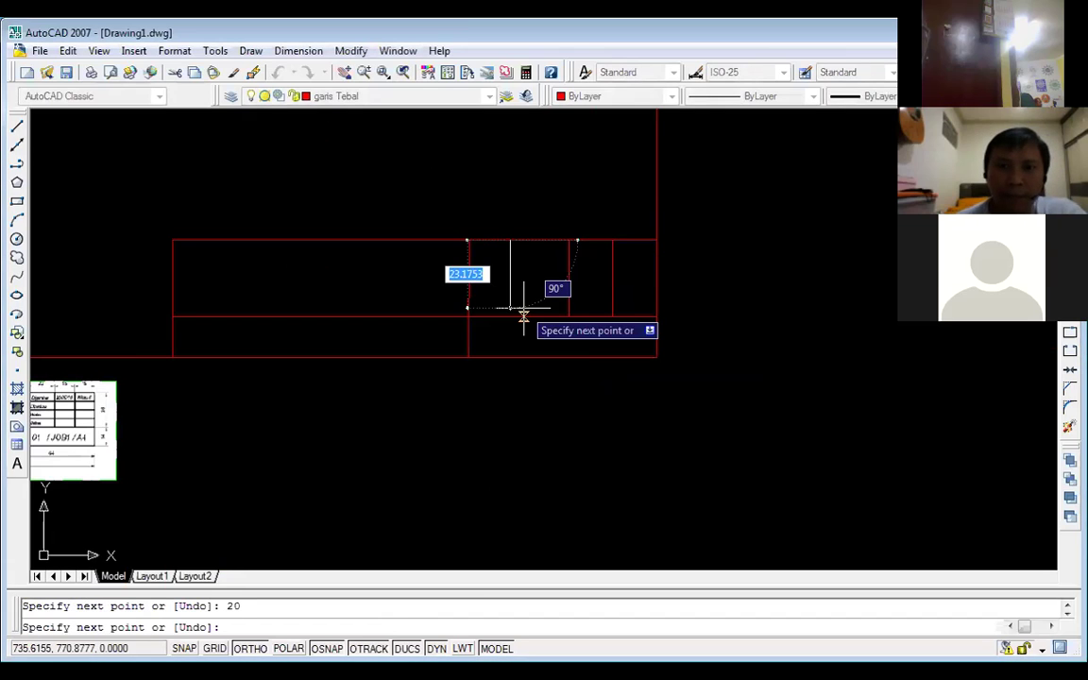
left_click(510, 317)
key("Return")
key("Return")
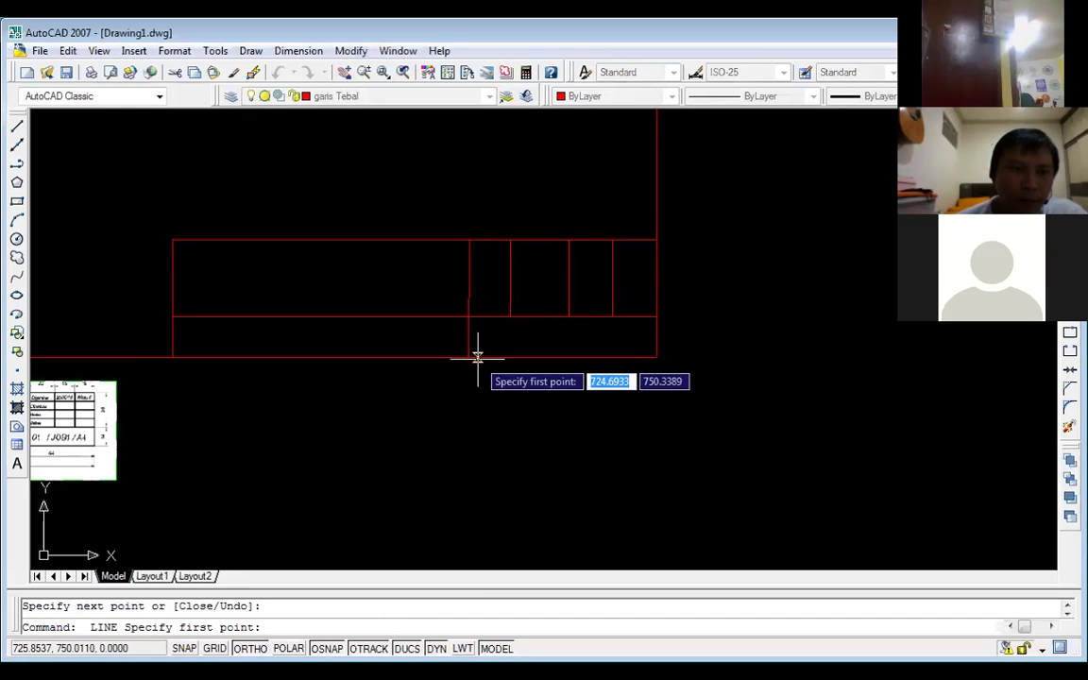
Step: Draw a horizontal row line from the divider across to the right border
left_click(472, 357)
scroll(469, 248, "up", 4)
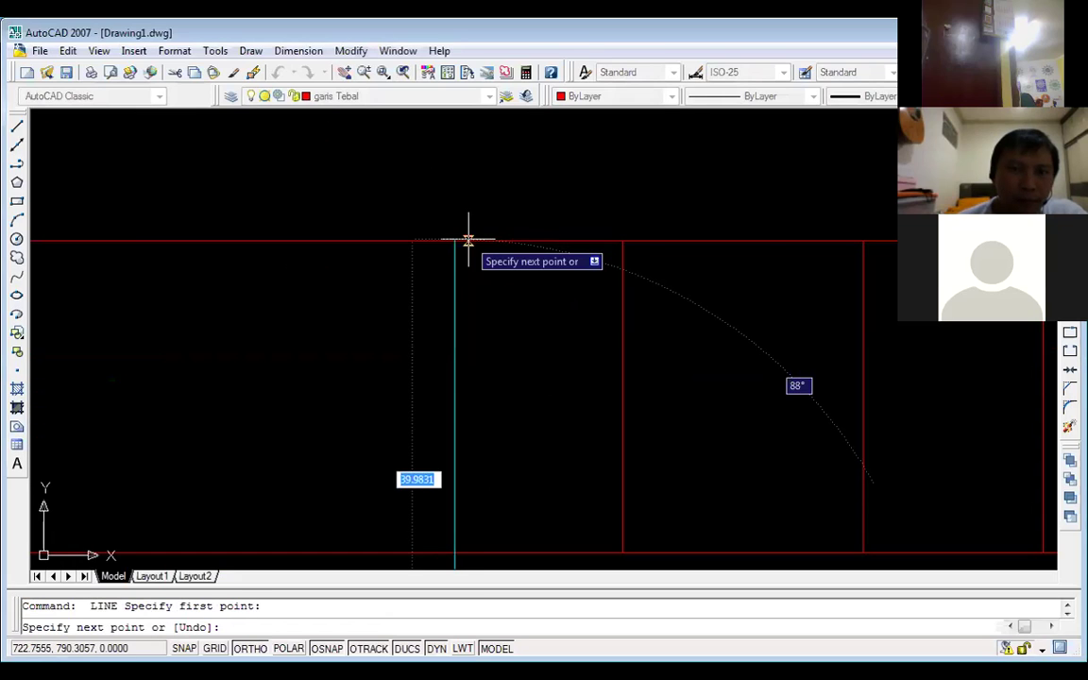
left_click(517, 238)
key("Return")
scroll(609, 366, "down", 5)
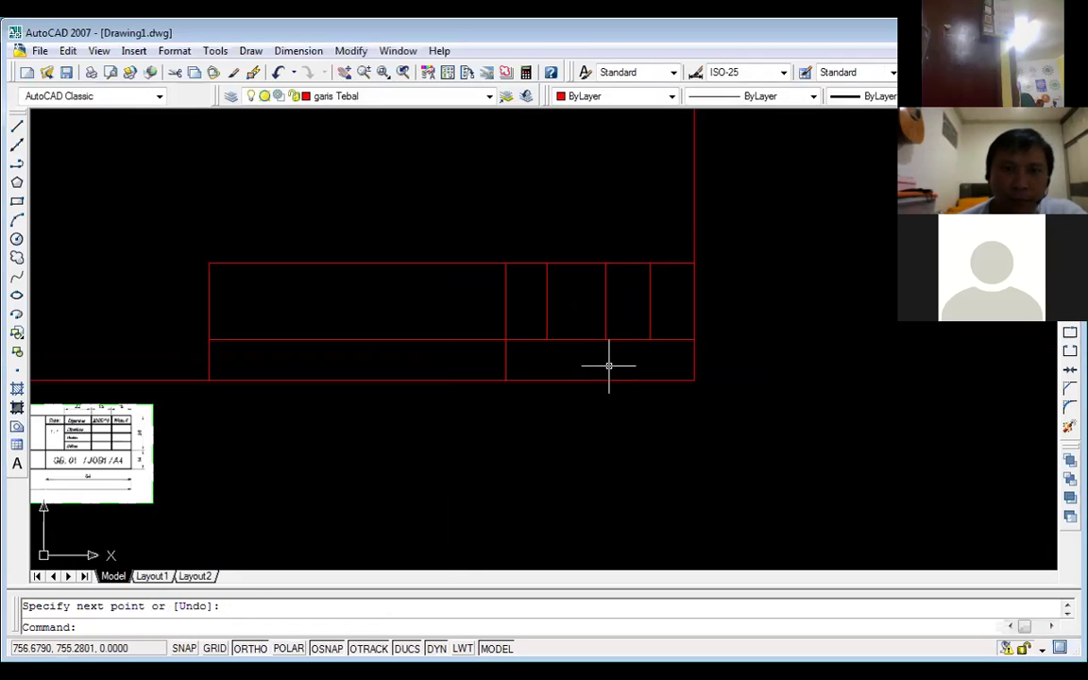
scroll(597, 360, "up", 2)
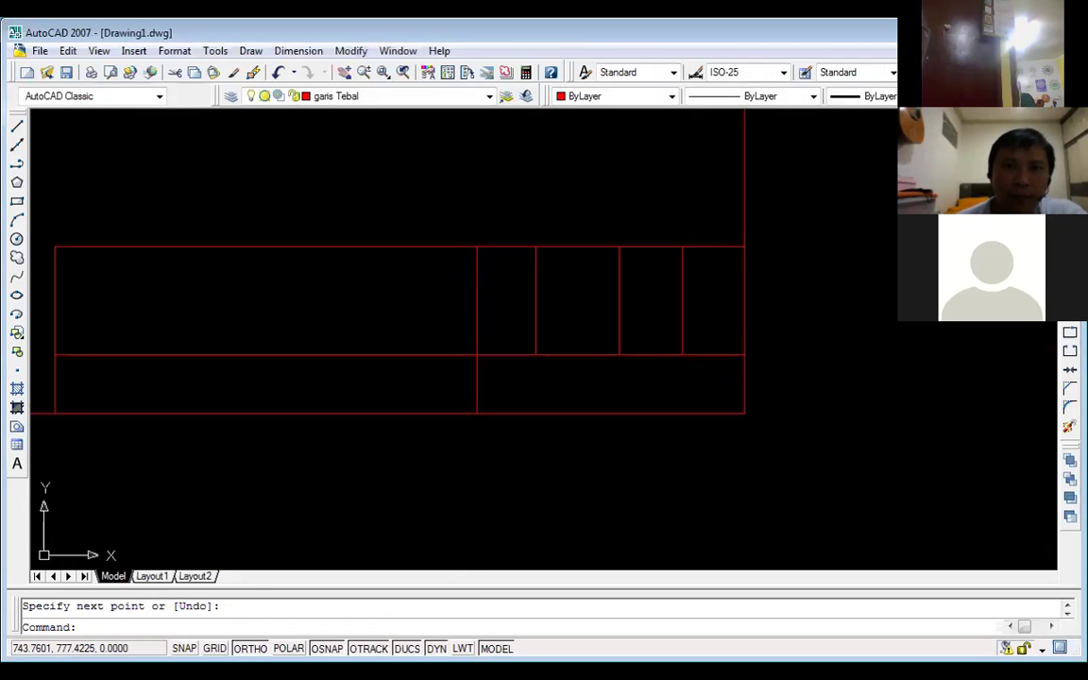
type("l")
key("Return")
left_click(535, 301)
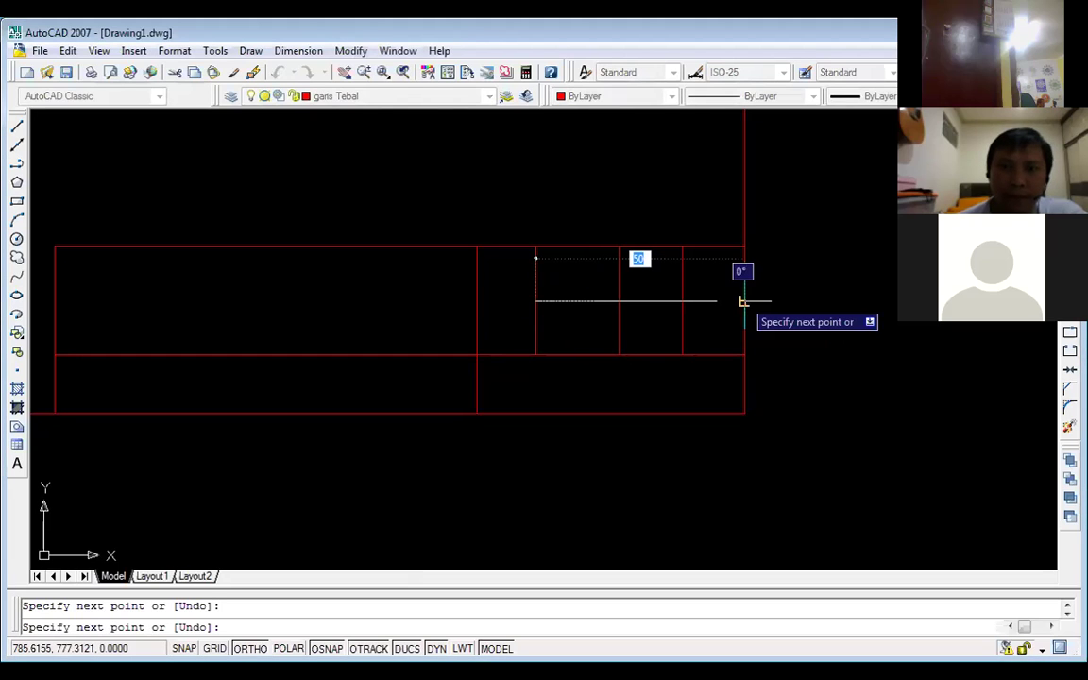
left_click(743, 301)
key("Return")
key("Return")
scroll(563, 296, "up", 3)
Step: Draw a second horizontal line higher up, ending at the right border
left_click(506, 302)
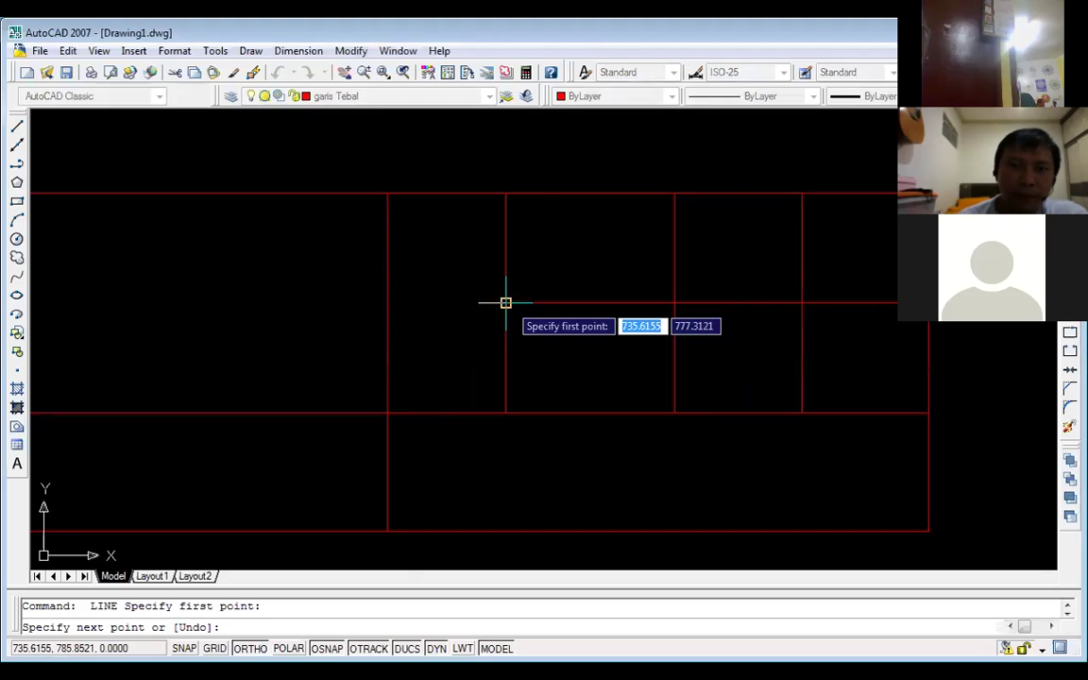
key("Return")
key("Return")
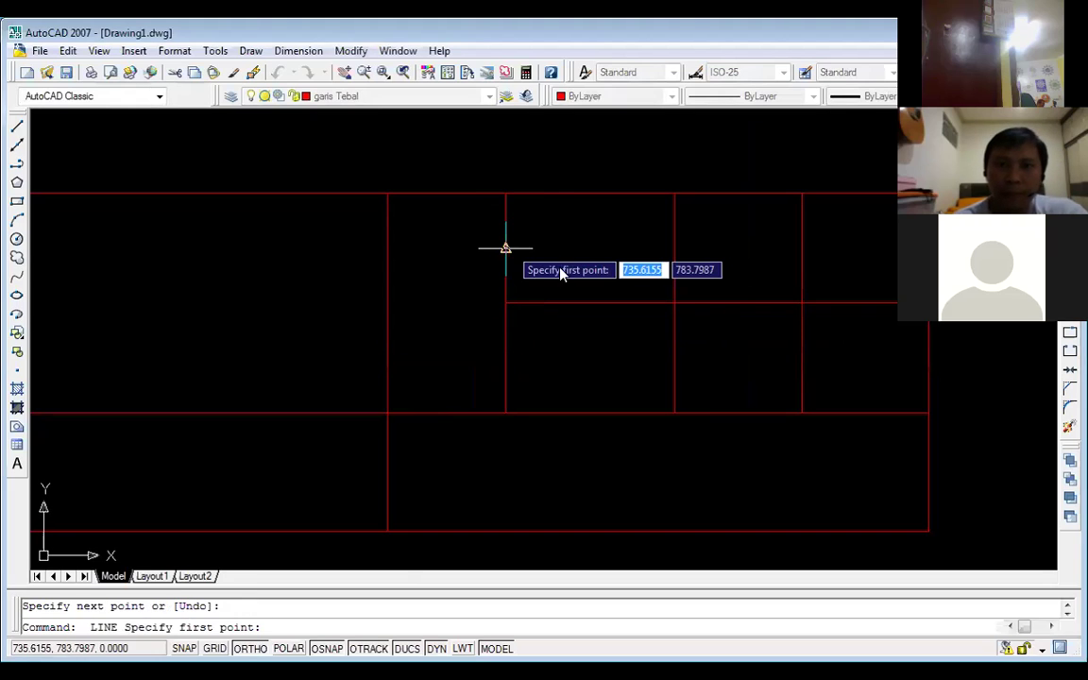
left_click(506, 247)
scroll(533, 264, "down", 2)
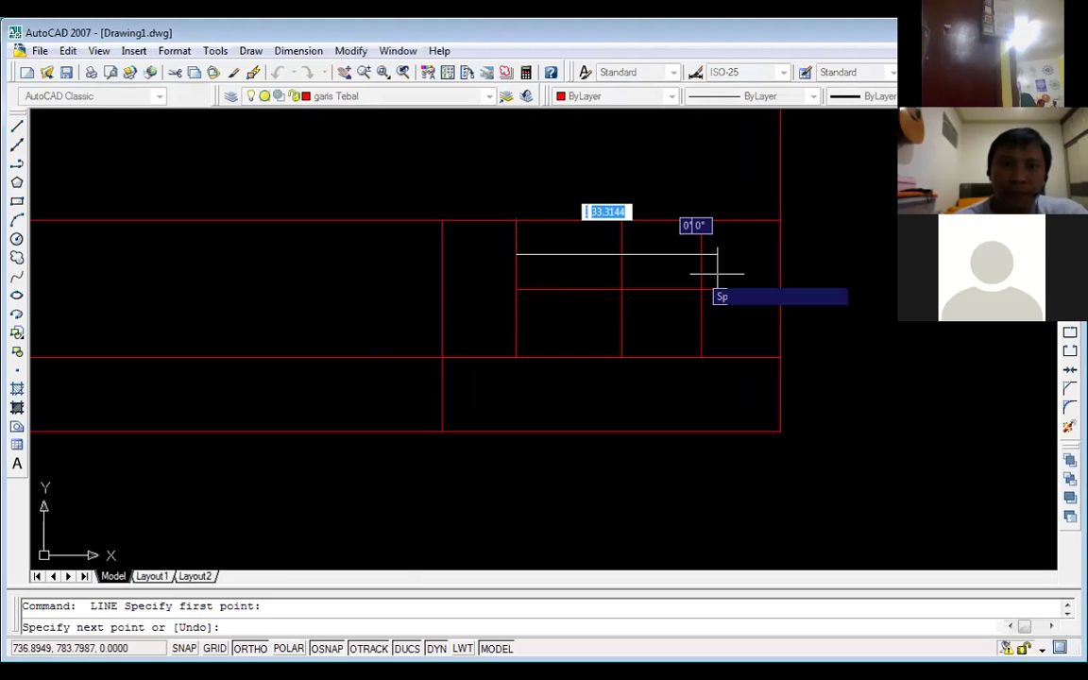
left_click(777, 252)
key("Return")
Step: Mirror the upper horizontal line across a horizontal axis, keeping the original
type("mi")
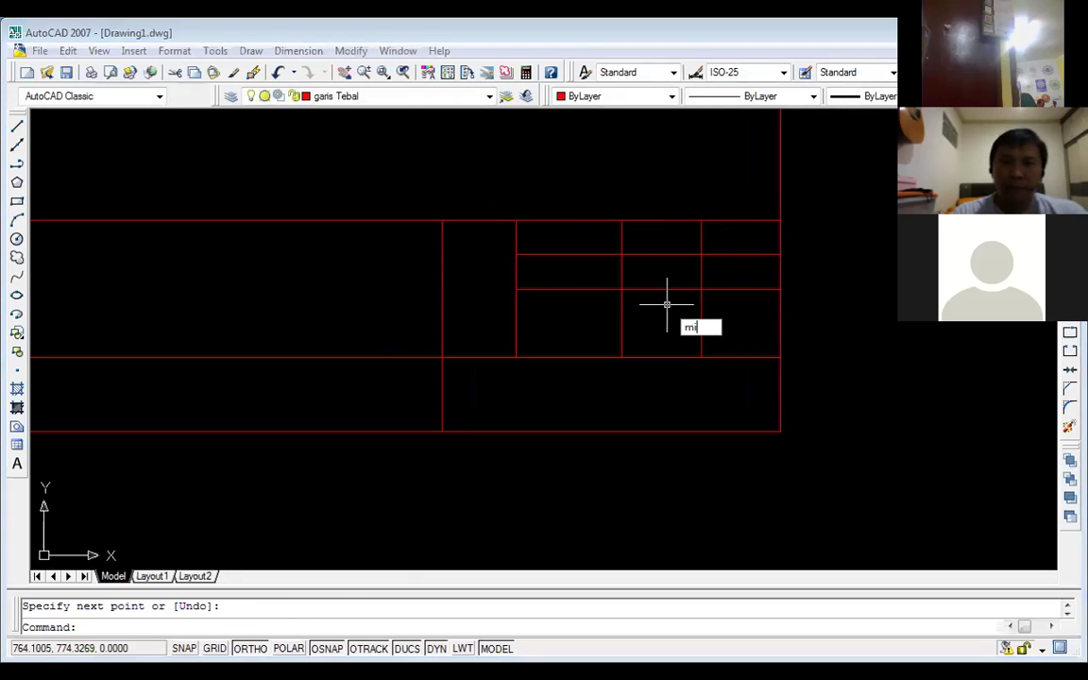
key("Return")
left_click_drag(652, 241, 668, 274)
key("Return")
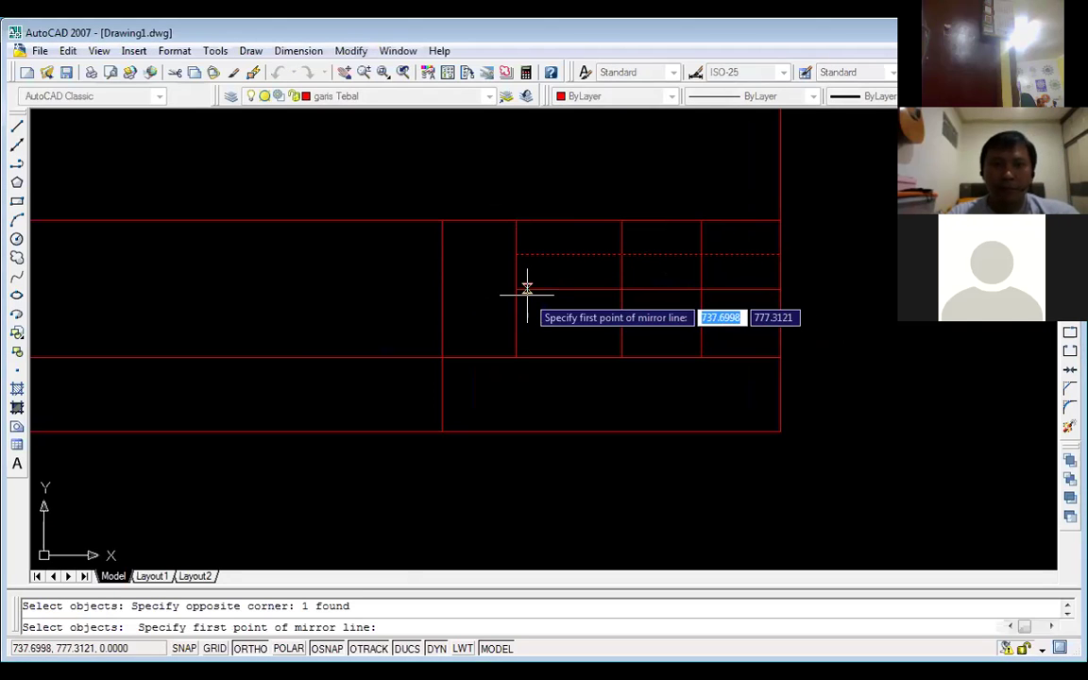
left_click(519, 288)
left_click(777, 292)
key("Return")
scroll(735, 381, "down", 5)
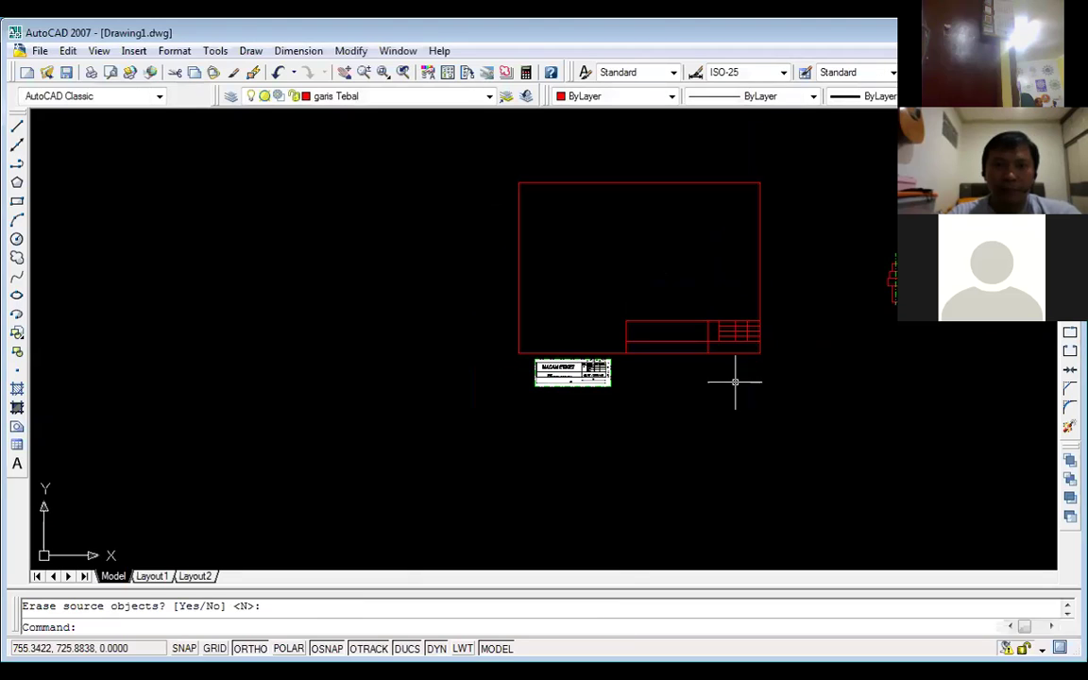
scroll(784, 281, "up", 3)
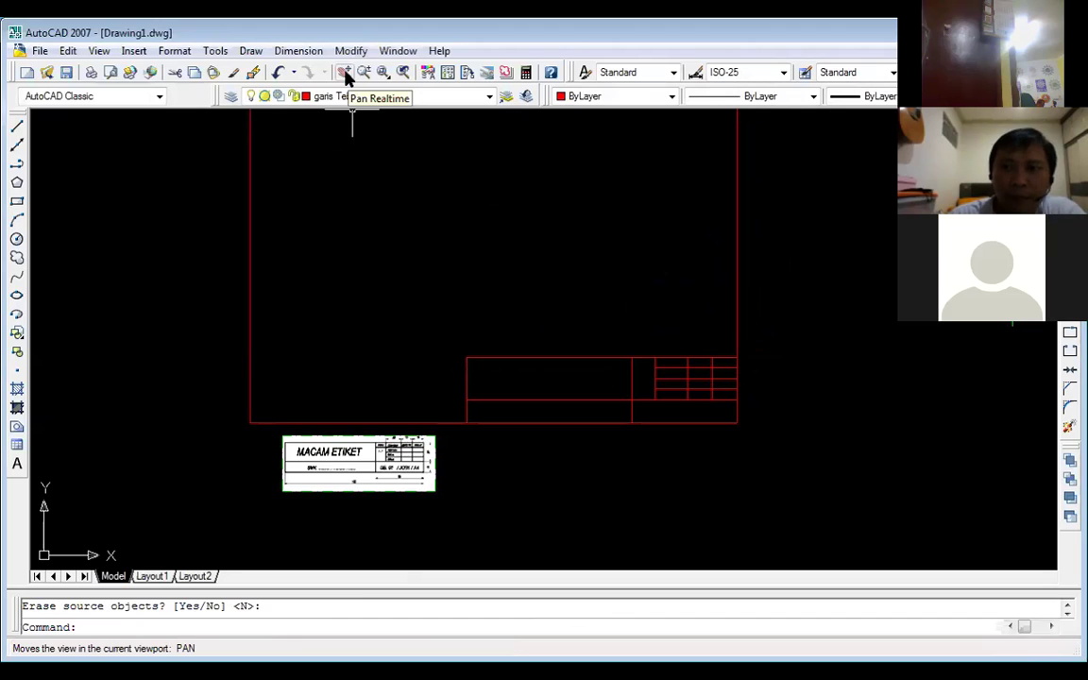
left_click(346, 77)
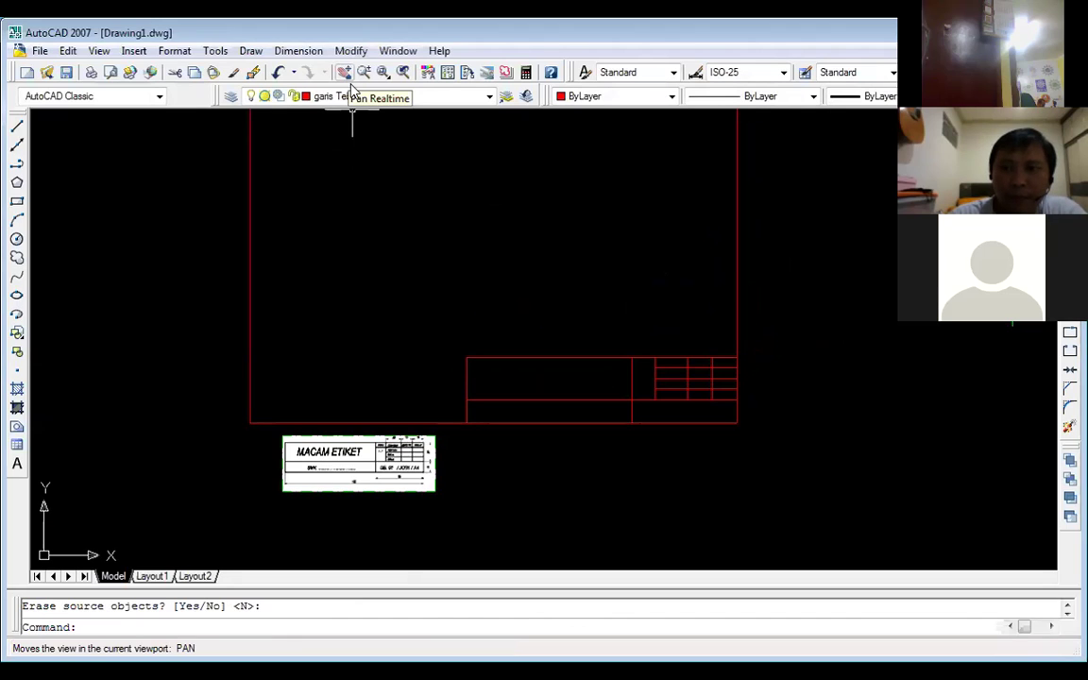
mouse_move(327, 189)
left_mouse_down()
mouse_move(348, 335)
mouse_move(243, 250)
left_mouse_up()
mouse_move(471, 246)
left_mouse_down()
mouse_move(544, 247)
mouse_move(332, 219)
mouse_move(268, 231)
mouse_move(325, 216)
left_mouse_up()
right_click(330, 217)
left_click(359, 224)
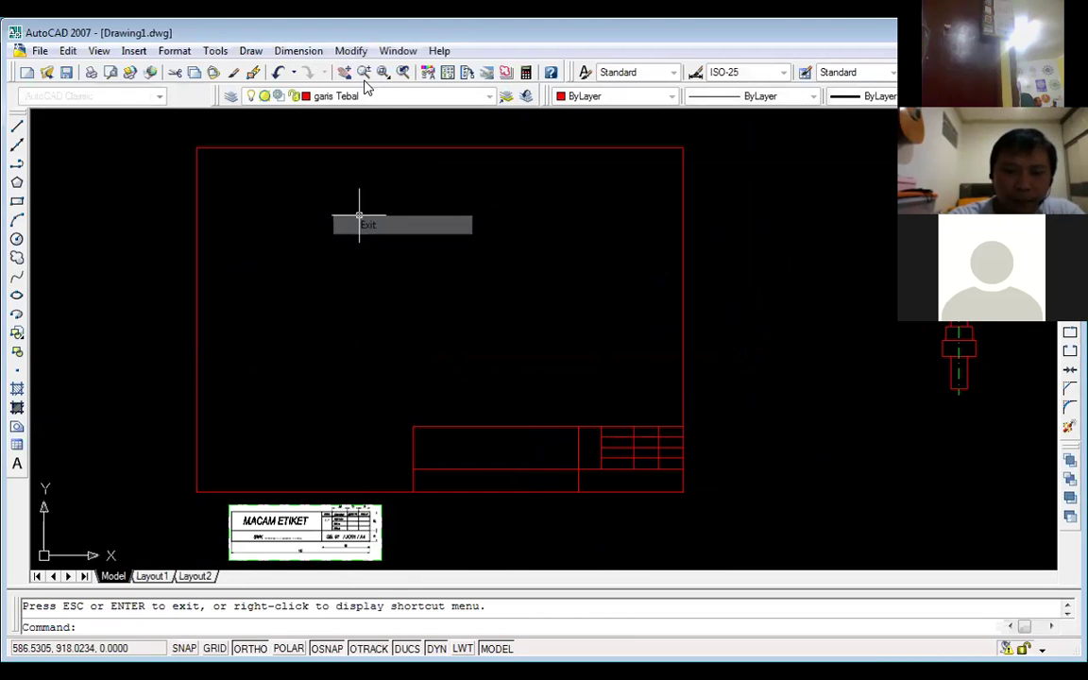
left_click(364, 73)
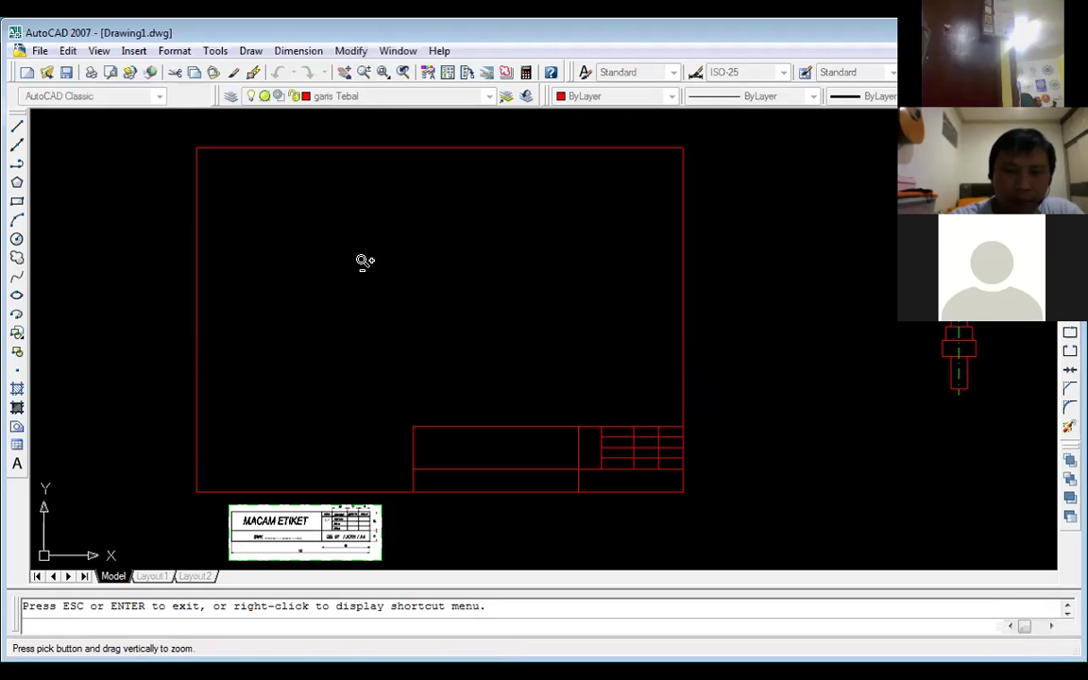
scroll(364, 262, "down", 1)
right_click(370, 227)
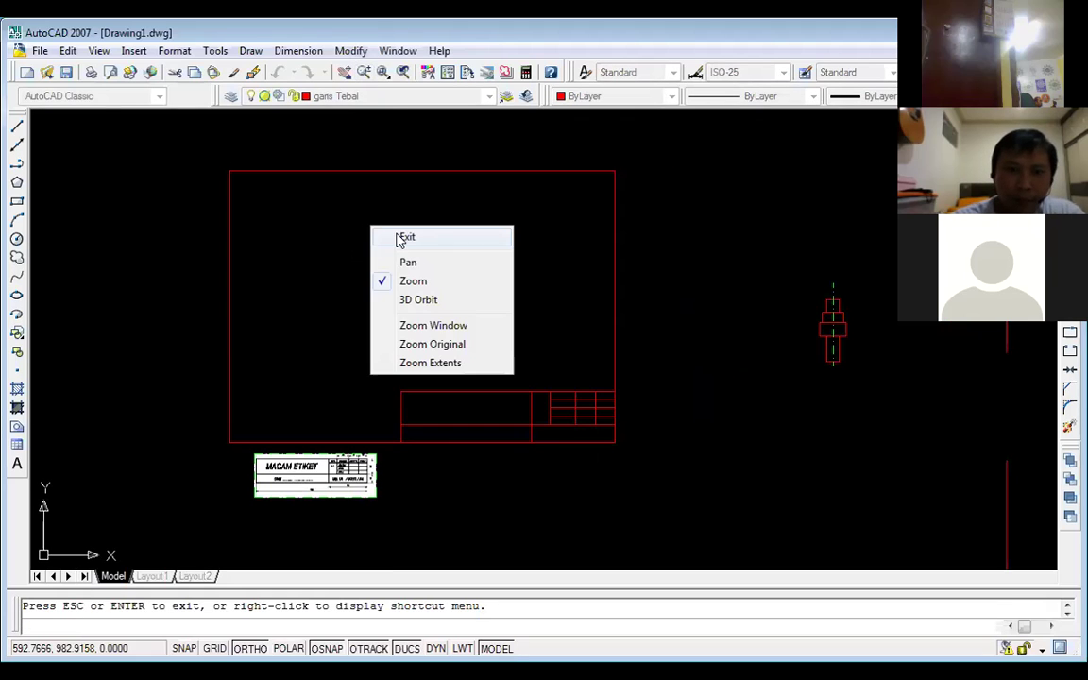
left_click(400, 237)
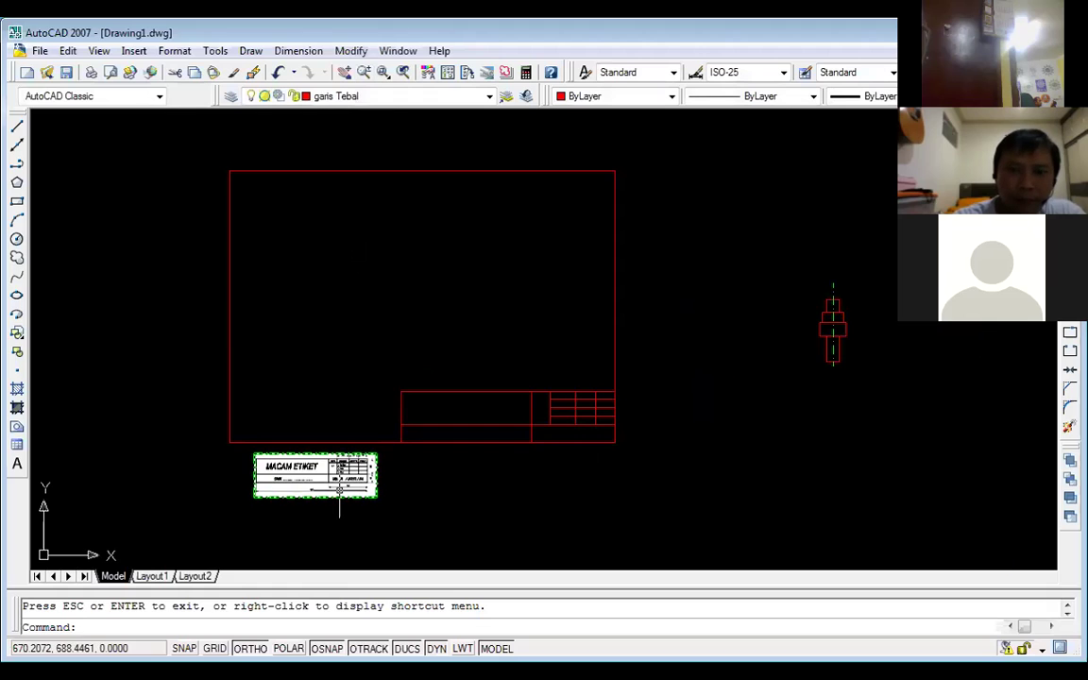
scroll(340, 488, "up", 5)
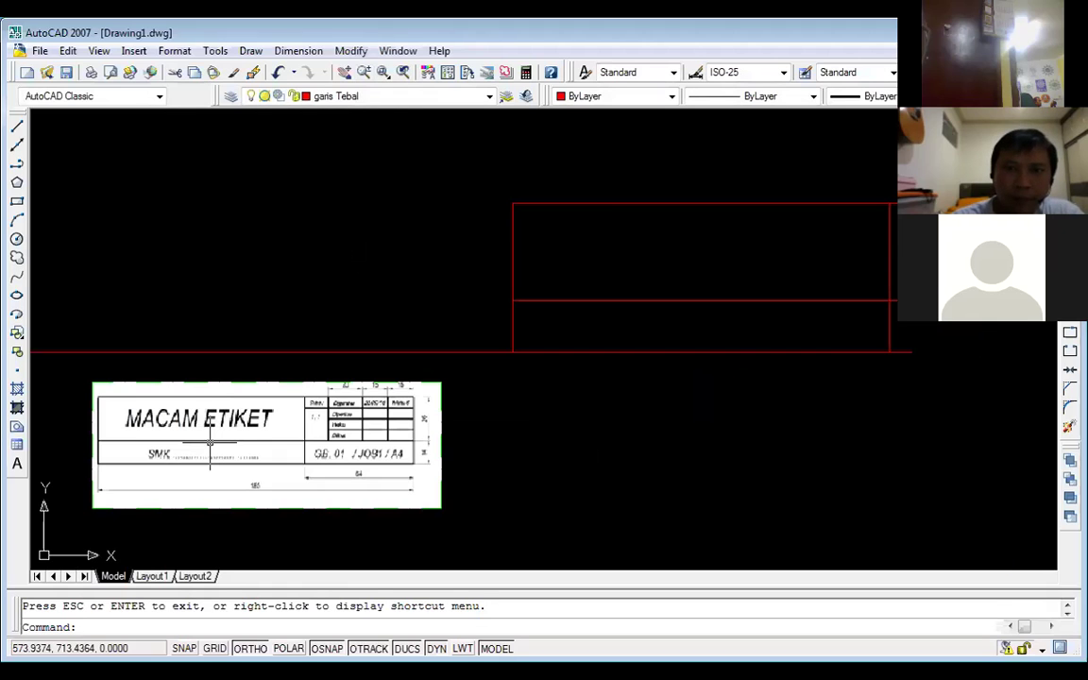
scroll(407, 453, "up", 2)
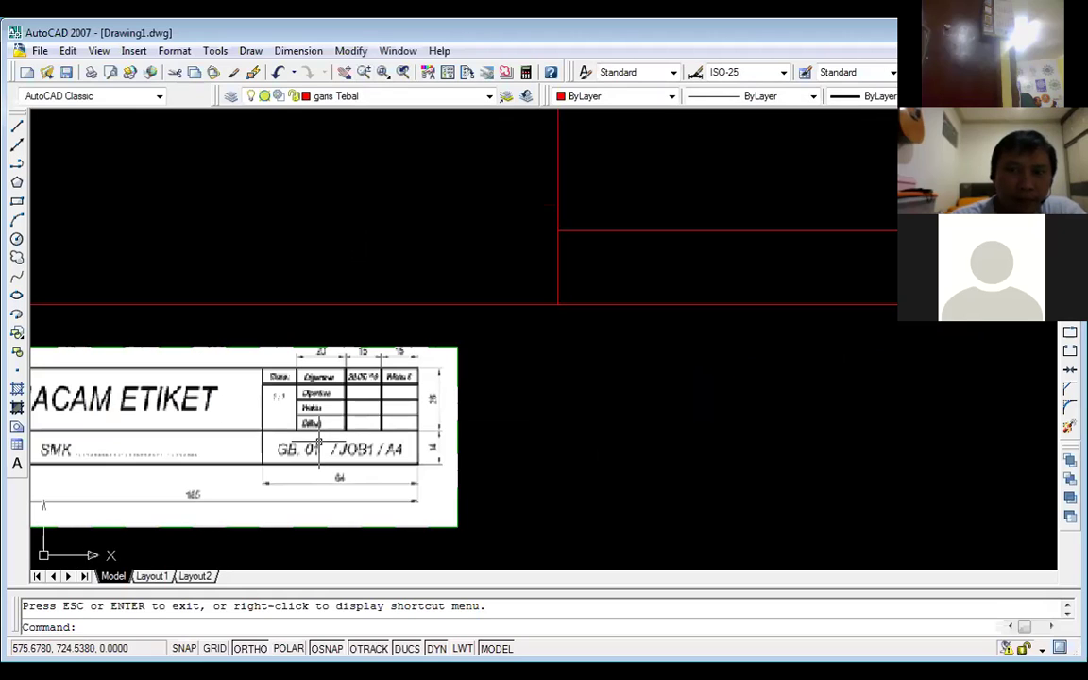
scroll(320, 444, "down", 1)
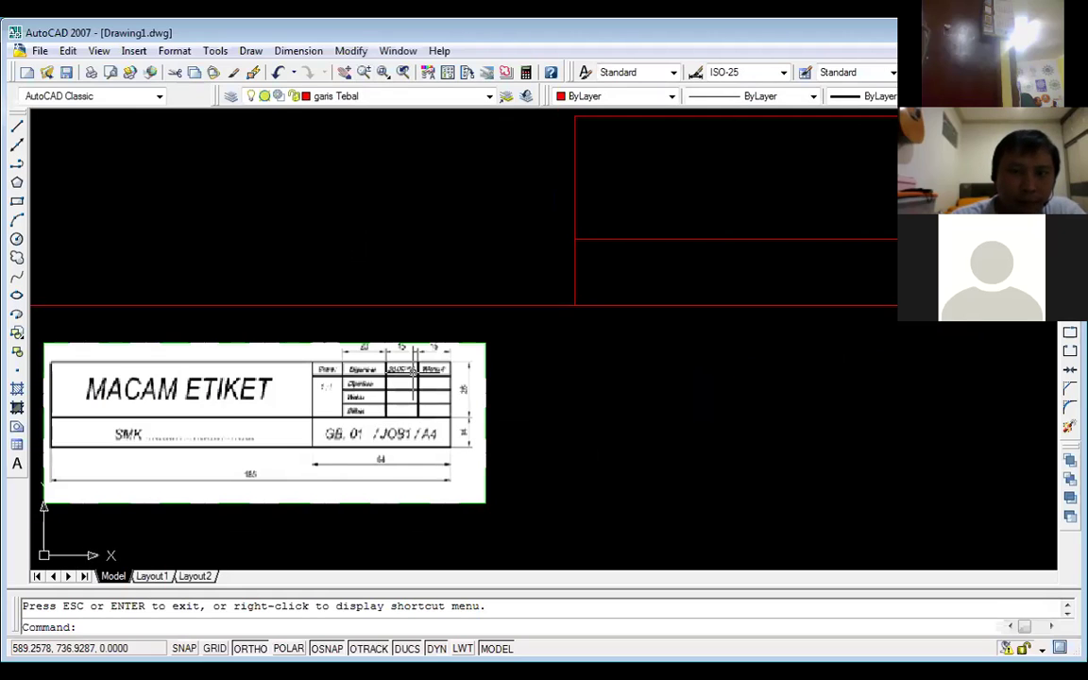
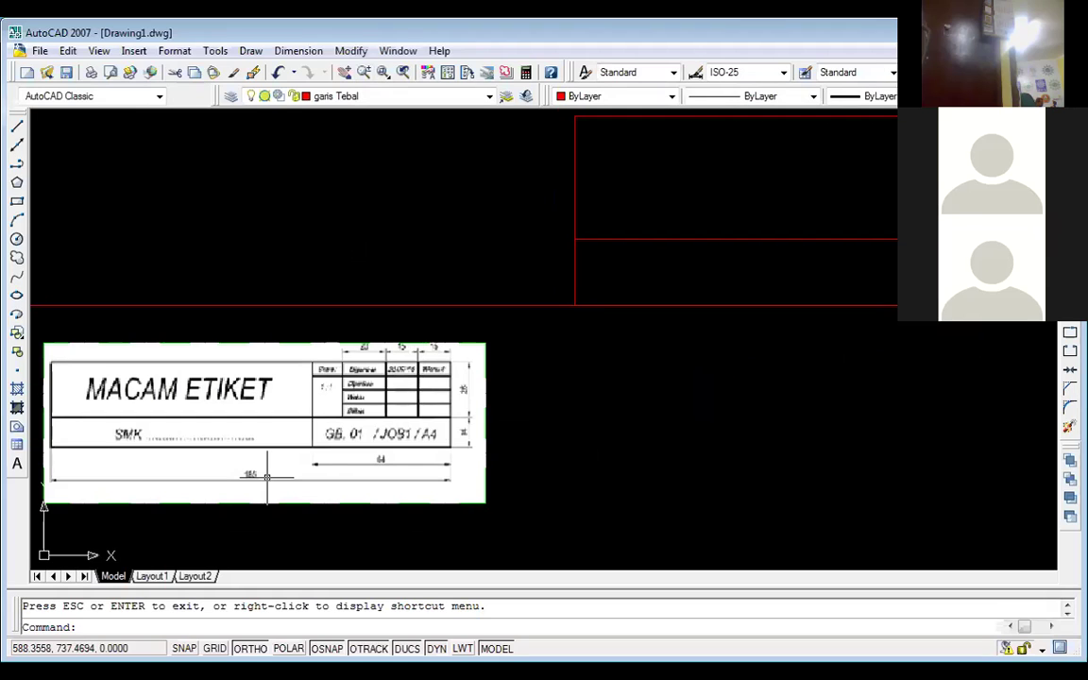
Step: Pan and zoom the view until the red drawing frame is fully visible
scroll(728, 350, "down", 4)
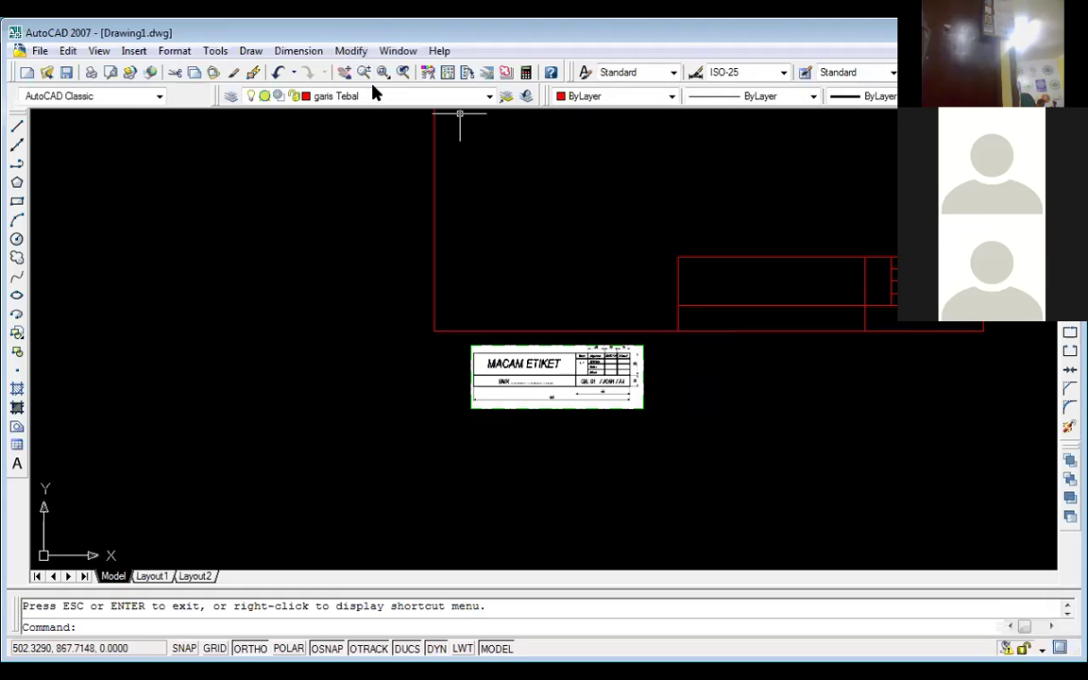
left_click(344, 76)
left_click_drag(446, 246, 133, 291)
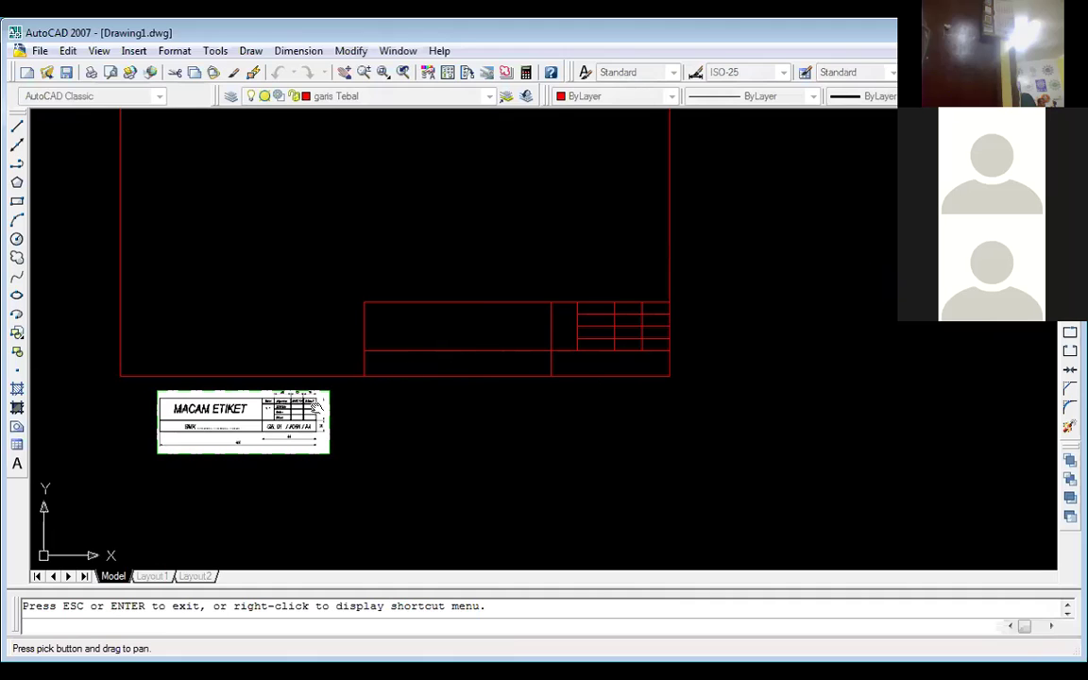
scroll(236, 430, "up", 3)
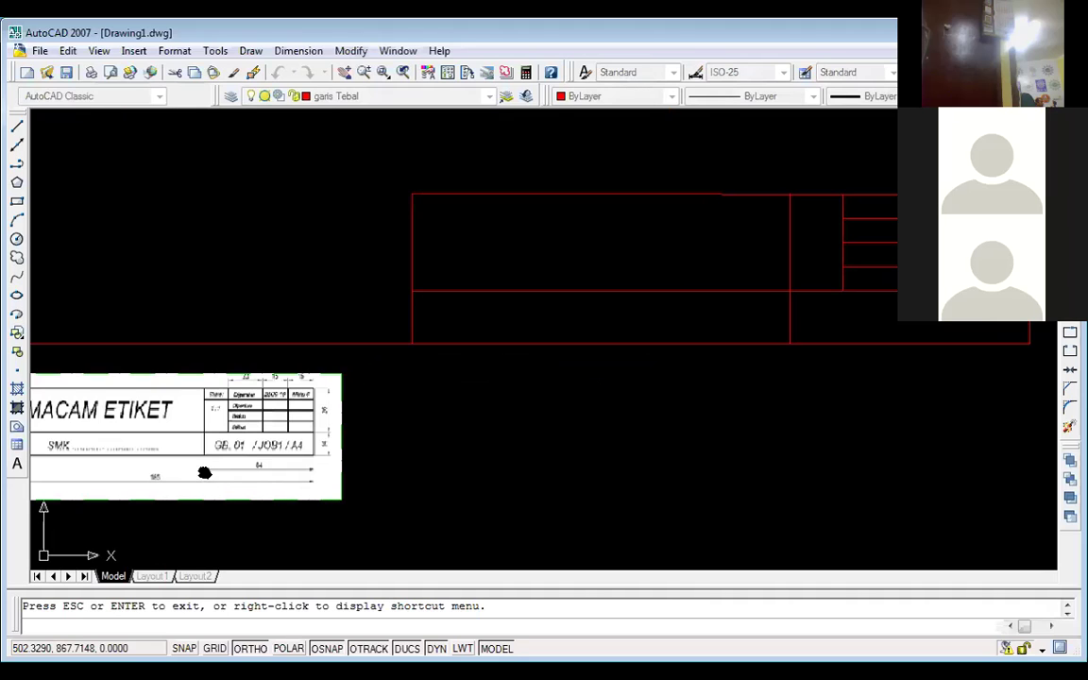
scroll(733, 373, "down", 3)
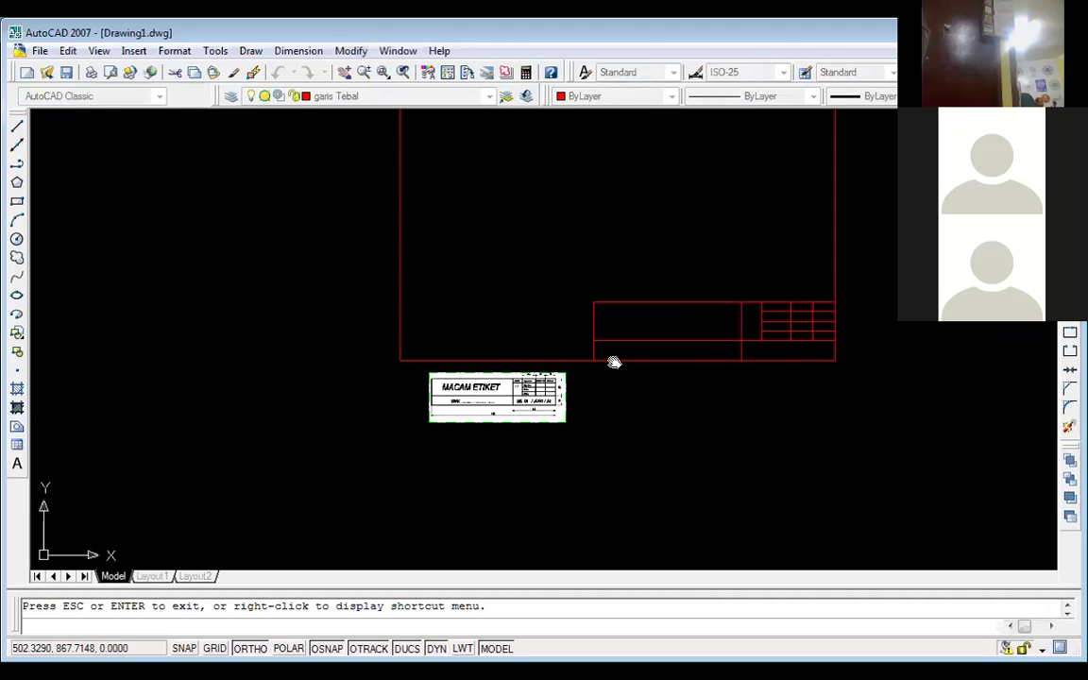
scroll(586, 369, "up", 3)
scroll(585, 368, "down", 5)
right_click(680, 179)
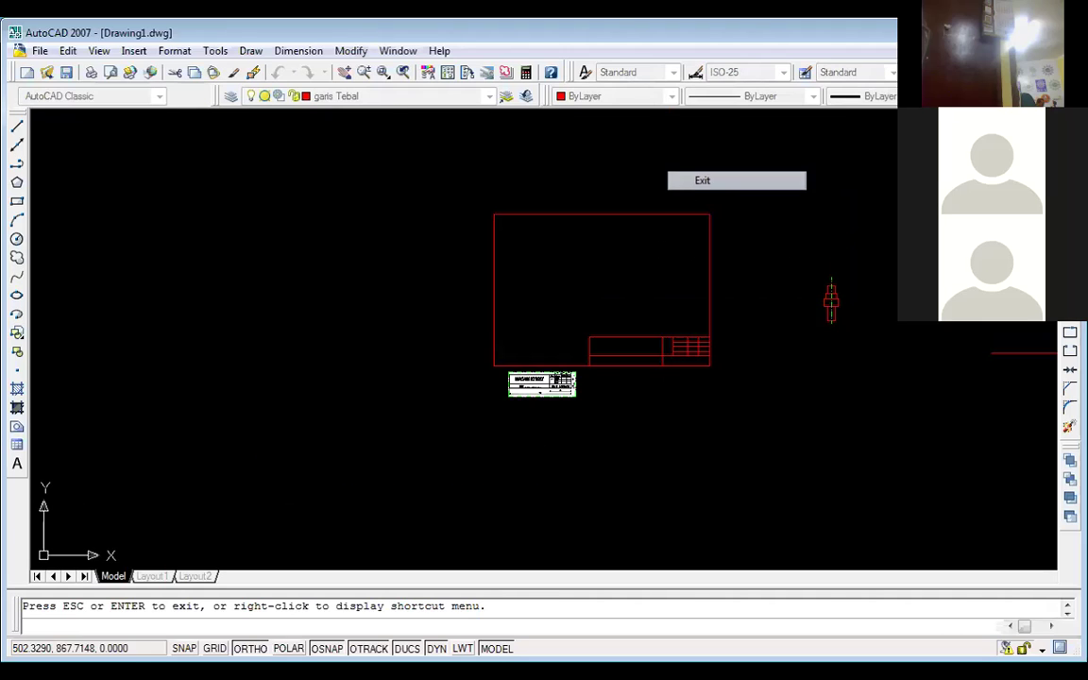
left_click(704, 179)
Step: Window-select the red frame and title-block lines and delete them
left_click(720, 184)
left_click(454, 361)
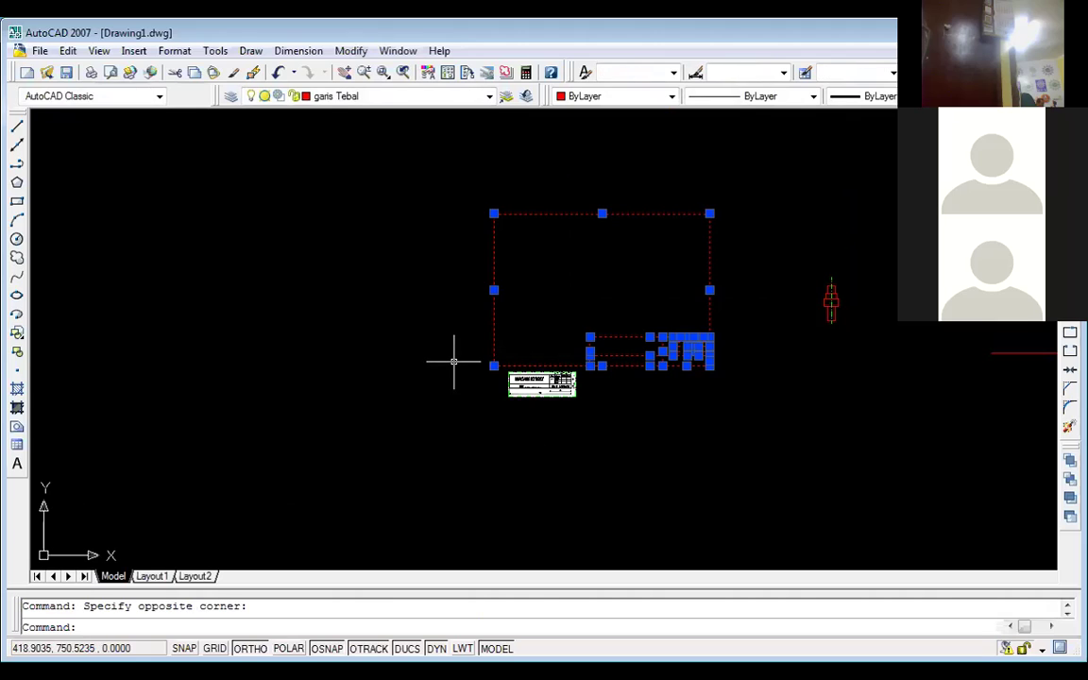
type("e")
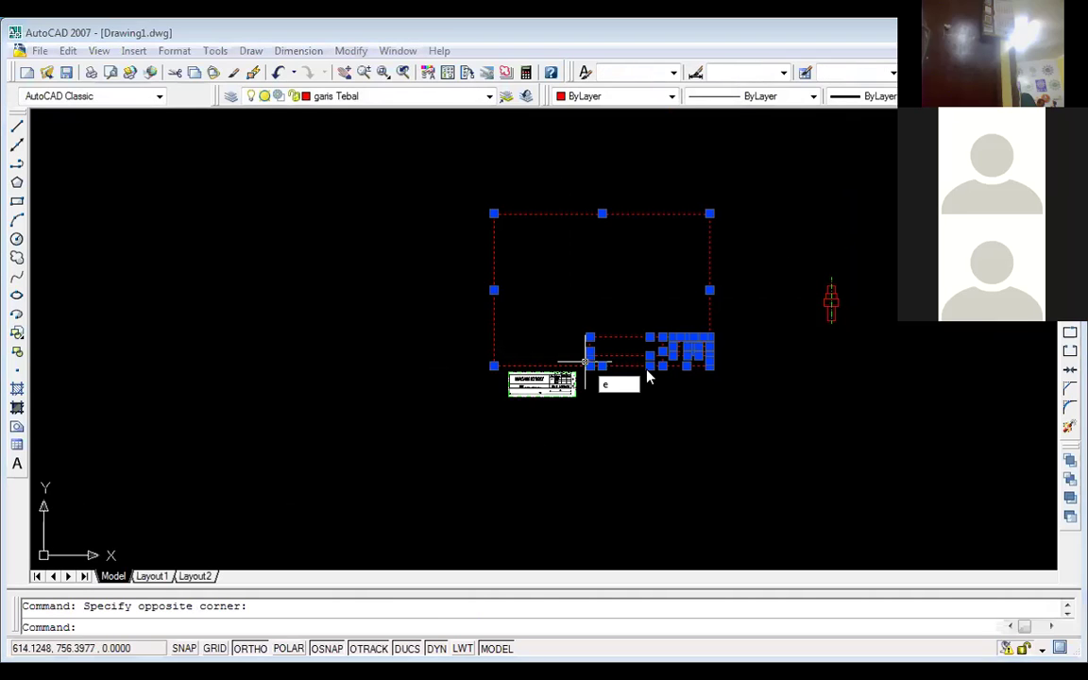
key("Escape")
scroll(680, 340, "up", 3)
left_click(787, 317)
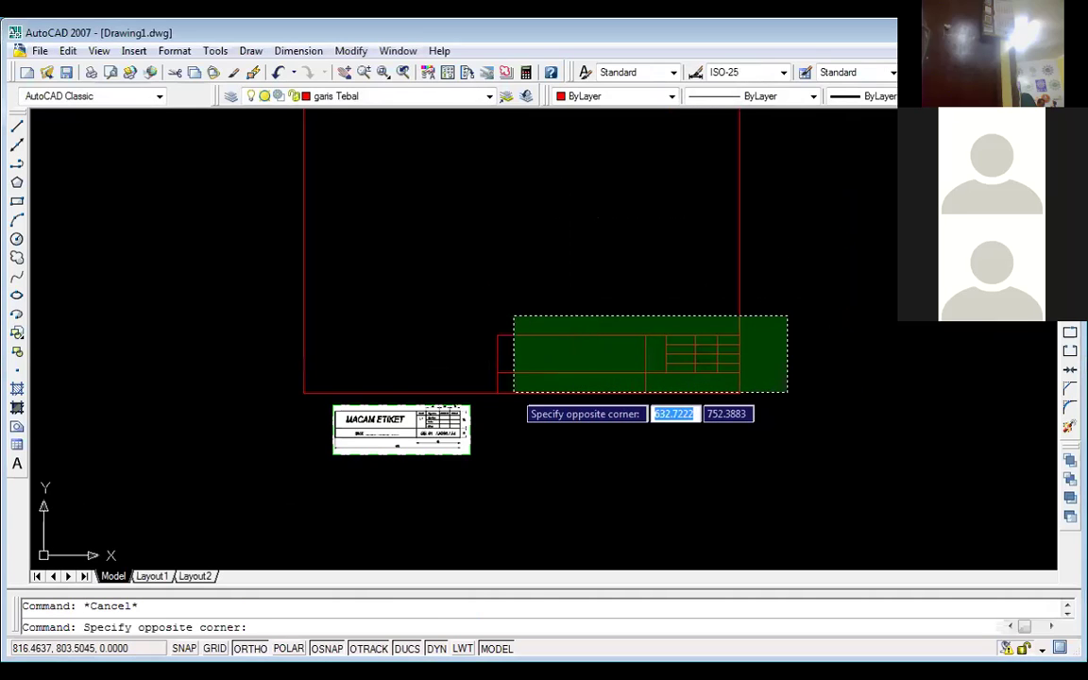
left_click(491, 397)
key("Delete")
Step: Erase the leftover red vertical frame line
left_click(303, 312)
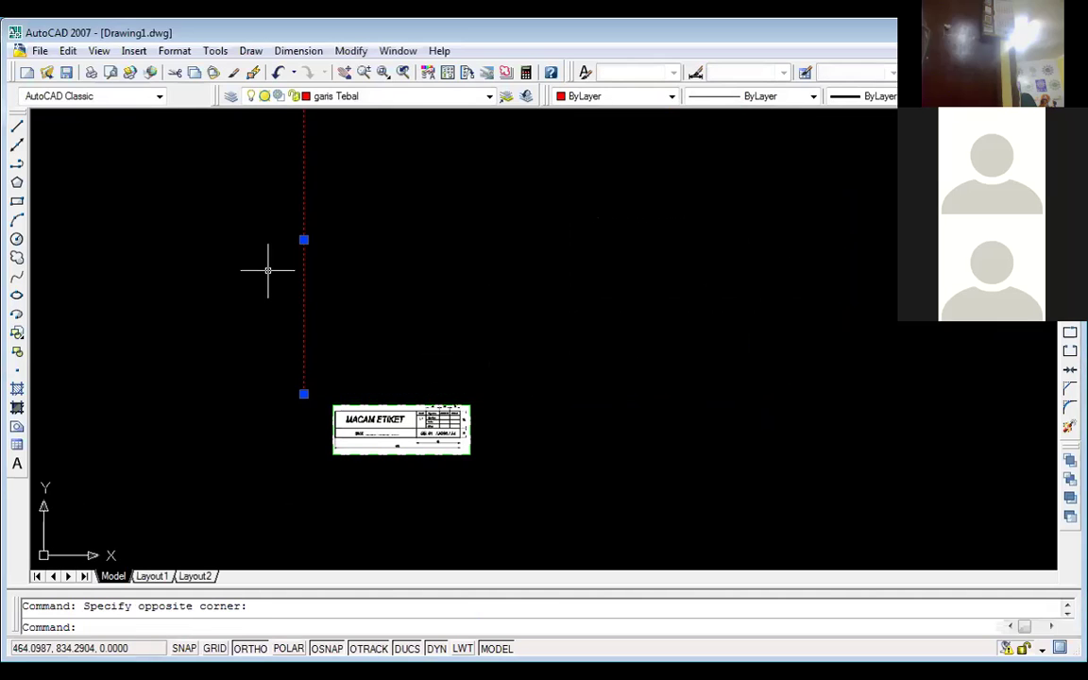
scroll(268, 268, "down", 4)
key("Escape")
key("Delete")
scroll(279, 278, "down", 2)
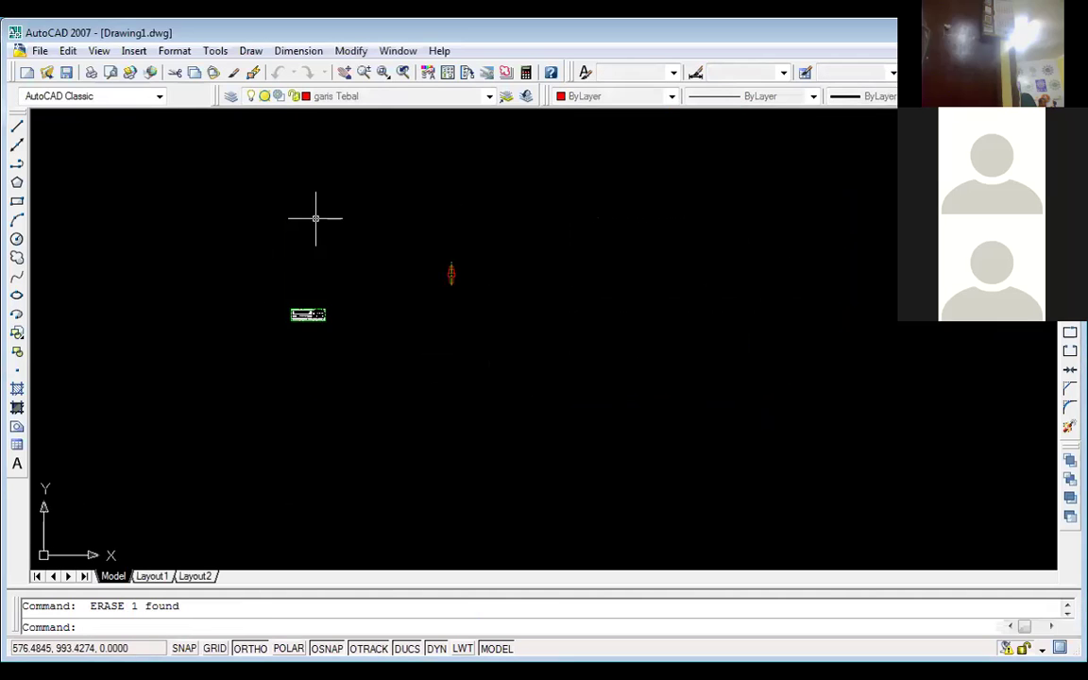
Step: Draw a 10-unit red horizontal line as the new frame's bottom edge
scroll(447, 271, "up", 3)
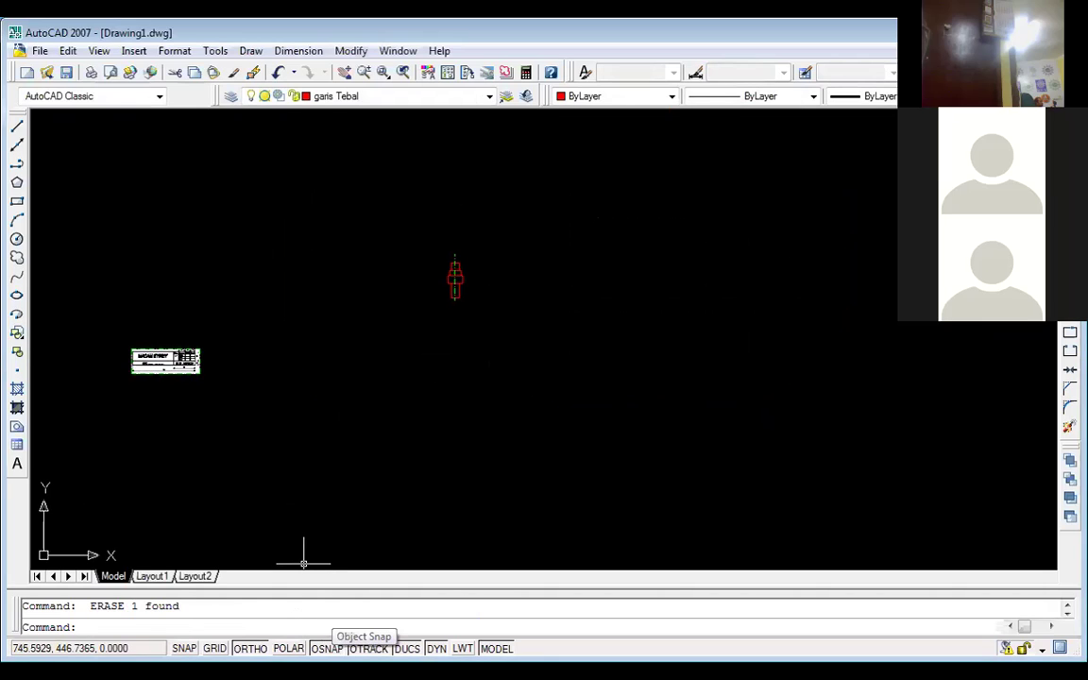
right_click(331, 647)
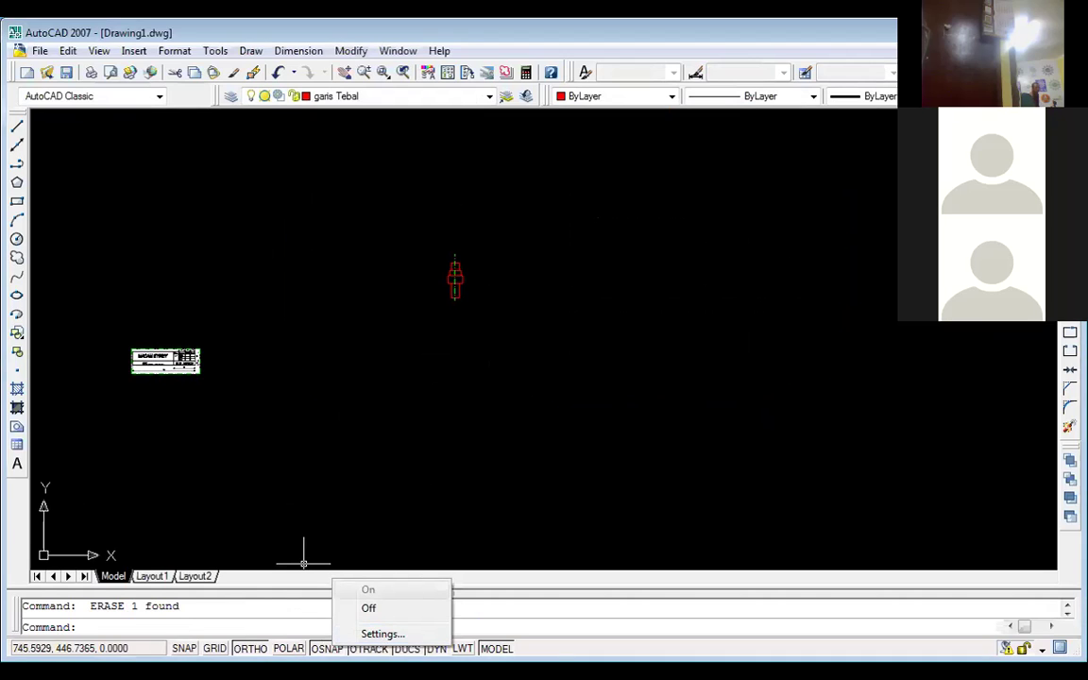
left_click(388, 421)
type("l")
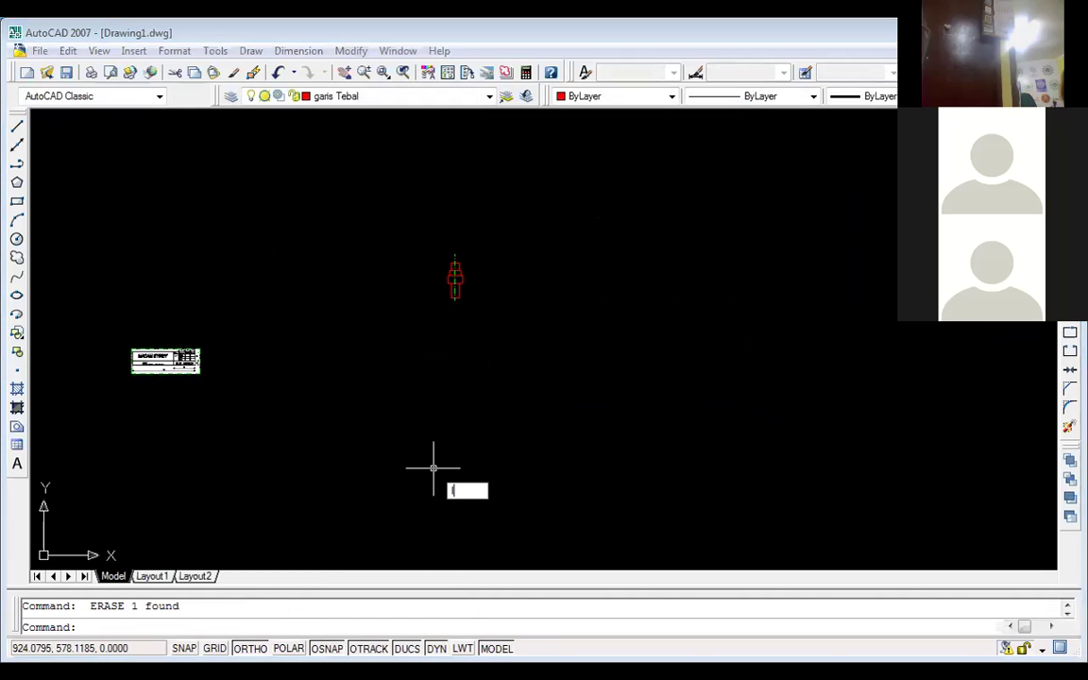
key("Return")
left_click(310, 441)
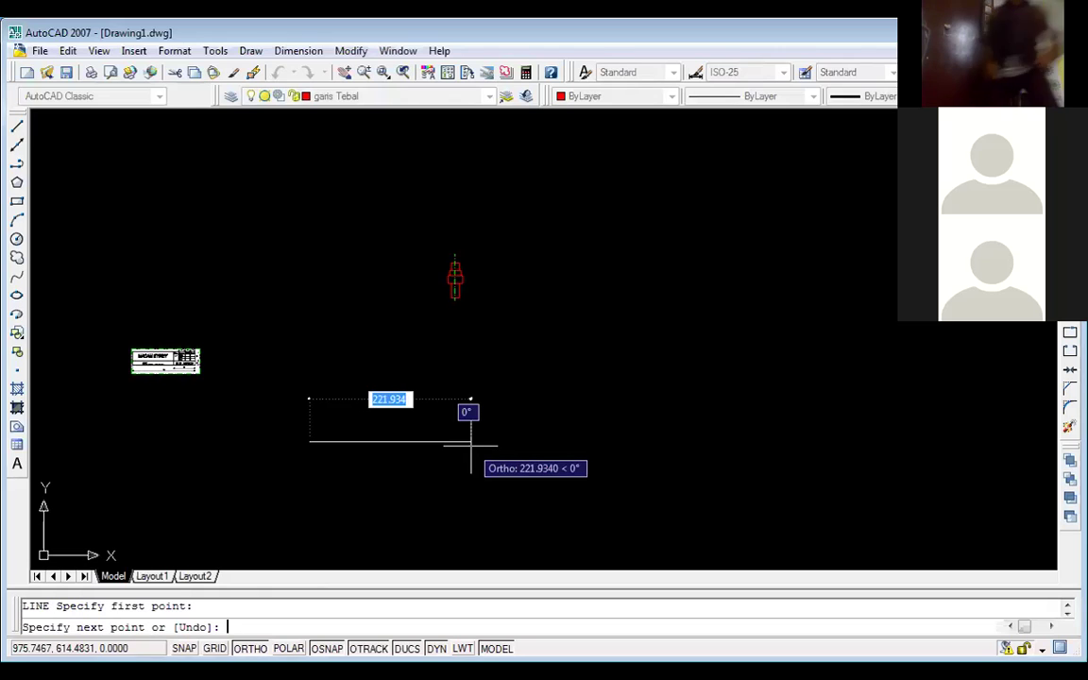
type("10")
key("Escape")
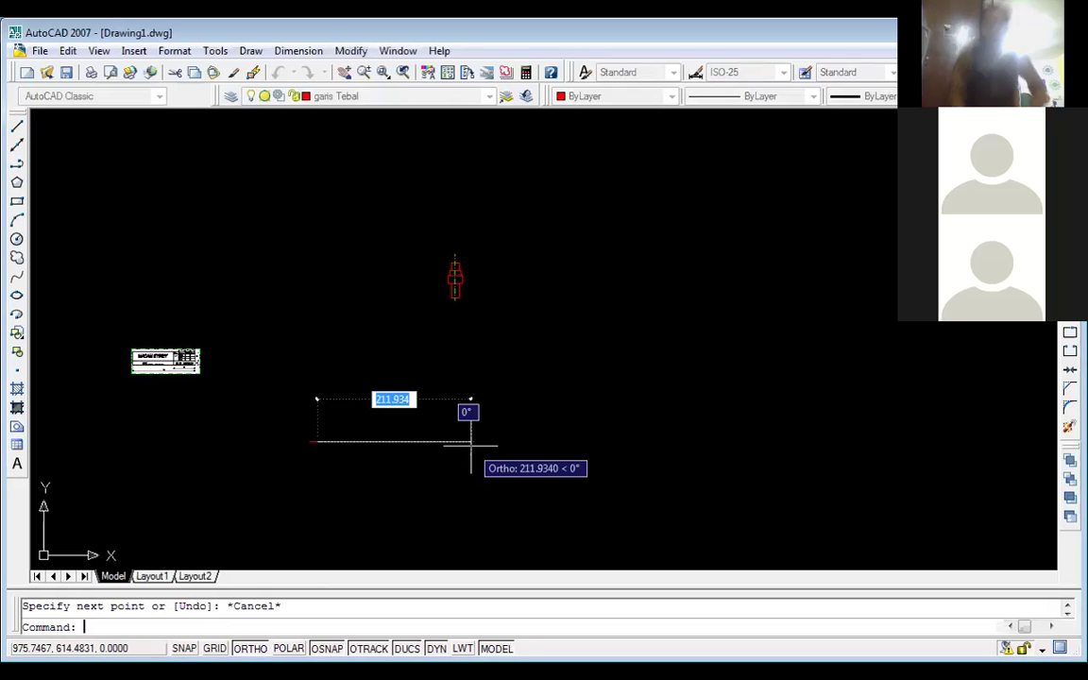
scroll(311, 444, "up", 2)
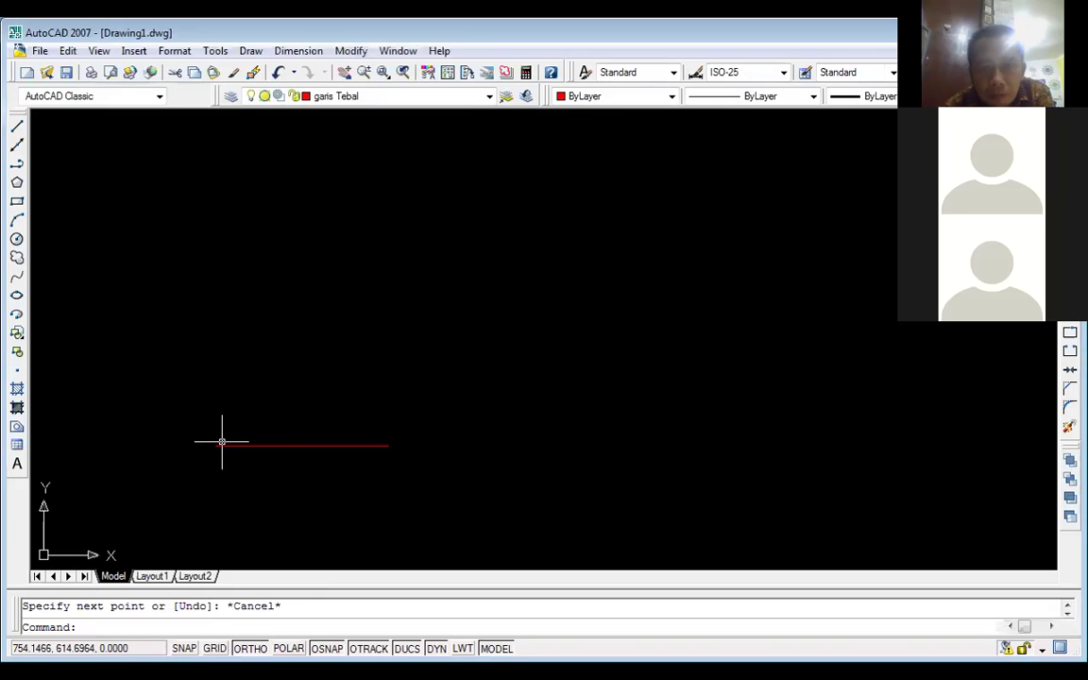
Step: Turn object snapping off with F3 and restart the LINE command
type("l")
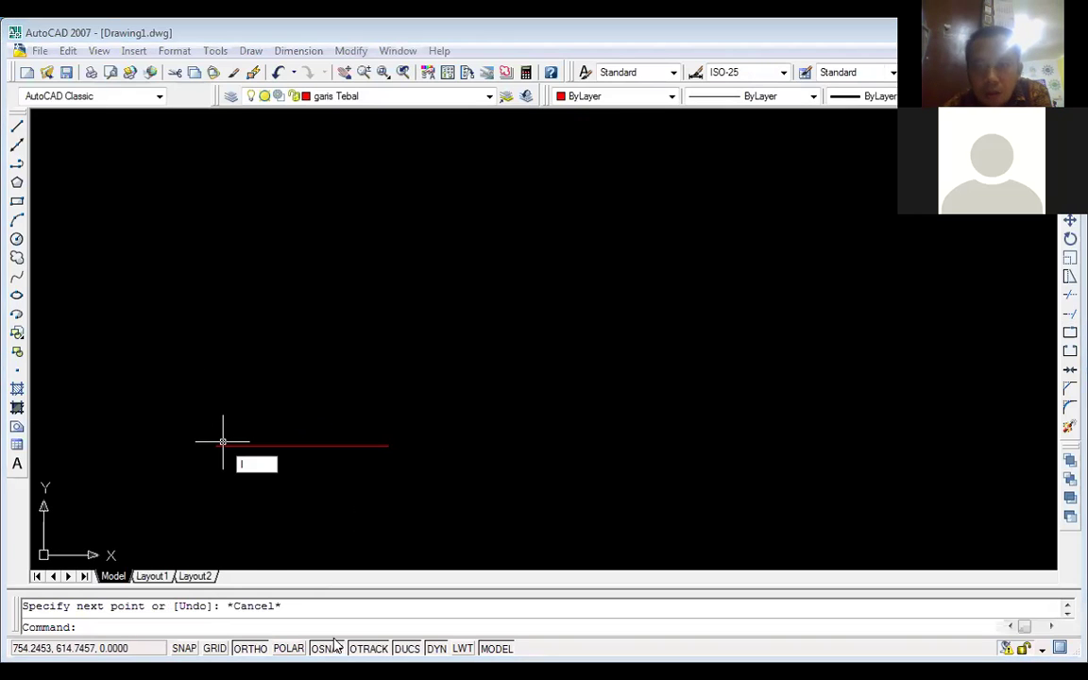
key("Escape")
key("F3")
type("l")
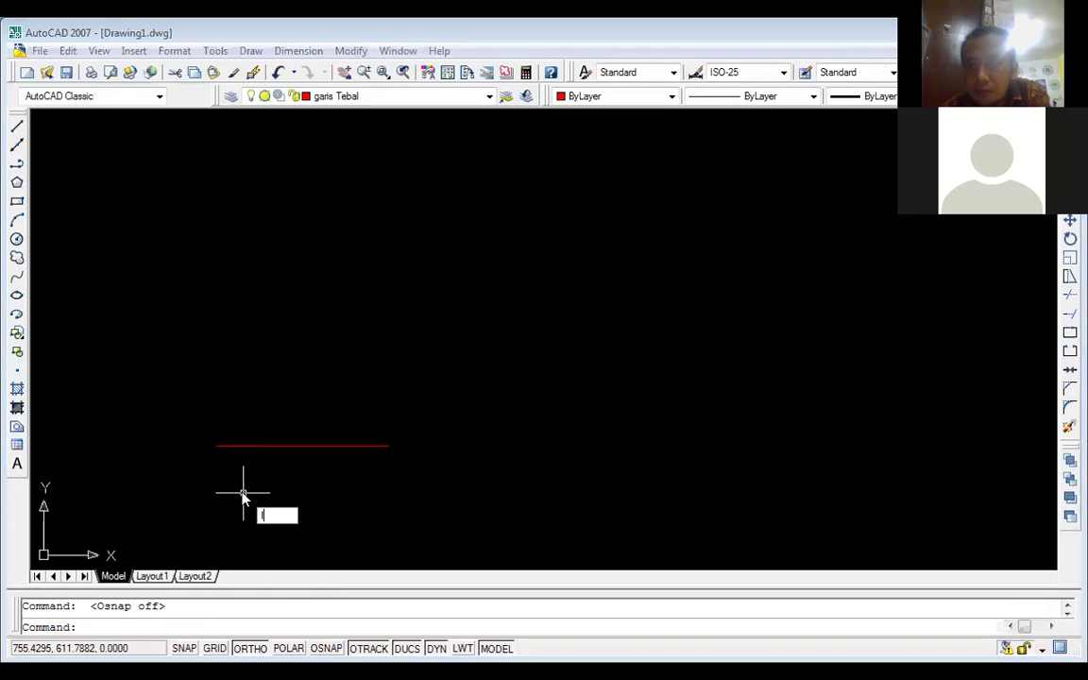
key("Return")
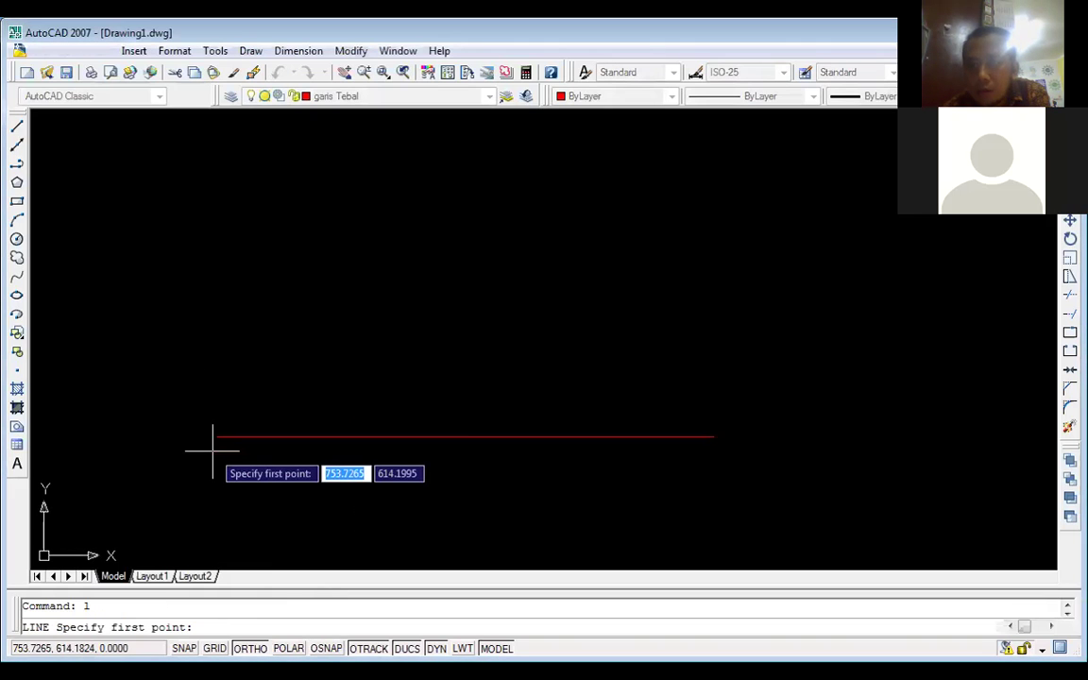
scroll(232, 422, "up", 1)
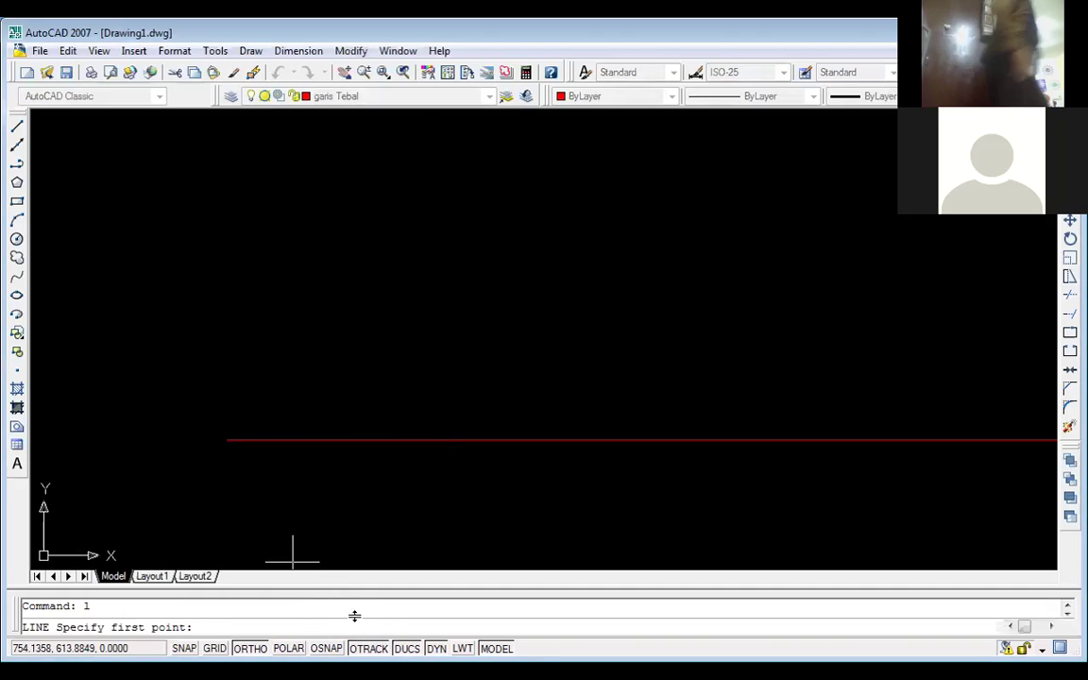
Step: Turn OSNAP back on with Endpoint, Midpoint, Center, Intersection and Perpendicular snaps enabled
left_click(338, 646)
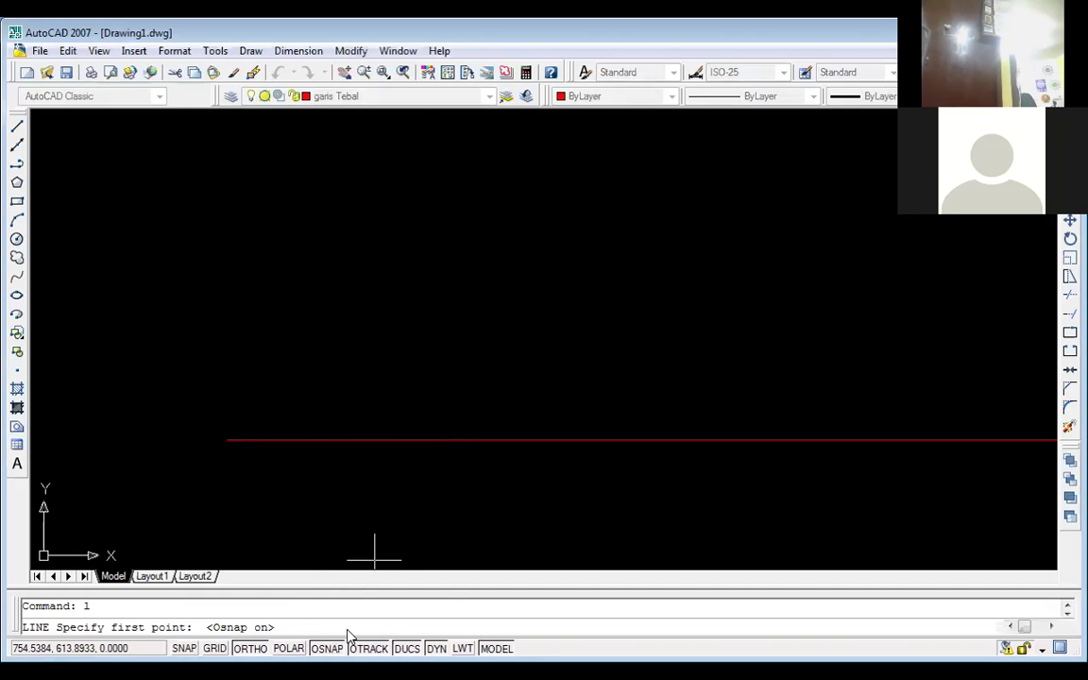
right_click(347, 636)
left_click(355, 634)
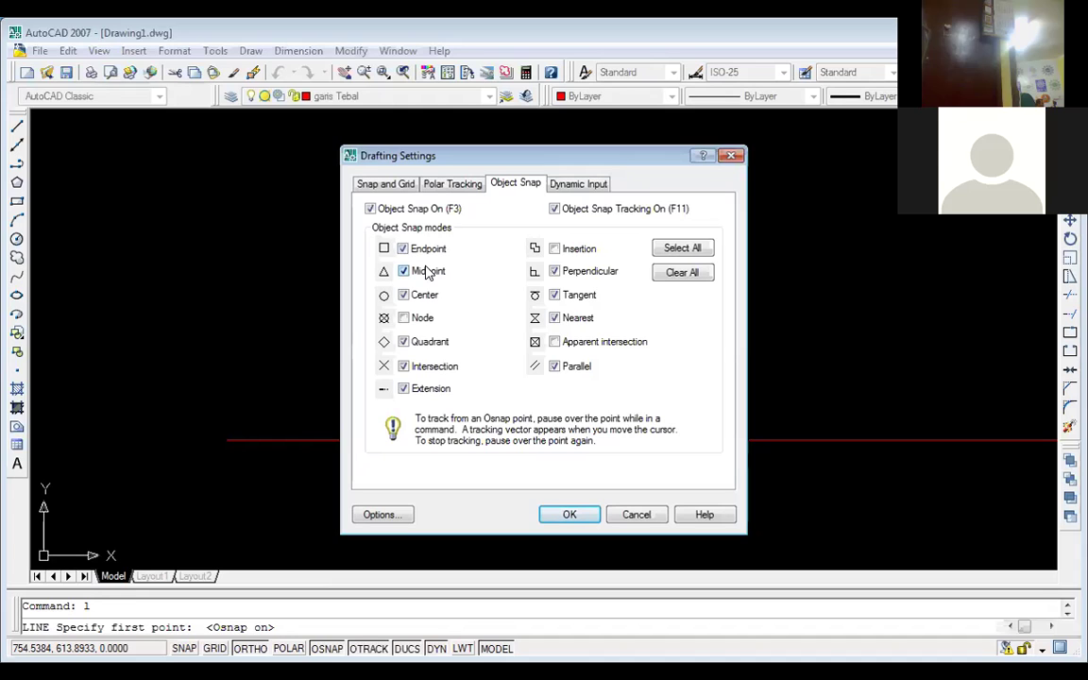
left_click(578, 510)
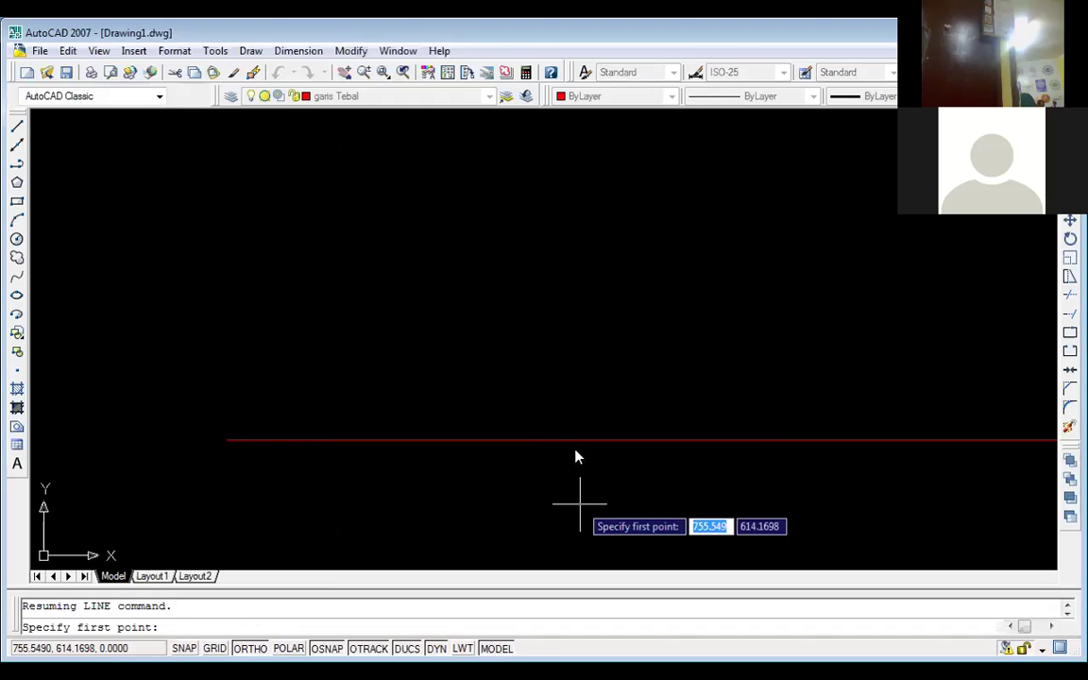
Step: Cancel the pending line and pan the red line toward the view's centre
key("BackSpace")
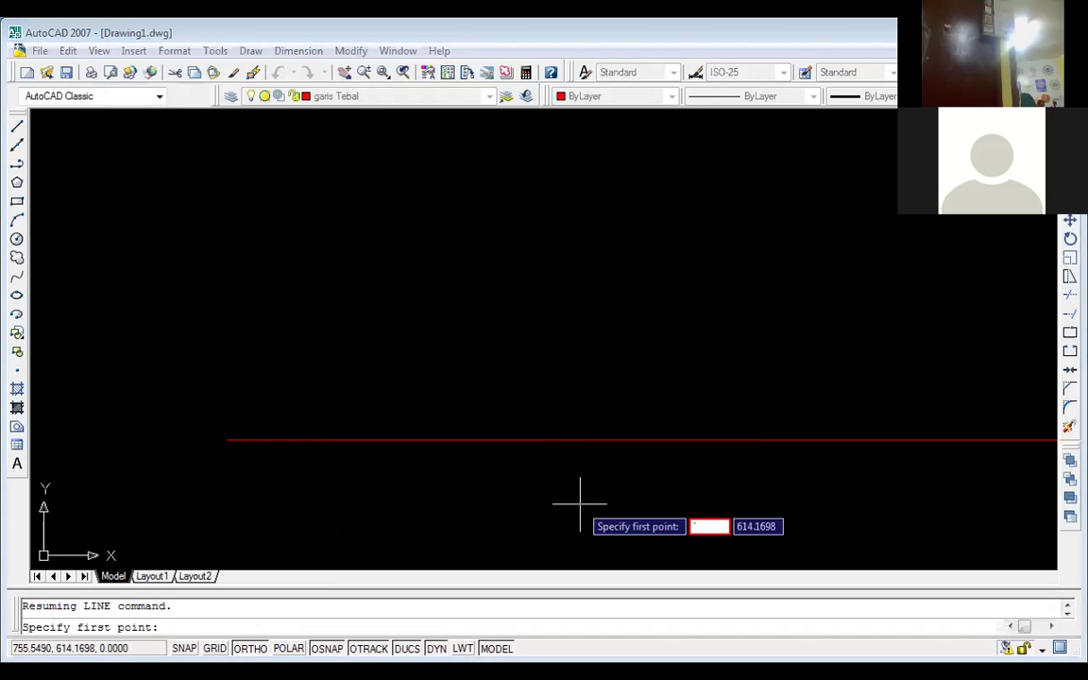
key("Escape")
scroll(580, 506, "down", 2)
scroll(580, 505, "down", 1)
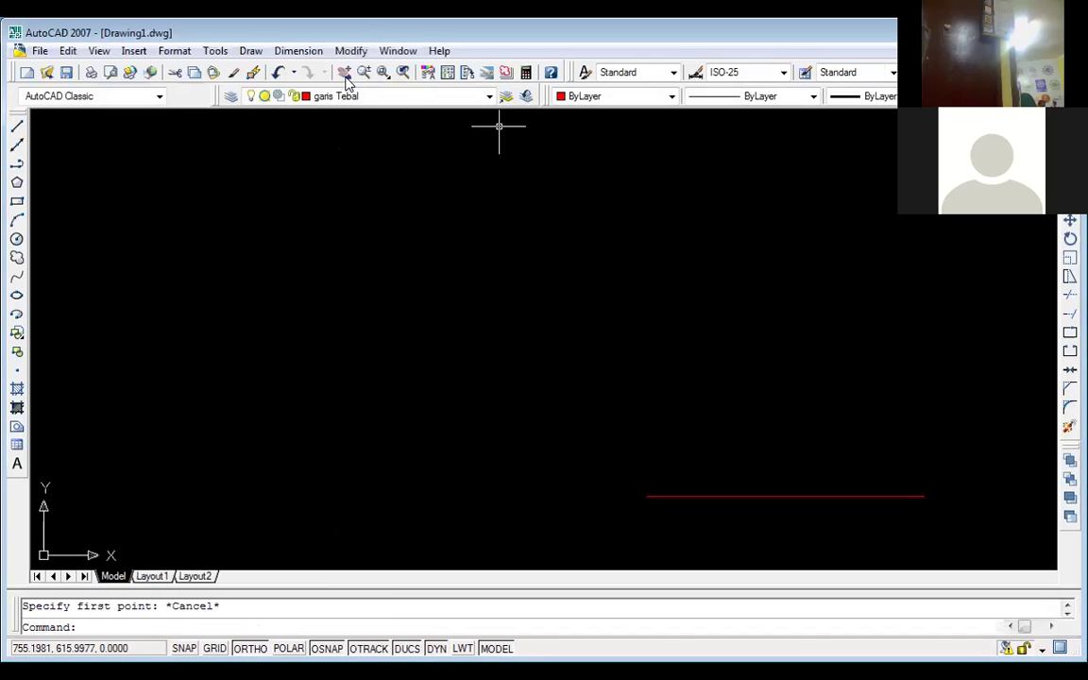
left_click(343, 73)
left_click_drag(673, 416, 335, 370)
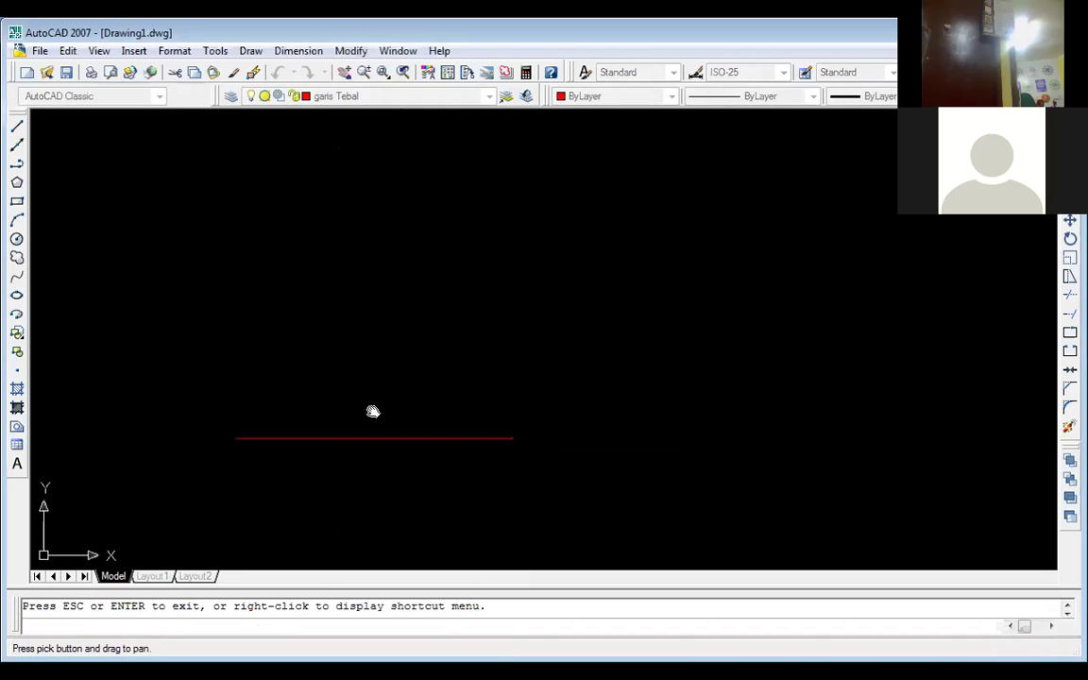
right_click(356, 338)
left_click(381, 349)
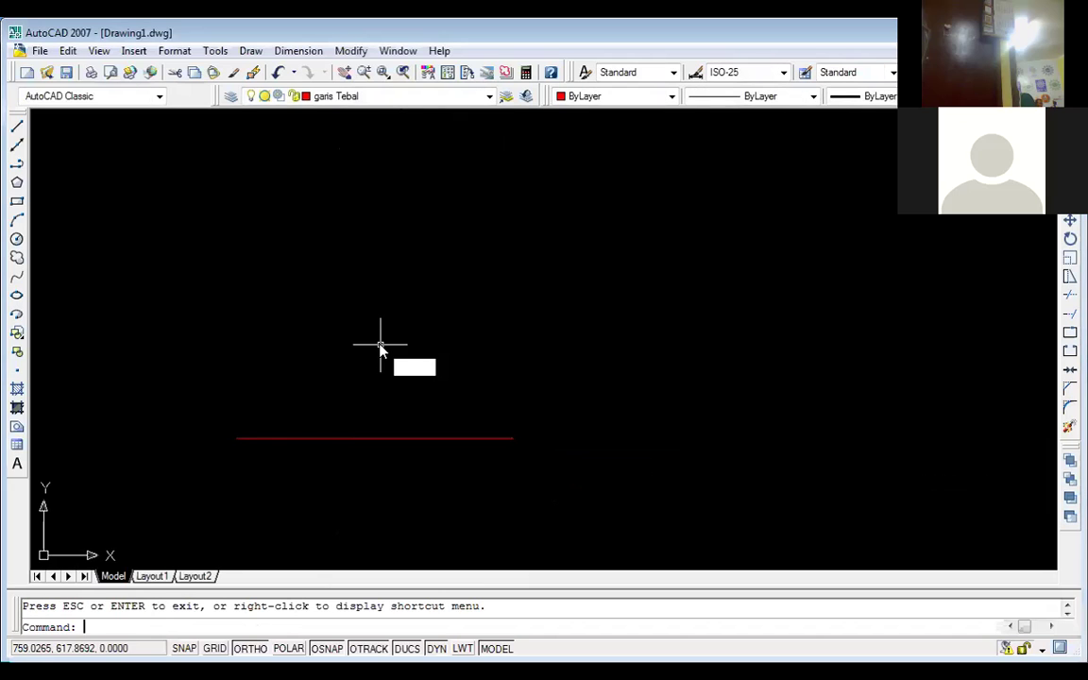
Step: Draw a 6-unit vertical line up from the horizontal line's left endpoint
type("l")
key("Return")
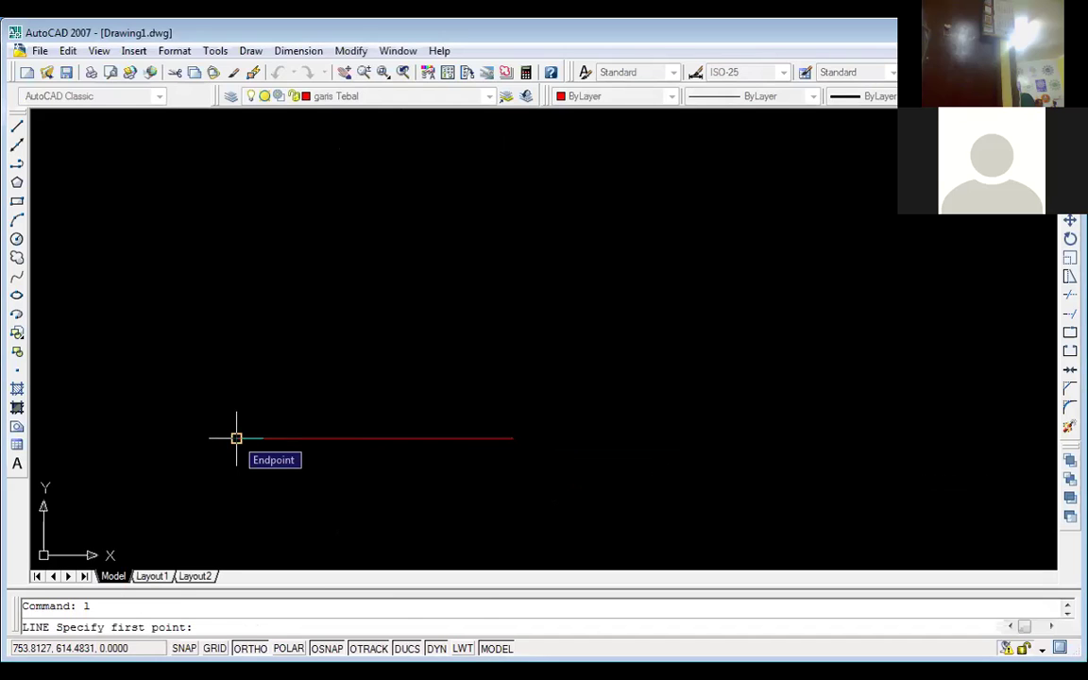
left_click(236, 438)
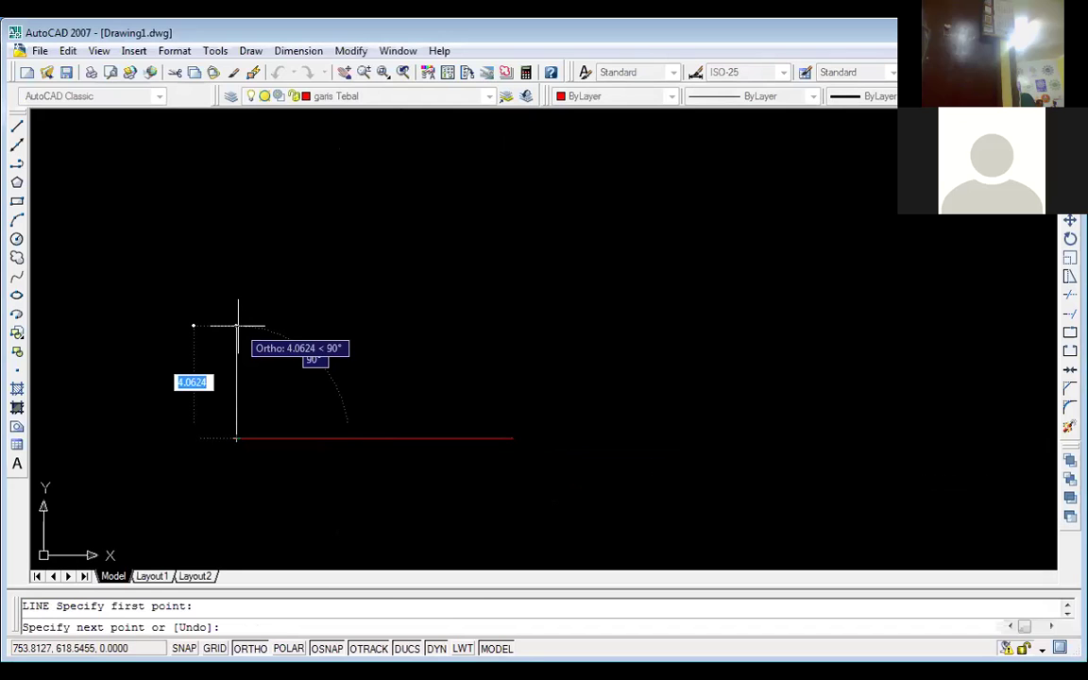
type("6")
key("Return")
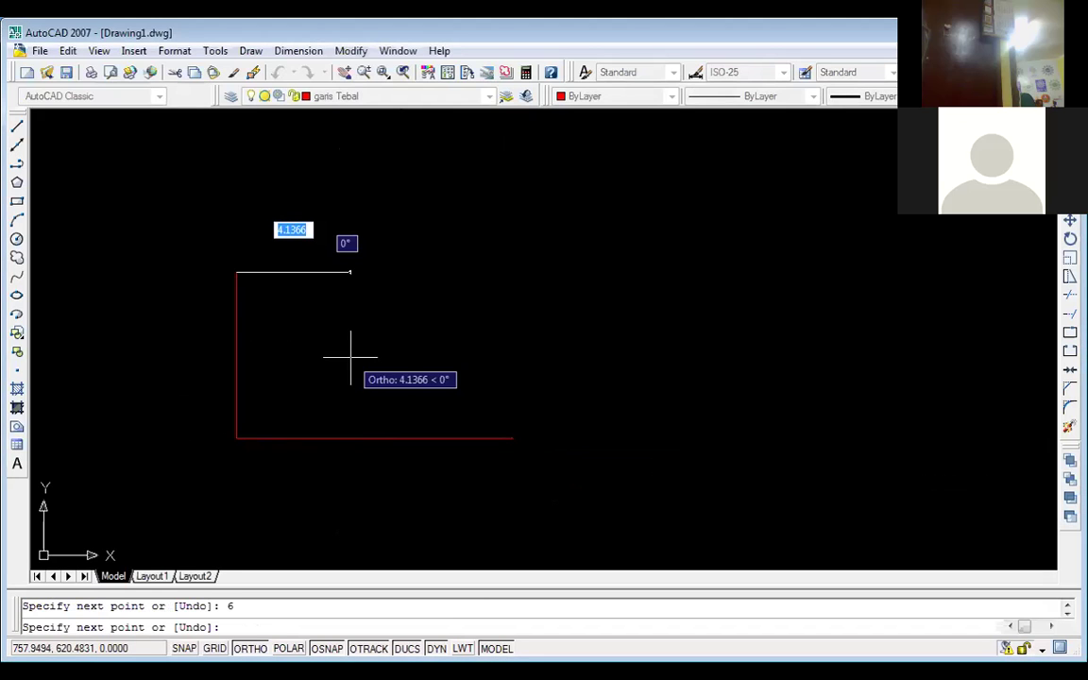
key("Escape")
Step: Review the object snap settings in the Drafting Settings dialog
right_click(338, 644)
left_click(378, 632)
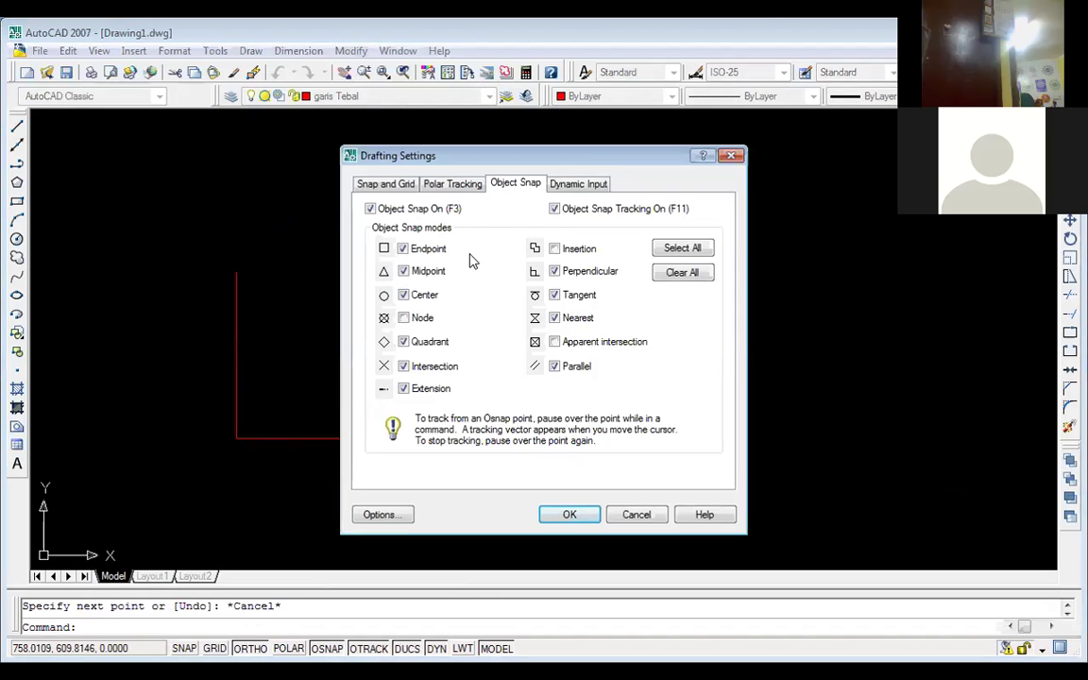
left_click(731, 156)
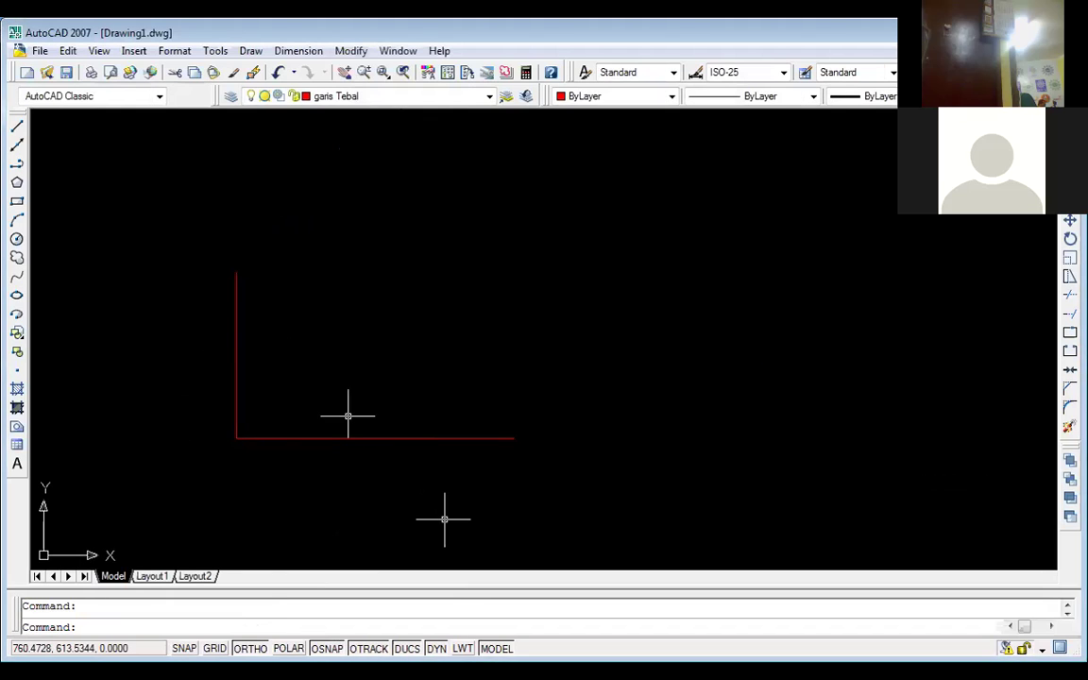
Step: Draw a 50-unit horizontal line rightward from the vertical line's midpoint
type("l")
key("Return")
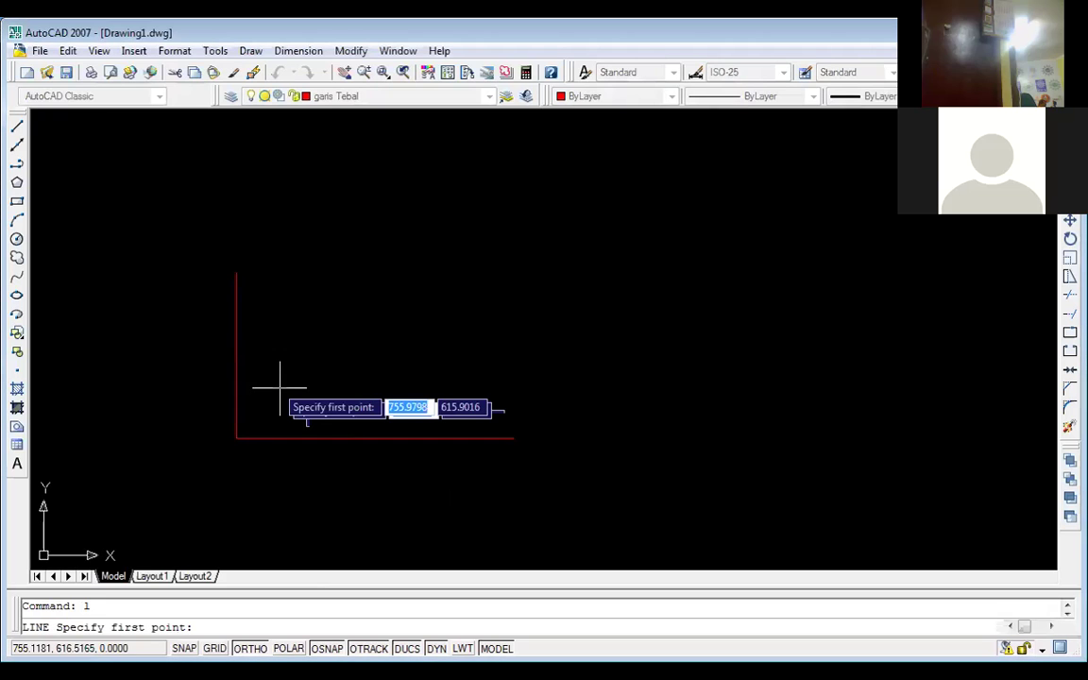
left_click(236, 355)
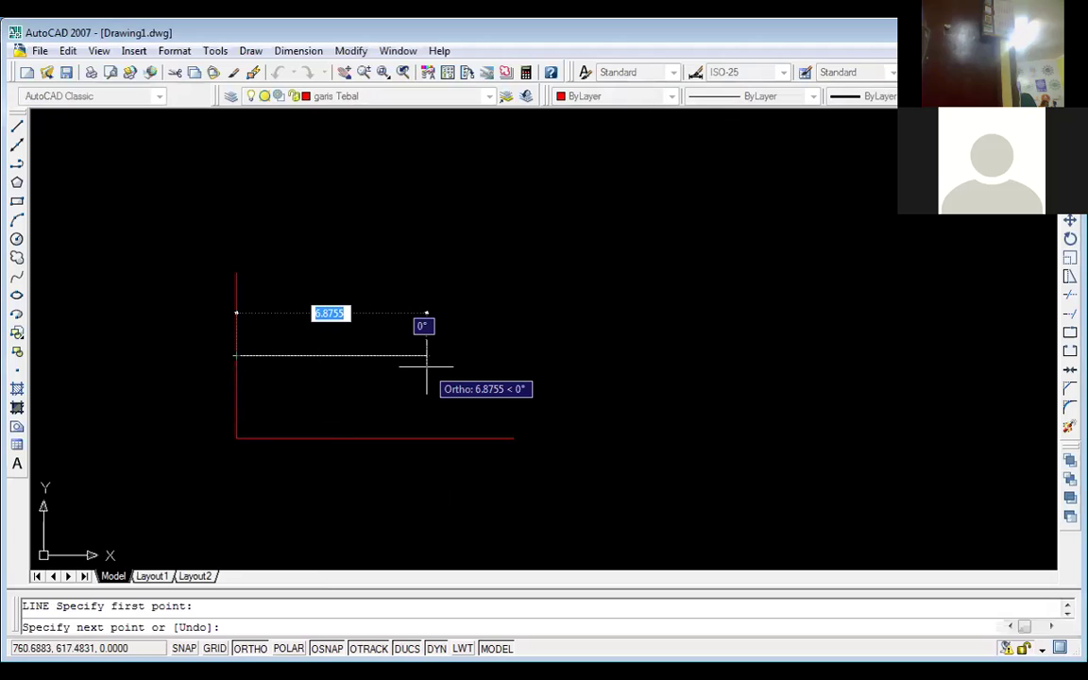
type("50")
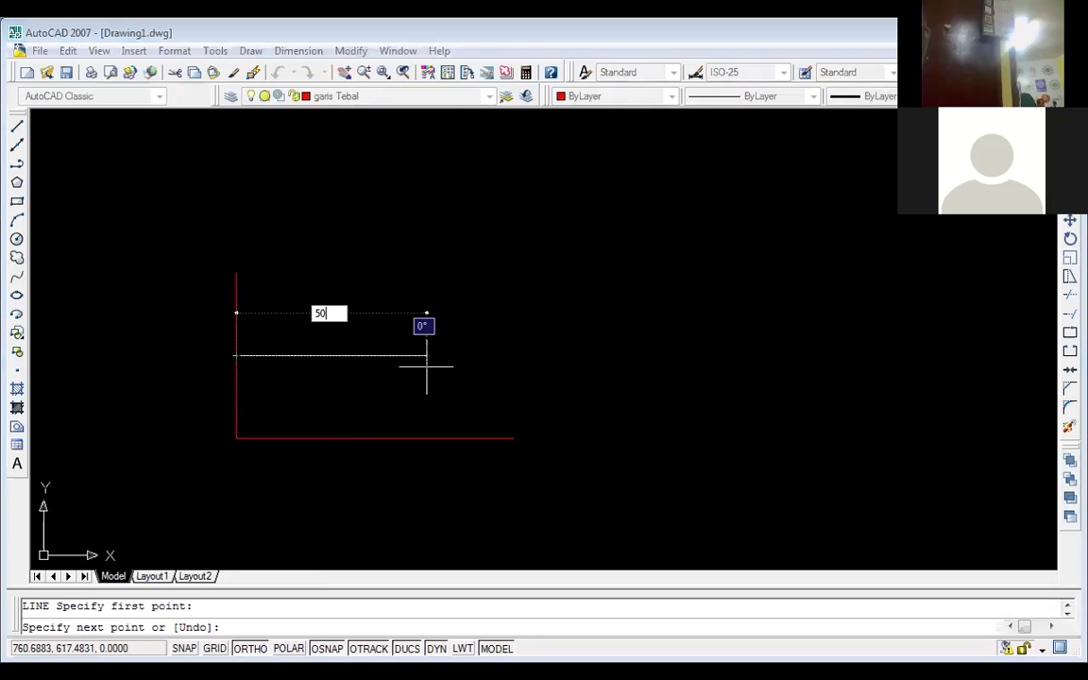
key("Return")
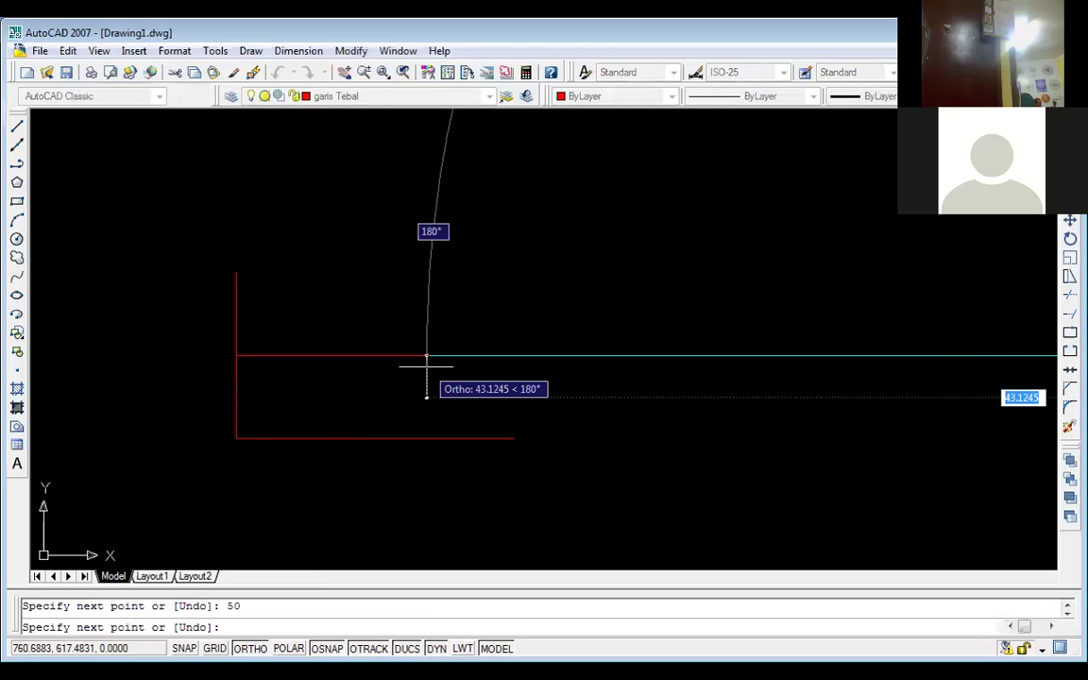
key("Escape")
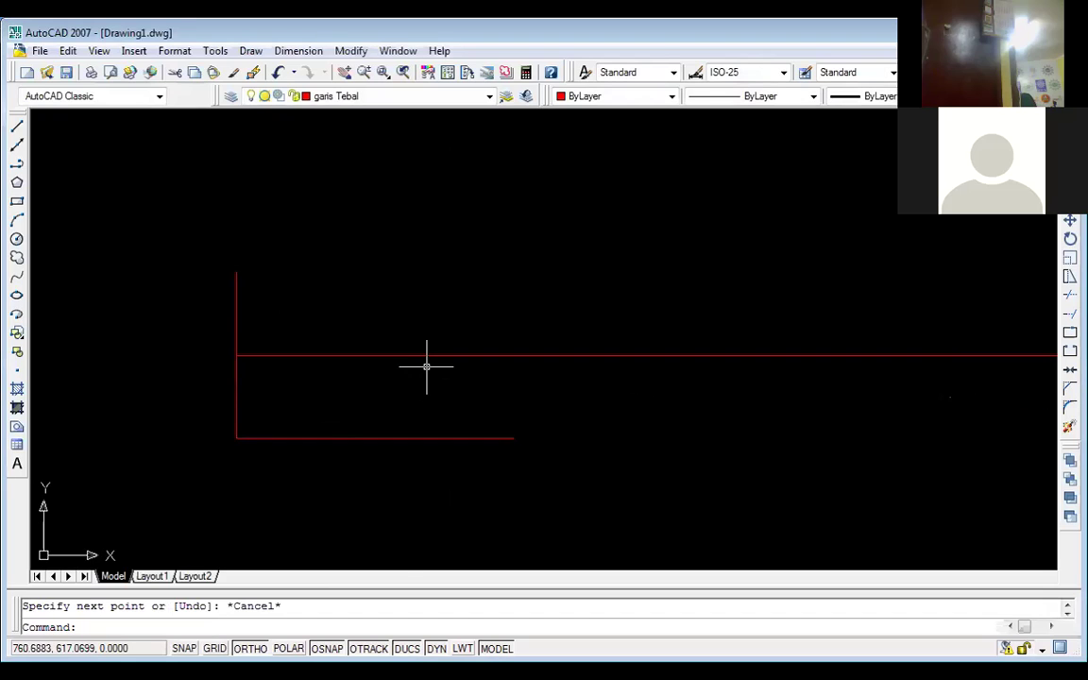
right_click(347, 646)
left_click(313, 584)
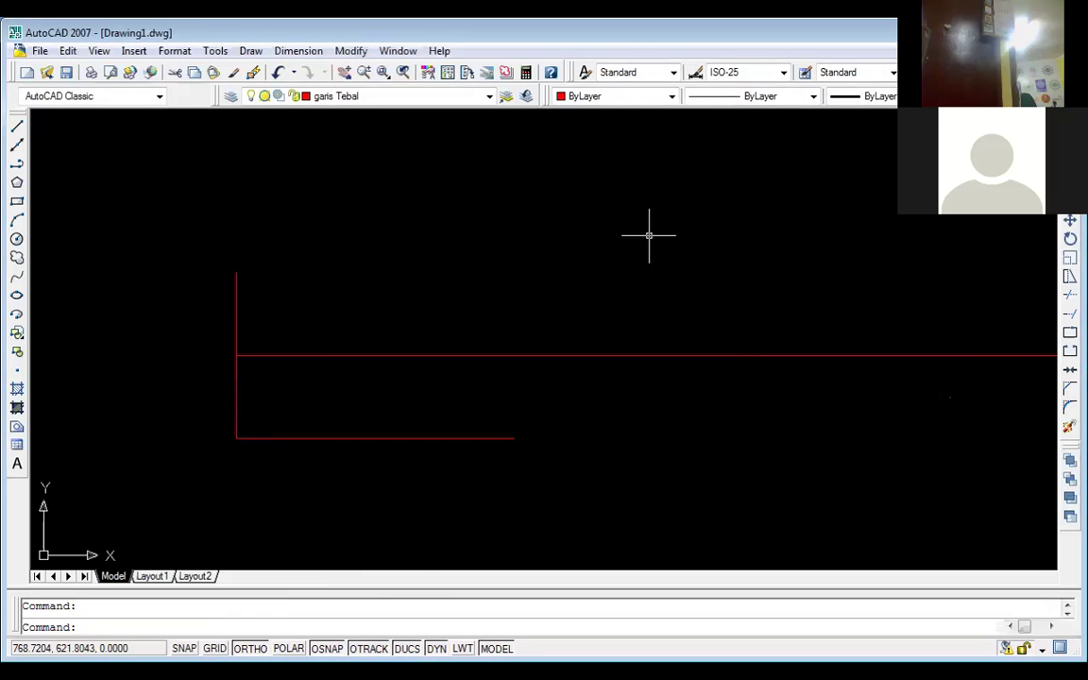
Step: Draw a small red circle above the frame by picking a centre and radius
type("c")
key("Return")
left_click(420, 225)
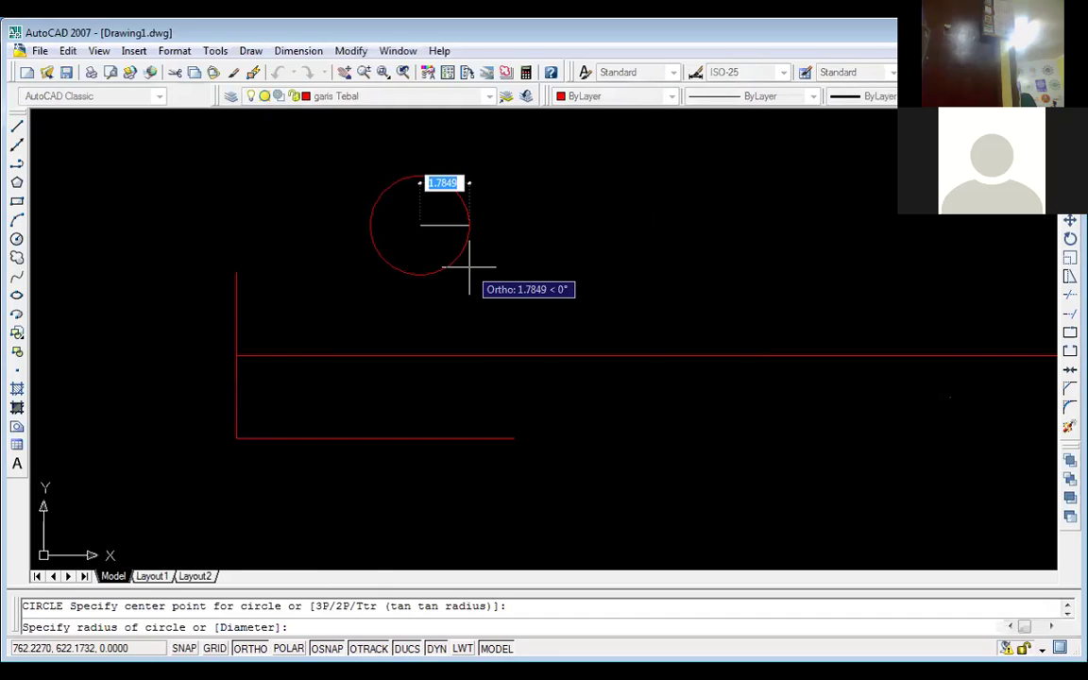
left_click(469, 268)
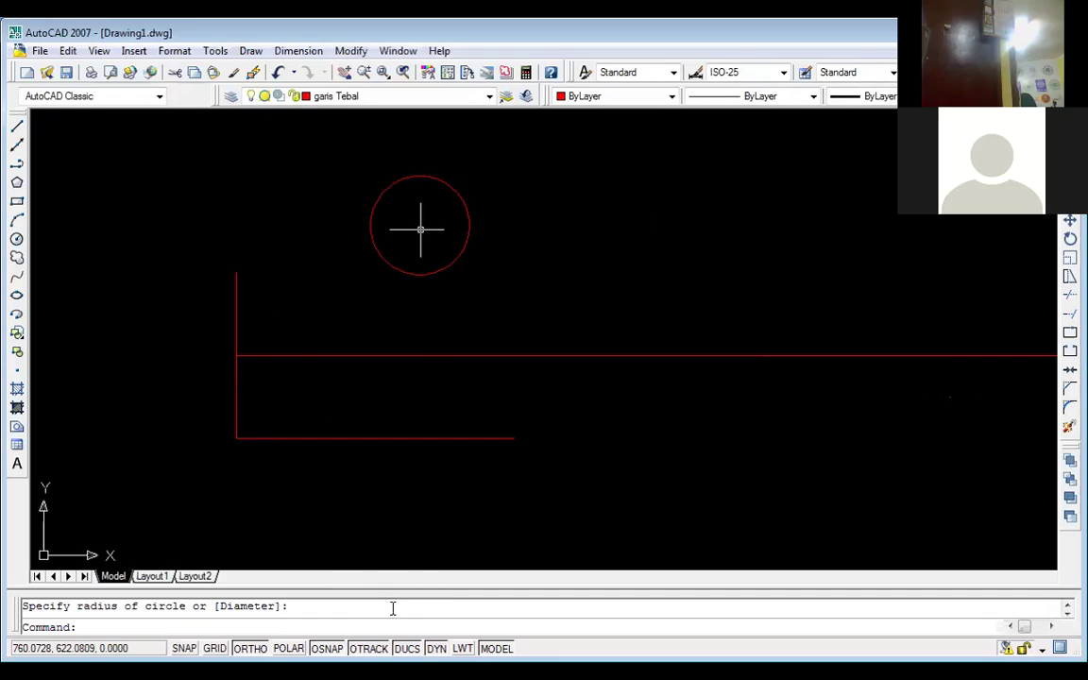
Step: Draw a horizontal line from the circle's centre out past its right edge
left_click(326, 648)
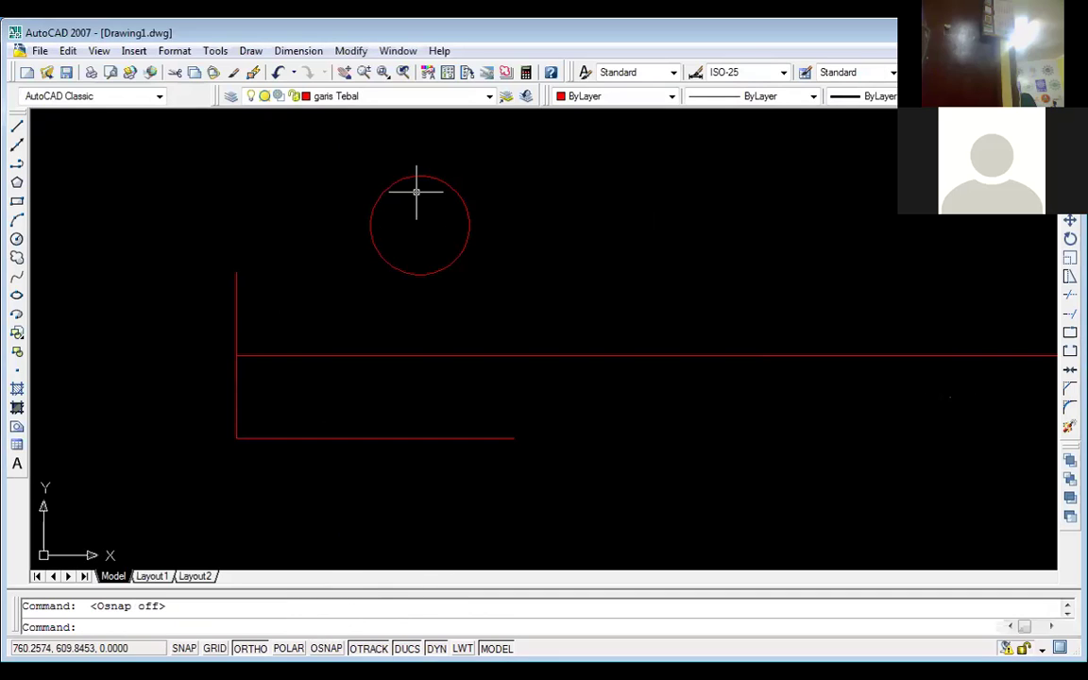
type("l")
key("Return")
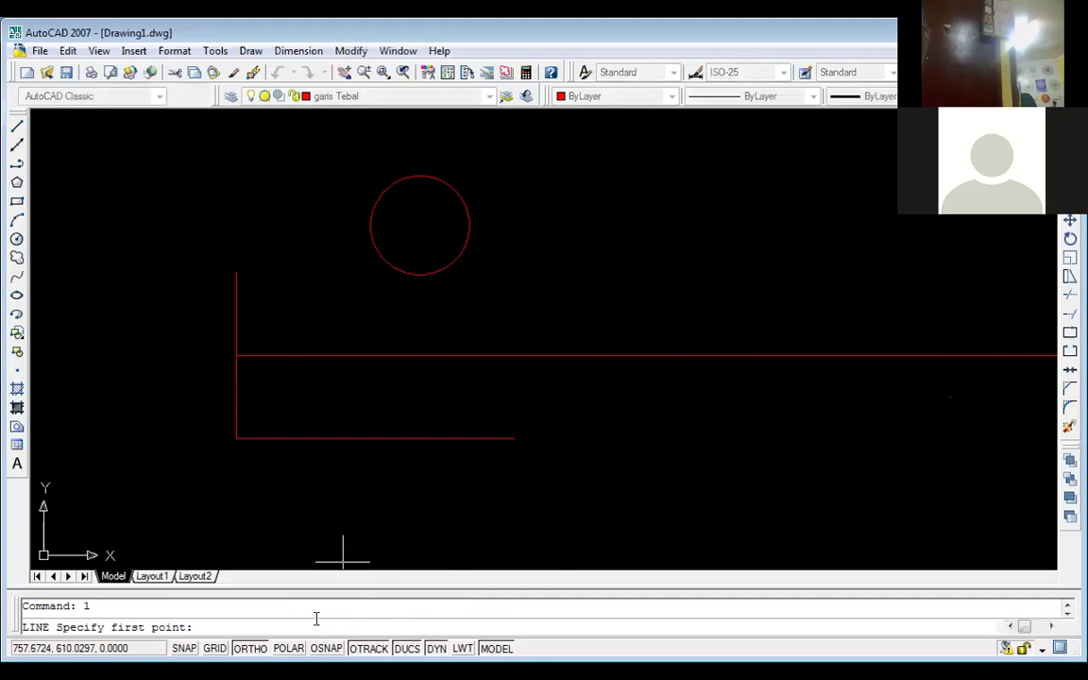
left_click(328, 648)
scroll(425, 221, "down", 5)
scroll(425, 221, "up", 2)
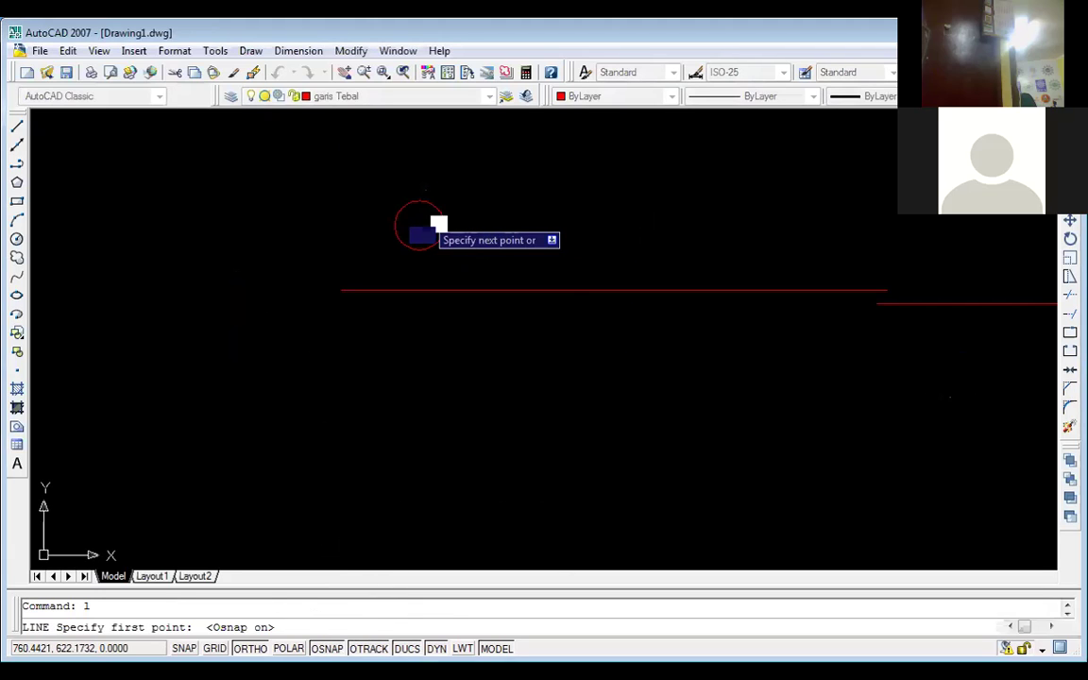
left_click(418, 224)
left_click(570, 266)
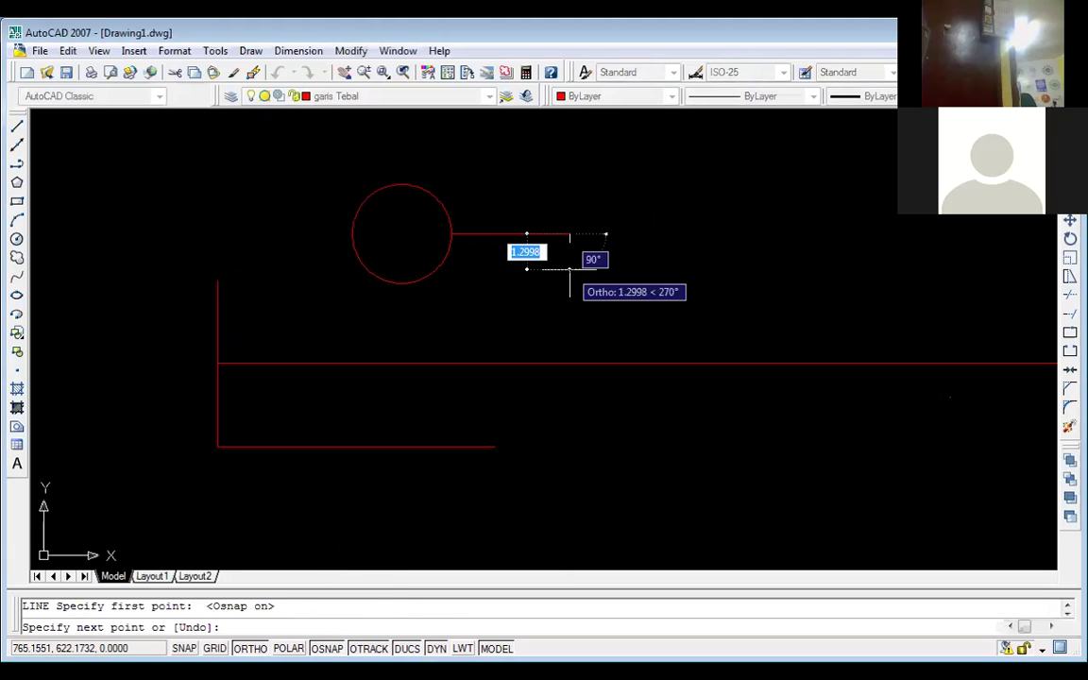
key("Return")
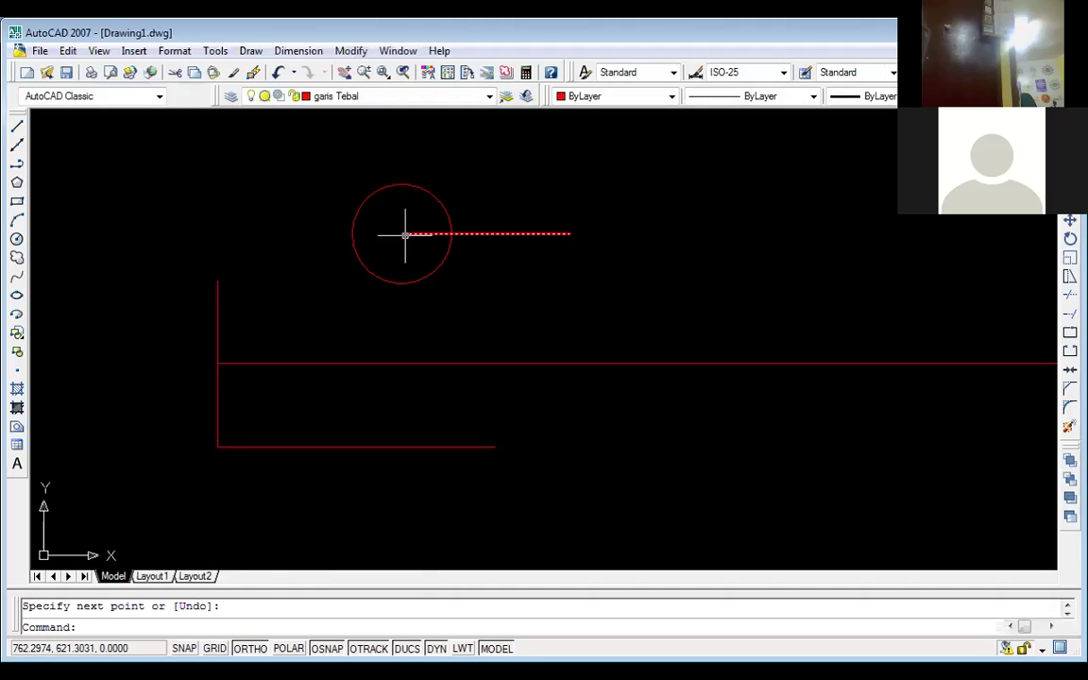
Step: Check the object snap settings and toggle OSNAP, abandoning further line attempts near the circle
right_click(340, 646)
left_click(376, 631)
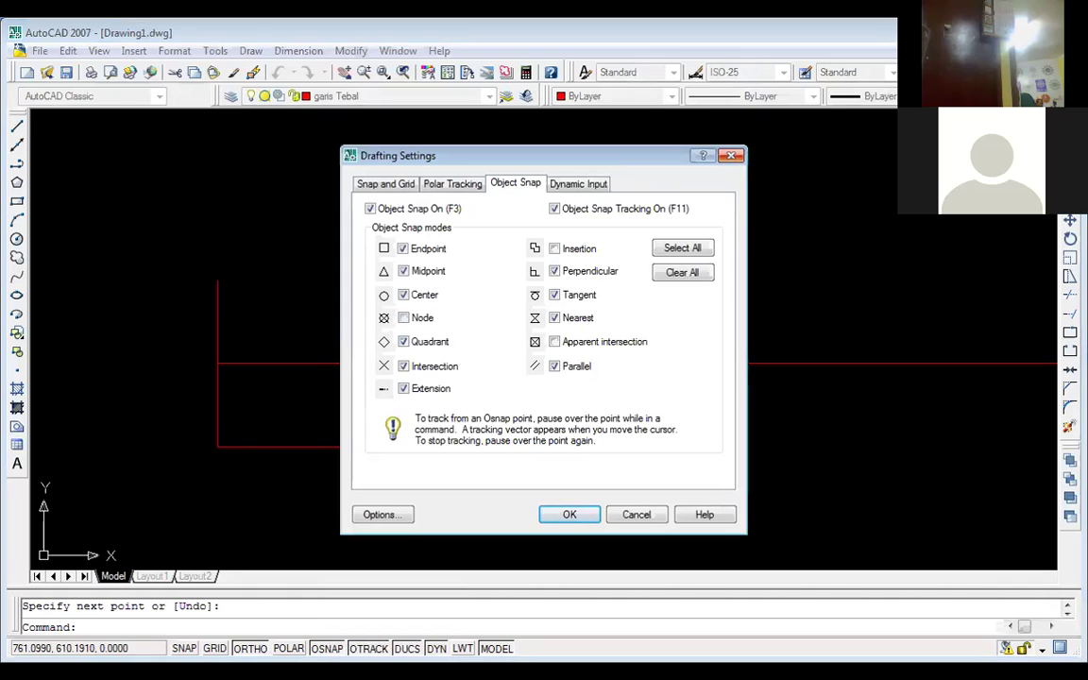
left_click(731, 155)
type("l")
key("Return")
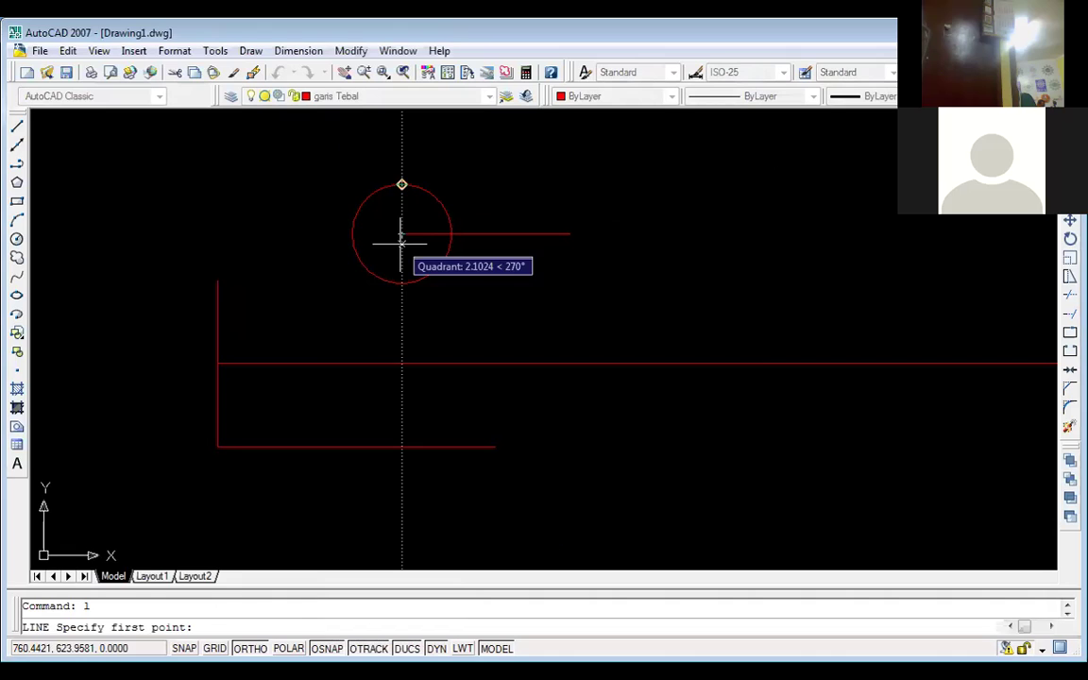
key("F3")
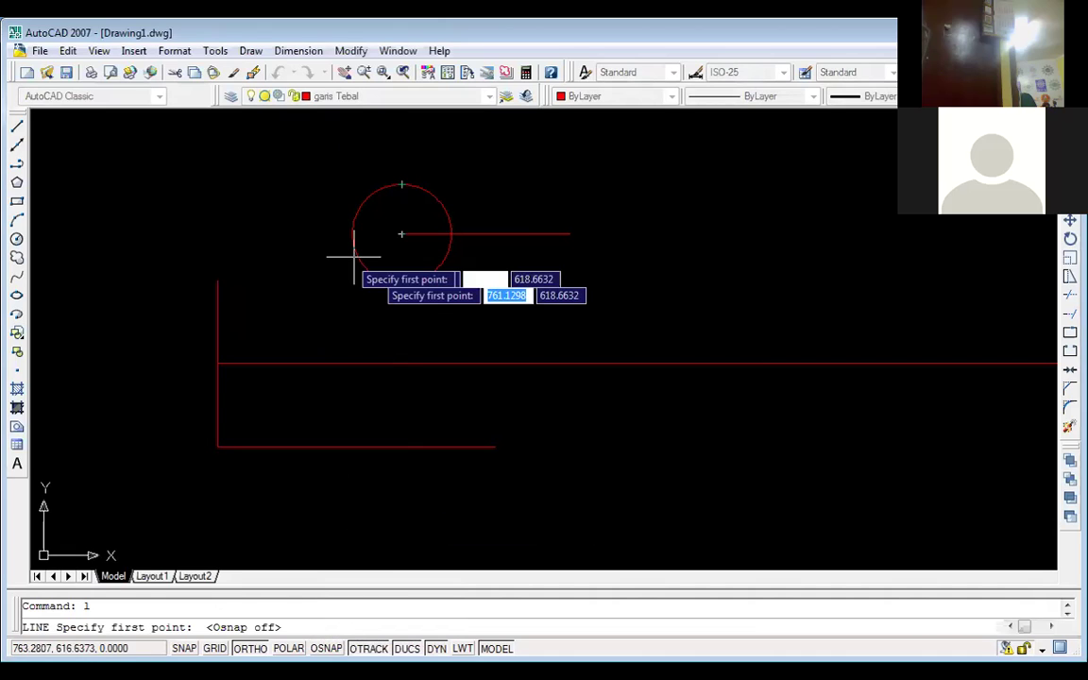
key("Escape")
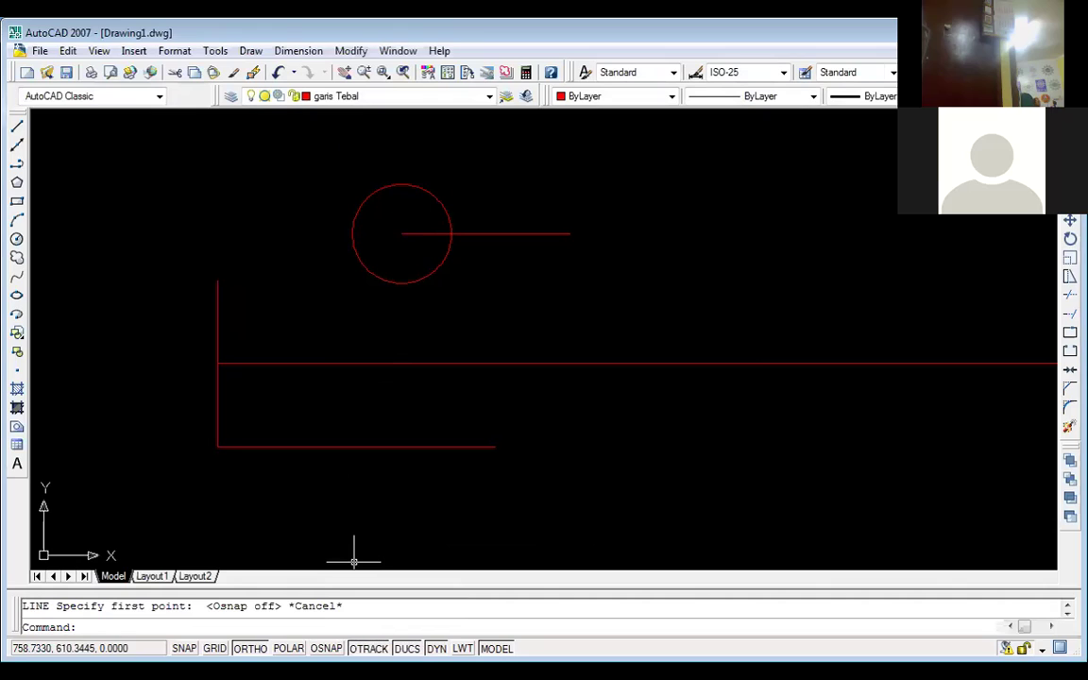
left_click(326, 648)
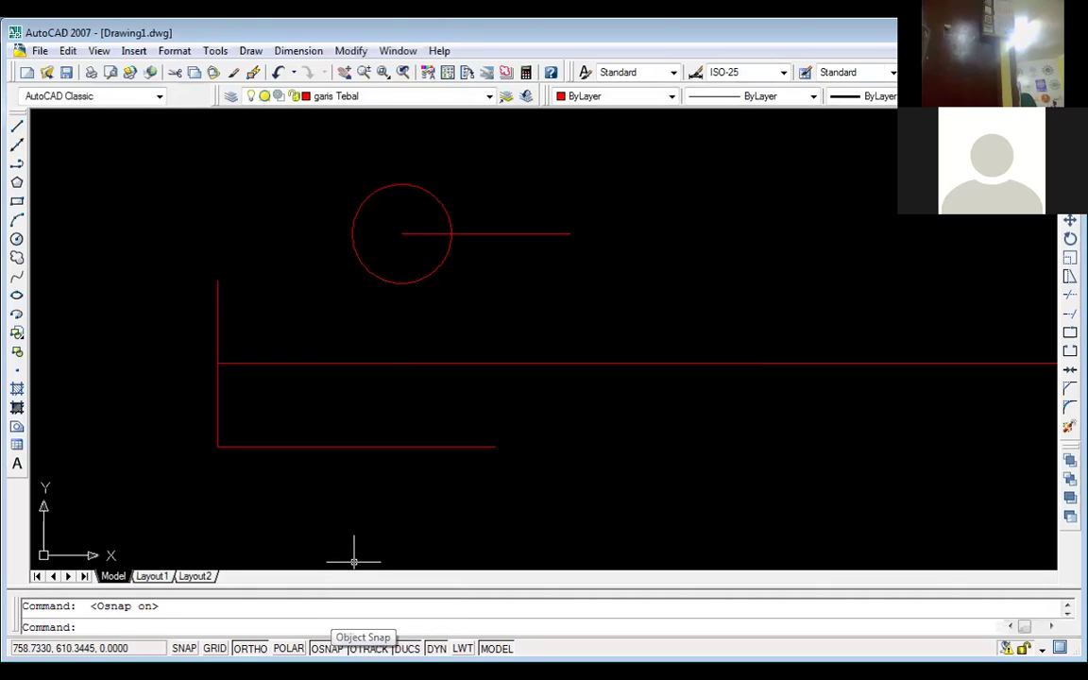
right_click(352, 644)
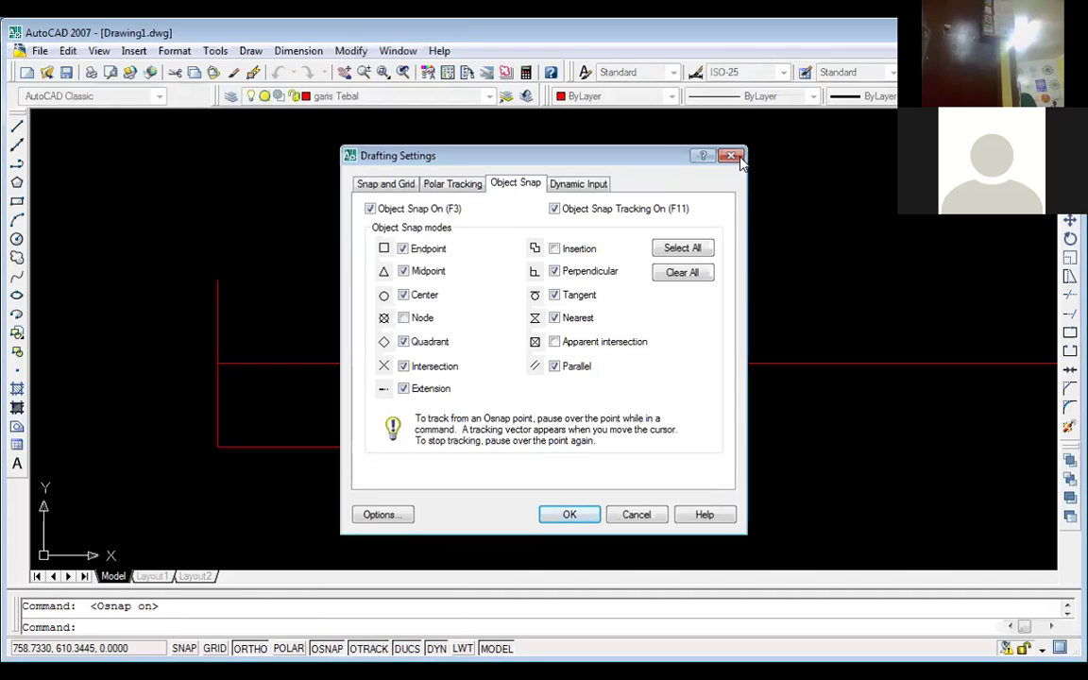
left_click(731, 155)
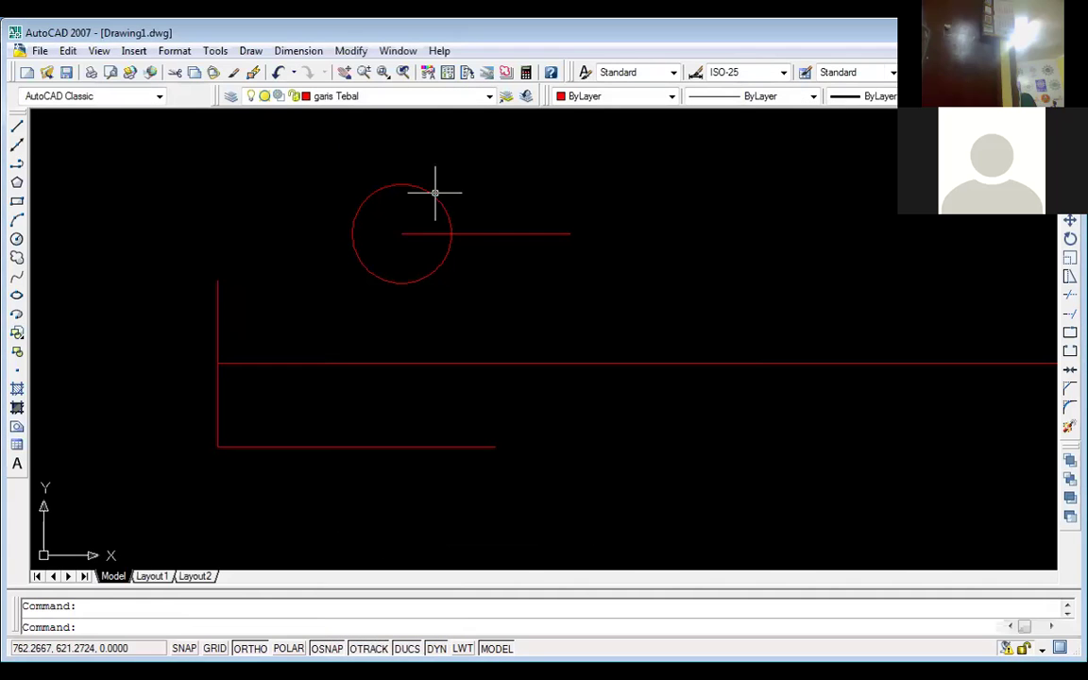
type("l")
key("Return")
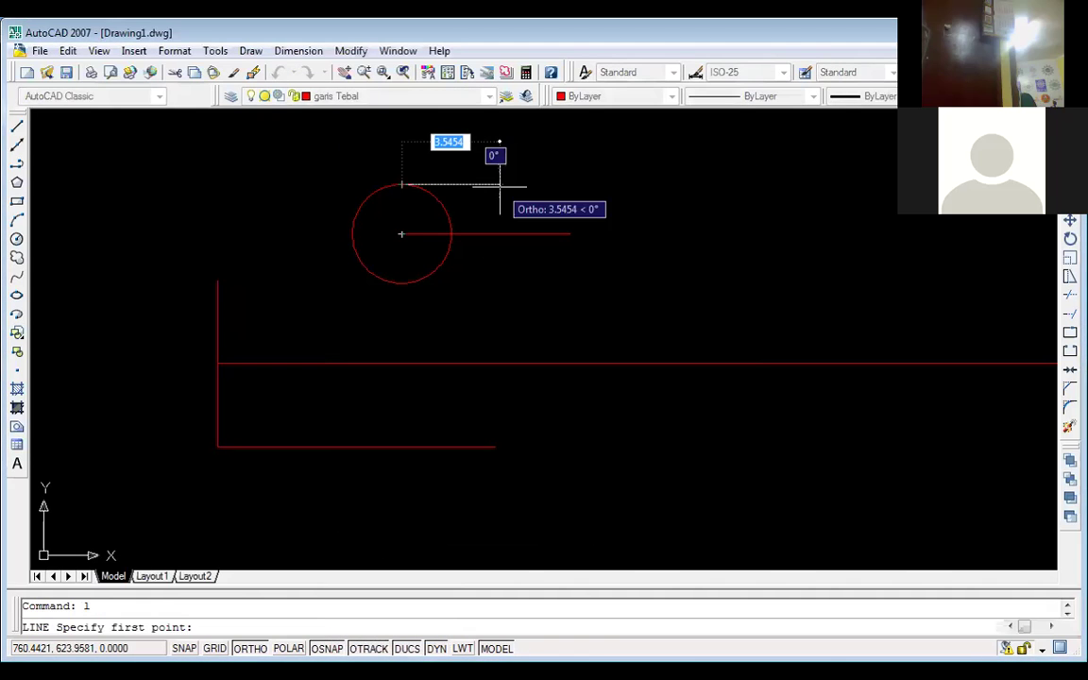
left_click(500, 187)
key("Escape")
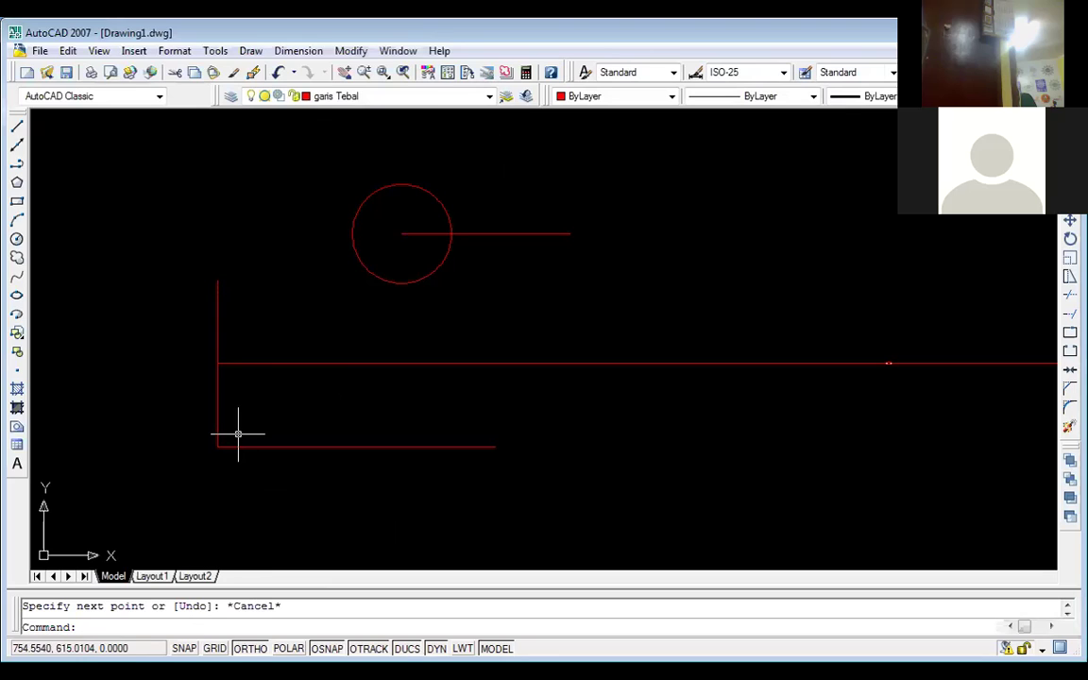
Step: Move the left vertical line from its lower end to the bottom line's right end
type("m")
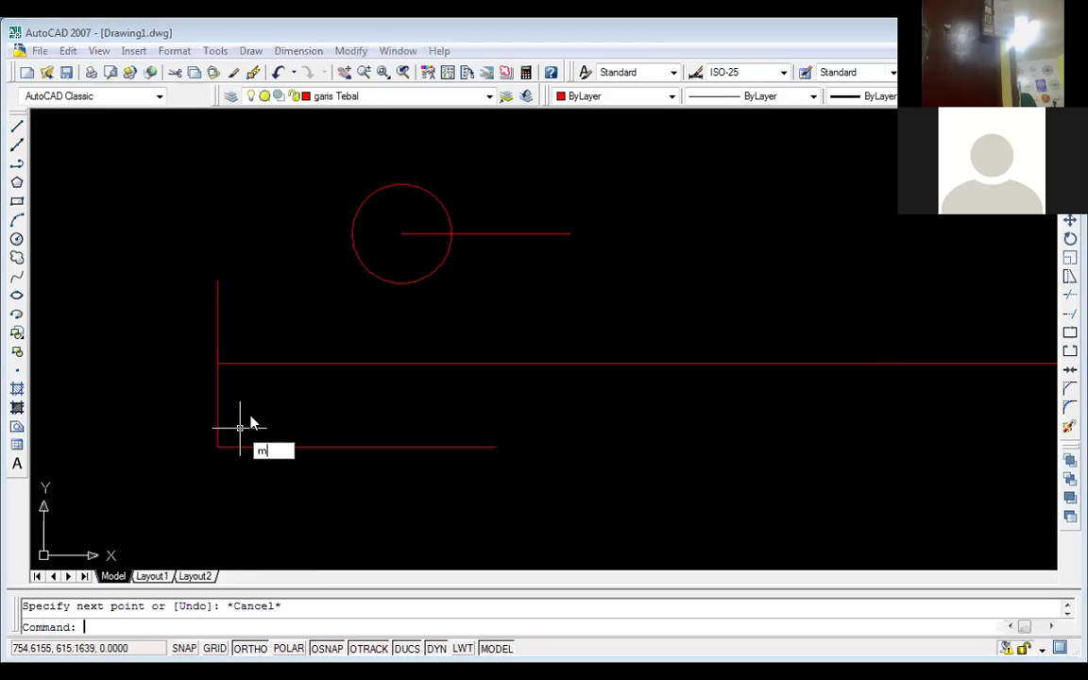
key("Return")
left_click(240, 428)
left_click(203, 400)
key("Return")
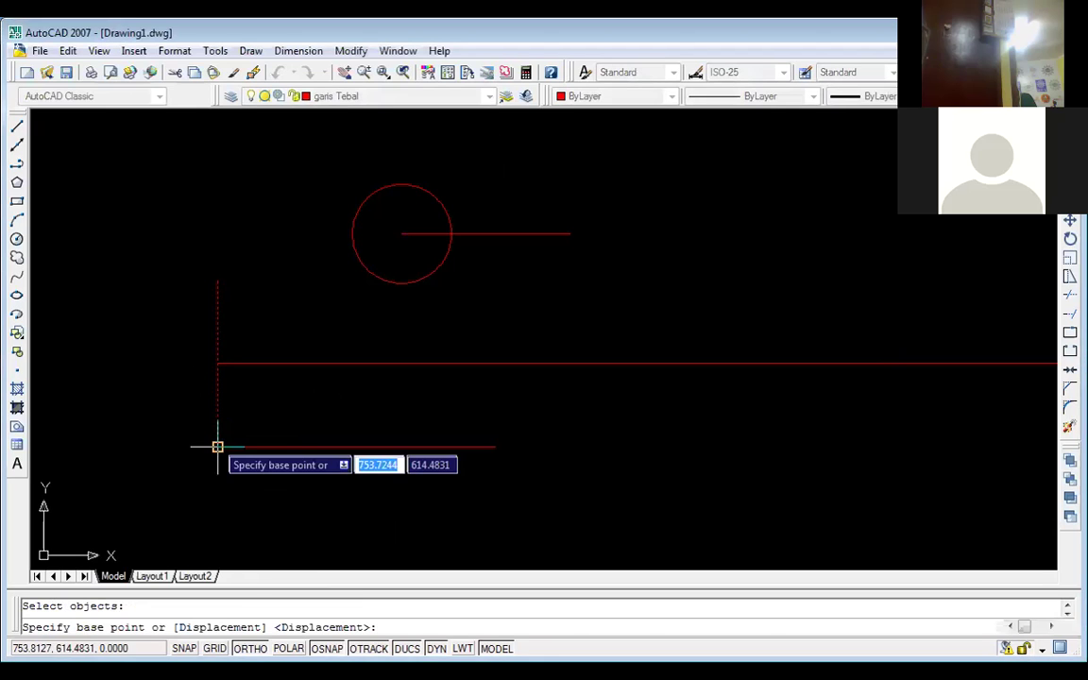
left_click(218, 447)
left_click(495, 446)
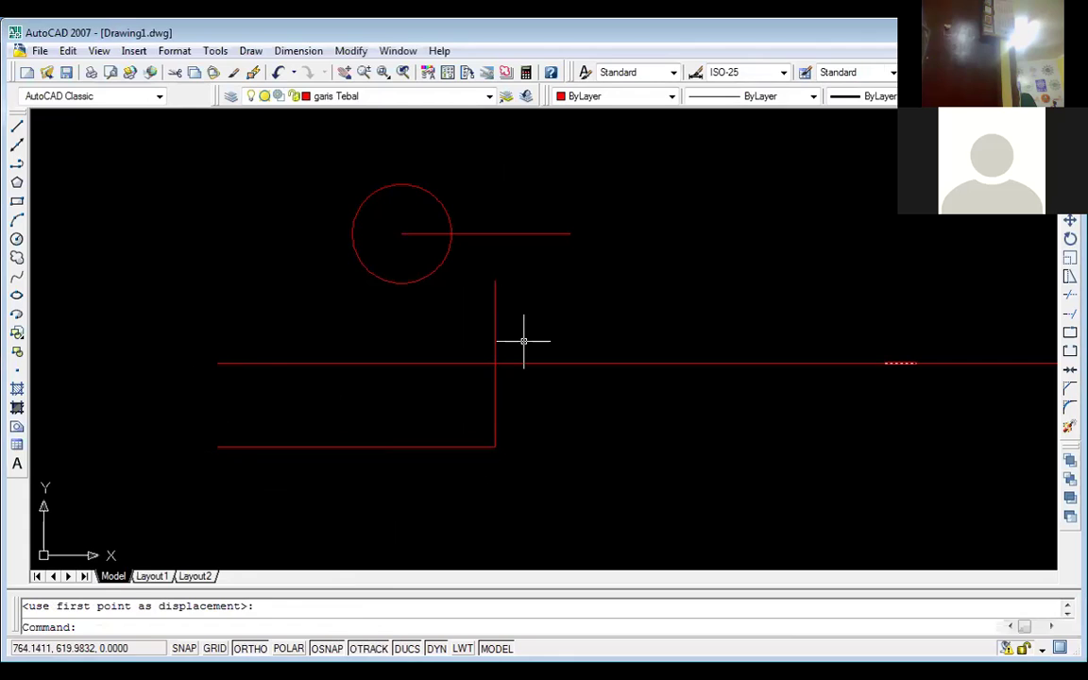
Step: Move the vertical line again, shifting it slightly up and right from its top
key("Return")
left_click(523, 341)
left_click(487, 313)
key("Return")
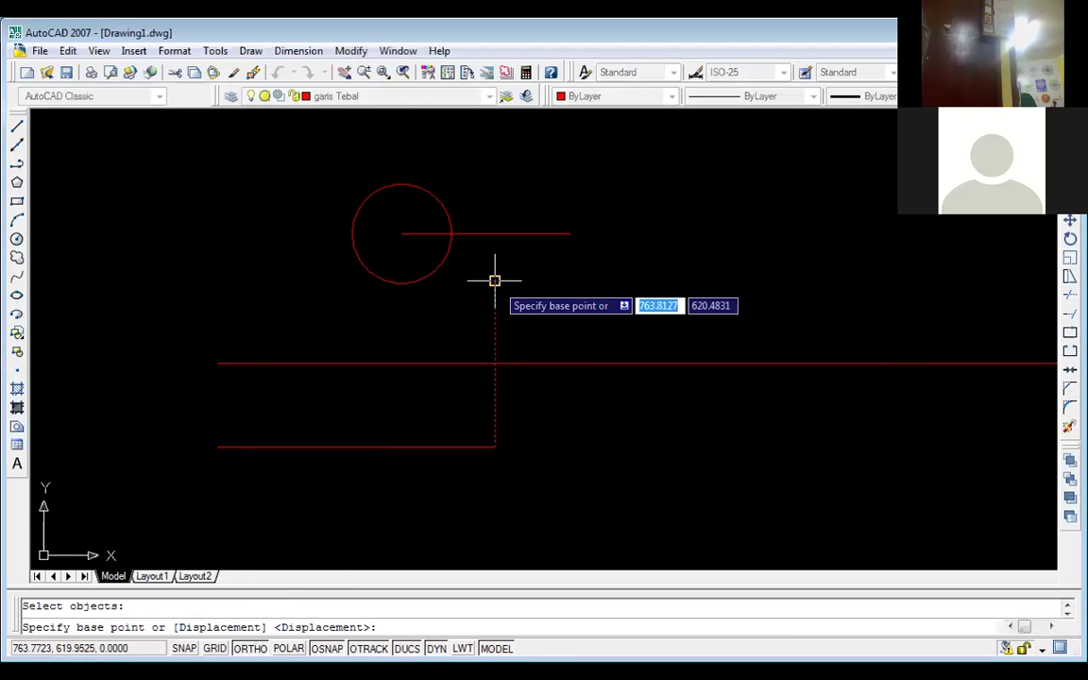
left_click(495, 280)
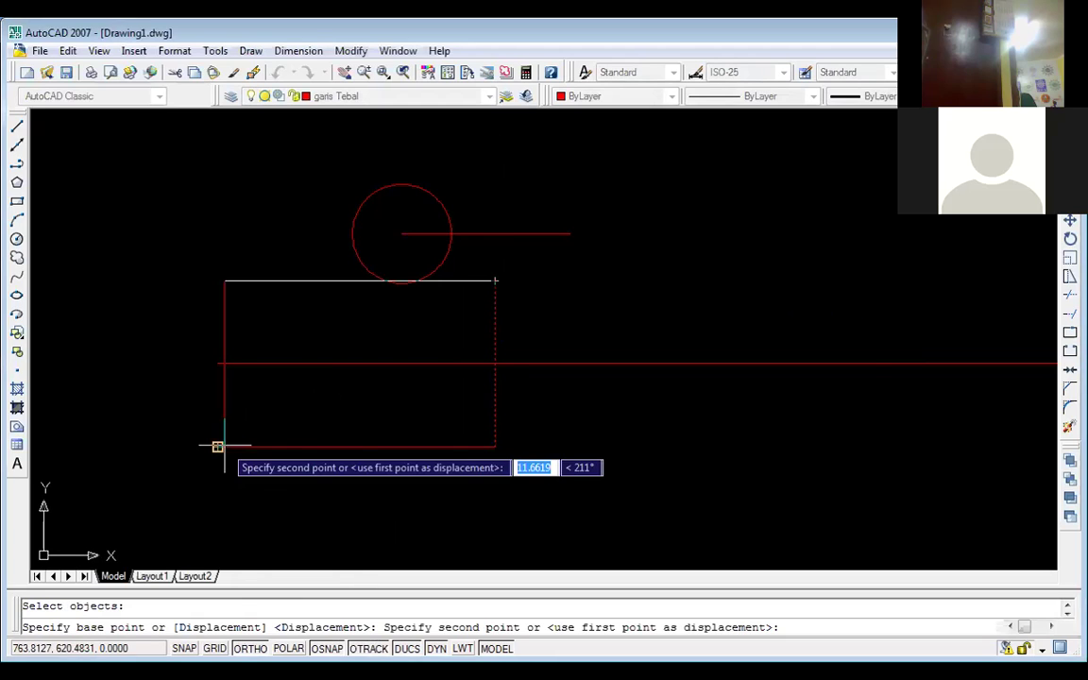
left_click(501, 265)
scroll(664, 422, "down", 2)
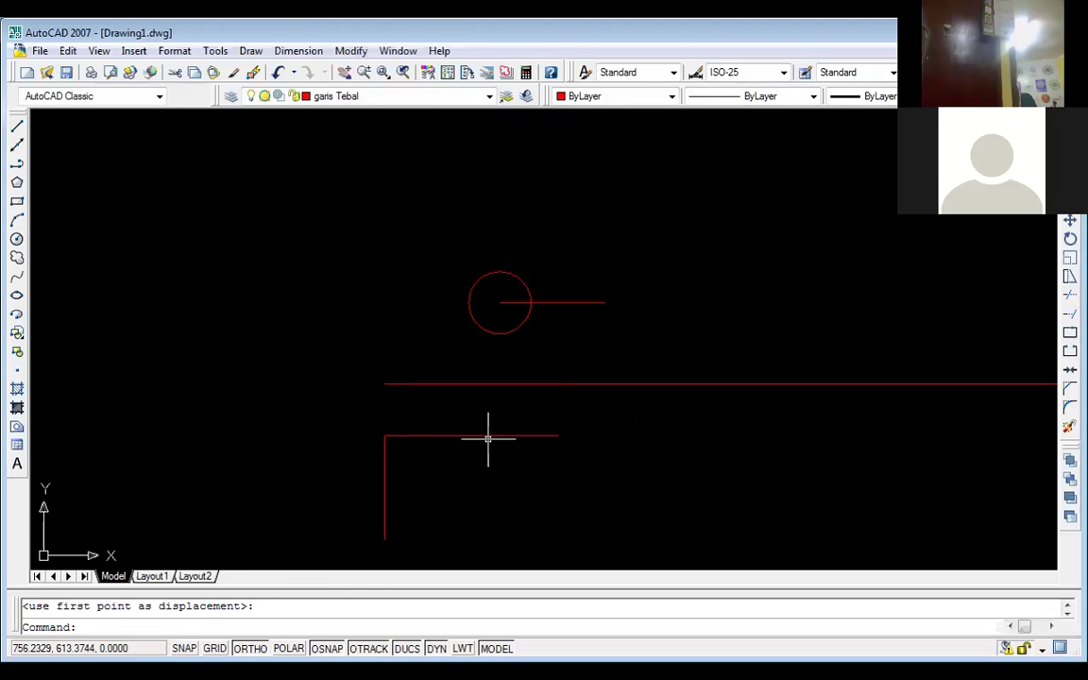
Step: Move the vertical line so it hangs beneath the short line's middle, forming a T
key("Return")
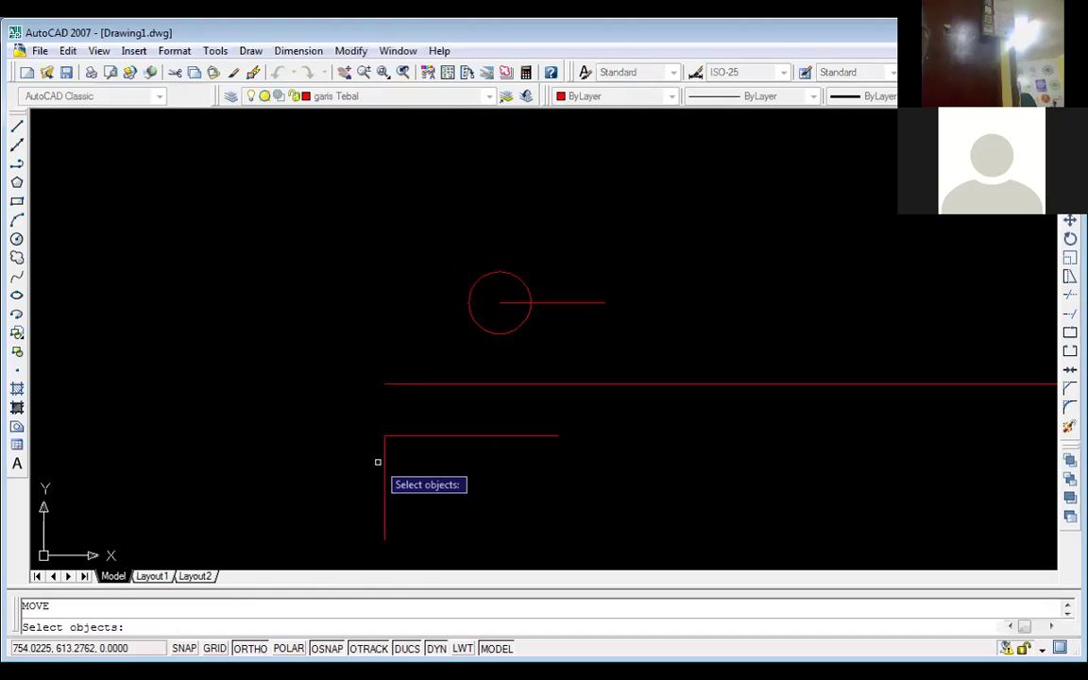
left_click(386, 443)
key("Return")
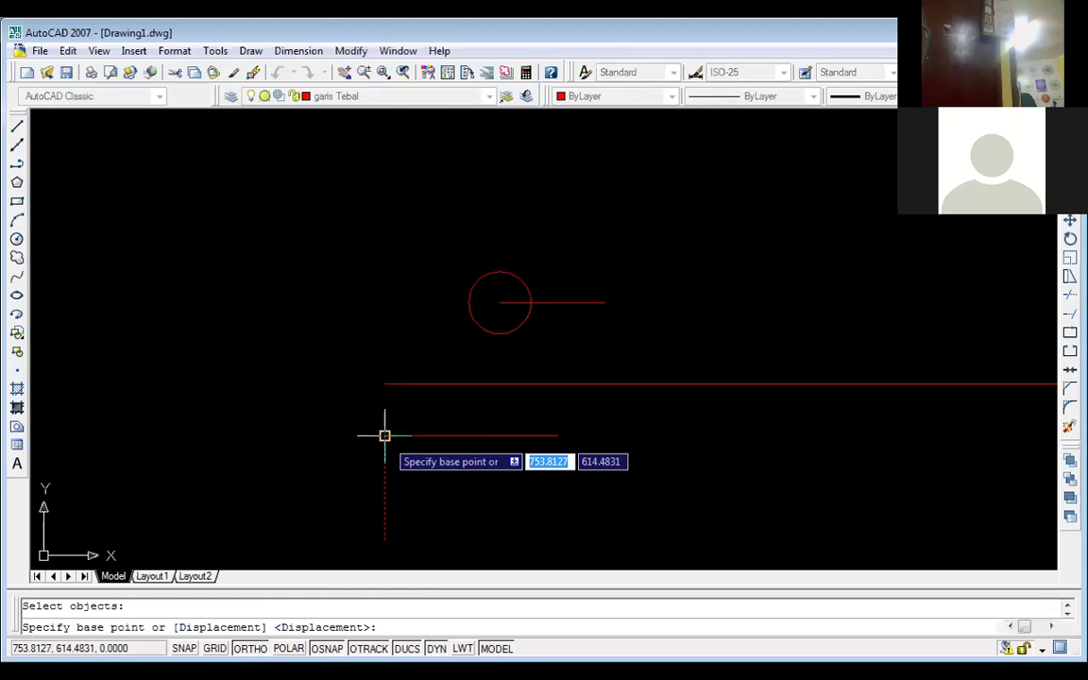
left_click(385, 435)
left_click(471, 435)
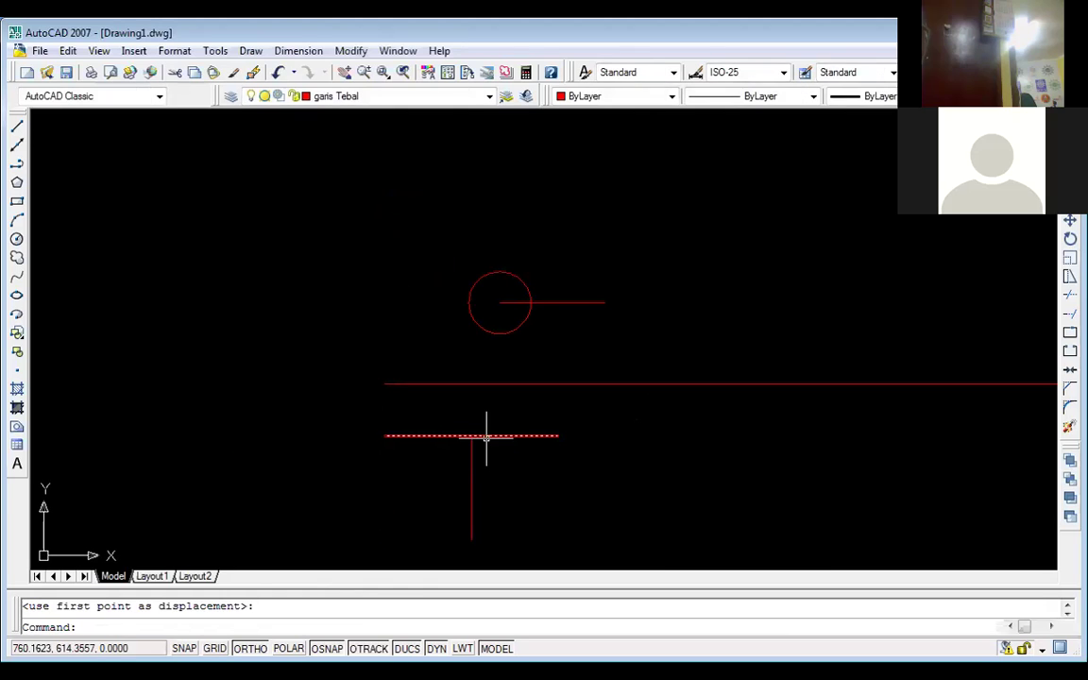
right_click(338, 645)
Step: Enable Intersection and Extension object snaps in Drafting Settings and close the dialog
left_click(355, 630)
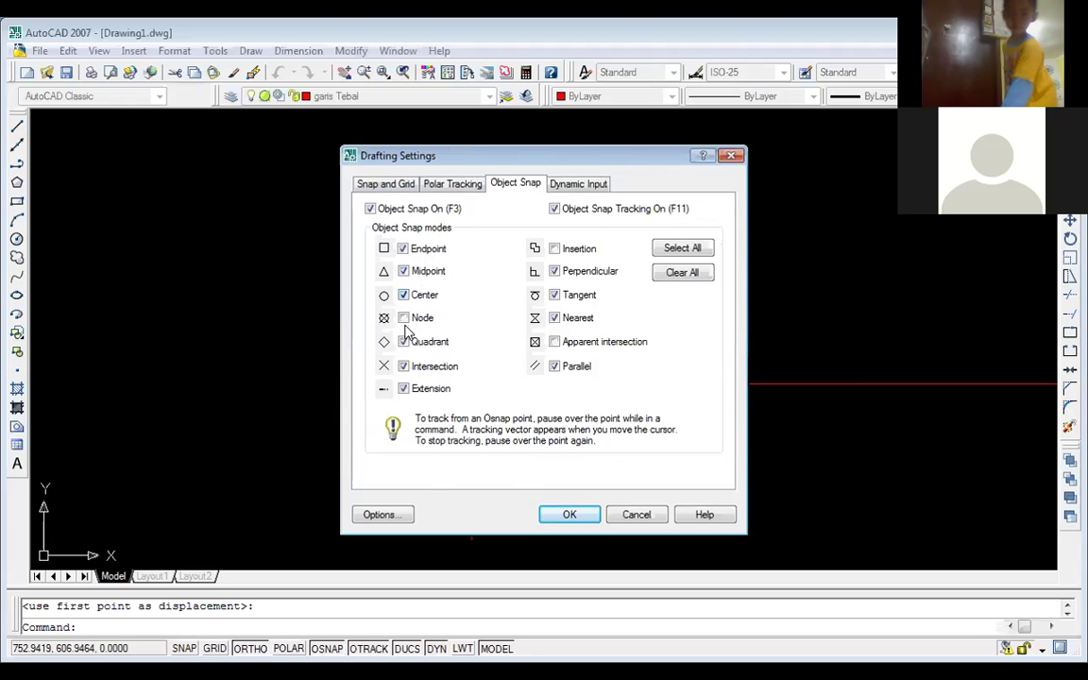
double_click(414, 387)
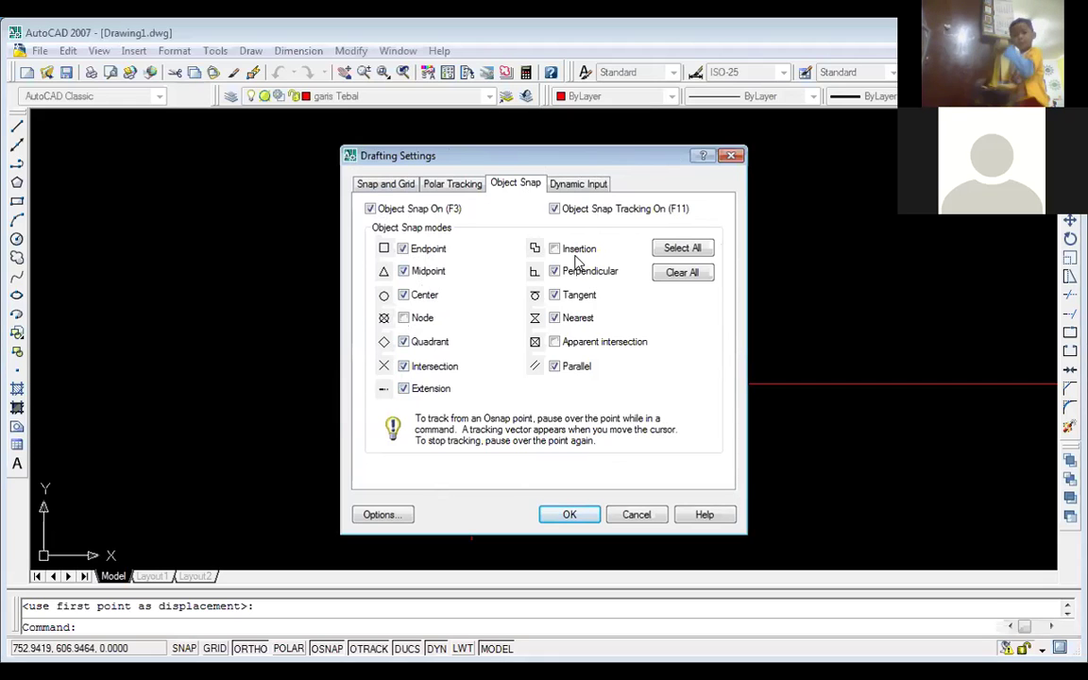
left_click(733, 157)
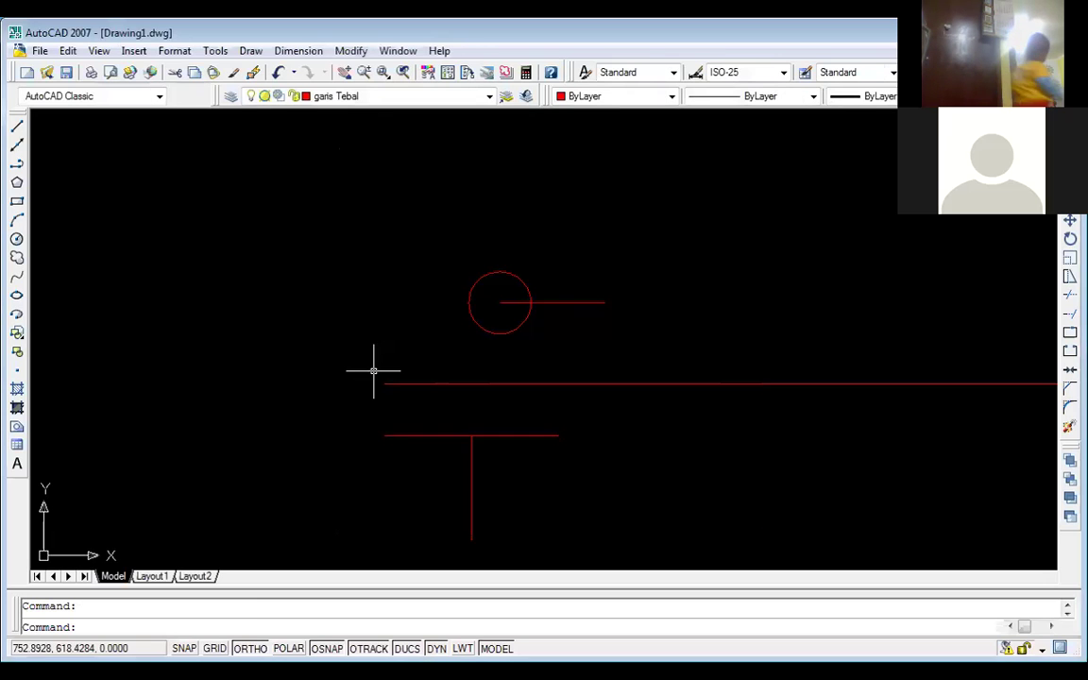
Step: Draw a red vertical line and a horizontal line crossing it, left of the circle
middle_click_drag(373, 370, 248, 328)
scroll(266, 432, "down", 2)
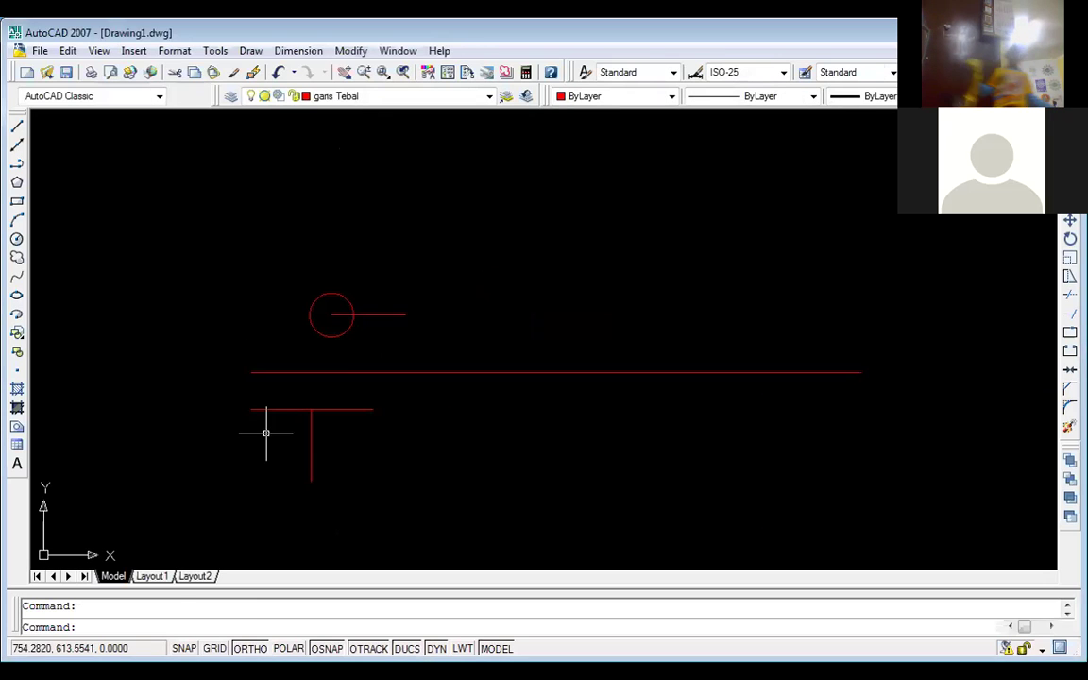
type("l")
key("Return")
left_click(111, 395)
left_click(132, 200)
key("Return")
key("Return")
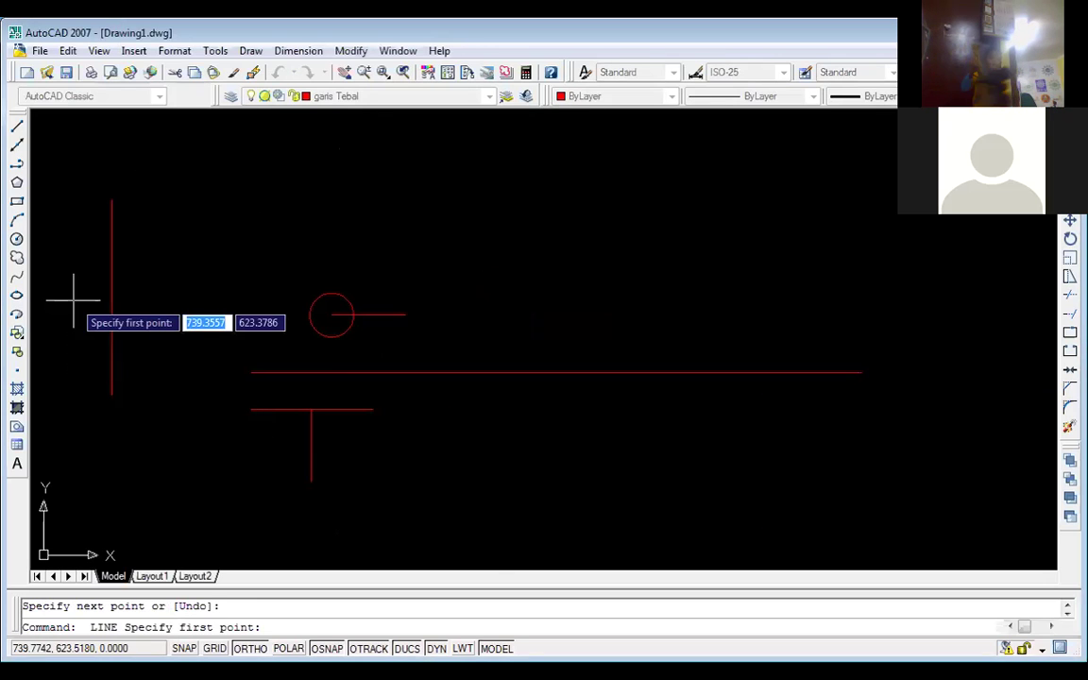
left_click(73, 300)
scroll(131, 293, "up", 3)
key("Return")
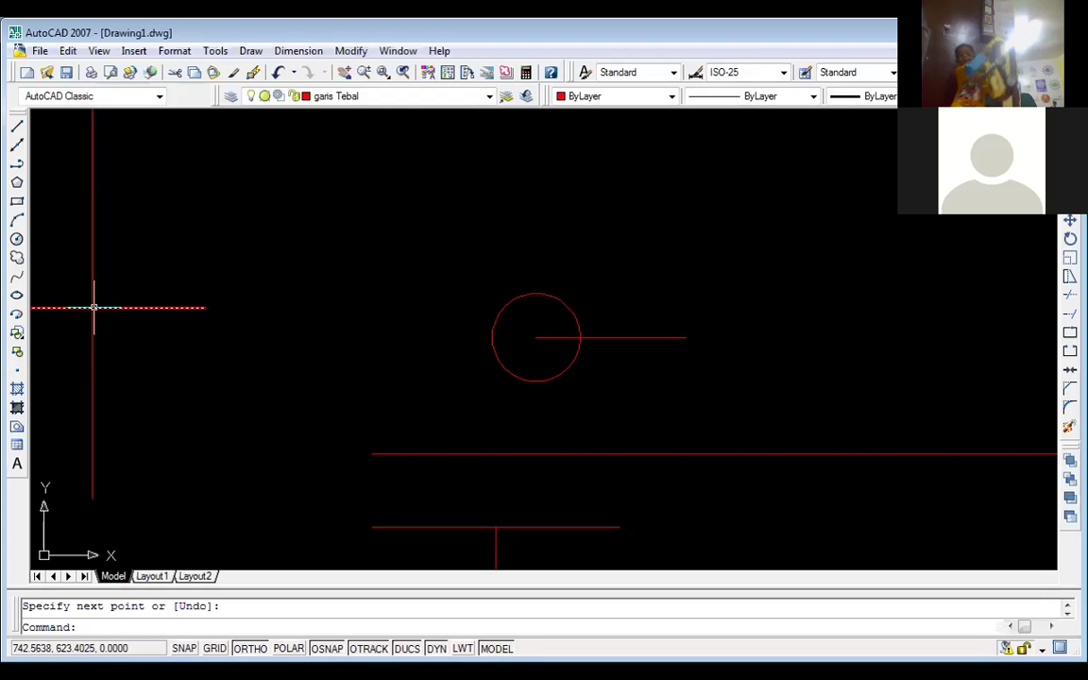
scroll(264, 491, "down", 4)
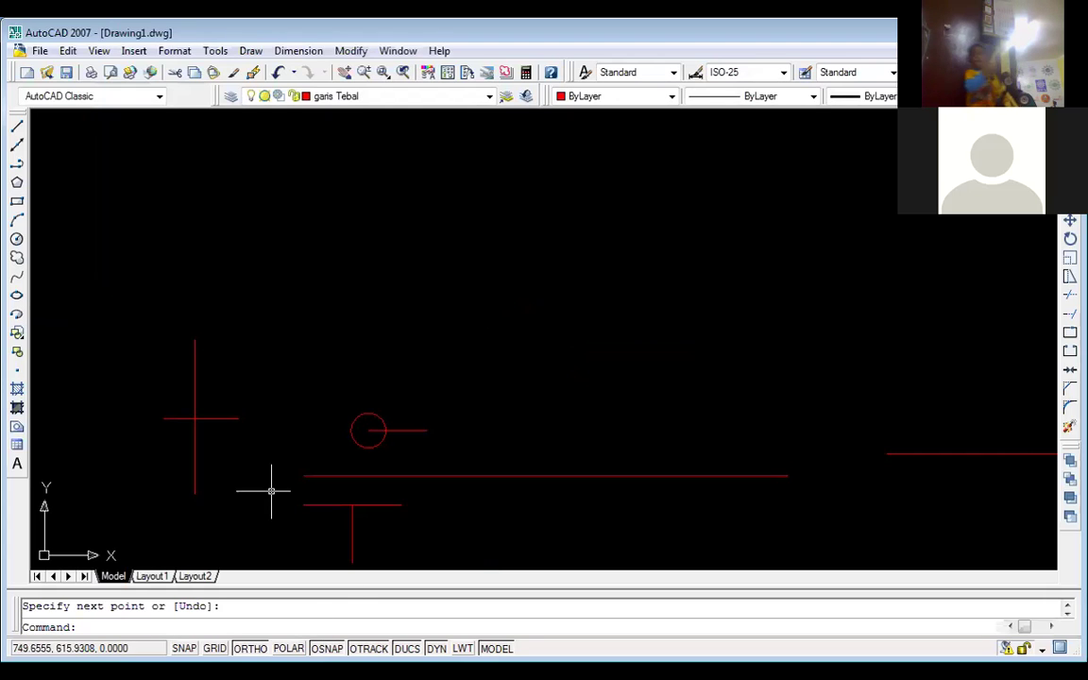
Step: With Ortho off, draw a diagonal line rising up-right from the cross's intersection
type("l")
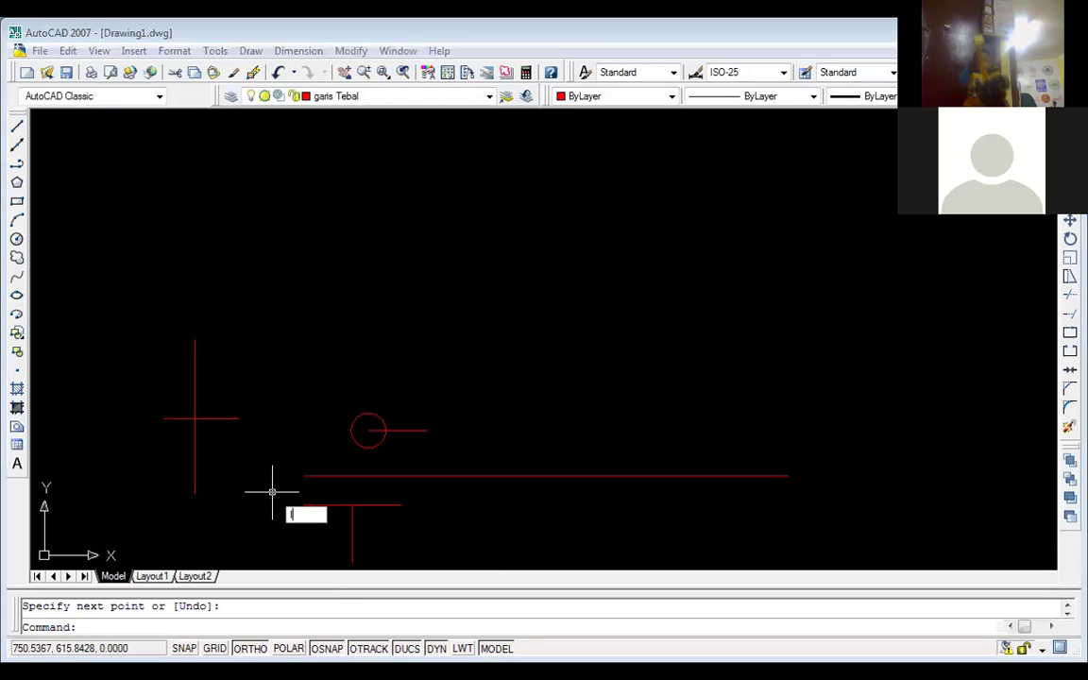
key("Return")
scroll(190, 420, "up", 6)
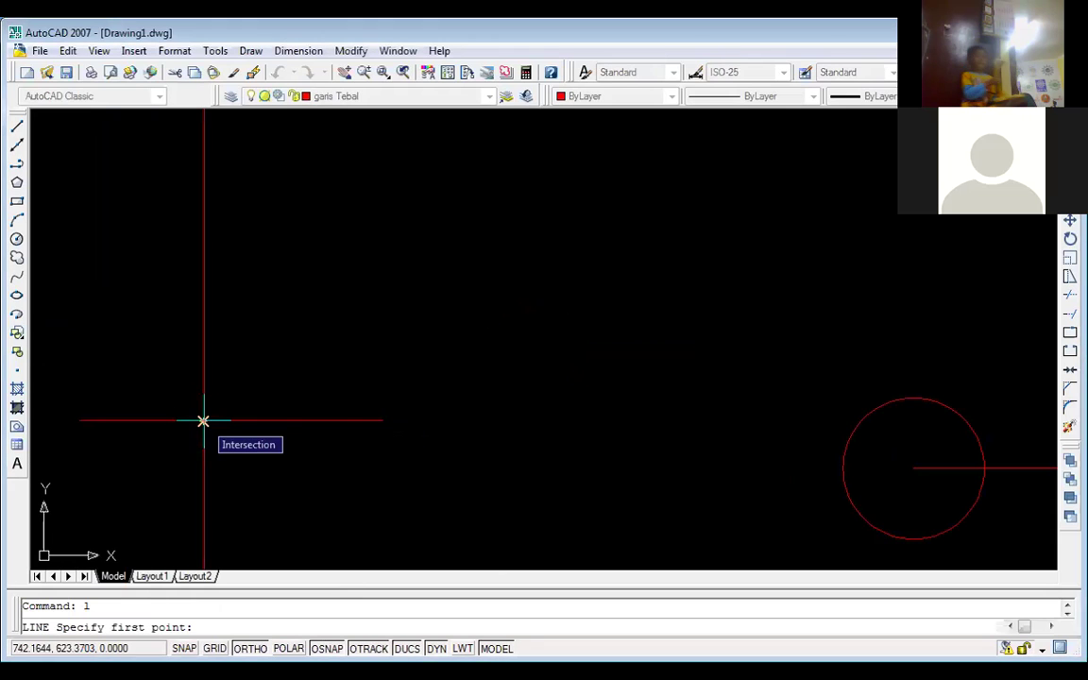
left_click(203, 421)
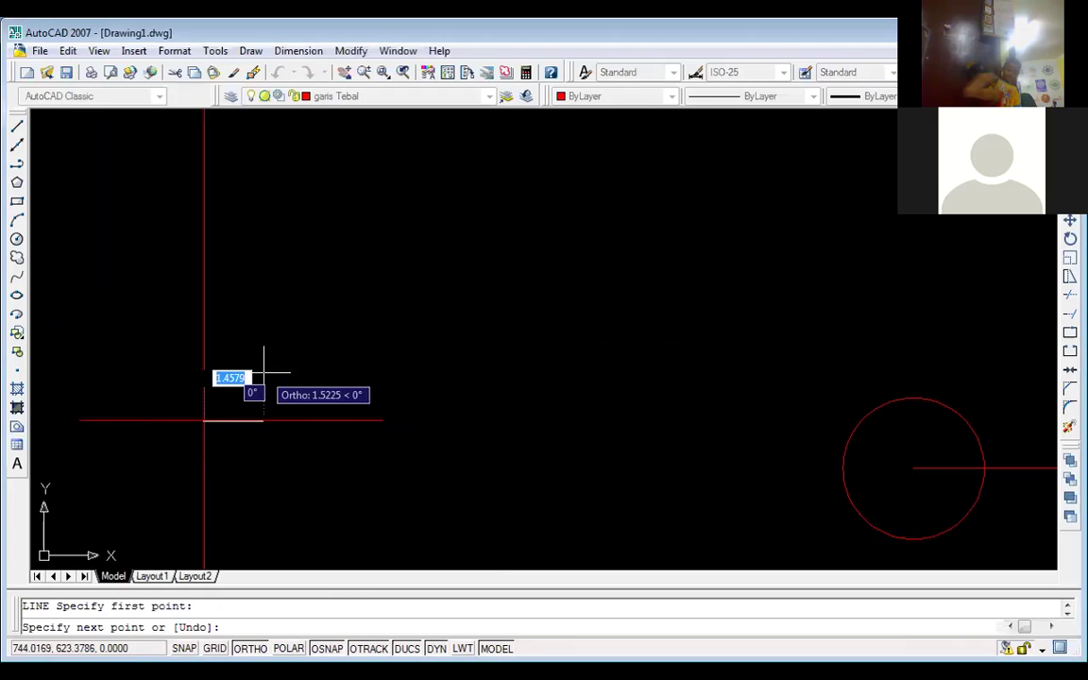
key("F8")
left_click(551, 133)
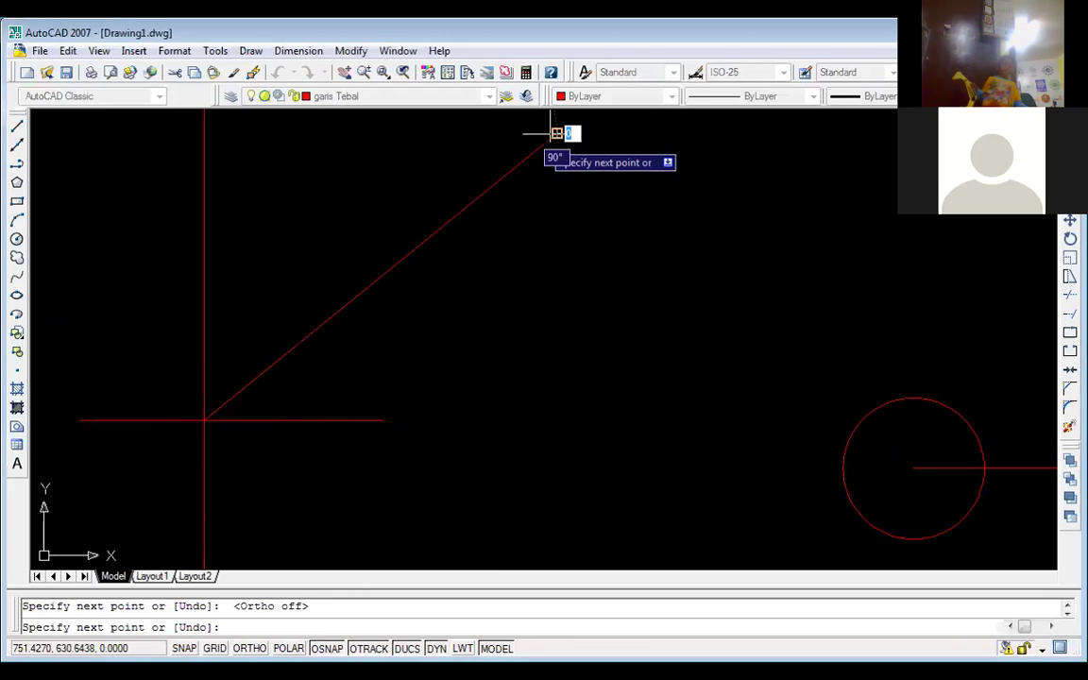
key("Escape")
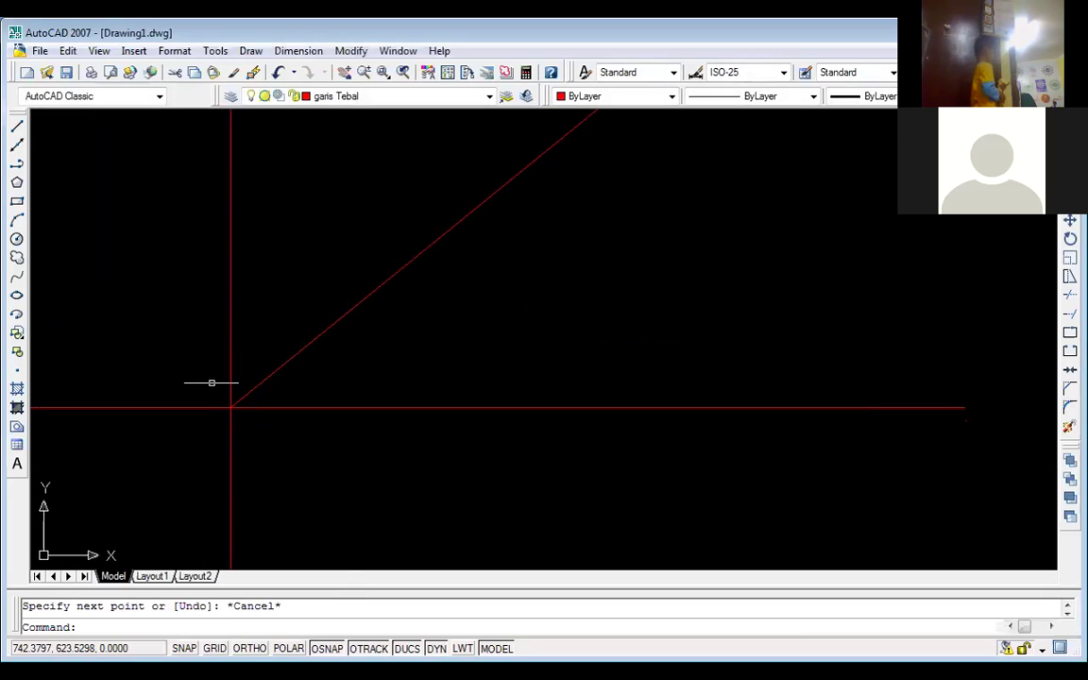
scroll(230, 388, "down", 5)
right_click(330, 646)
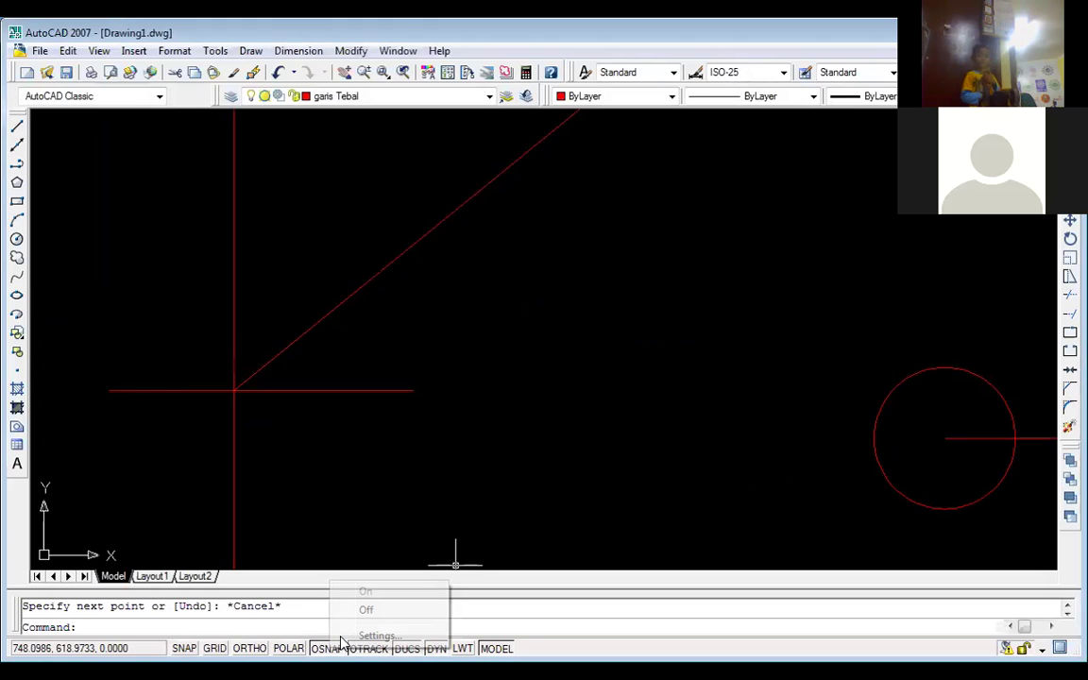
left_click(368, 635)
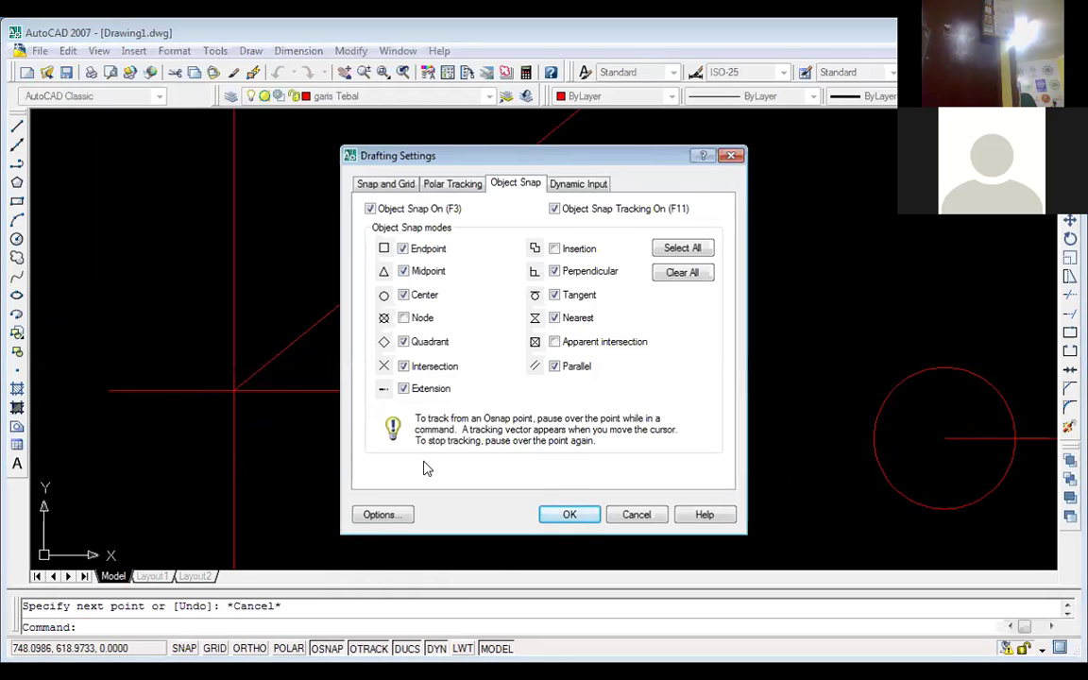
left_click(571, 514)
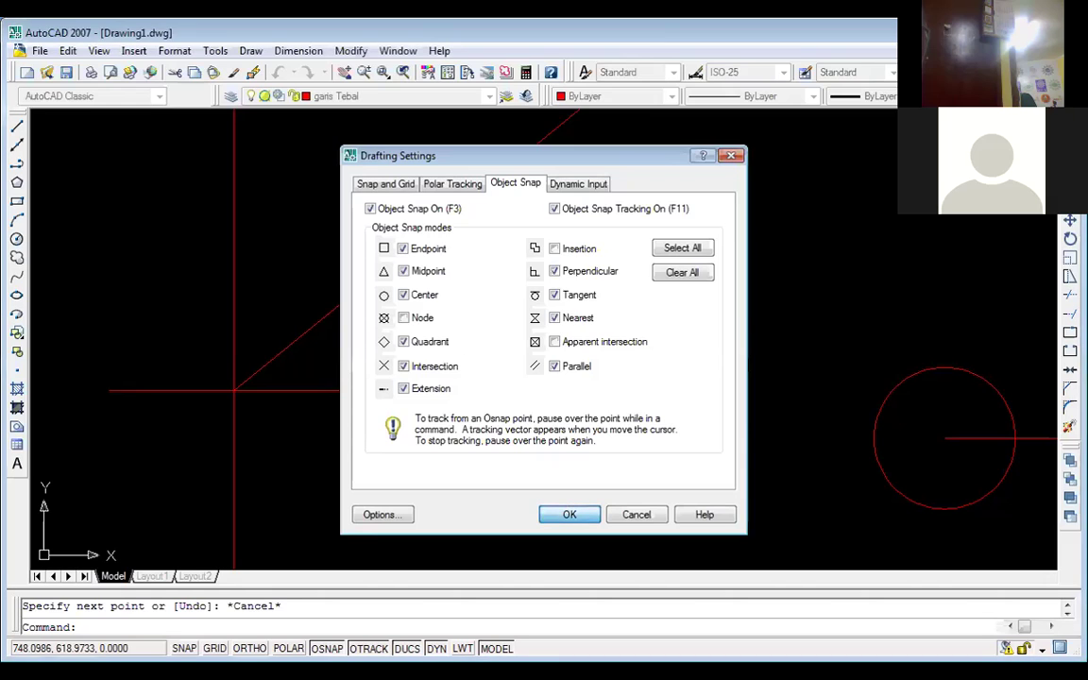
scroll(225, 469, "down", 3)
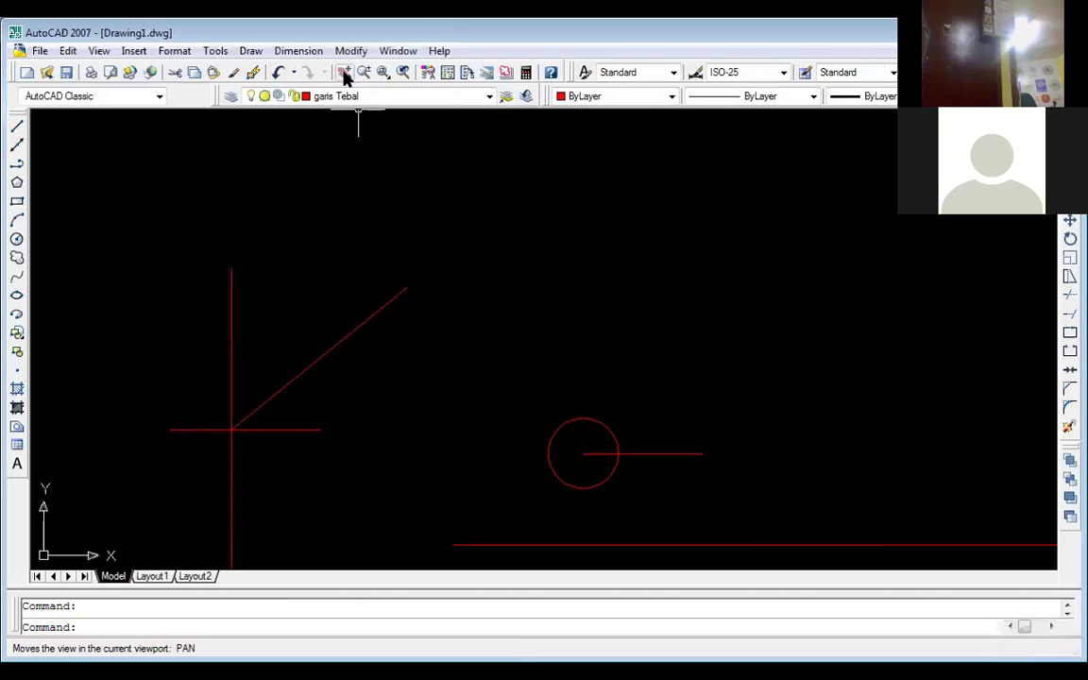
Step: Pan the drawing up and to the left and zoom in and out to inspect it
left_click(346, 75)
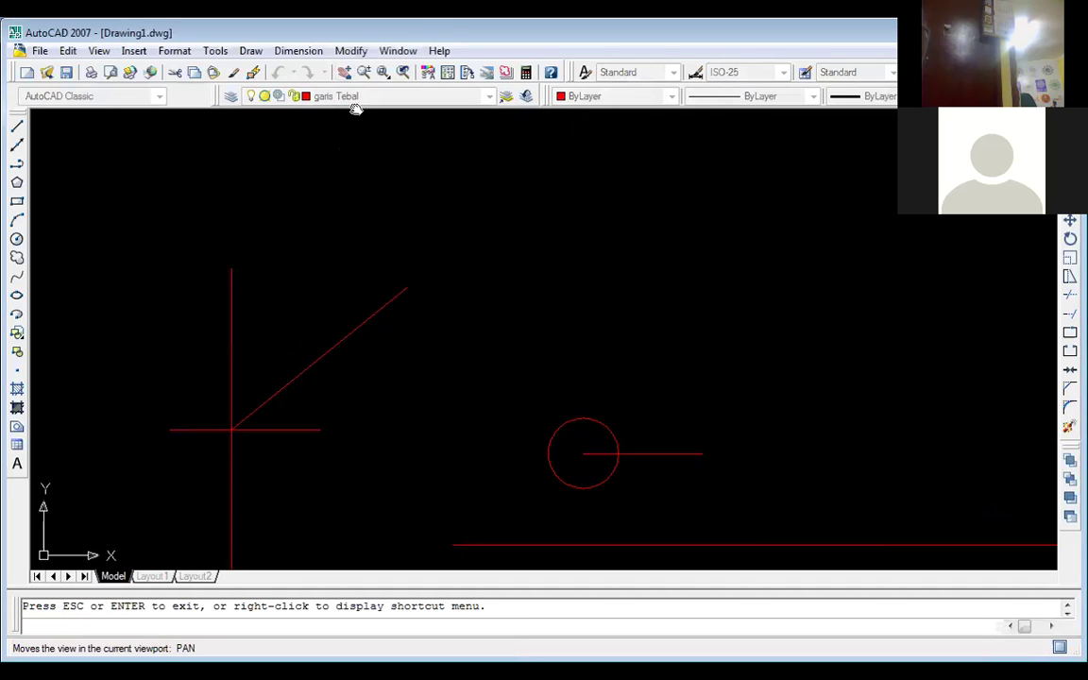
left_click_drag(452, 367, 369, 213)
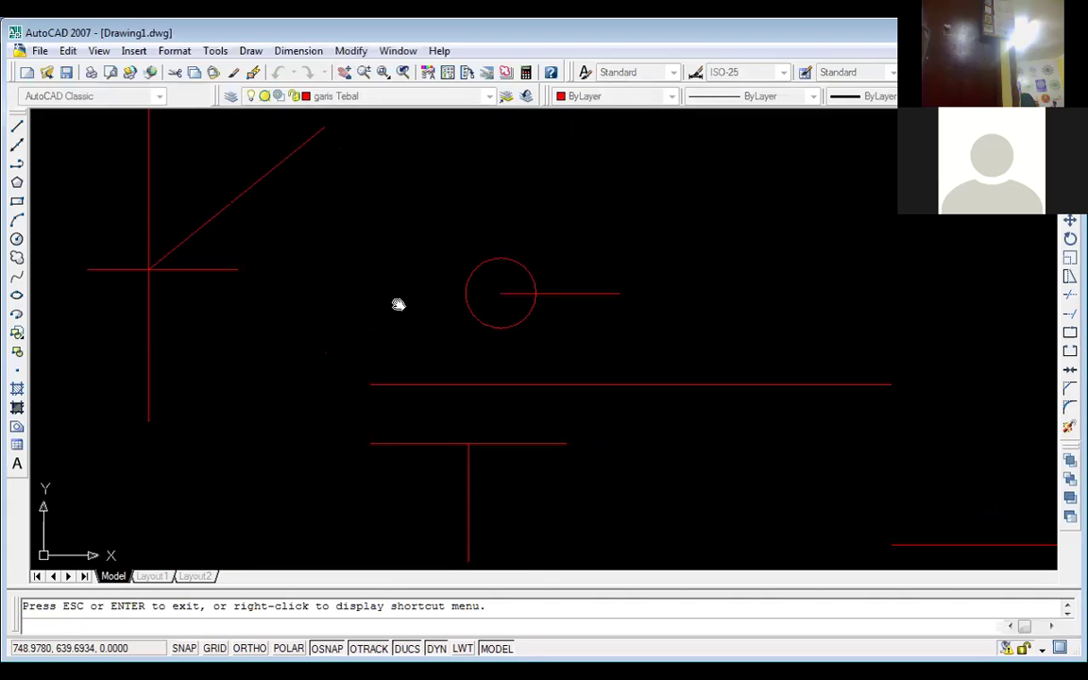
scroll(398, 304, "up", 3)
scroll(397, 302, "down", 5)
scroll(397, 302, "up", 1)
scroll(397, 300, "up", 2)
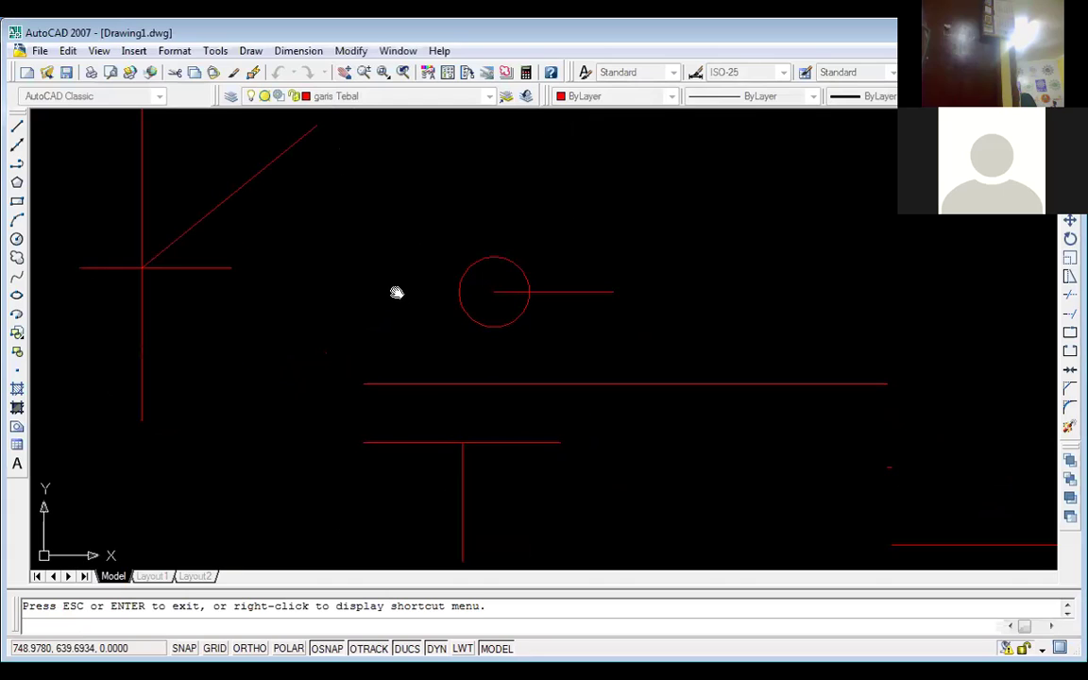
scroll(396, 293, "down", 2)
scroll(397, 291, "down", 2)
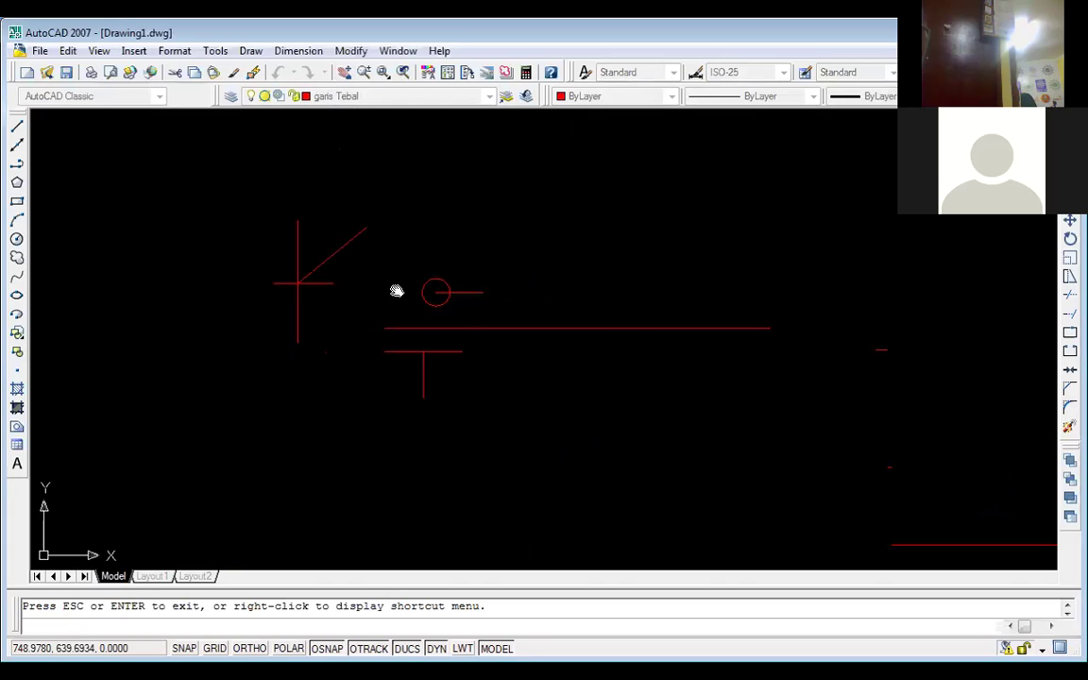
scroll(397, 271, "down", 1)
scroll(394, 265, "up", 2)
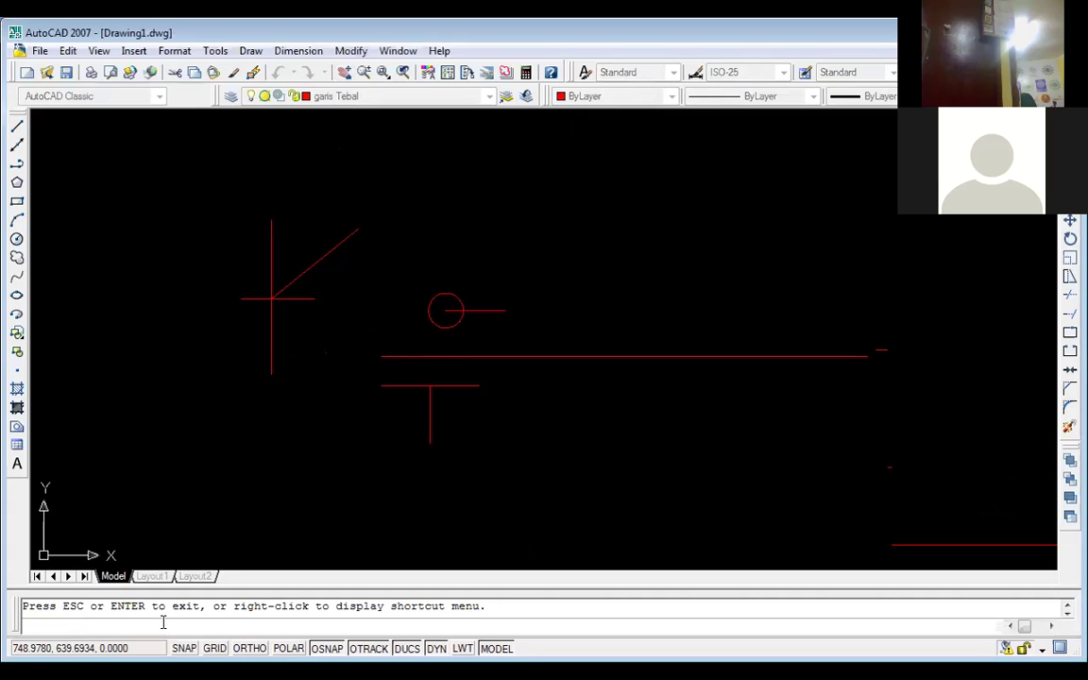
key("Escape")
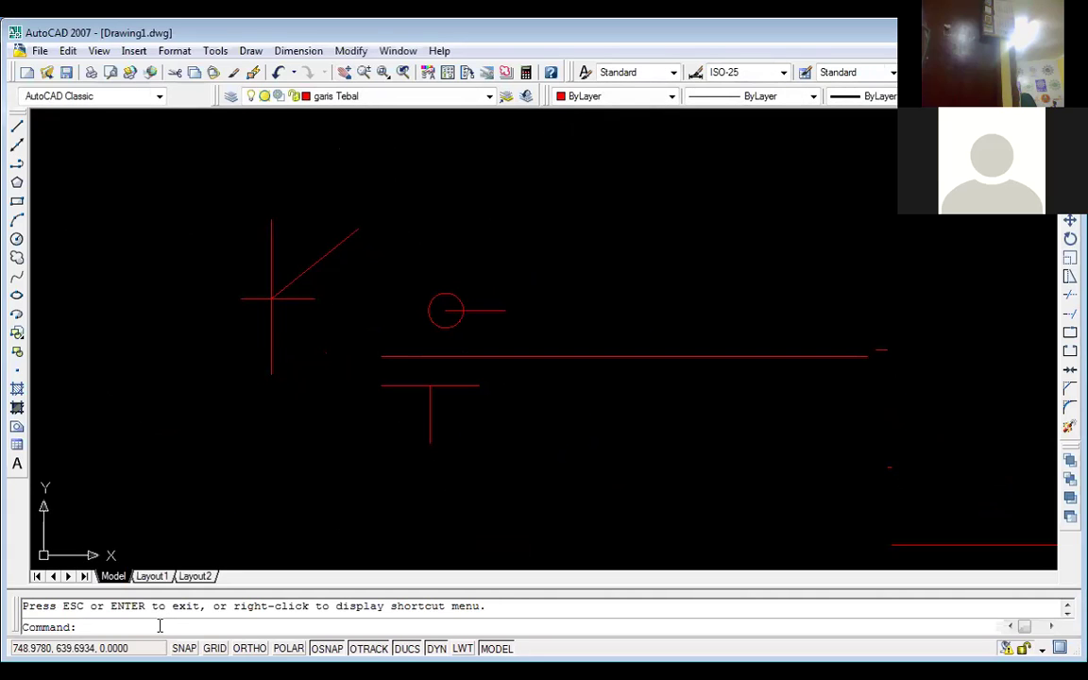
Step: Zoom all to show the whole drawing and MACAM ETIKET title block, then zoom back to the red symbols
type("z")
key("Return")
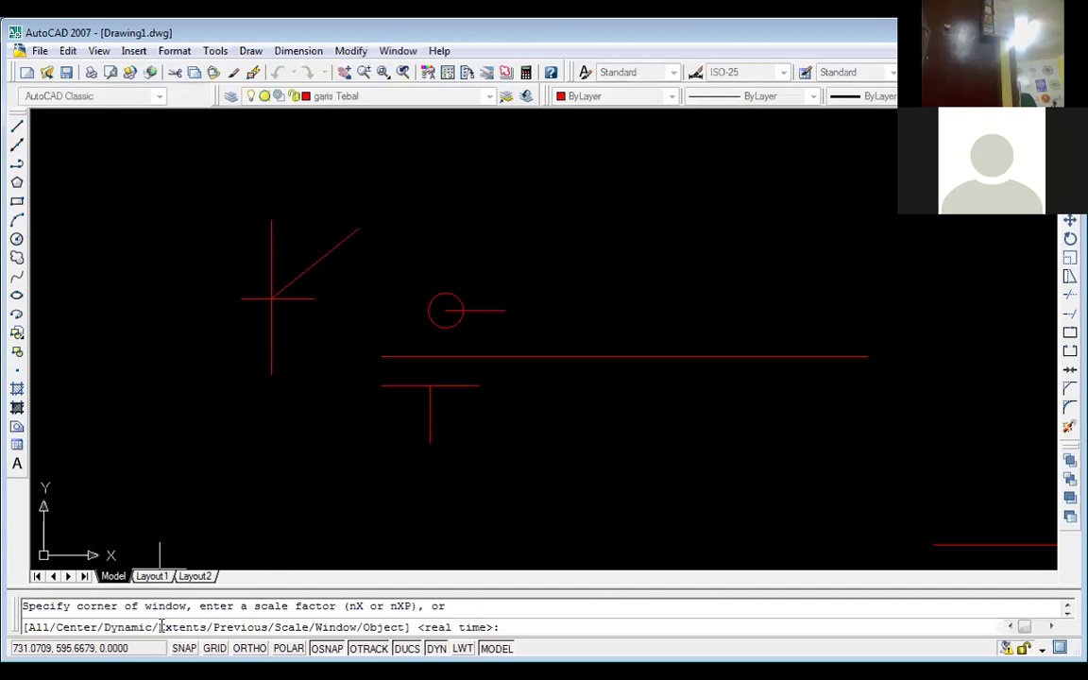
type("a")
key("Return")
scroll(758, 200, "up", 5)
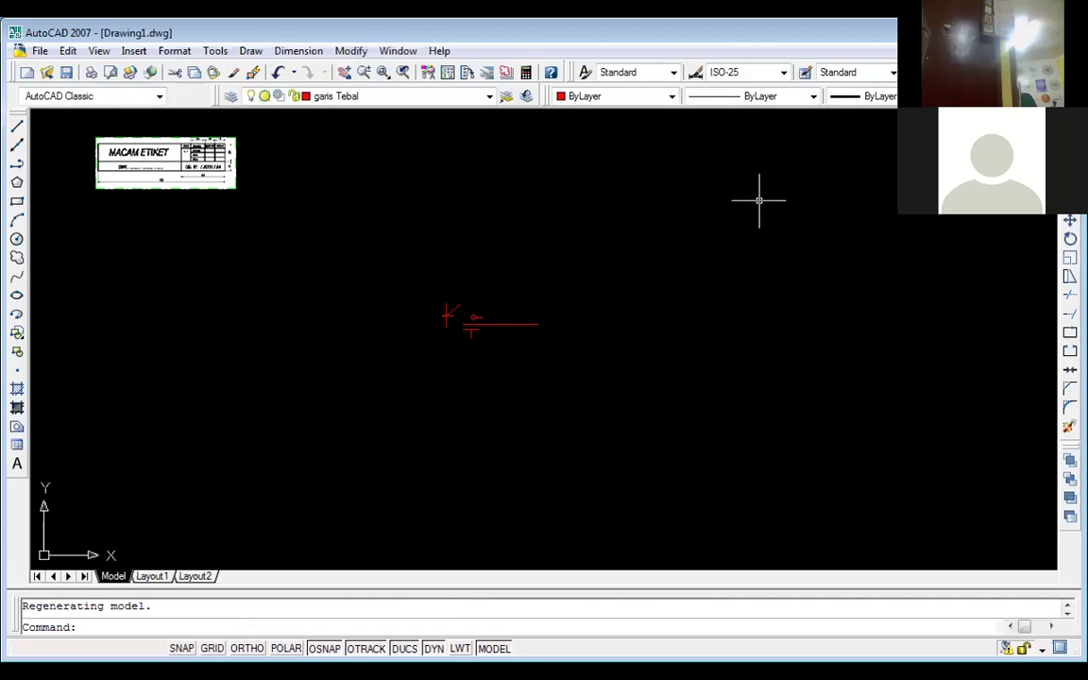
scroll(515, 286, "up", 6)
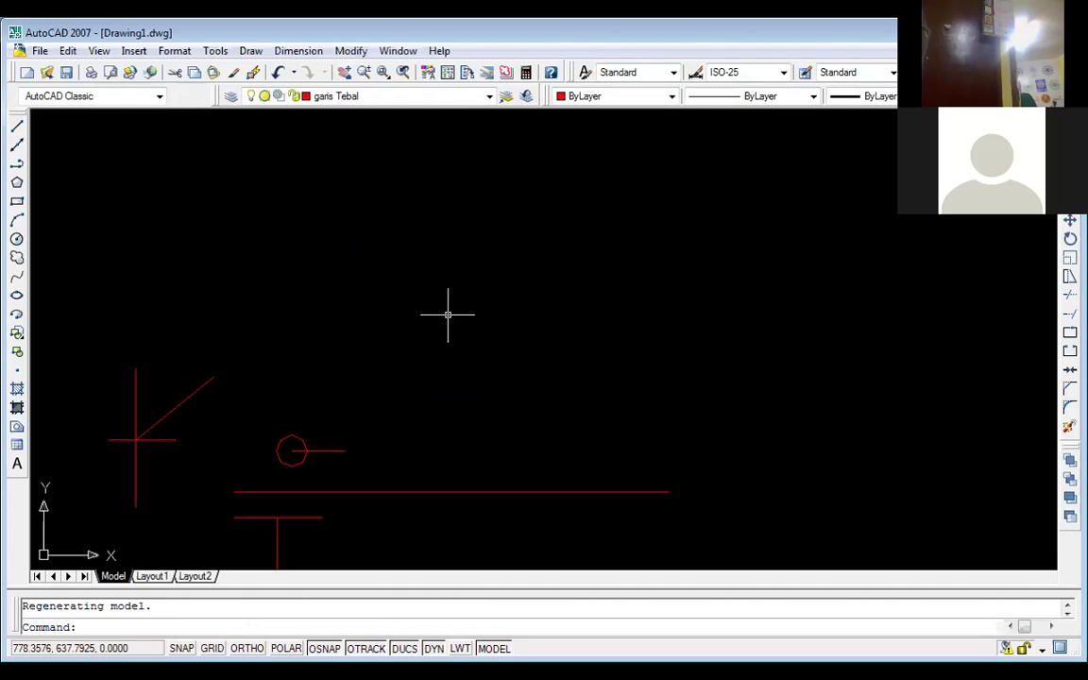
scroll(379, 275, "down", 3)
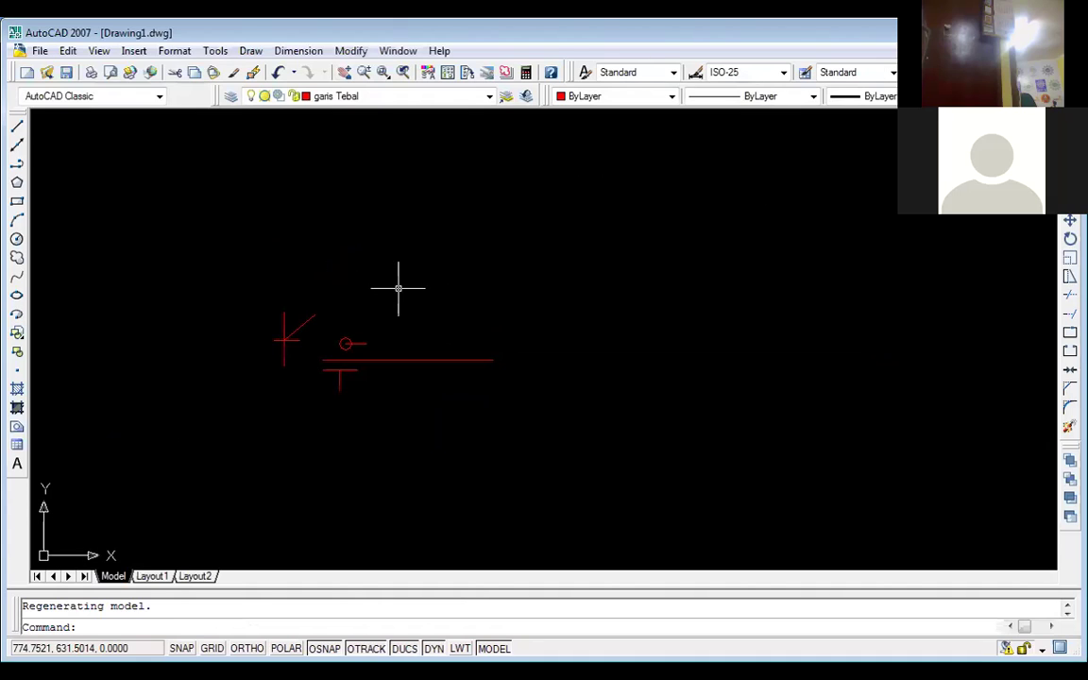
Step: Keeping layer garis Tebal, erase all eight red symbols with a crossing window and begin a new line
left_click(362, 97)
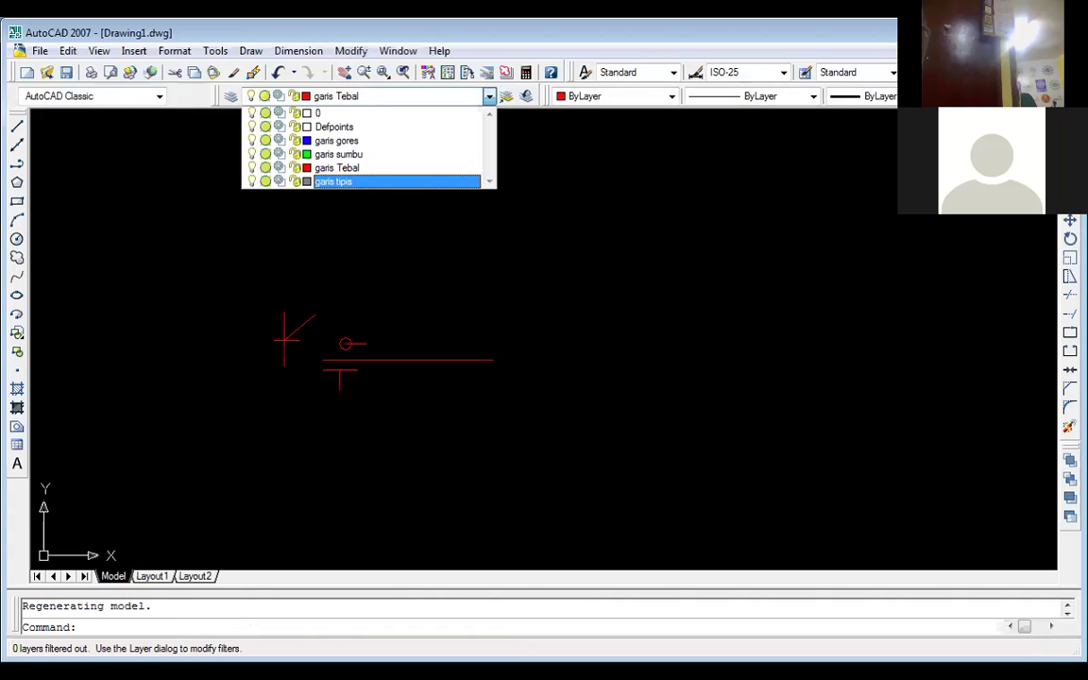
left_click(504, 291)
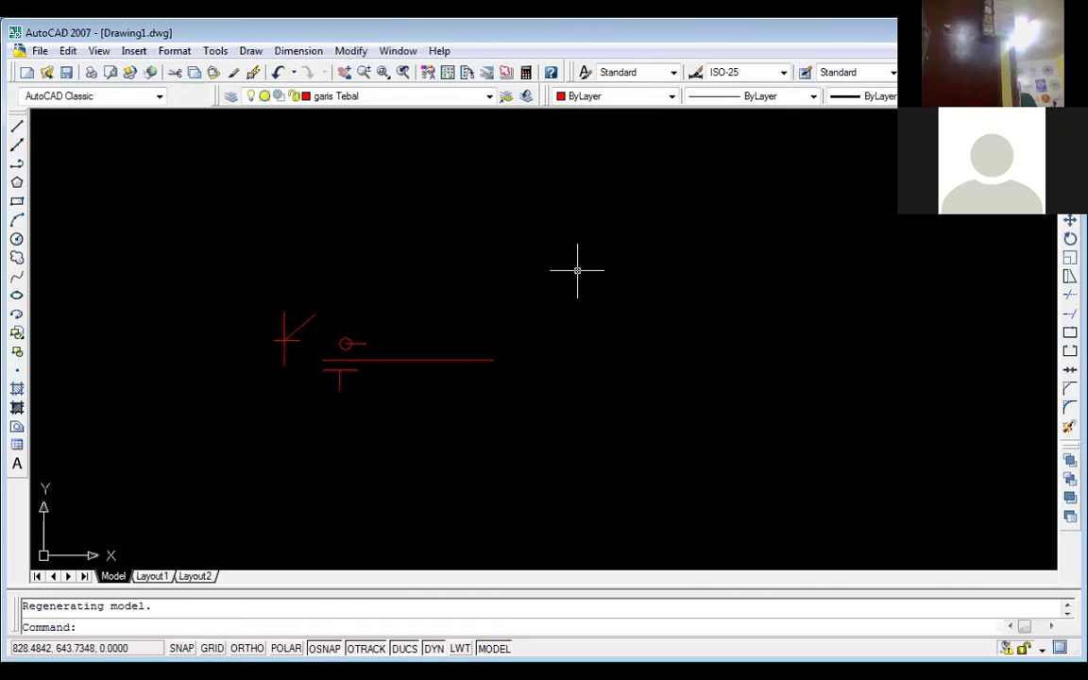
left_click(523, 267)
left_click(231, 402)
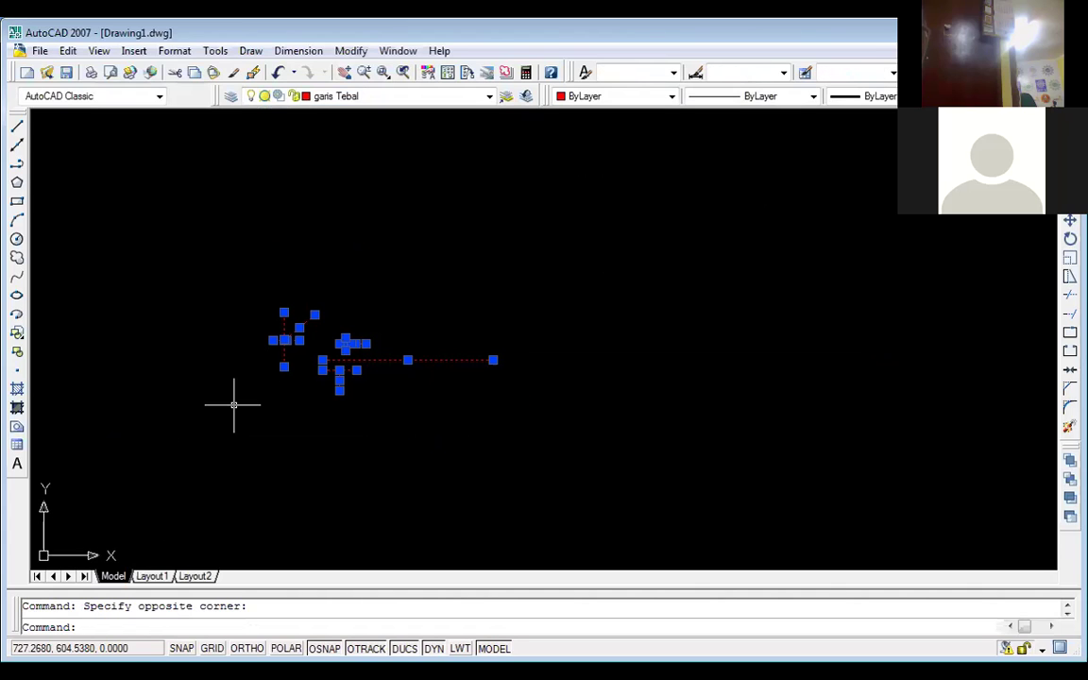
type("e")
key("Return")
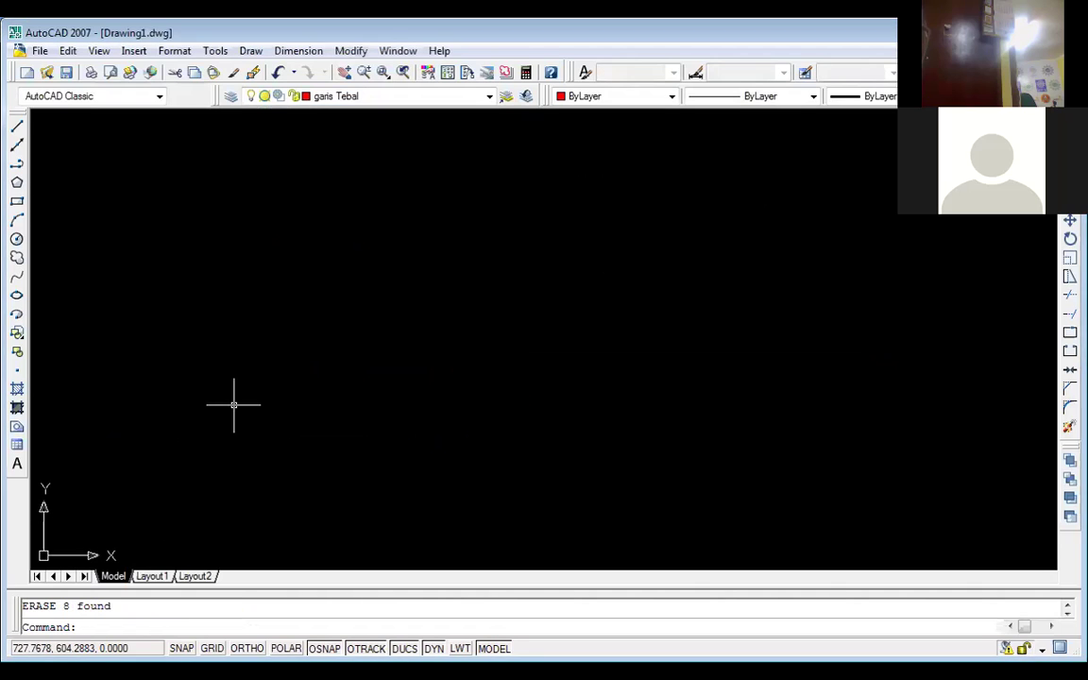
type("l")
key("Return")
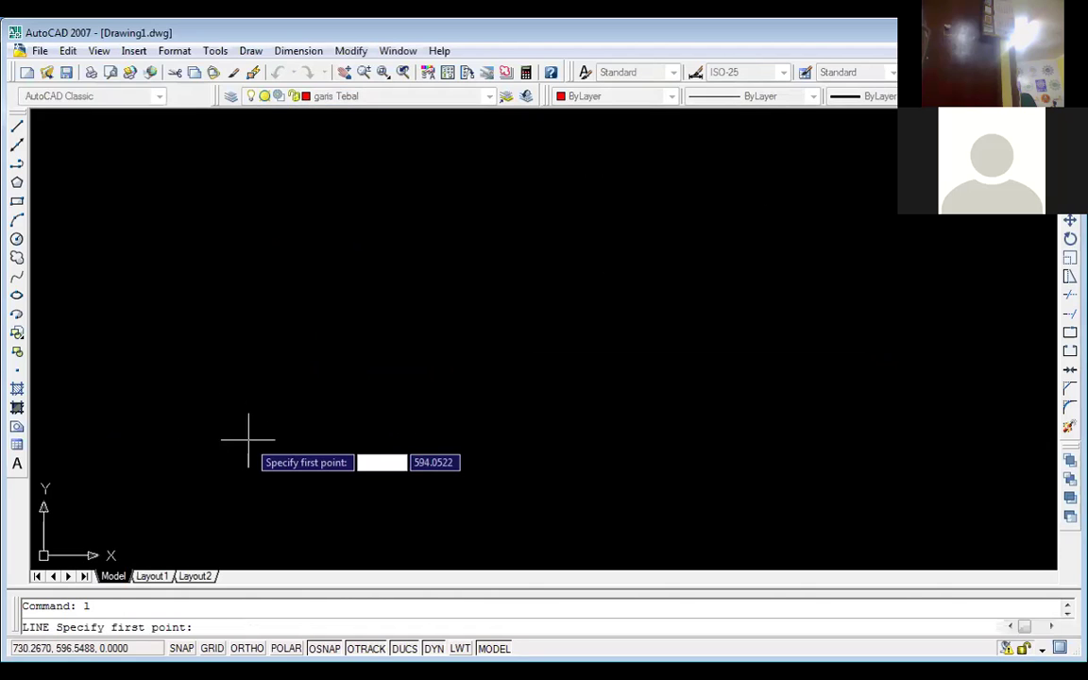
left_click(248, 441)
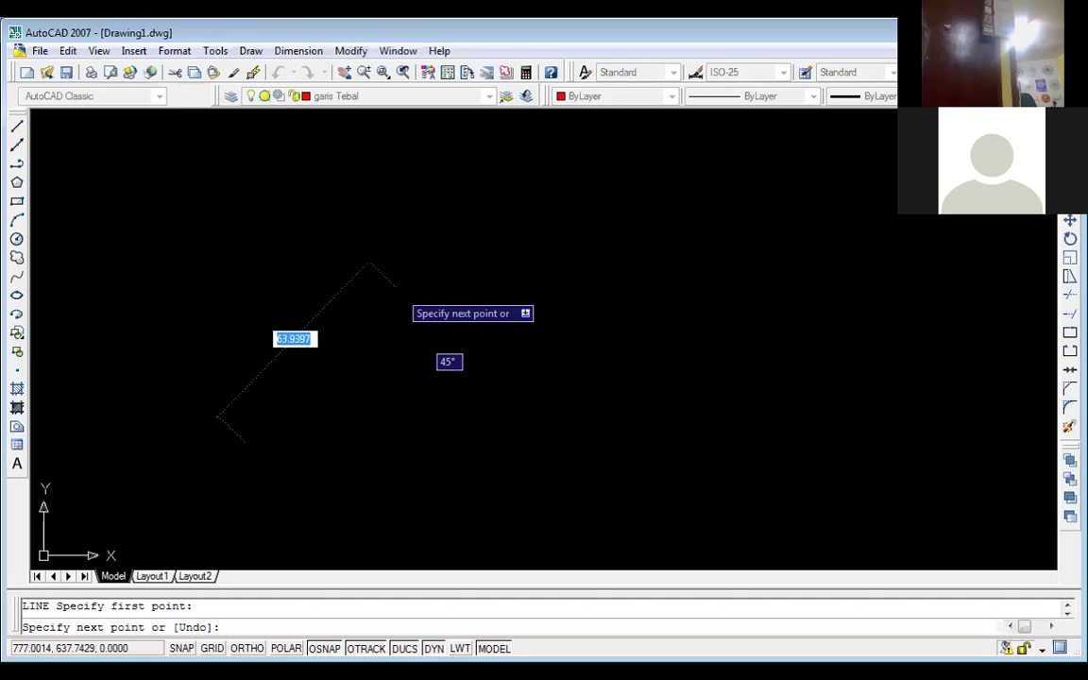
key("F8")
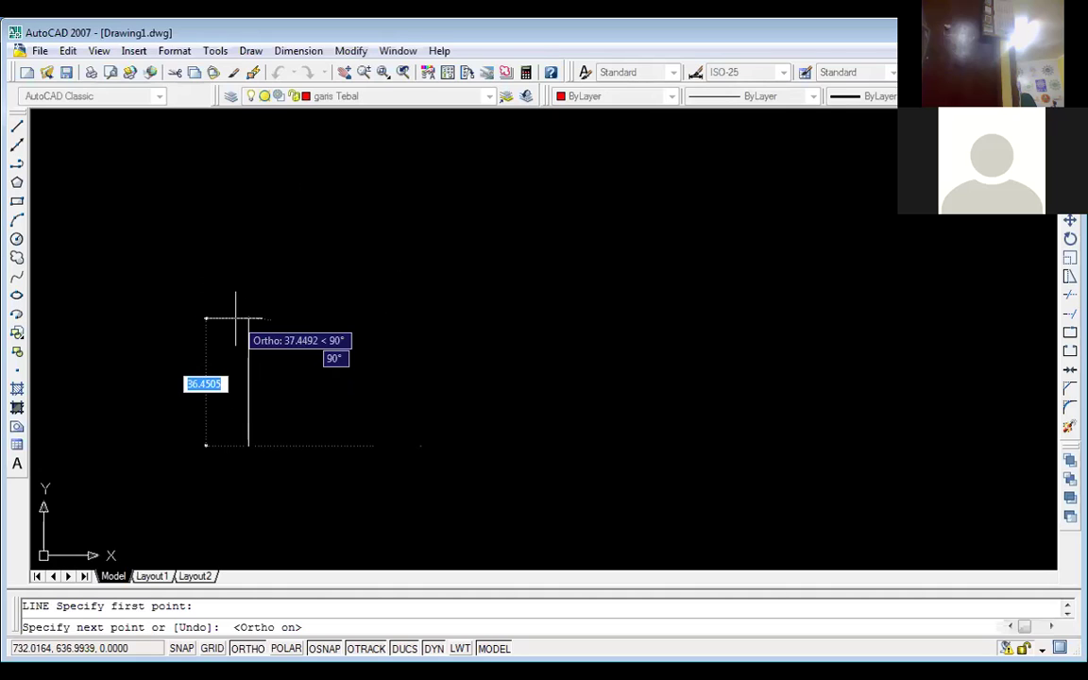
type("4")
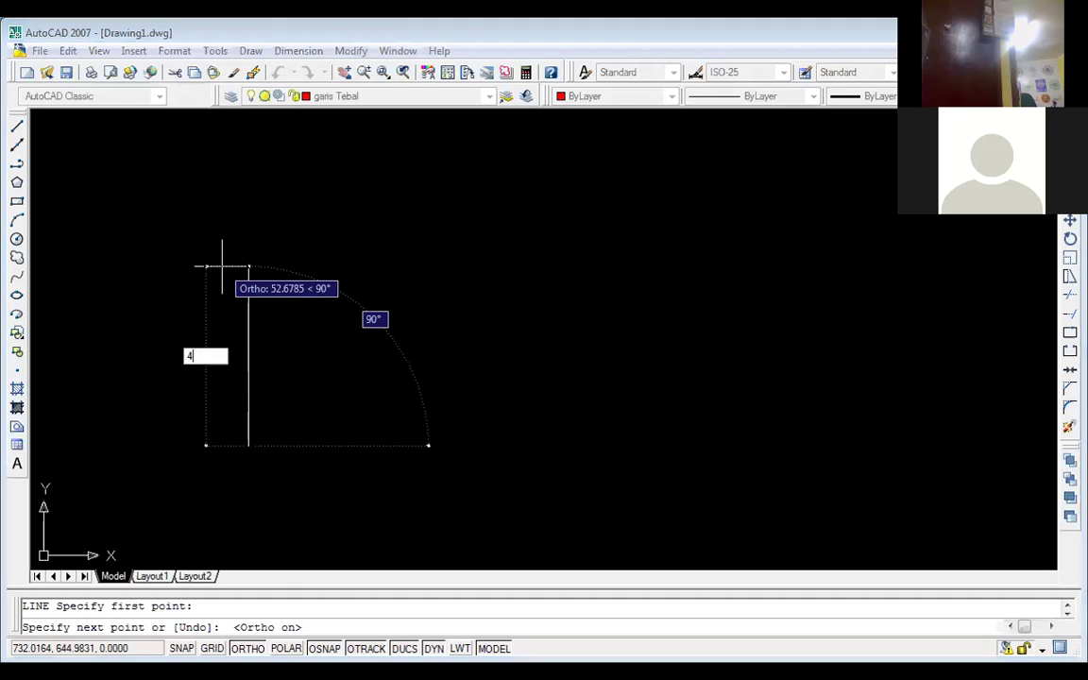
key("Escape")
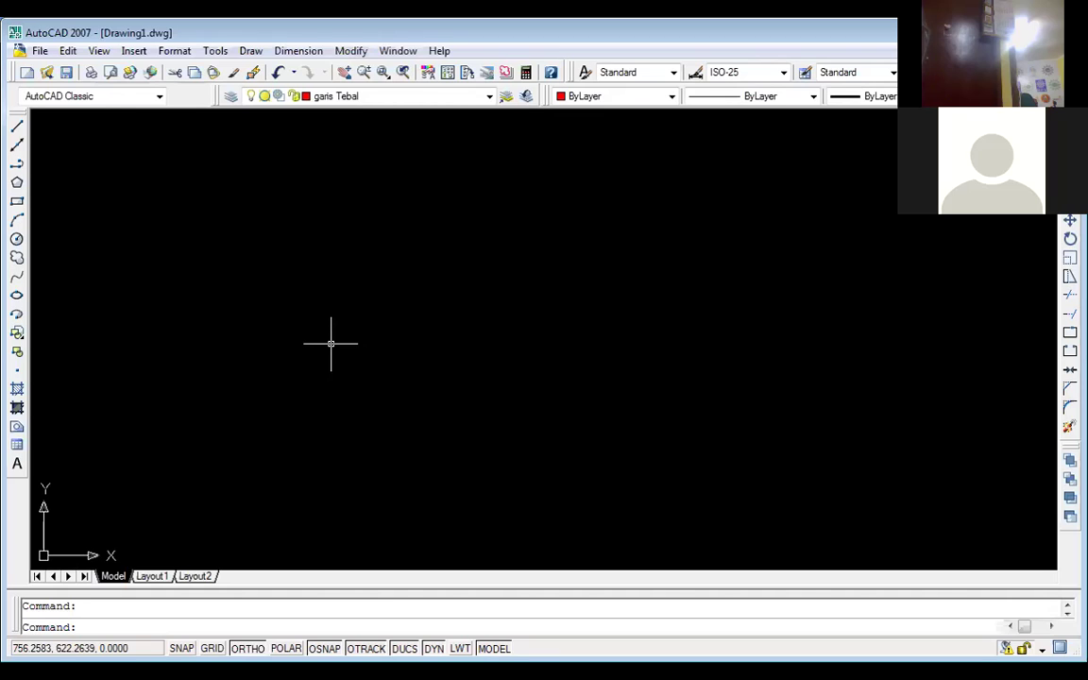
type("l")
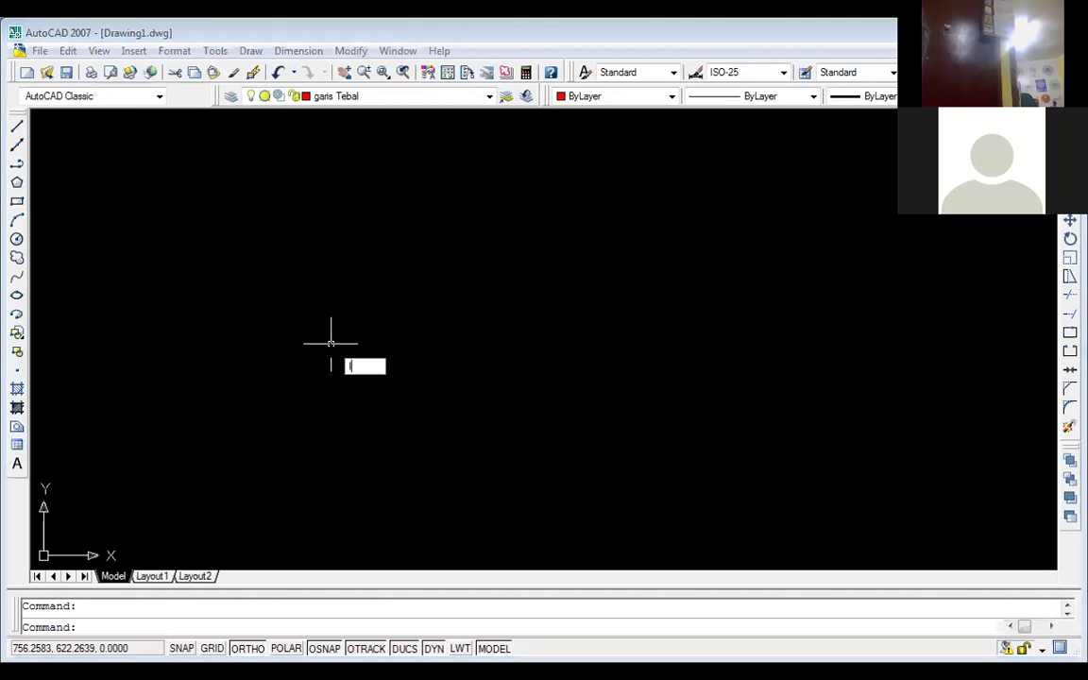
Step: Draw the frame's four sides with LINE at lengths 210, 297, 210 and 297
key("Return")
left_click(305, 477)
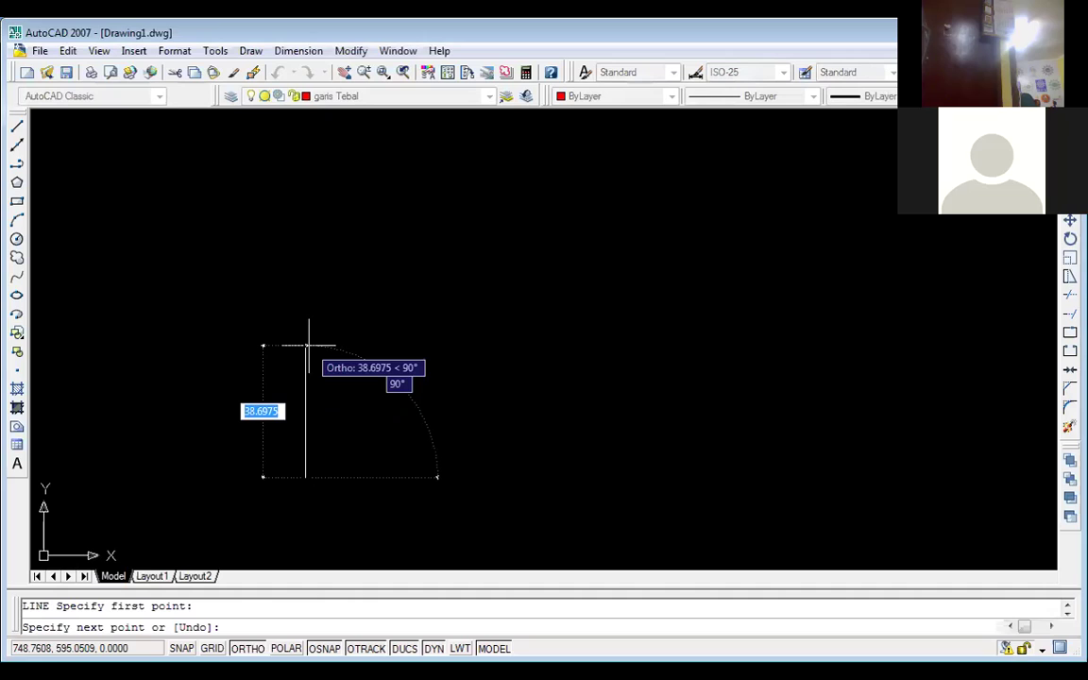
type("210")
key("Return")
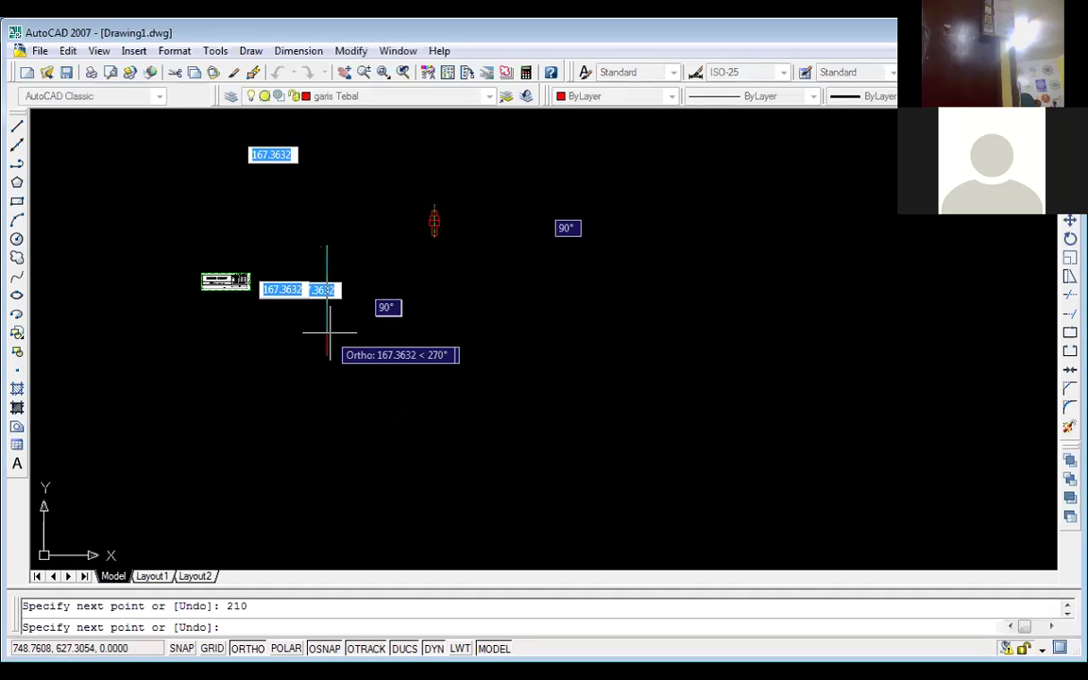
scroll(343, 280, "up", 3)
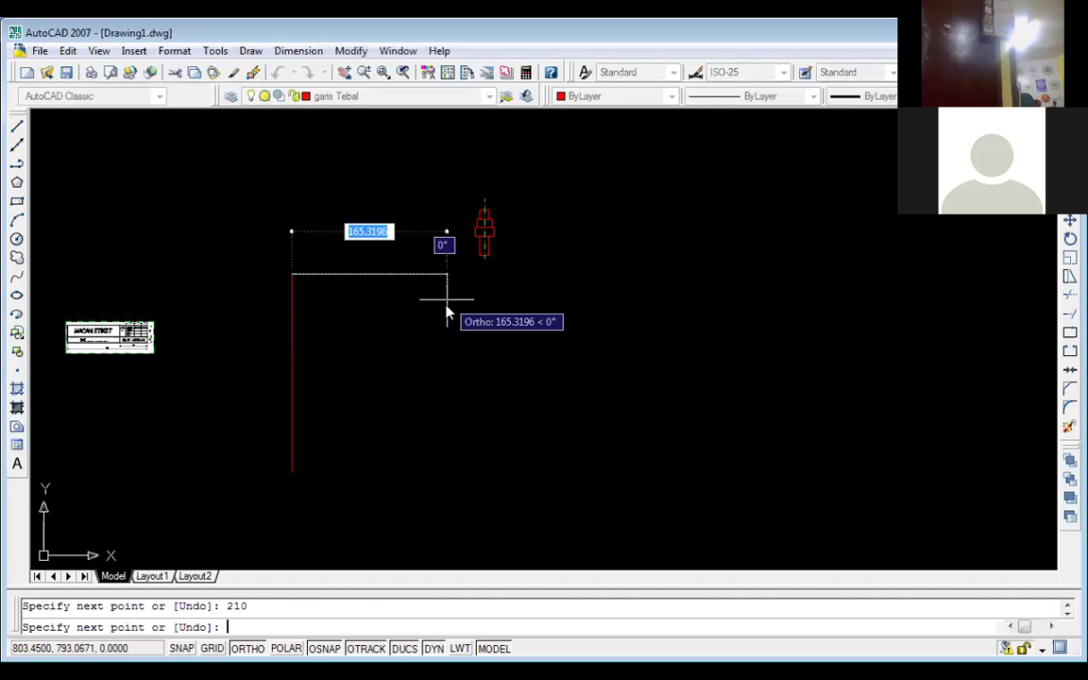
type("297")
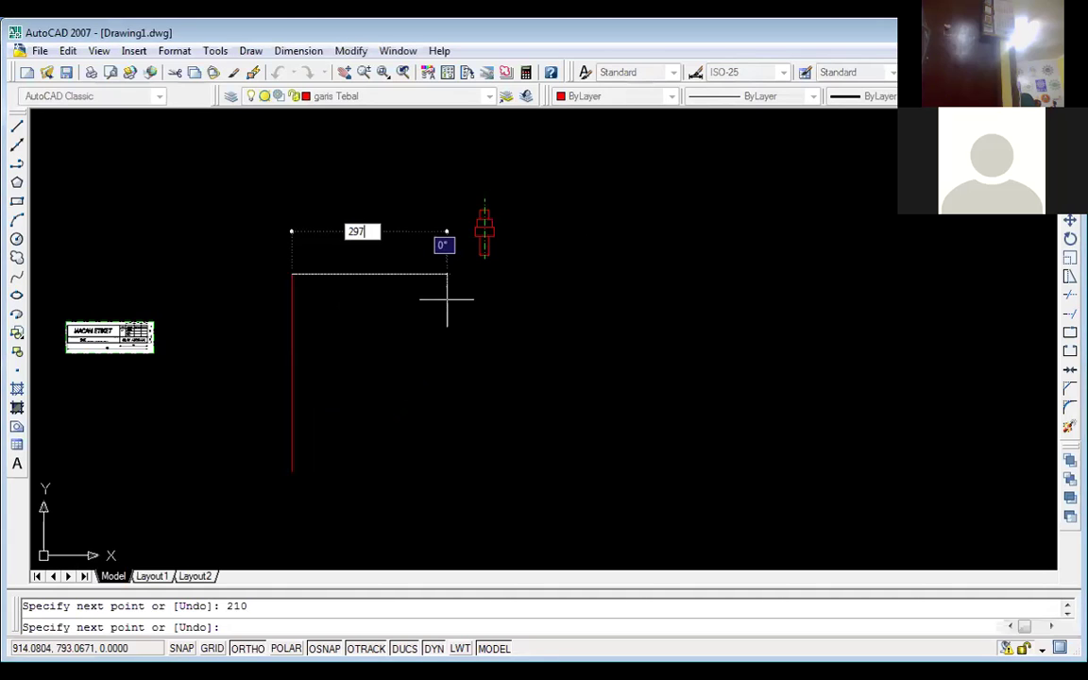
key("Return")
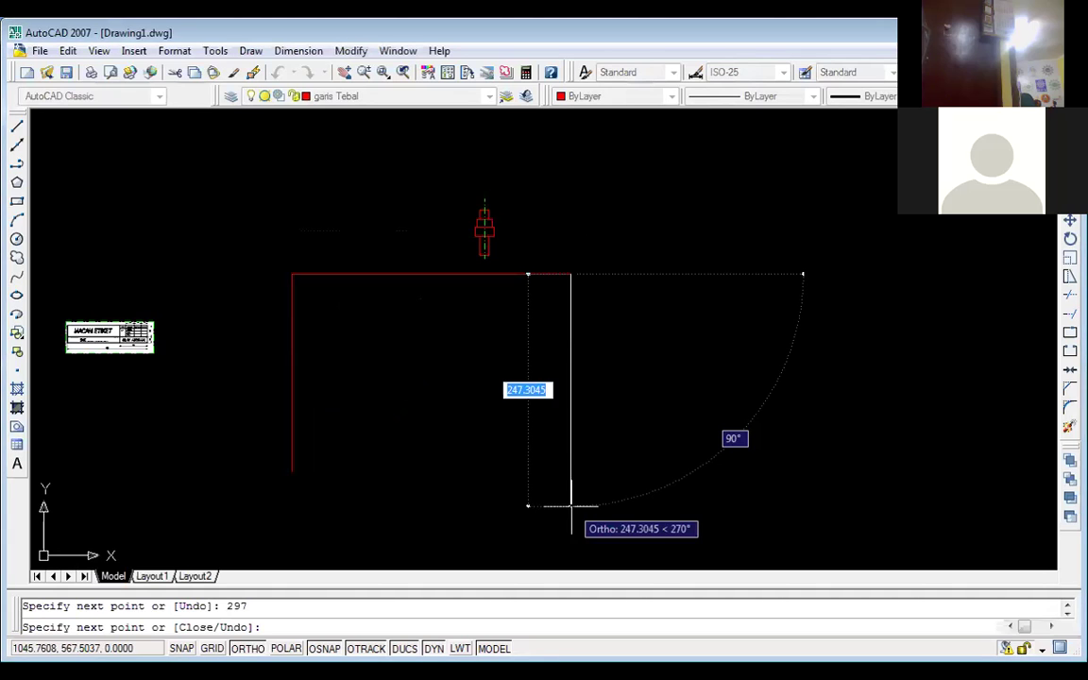
type("210")
key("Return")
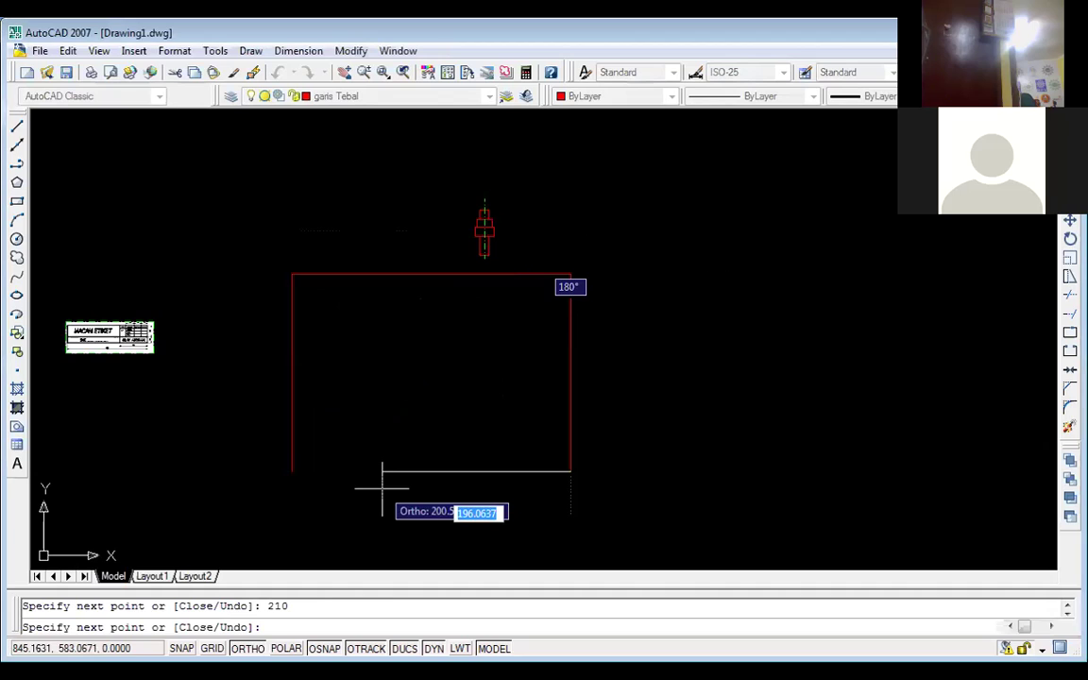
type("297")
key("Return")
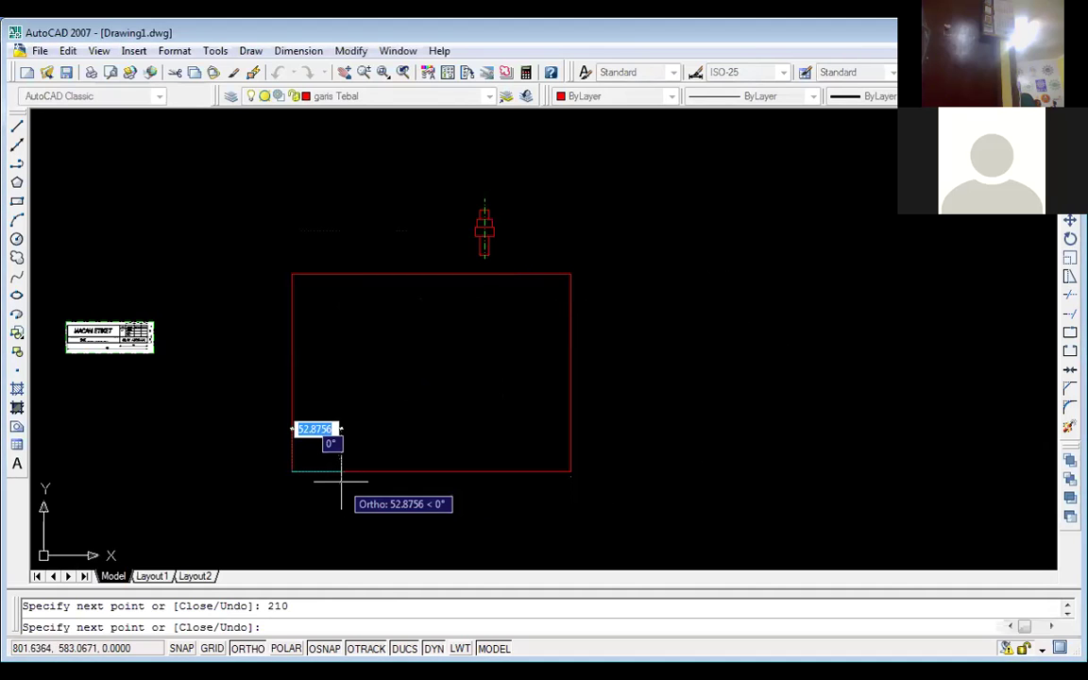
key("Escape")
Step: Replace the frame's bottom edge with a new line joining the bottom-left and bottom-right corners
left_click(425, 485)
left_click(390, 435)
type("e")
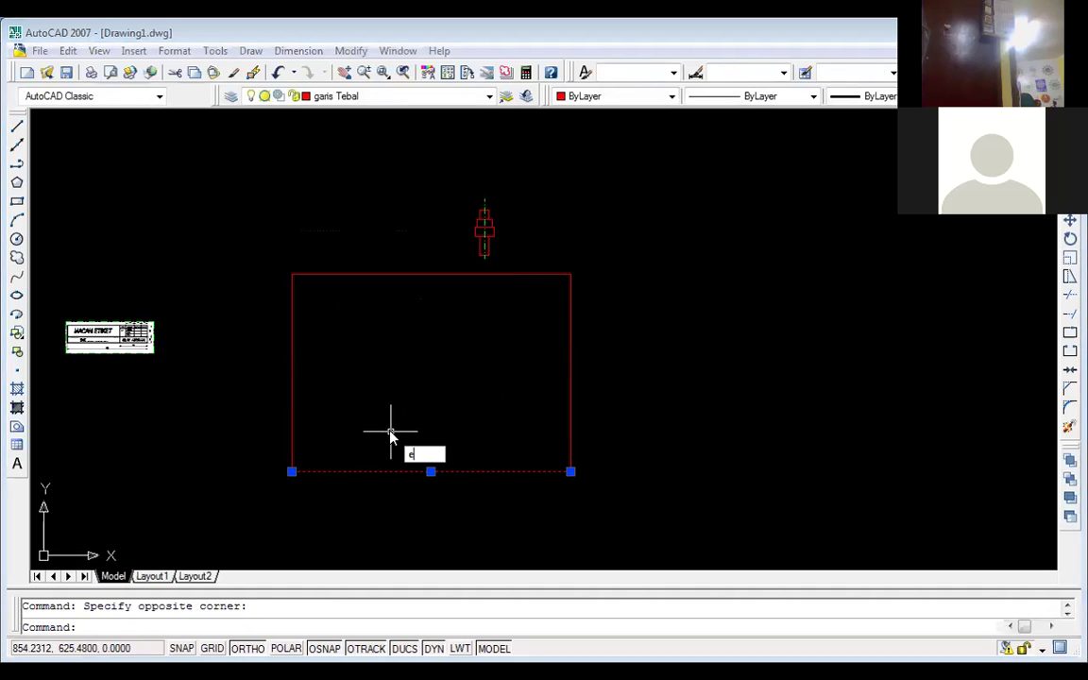
key("Return")
type("l")
key("Return")
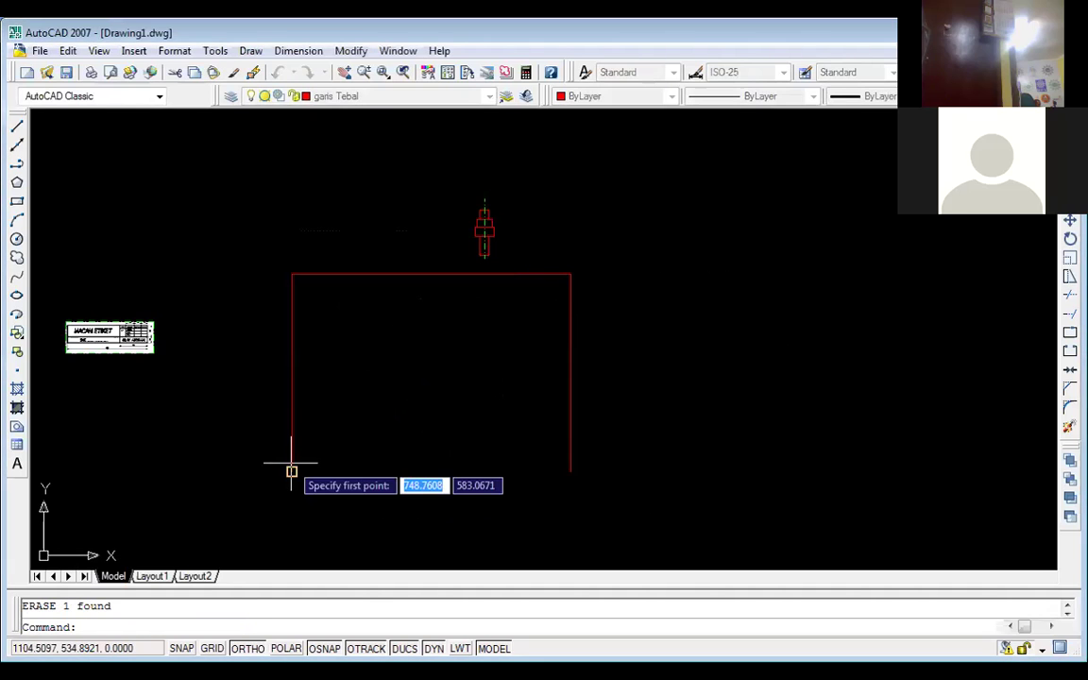
left_click(292, 469)
left_click(571, 470)
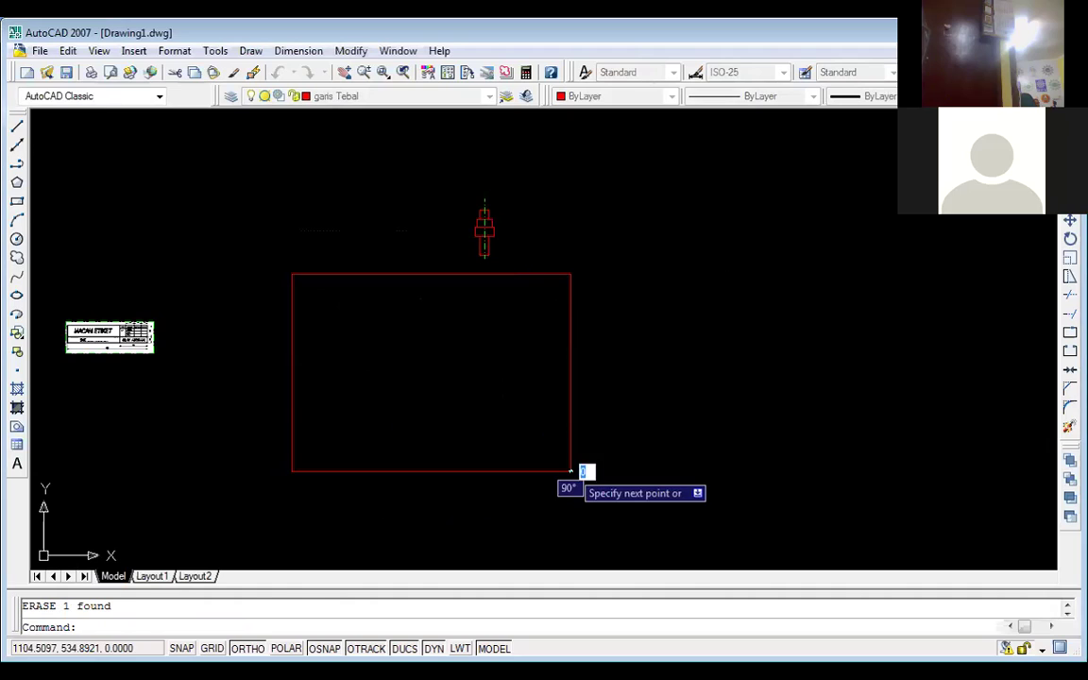
key("Return")
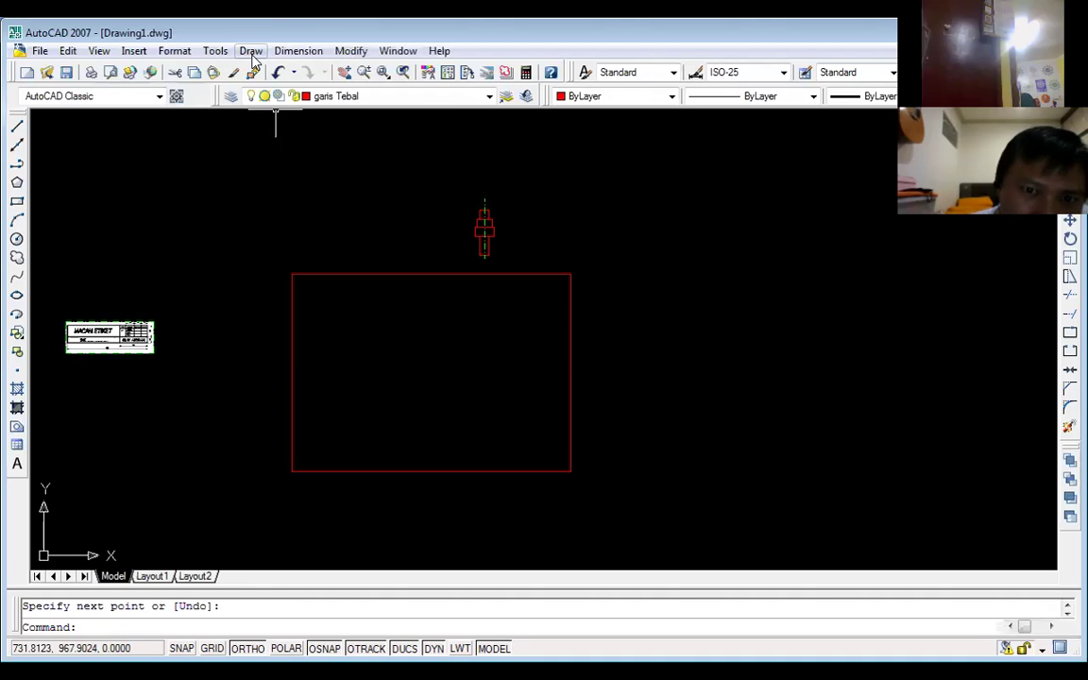
Step: Get the LINE command running and waiting for its first point, leaving the frame unchanged
left_click(252, 53)
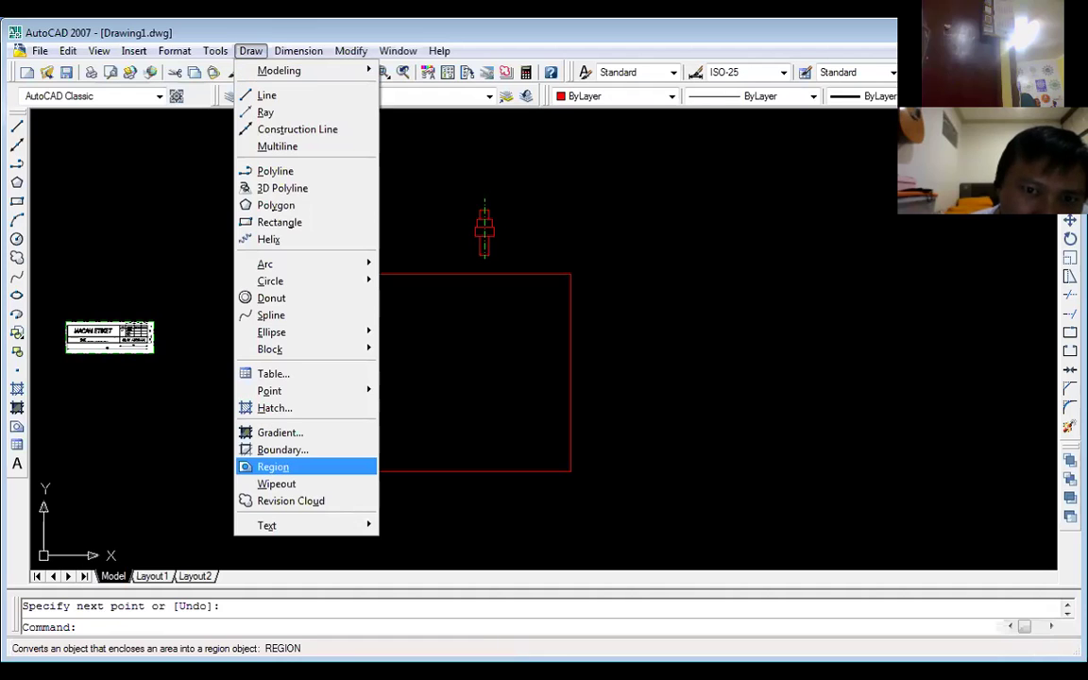
left_click(93, 623)
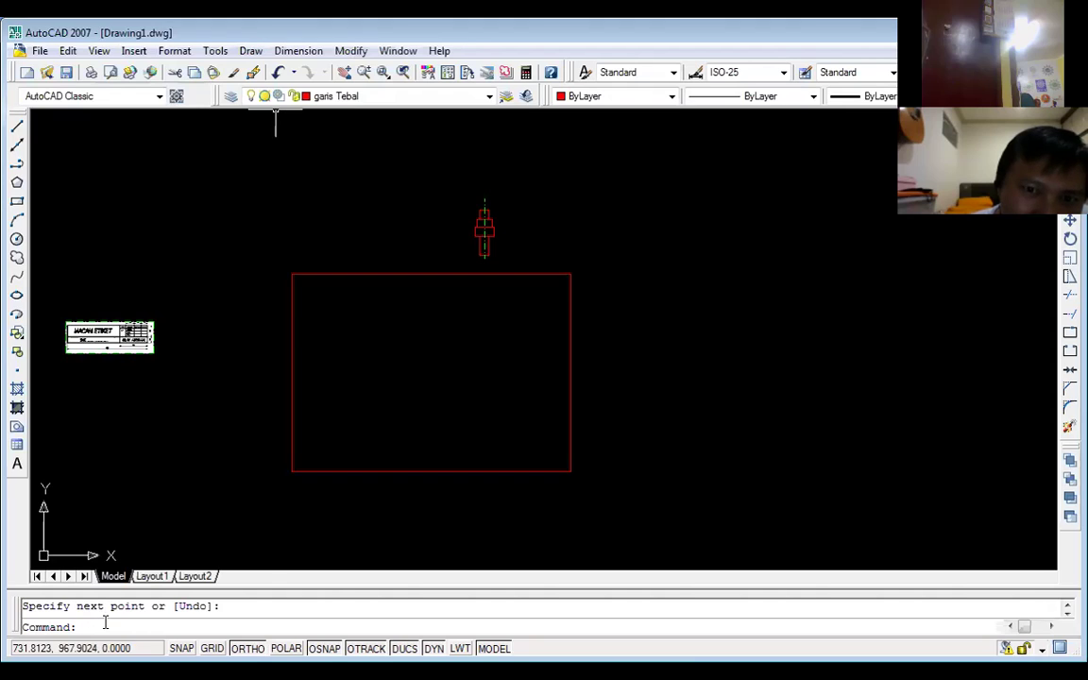
type("line")
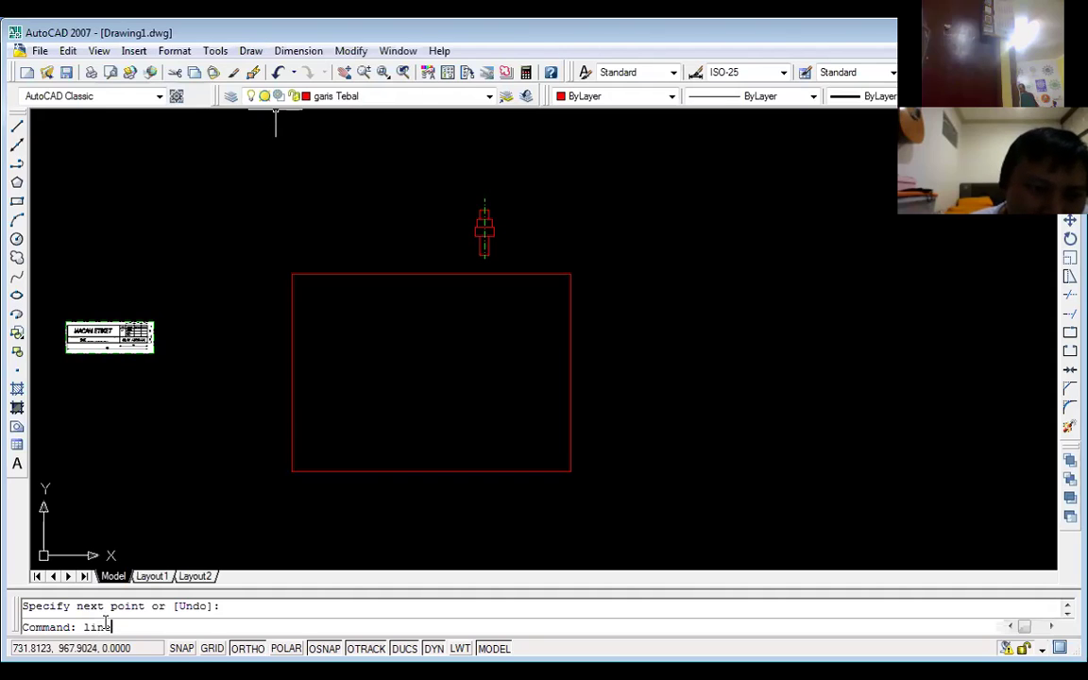
key("Return")
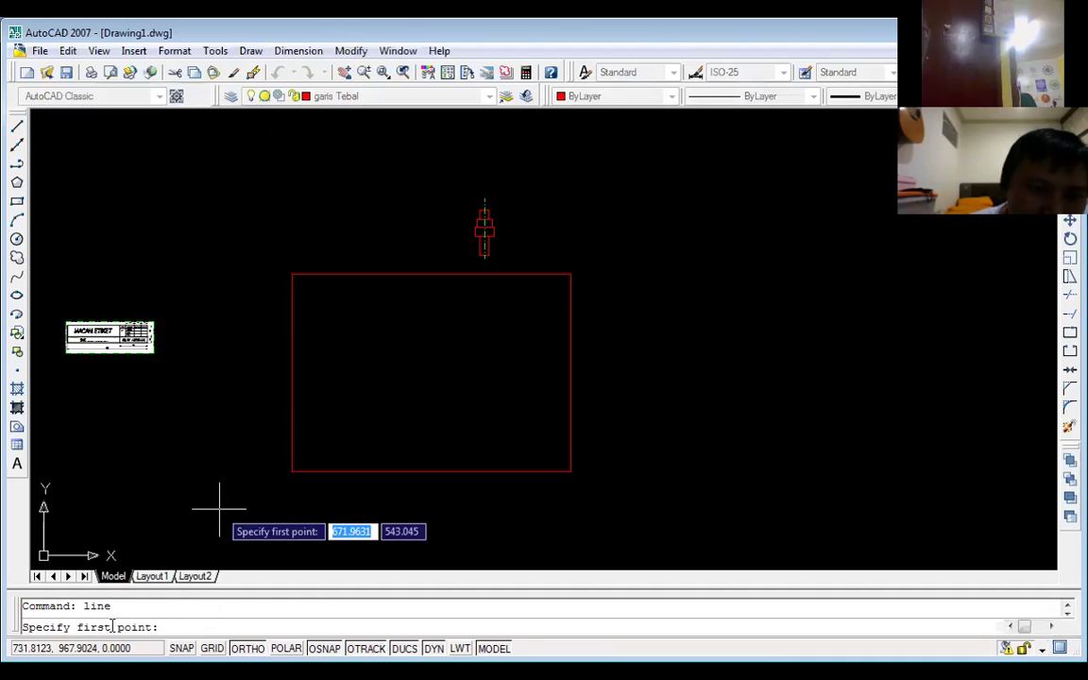
key("Escape")
type("l")
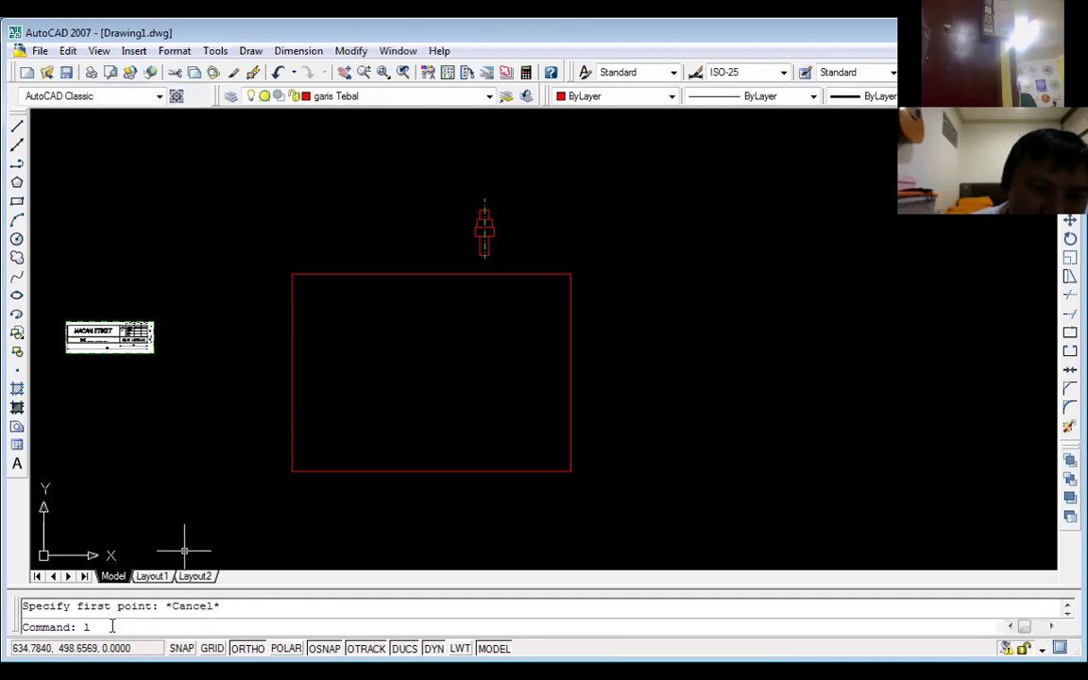
key("Return")
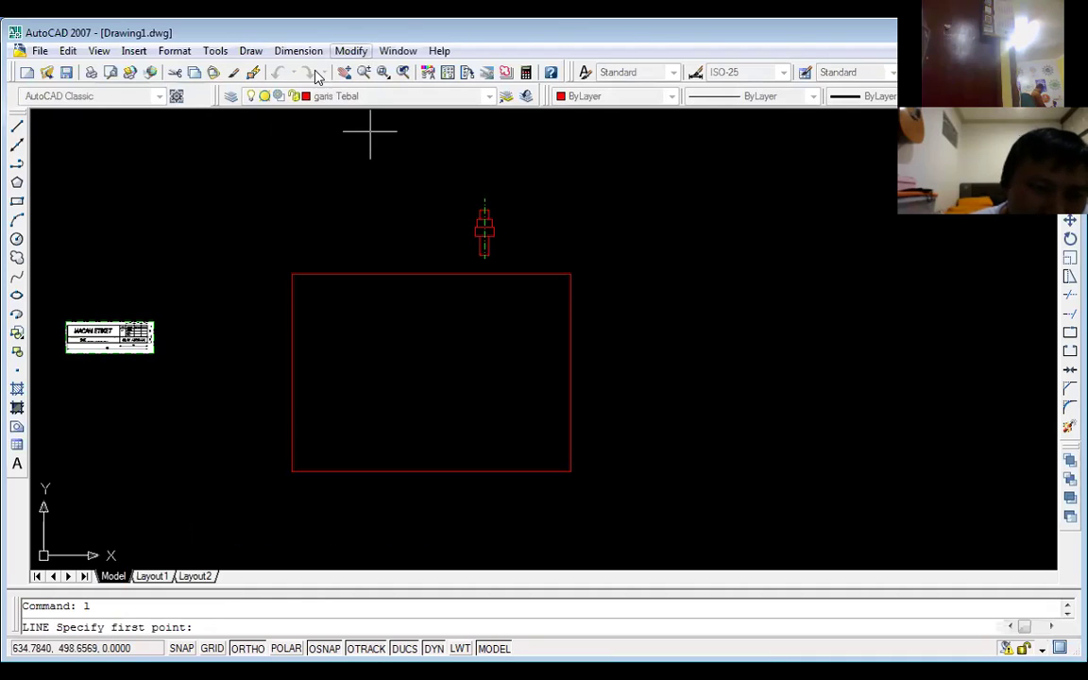
left_click(250, 51)
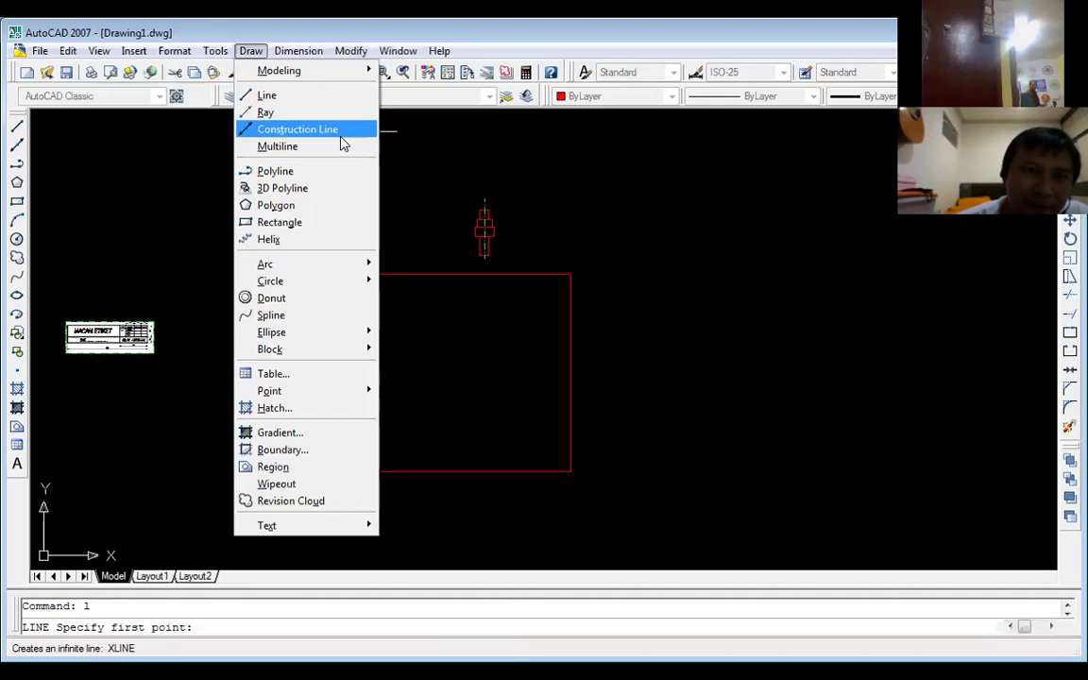
key("Escape")
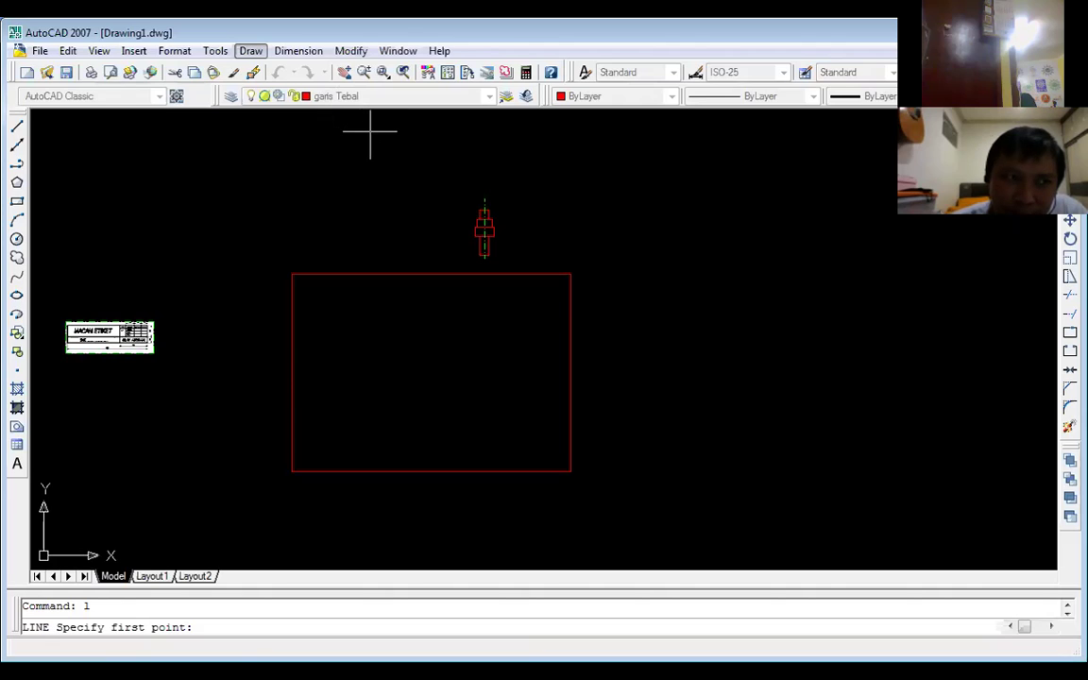
Step: Cancel the stray line and copy the component symbol three times: one to the right, two to the left
left_click(482, 179)
scroll(488, 195, "up", 3)
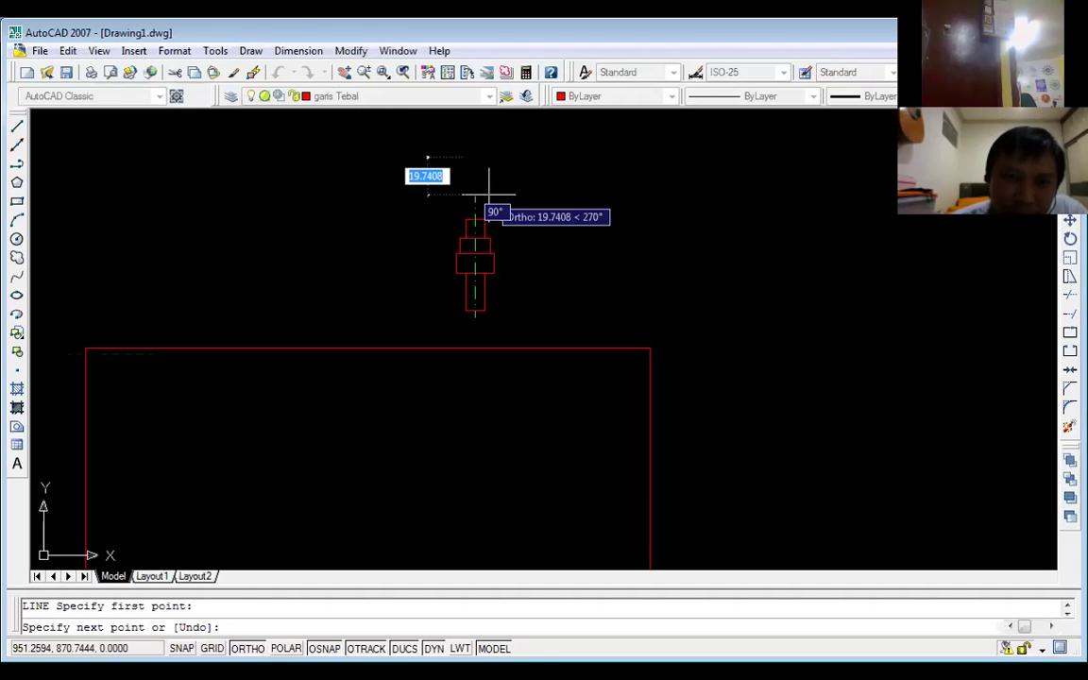
key("Escape")
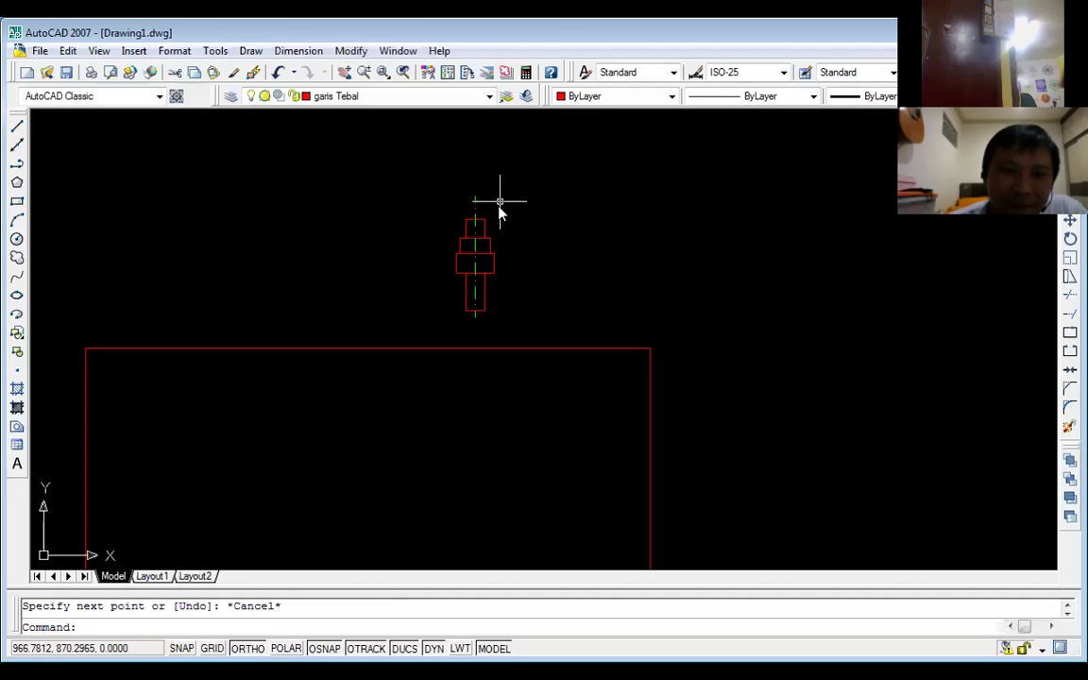
type("co")
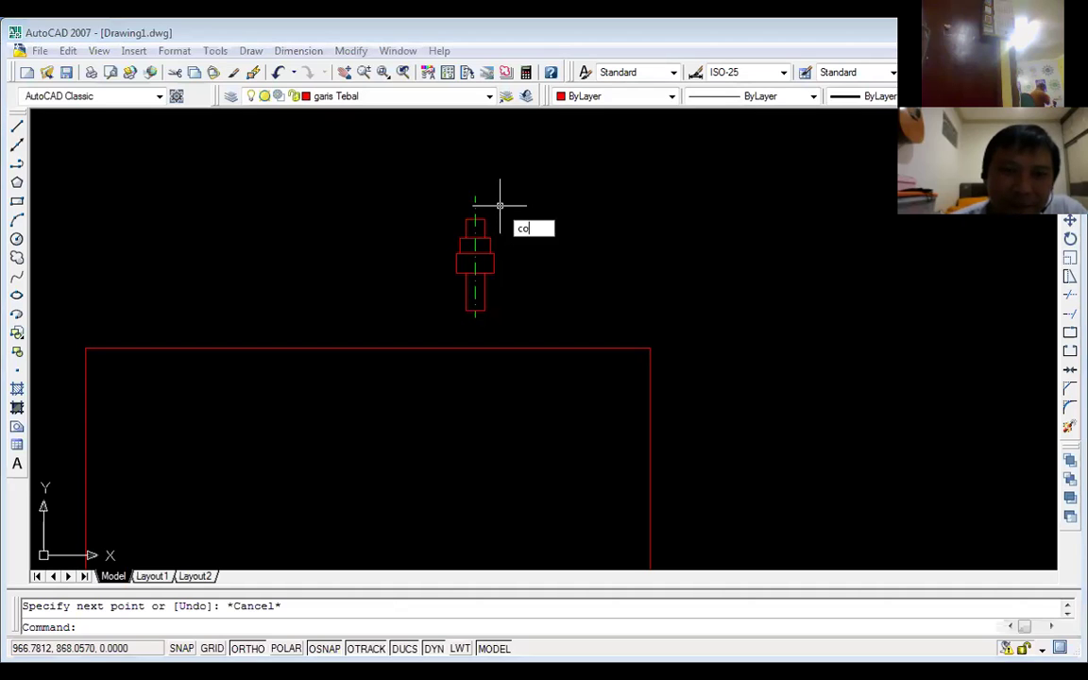
key("Return")
left_click_drag(501, 201, 444, 317)
key("Return")
left_click(482, 291)
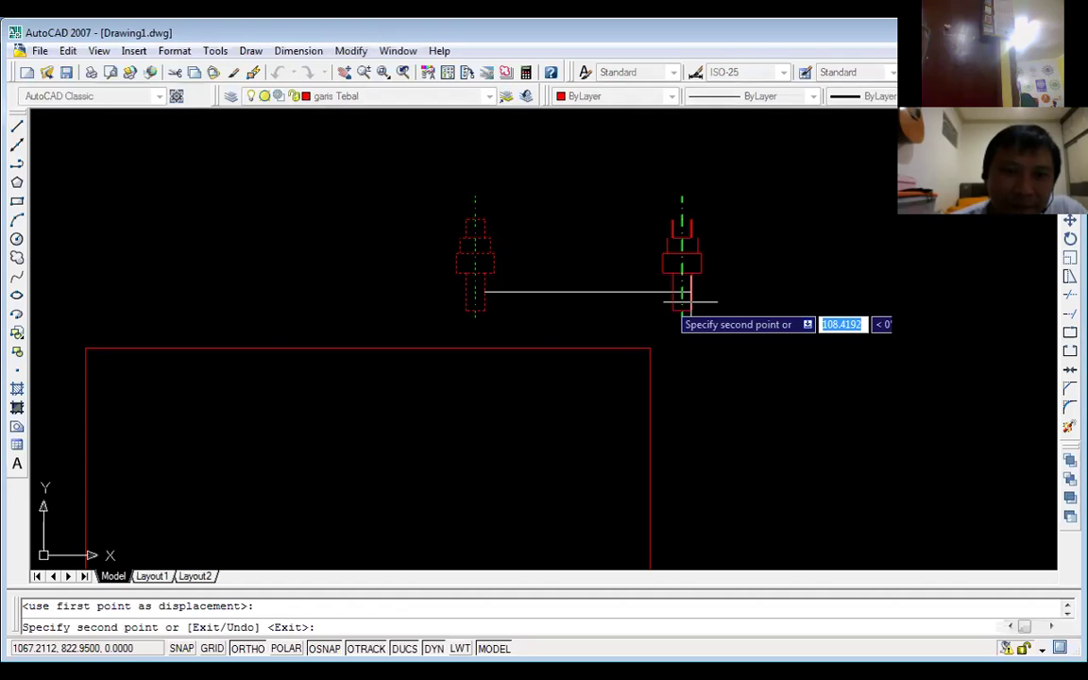
left_click(690, 300)
left_click(348, 301)
left_click(195, 301)
key("Return")
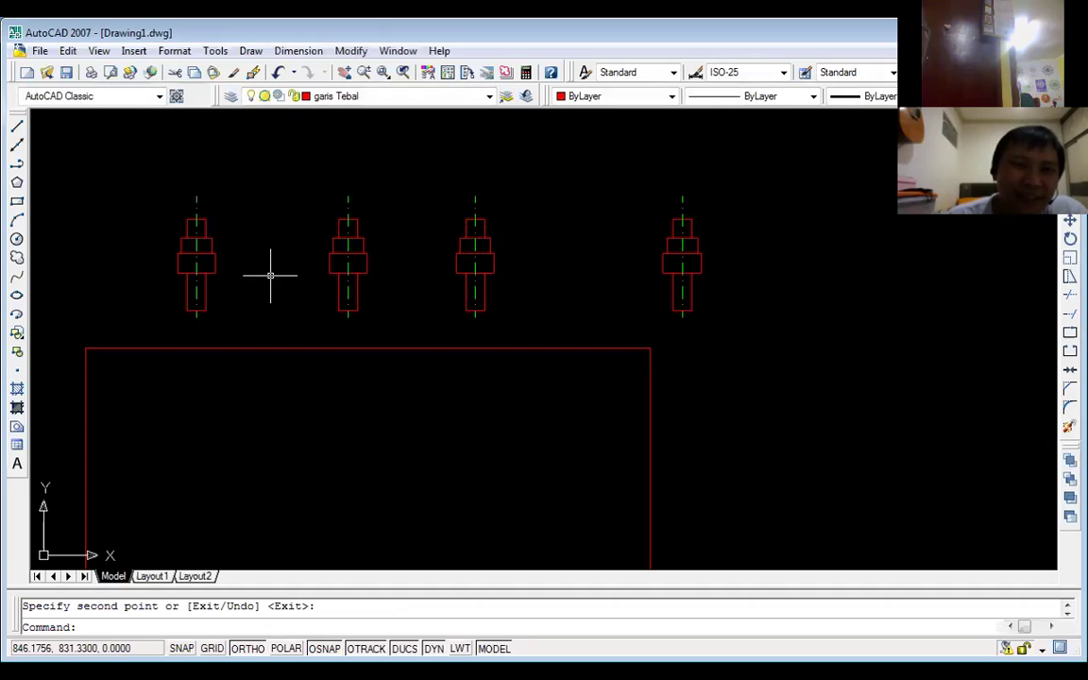
Step: Rotate the leftmost copy 90° about its base so it lies horizontal
type("ro")
key("Return")
left_click_drag(270, 275, 196, 322)
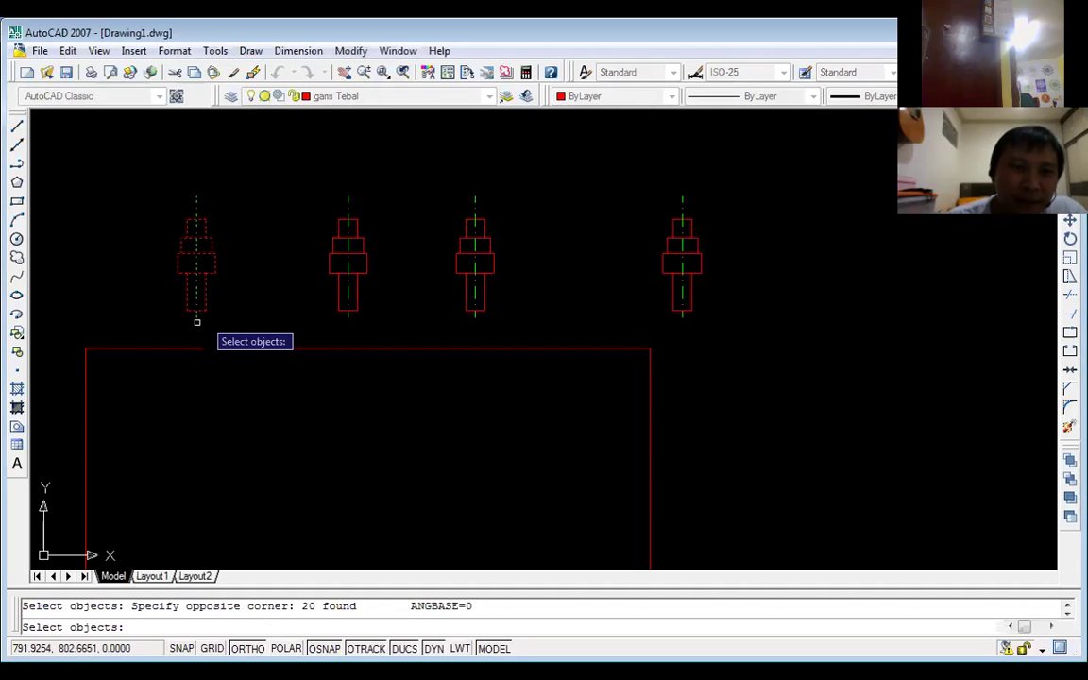
key("Return")
left_click(228, 307)
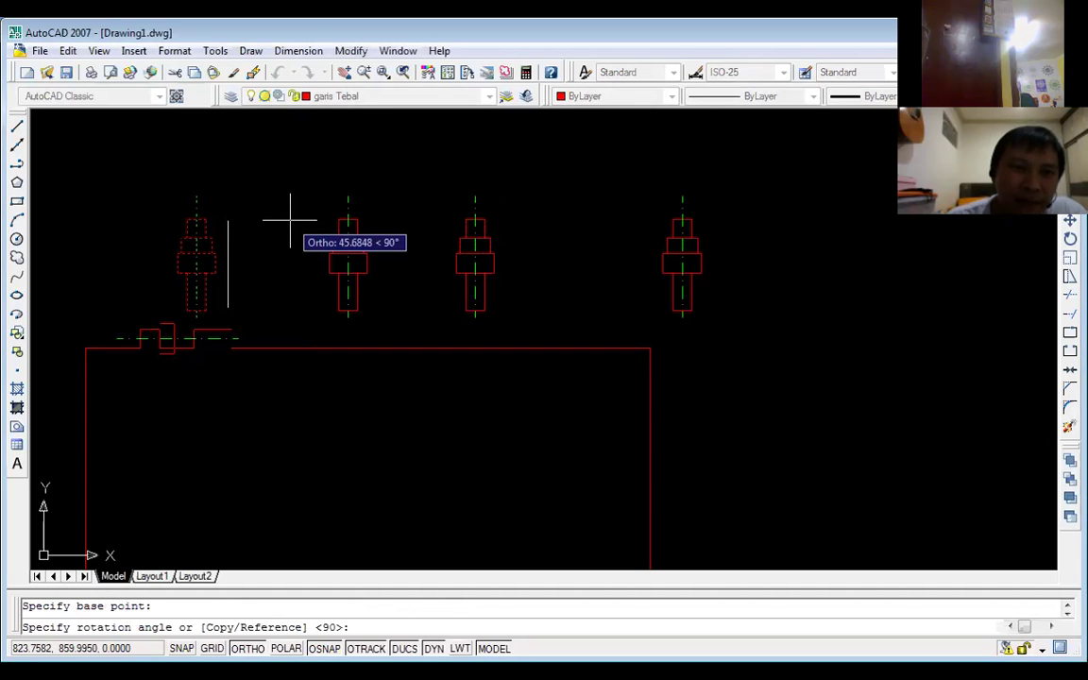
left_click(290, 220)
scroll(266, 254, "down", 1)
type("m")
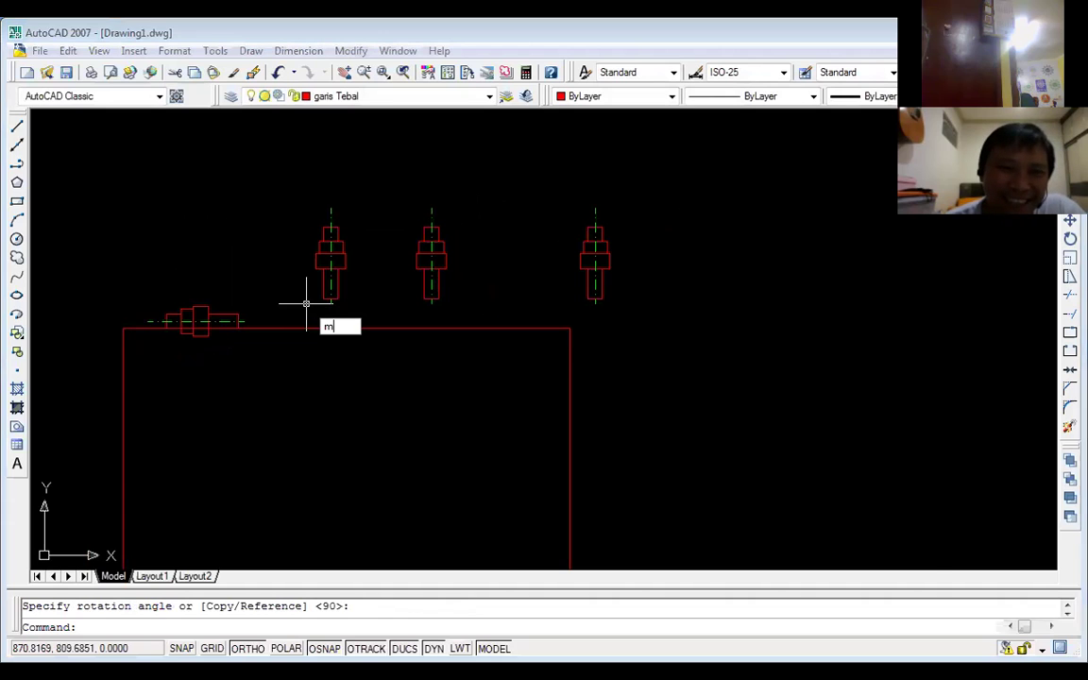
key("Return")
scroll(207, 311, "up", 3)
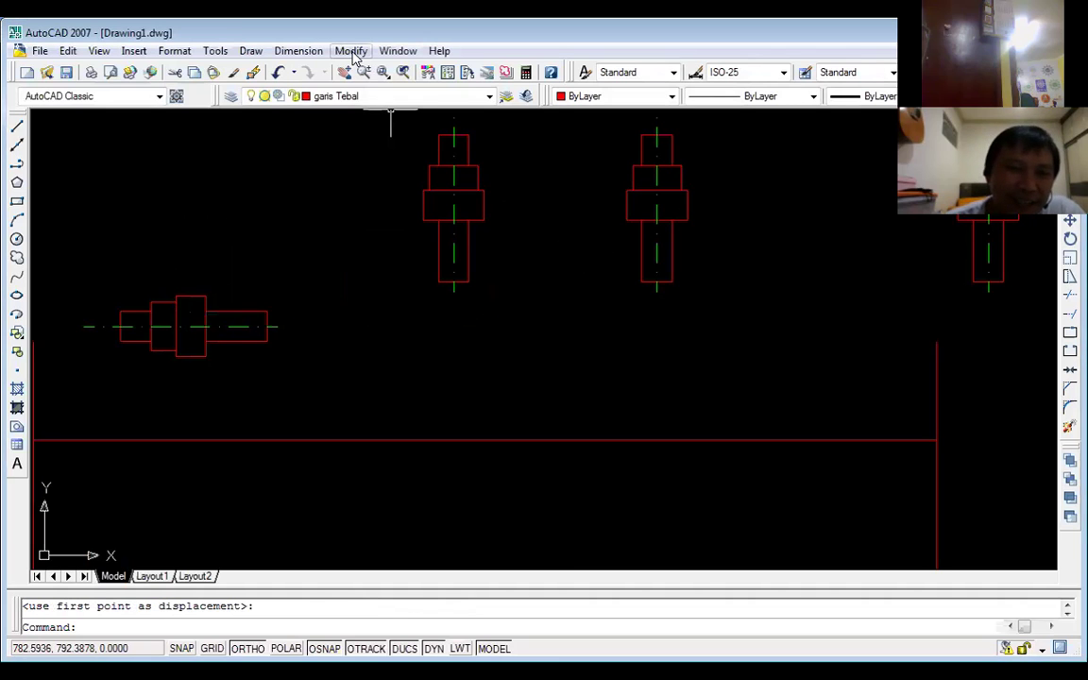
Step: Move the red frame up so it sits just below the component symbols
left_click(351, 51)
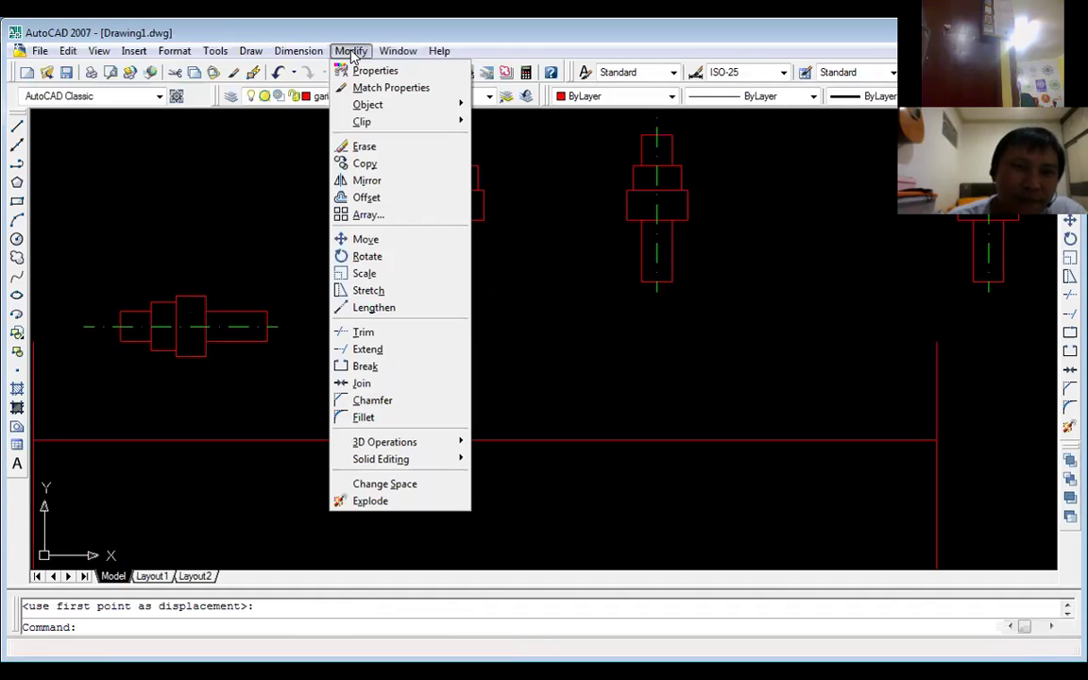
scroll(283, 373, "down", 5)
left_click(272, 365)
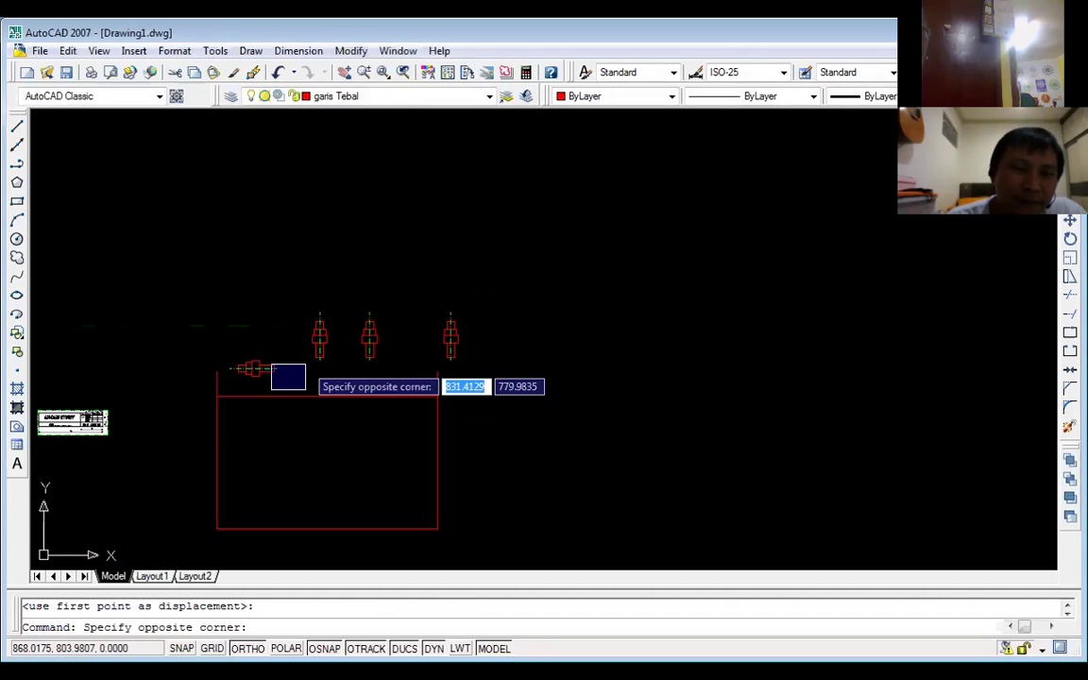
left_click(305, 389)
scroll(283, 387, "up", 3)
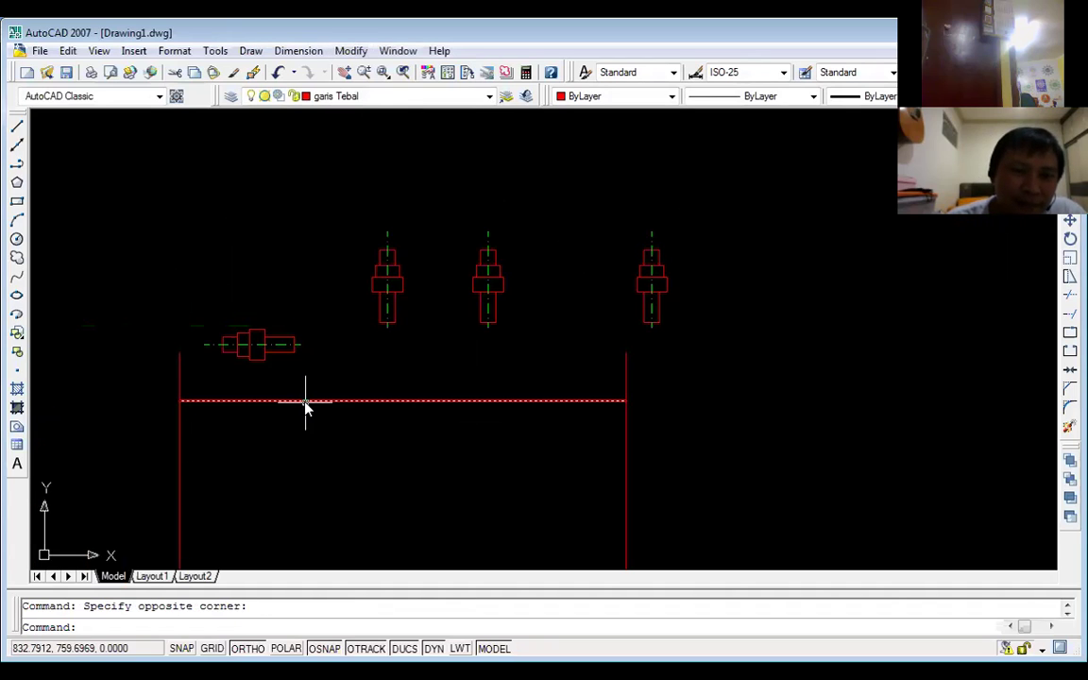
key("Return")
left_click(181, 400)
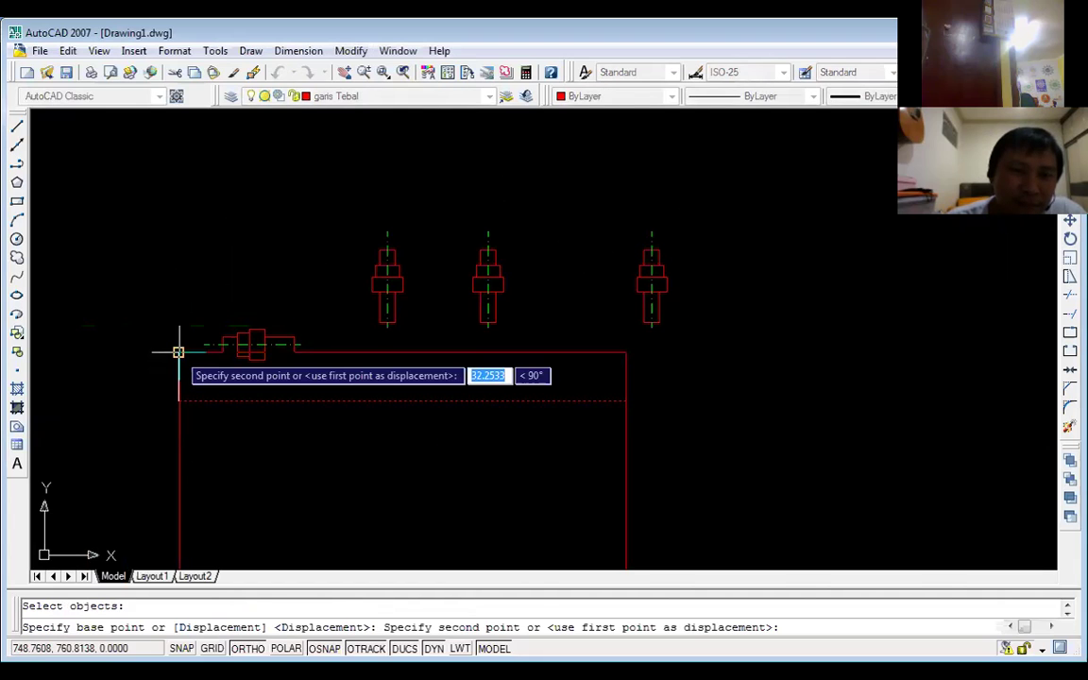
left_click(178, 352)
scroll(427, 384, "down", 2)
scroll(521, 388, "up", 2)
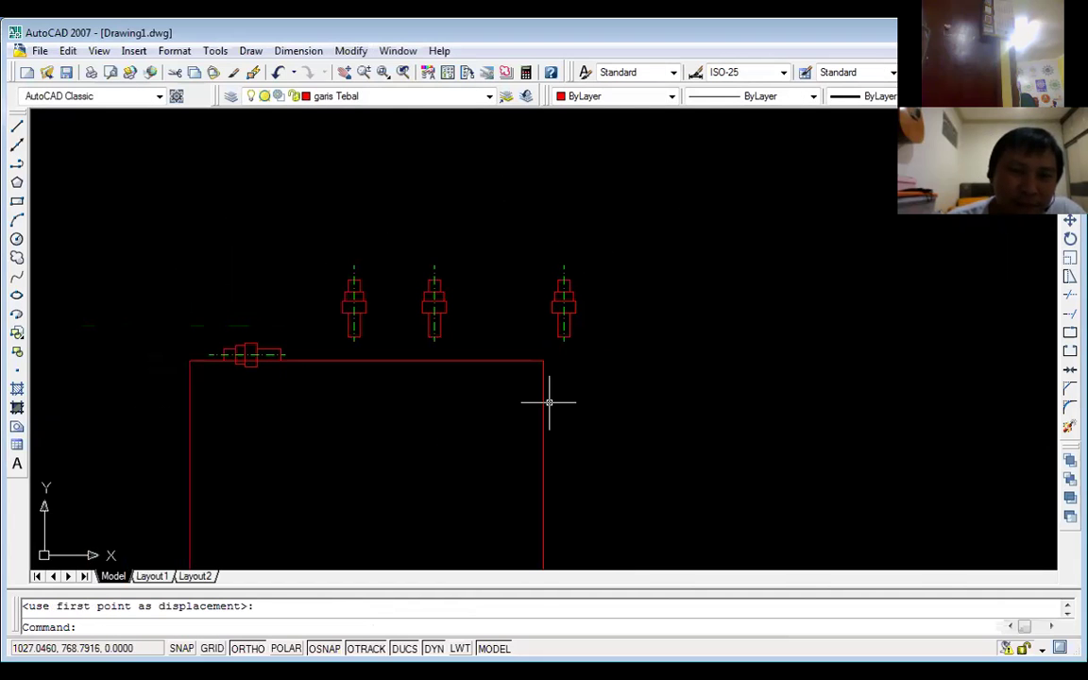
Step: Offset the frame's right edge 20 units inward
type("o")
key("Return")
type("20m")
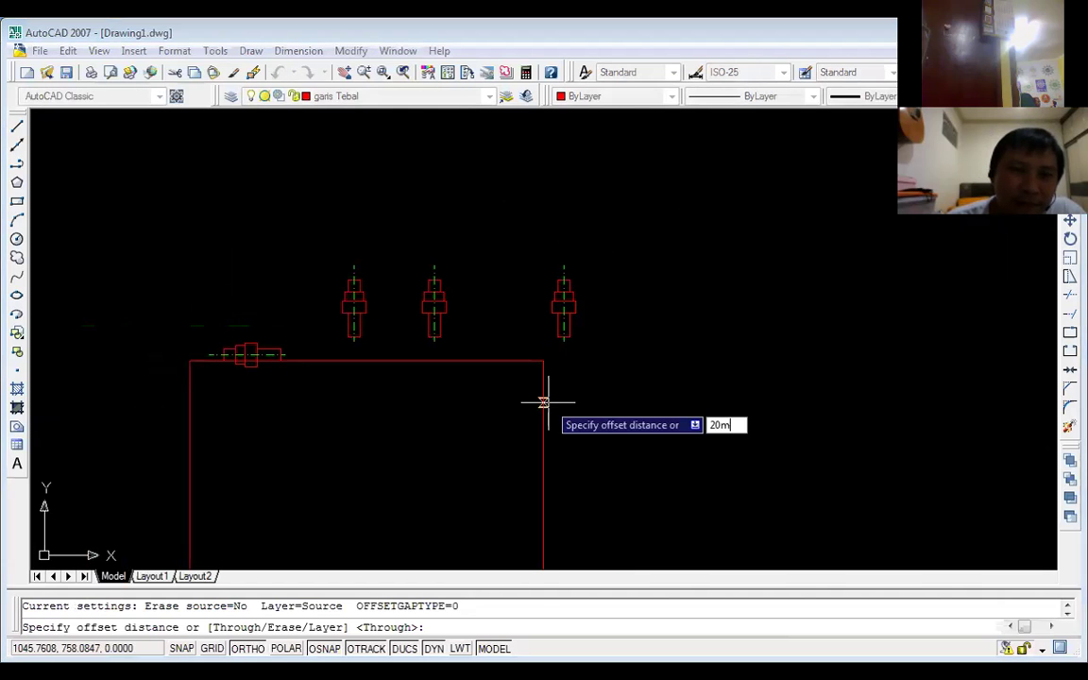
key("Return")
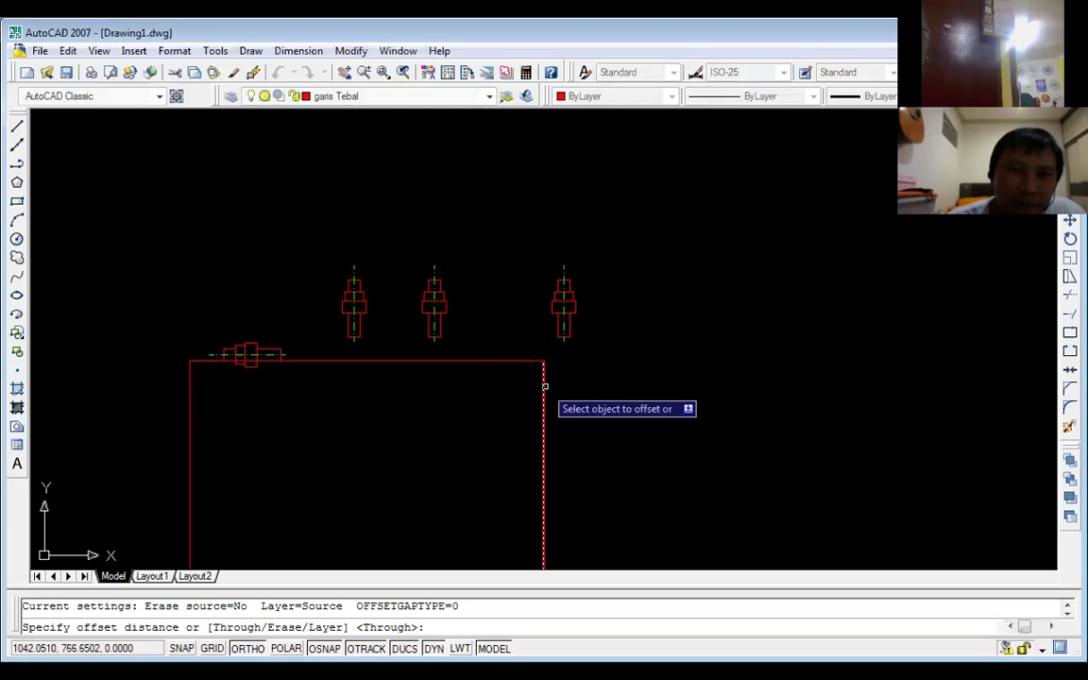
left_click(545, 387)
left_click(478, 373)
key("Return")
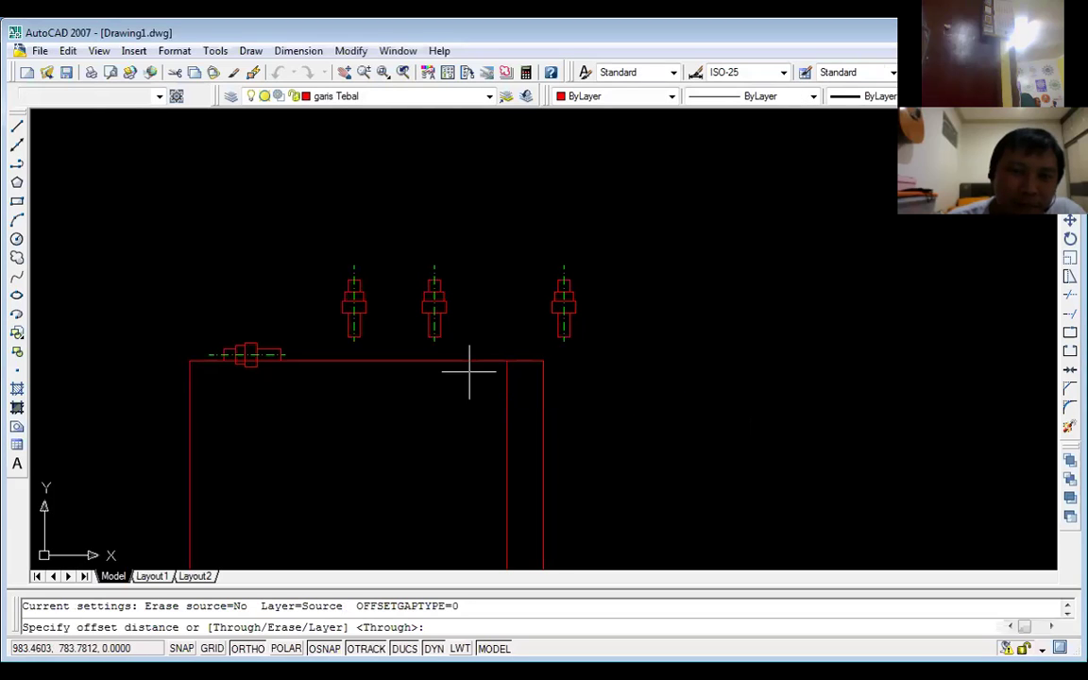
Step: Offset the frame's top and left edges 10 units inward
type("1")
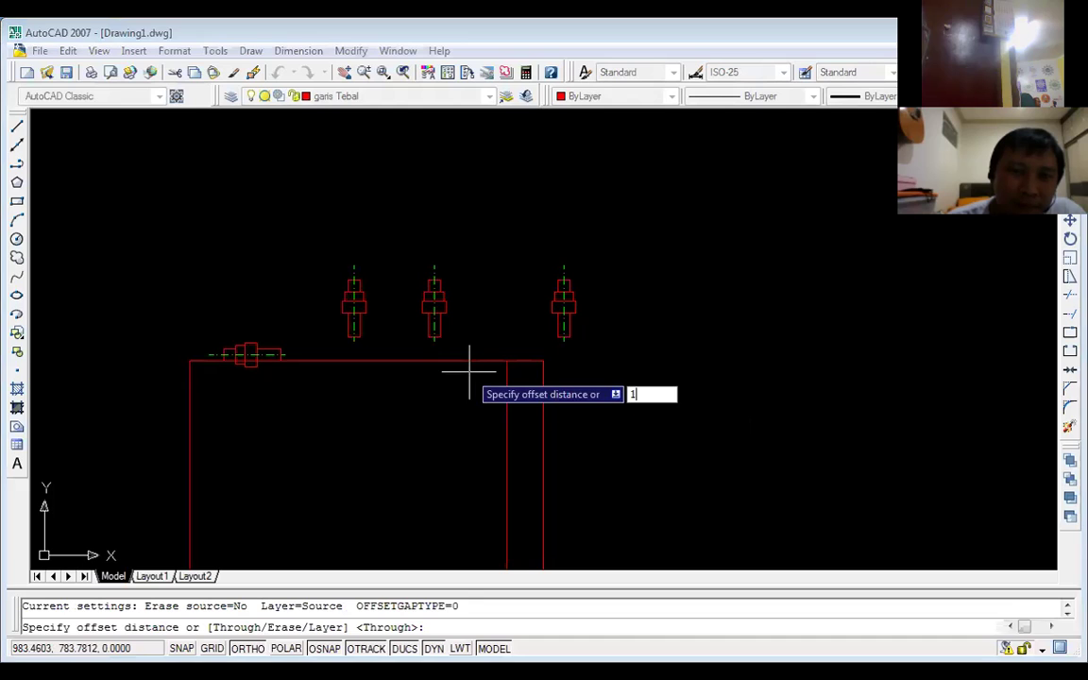
type("0")
key("Return")
left_click(457, 364)
left_click(301, 411)
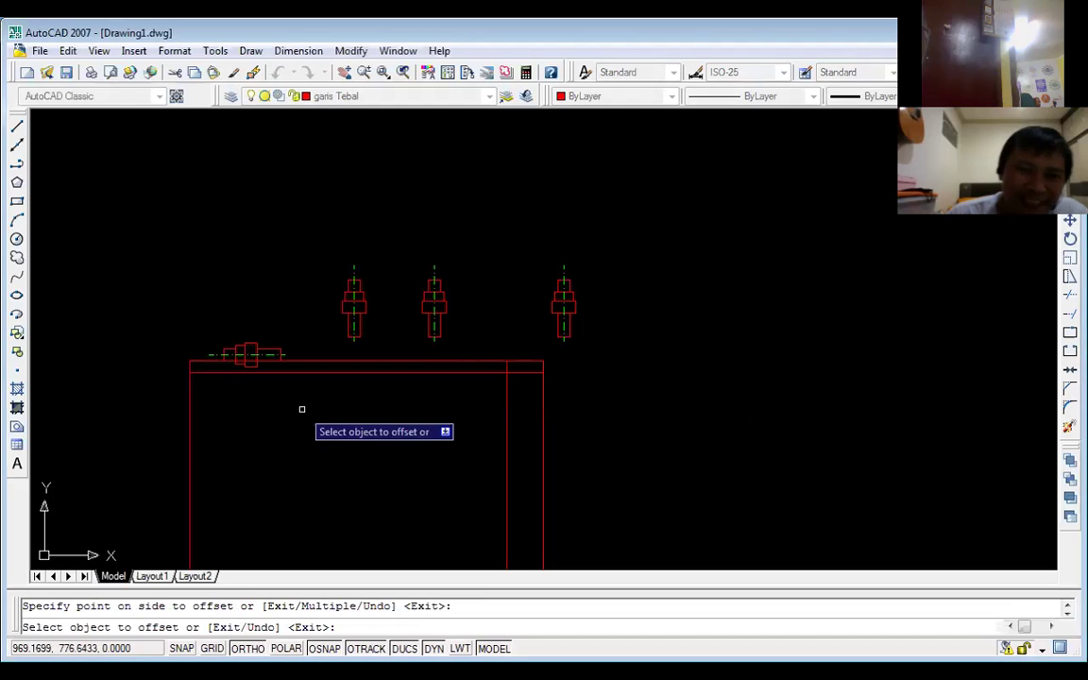
left_click(191, 415)
left_click(426, 446)
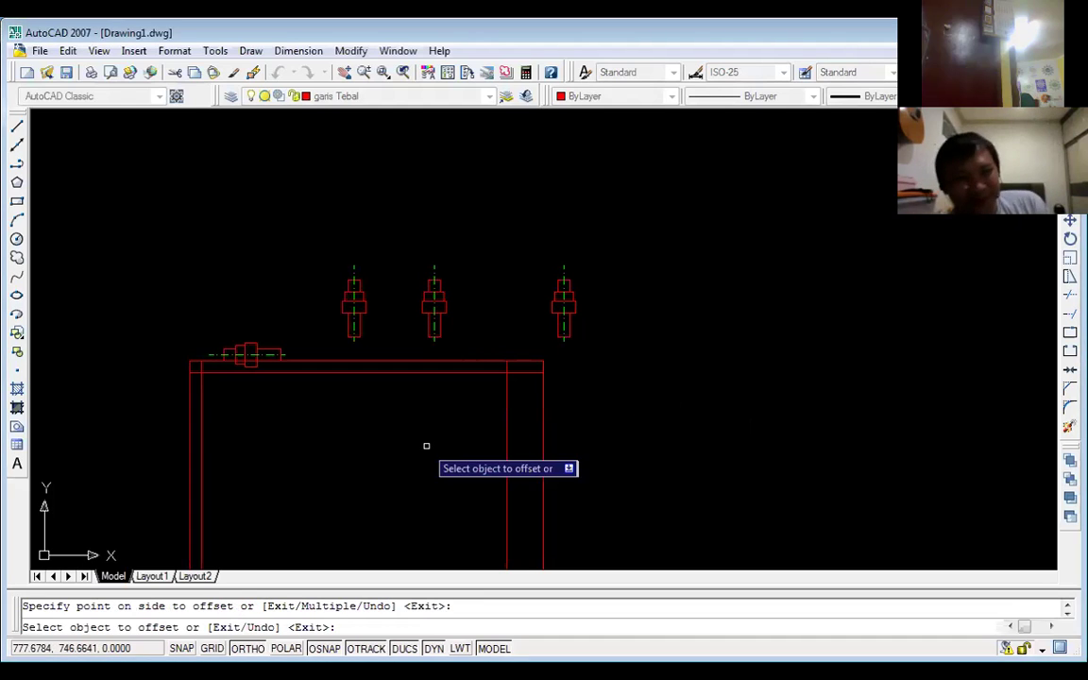
key("Return")
scroll(462, 510, "down", 1)
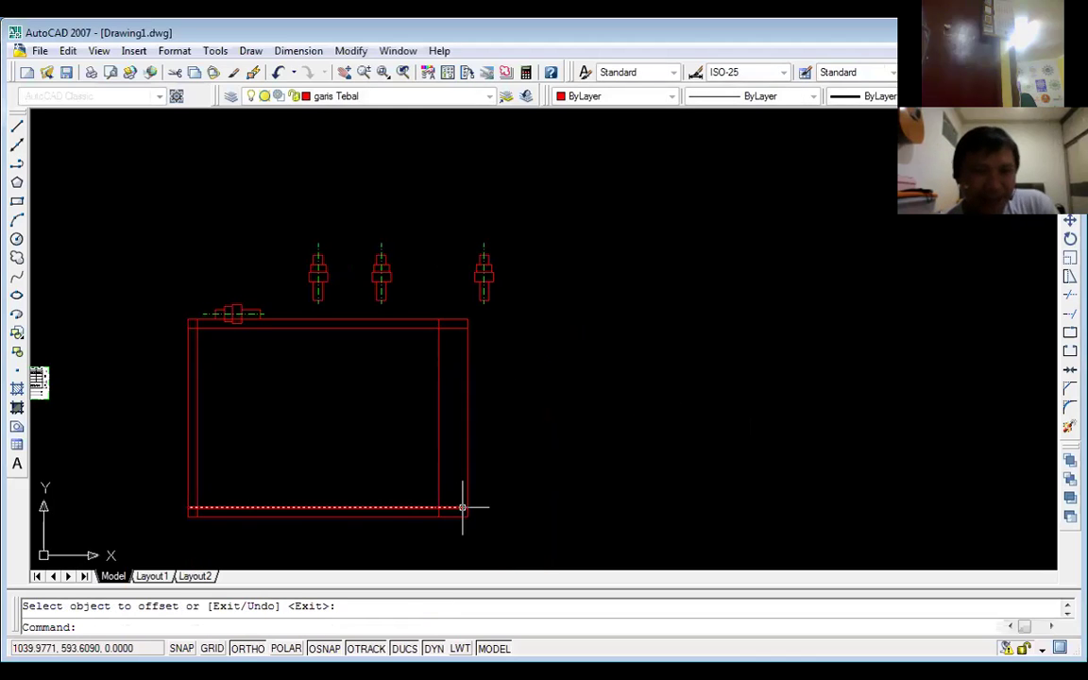
scroll(463, 510, "up", 3)
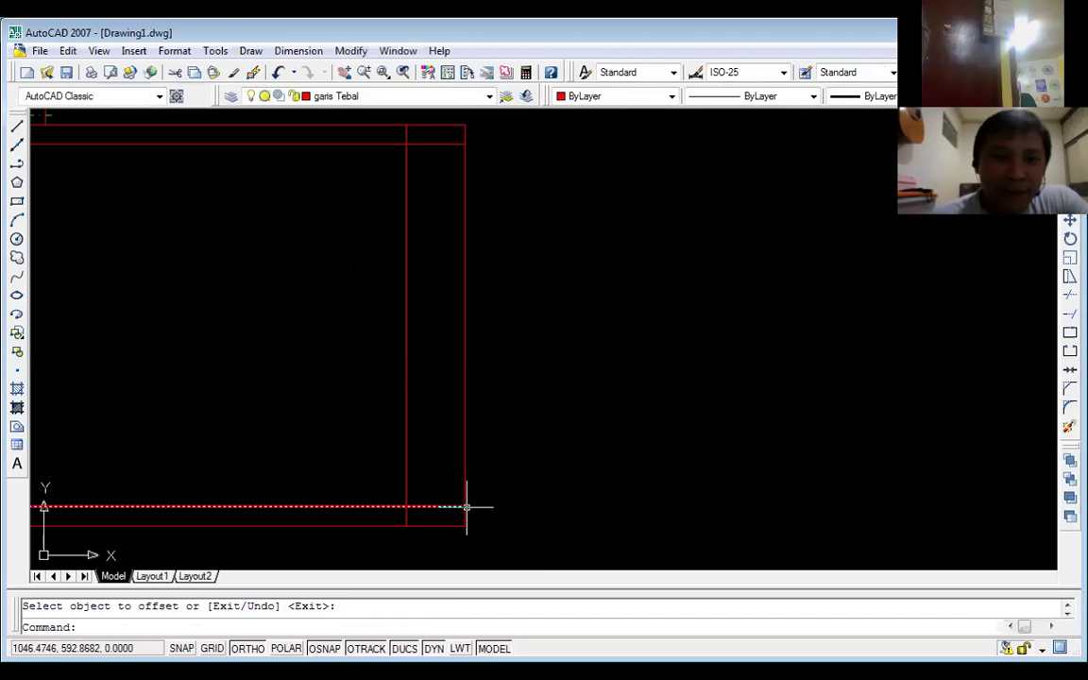
scroll(332, 396, "down", 4)
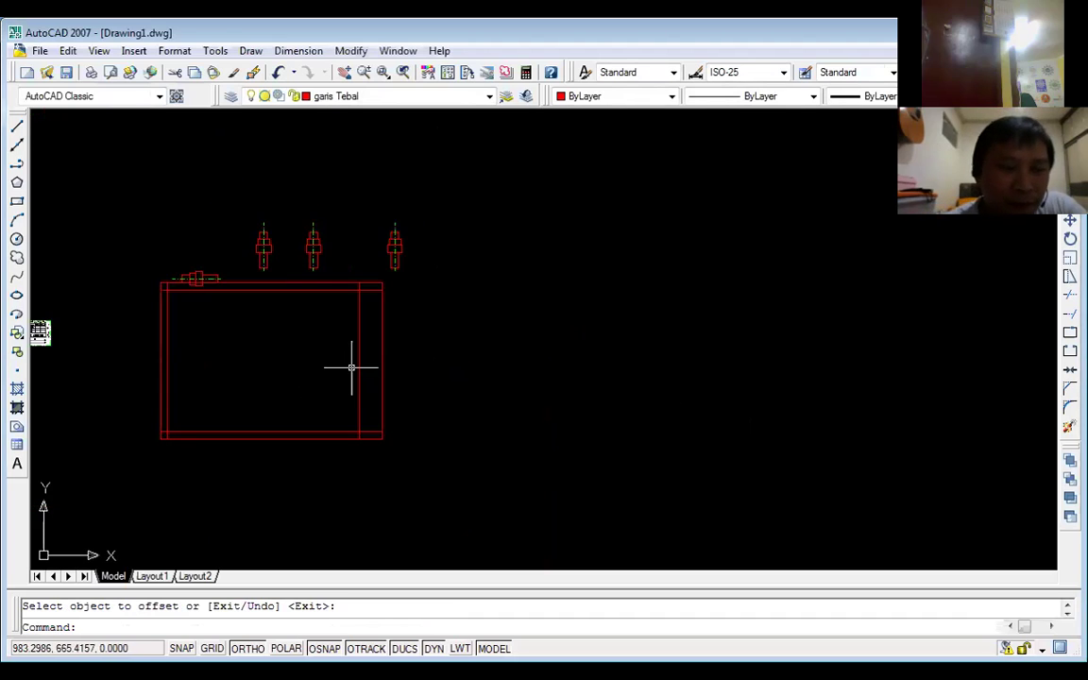
scroll(290, 281, "up", 5)
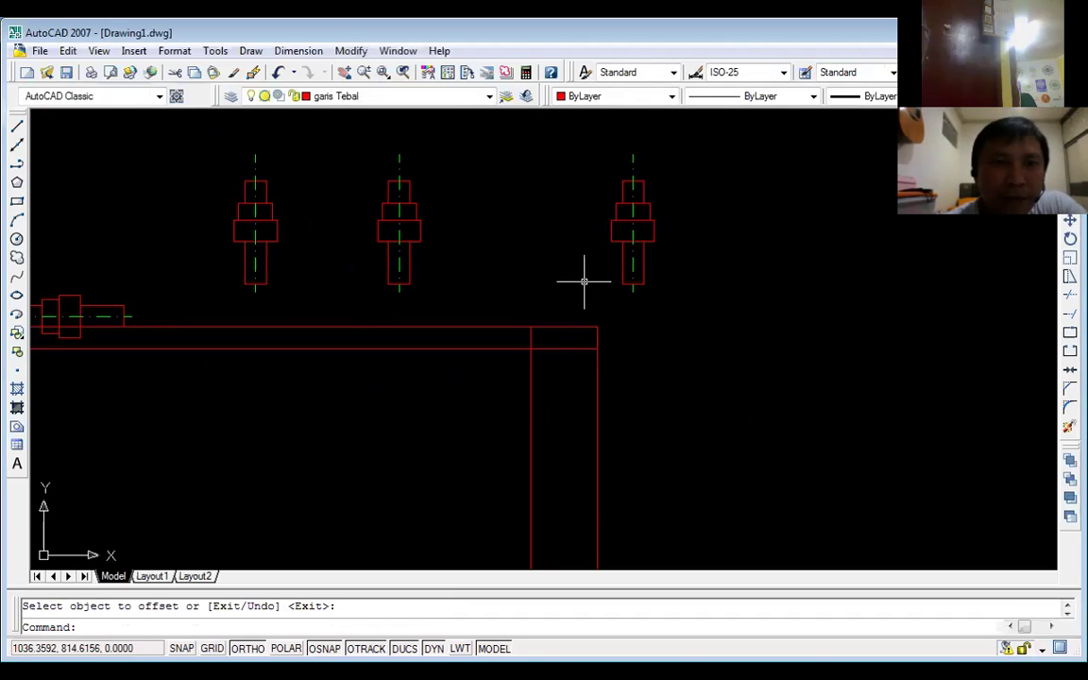
Step: Confirm the layer stays garis Tebal and begin moving the middle component symbol
left_click(376, 97)
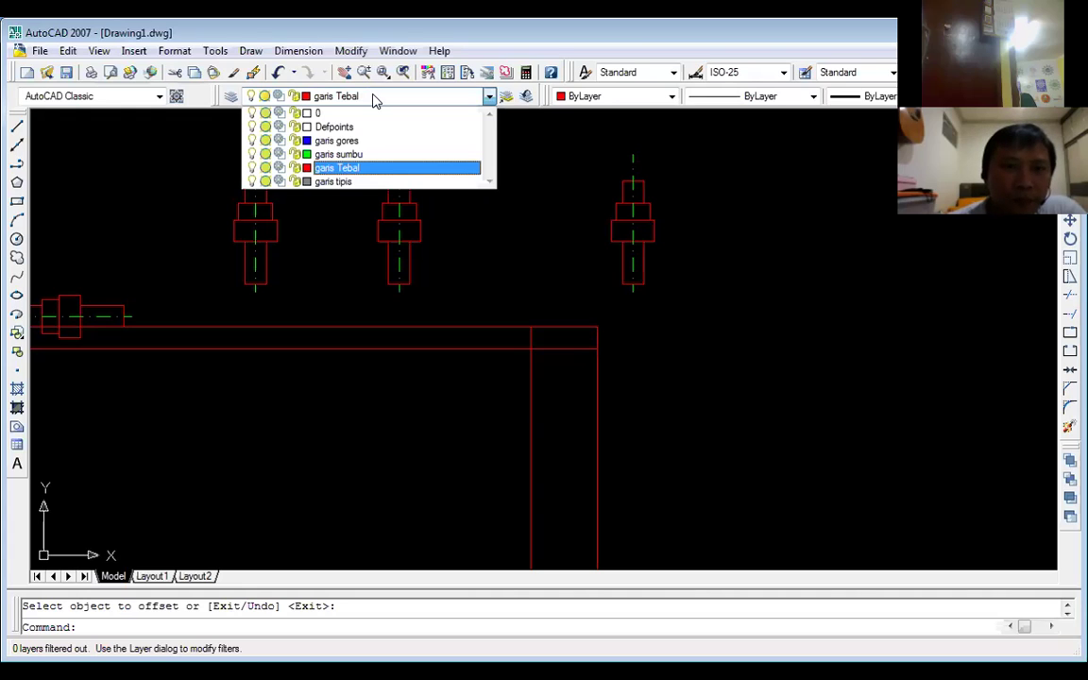
left_click(458, 367)
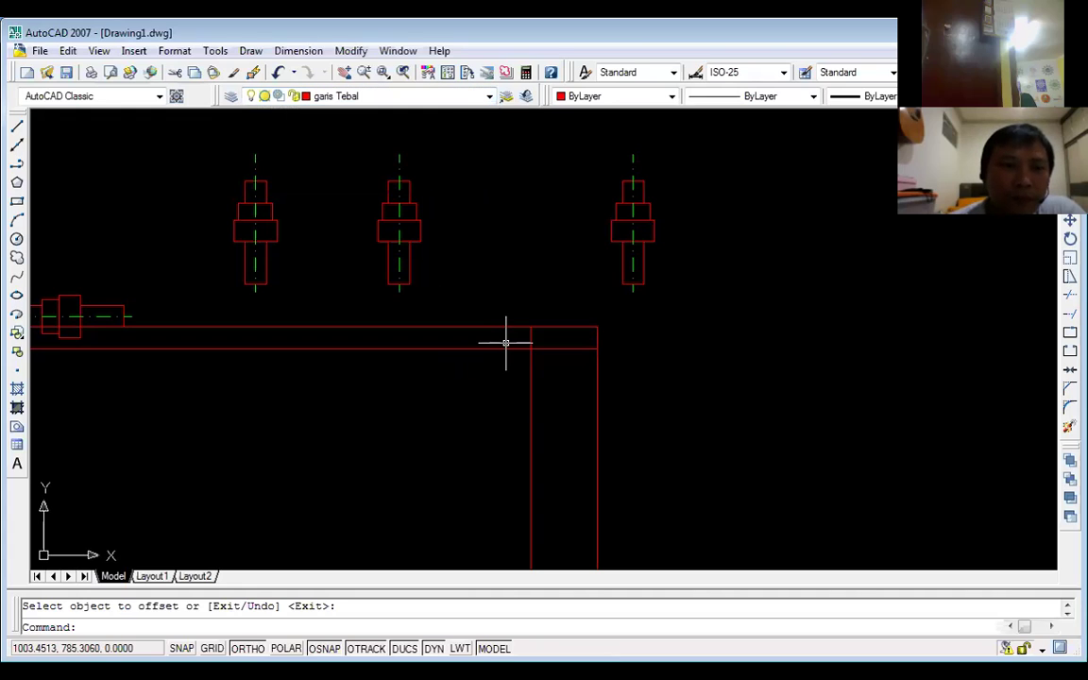
scroll(449, 241, "up", 1)
scroll(422, 247, "up", 3)
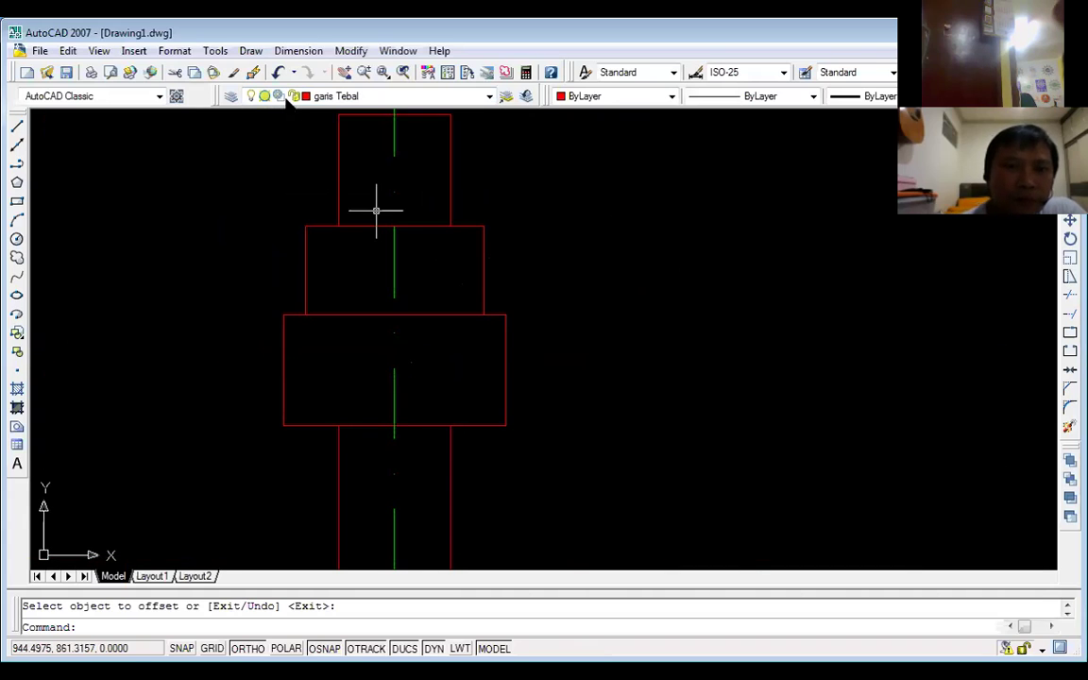
left_click(286, 97)
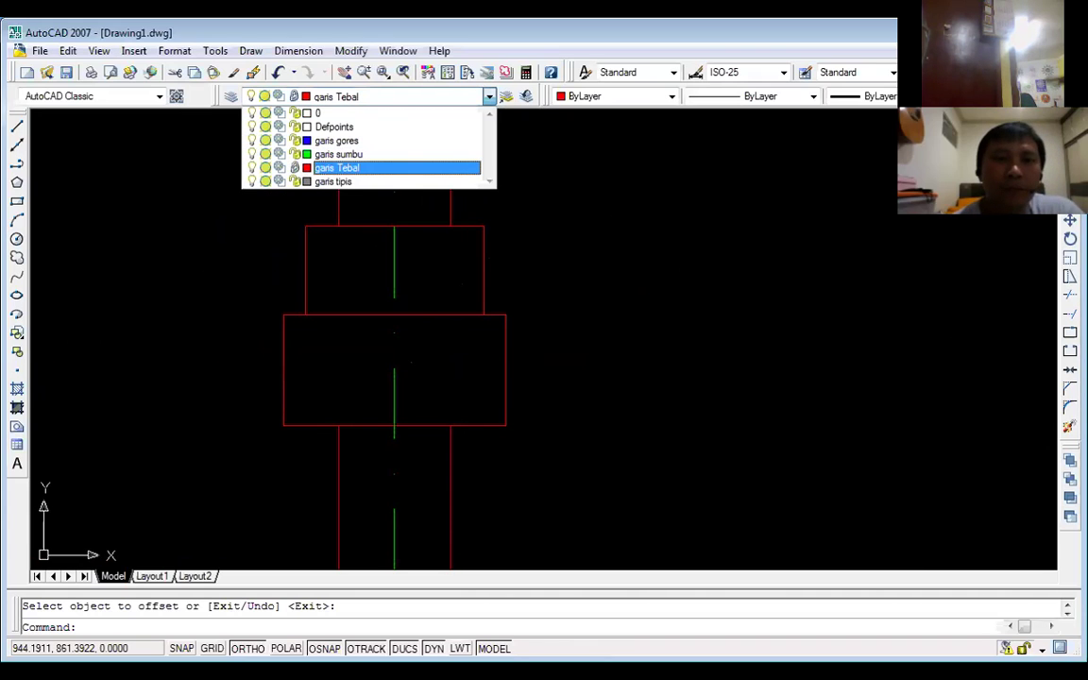
scroll(451, 301, "down", 3)
type("m")
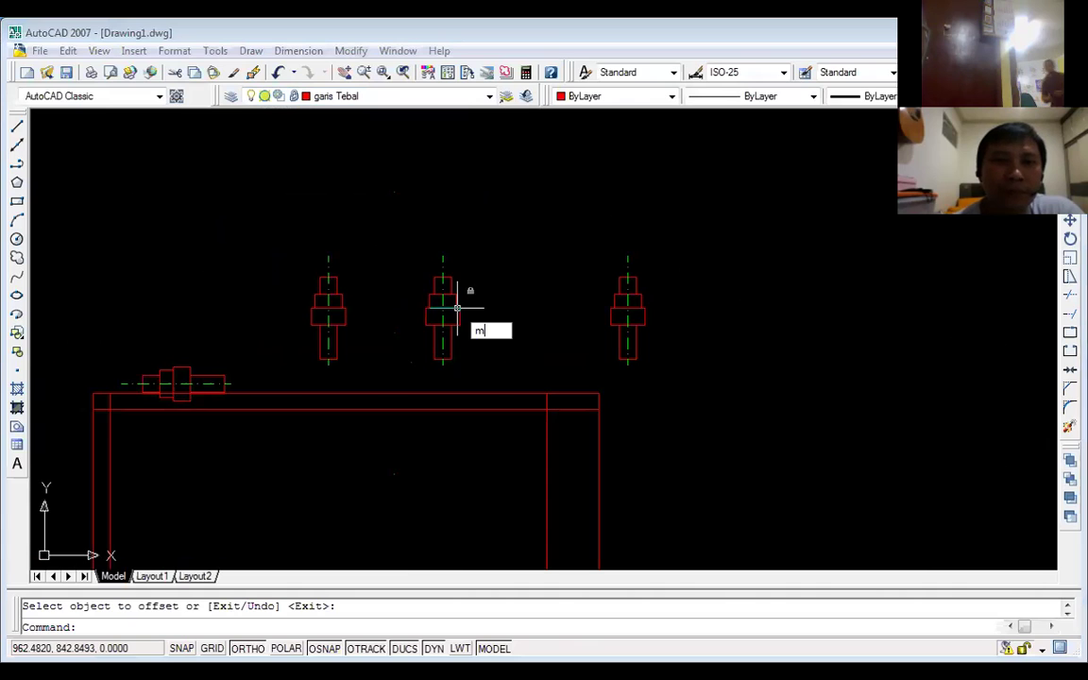
key("Return")
left_click(457, 307)
key("Return")
Step: Switch to the EL_201~209_Inst.Penerangan lighting installation drawing and zoom in on it
left_click(395, 51)
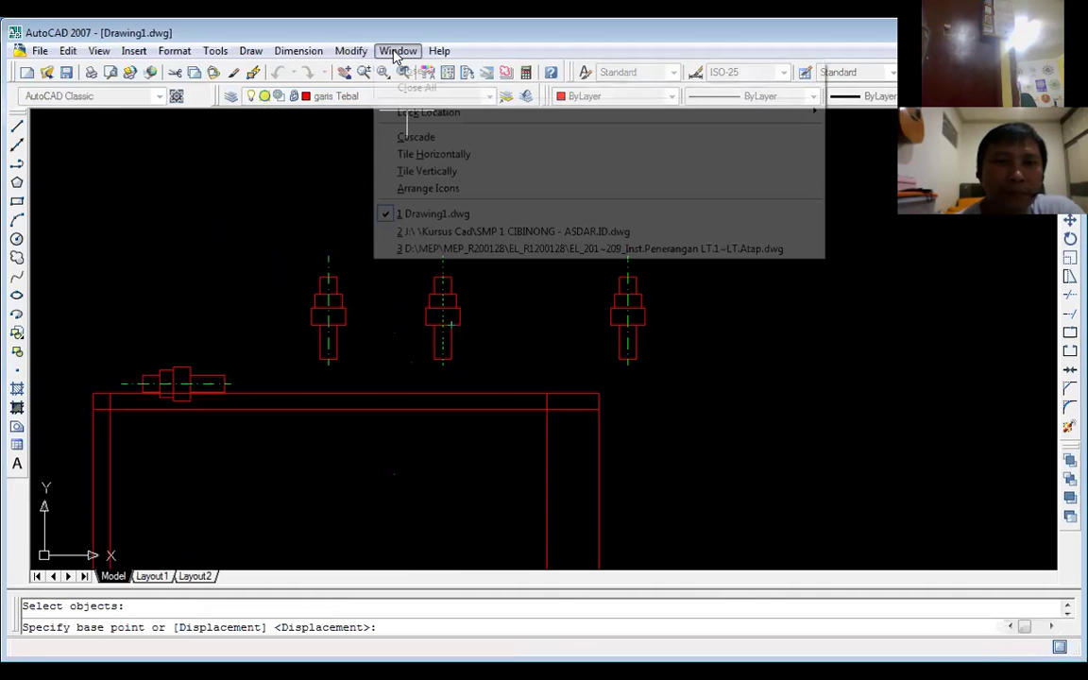
left_click(452, 249)
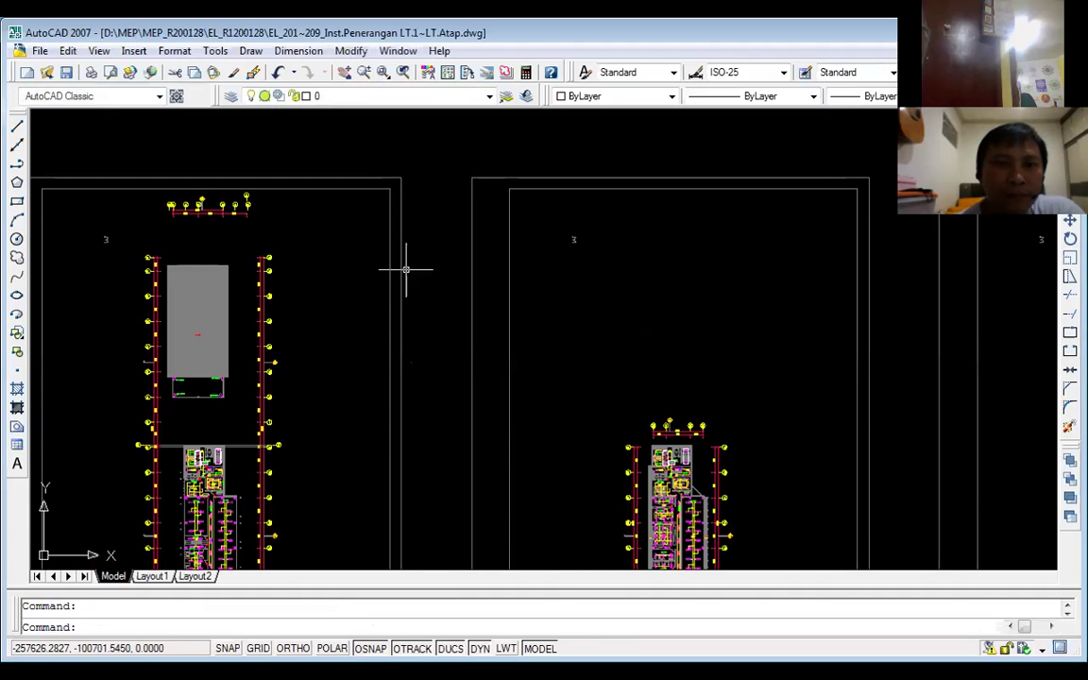
scroll(406, 269, "up", 5)
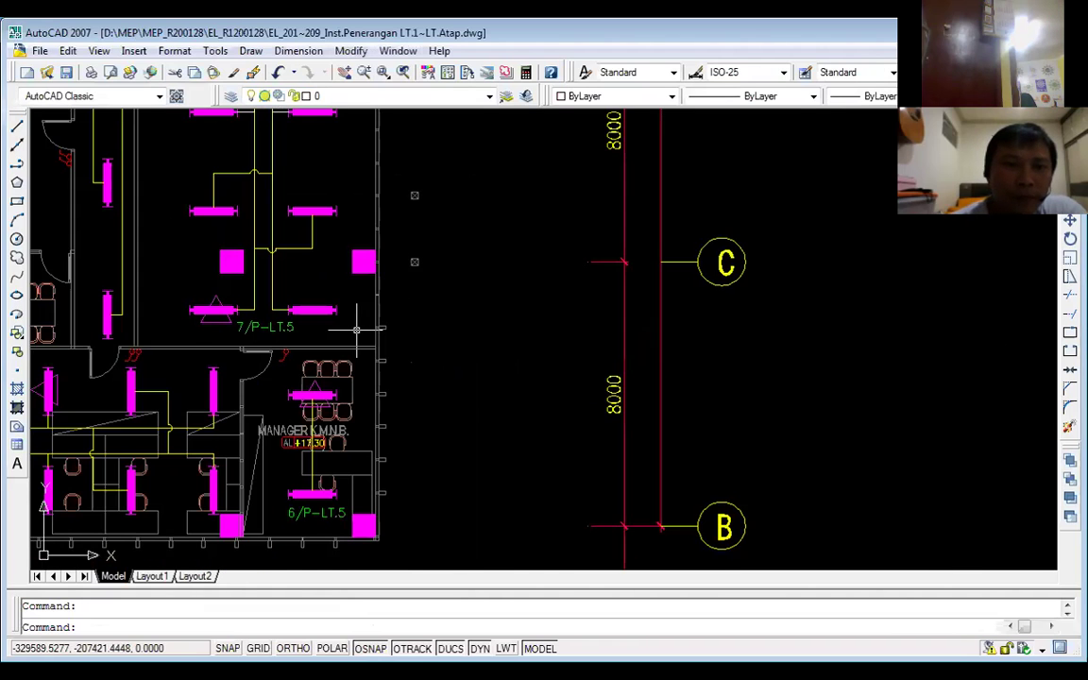
scroll(234, 196, "down", 1)
scroll(234, 196, "up", 2)
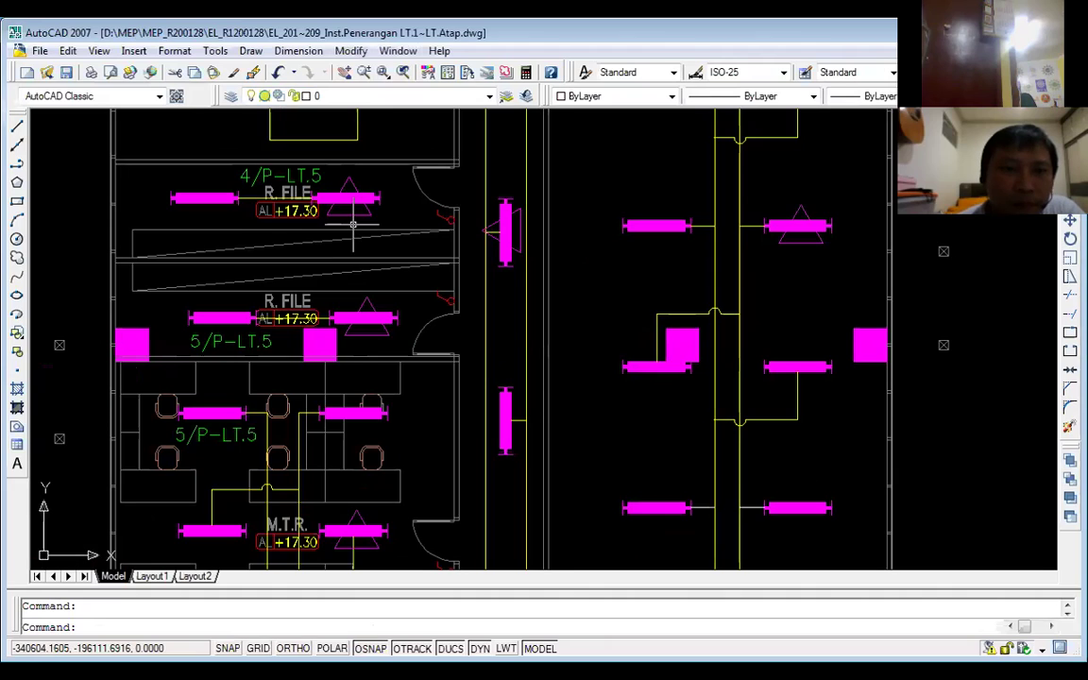
Step: Select the wall lines beside the R. FILE room, check their layer, then clear the selection
left_click(120, 212)
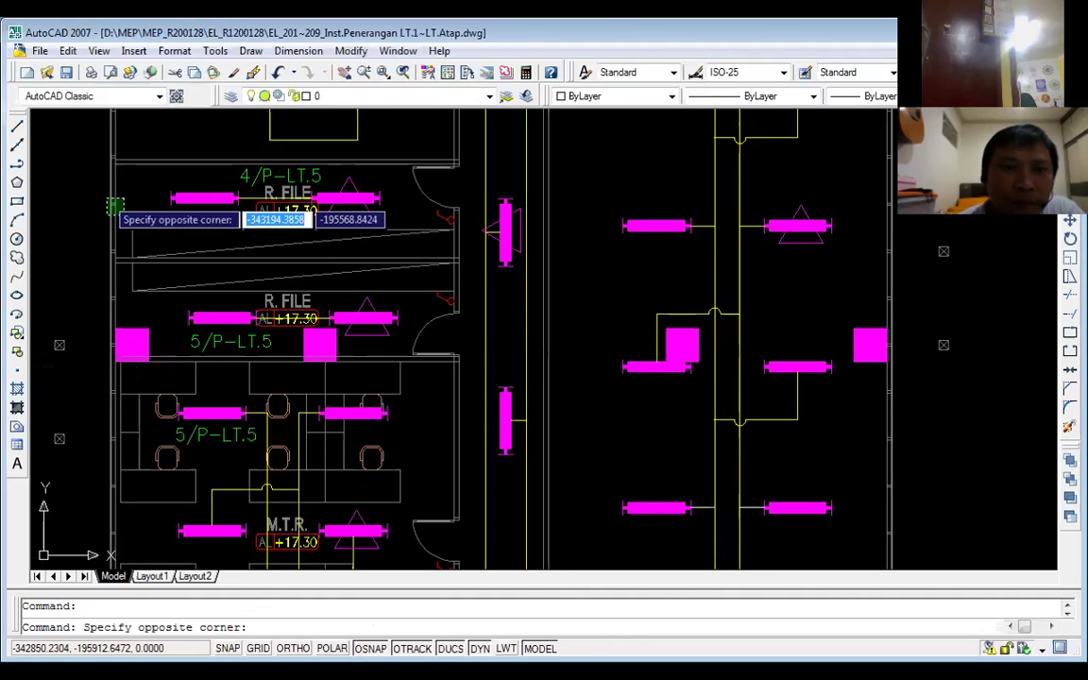
left_click(115, 206)
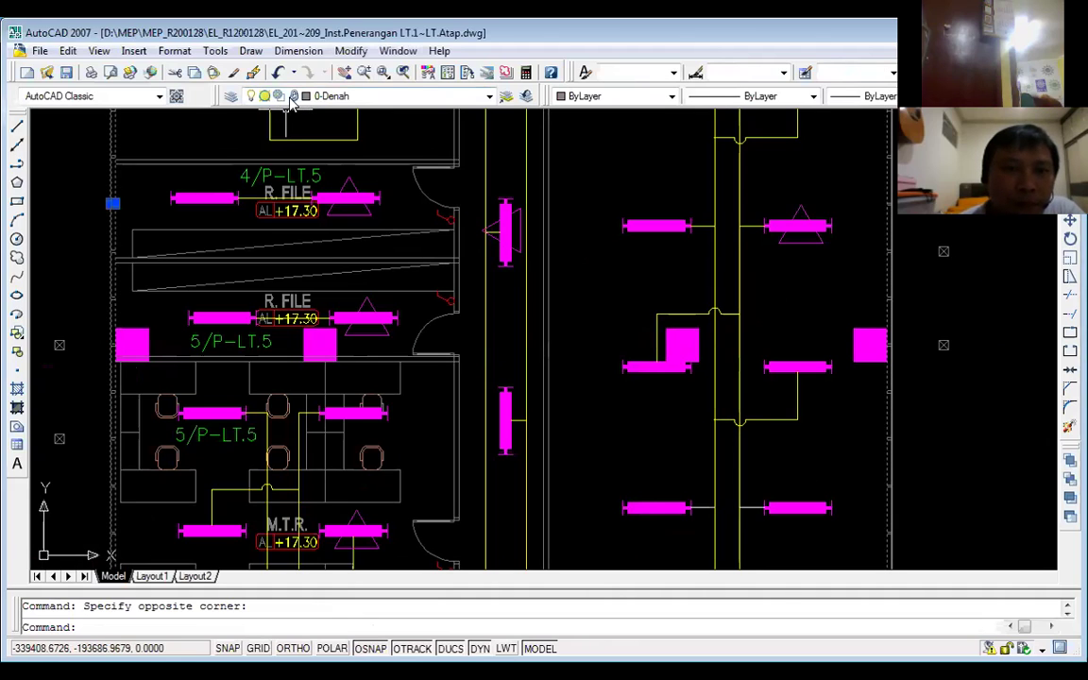
key("Escape")
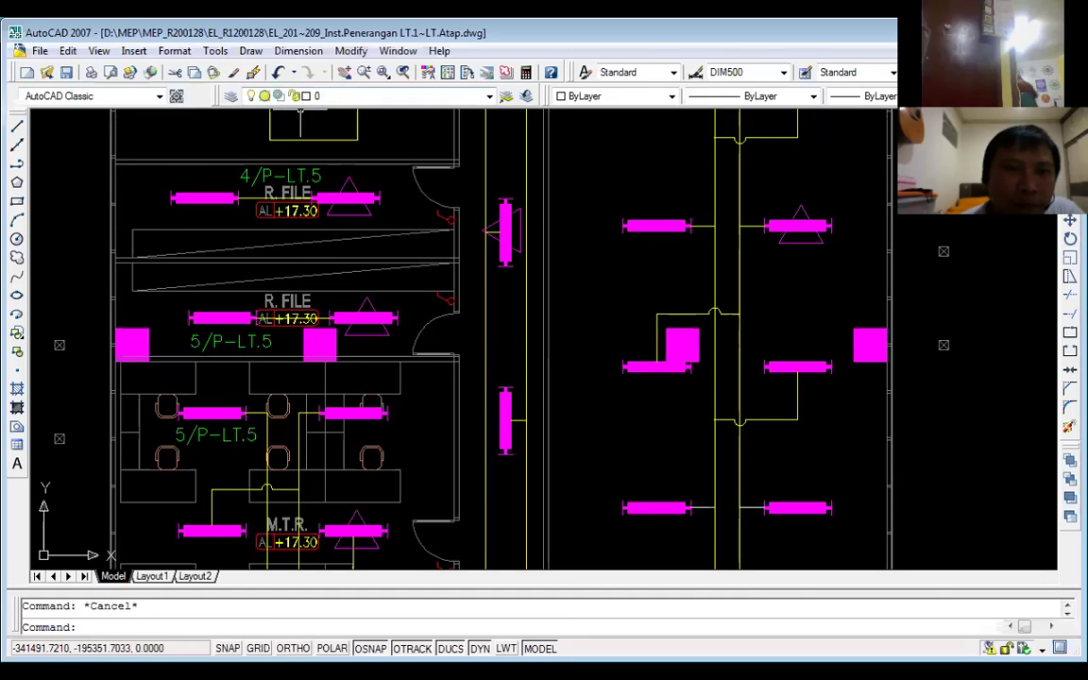
left_click_drag(198, 161, 285, 117)
left_click(487, 100)
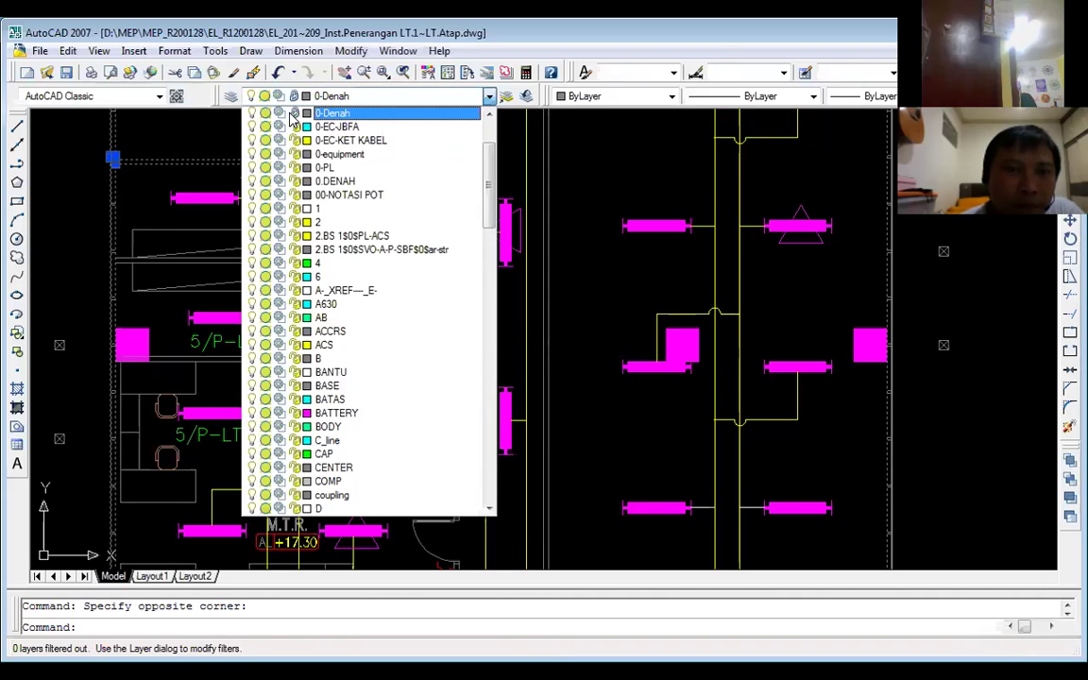
left_click(566, 224)
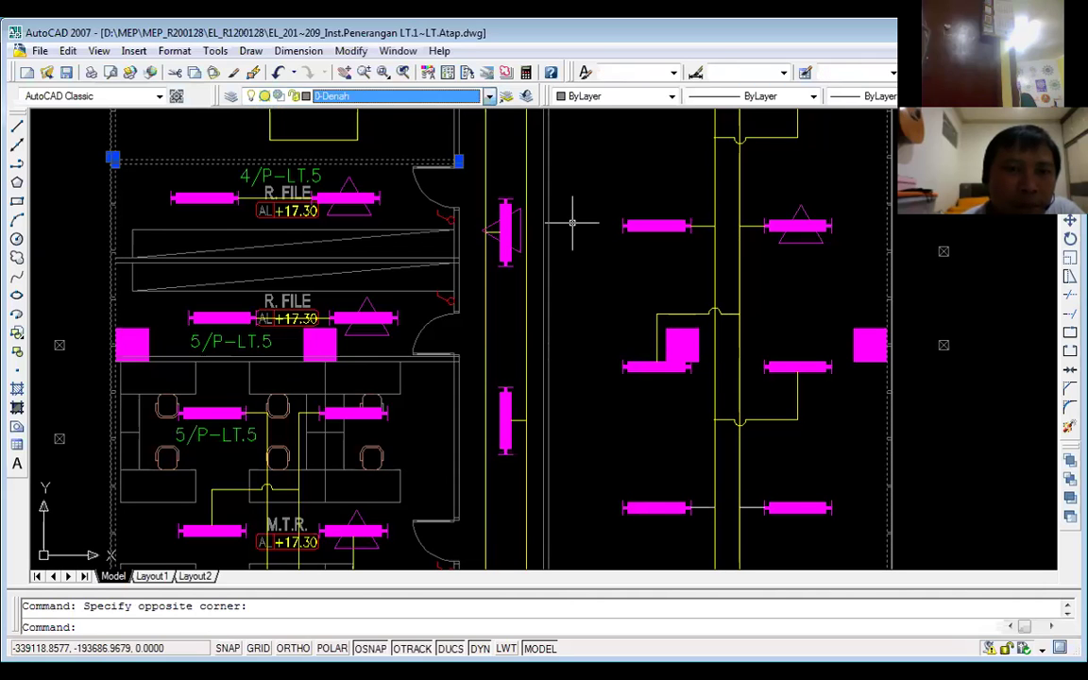
key("Escape")
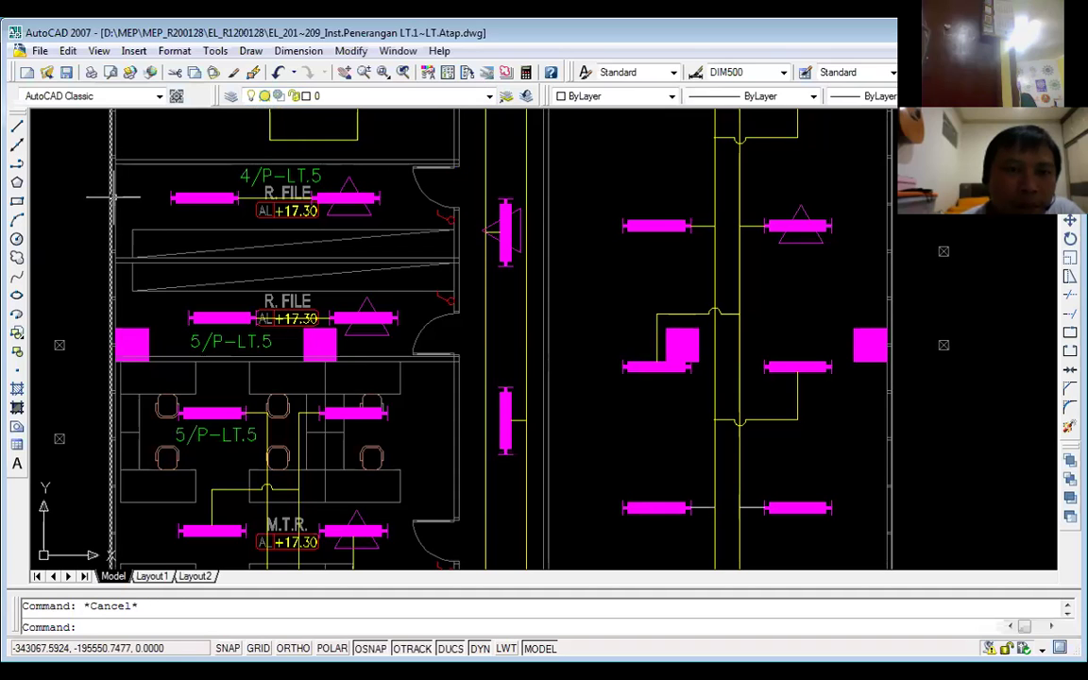
Step: Try a MOVE of the light fixture, then undo both the zoom and the move
scroll(113, 197, "up", 3)
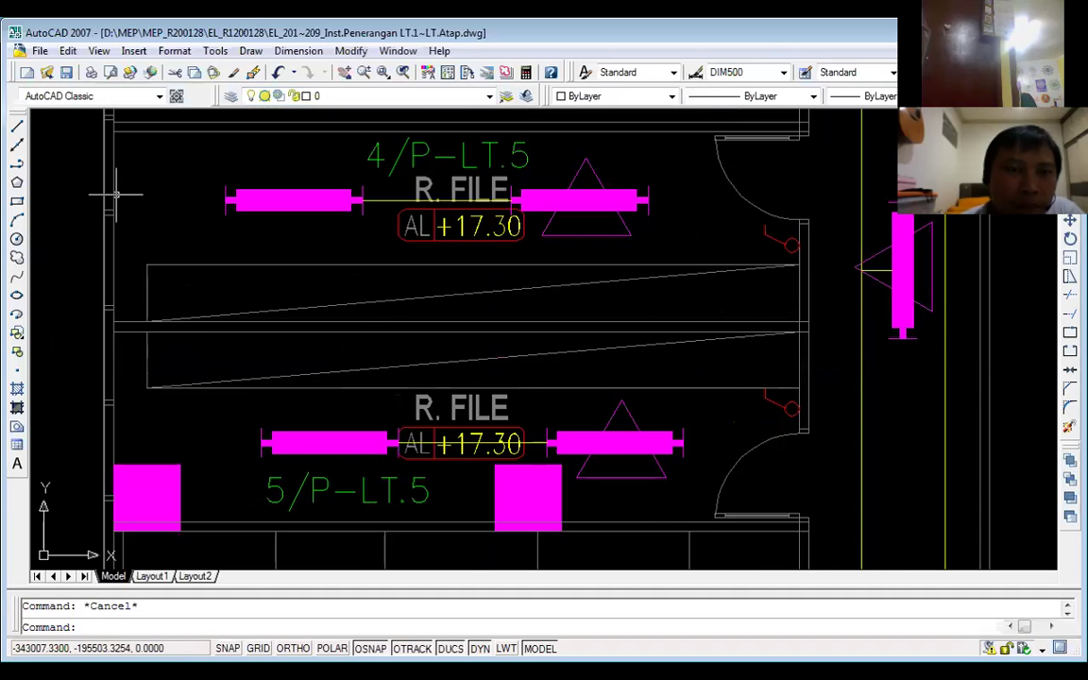
scroll(116, 196, "down", 3)
scroll(165, 190, "up", 3)
type("m")
key("Return")
left_click(167, 215)
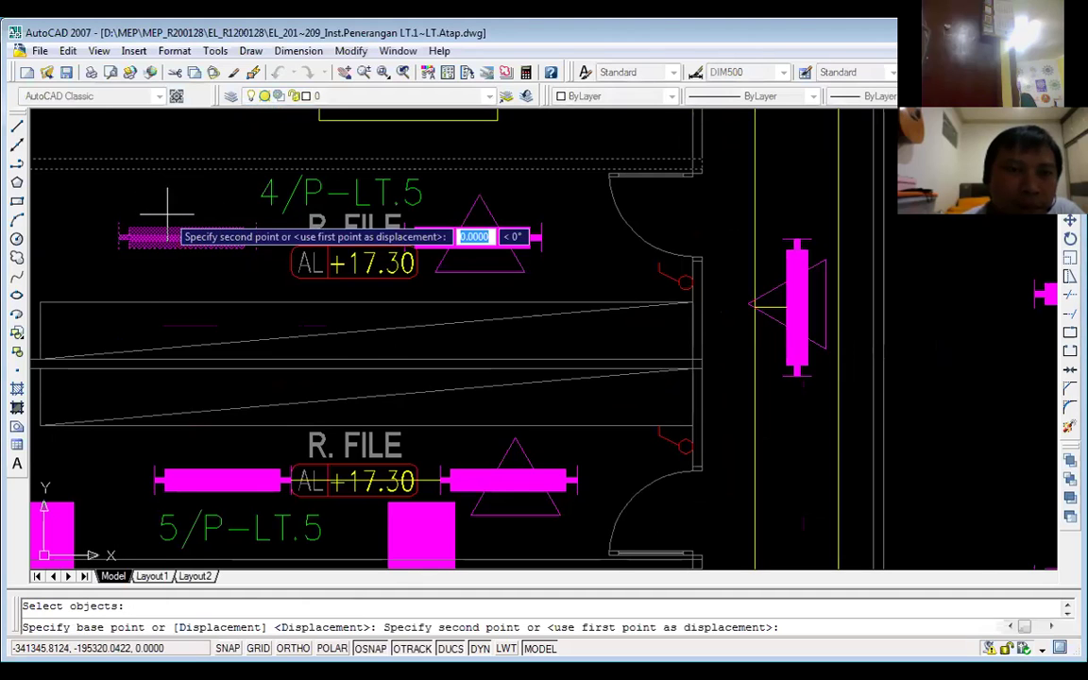
left_click(170, 168)
scroll(170, 179, "down", 3)
key("ctrl+z")
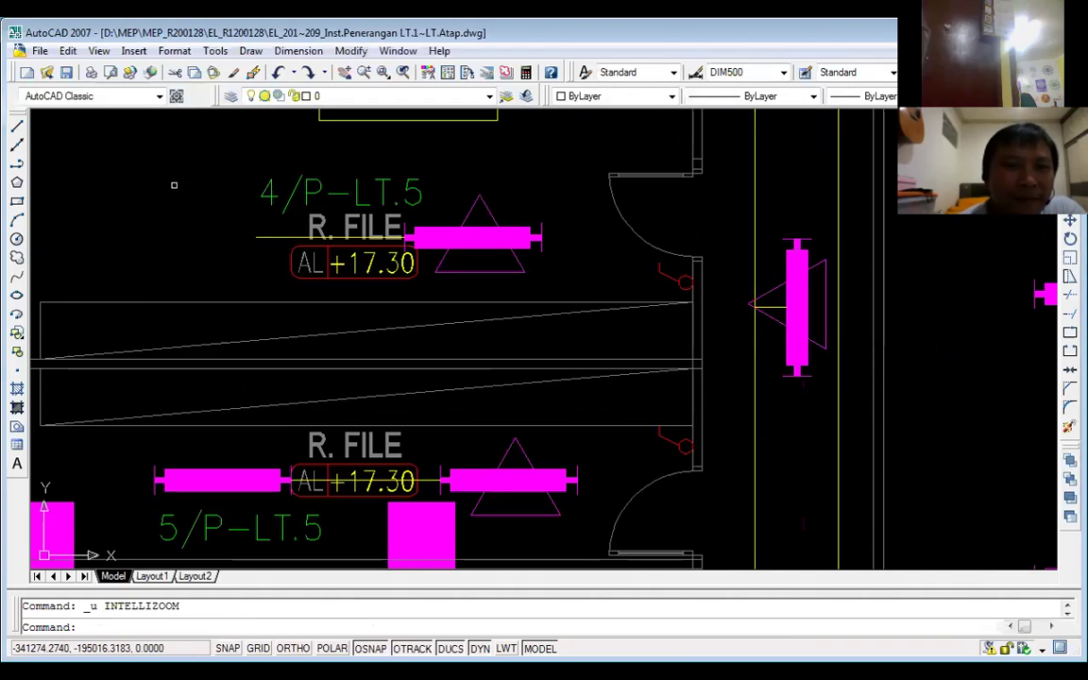
key("ctrl+z")
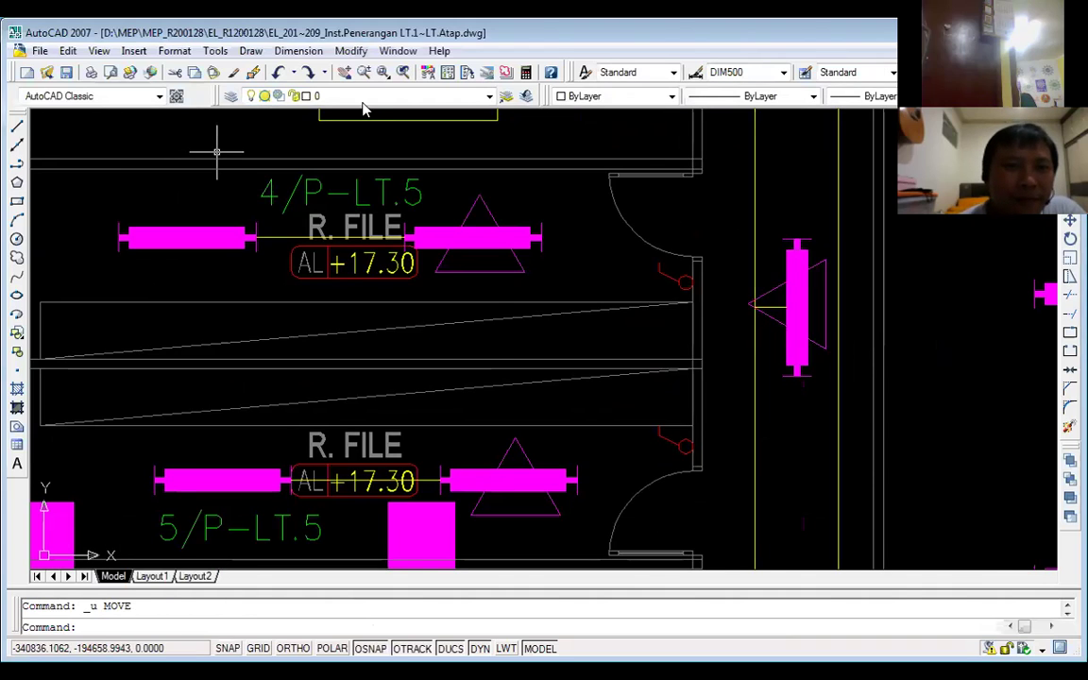
Step: Select the fixture and wall line together to check their layer, then cancel
left_click_drag(216, 151, 351, 118)
left_click(351, 95)
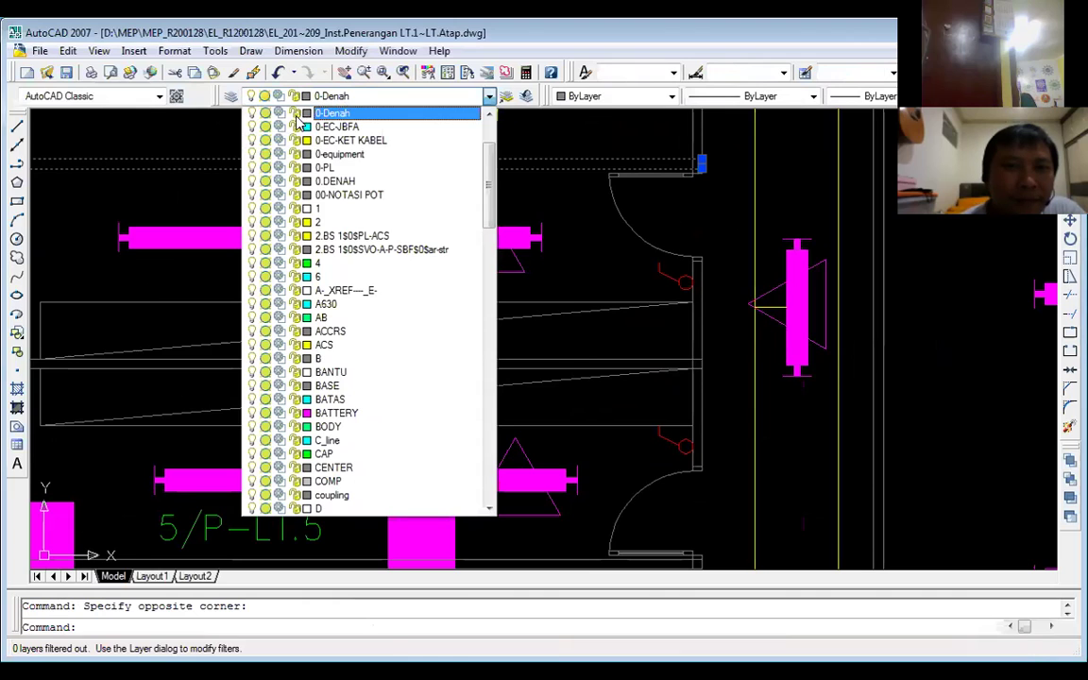
scroll(178, 198, "down", 4)
key("Escape")
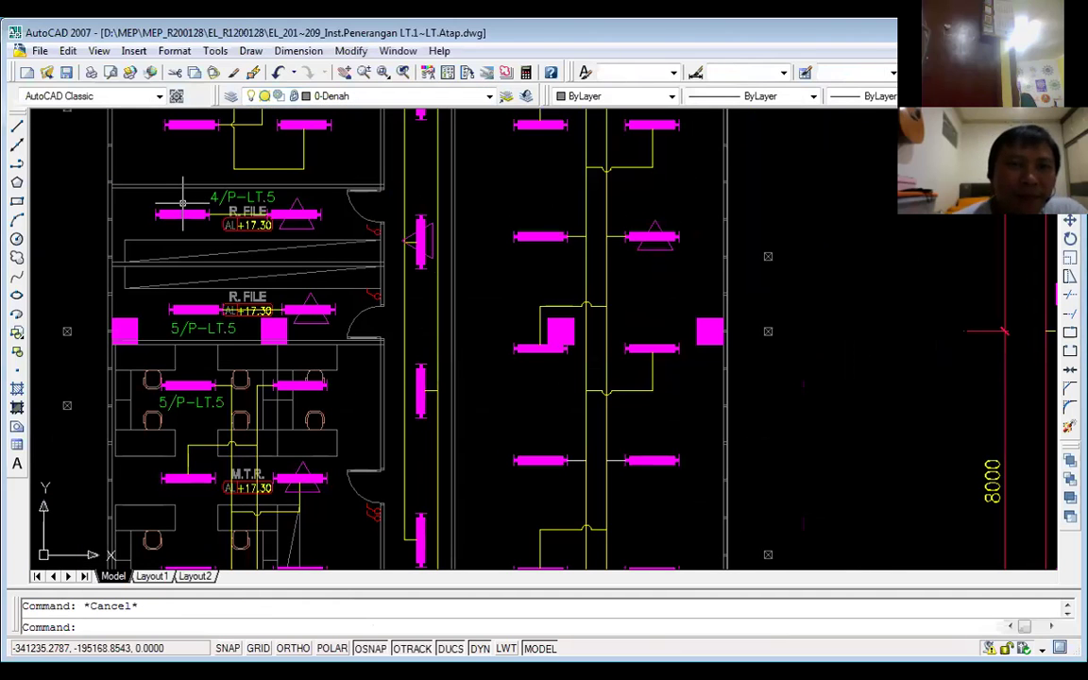
Step: Retry MOVE on the locked fixture beside 4/P-LT.5, then cancel the move
type("m")
key("Return")
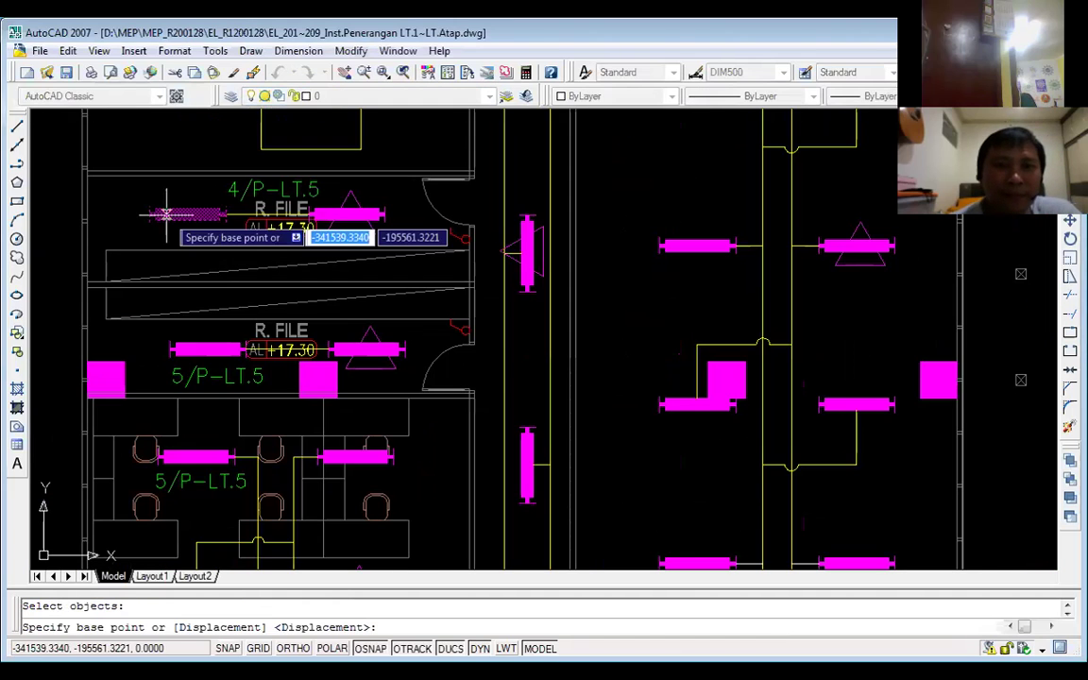
left_click(170, 209)
key("Return")
scroll(177, 159, "up", 5)
key("Return")
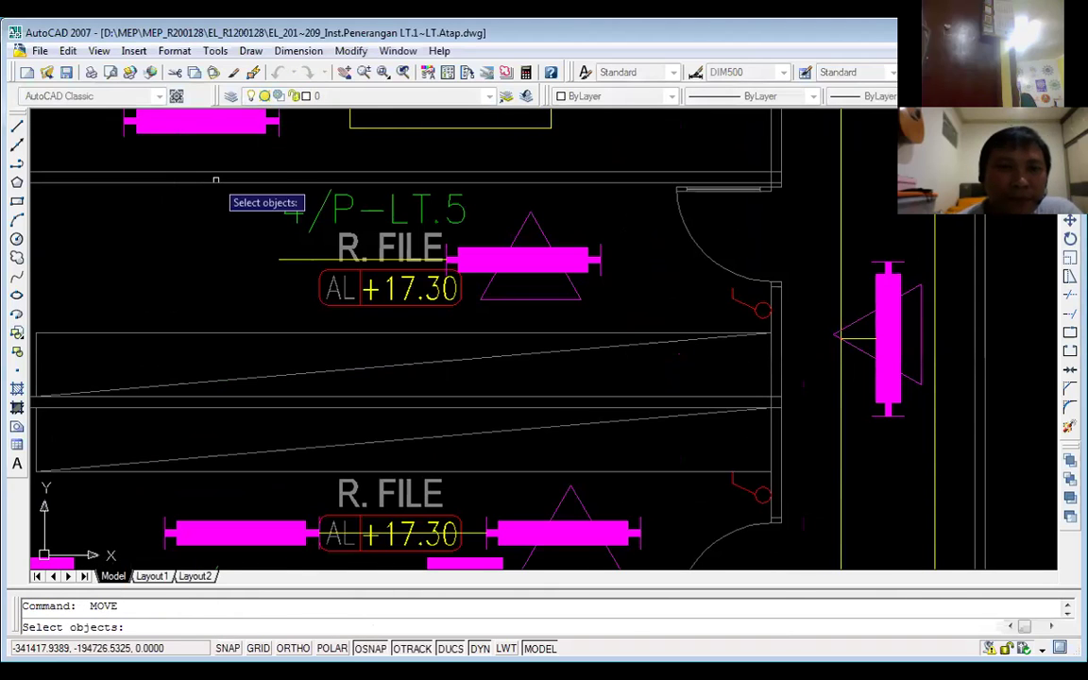
left_click(215, 180)
key("Return")
scroll(200, 142, "down", 2)
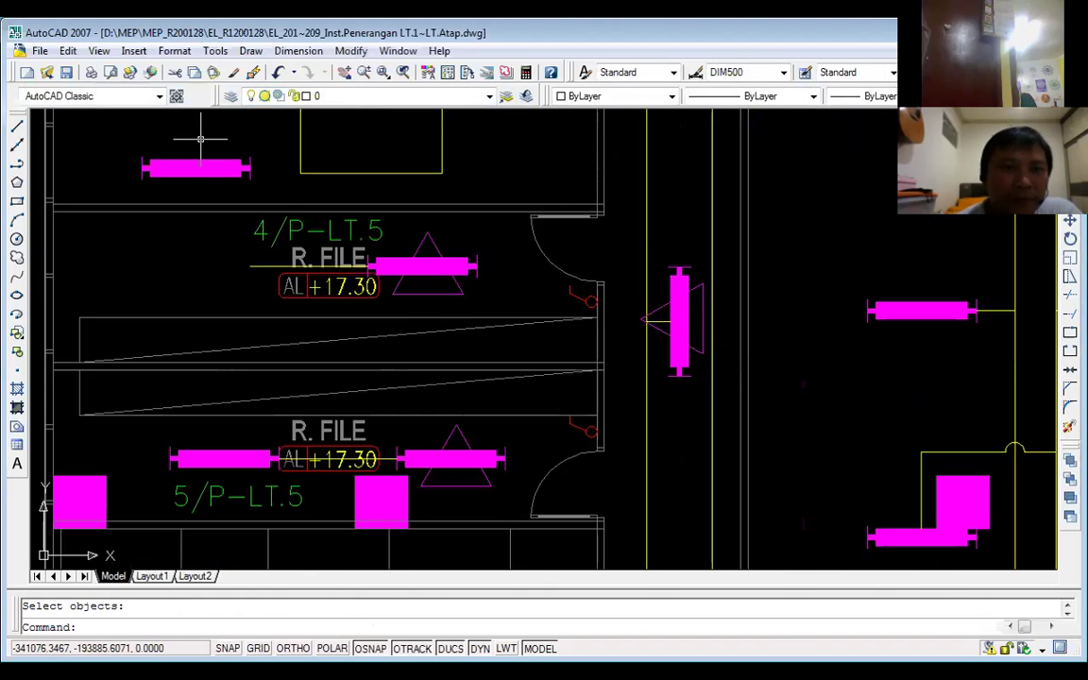
Step: Undo the zoom and the earlier fixture move, restoring the fixture's original position
key("ctrl+z")
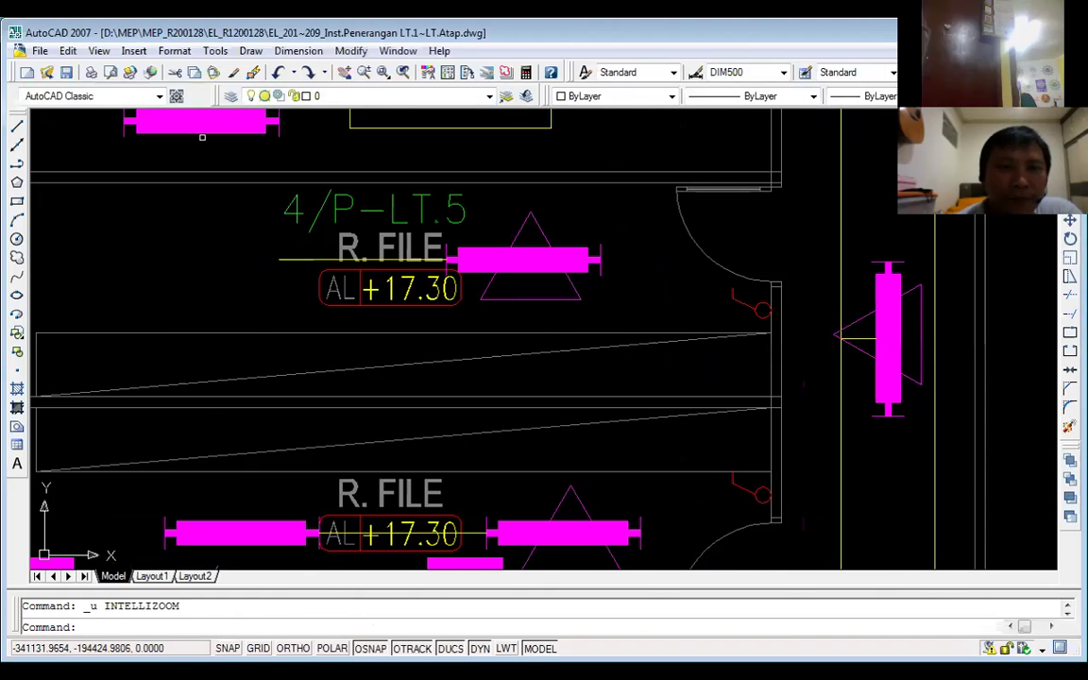
key("ctrl+z")
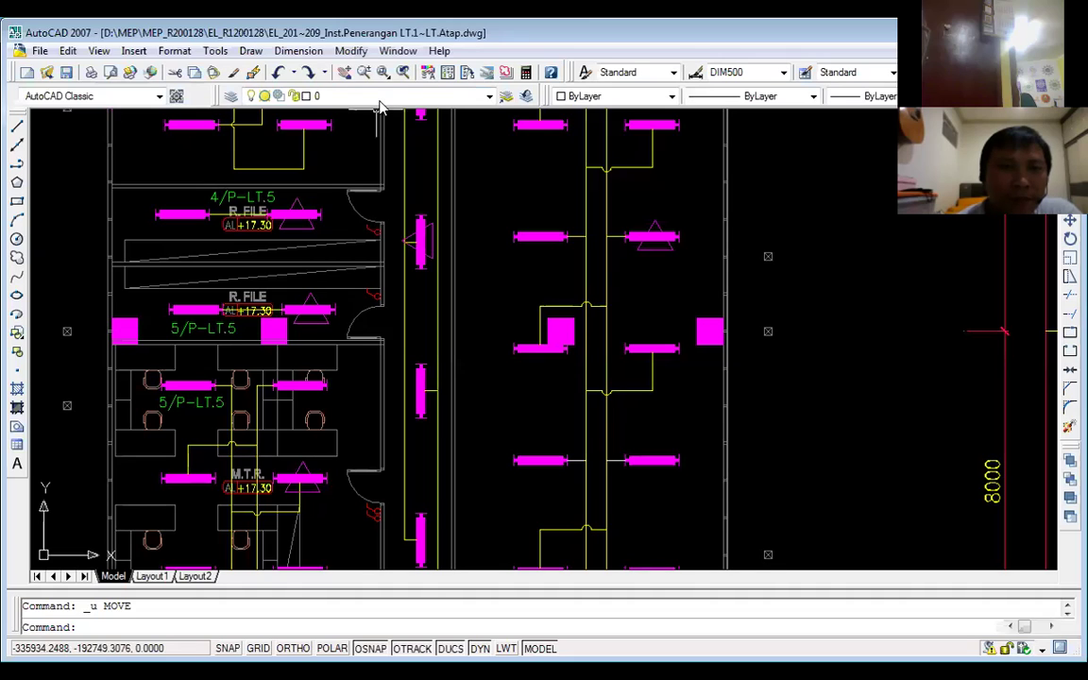
left_click(382, 95)
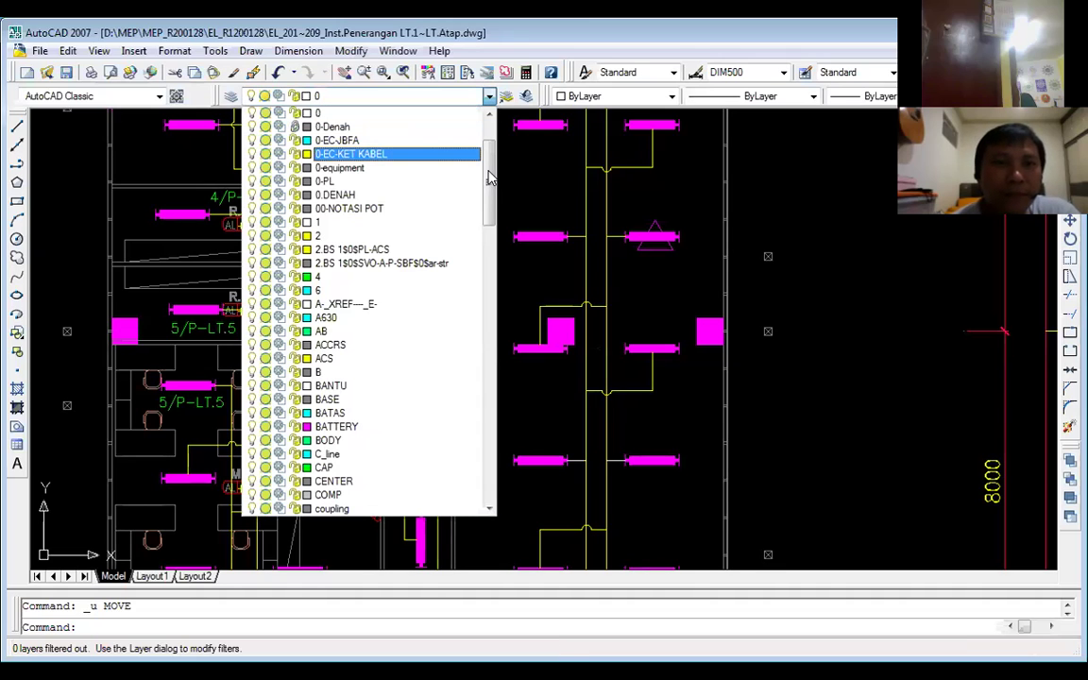
Step: Select the chair and magenta fixture near 5/P-LT.5 to confirm they're on layer FUR, then clear
key("Down")
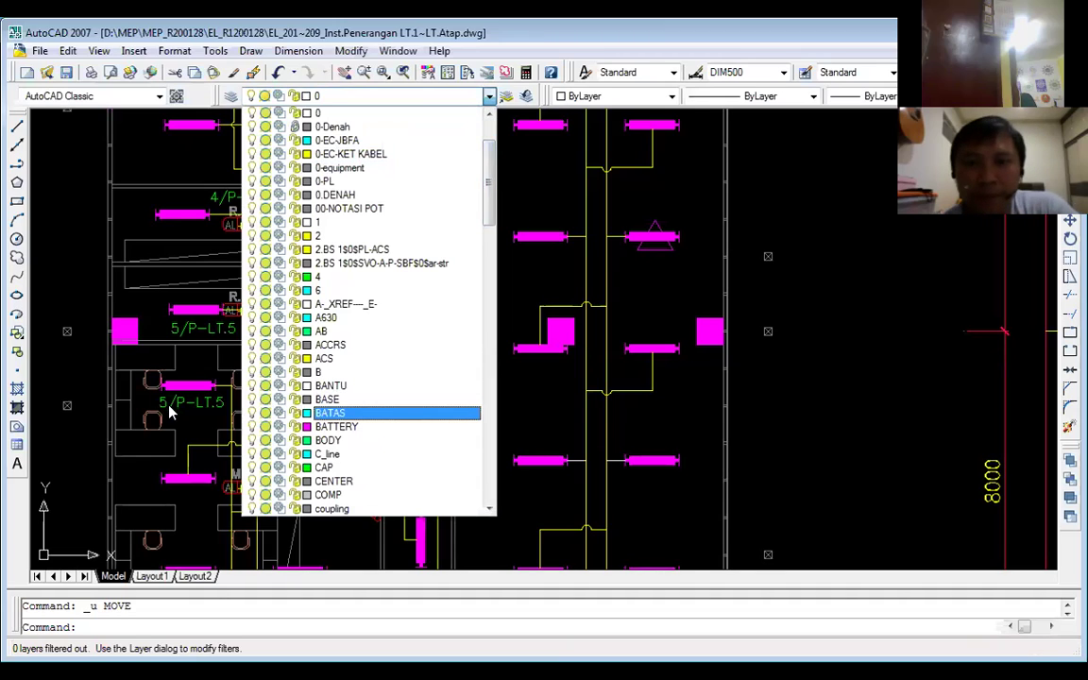
scroll(151, 315, "up", 5)
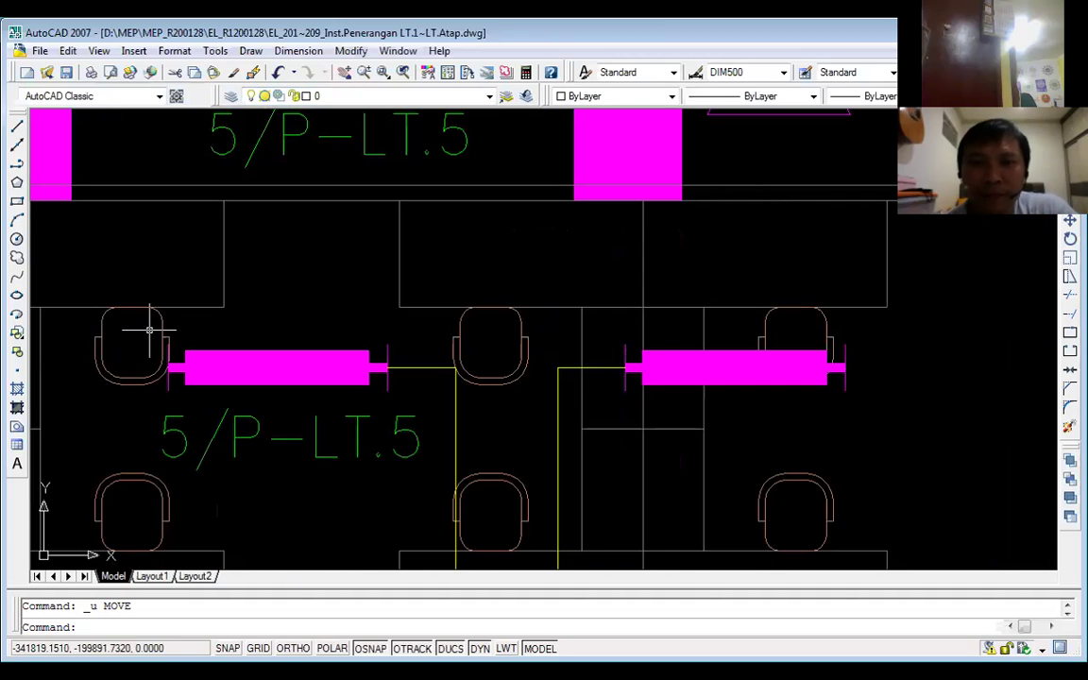
scroll(217, 361, "down", 3)
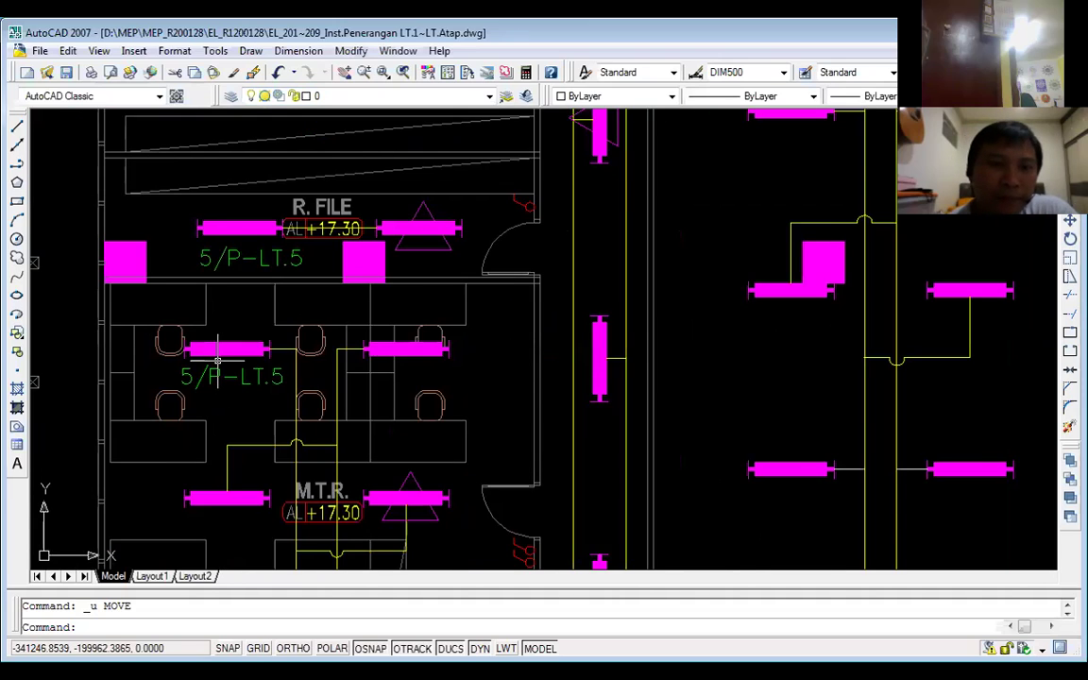
scroll(217, 361, "up", 2)
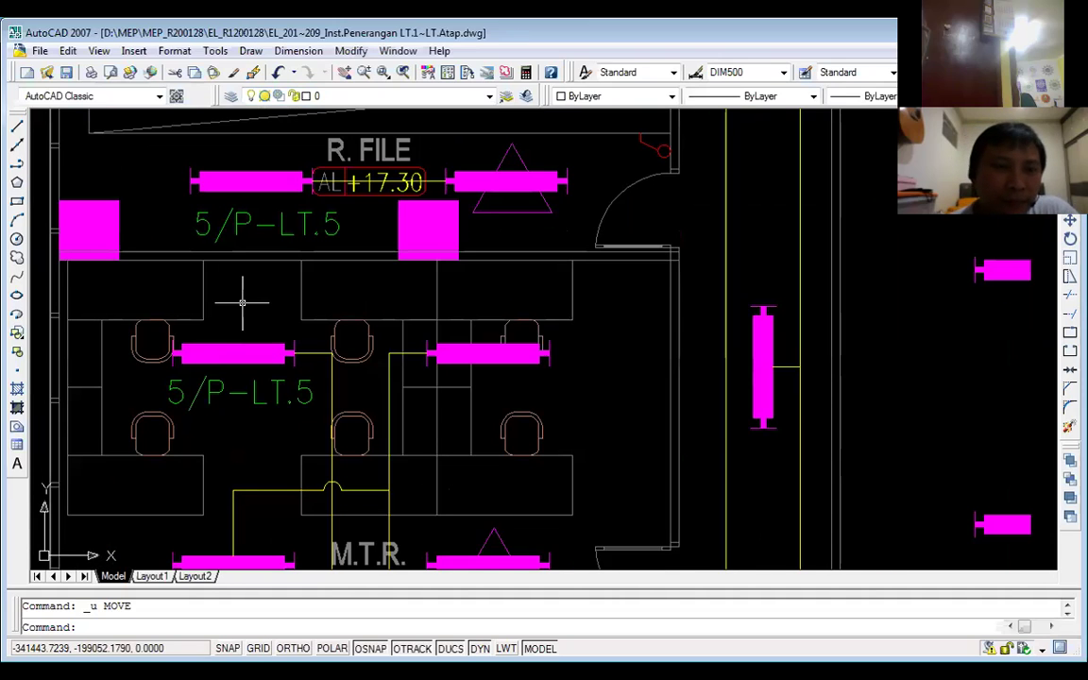
left_click(140, 359)
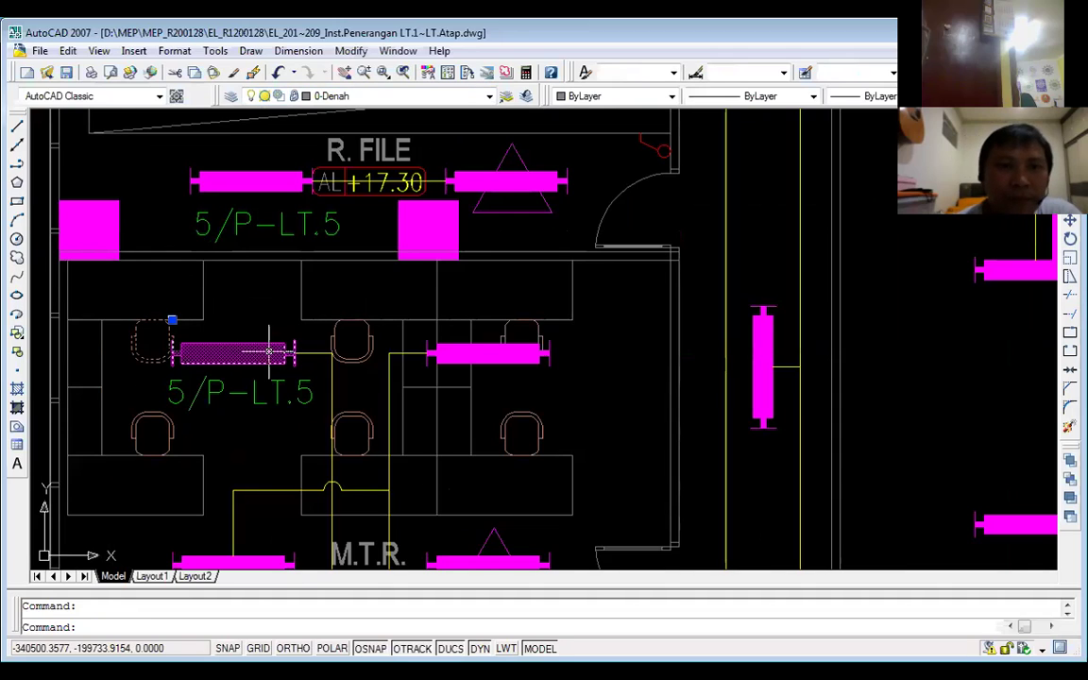
left_click(269, 351)
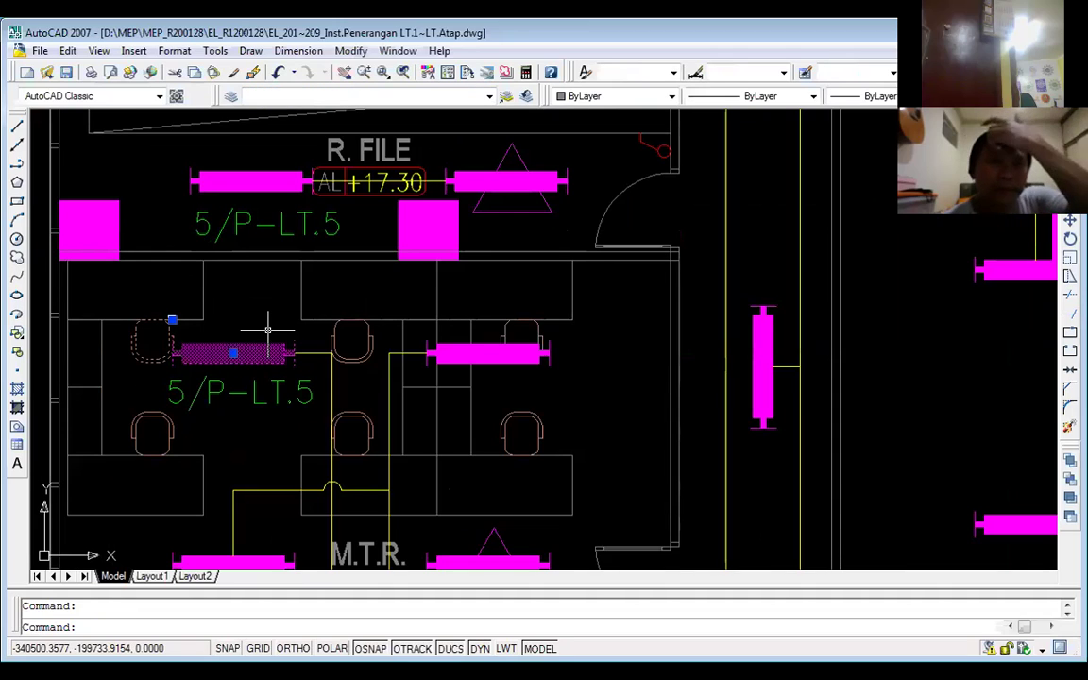
left_click(268, 330, "shift")
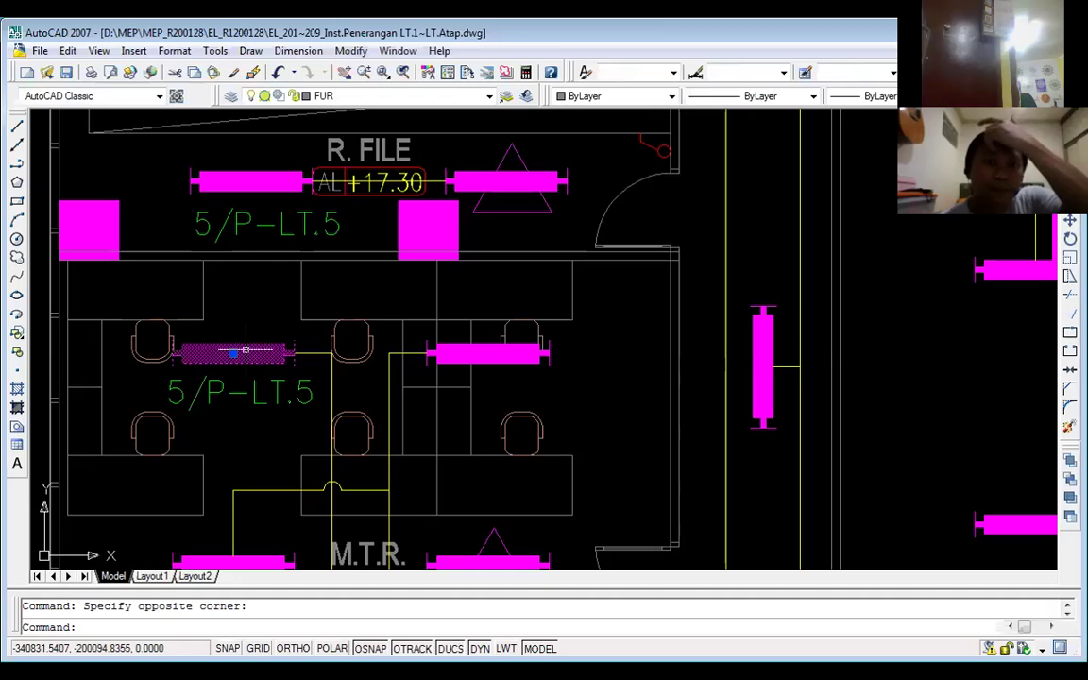
left_click(287, 246, "shift")
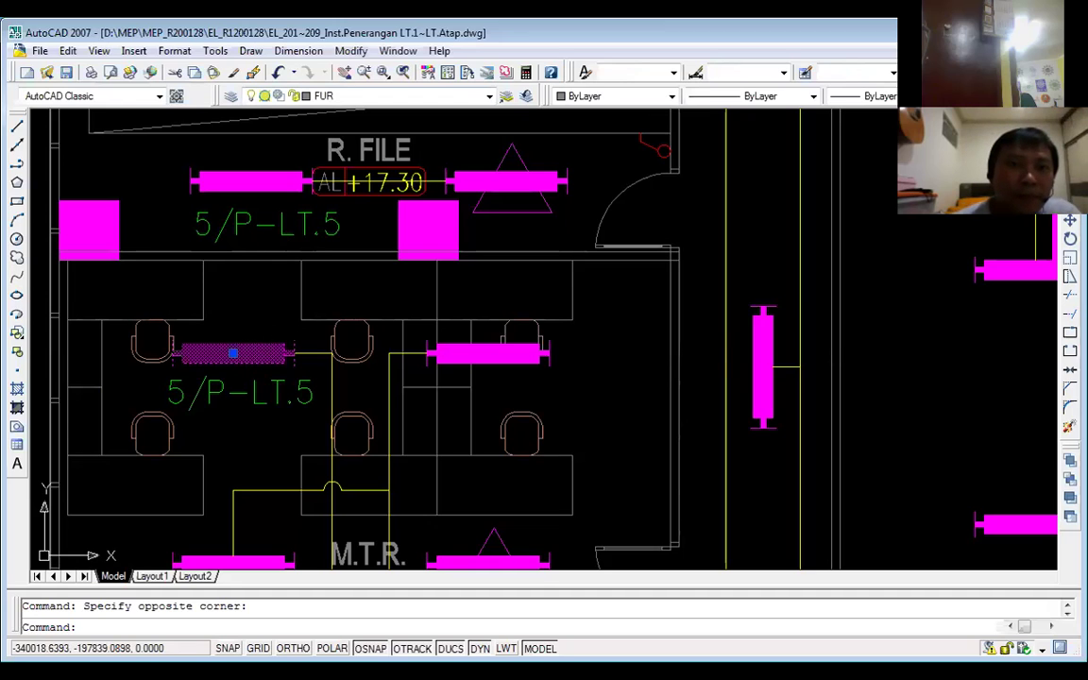
key("Escape")
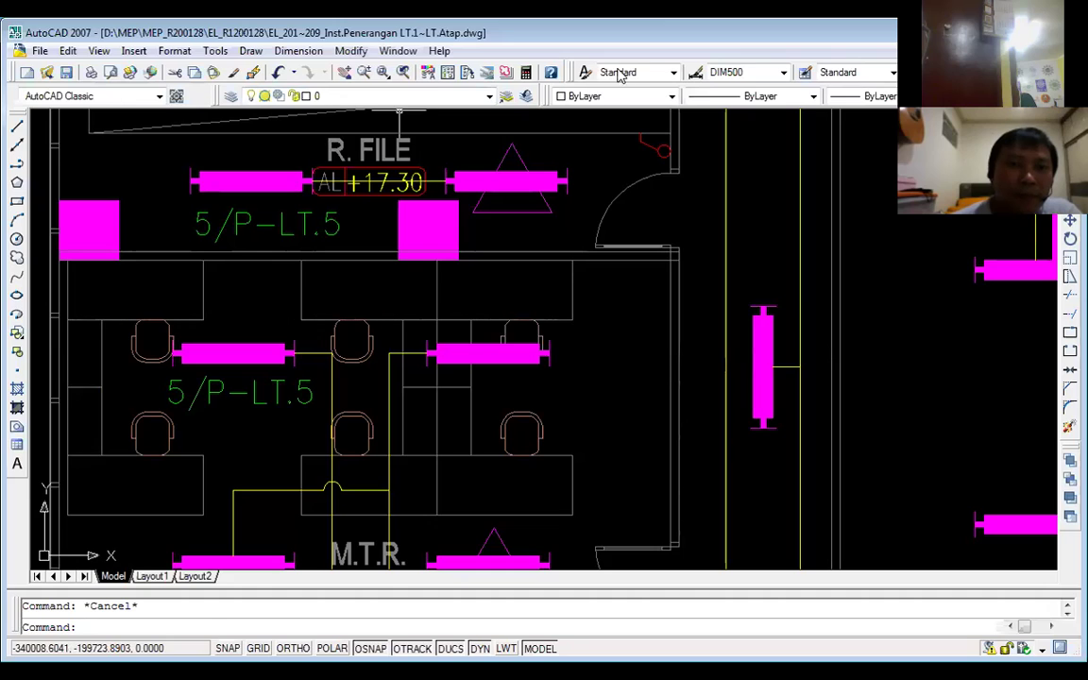
left_click(397, 51)
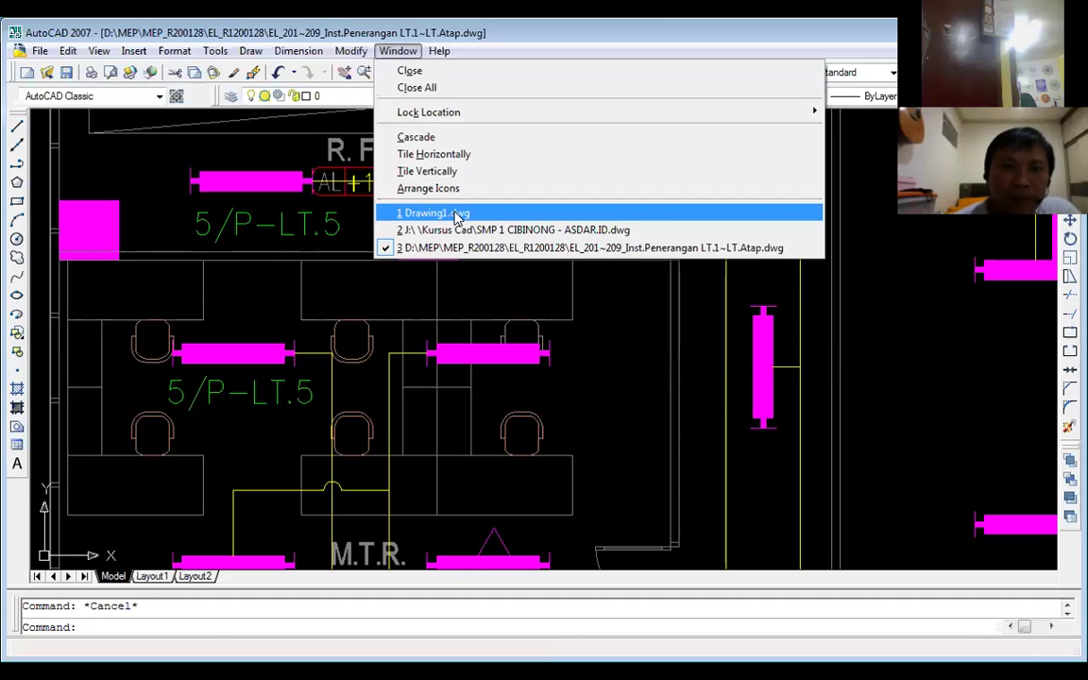
Step: Switch to Drawing1.dwg and zoom to inspect the red frame's corners
left_click(457, 215)
scroll(463, 406, "down", 4)
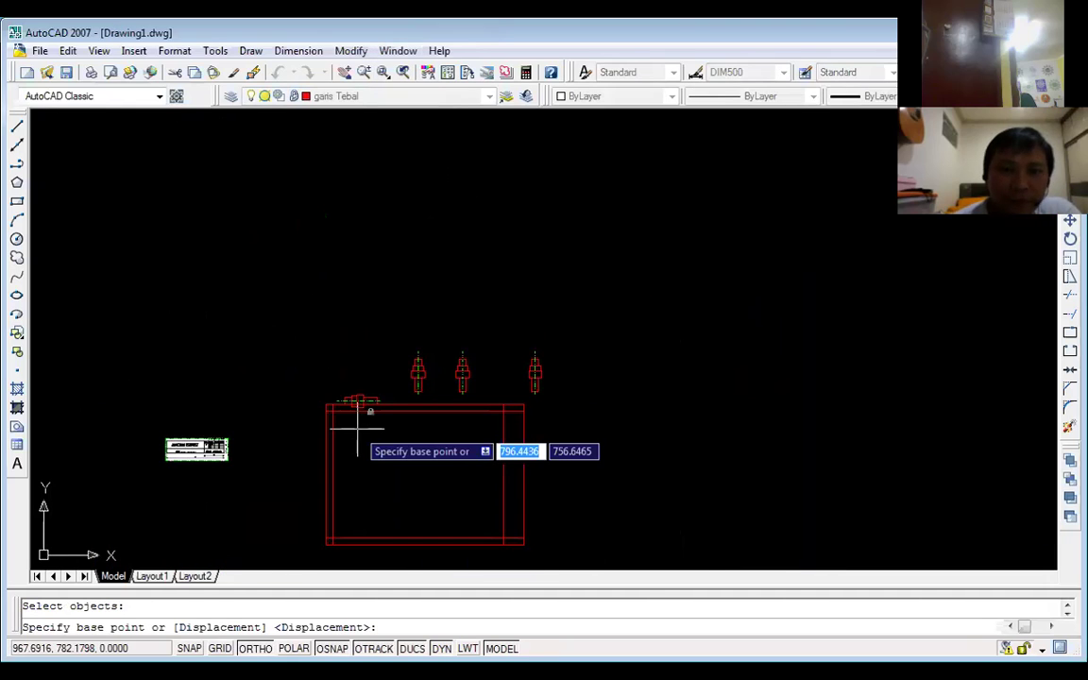
scroll(340, 415, "up", 9)
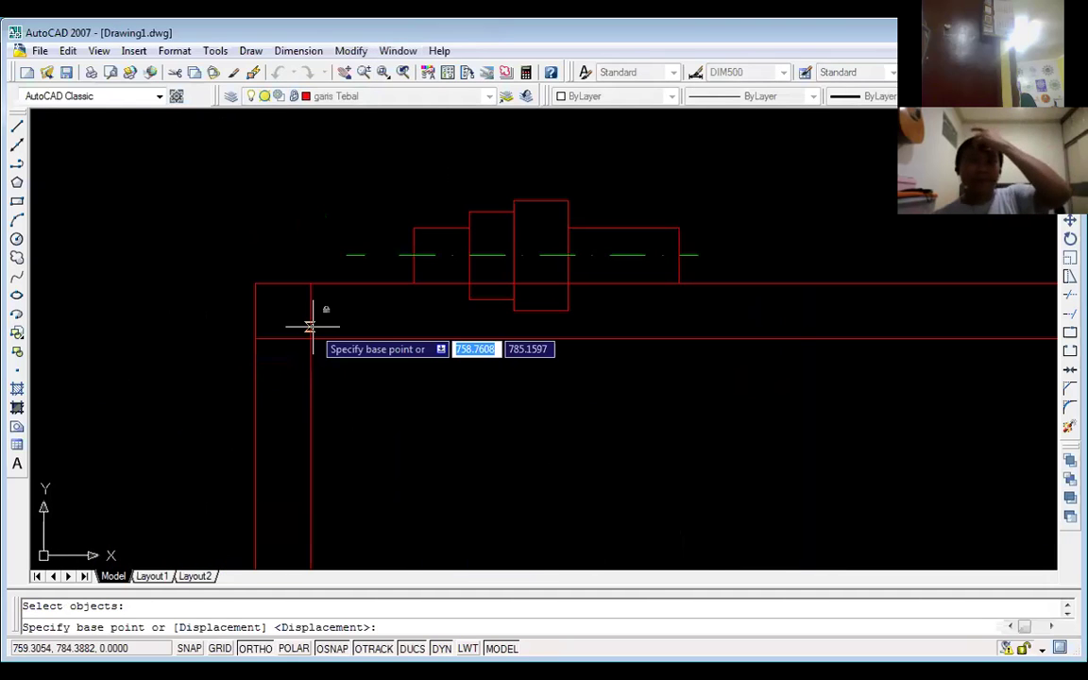
scroll(309, 326, "down", 5)
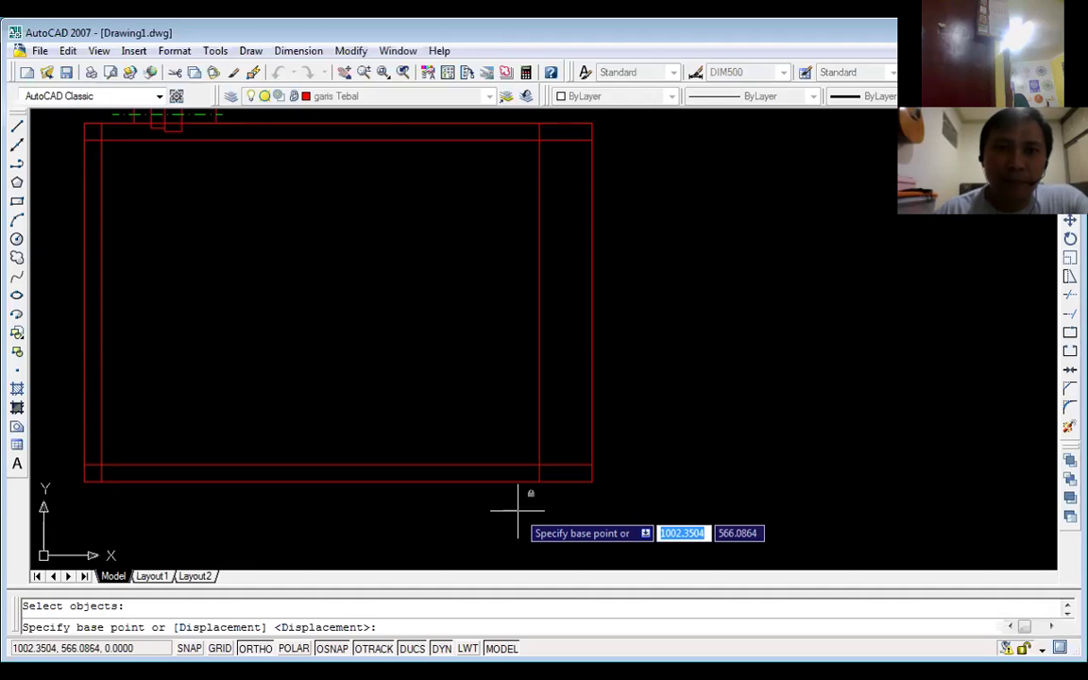
Step: Zoom in and out on Drawing1, then cancel the pending MOVE with Esc
scroll(372, 313, "down", 4)
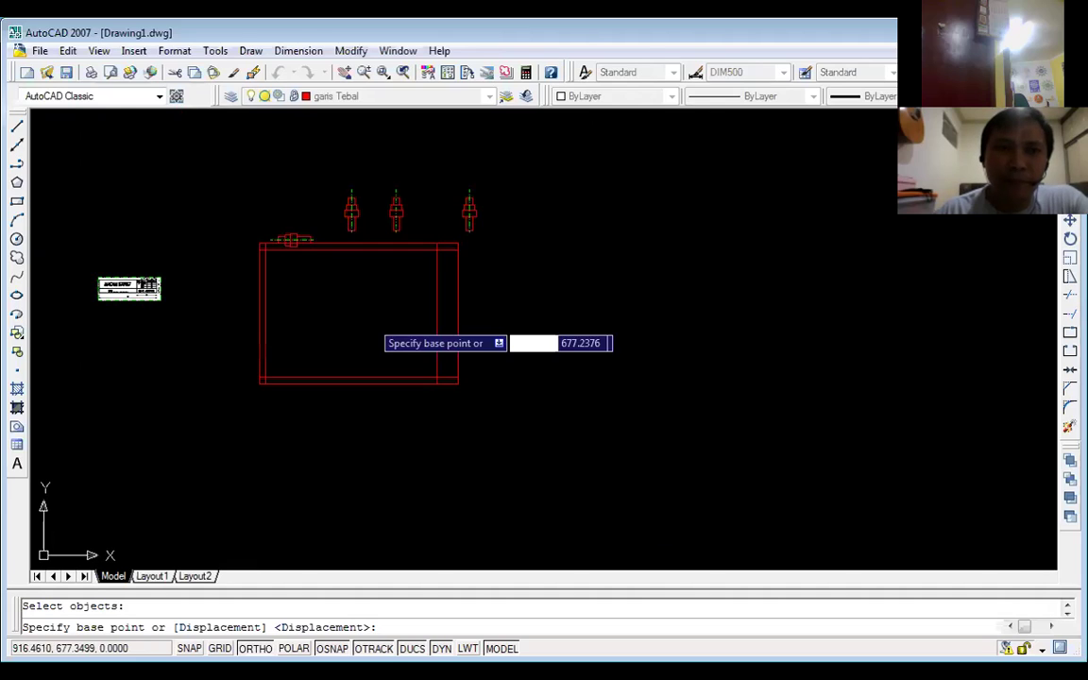
scroll(338, 248, "up", 6)
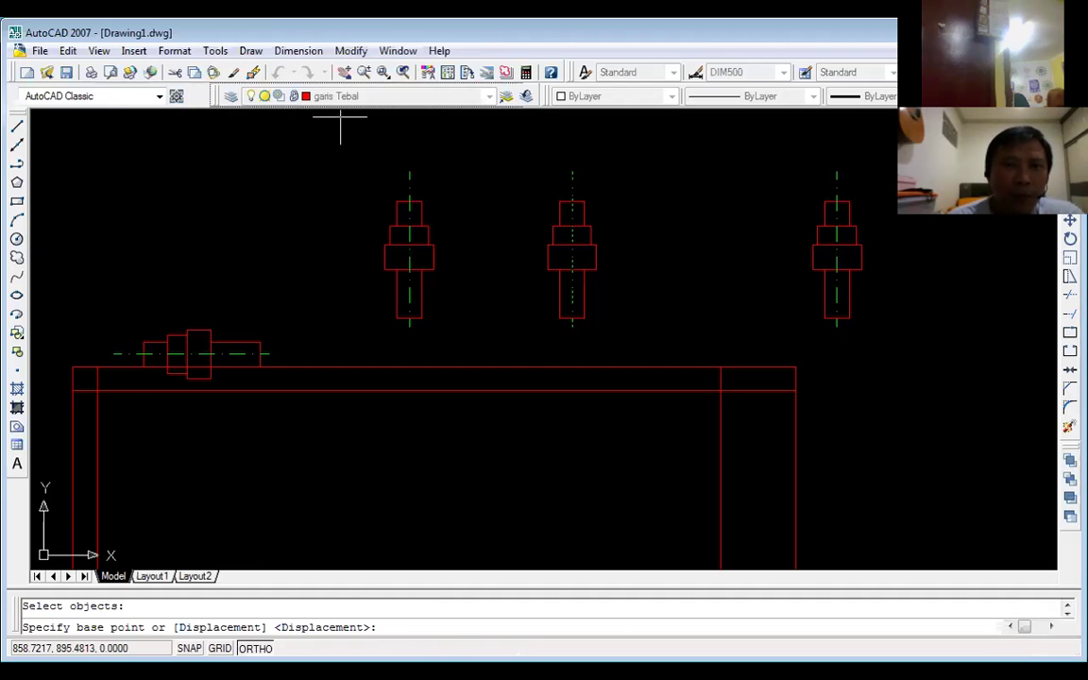
key("Escape")
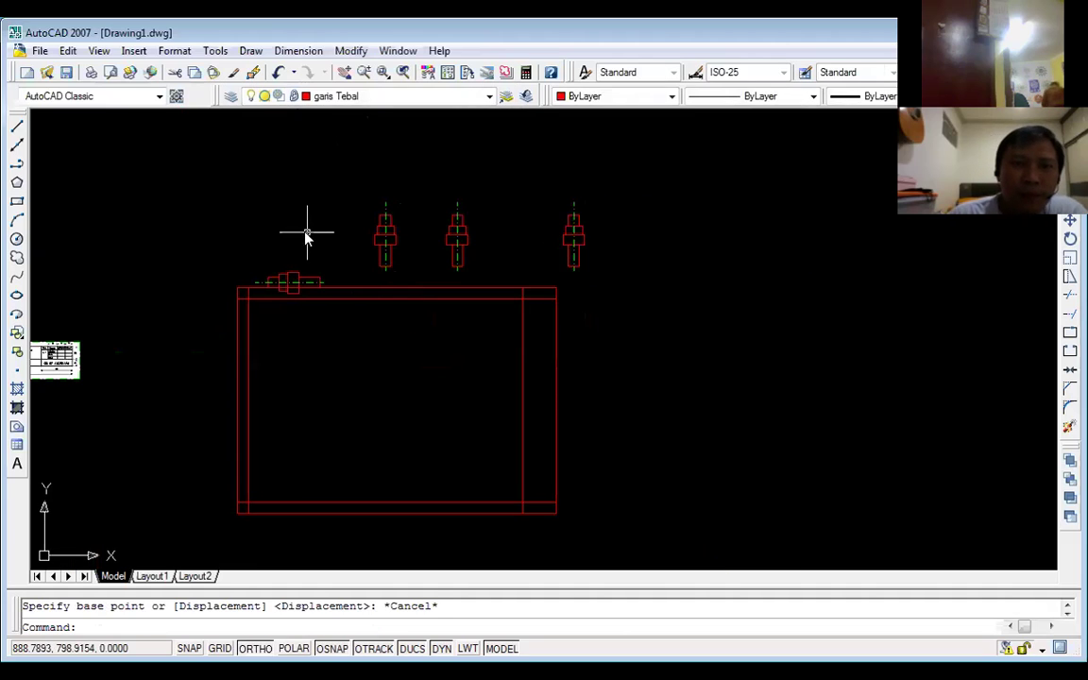
Step: Set the default save format to AutoCAD 2004/LT2004 Drawing in Options, then save with Ctrl+S
right_click(307, 529)
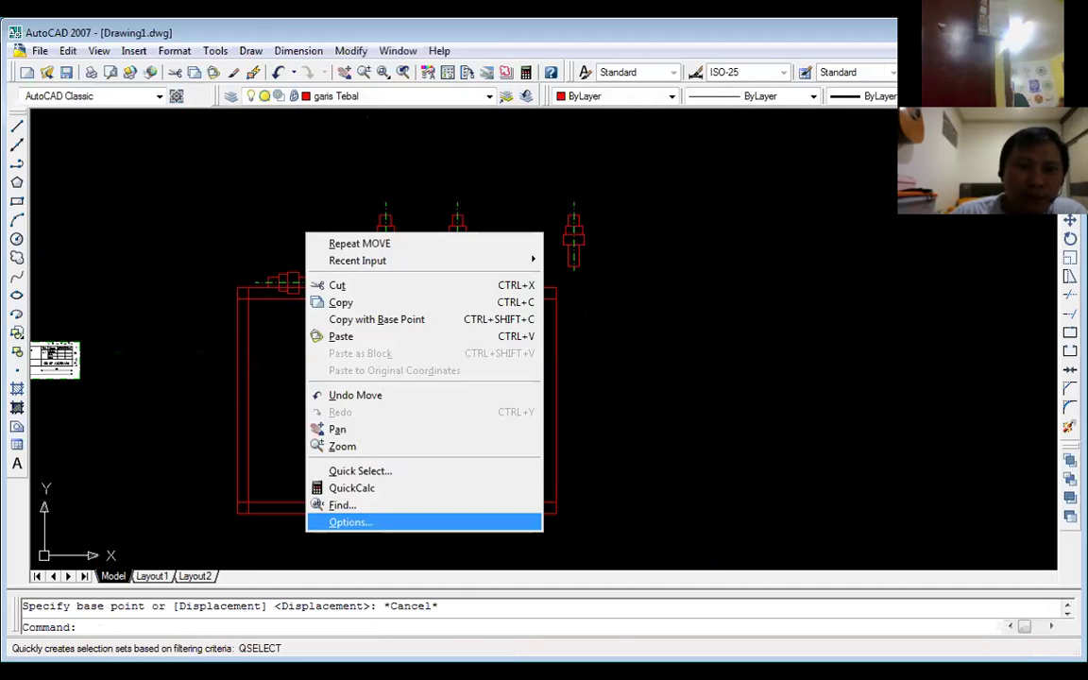
left_click(367, 523)
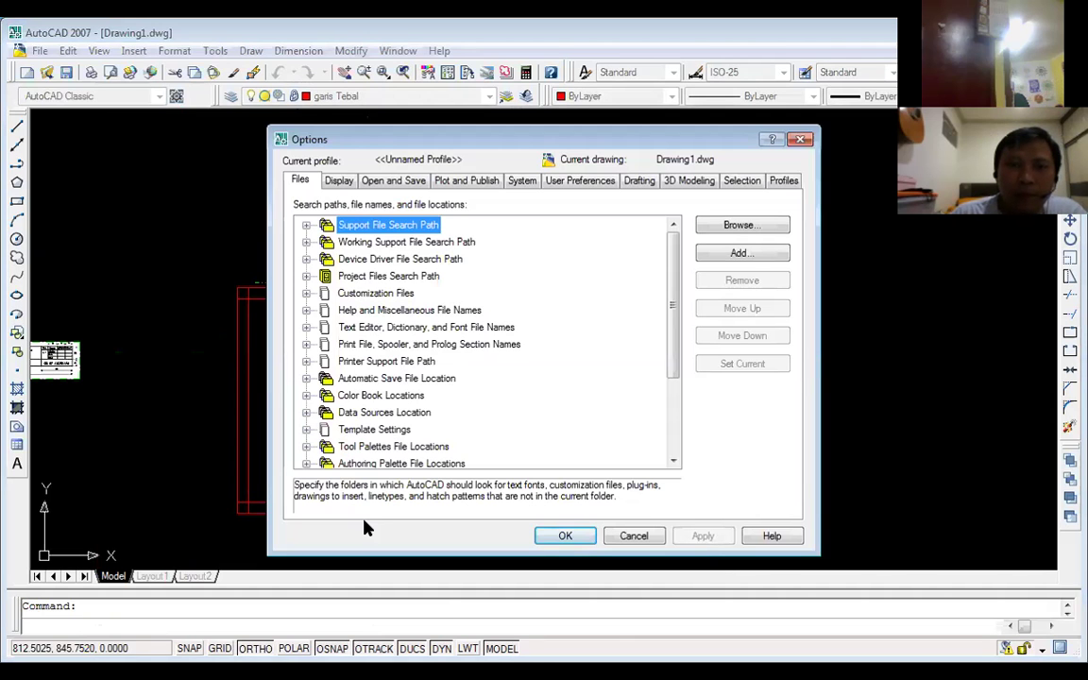
left_click(395, 182)
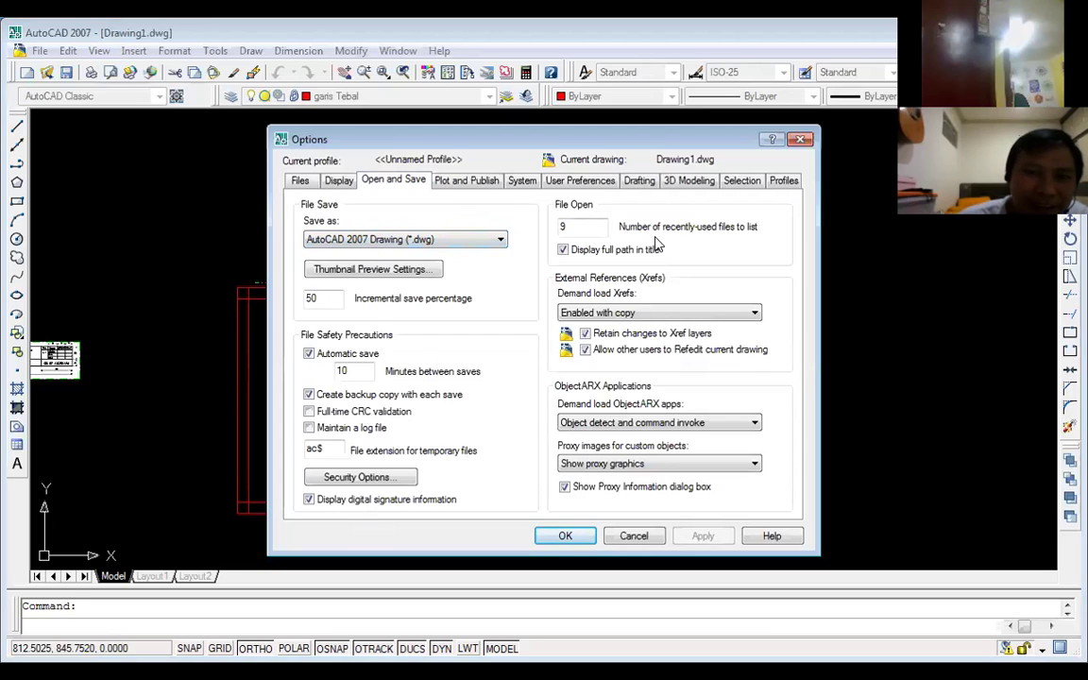
left_click(402, 242)
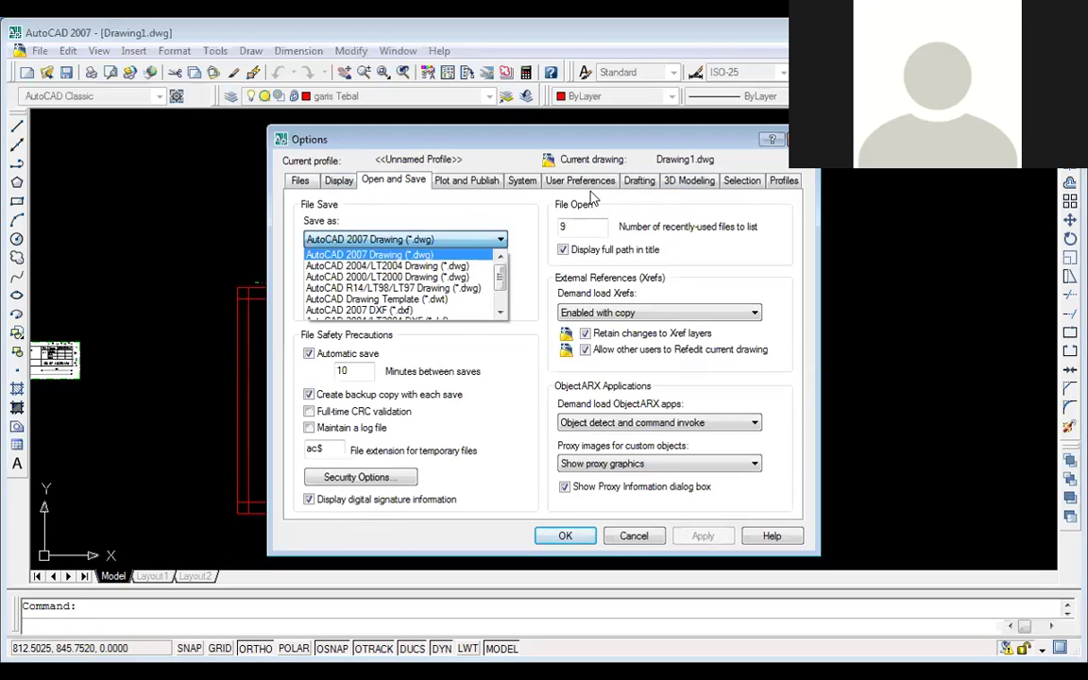
left_click(344, 265)
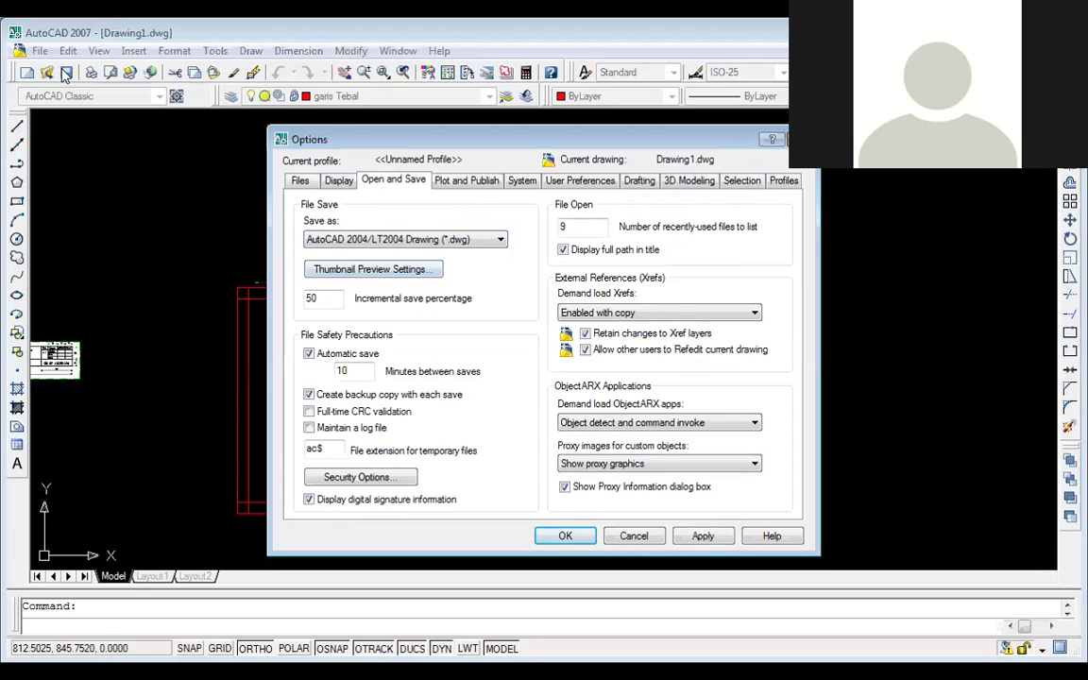
key("Return")
key("ctrl+s")
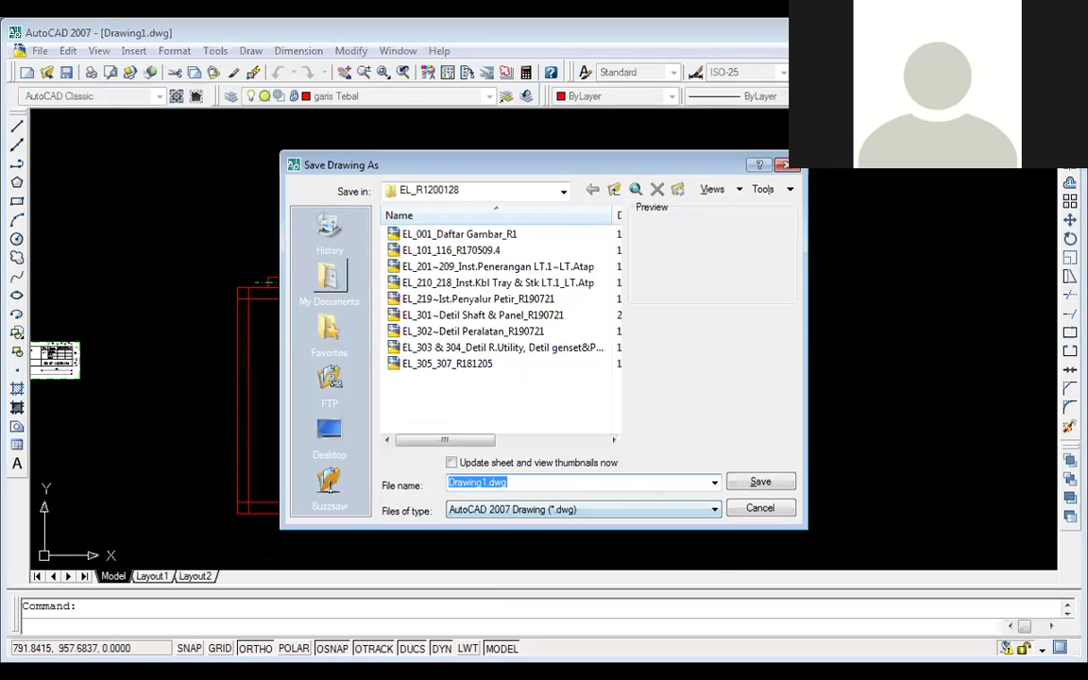
Step: Save the drawing as Drawing1.dwg in the EL_R1200128 folder
left_click(746, 483)
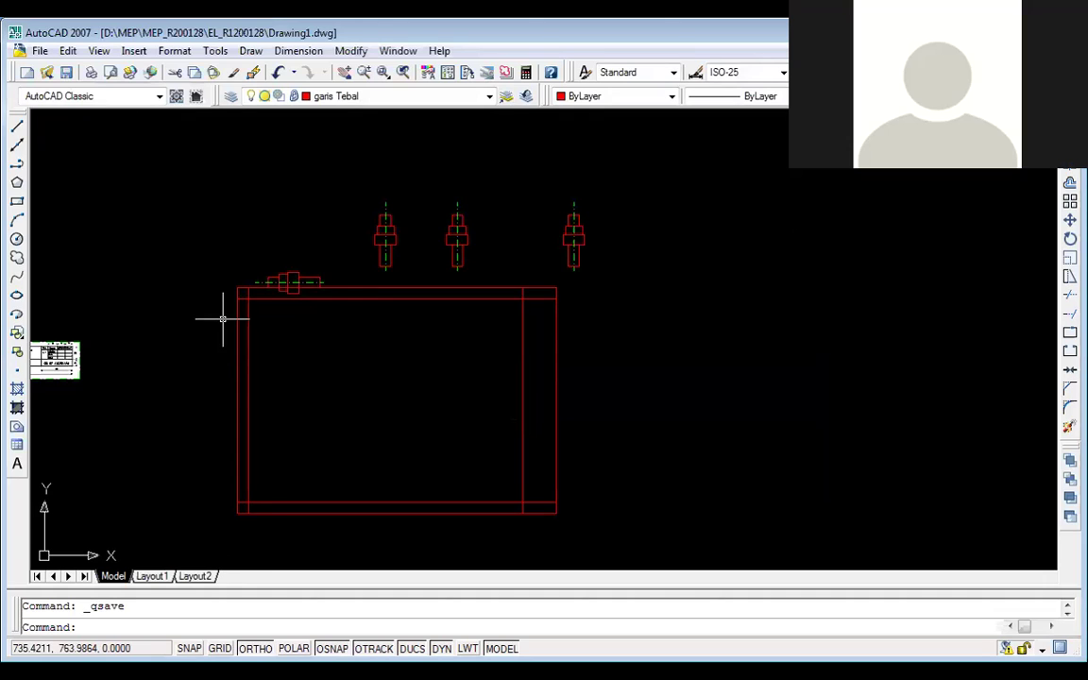
right_click(231, 236)
left_click(304, 529)
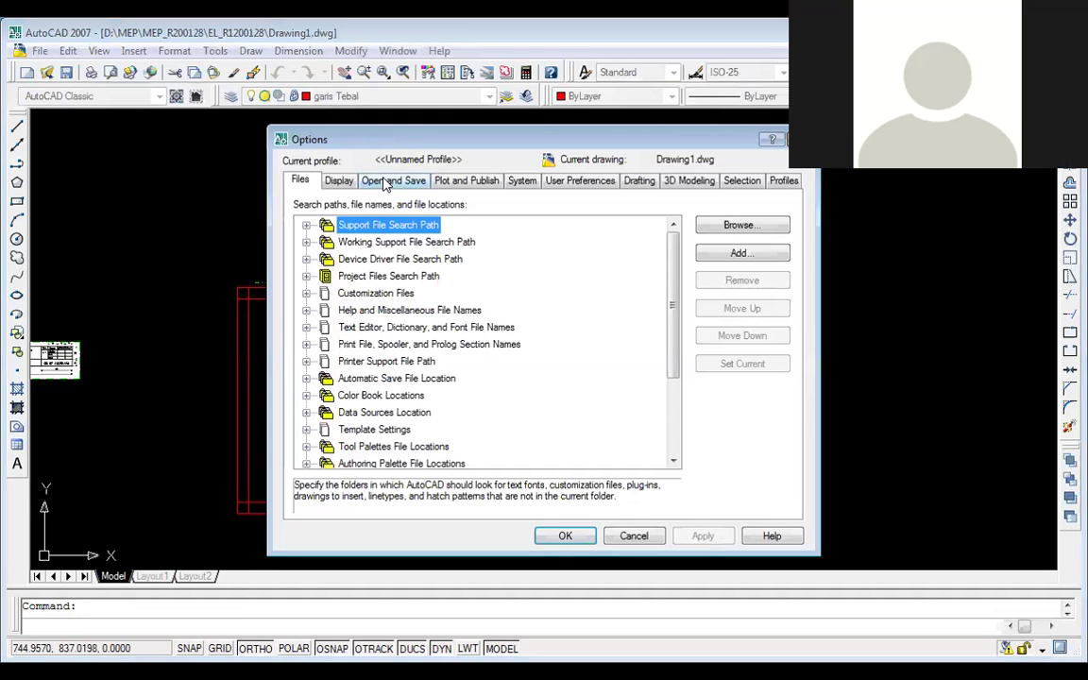
left_click(387, 182)
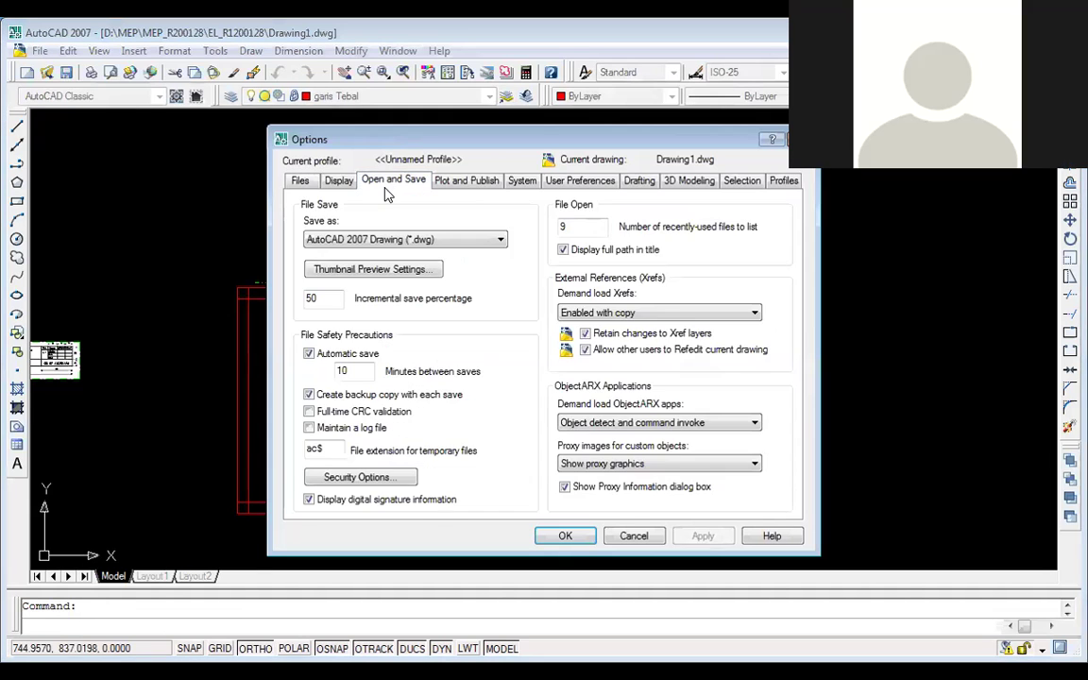
left_click(377, 242)
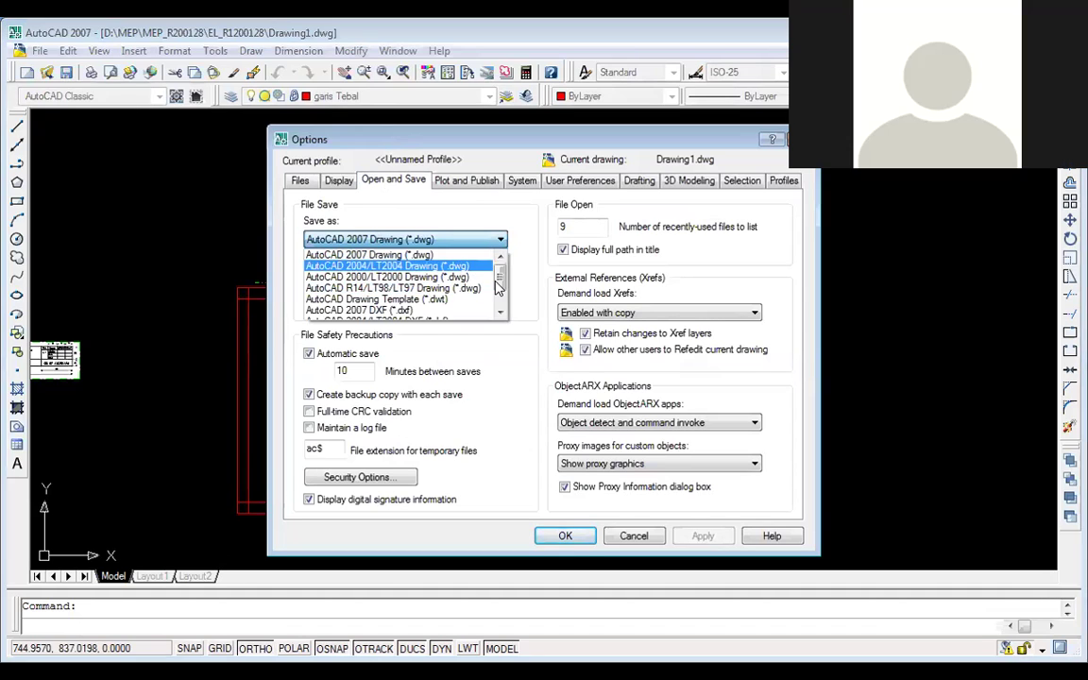
scroll(468, 279, "down", 1)
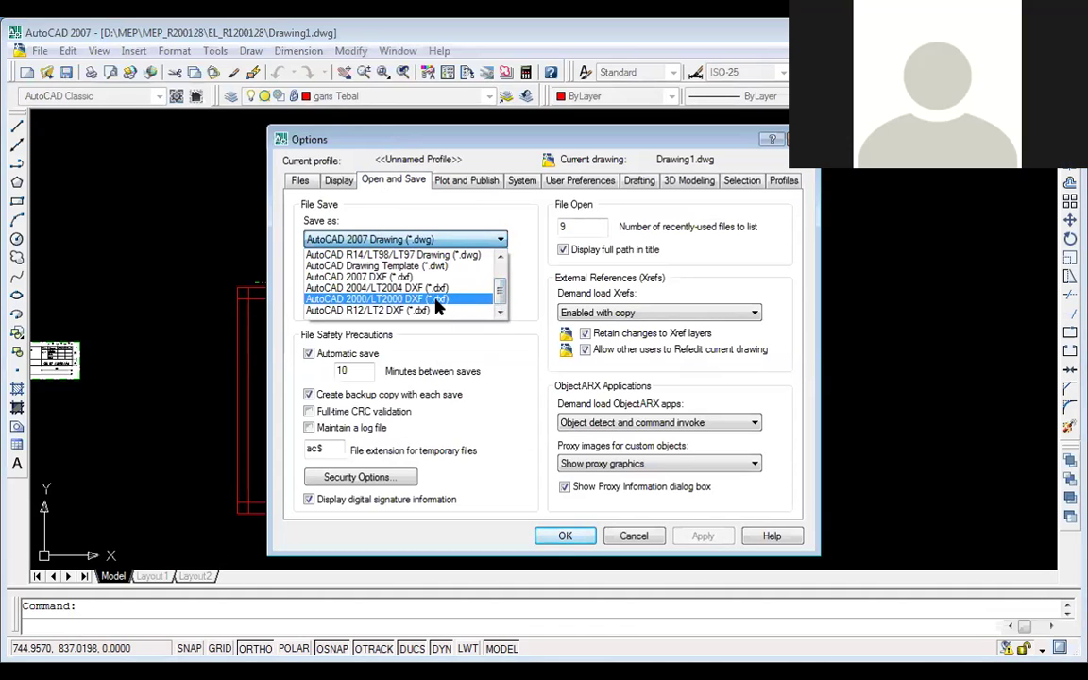
scroll(451, 265, "up", 1)
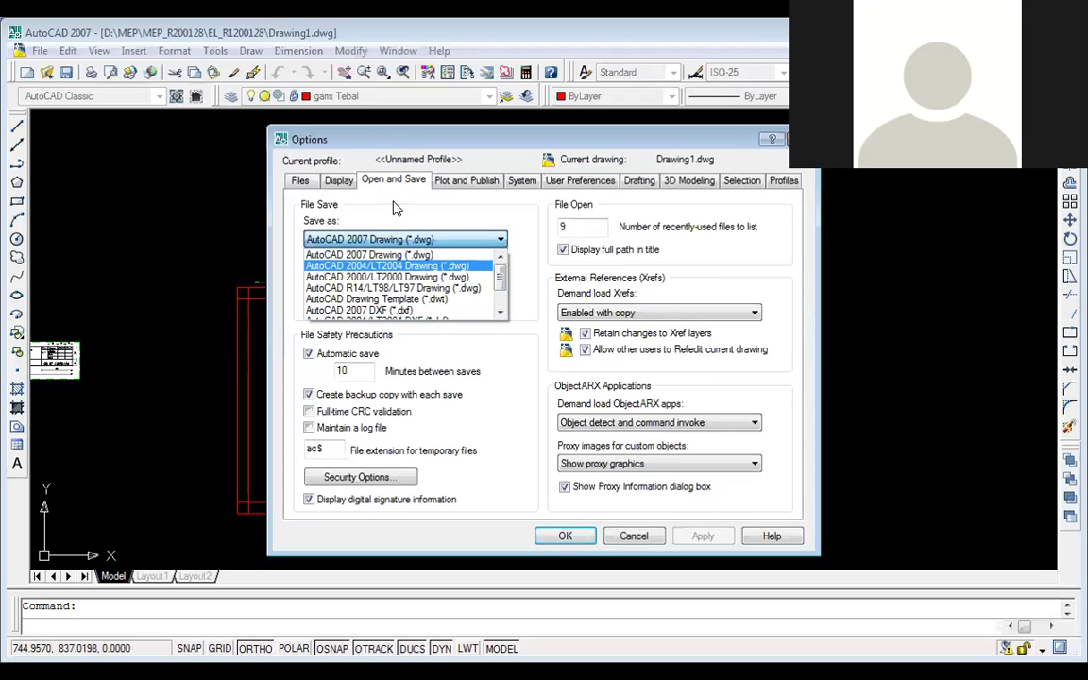
key("Up")
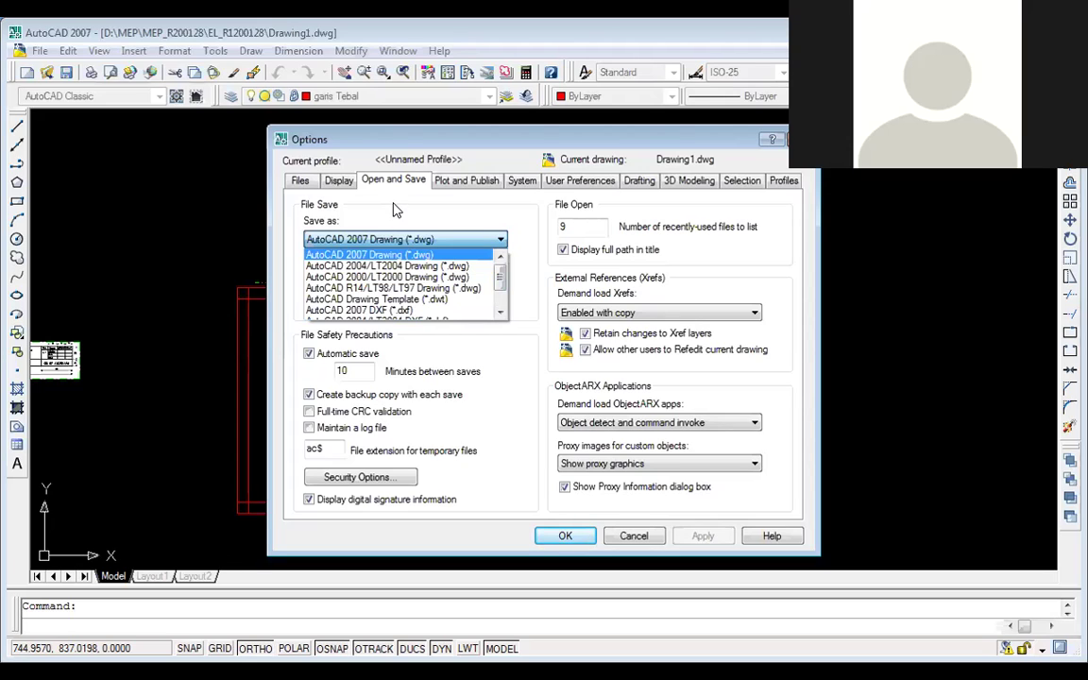
key("Return")
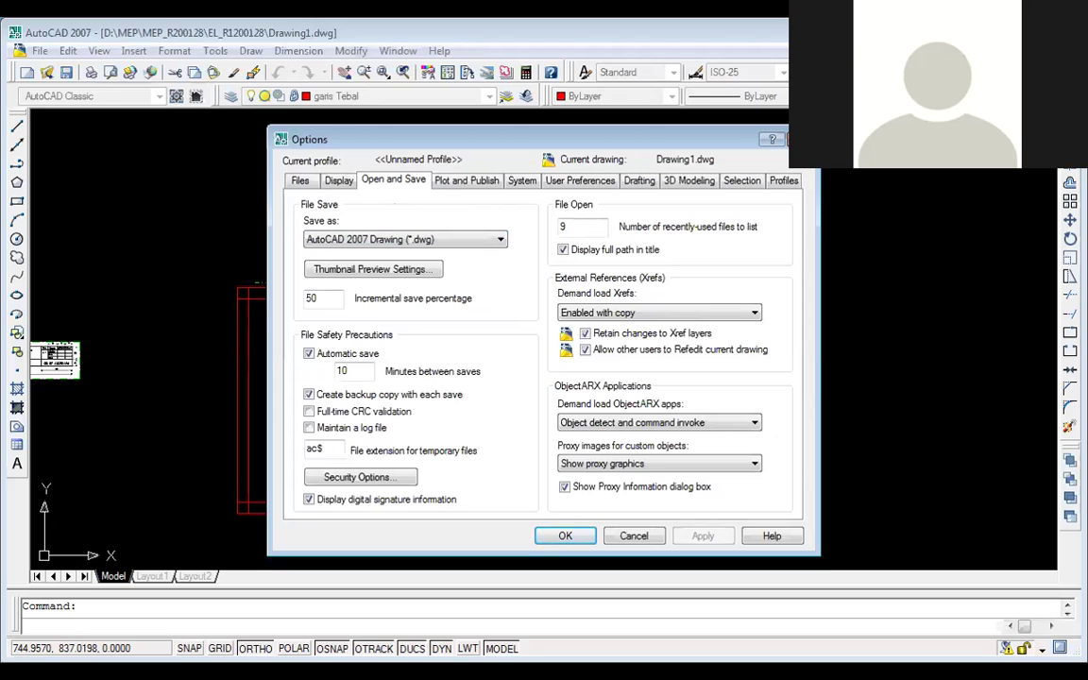
key("Return")
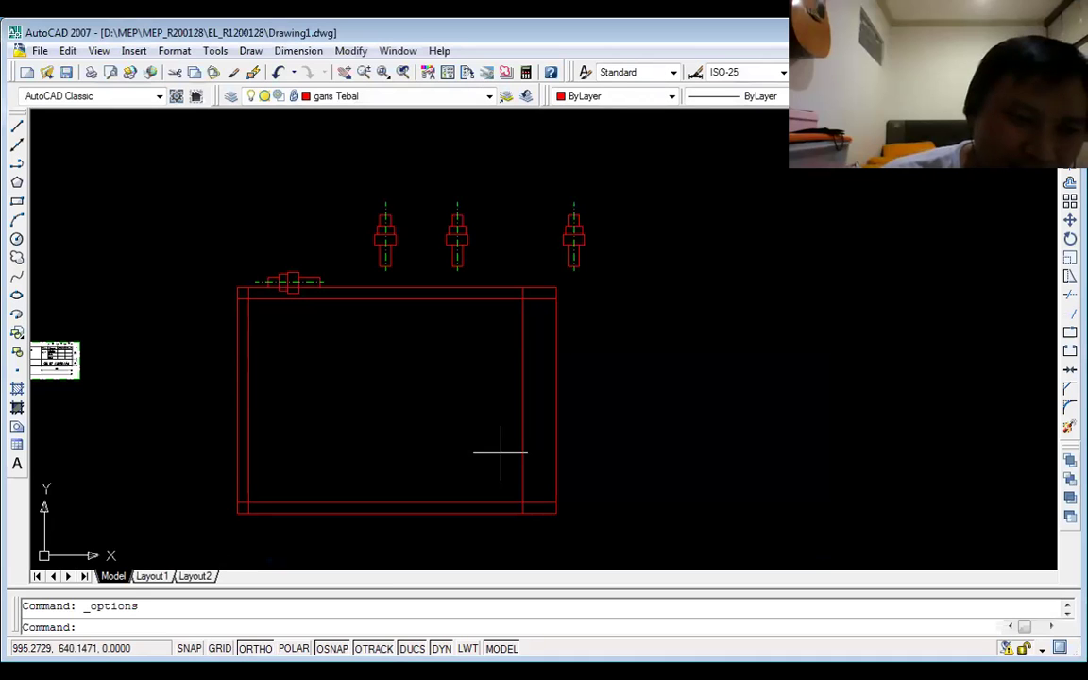
Step: Review the Open and Save settings in Options without changes, then quick-save Drawing1.dwg
right_click(319, 187)
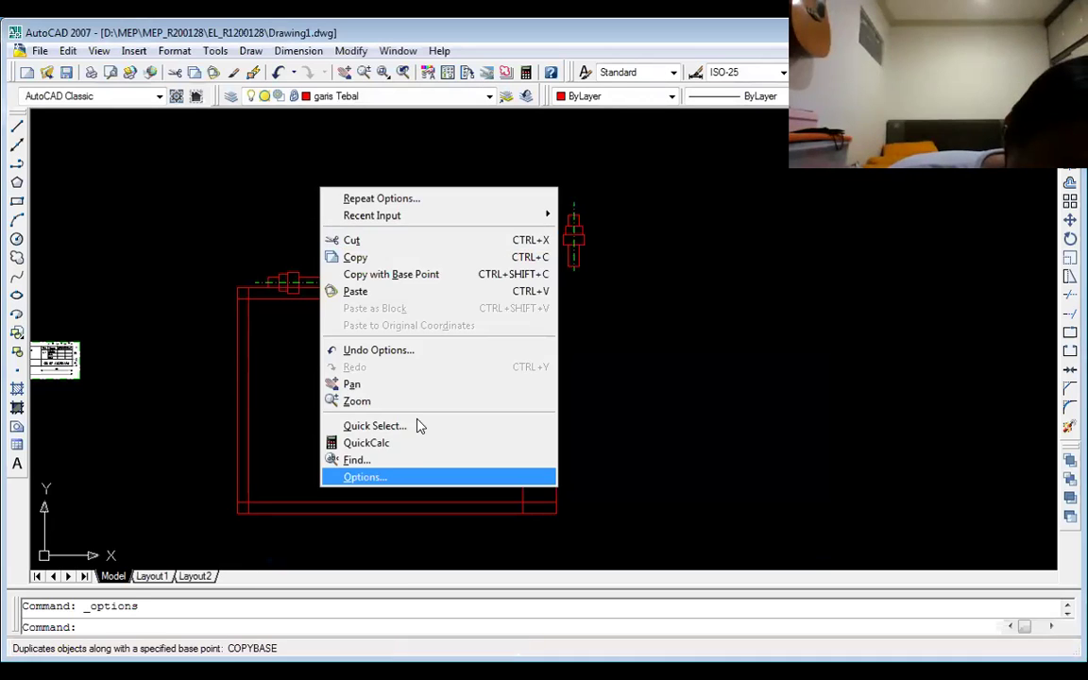
left_click(427, 476)
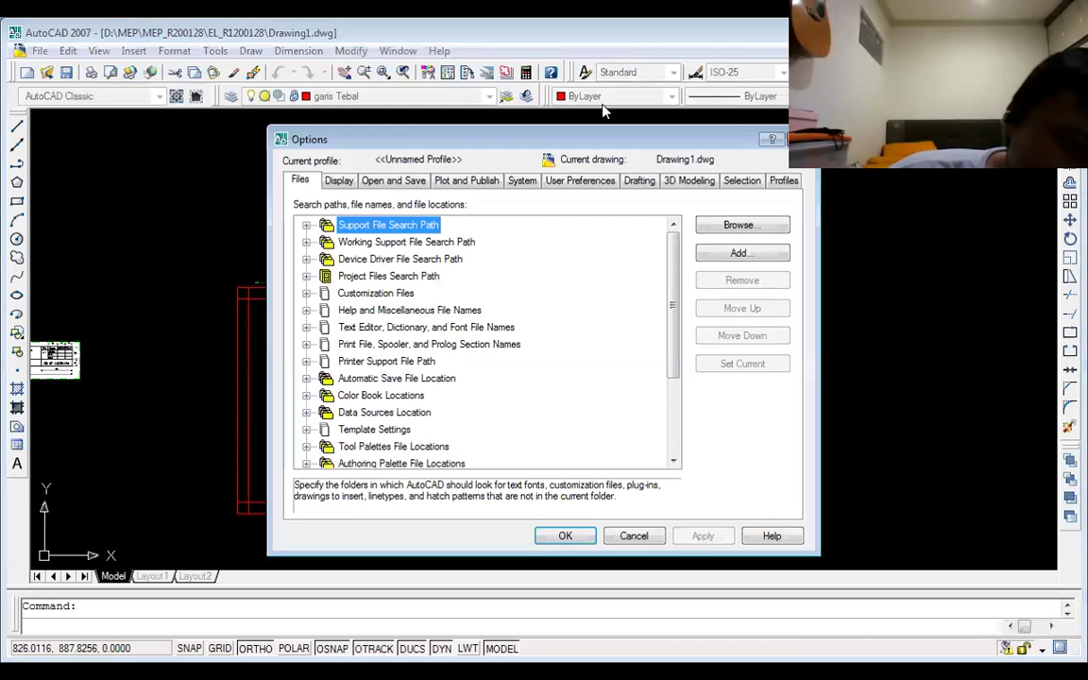
left_click(803, 139)
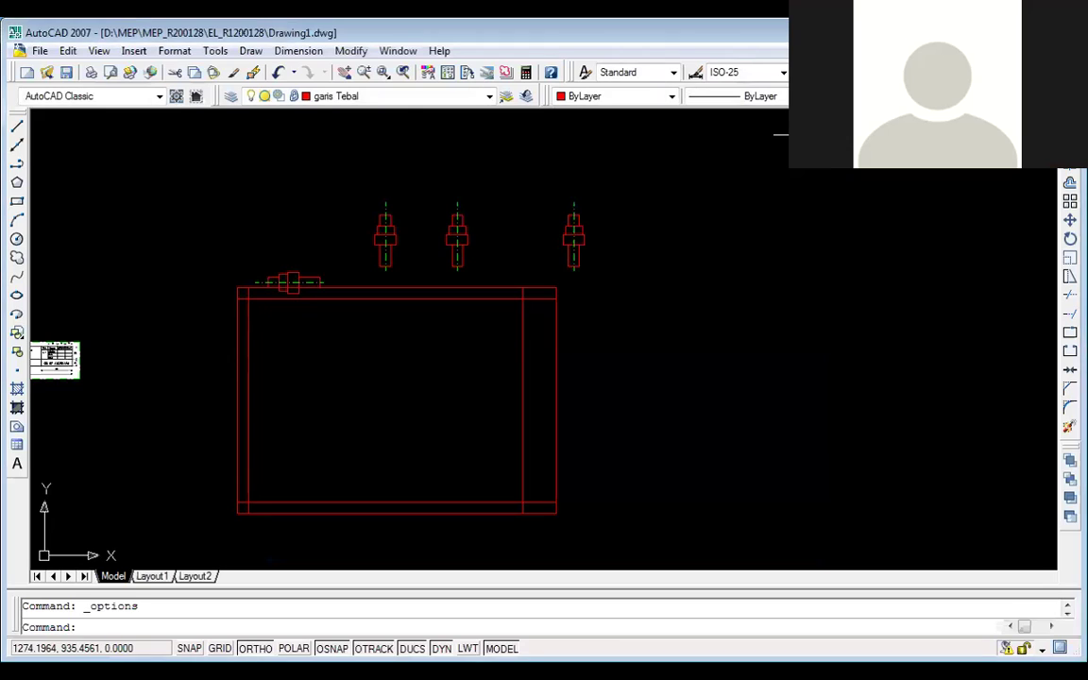
scroll(549, 198, "up", 3)
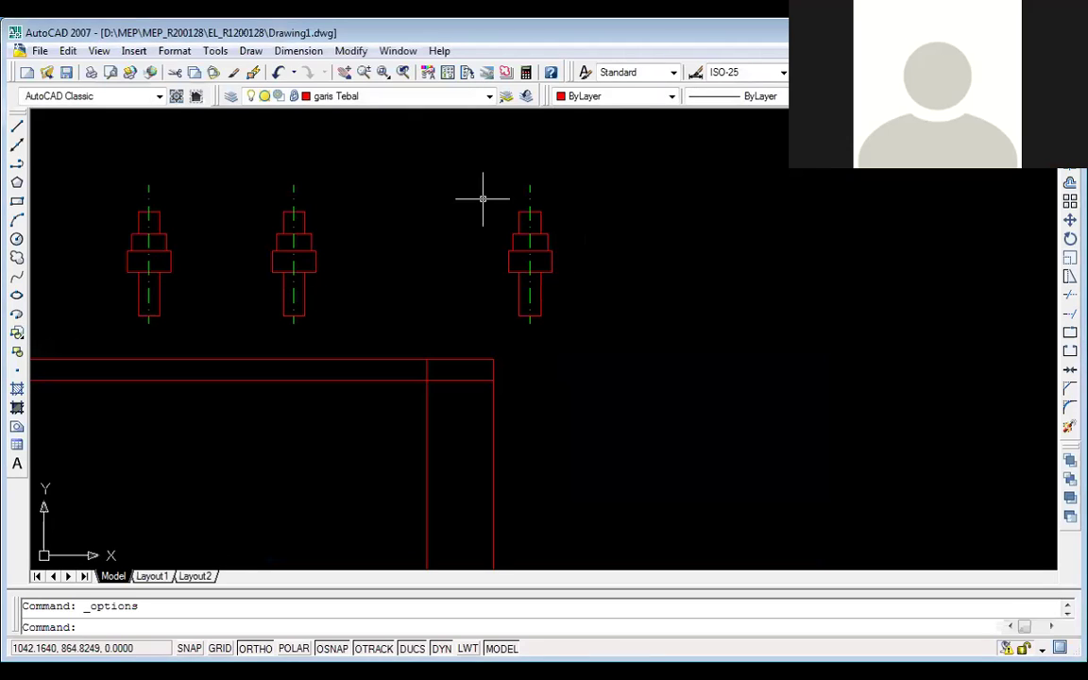
right_click(381, 193)
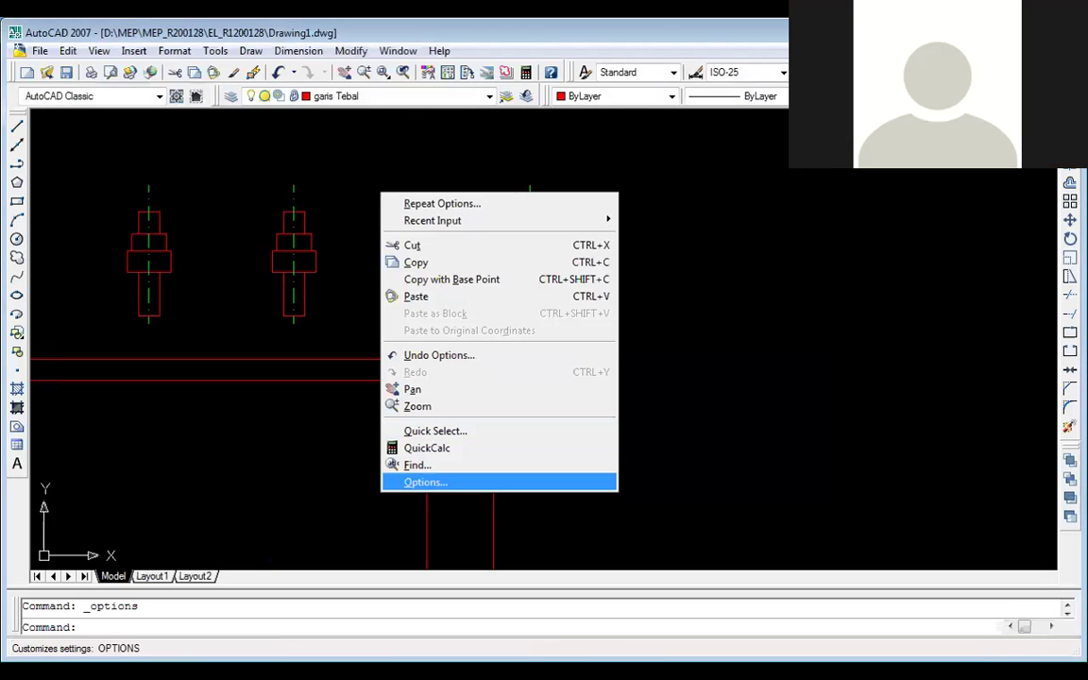
key("Return")
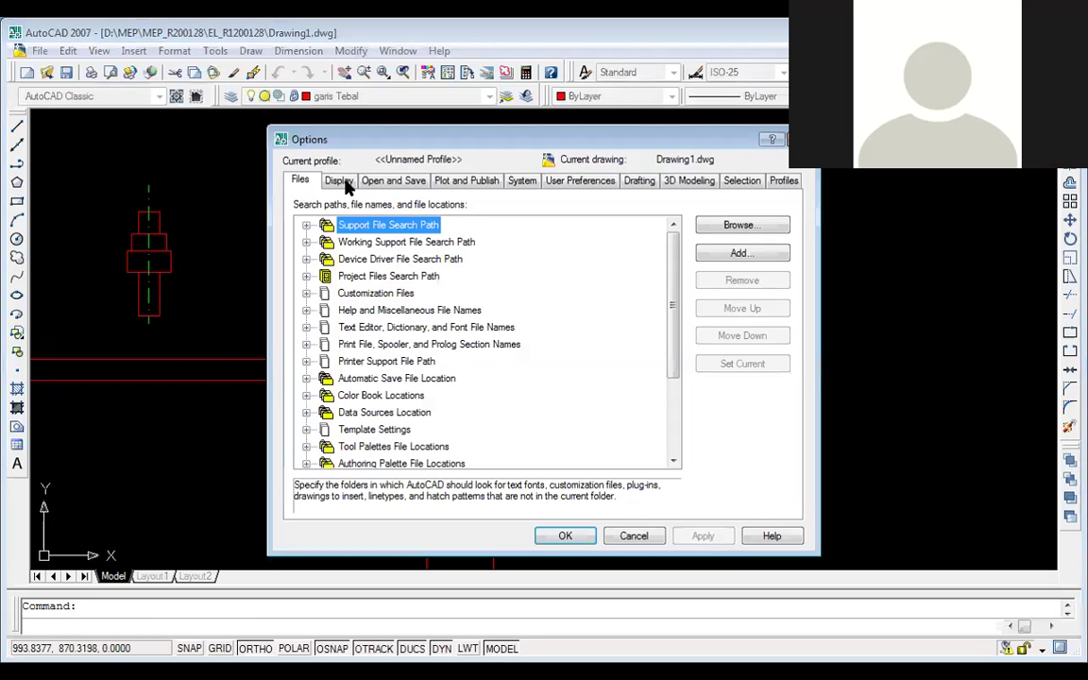
left_click(393, 181)
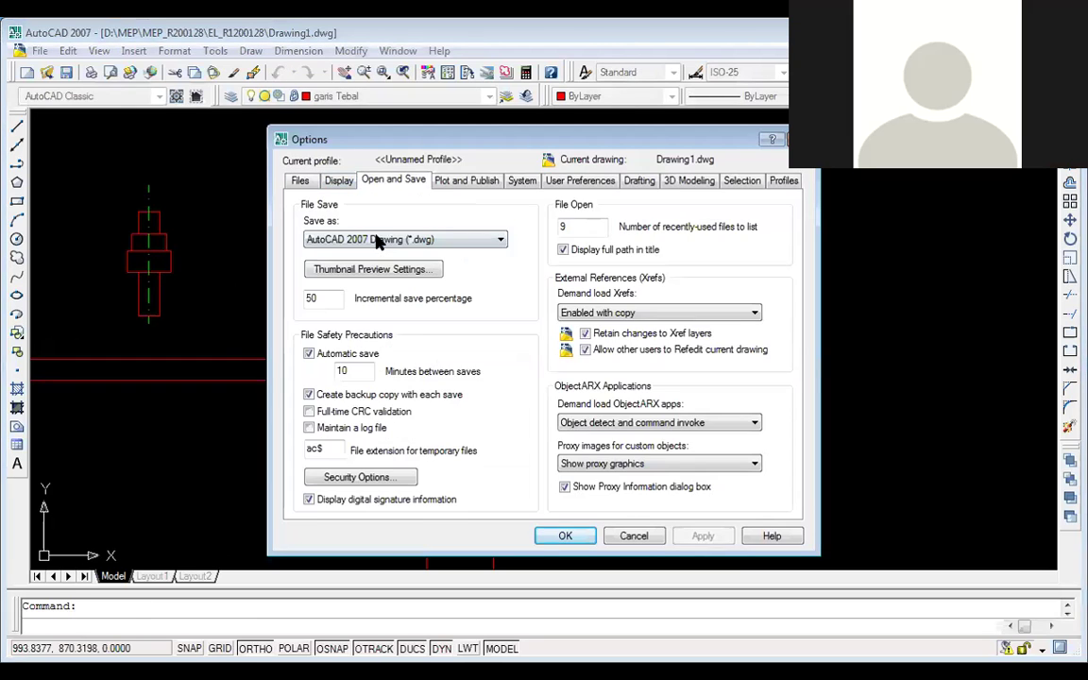
key("Escape")
left_click(68, 73)
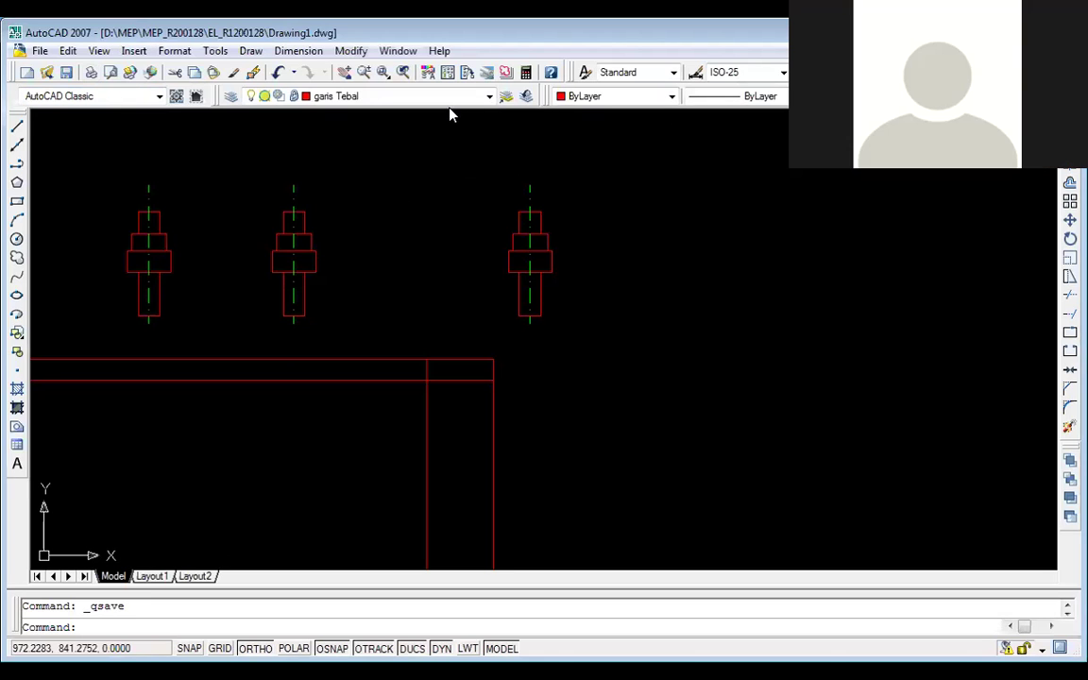
left_click(406, 97)
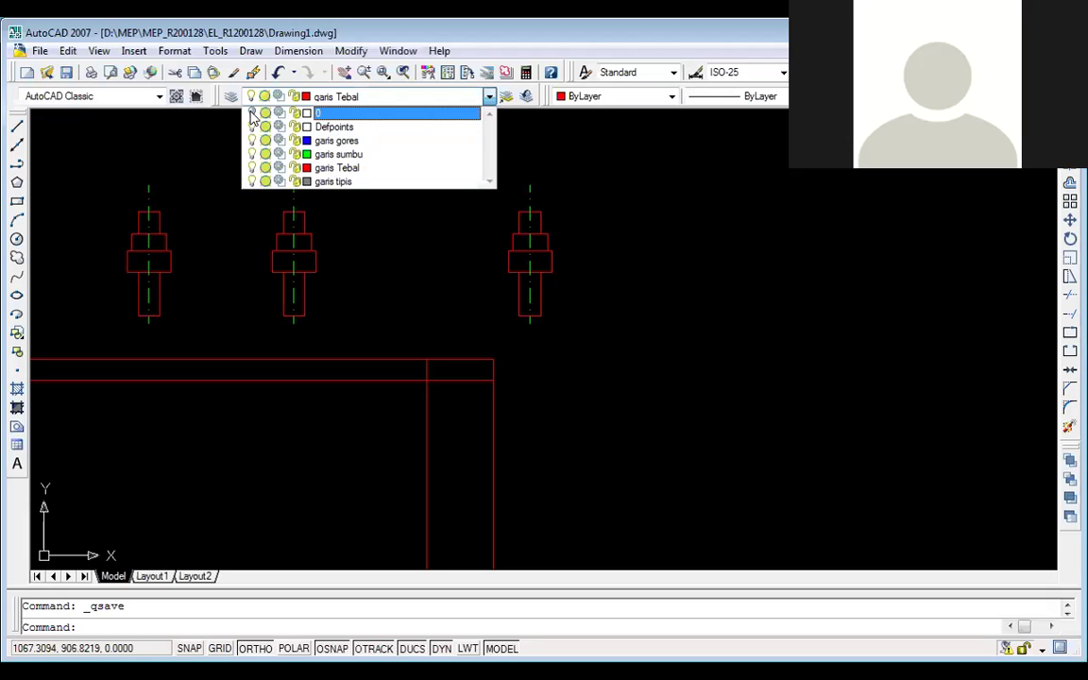
left_click(252, 167)
left_click(351, 234)
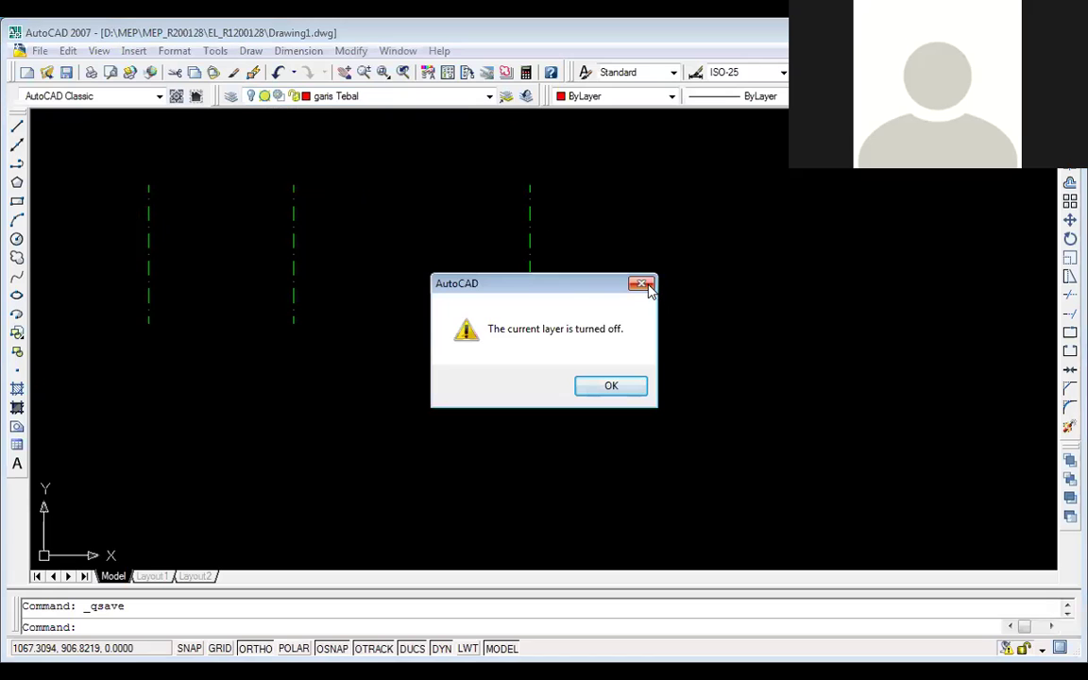
key("Return")
left_click(362, 95)
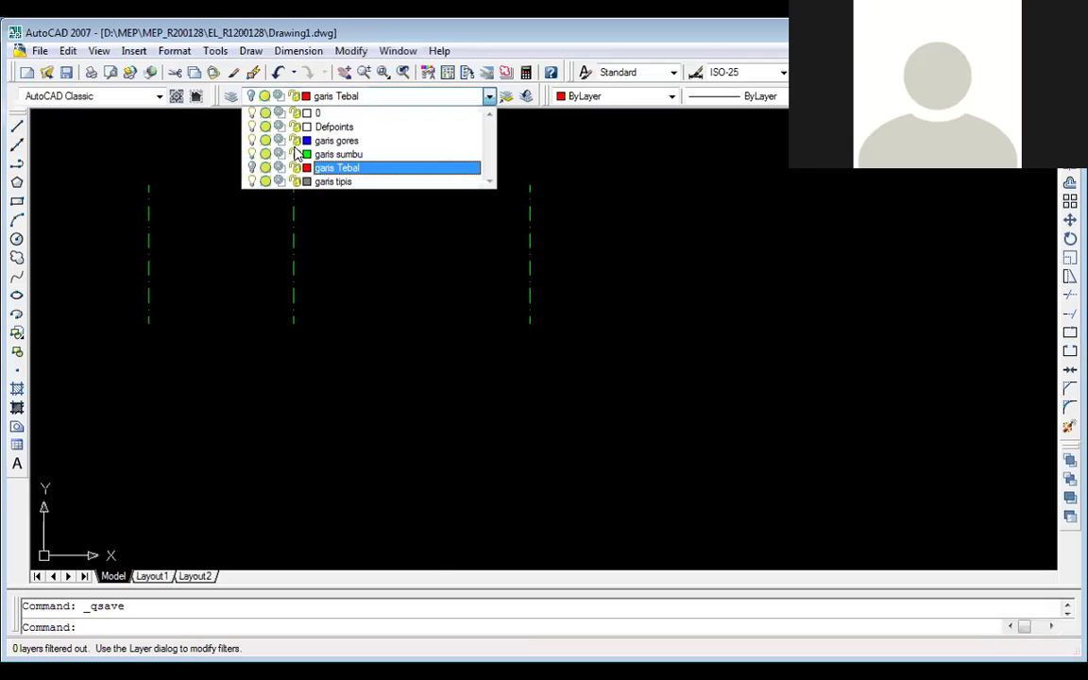
left_click(248, 167)
left_click(335, 269)
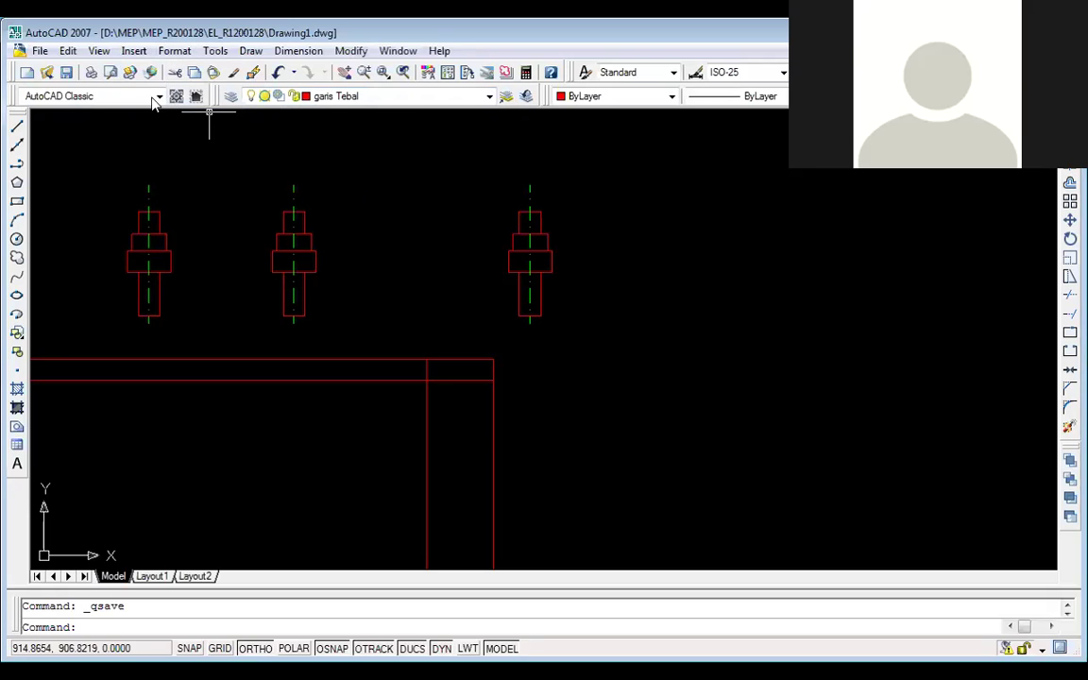
Step: Turn on Display Lineweight under Format > Lineweight and zoom around the thick garis Tebal lines
left_click(70, 51)
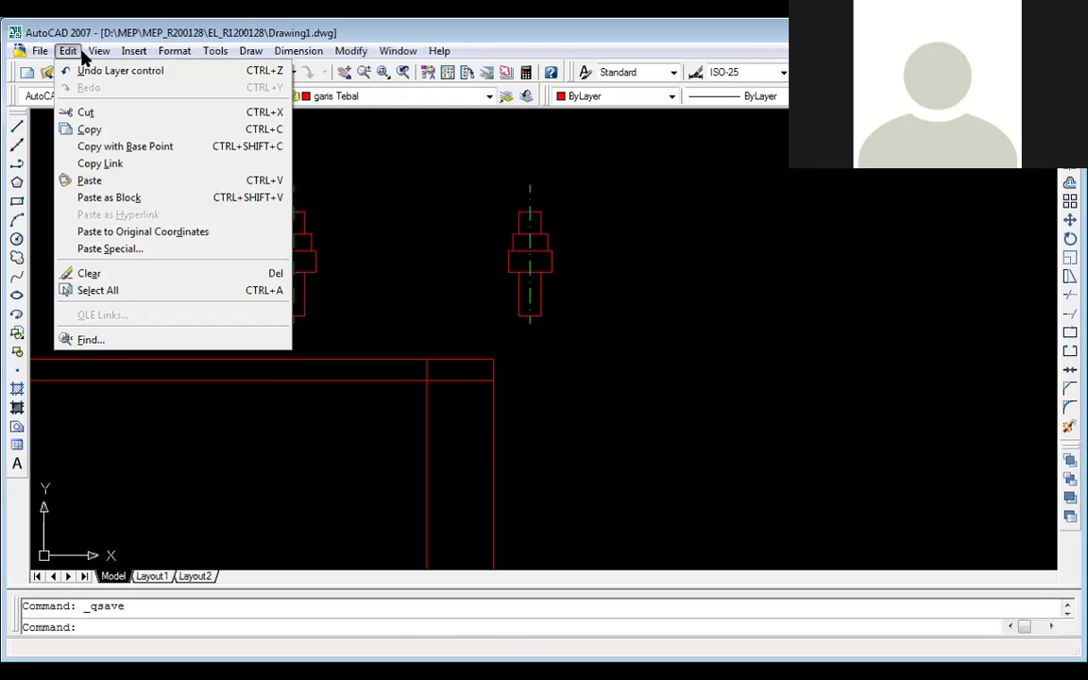
left_click(177, 114)
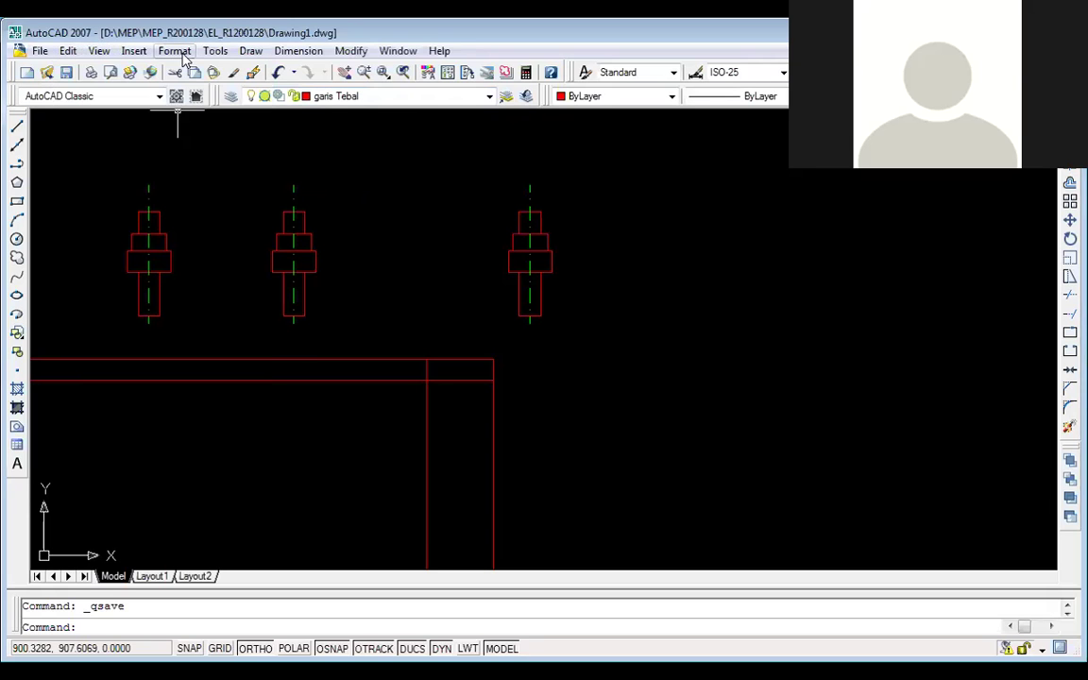
left_click(175, 51)
left_click(212, 141)
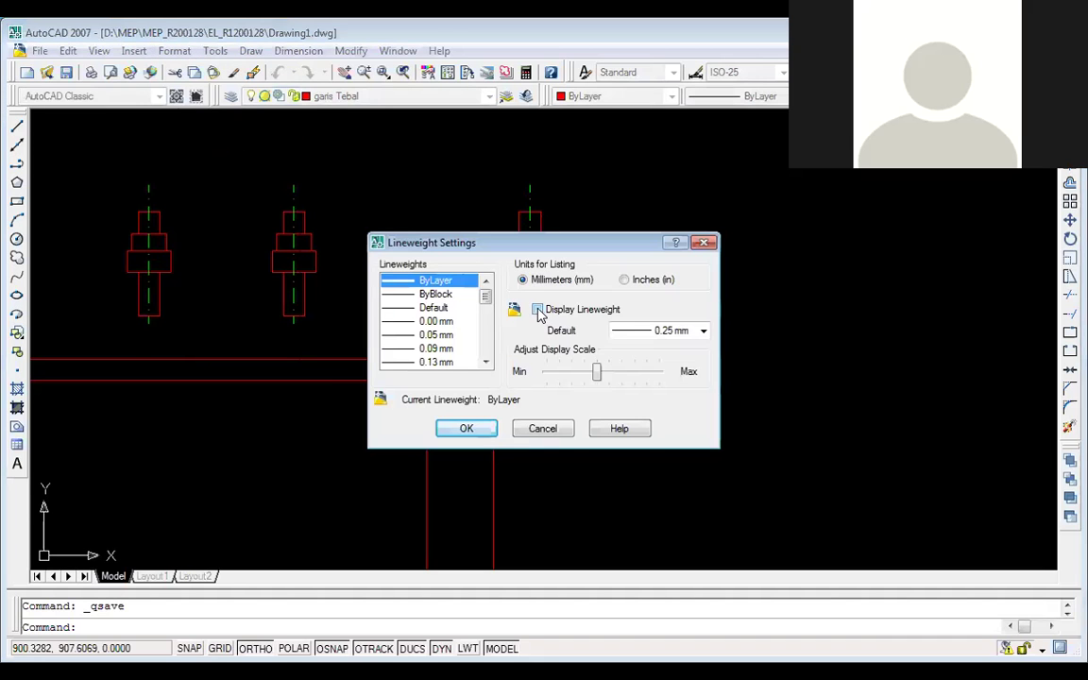
left_click(467, 430)
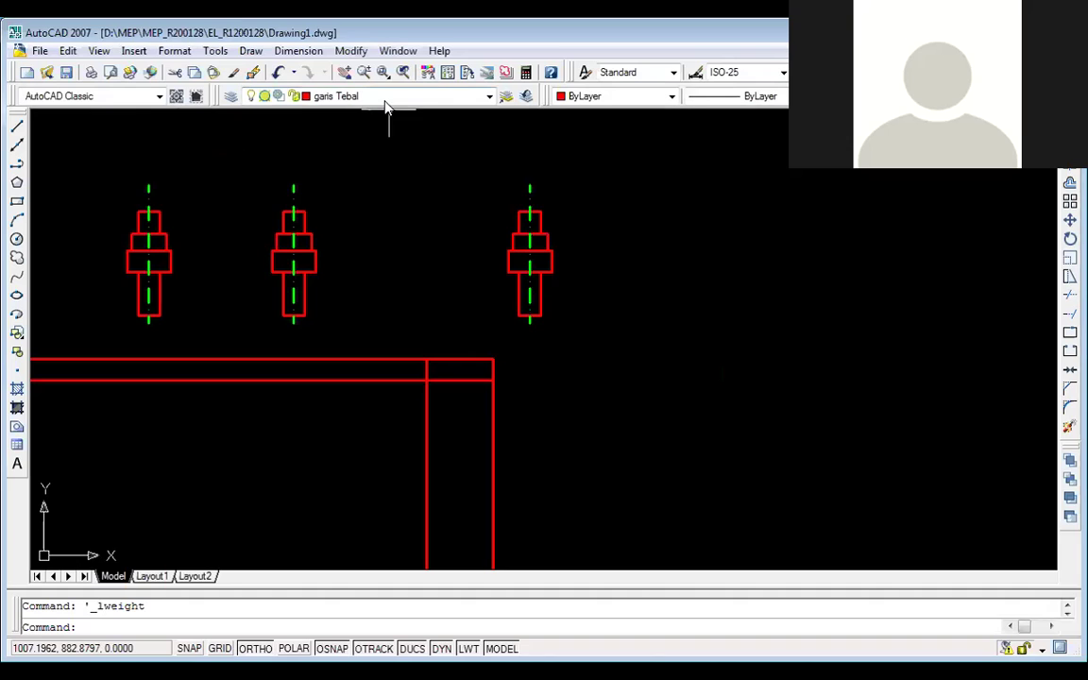
scroll(371, 232, "up", 4)
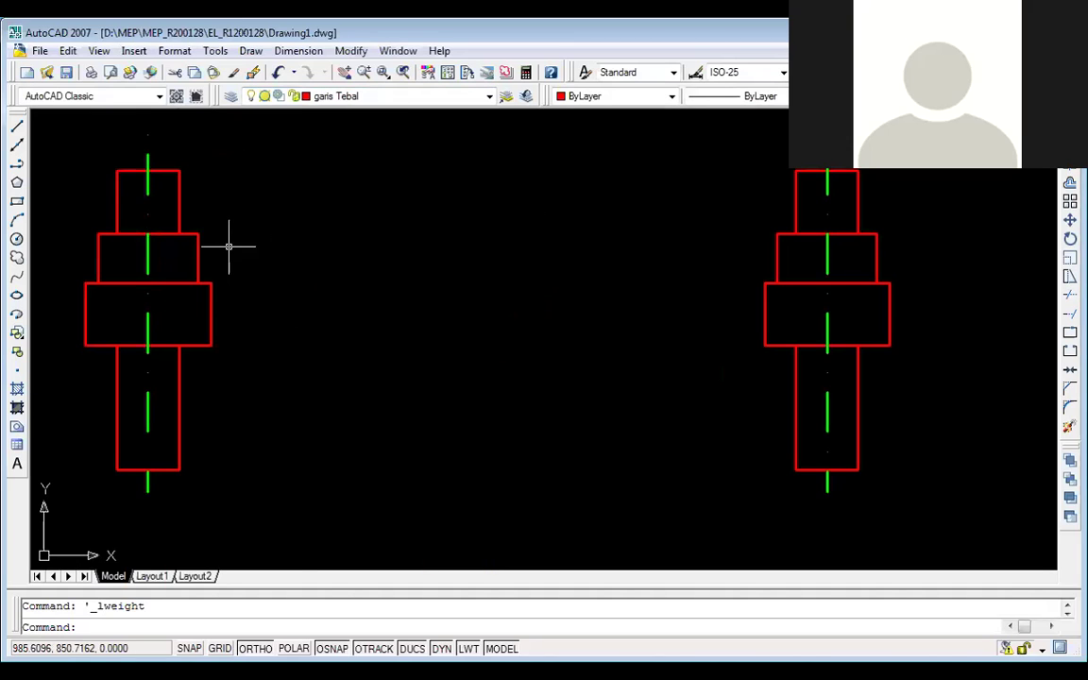
scroll(178, 256, "up", 4)
scroll(177, 256, "down", 5)
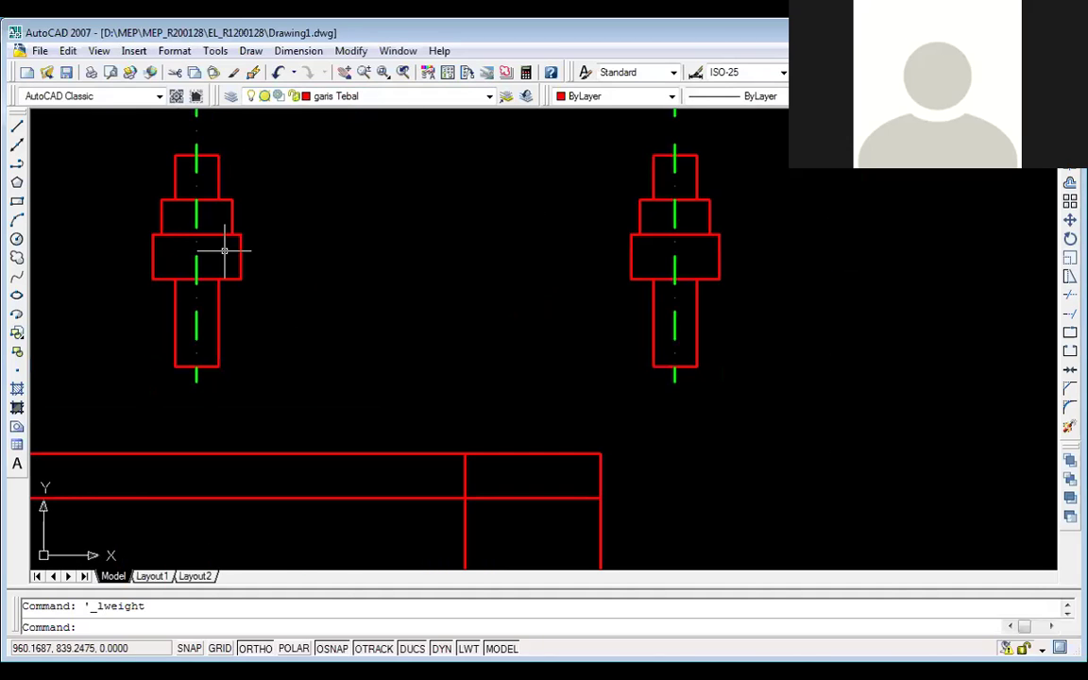
scroll(225, 250, "down", 4)
scroll(342, 309, "up", 8)
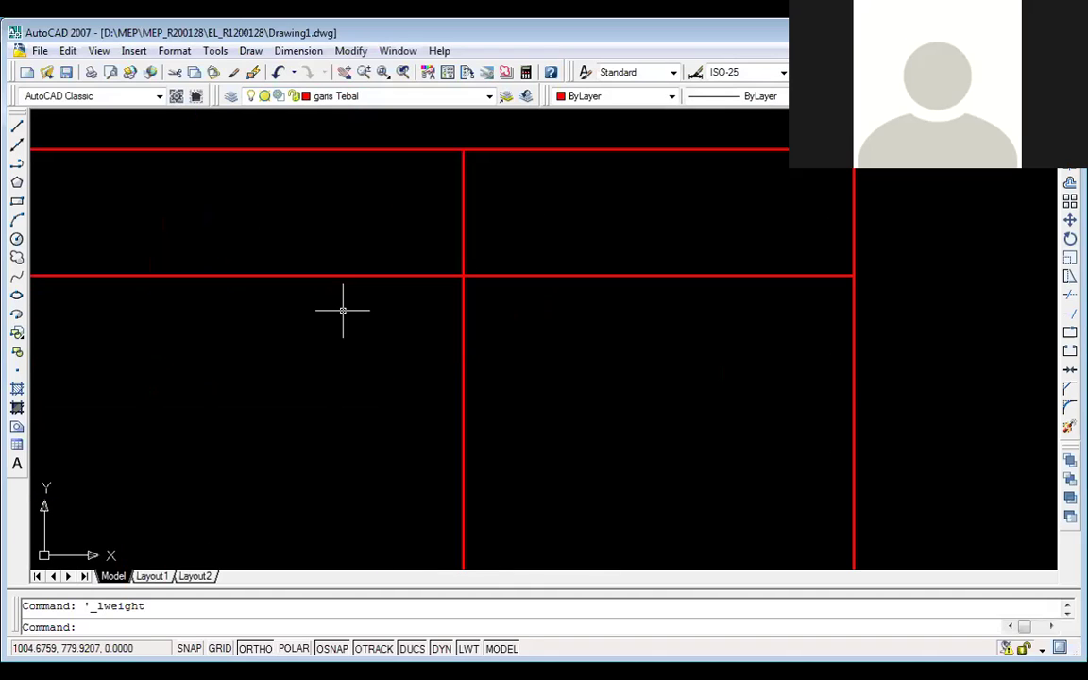
scroll(343, 310, "down", 7)
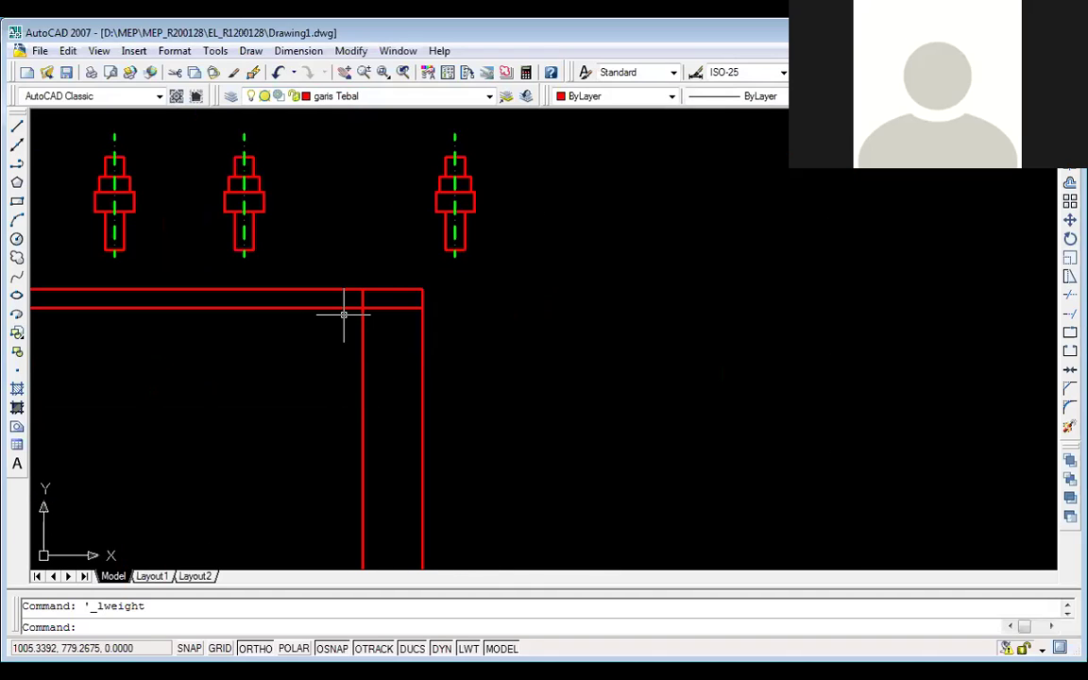
scroll(128, 331, "down", 2)
scroll(138, 353, "up", 4)
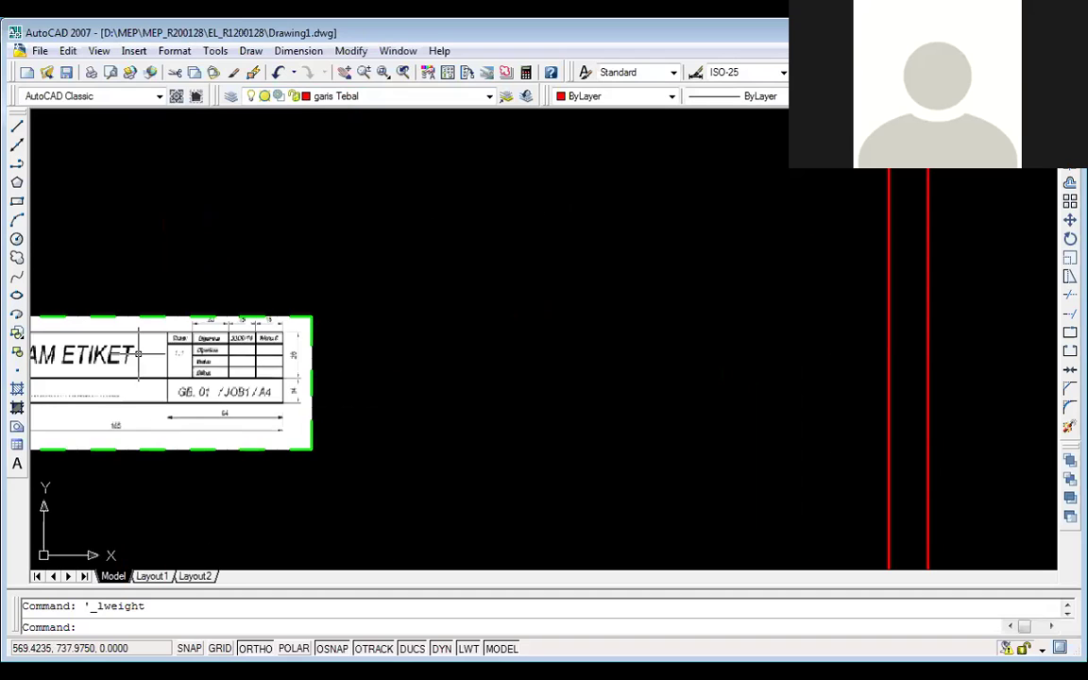
scroll(189, 332, "down", 5)
Step: In Layer Properties Manager, set garis Tebal's lineweight to 0.05 mm and choose Continuous linetype
left_click(232, 96)
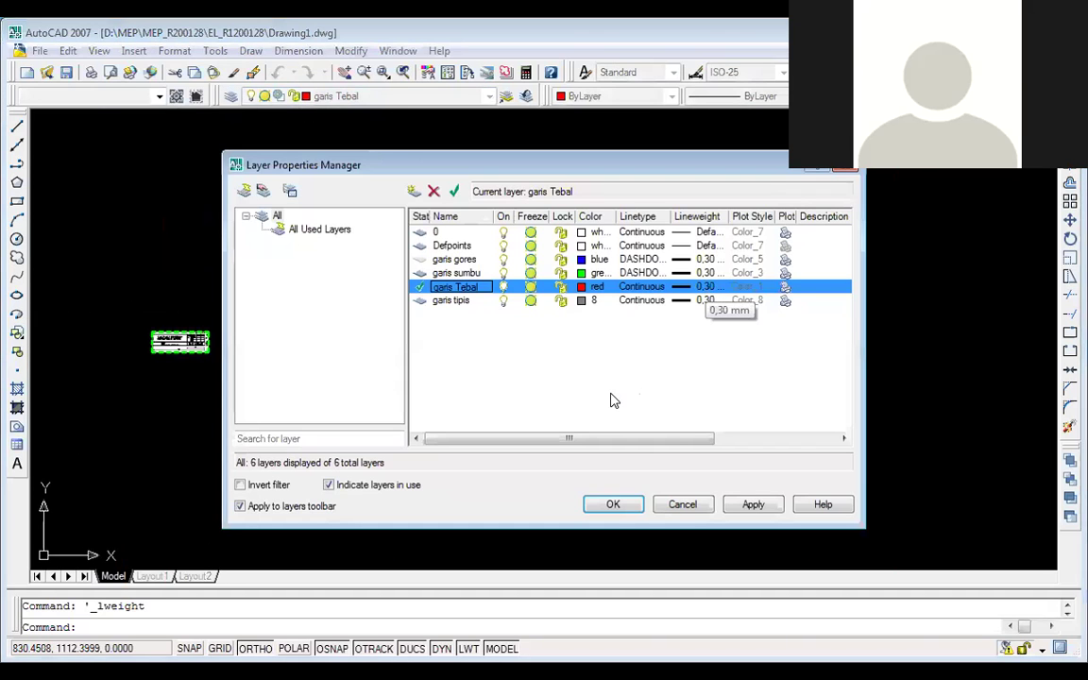
left_click(468, 272)
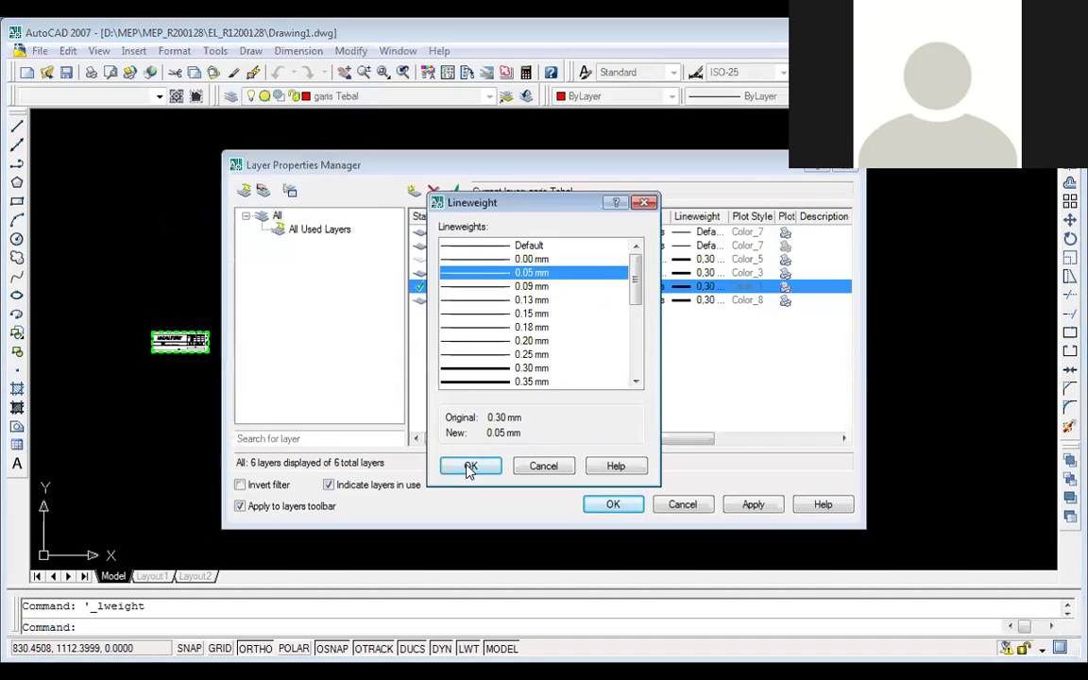
left_click(469, 464)
left_click(652, 287)
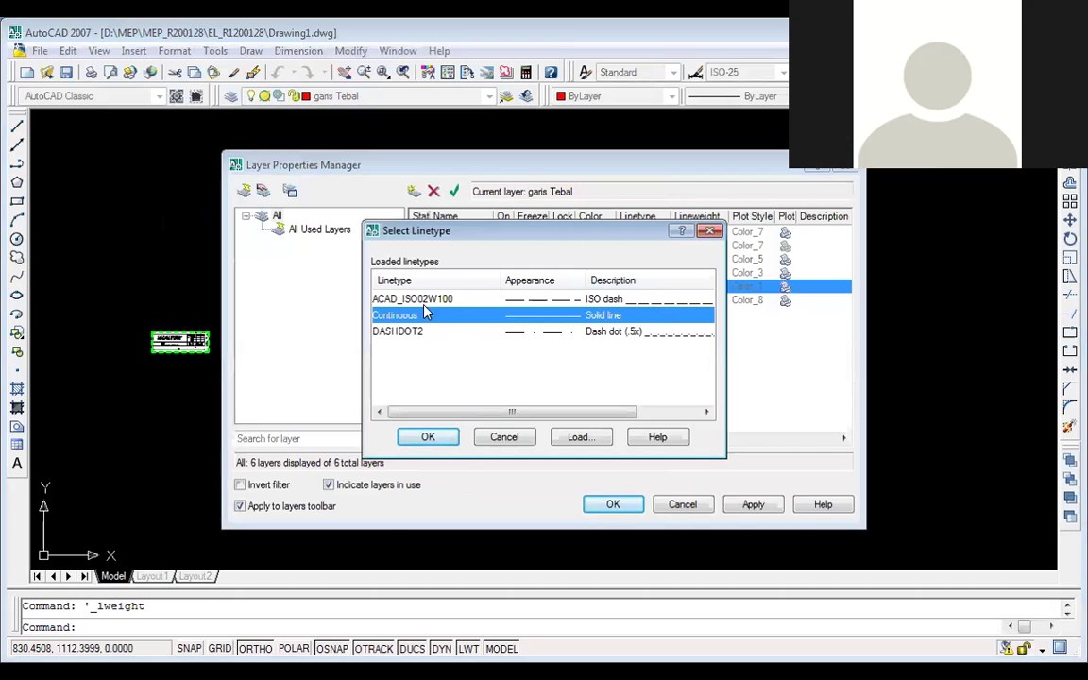
left_click(396, 299)
left_click(386, 315)
left_click(711, 232)
Step: Give Defpoints a 0.00 mm lineweight, review garis gores' lineweight, and apply the changes
left_click(704, 245)
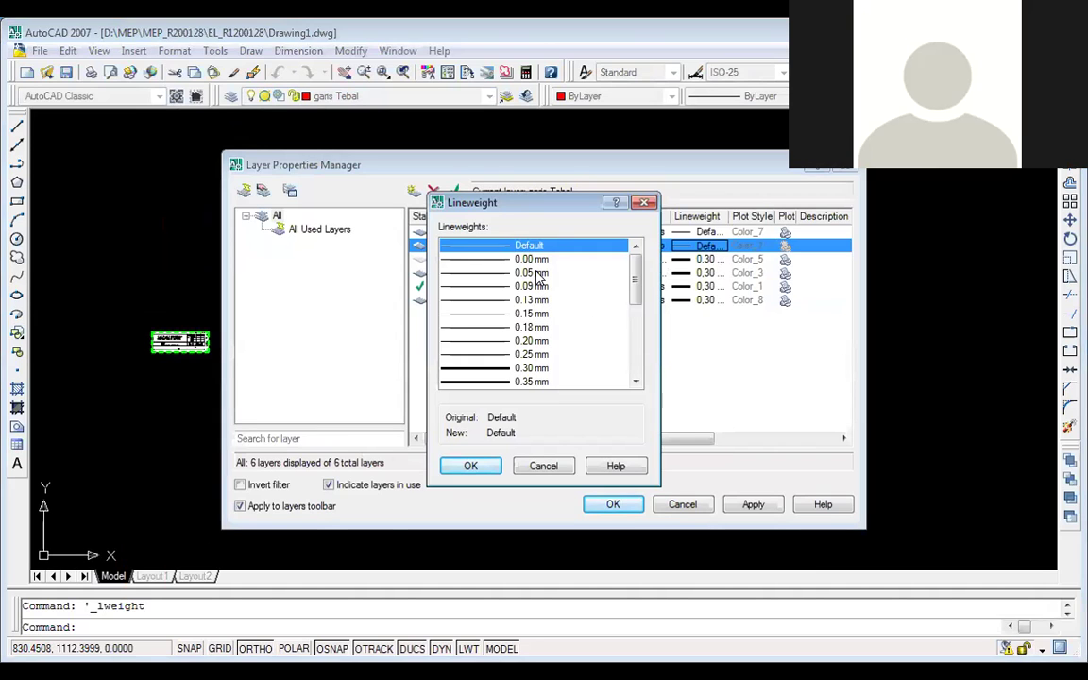
left_click(487, 257)
left_click(483, 468)
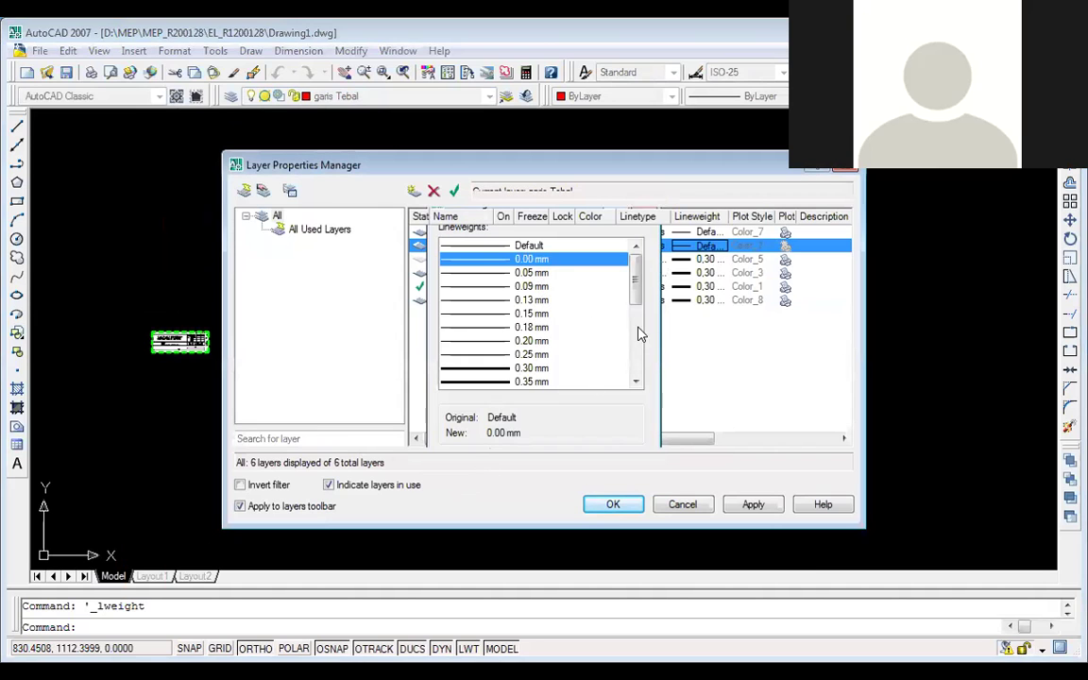
left_click(705, 259)
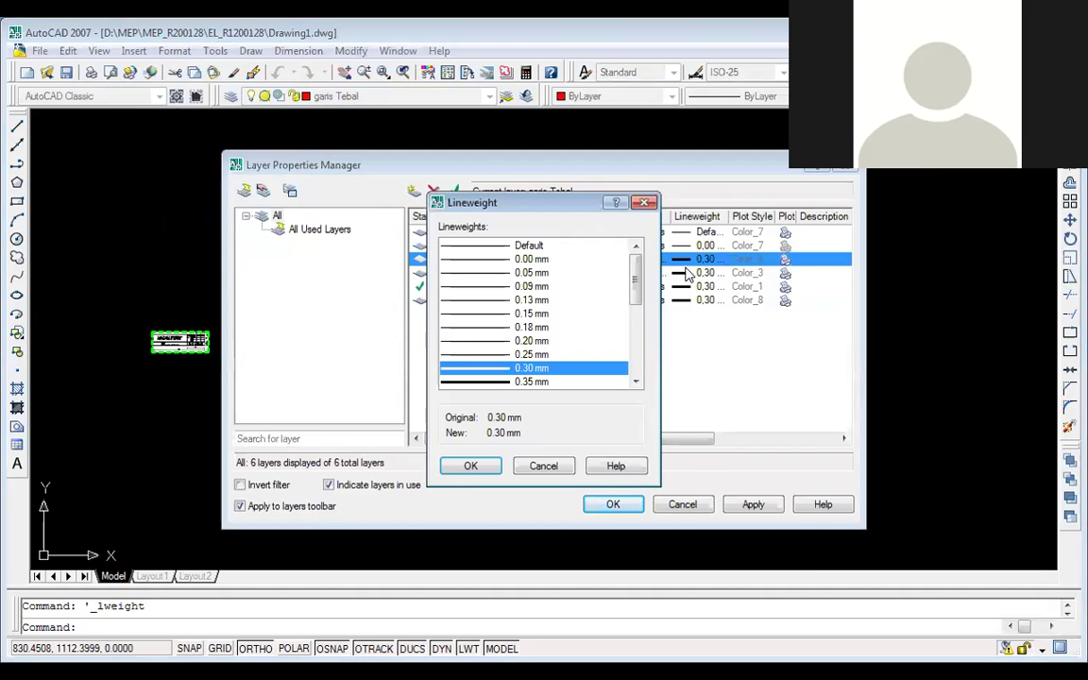
left_click(534, 258)
left_click(483, 463)
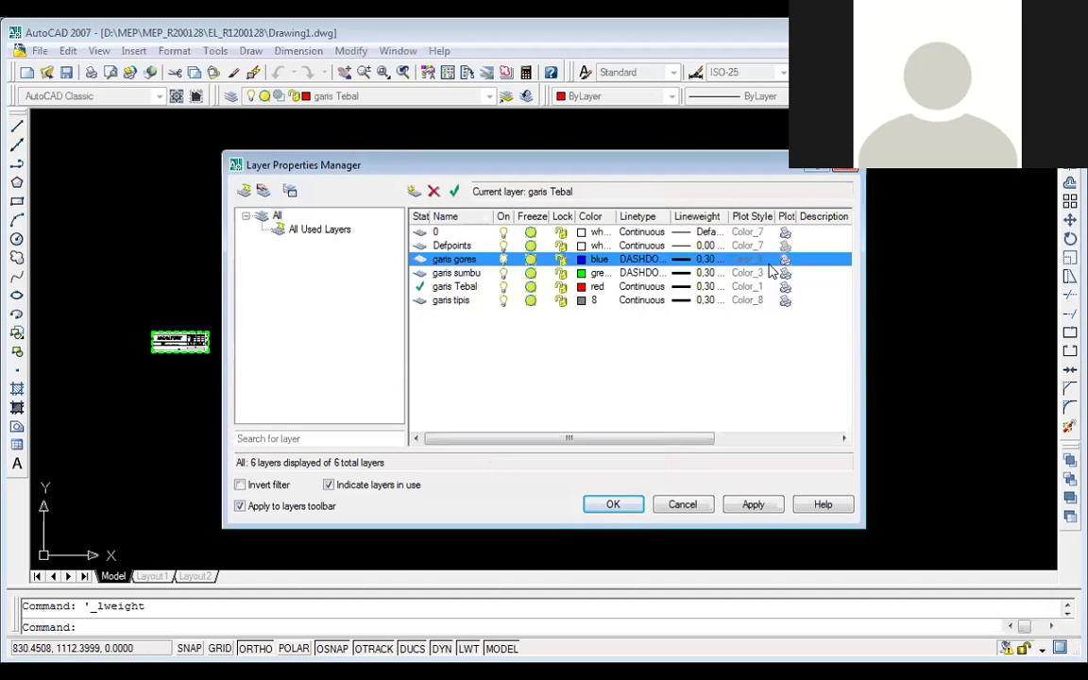
left_click(746, 246)
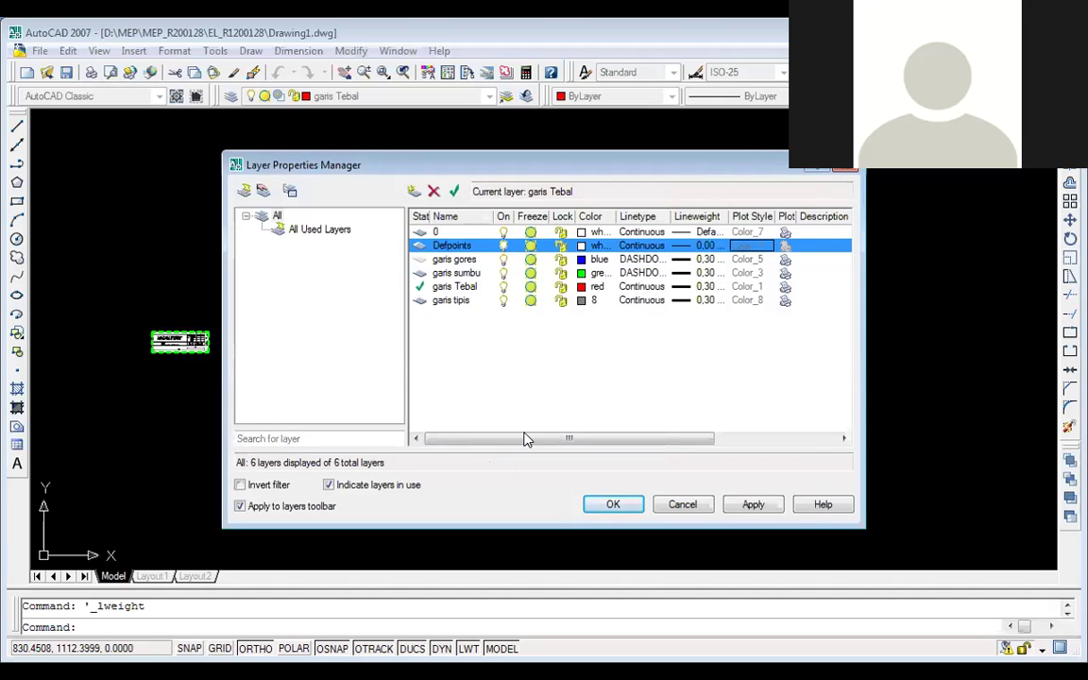
left_click(614, 507)
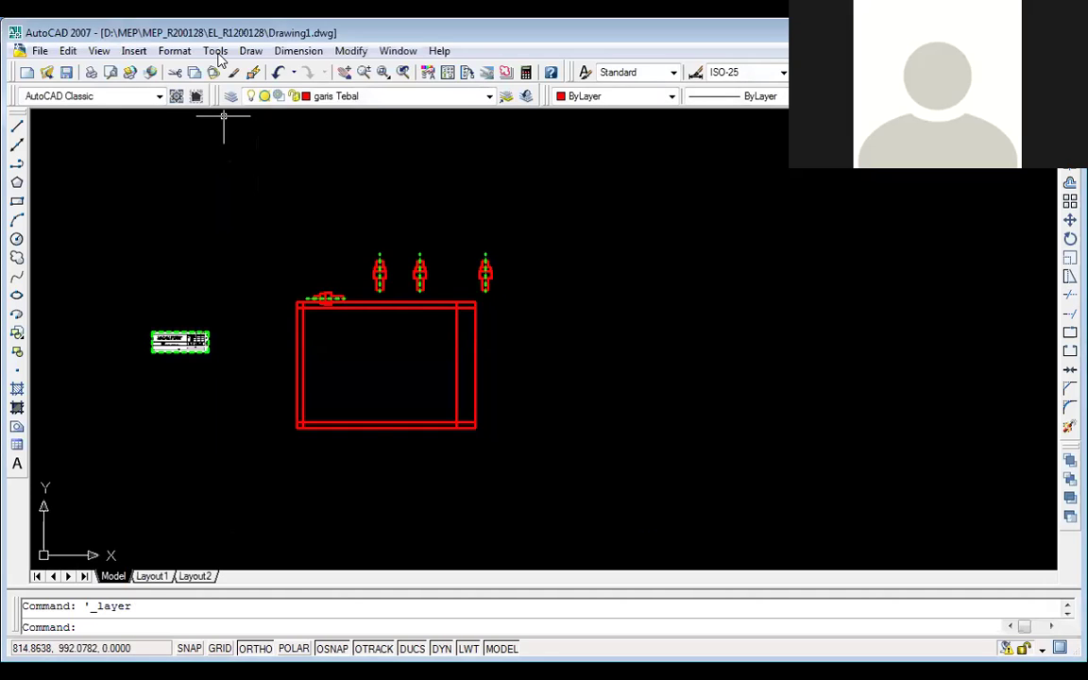
Step: Draw a red horizontal line above the component symbols
left_click(250, 50)
left_click(268, 94)
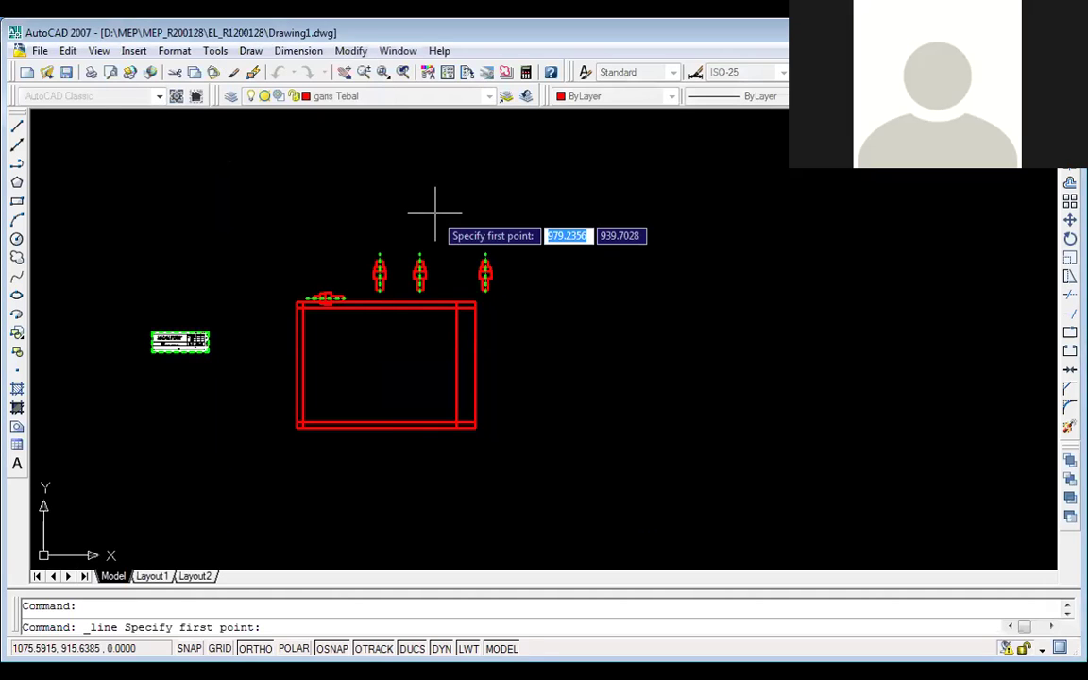
left_click(436, 214)
scroll(577, 227, "up", 3)
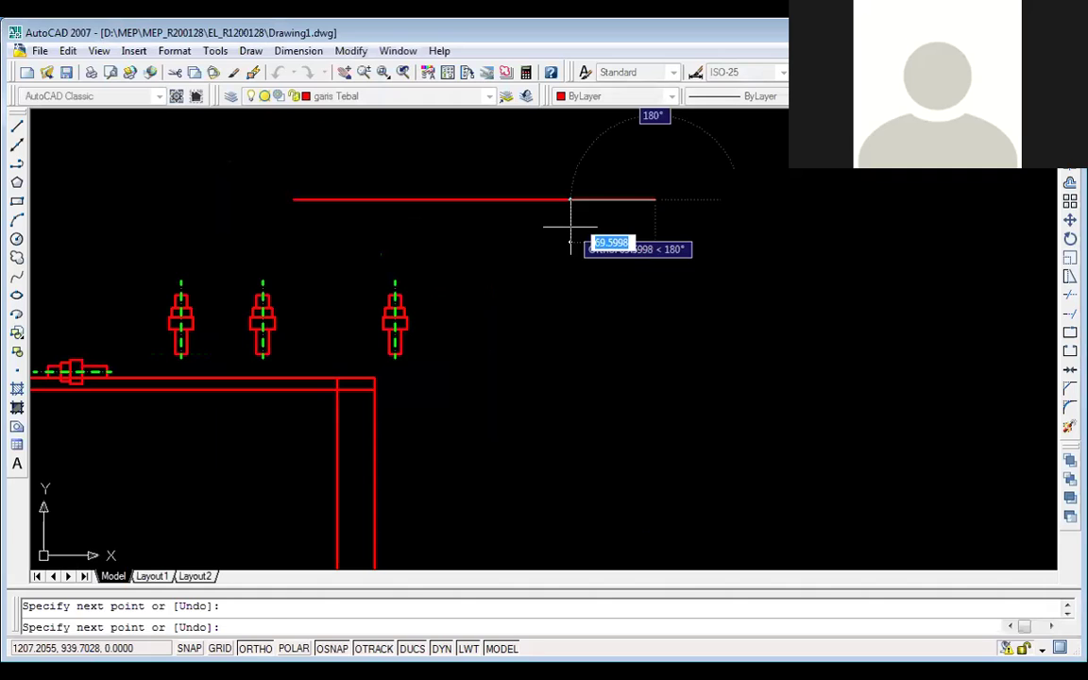
key("Escape")
Step: Make layer 0 current and draw a white horizontal line below the red one
left_click(319, 95)
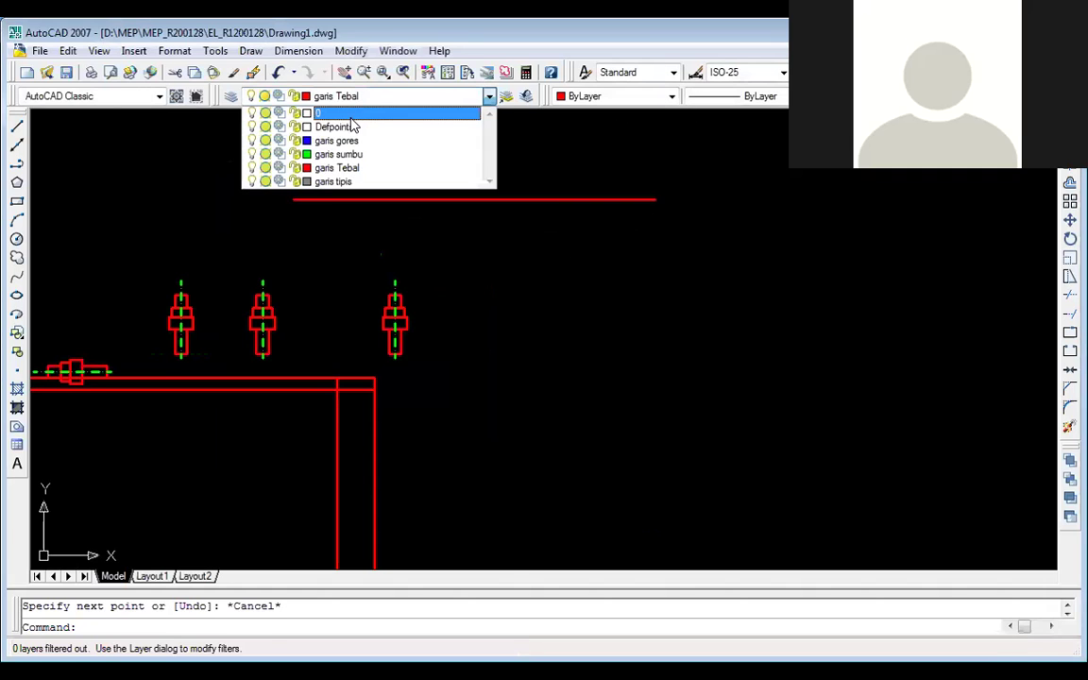
left_click(321, 111)
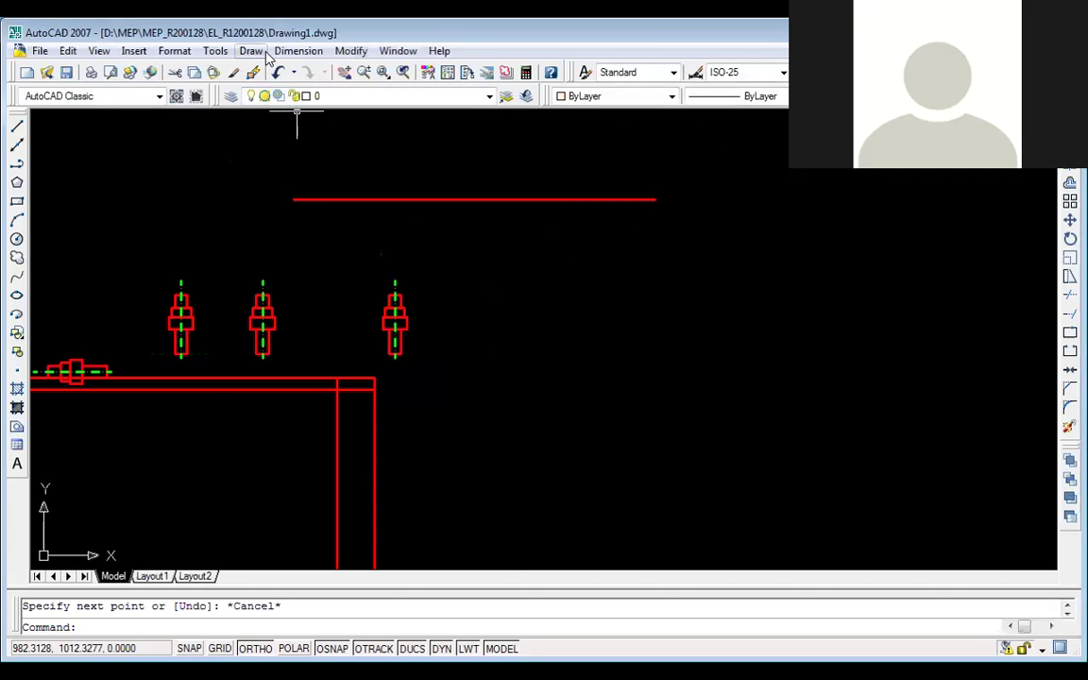
left_click(249, 51)
left_click(269, 98)
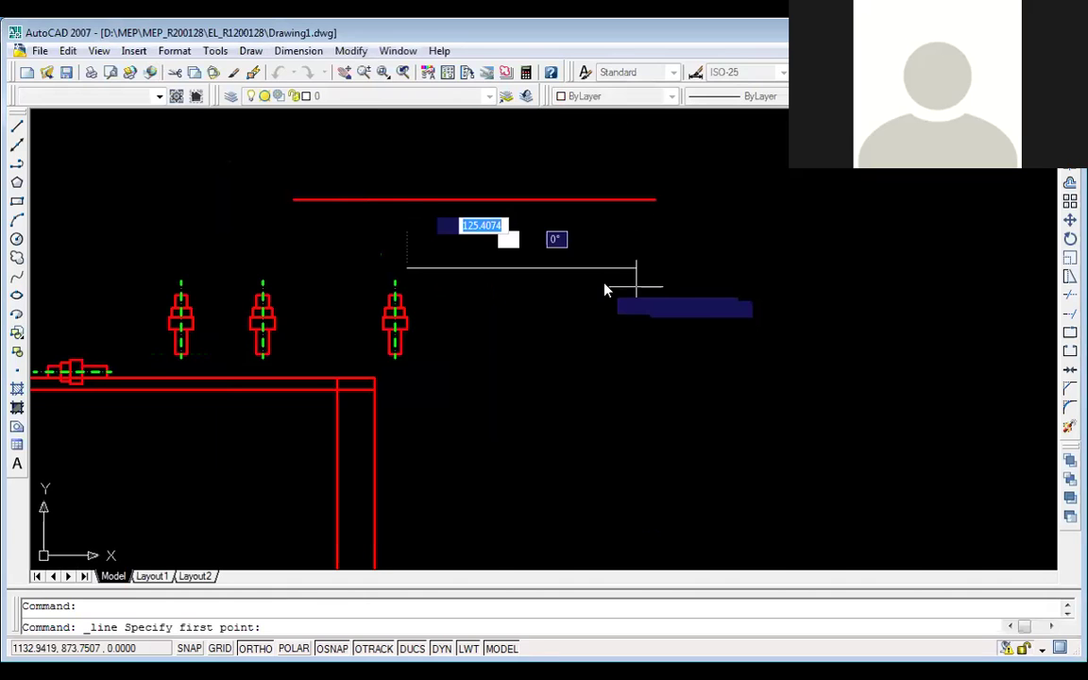
left_click(661, 287)
key("Escape")
scroll(584, 209, "up", 2)
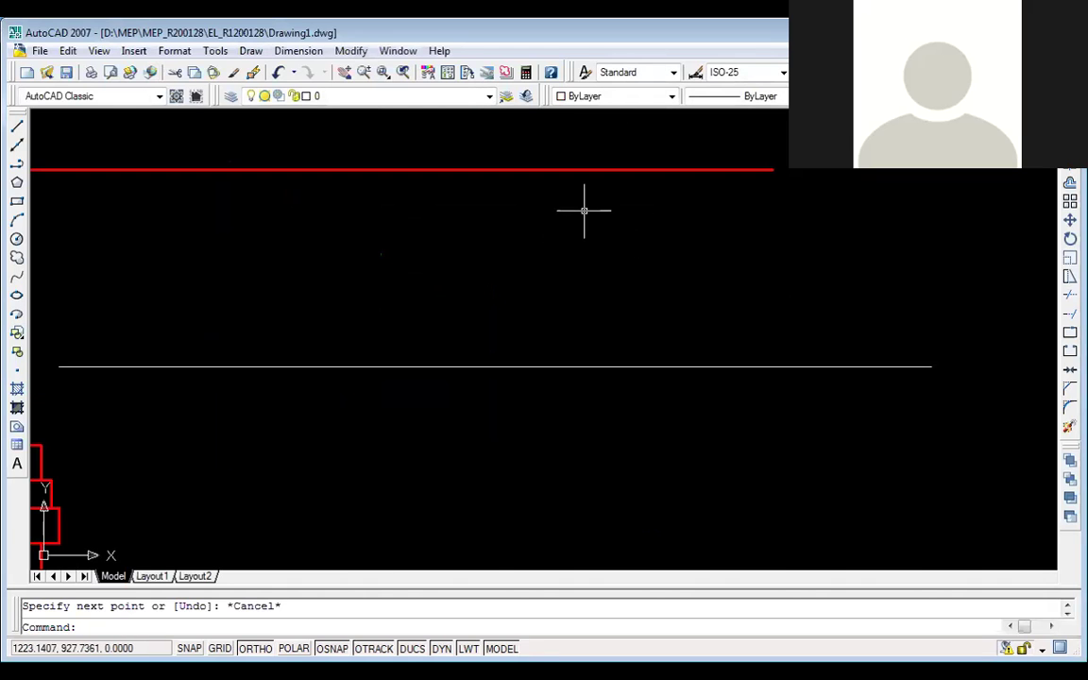
scroll(556, 257, "down", 4)
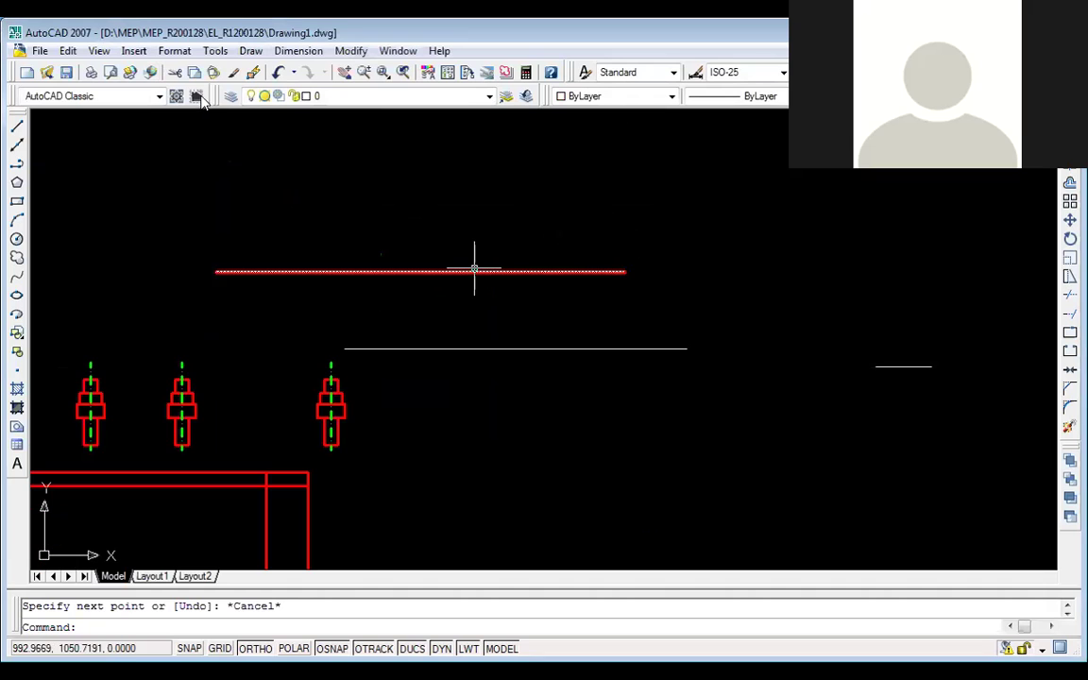
left_click(175, 50)
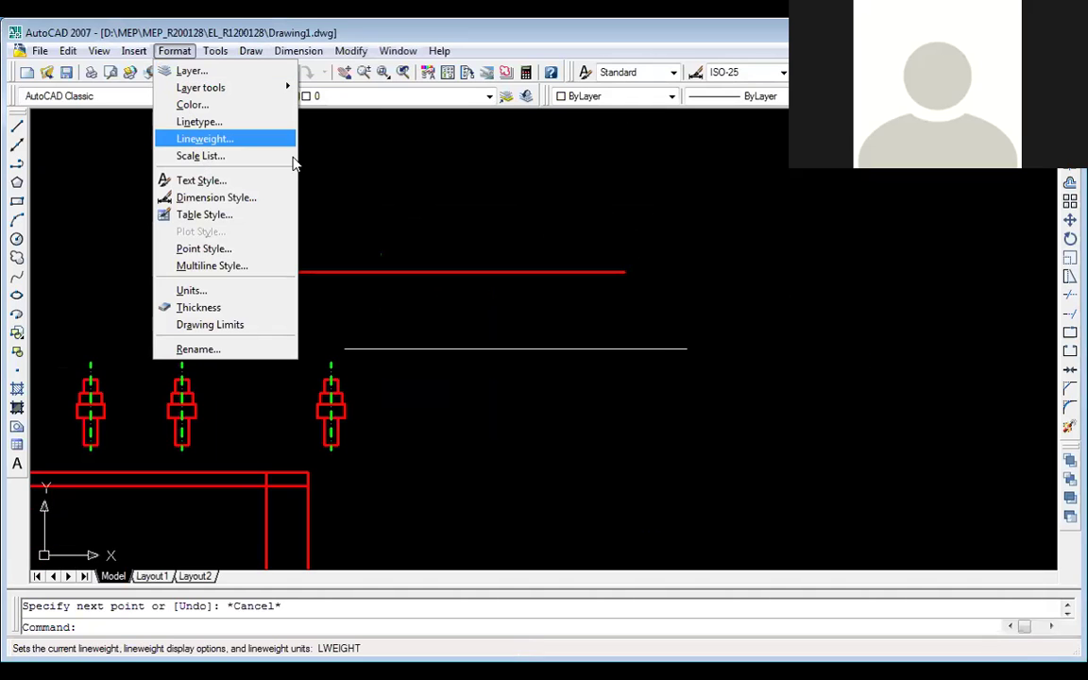
left_click(267, 140)
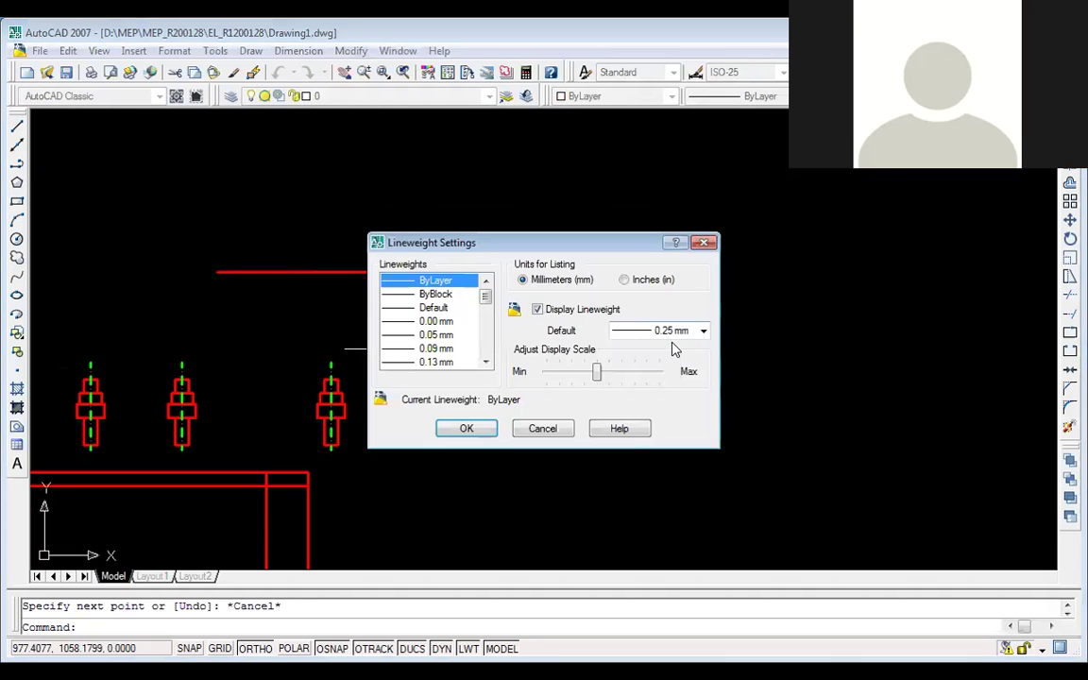
left_click(703, 243)
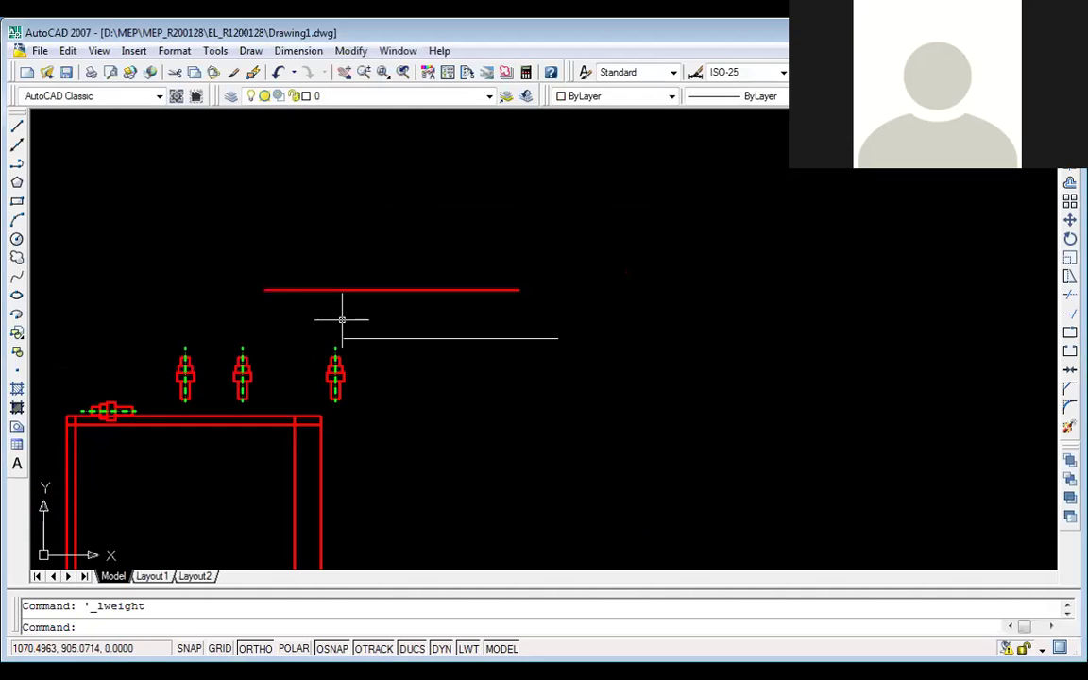
Step: Split the drawing area into two vertical side-by-side viewports
left_click(100, 52)
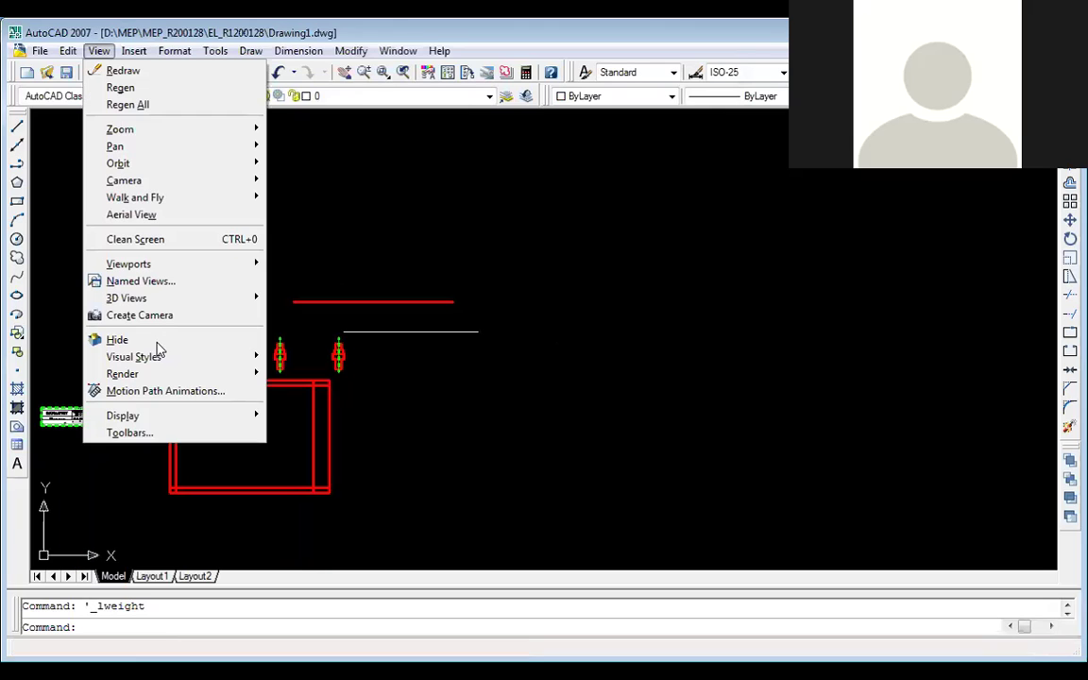
left_click(162, 267)
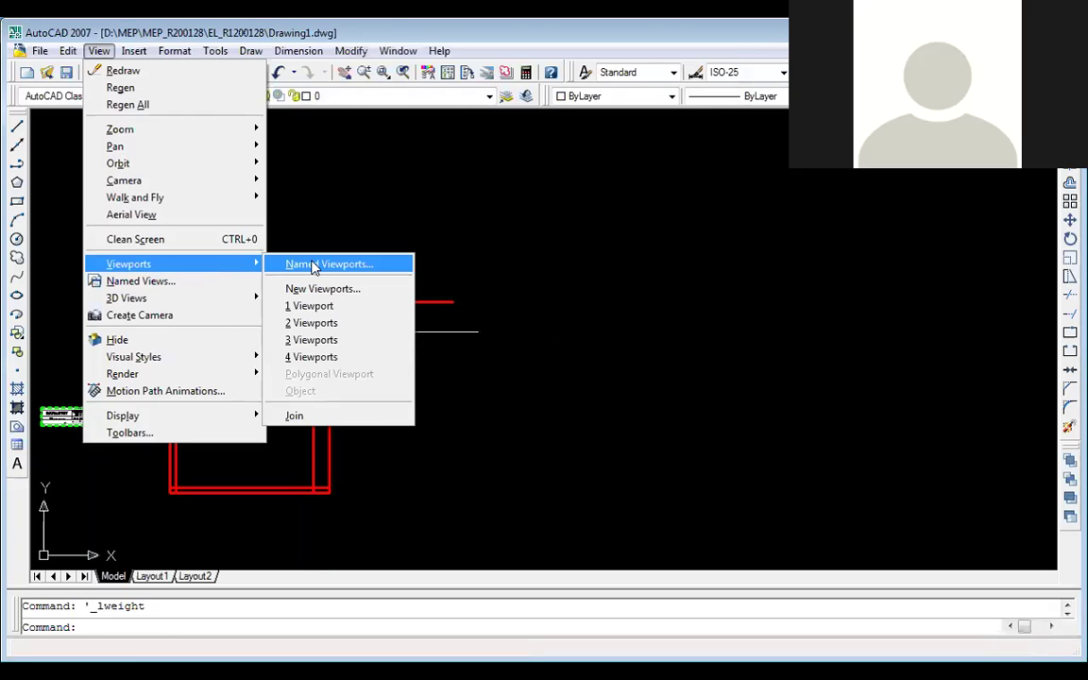
left_click(349, 323)
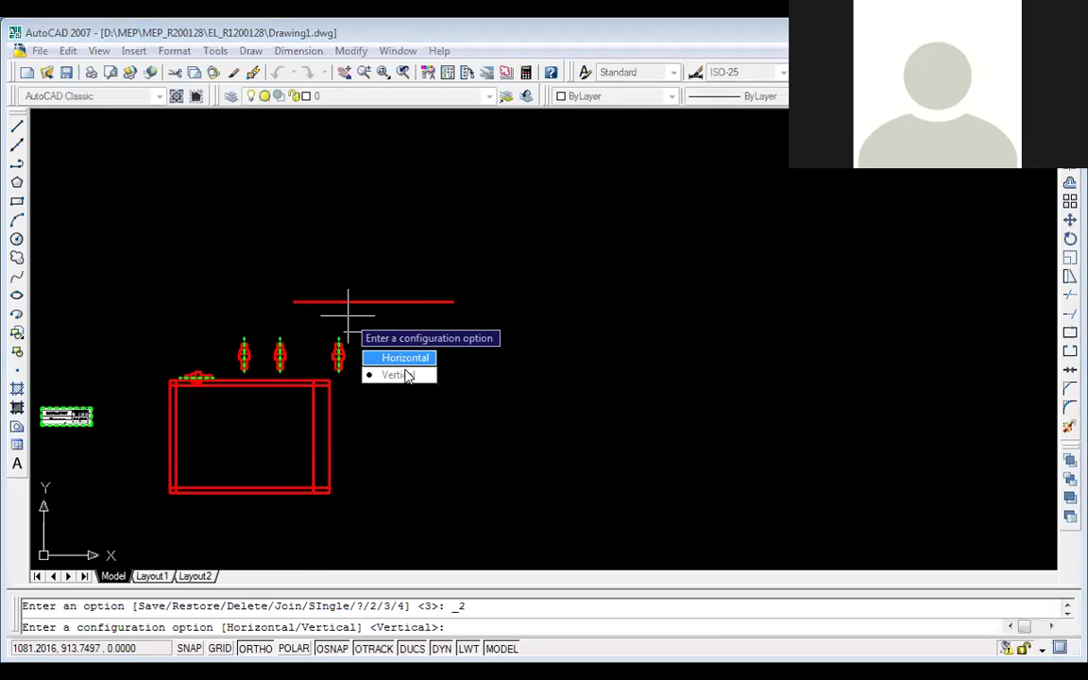
left_click(409, 382)
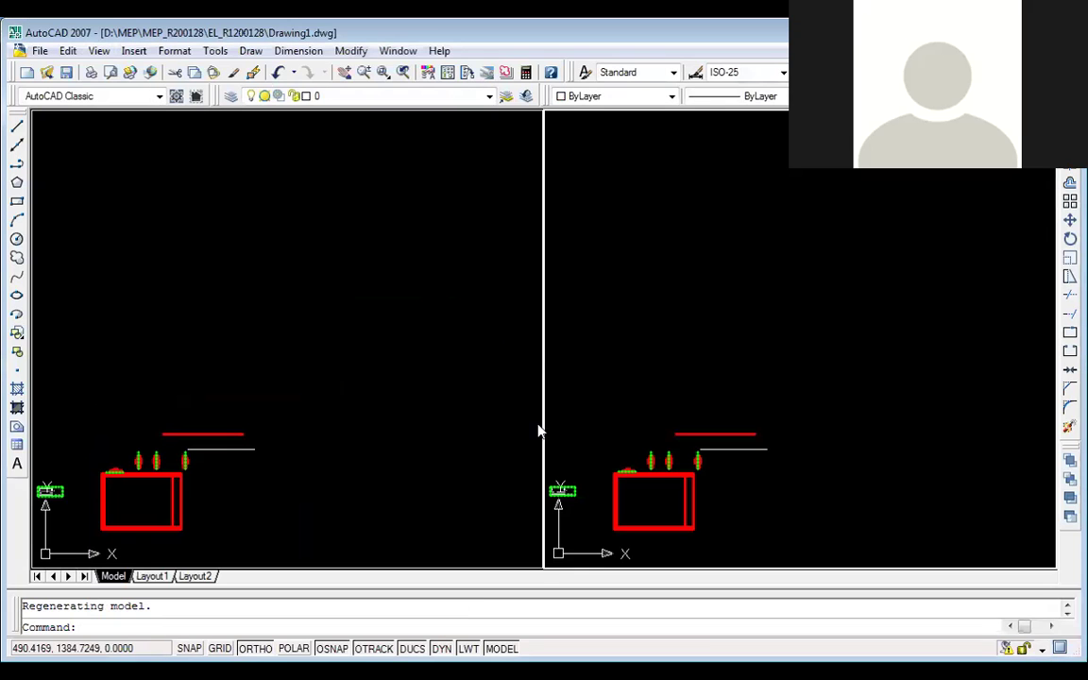
left_click(615, 398)
left_click(608, 361)
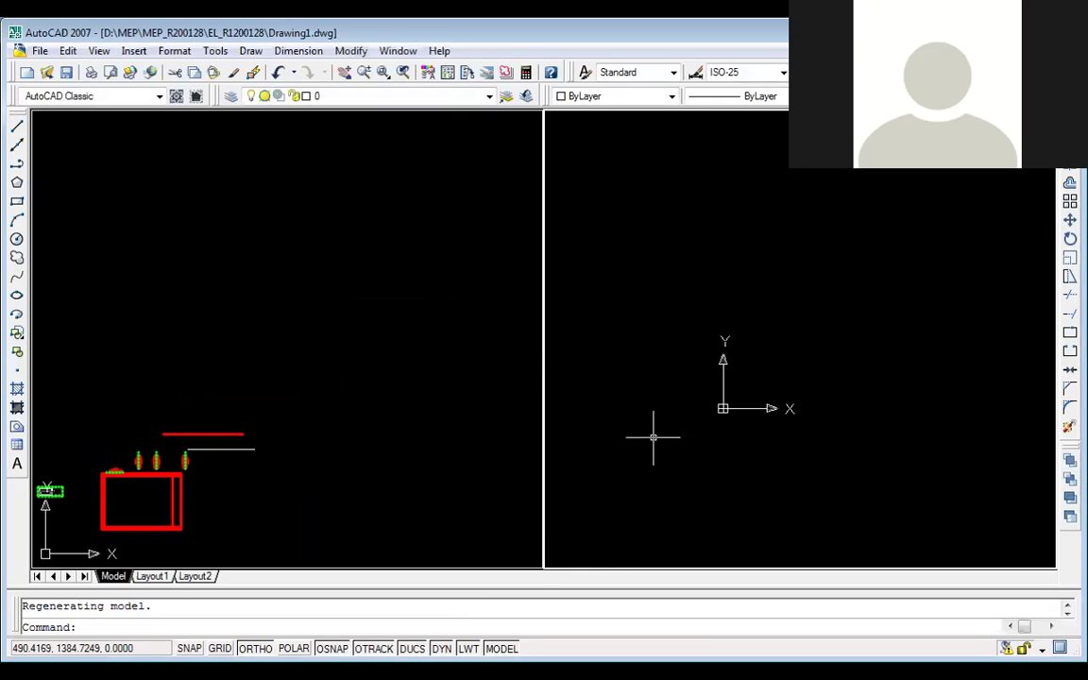
scroll(657, 425, "down", 3)
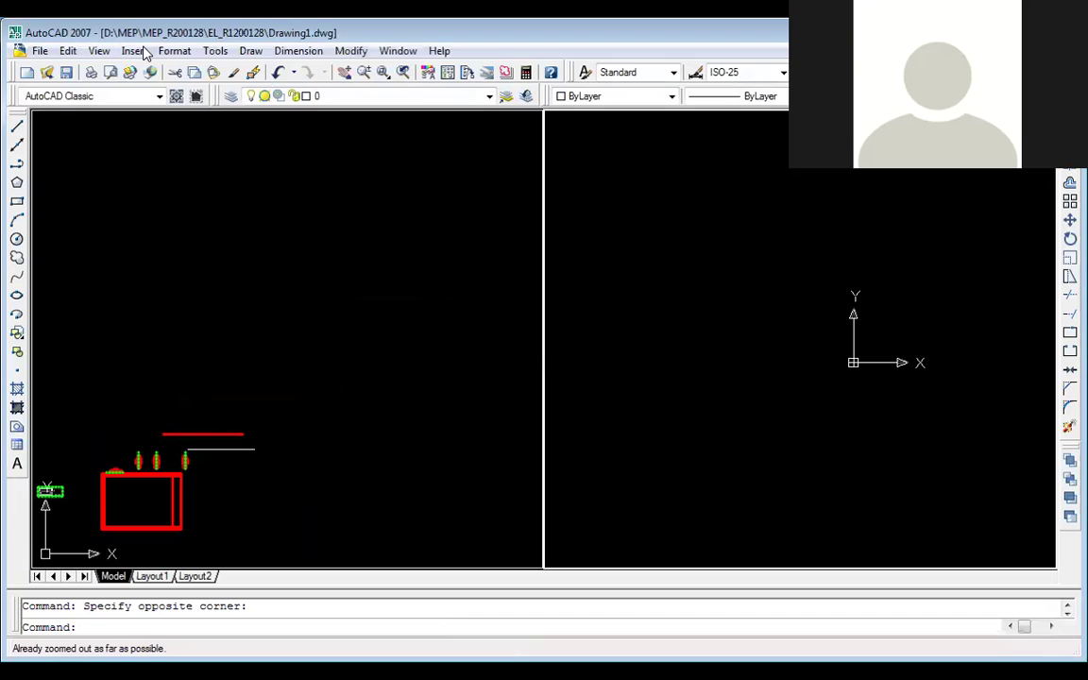
Step: Make the left viewport active and check its zoom level
left_click(101, 51)
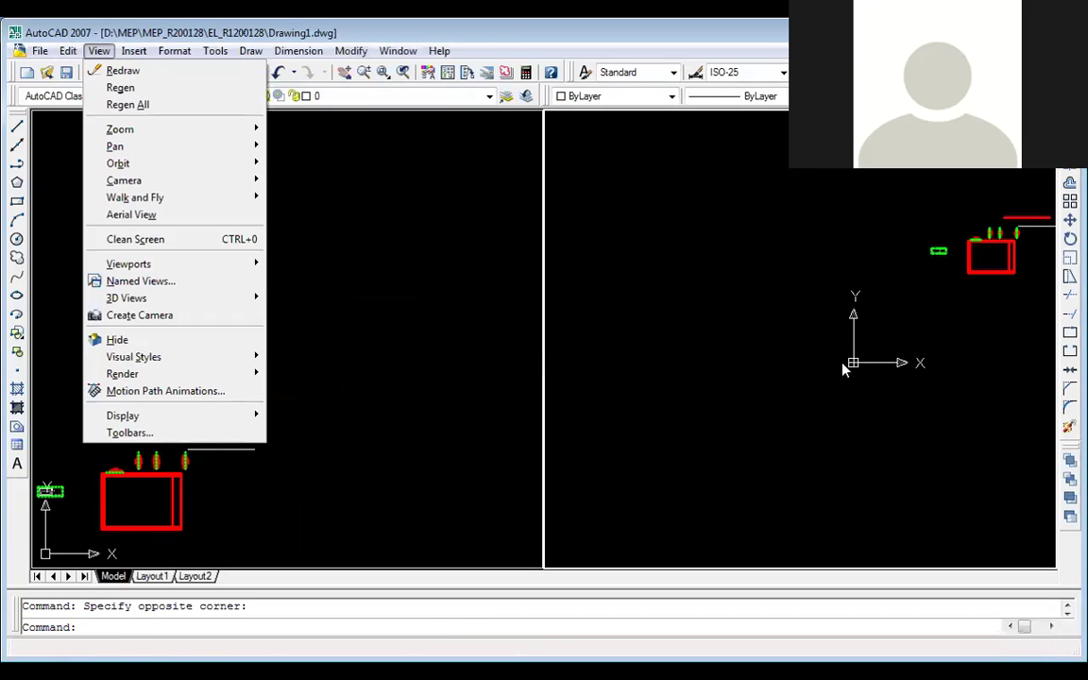
left_click(635, 324)
left_click(431, 374)
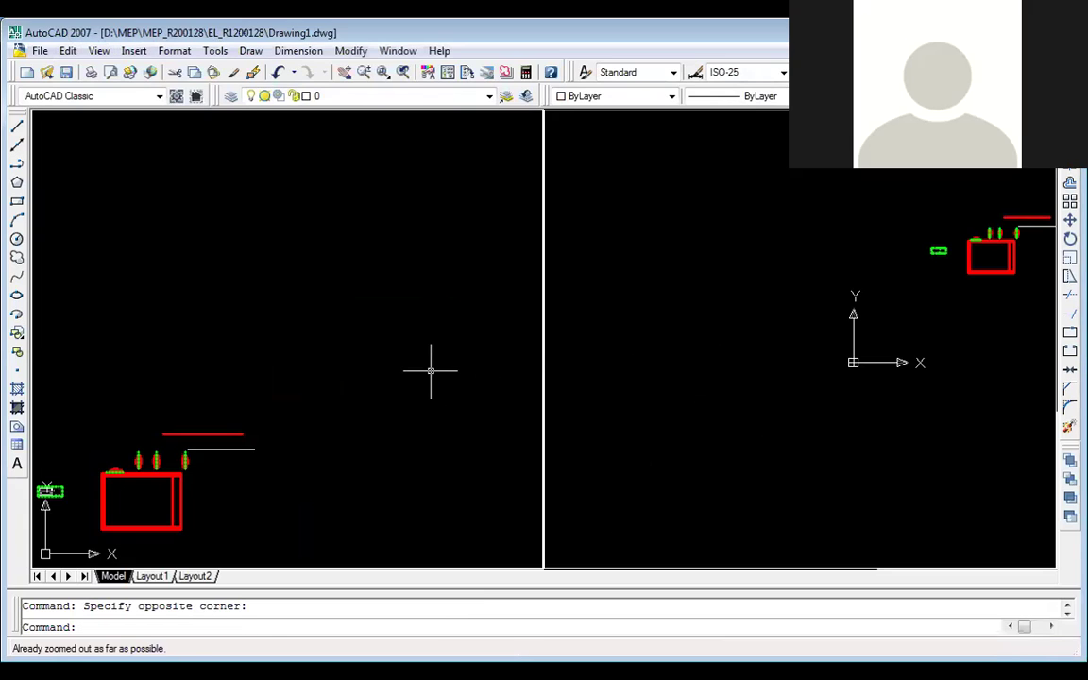
scroll(425, 376, "down", 2)
scroll(341, 431, "up", 3)
Step: In the right viewport, zoom to all, then pan and zoom in on the frame and symbols
left_click(710, 406)
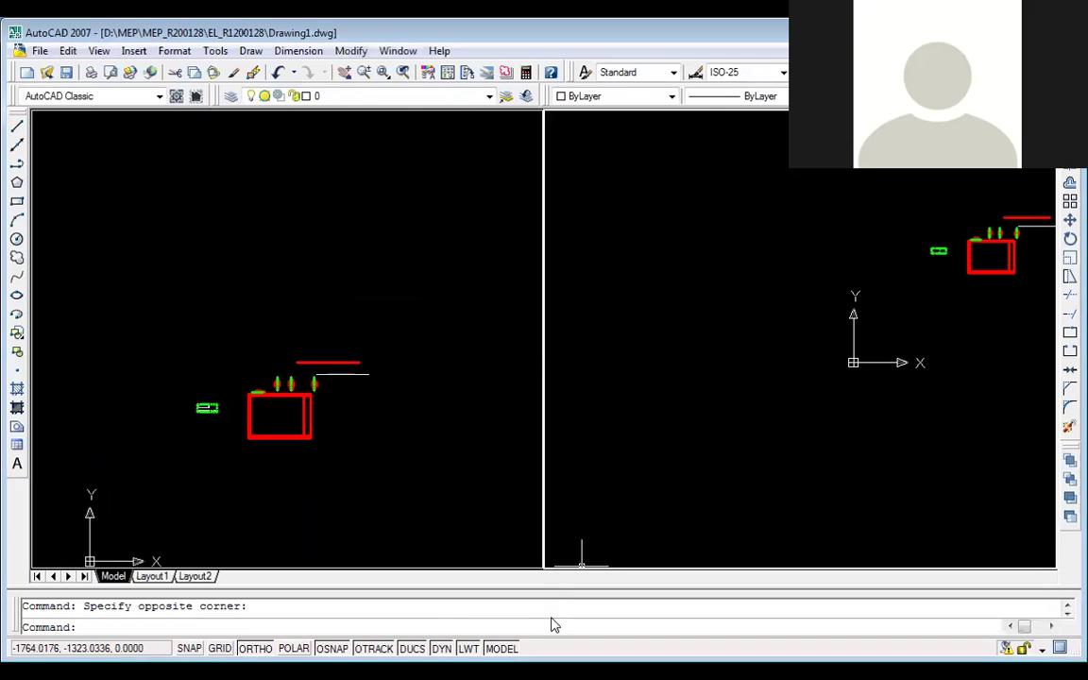
type("z")
key("Return")
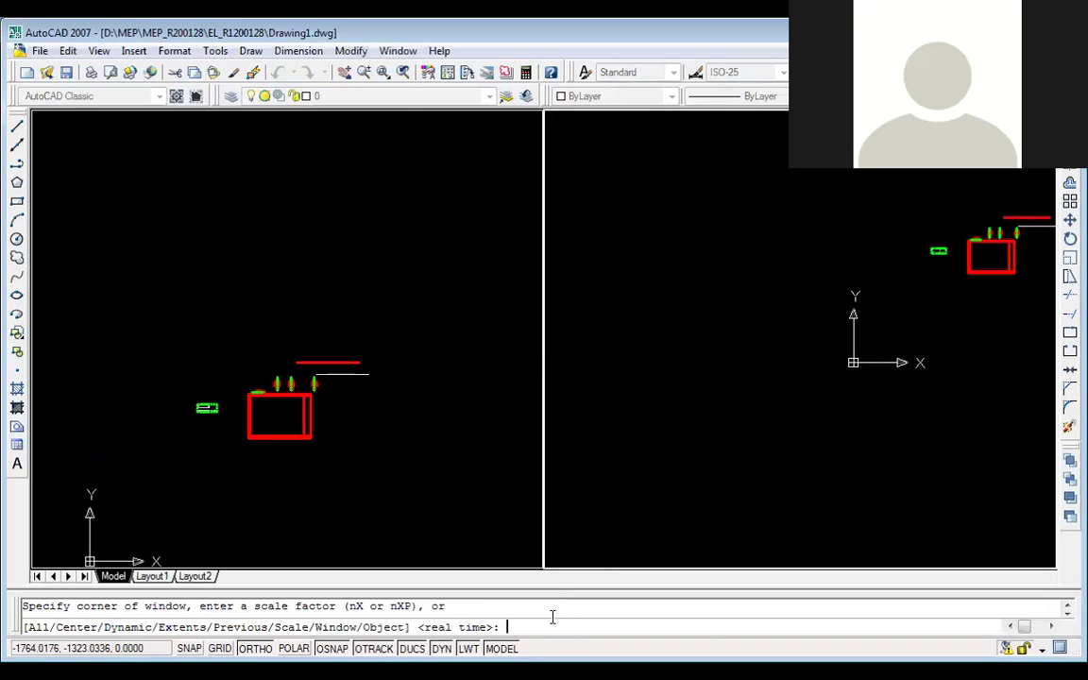
type("a")
key("Return")
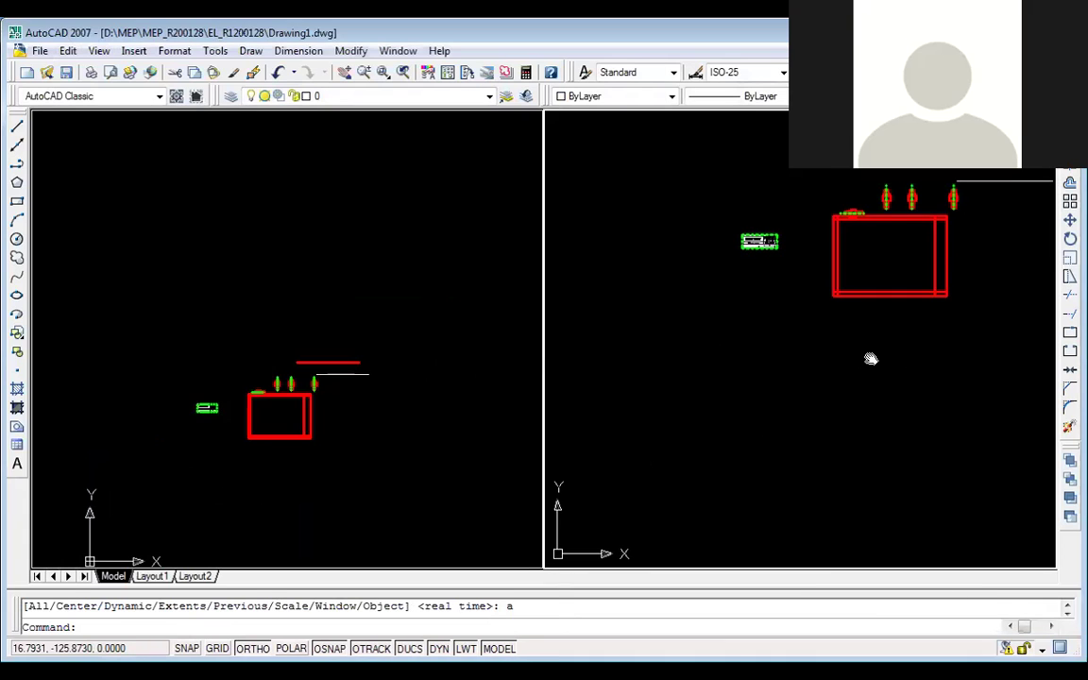
type("p")
key("Return")
left_click_drag(869, 360, 668, 480)
scroll(669, 384, "up", 5)
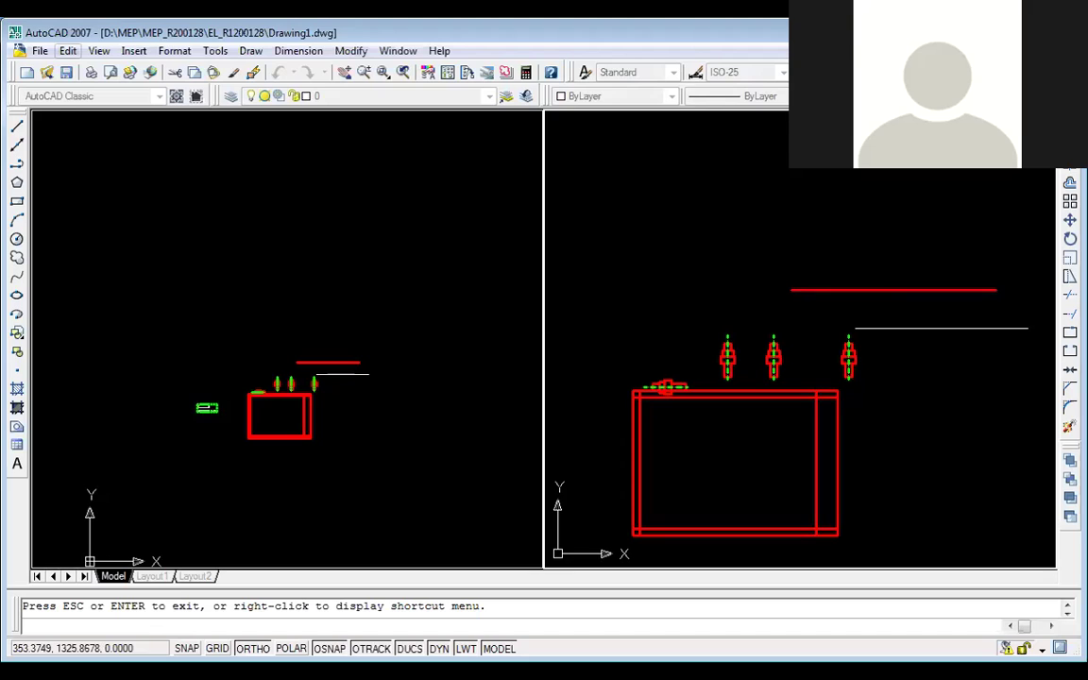
left_click(98, 51)
mouse_move(128, 264)
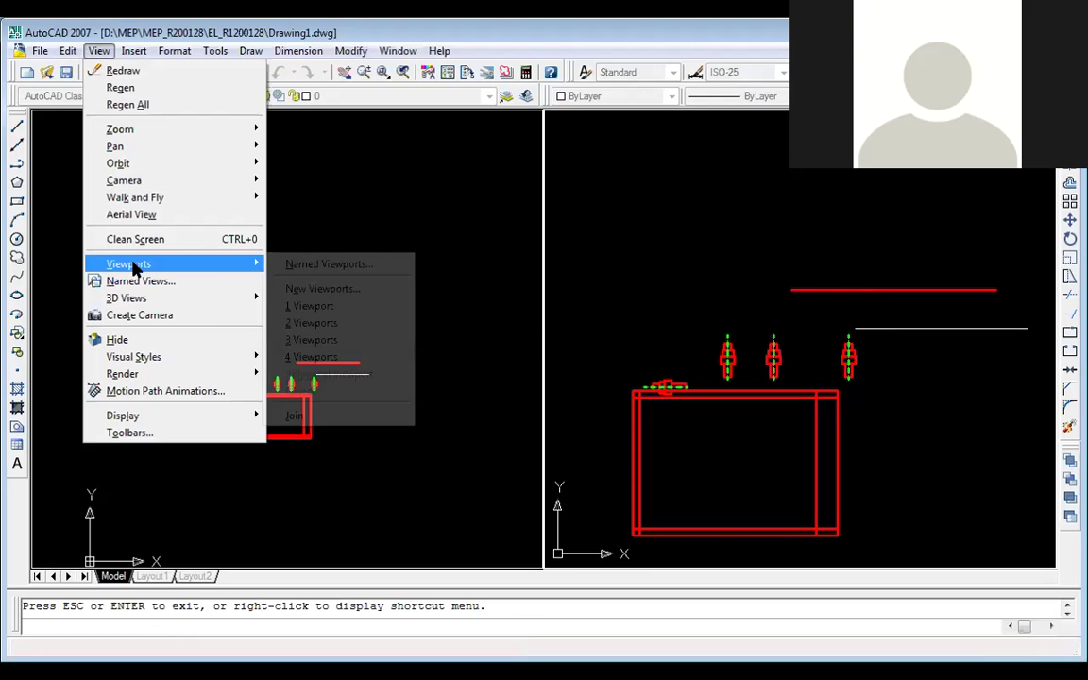
Step: Return to a single viewport and switch to the south-west isometric view
left_click(304, 305)
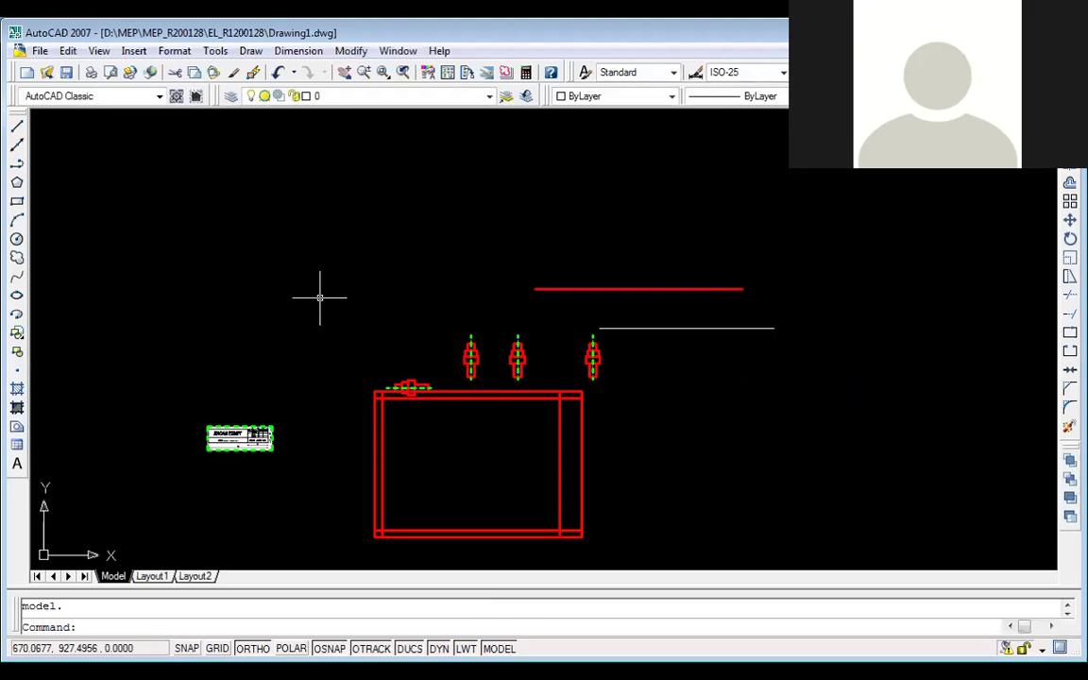
left_click(98, 51)
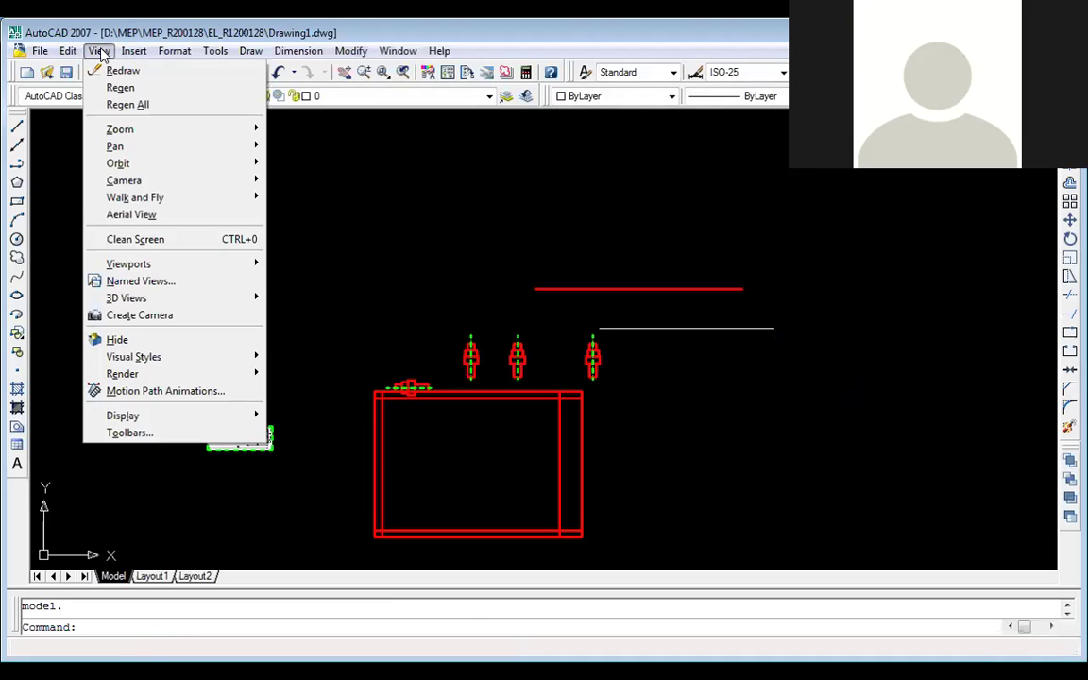
mouse_move(127, 297)
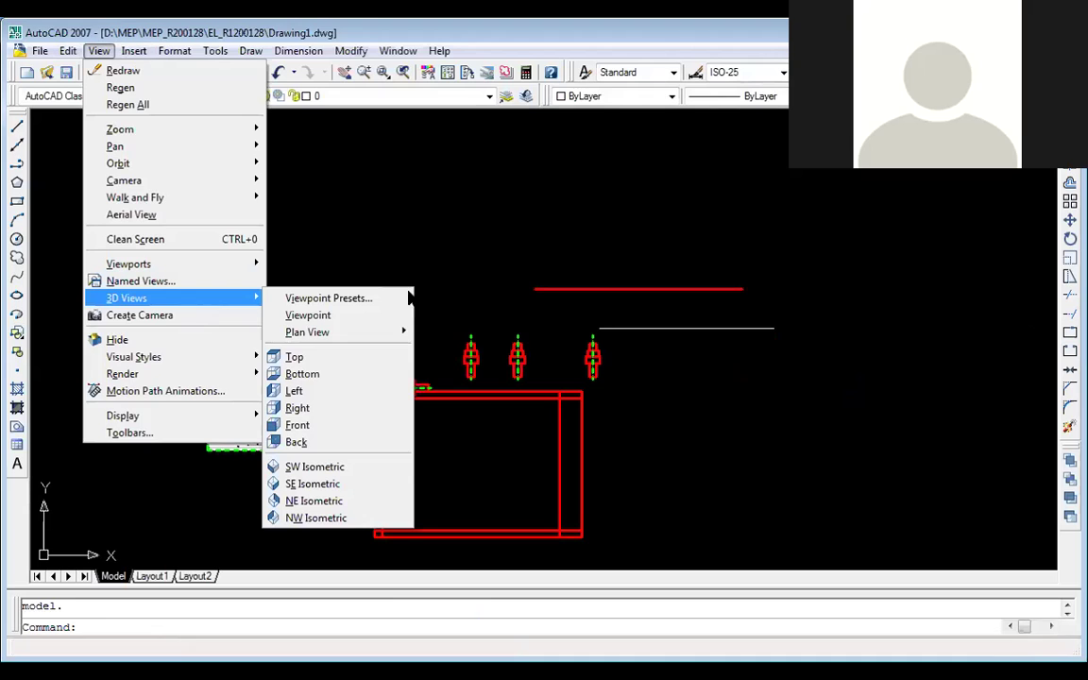
left_click(315, 467)
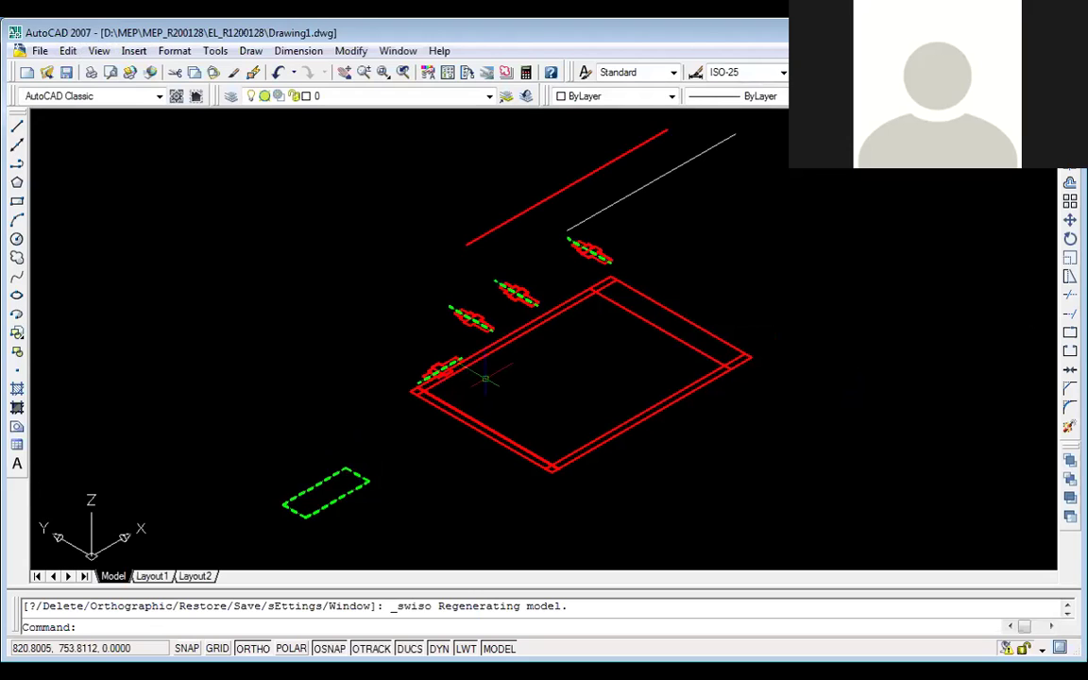
scroll(572, 383, "up", 6)
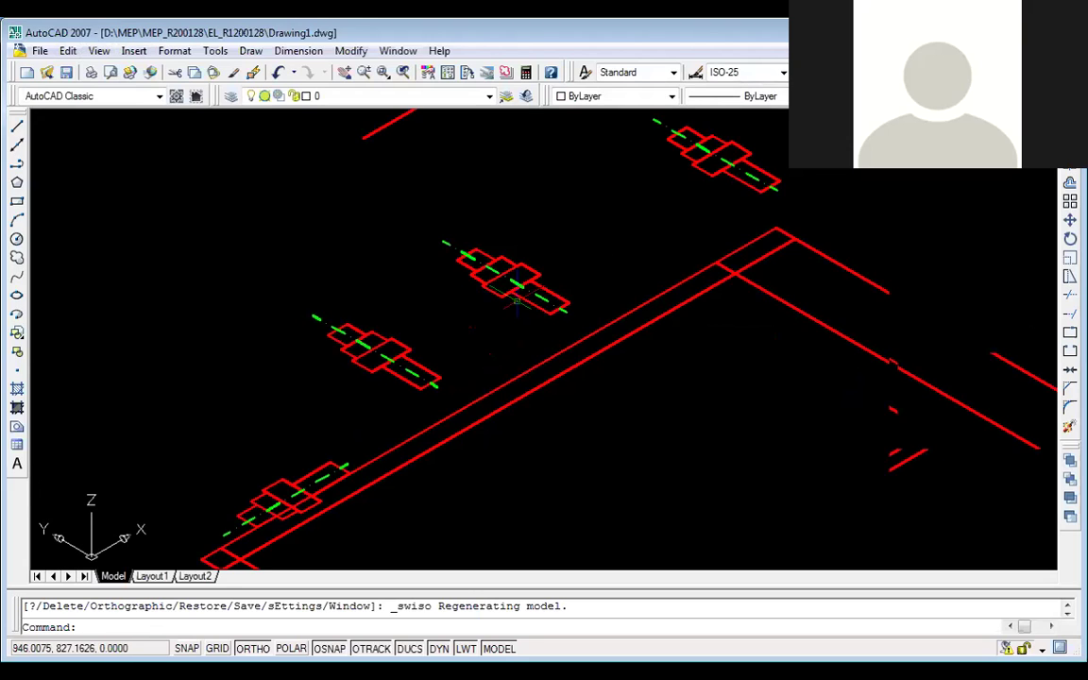
scroll(586, 350, "down", 5)
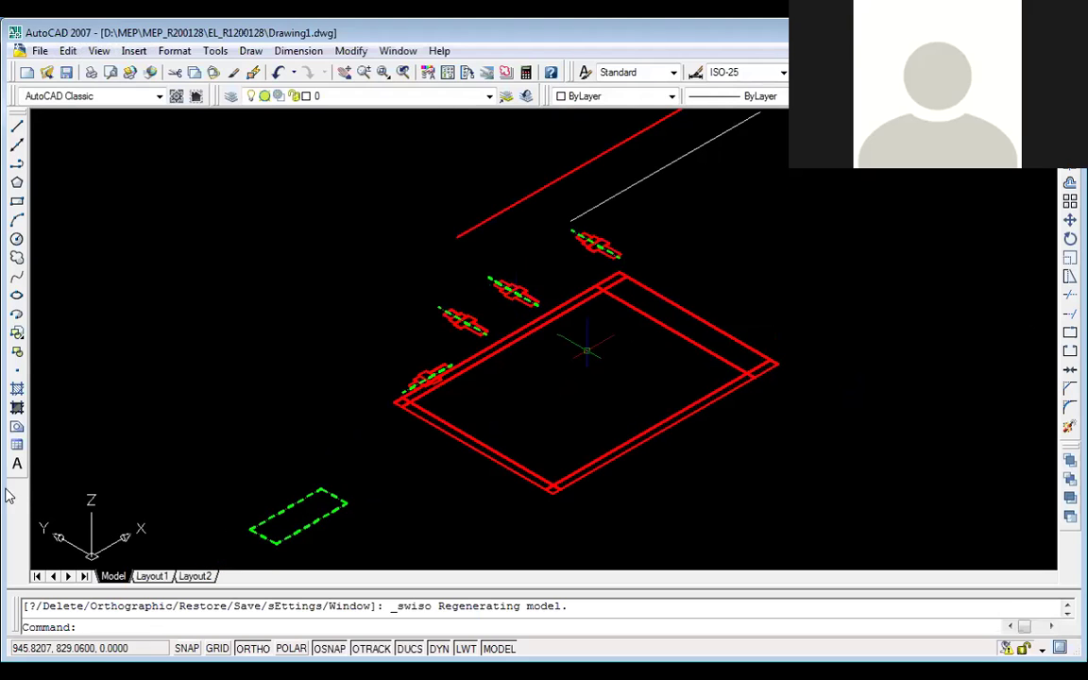
left_click(98, 52)
mouse_move(127, 265)
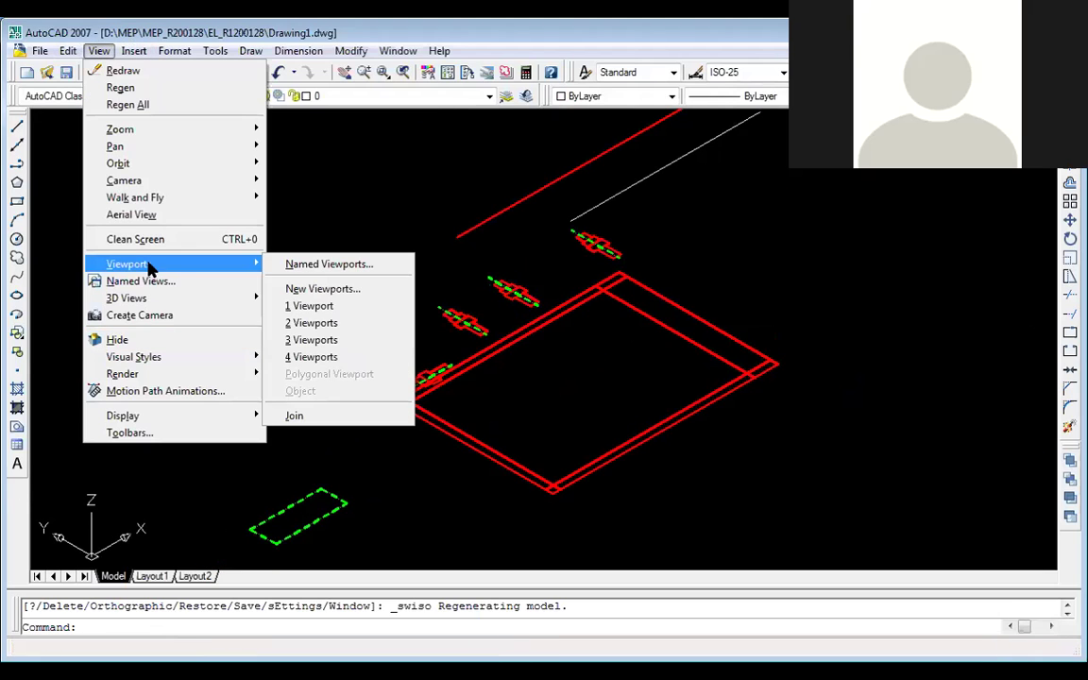
Step: Split into two vertical viewports and shift the right viewport's drawing up and left
left_click(360, 325)
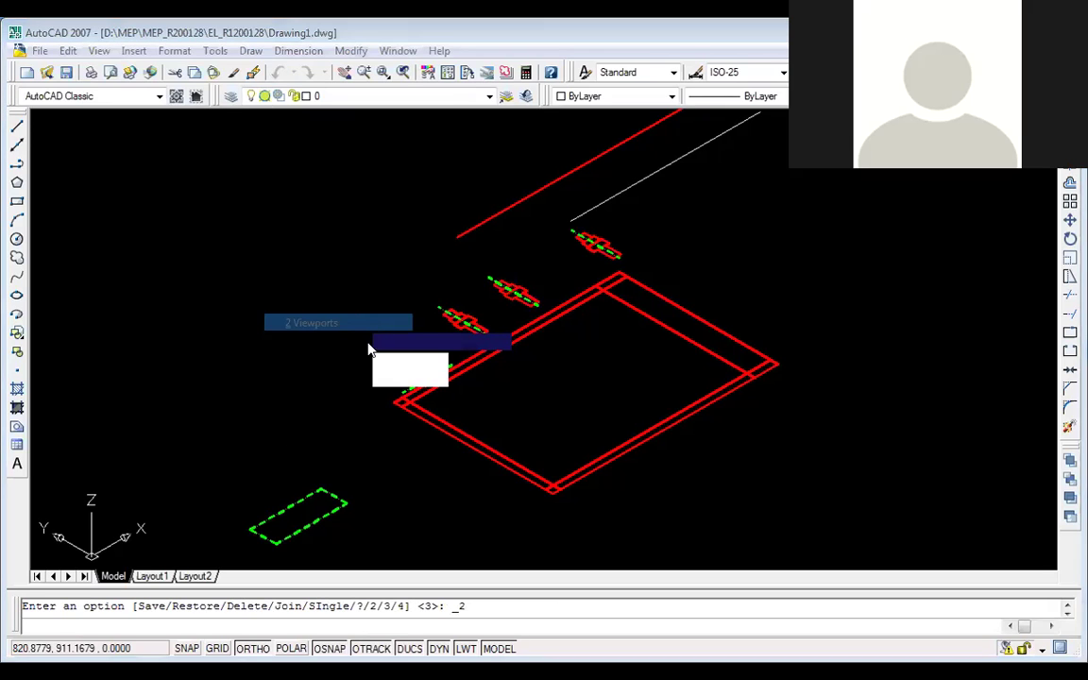
key("Return")
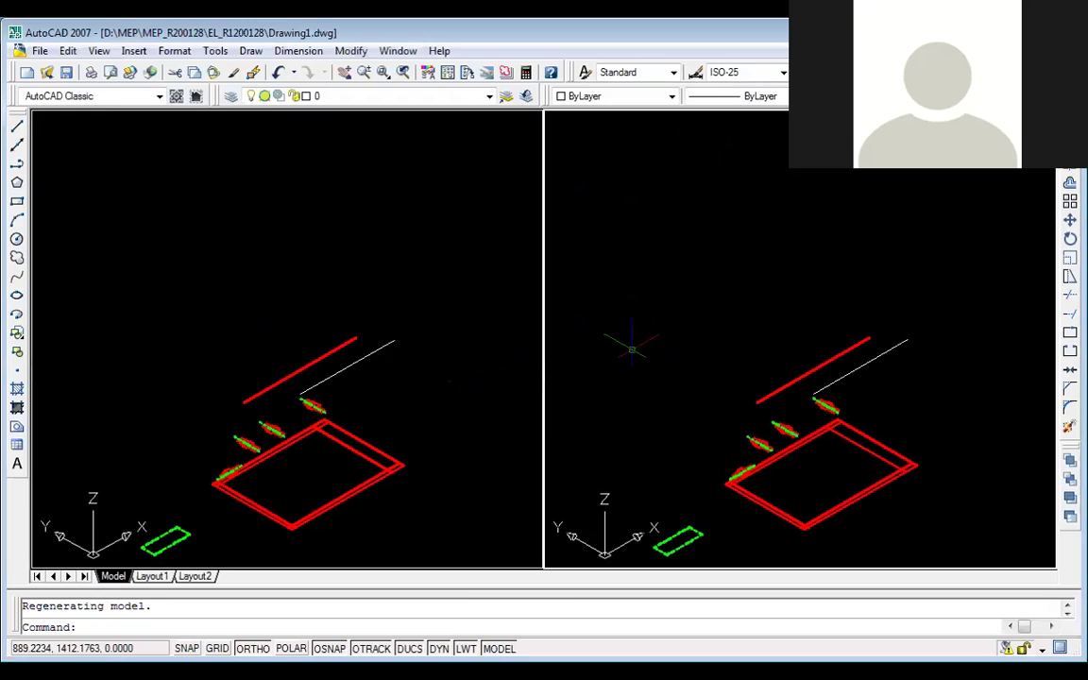
middle_click_drag(632, 348, 518, 245)
Step: Set the left viewport to the Top plan view and adjust its zoom
left_click(117, 372)
left_click(321, 378)
left_click(99, 51)
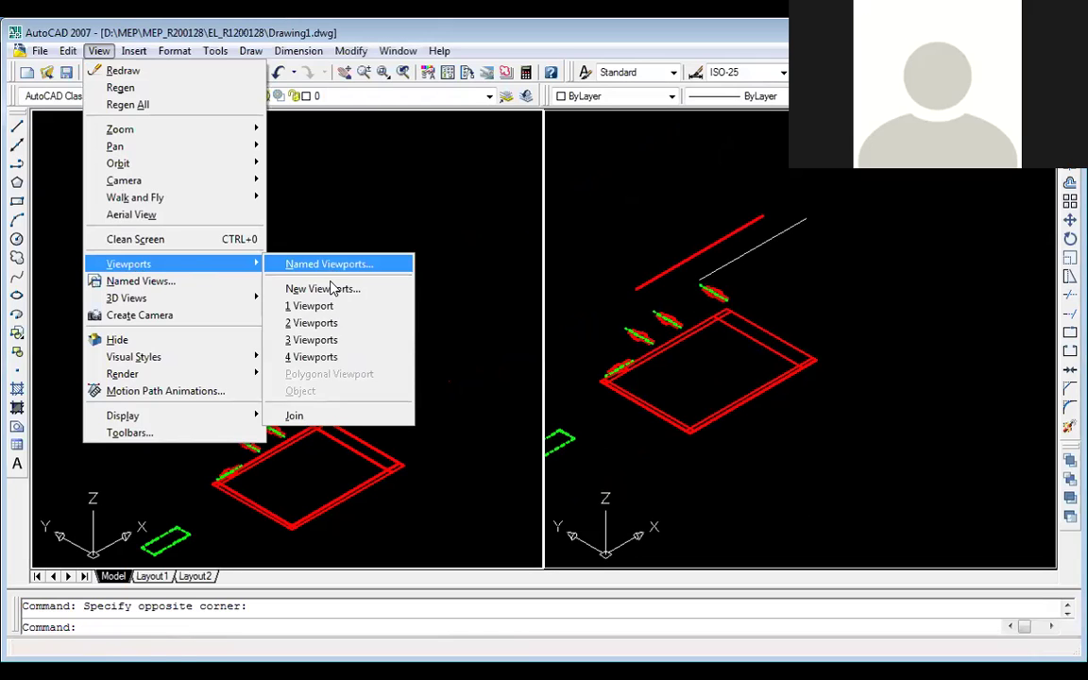
mouse_move(127, 297)
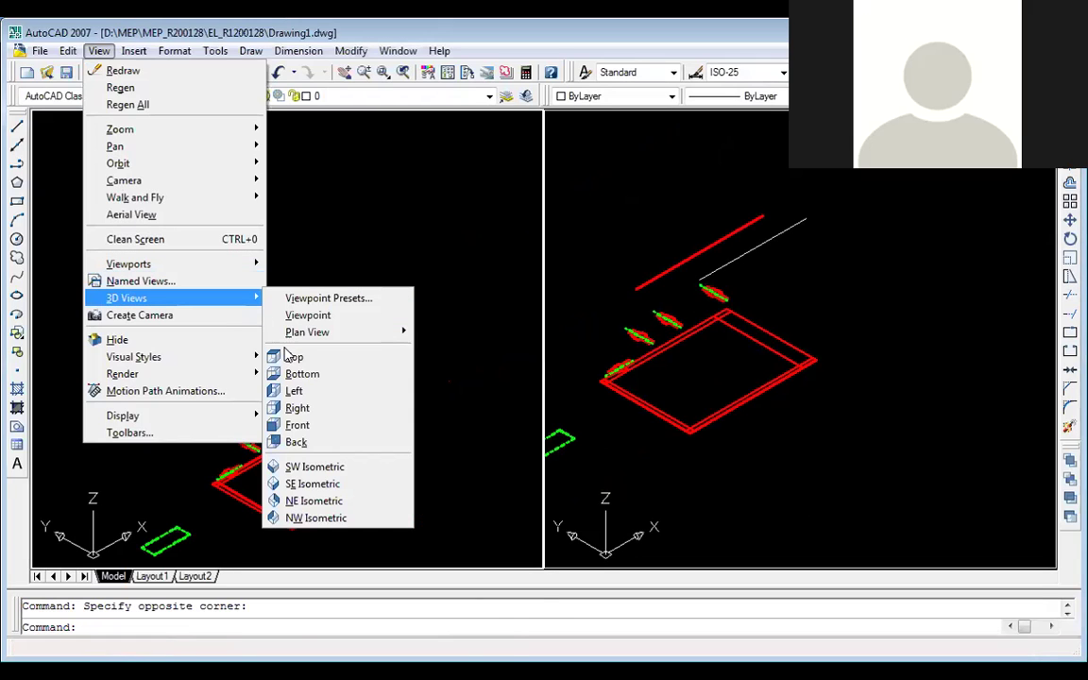
left_click(291, 357)
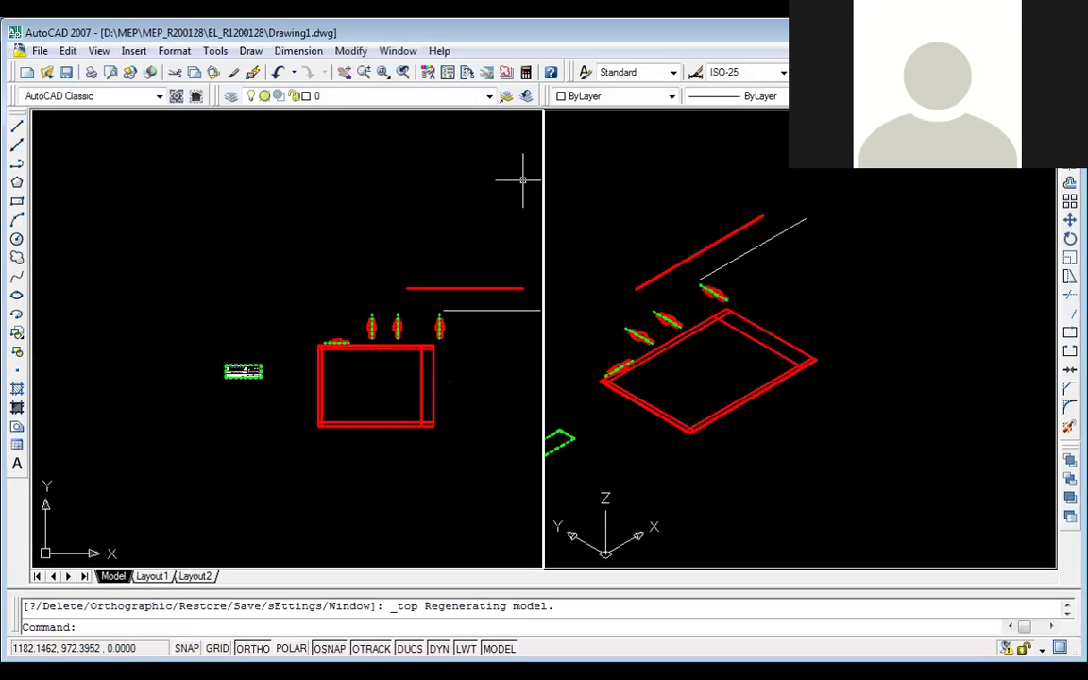
scroll(499, 334, "up", 3)
scroll(198, 354, "up", 3)
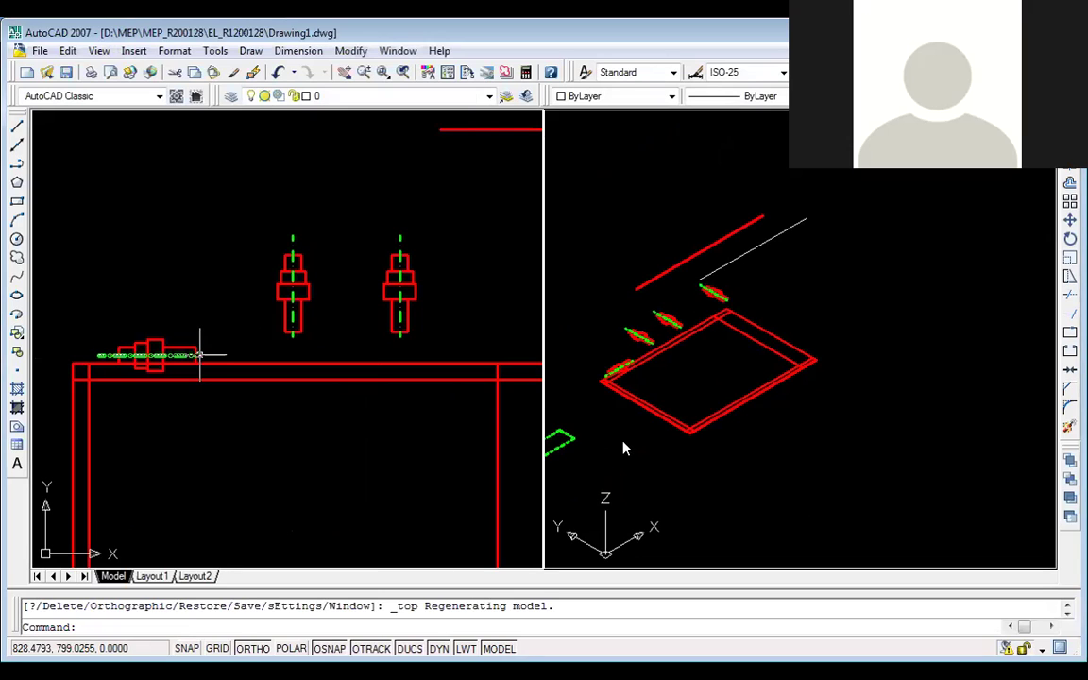
scroll(227, 350, "down", 4)
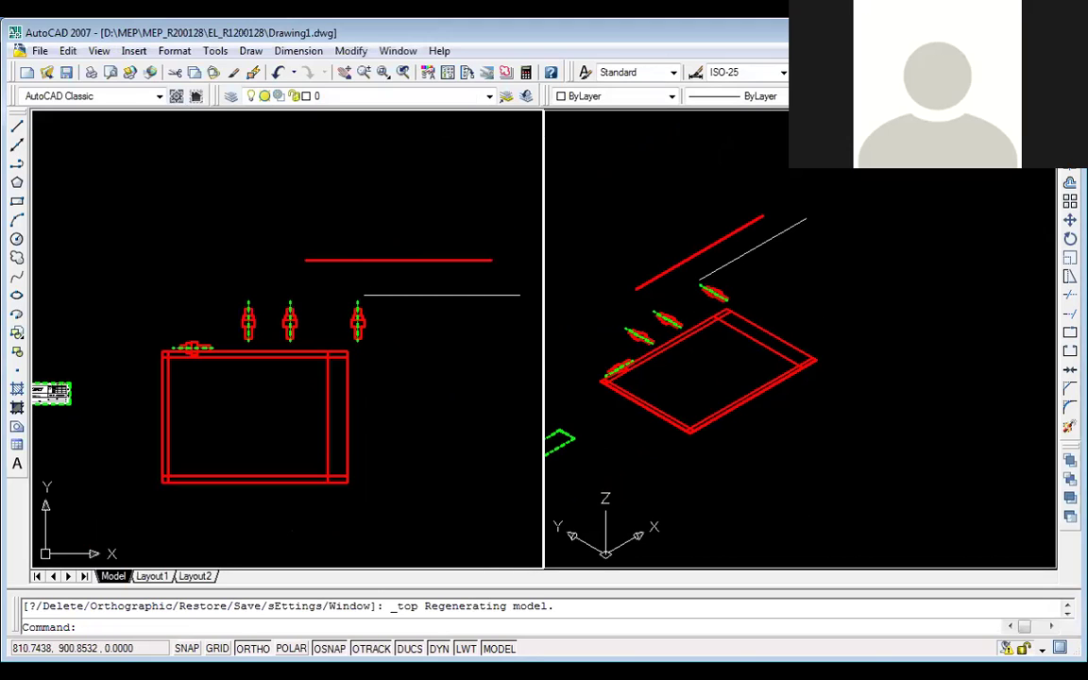
Step: In the right viewport, use Move (M) to shift the leftmost fixture symbol higher
left_click(652, 342)
scroll(646, 342, "up", 4)
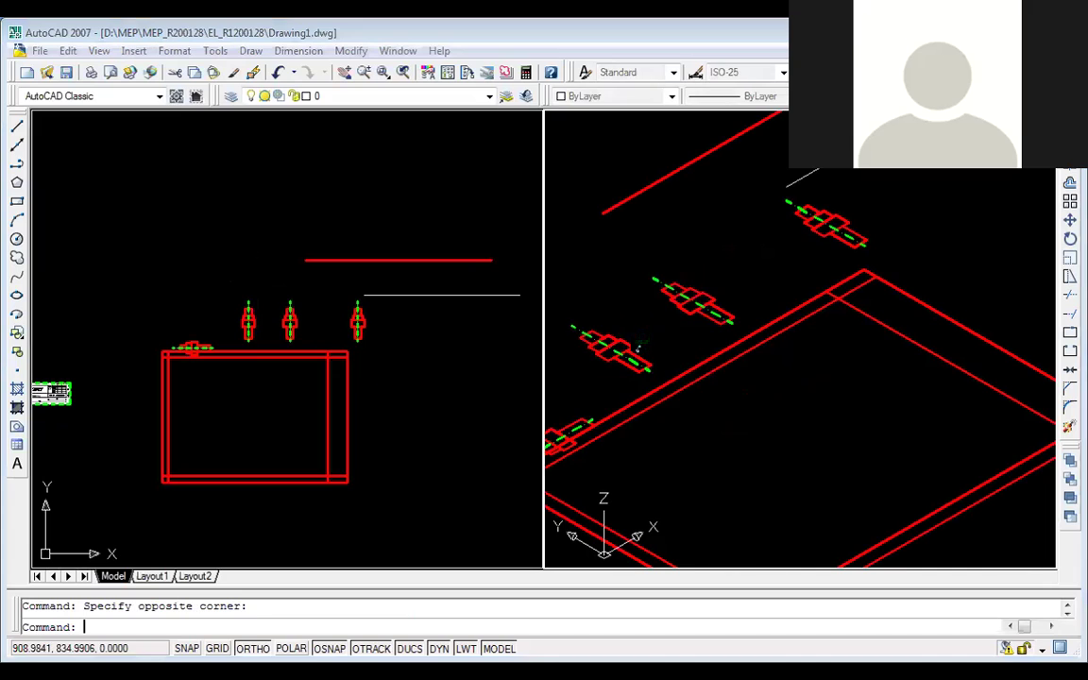
type("m")
key("Return")
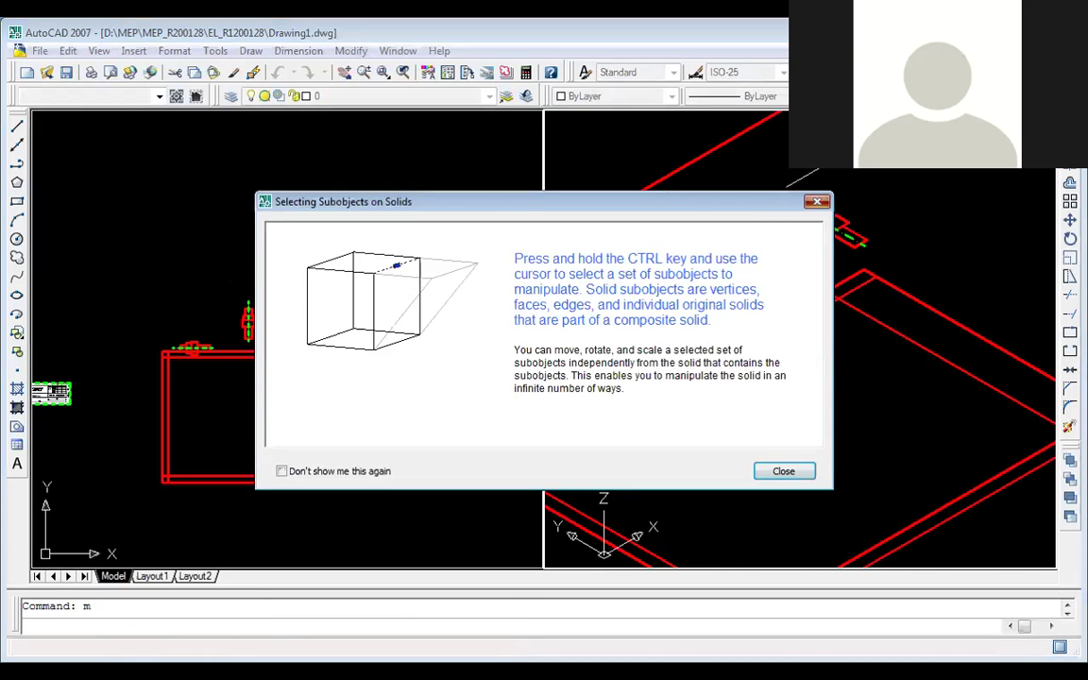
key("Return")
left_click_drag(634, 313, 574, 365)
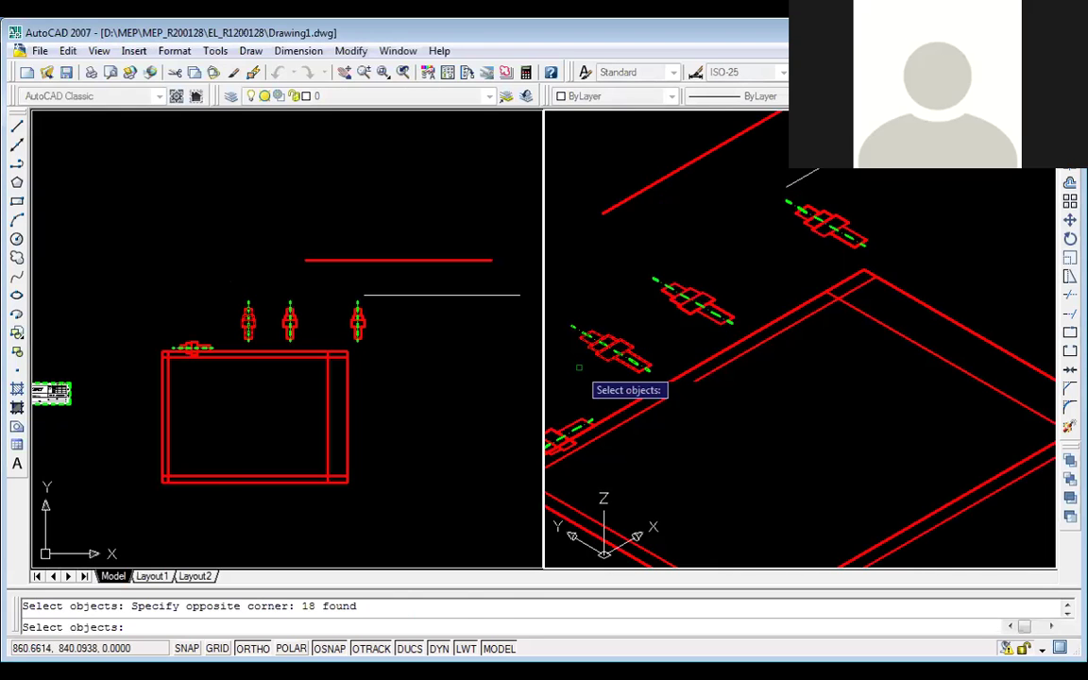
key("Return")
left_click(591, 334)
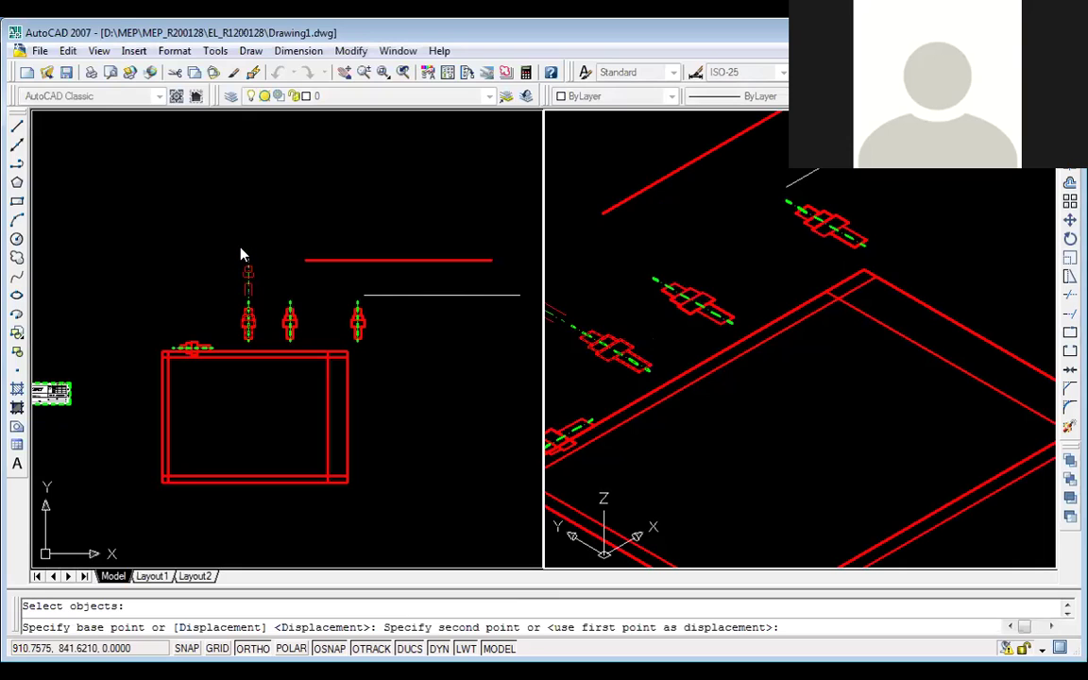
left_click(557, 270)
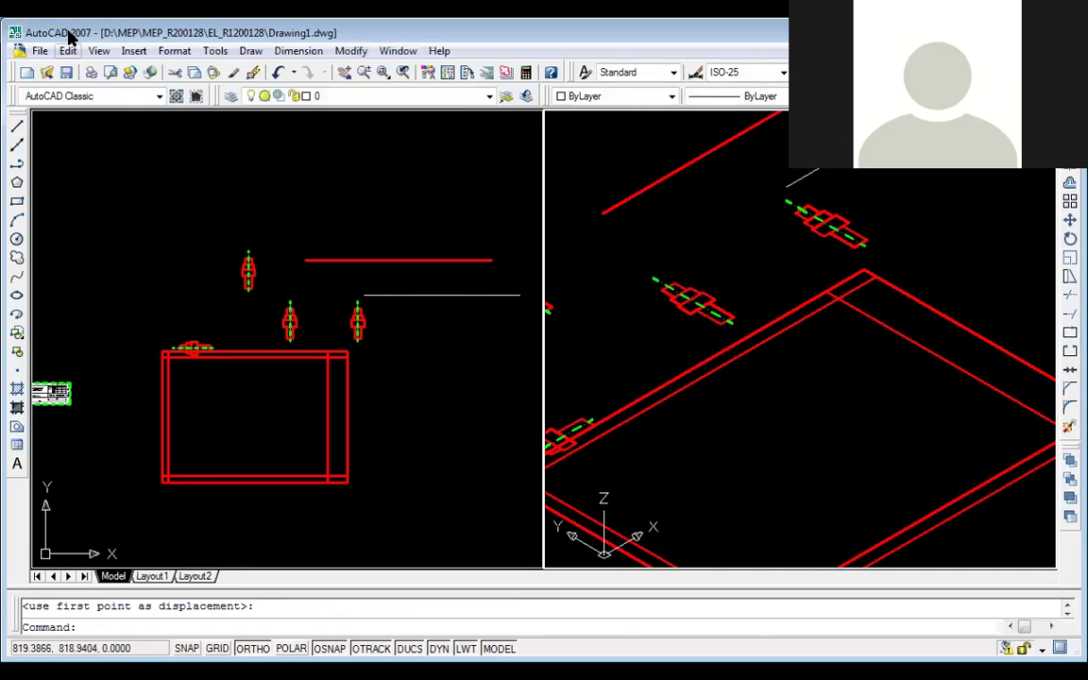
left_click(98, 51)
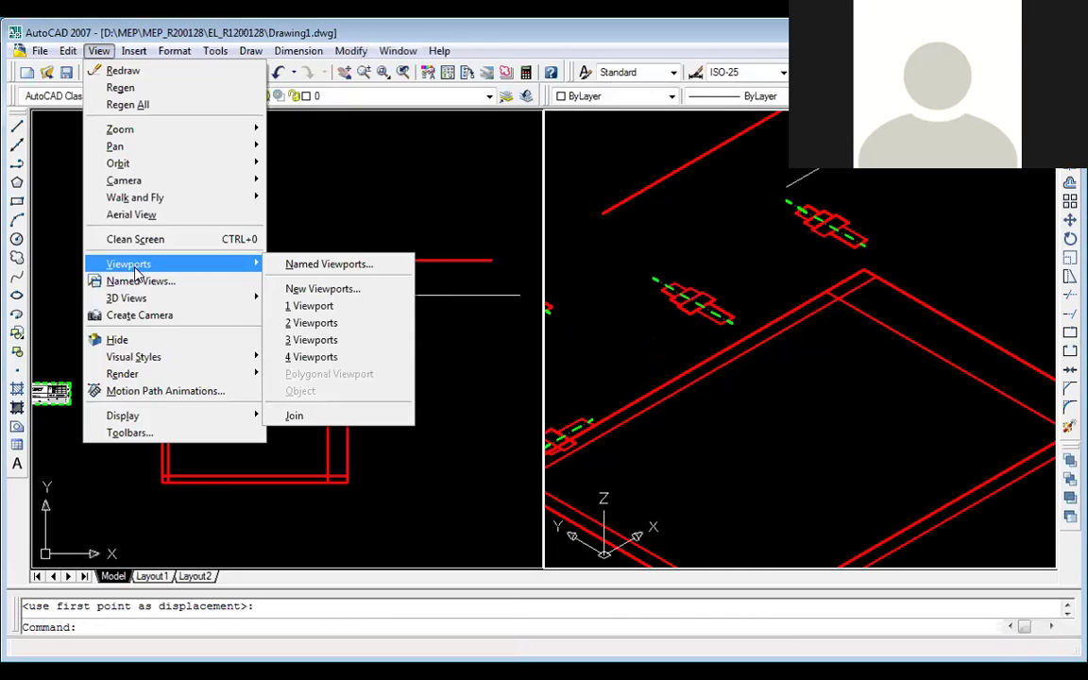
mouse_move(127, 298)
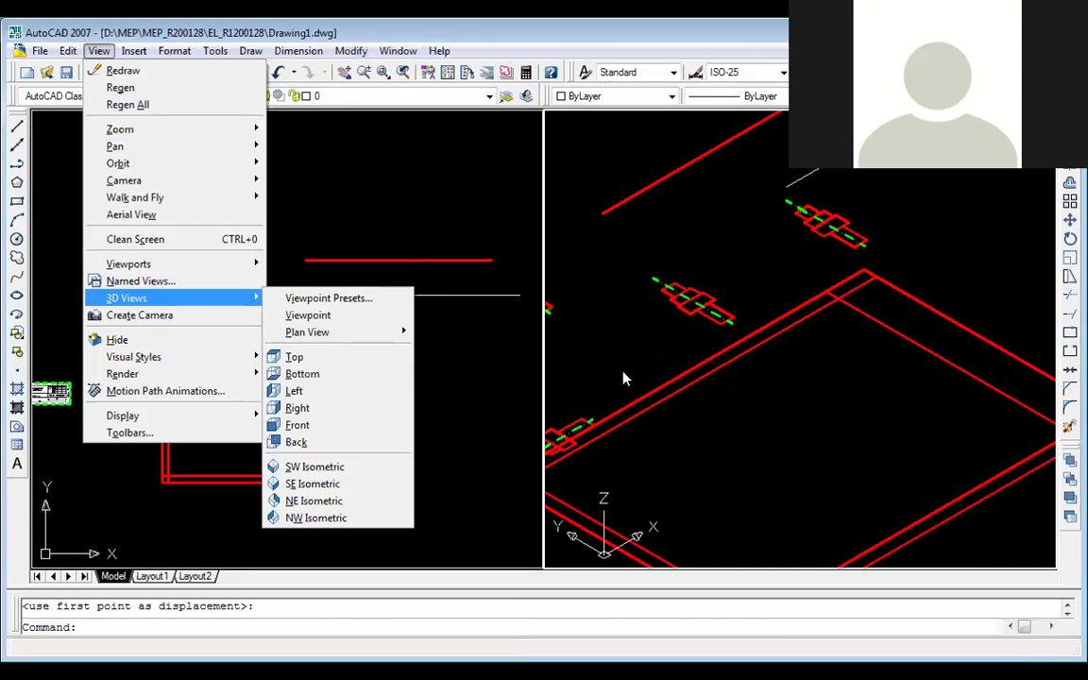
Step: Set the right viewport to the Top view
left_click(624, 370)
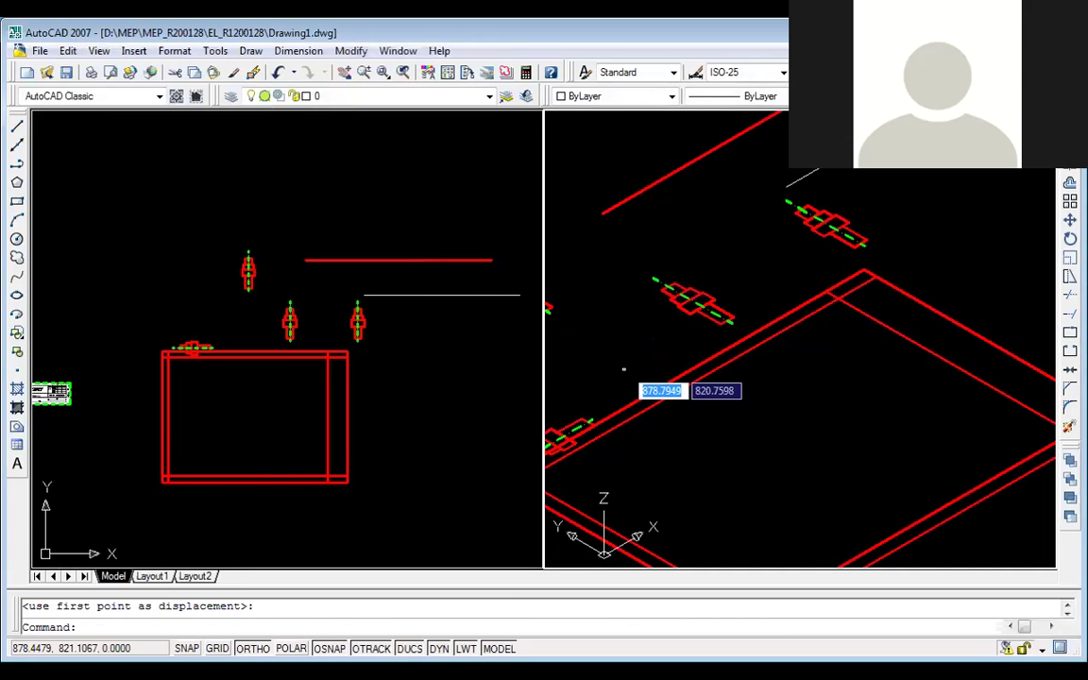
left_click(98, 51)
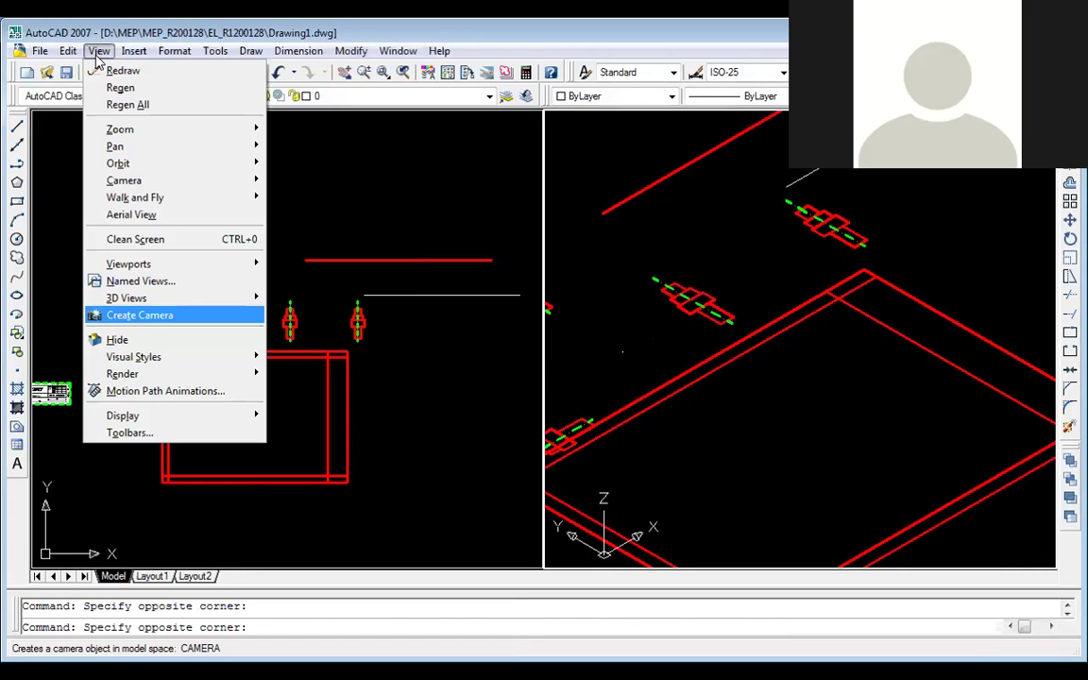
mouse_move(128, 264)
left_click(330, 355)
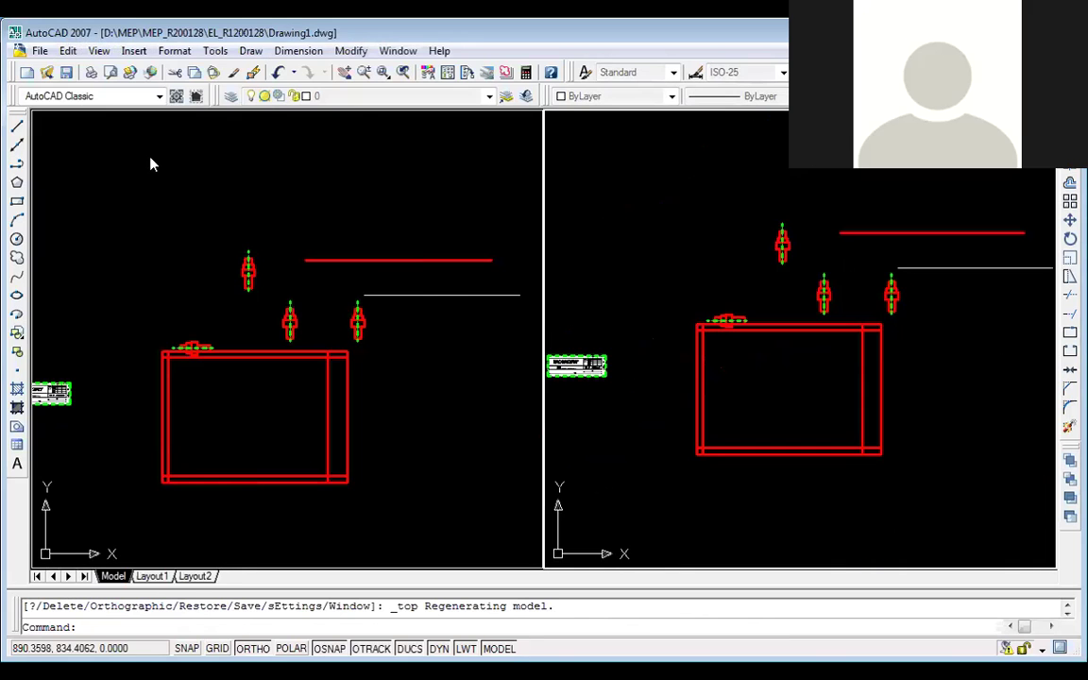
Step: Merge back into a single viewport and zoom in on the MACAM ETIKET title block
left_click(98, 50)
mouse_move(128, 264)
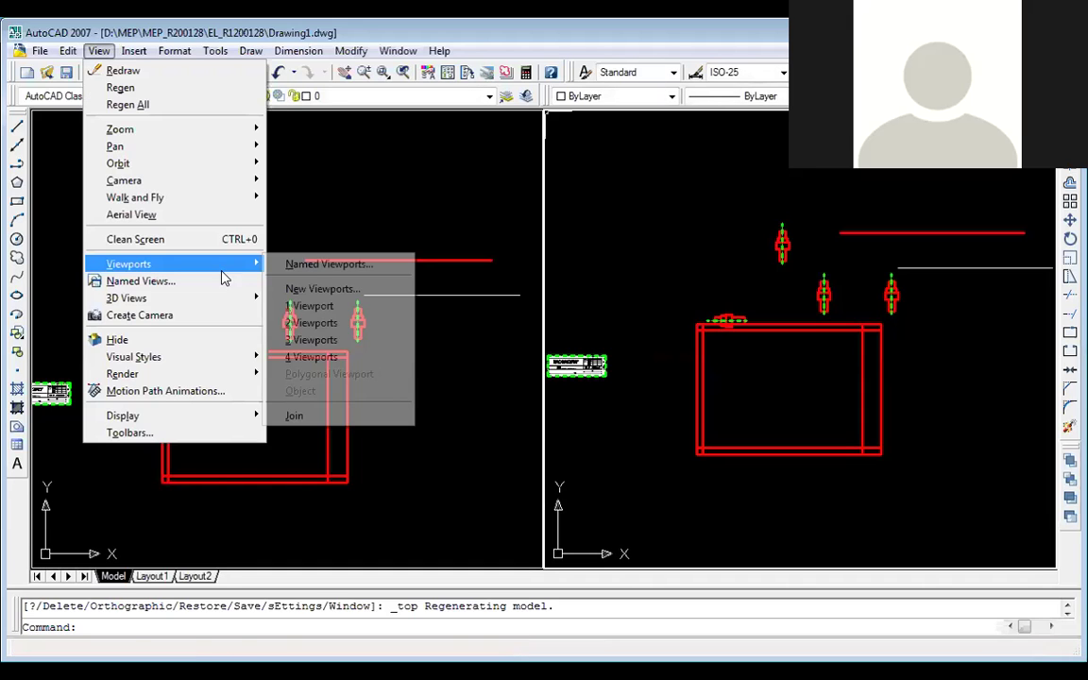
left_click(321, 305)
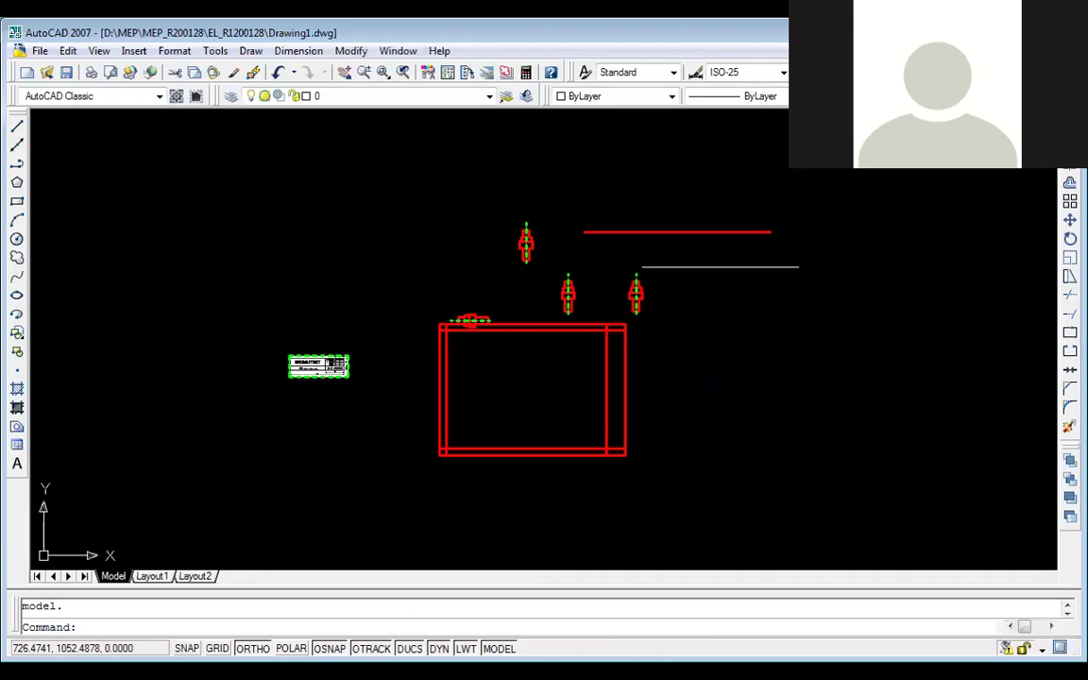
scroll(642, 205, "up", 2)
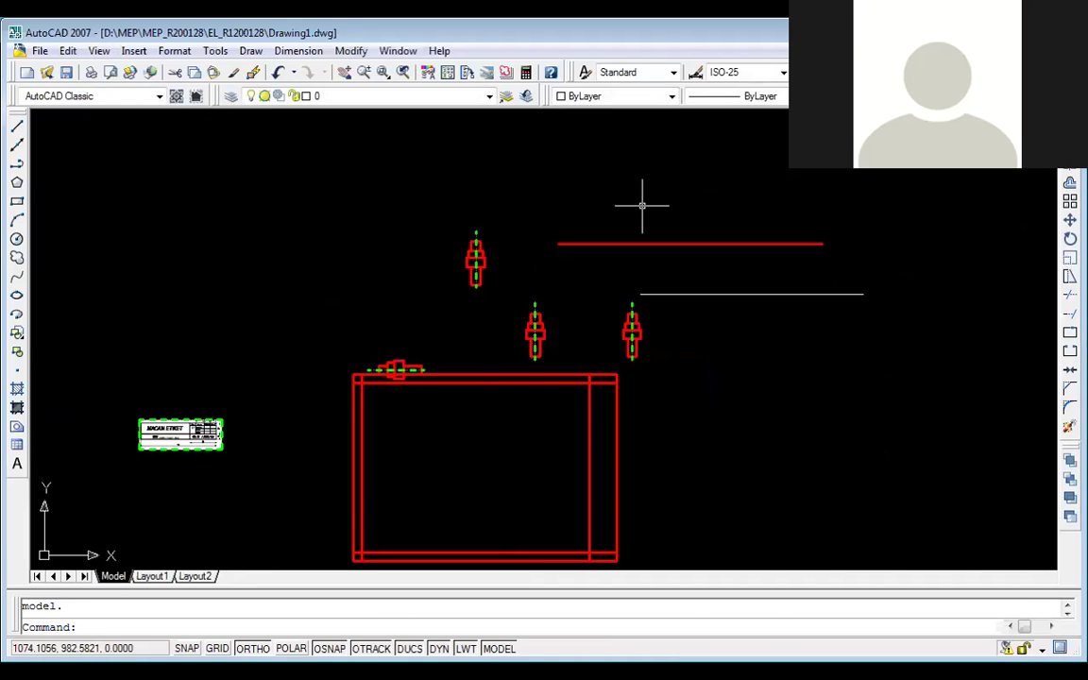
scroll(643, 205, "up", 2)
scroll(642, 205, "down", 5)
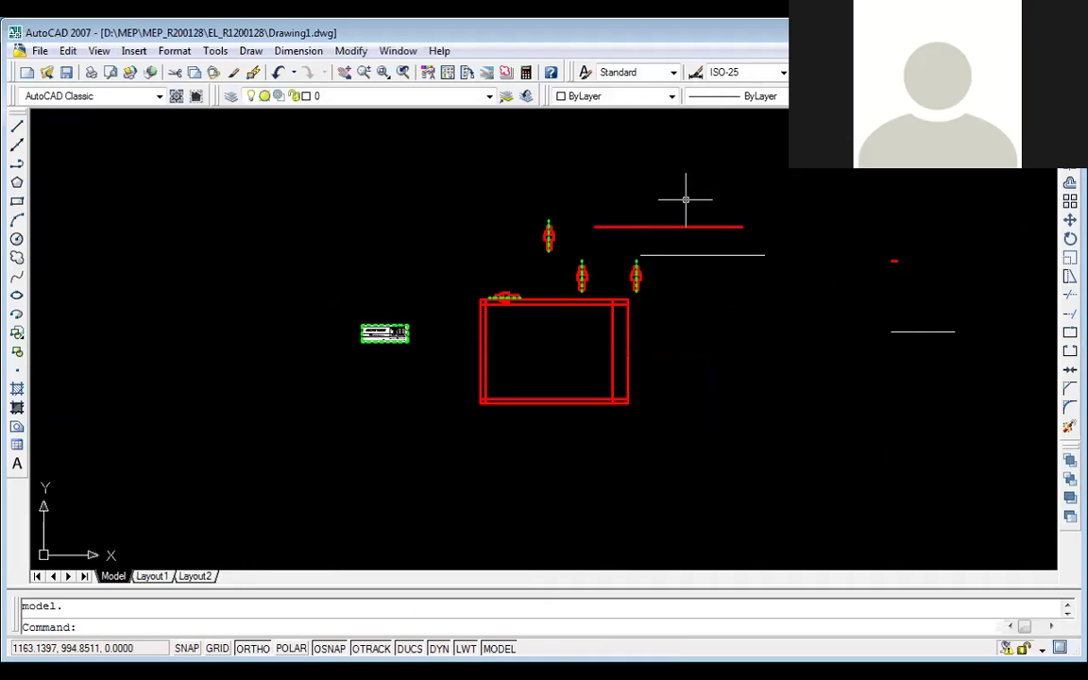
scroll(686, 200, "up", 3)
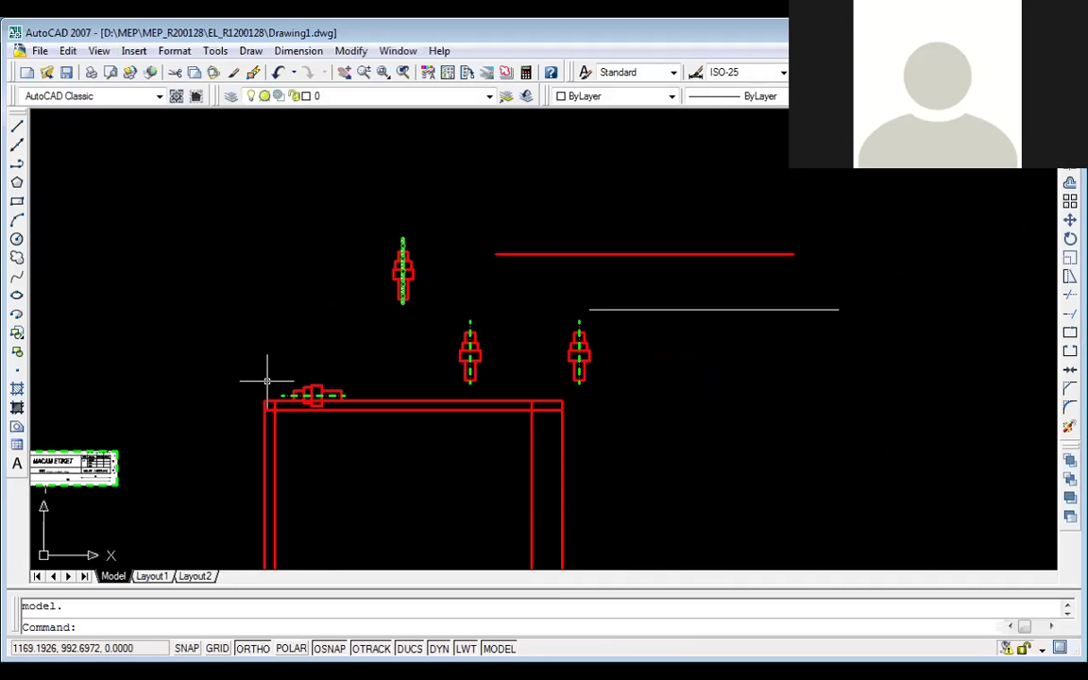
scroll(267, 381, "up", 3)
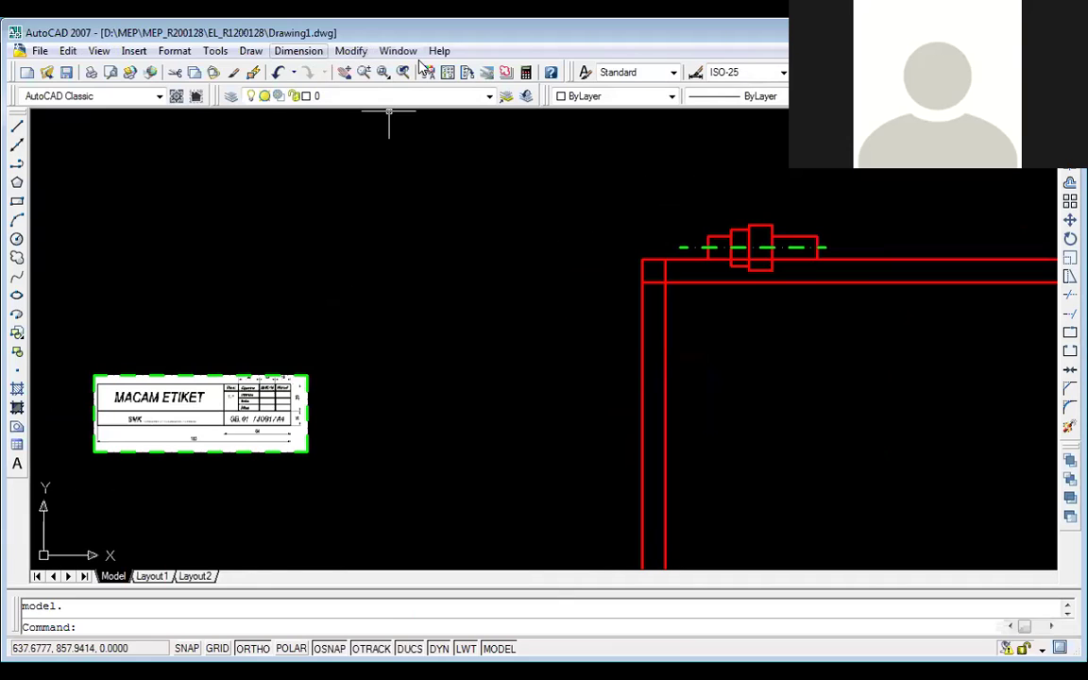
left_click(251, 51)
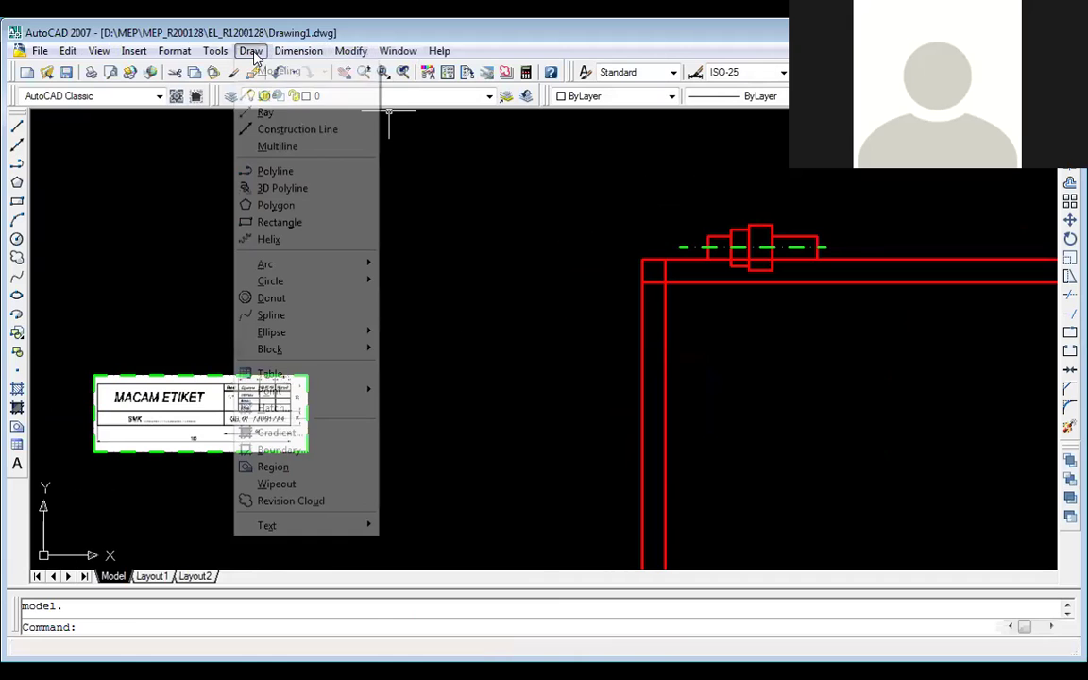
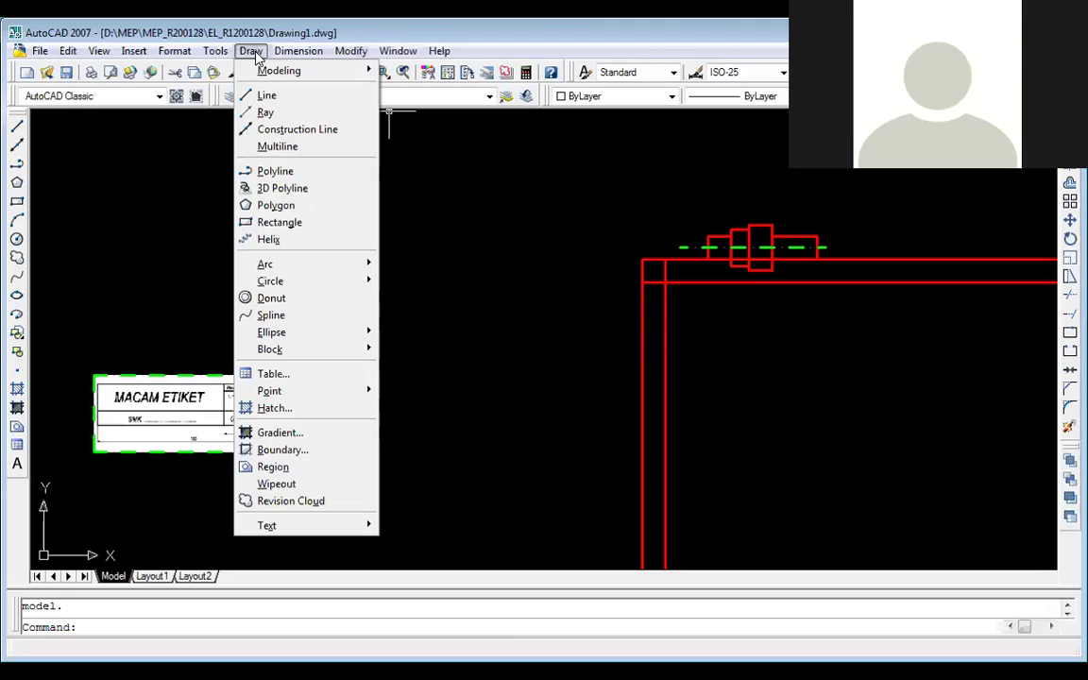
Step: Switch to the SMP 1 CIBINONG - ASDAR.ID.dwg drawing and zoom over its sheets
left_click(396, 52)
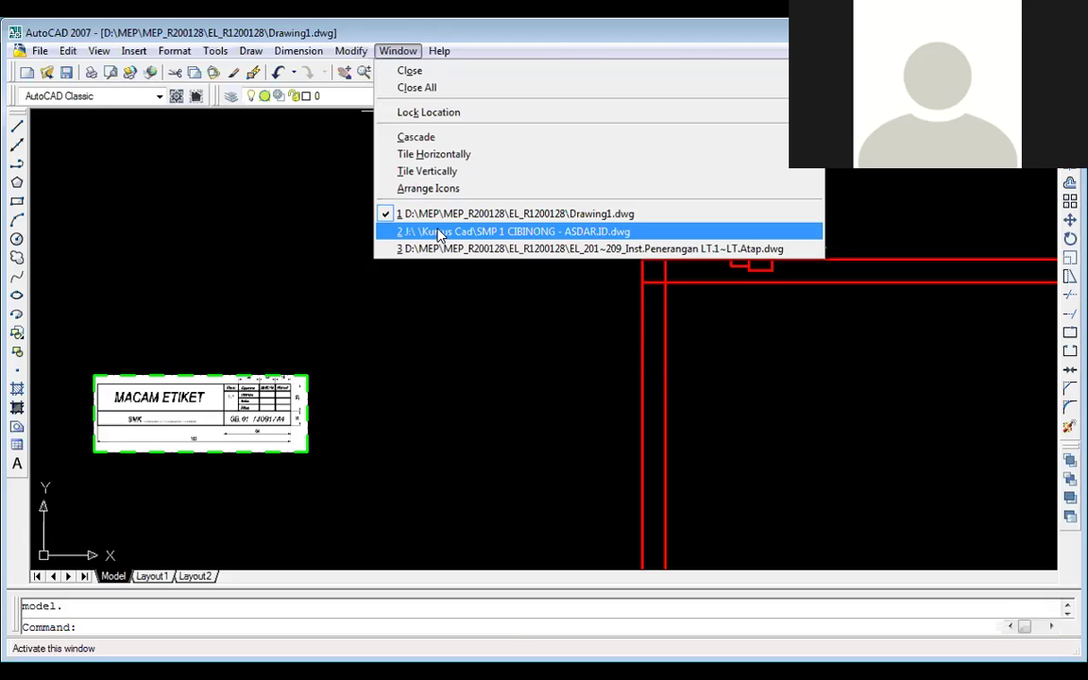
key("Return")
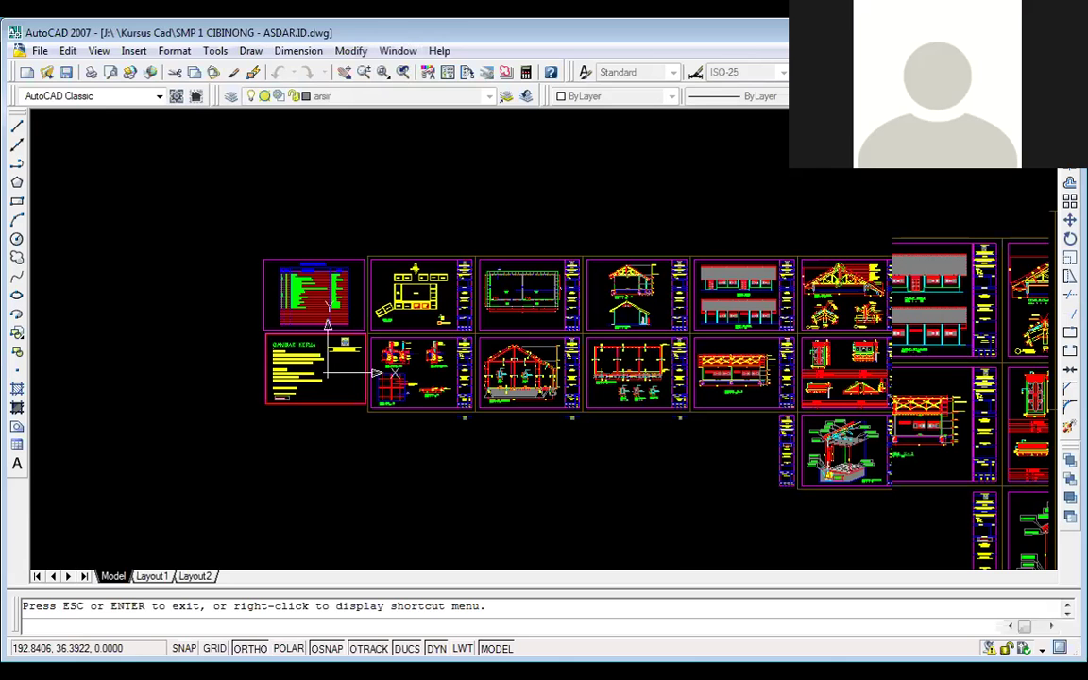
scroll(455, 359, "up", 2)
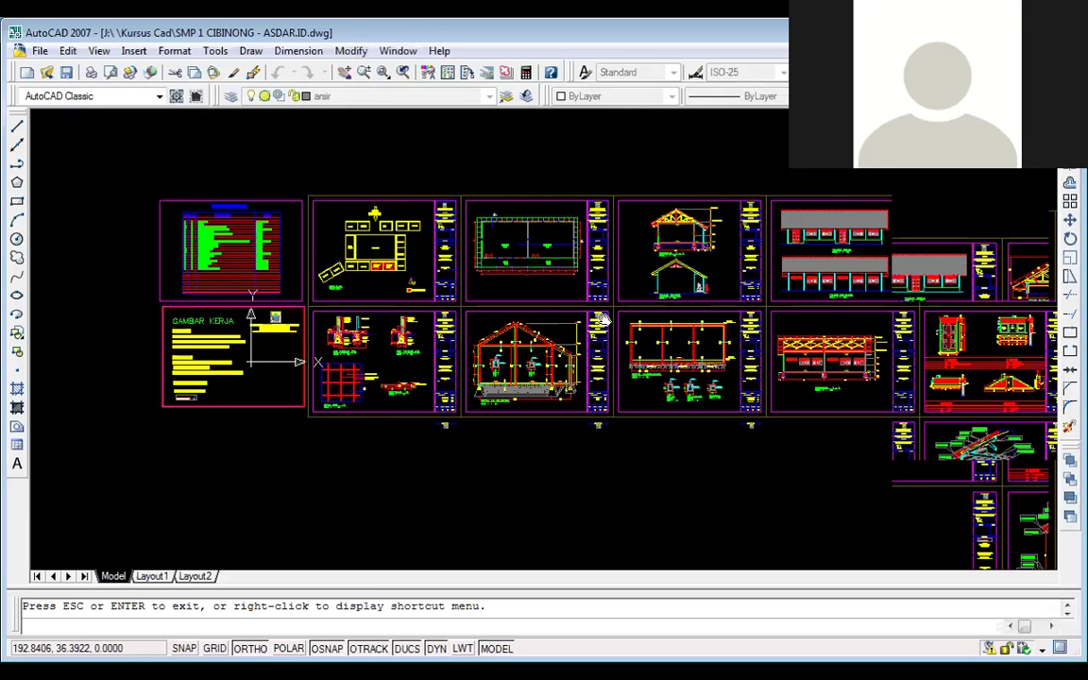
scroll(402, 152, "up", 5)
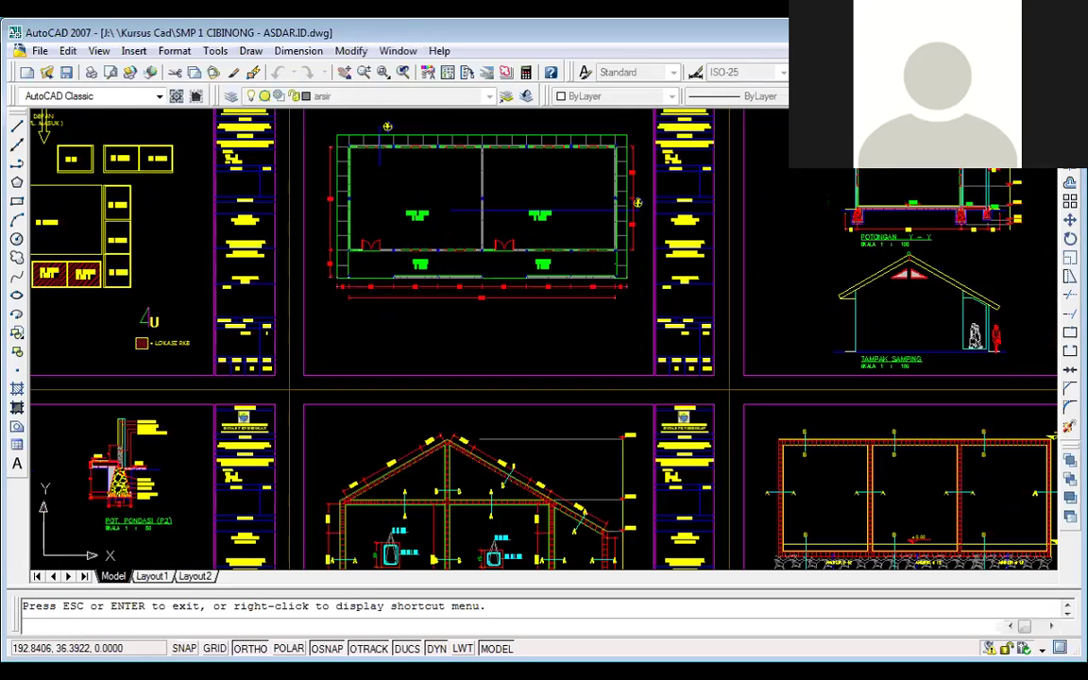
scroll(411, 168, "down", 1)
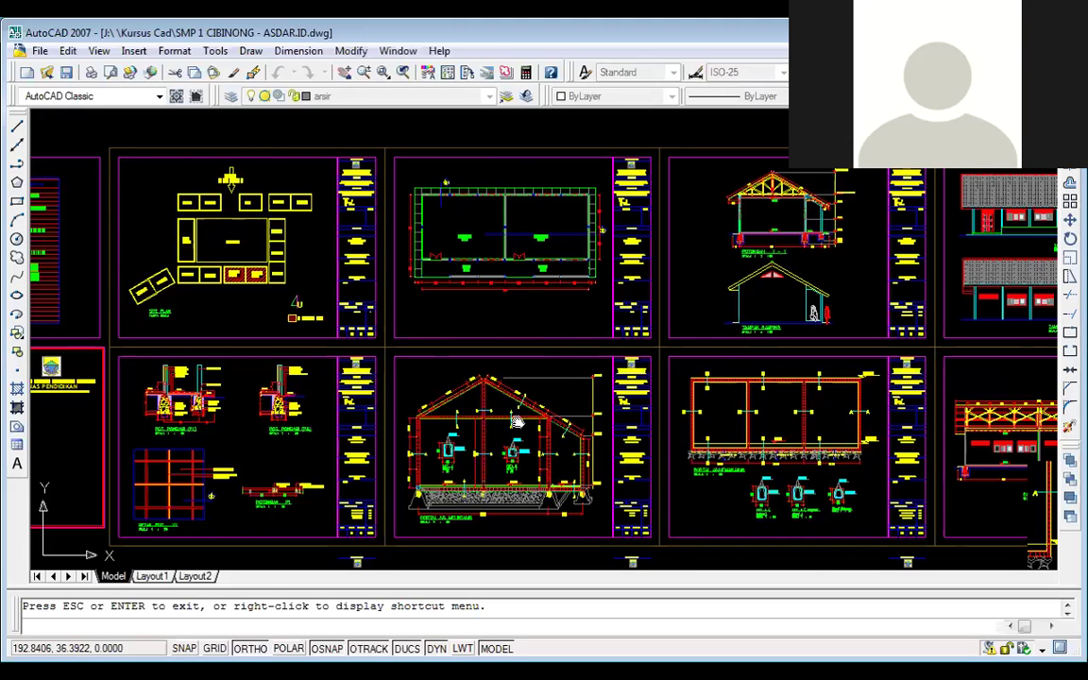
scroll(425, 326, "up", 5)
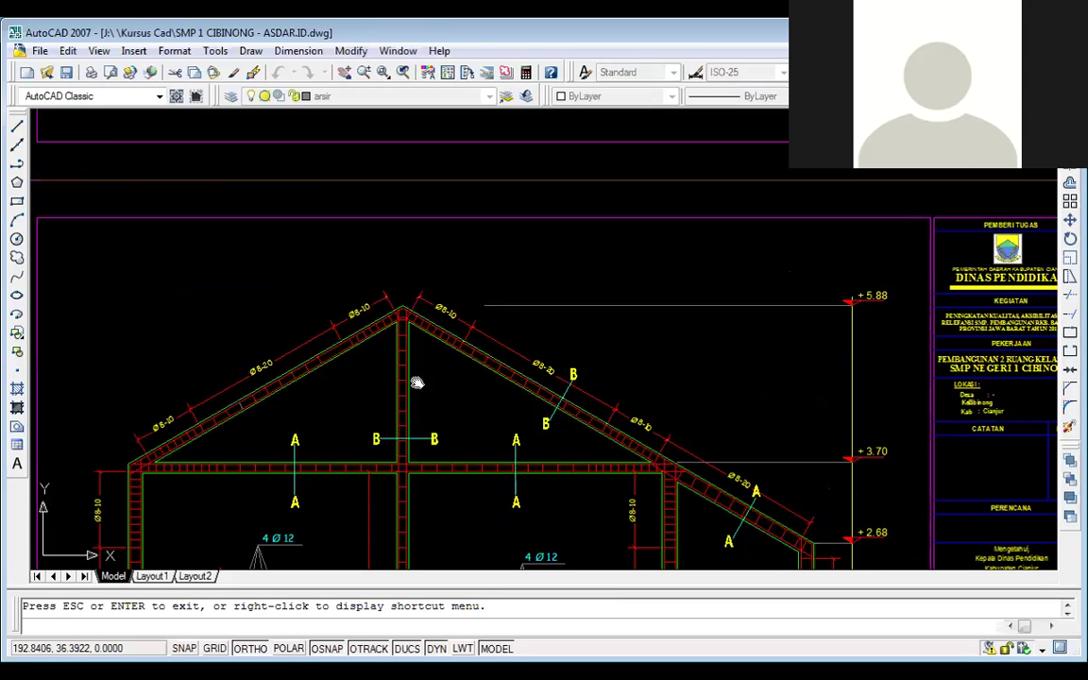
scroll(416, 378, "down", 5)
Step: Pan across the sheets to inspect the sections, elevations and floor plan
mouse_move(490, 366)
left_mouse_down()
mouse_move(432, 330)
mouse_move(429, 305)
left_mouse_up()
left_click_drag(512, 190, 377, 185)
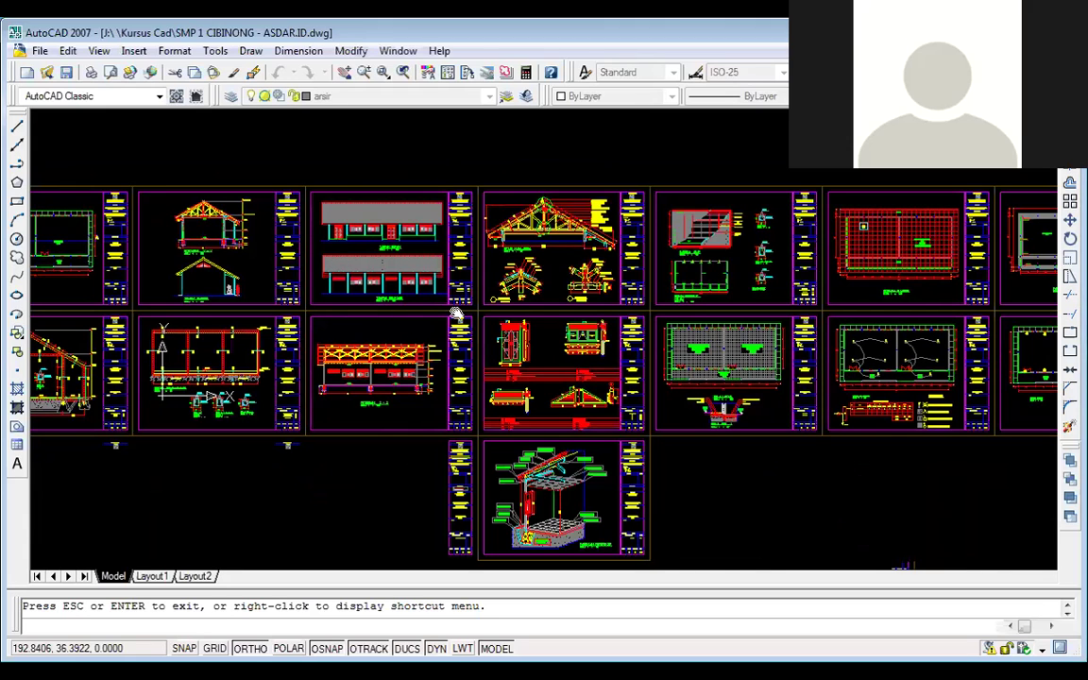
mouse_move(294, 207)
left_mouse_down()
mouse_move(328, 233)
mouse_move(392, 221)
left_mouse_up()
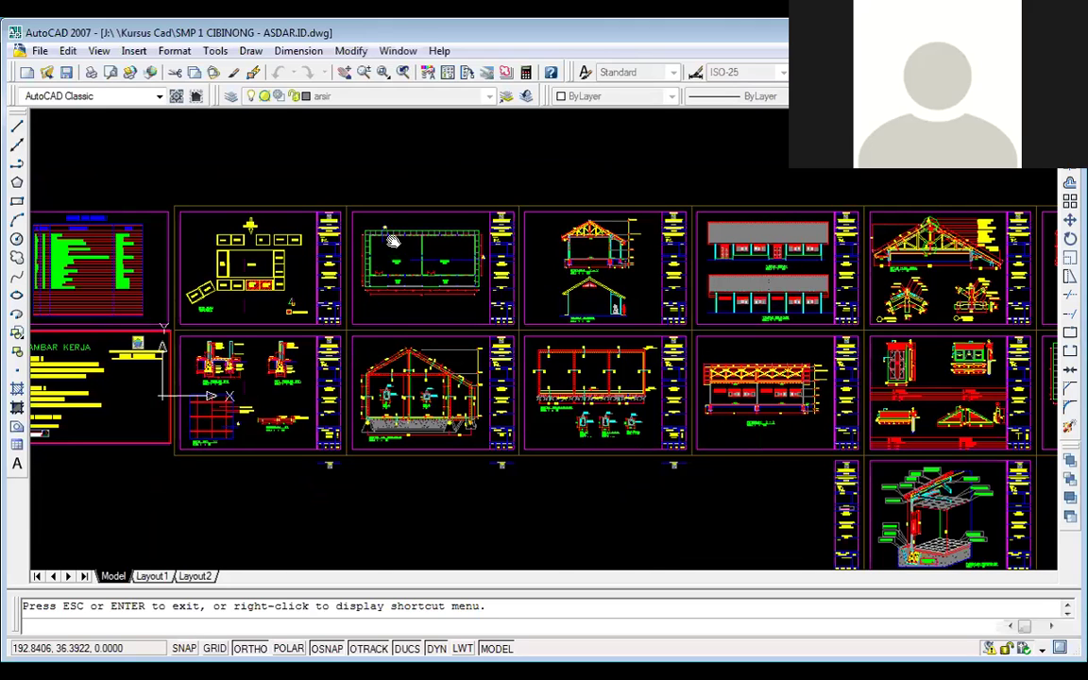
scroll(415, 227, "up", 3)
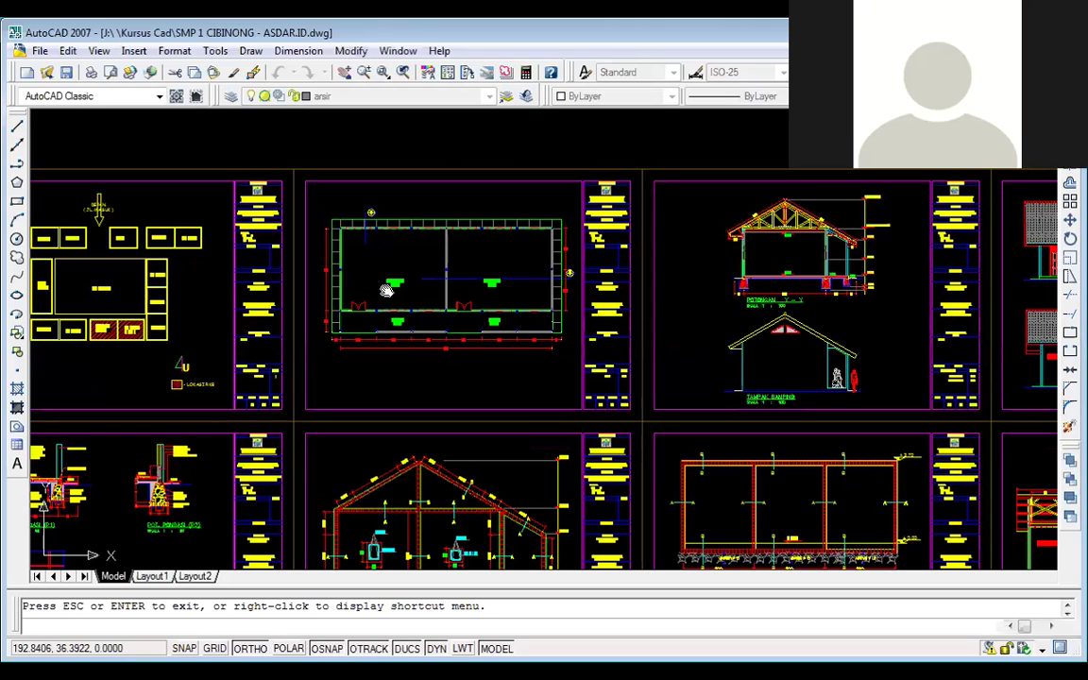
scroll(342, 262, "up", 1)
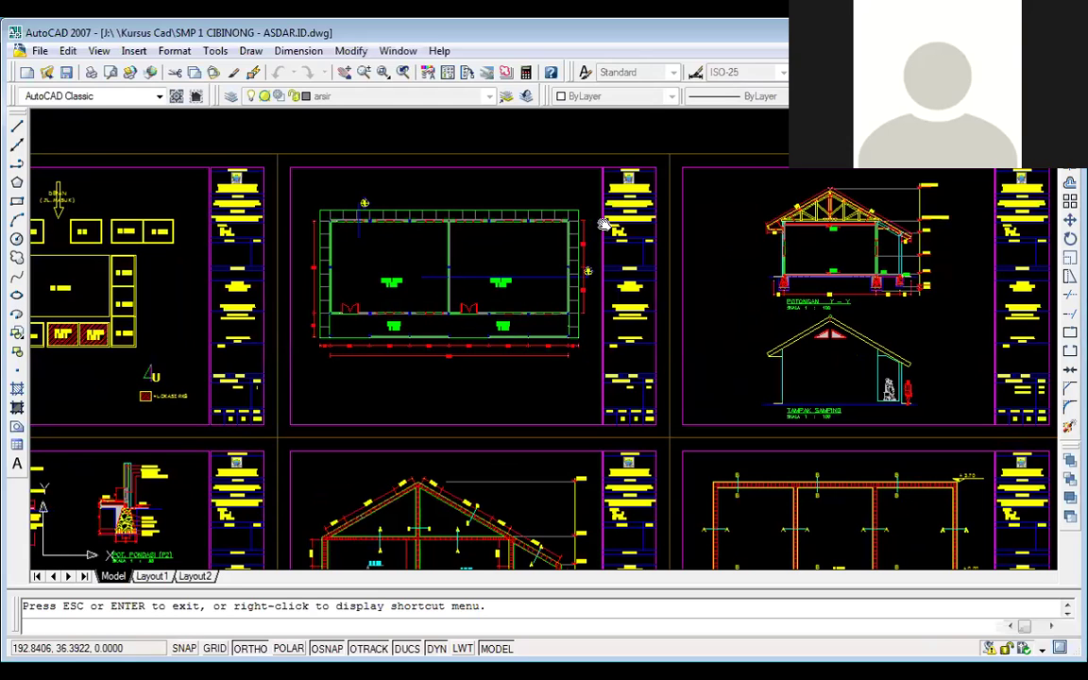
left_click_drag(364, 303, 75, 290)
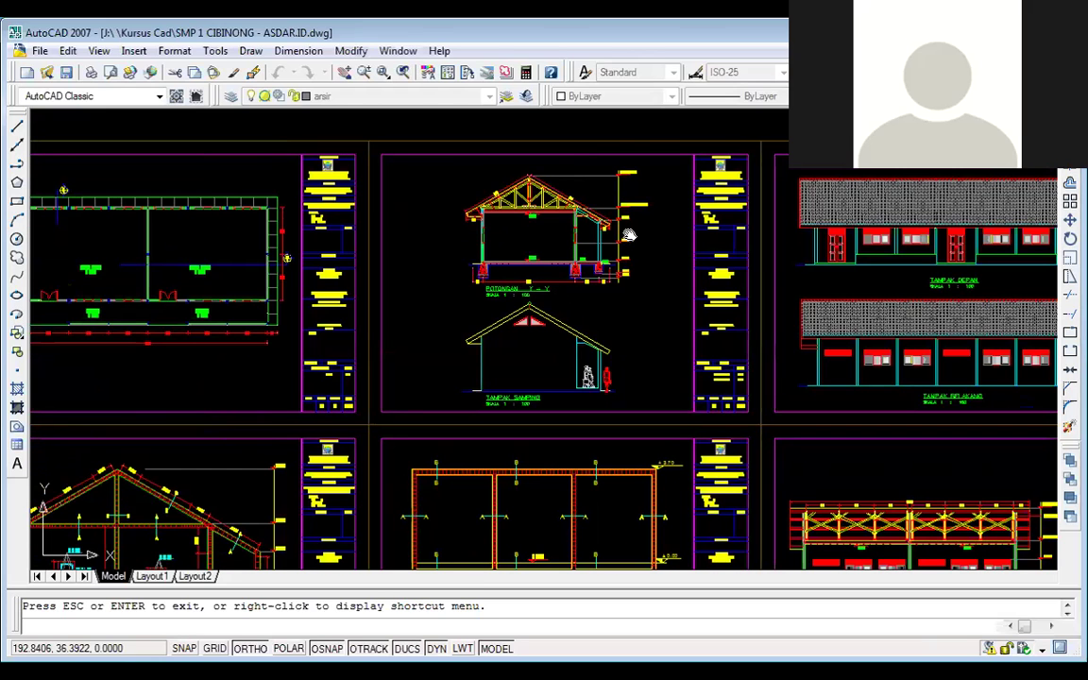
scroll(596, 281, "up", 5)
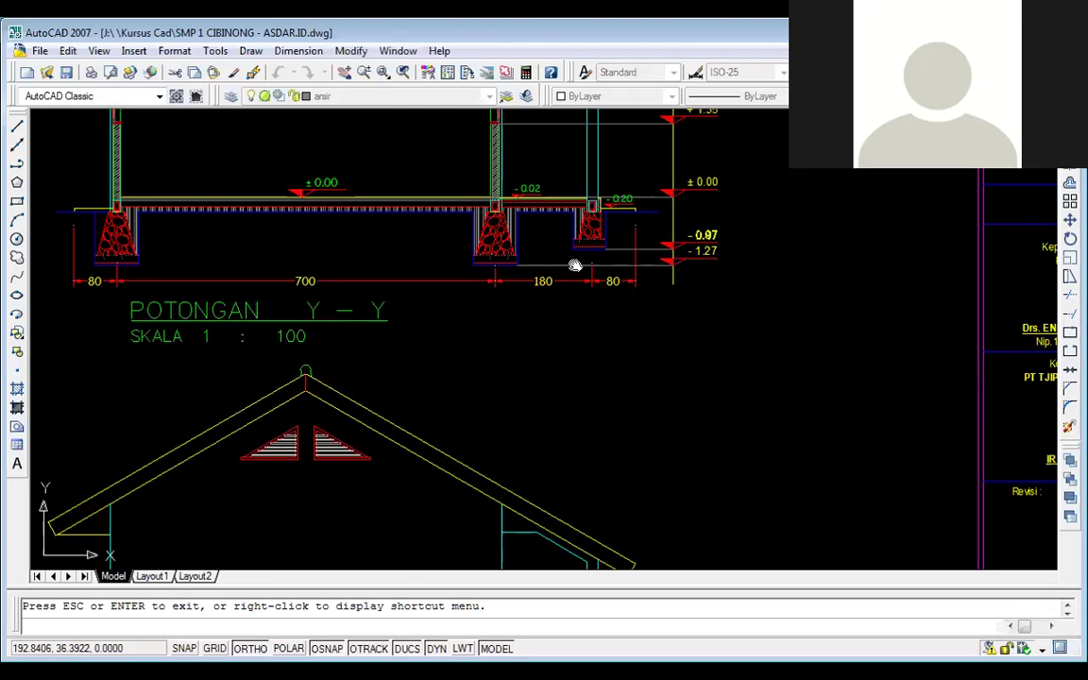
scroll(571, 236, "down", 3)
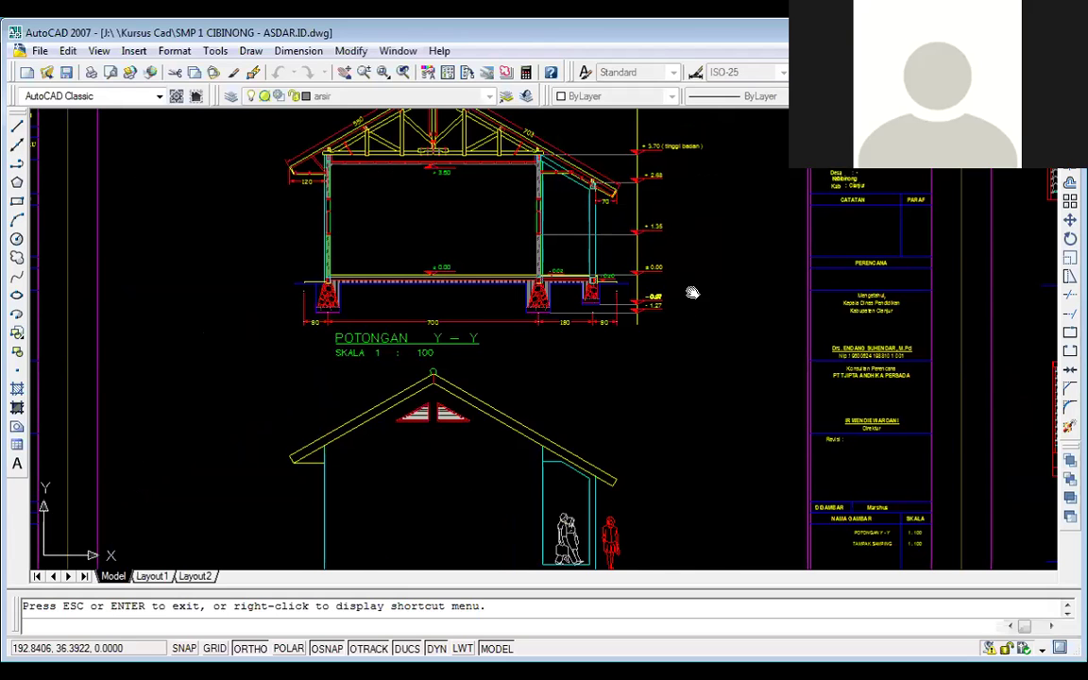
scroll(680, 284, "down", 3)
left_click_drag(280, 197, 518, 244)
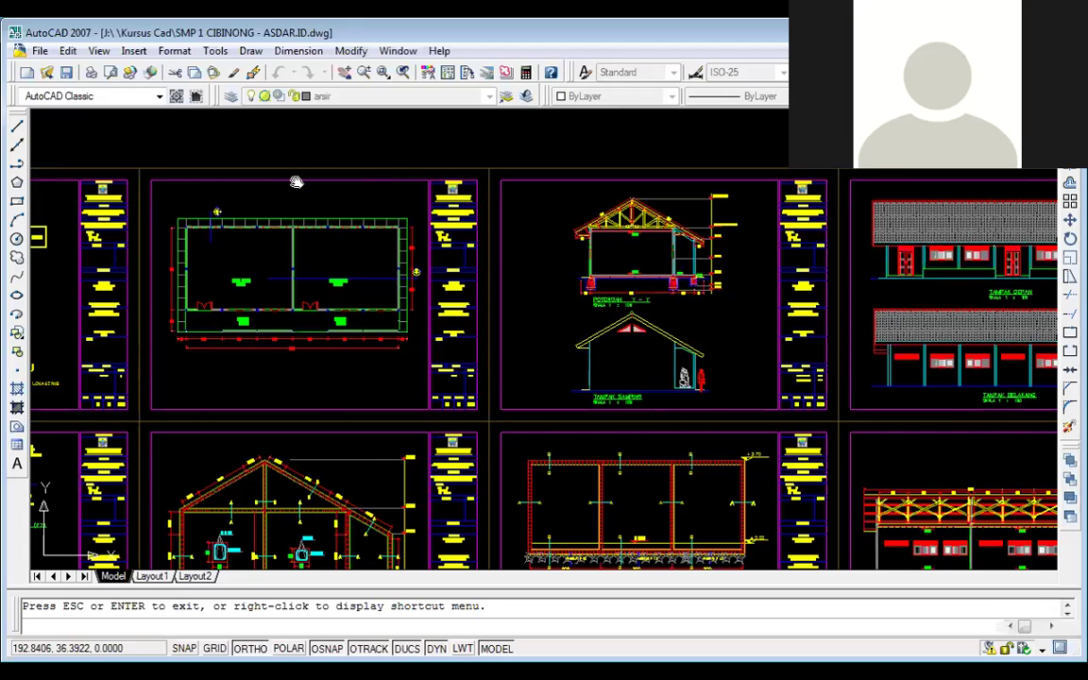
Step: Switch back to the red room plan drawing and zoom to the room
scroll(269, 175, "down", 2)
mouse_move(372, 213)
left_mouse_down()
mouse_move(435, 279)
mouse_move(373, 397)
left_mouse_up()
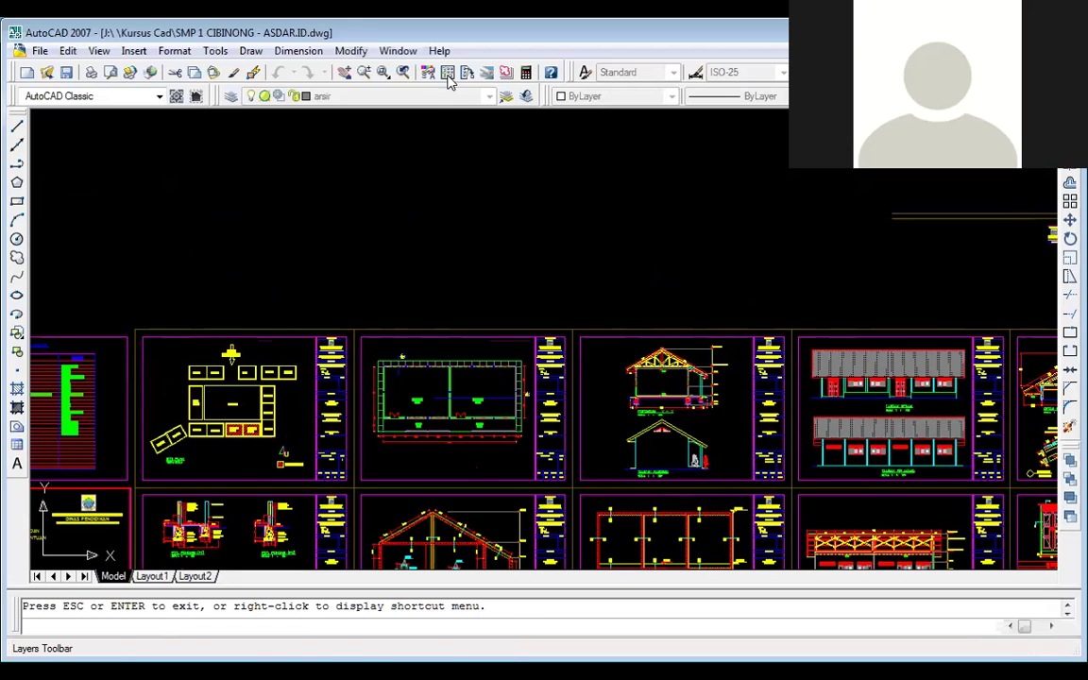
left_click(410, 53)
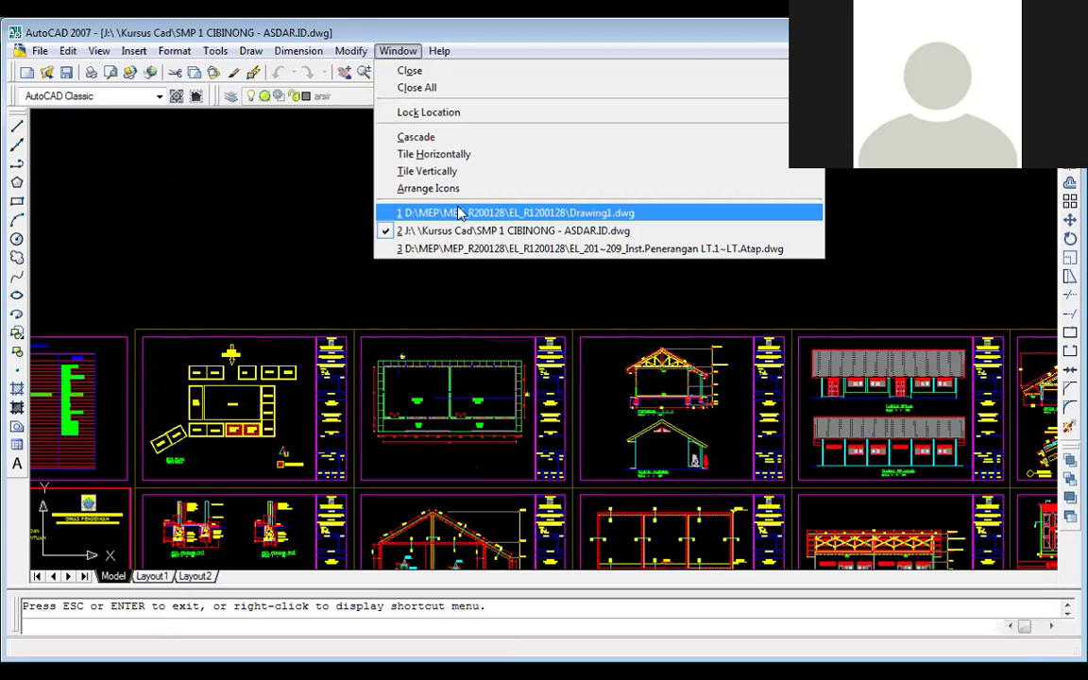
left_click(510, 213)
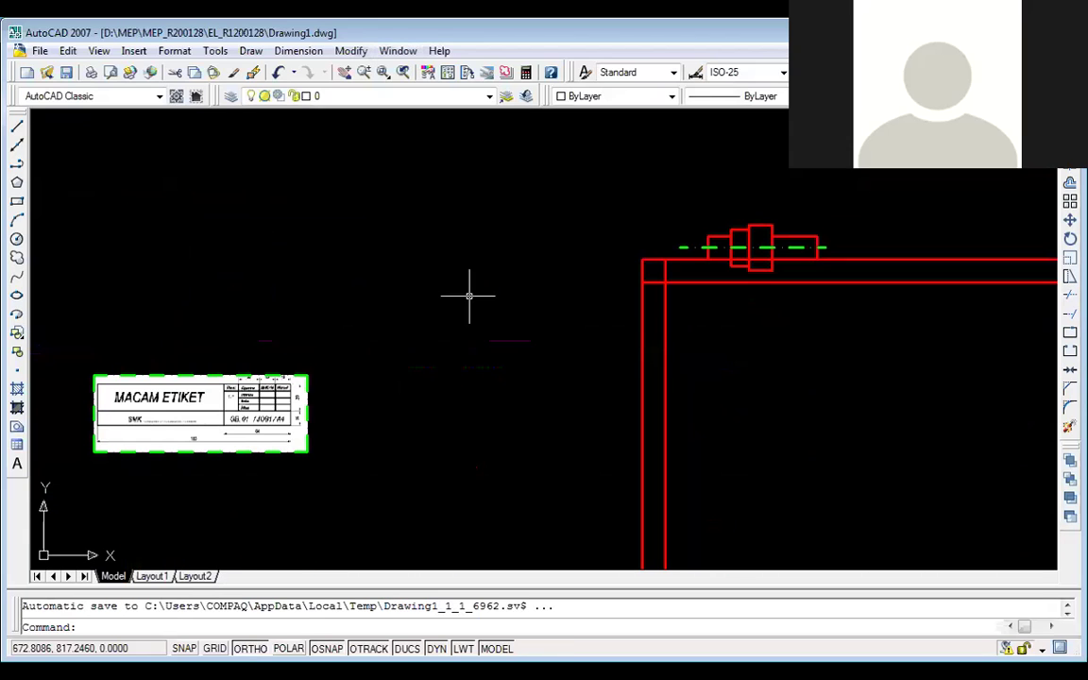
scroll(214, 305, "down", 3)
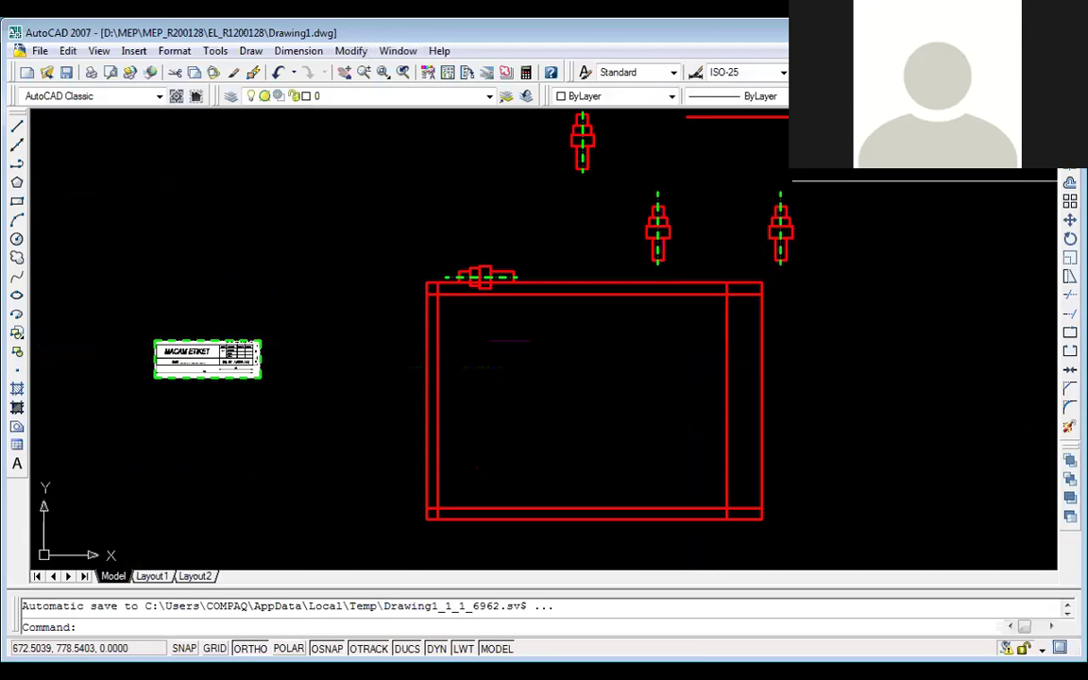
scroll(381, 299, "down", 3)
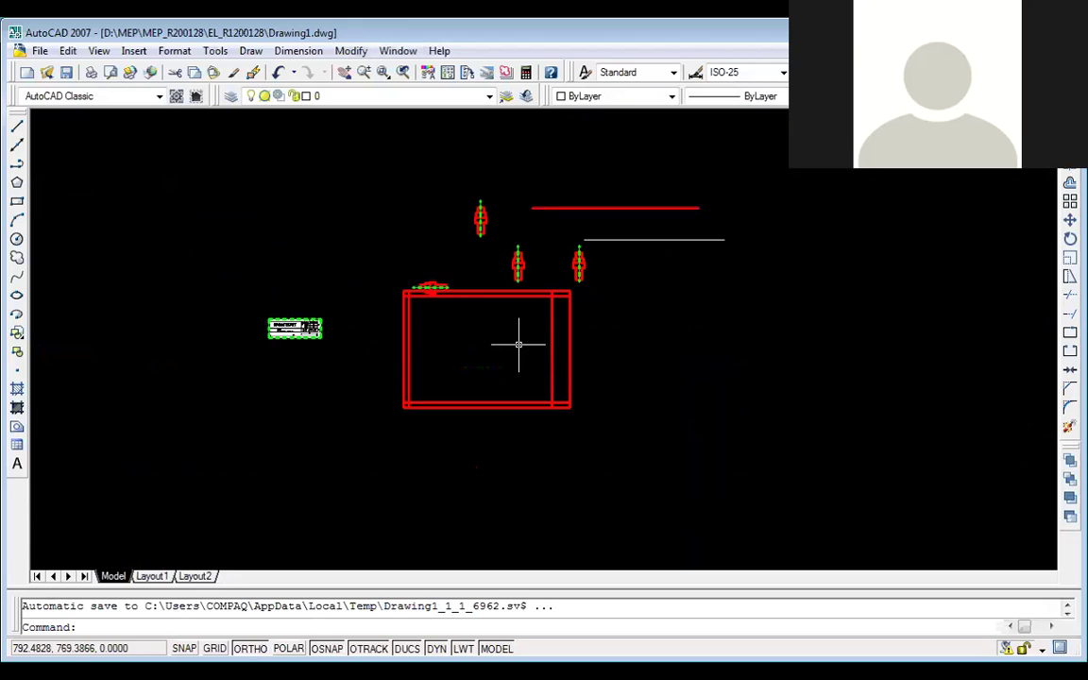
scroll(571, 416, "up", 5)
scroll(513, 330, "down", 5)
scroll(513, 330, "up", 2)
scroll(534, 236, "up", 3)
Step: Erase the three inner frame lines, leaving a single red rectangle border
left_click_drag(529, 236, 474, 255)
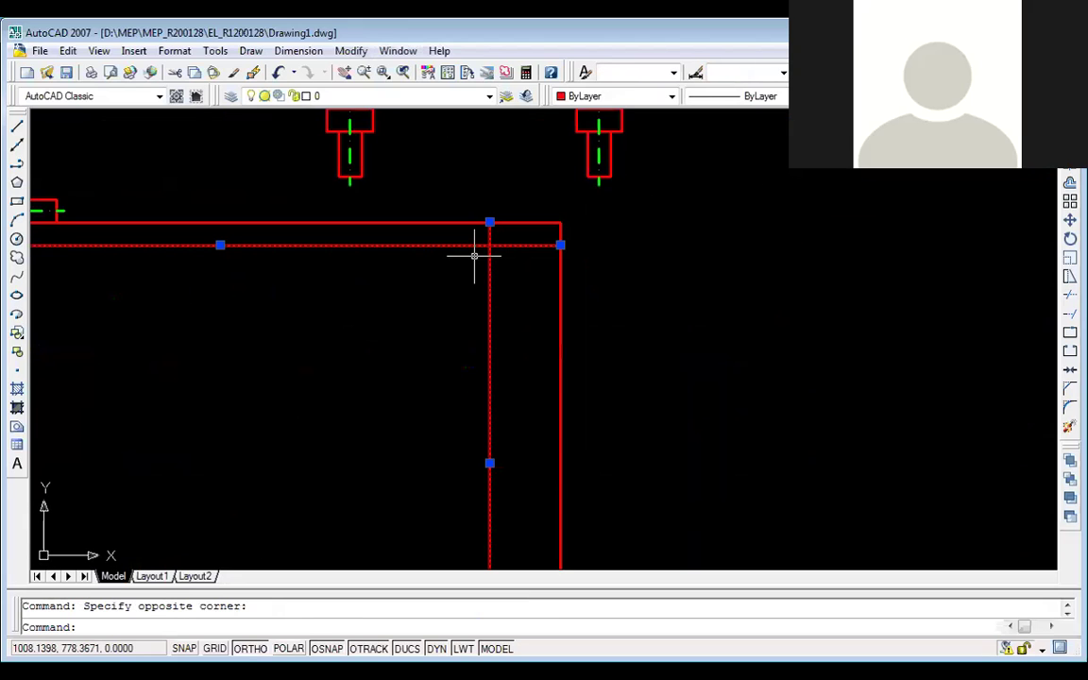
key("Delete")
scroll(343, 262, "down", 1)
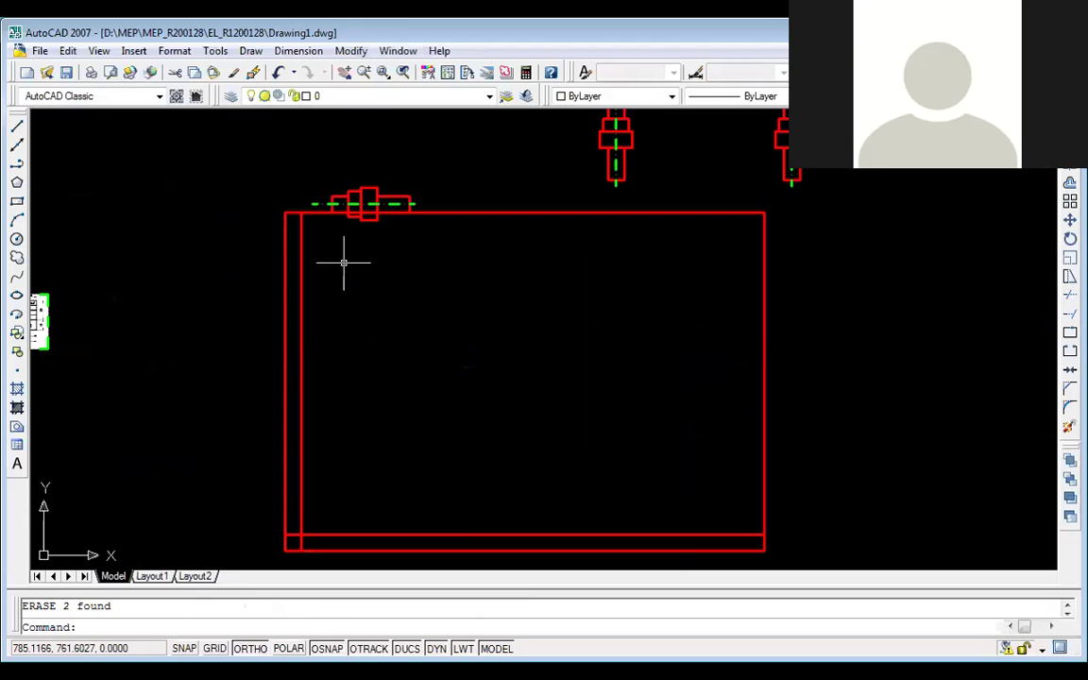
left_click(358, 534)
key("Delete")
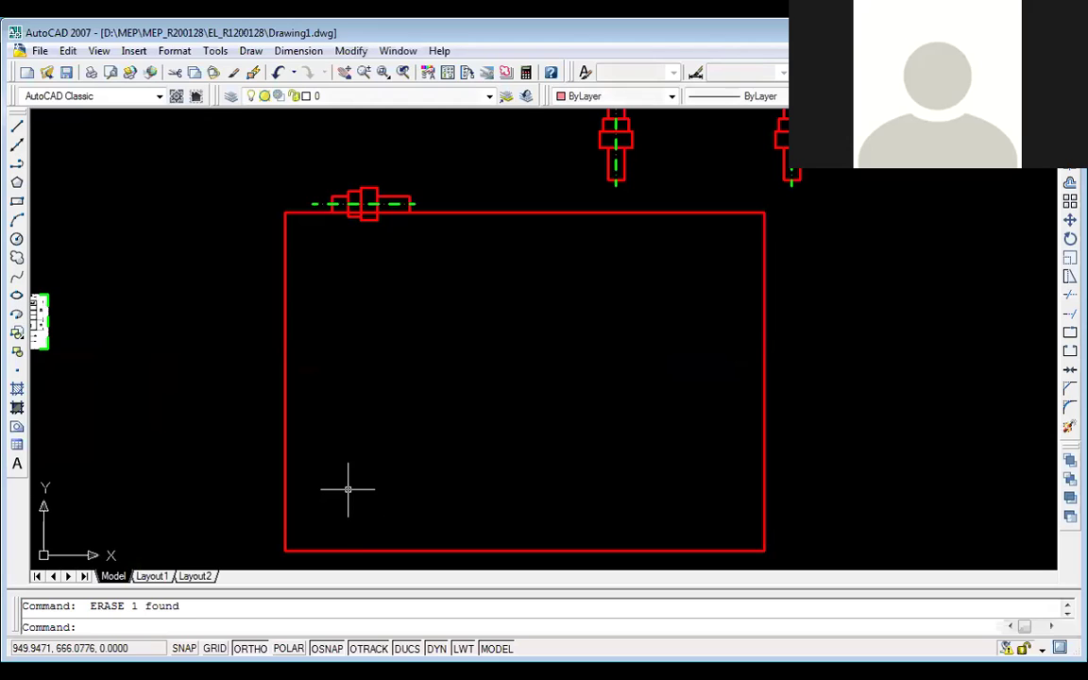
scroll(217, 314, "down", 2)
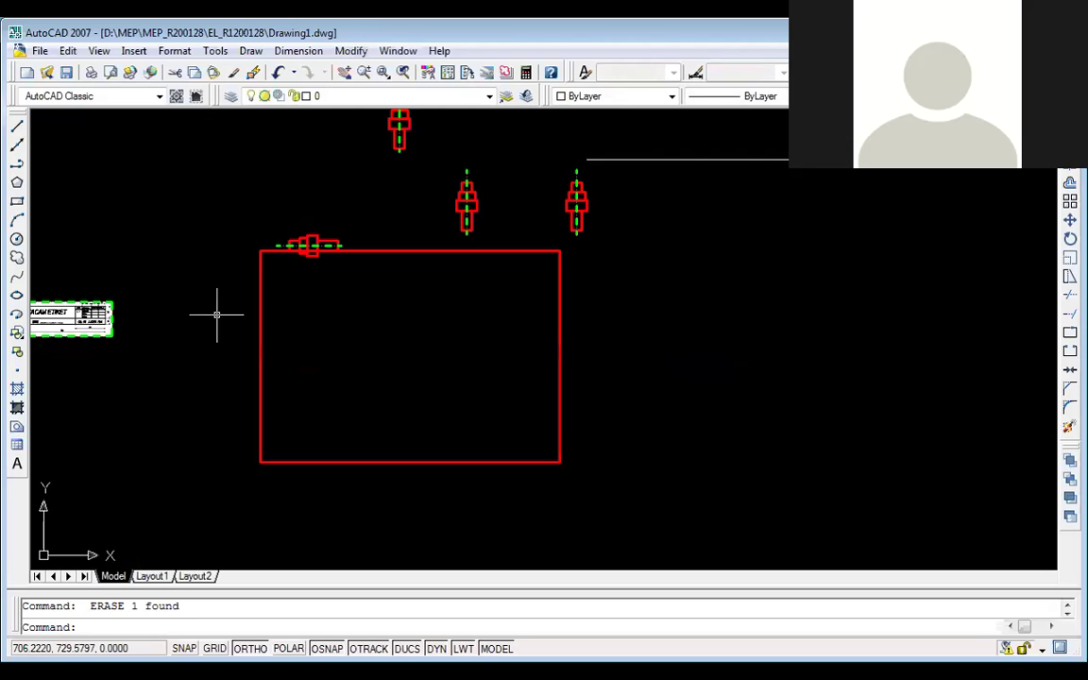
scroll(37, 315, "up", 5)
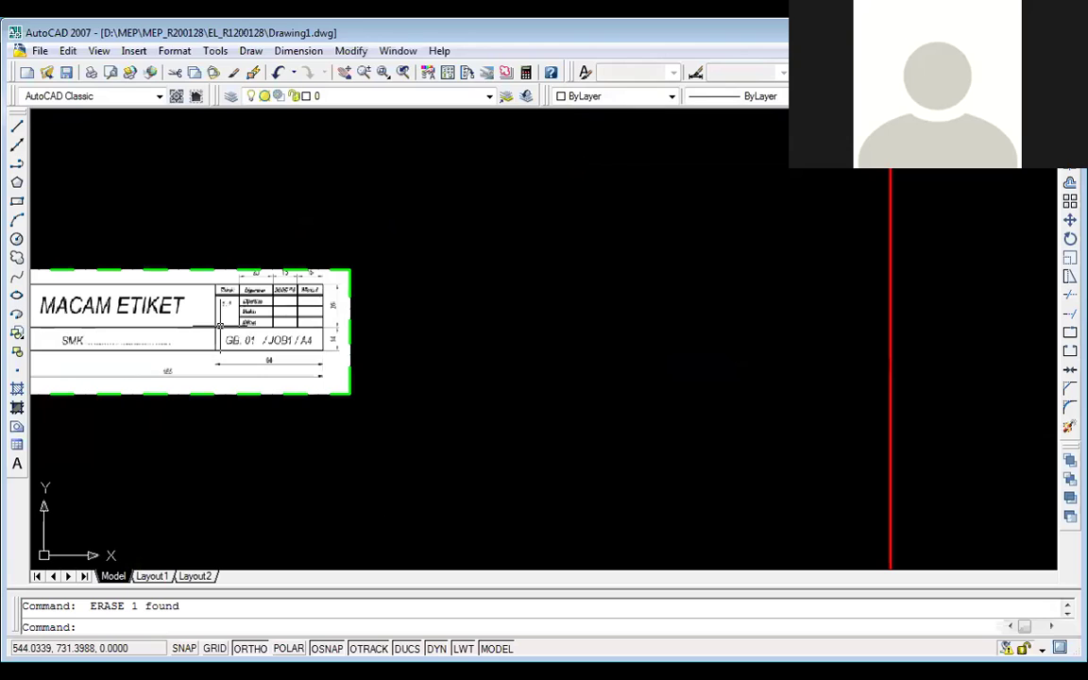
scroll(447, 334, "down", 1)
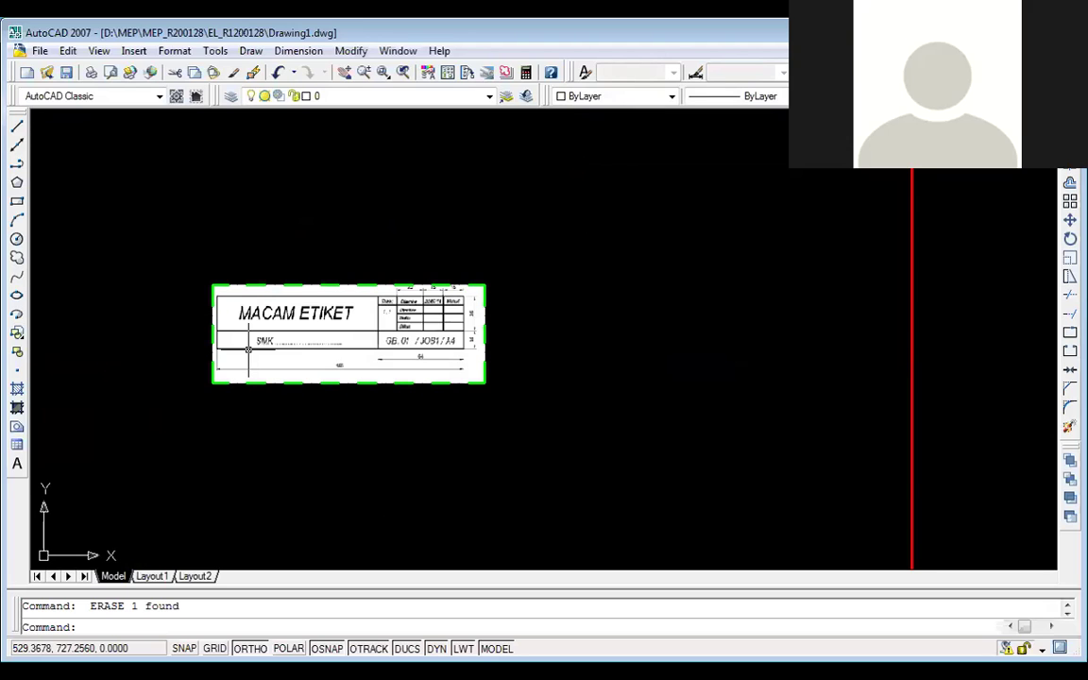
scroll(353, 301, "down", 3)
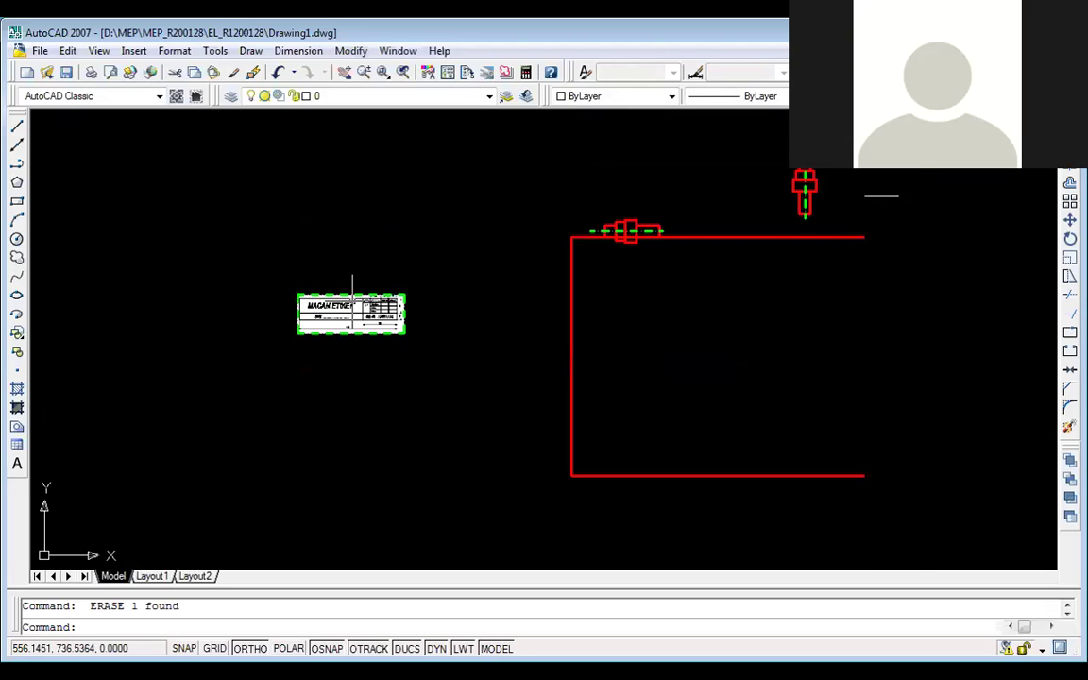
scroll(352, 300, "down", 2)
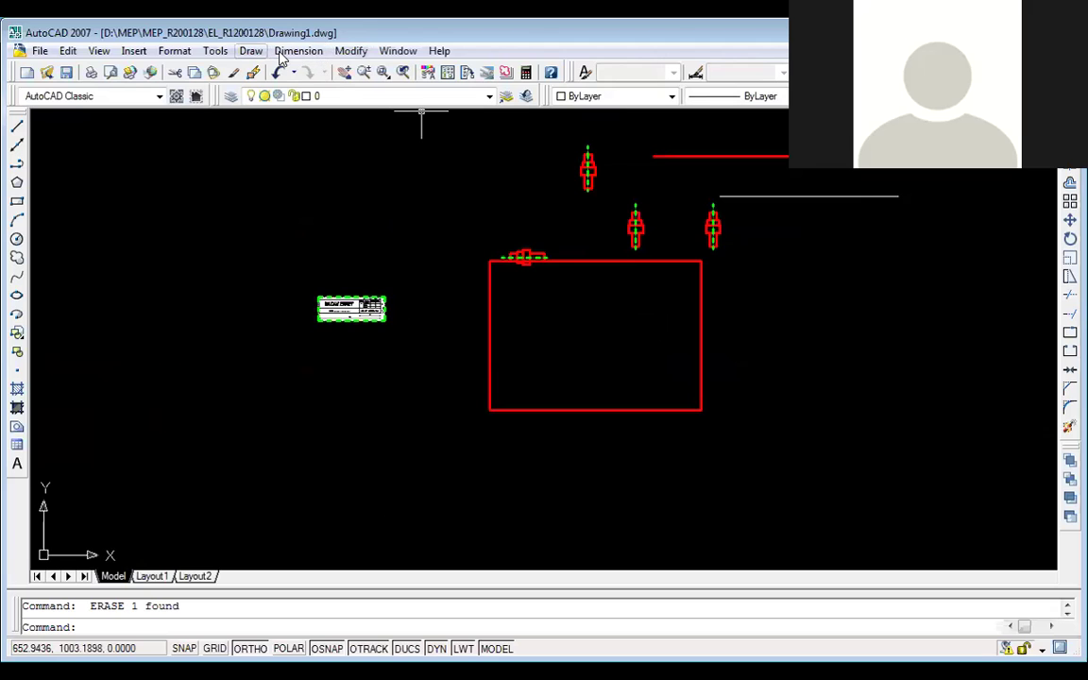
left_click(251, 51)
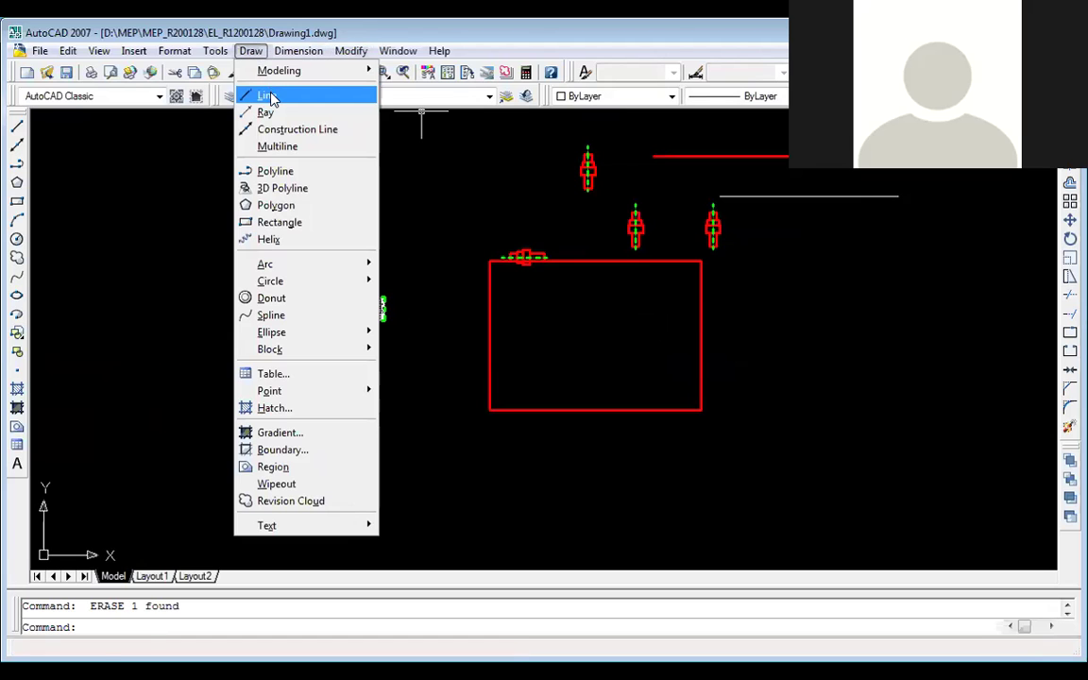
left_click(717, 393)
scroll(717, 393, "up", 3)
left_click(598, 428)
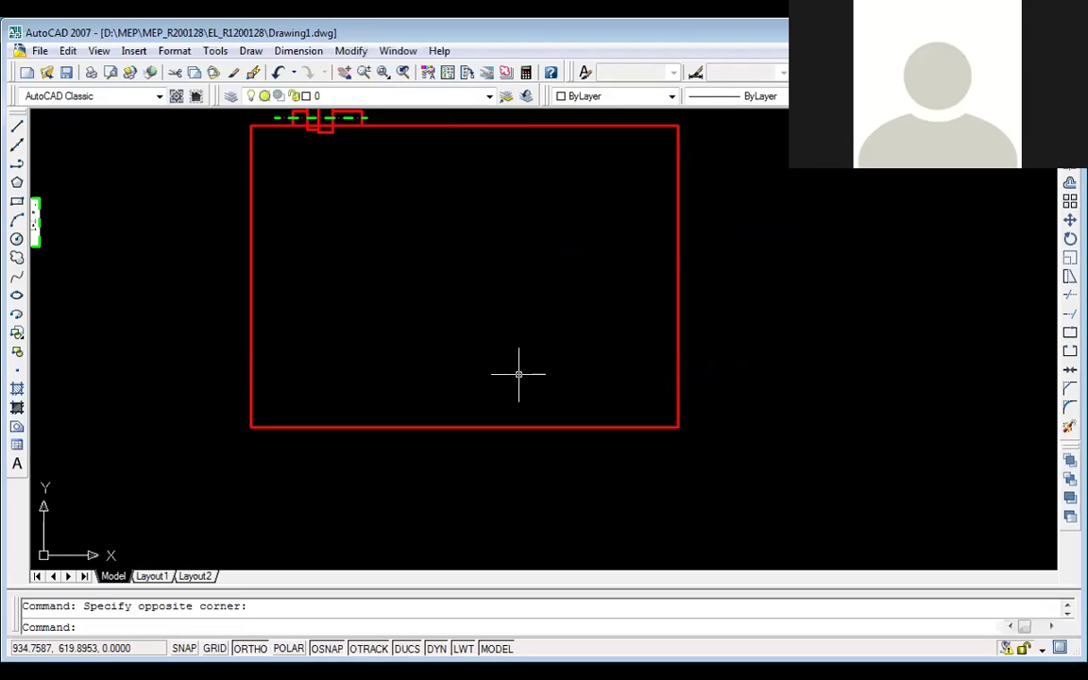
scroll(56, 217, "up", 2)
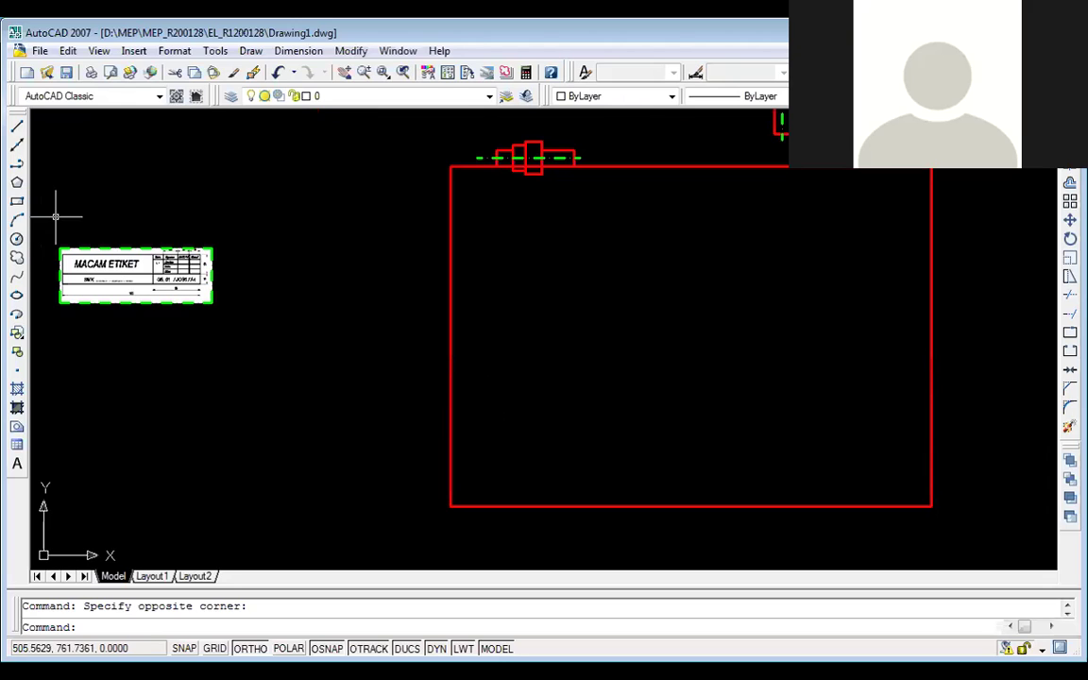
scroll(185, 272, "down", 3)
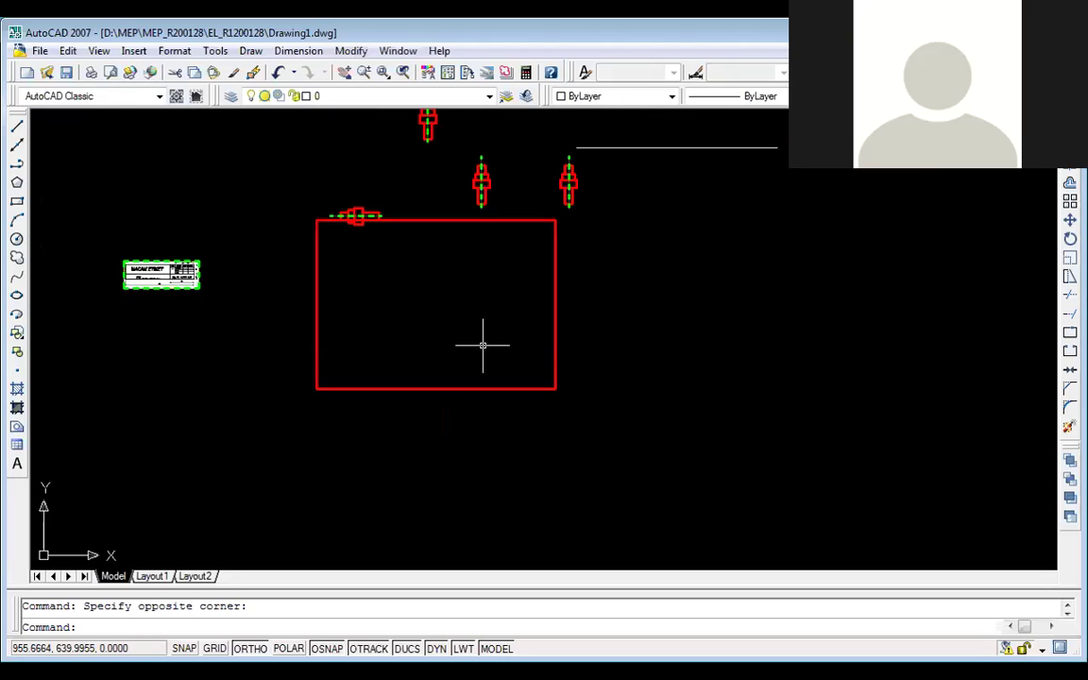
Step: Offset the room's right wall 165 units inward as a vertical divider
scroll(201, 289, "up", 5)
type("o")
key("Return")
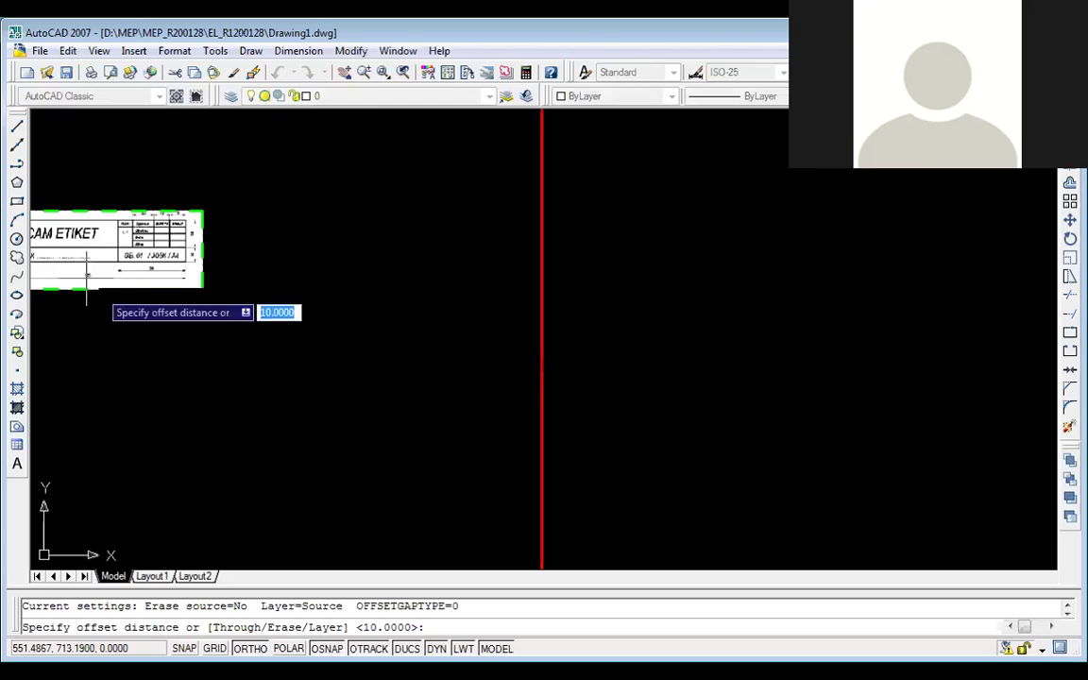
scroll(641, 455, "down", 3)
scroll(646, 484, "up", 3)
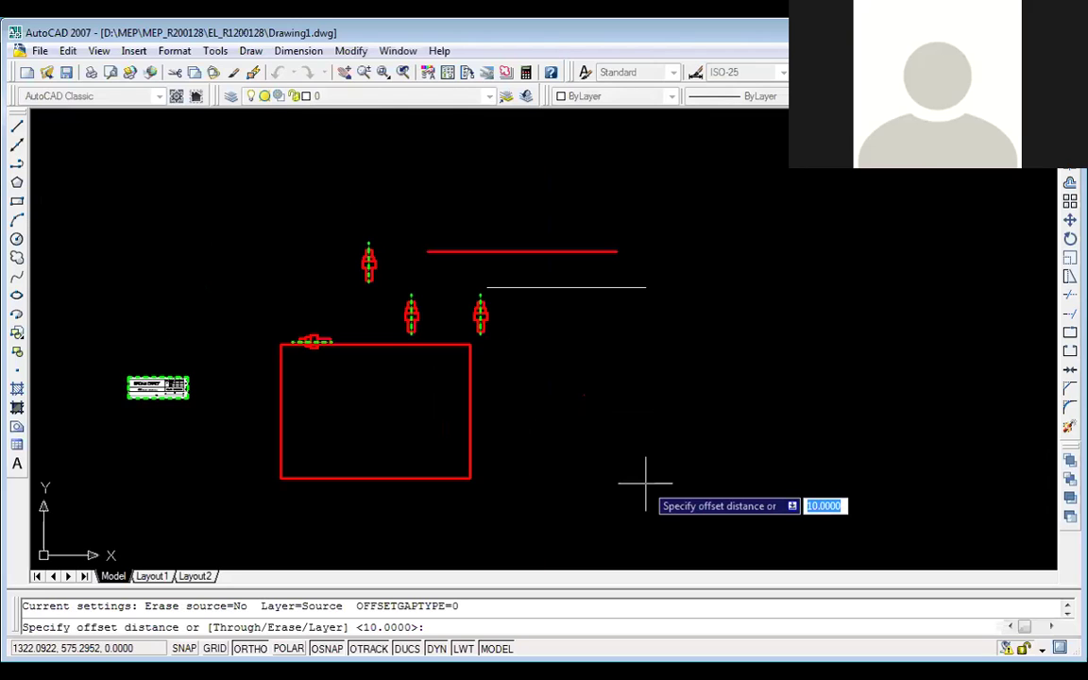
type("165")
key("Return")
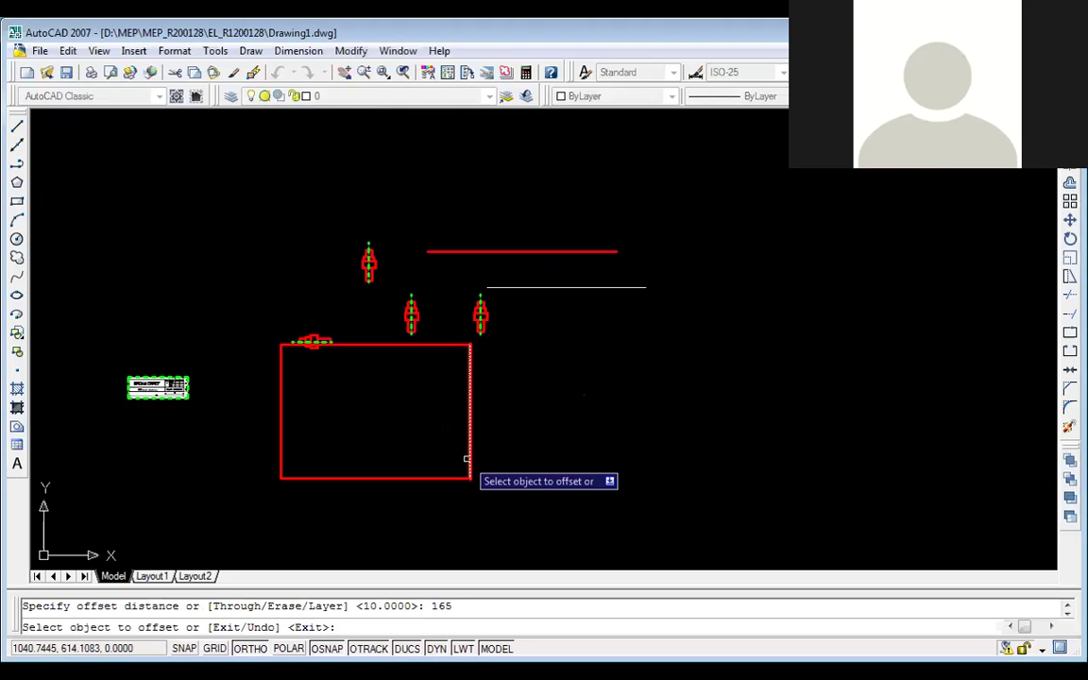
key("Return")
key("Return")
key("Return")
left_click(468, 462)
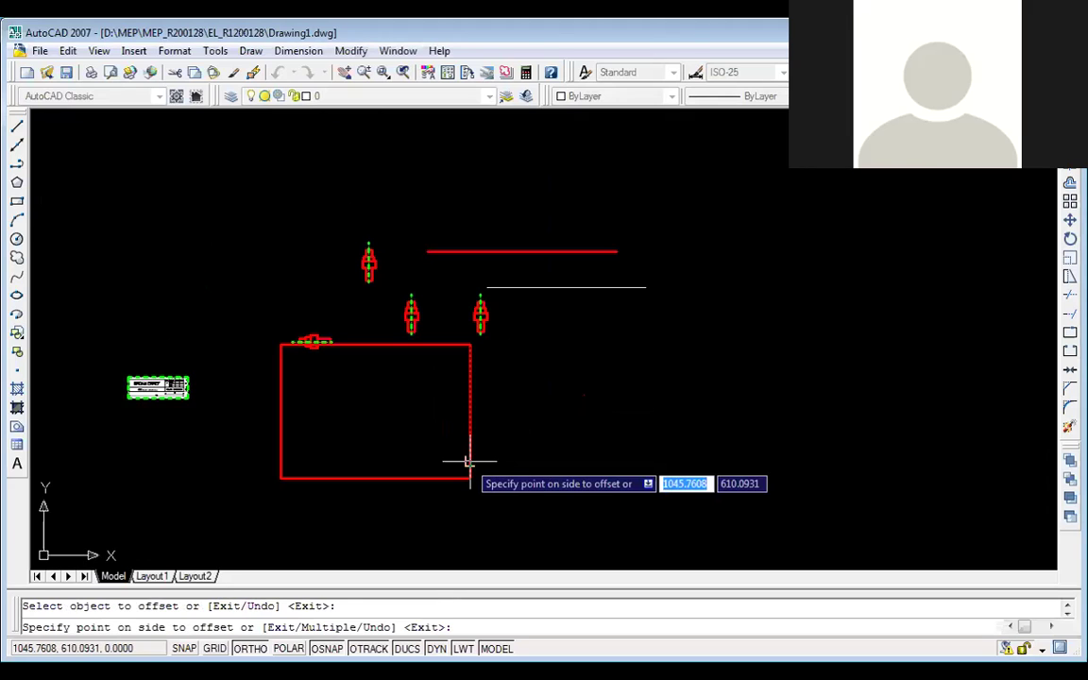
left_click(467, 462)
scroll(452, 469, "up", 3)
Step: Offset the bottom wall 165 units up into the room as a horizontal divider
type("4")
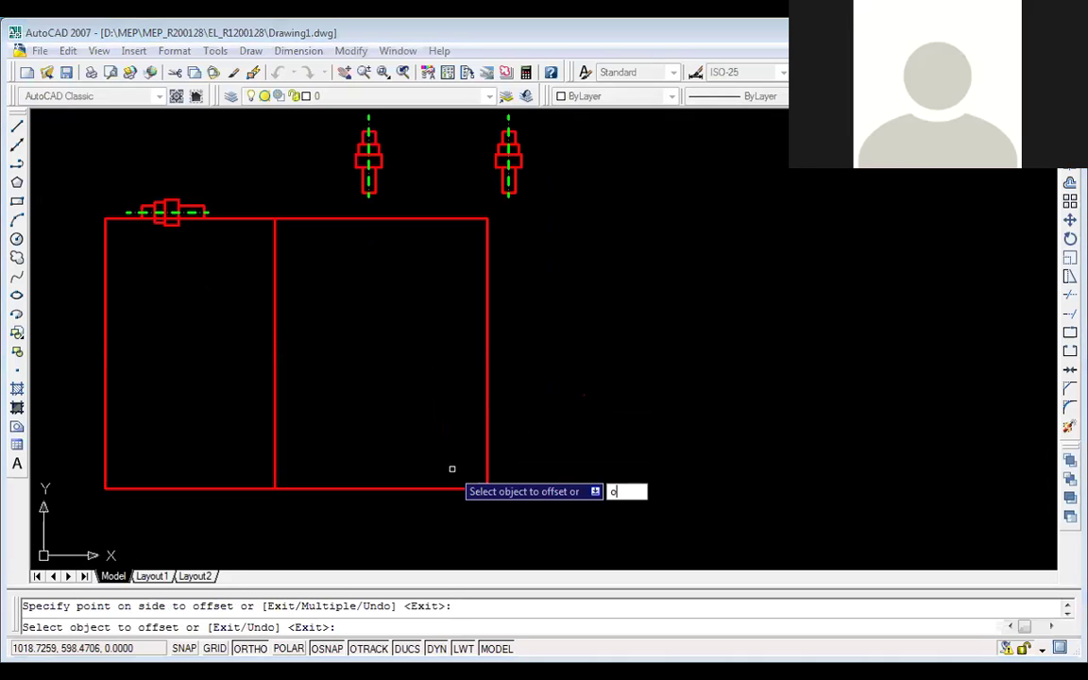
type("0")
key("Escape")
key("Return")
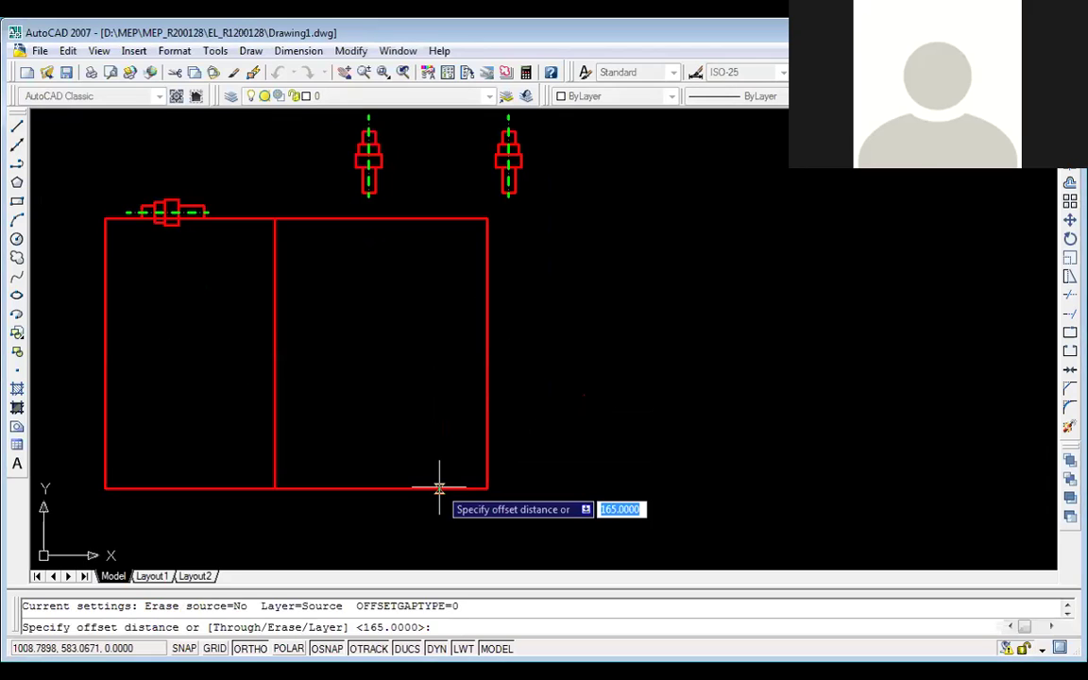
key("Return")
left_click(425, 449)
key("Return")
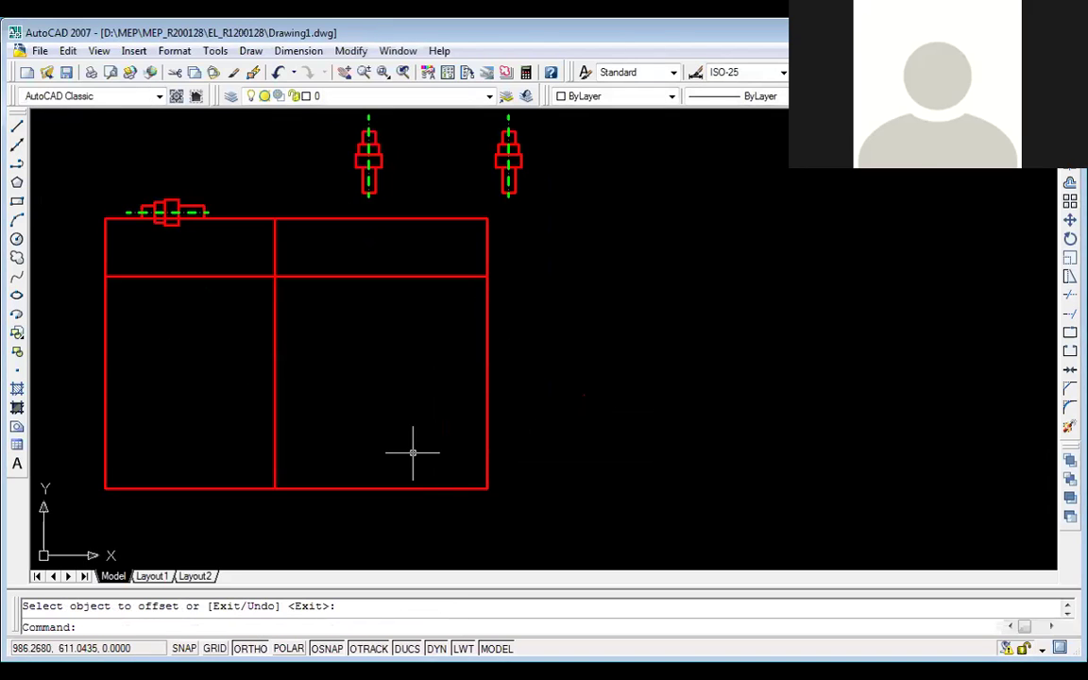
Step: Erase both interior dividing lines with a crossing selection
left_click(404, 332)
left_click(267, 275)
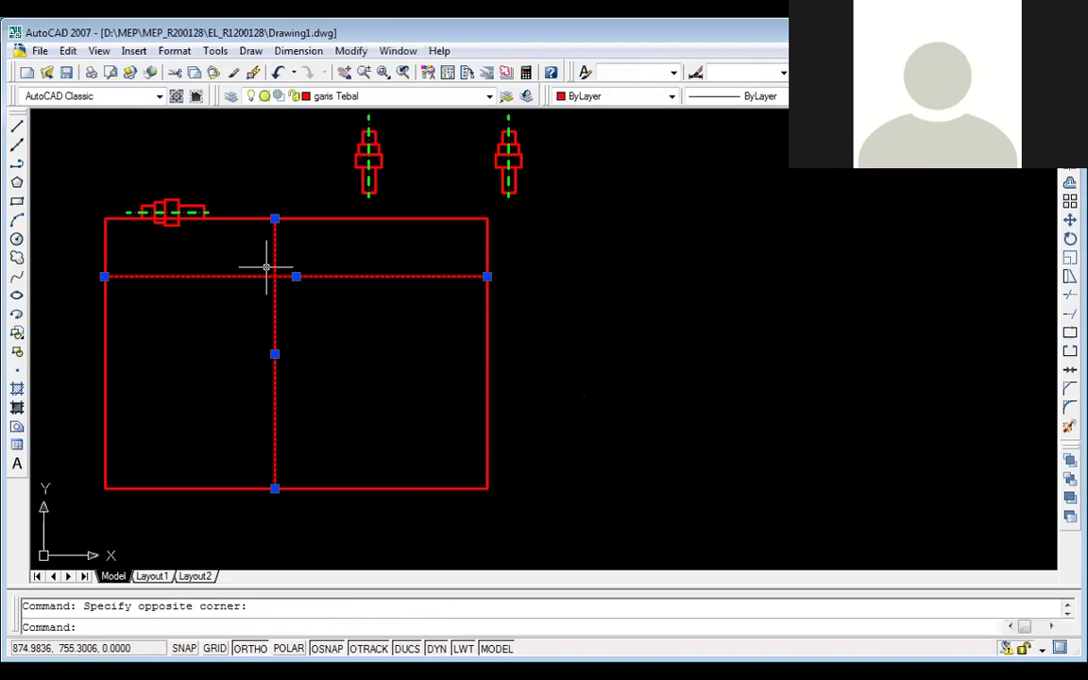
key("Delete")
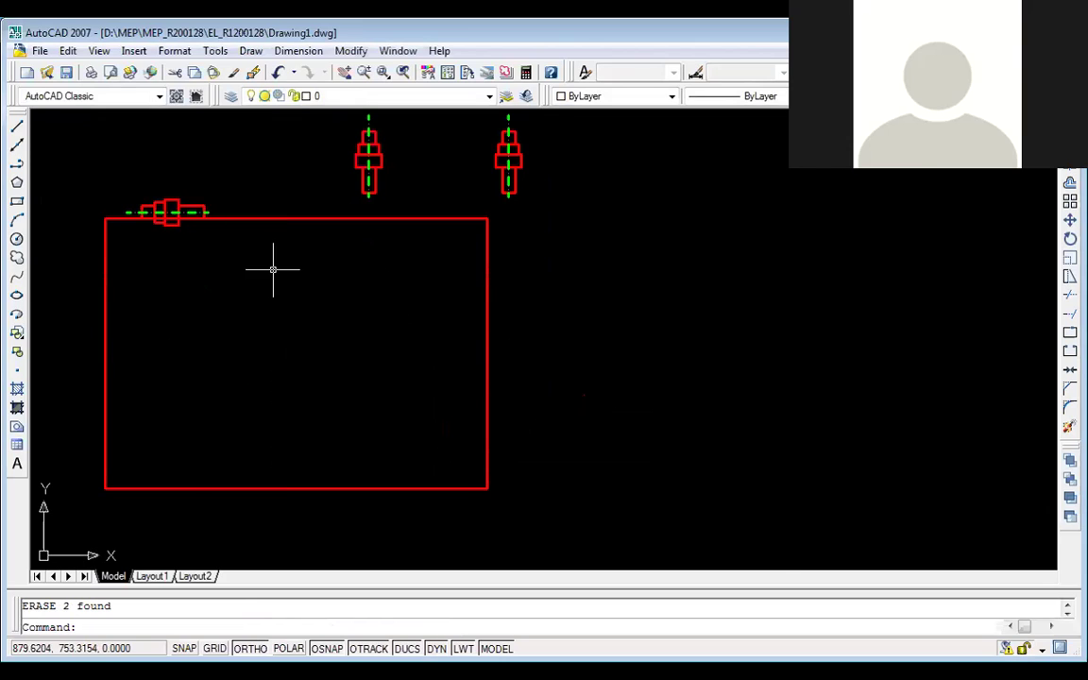
scroll(199, 186, "up", 3)
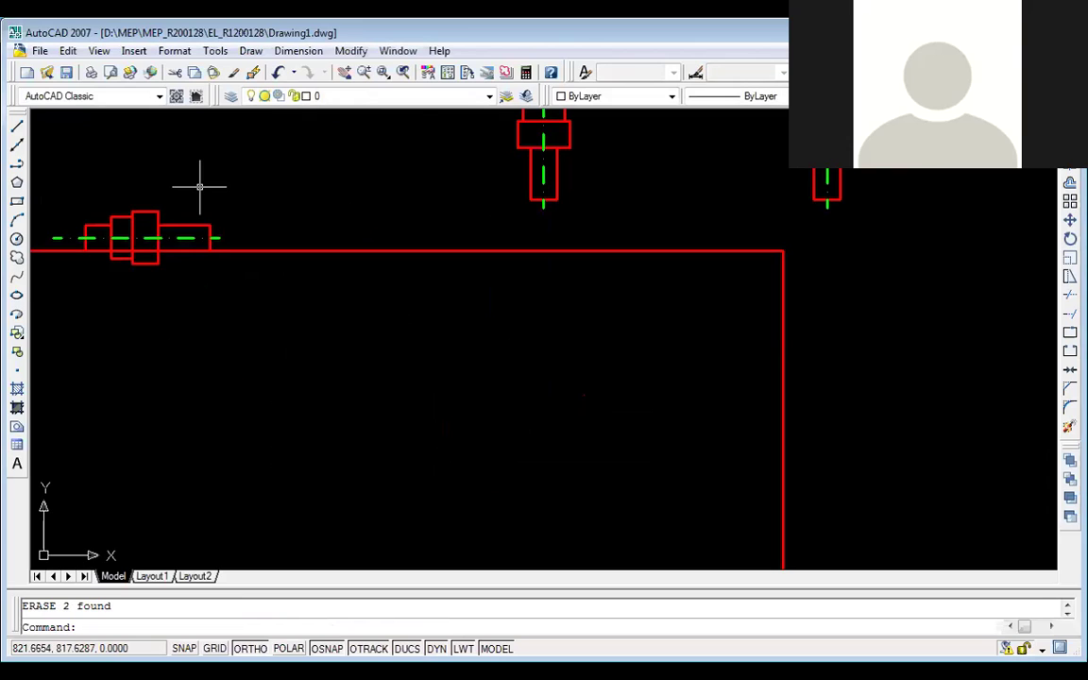
scroll(200, 187, "down", 2)
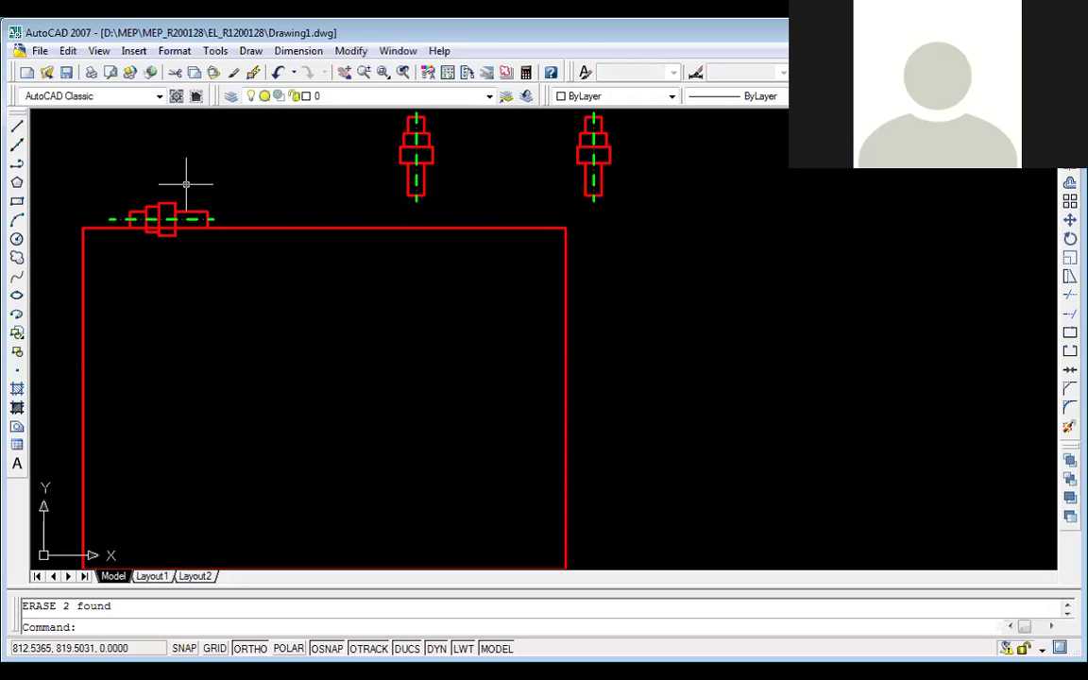
scroll(186, 184, "down", 2)
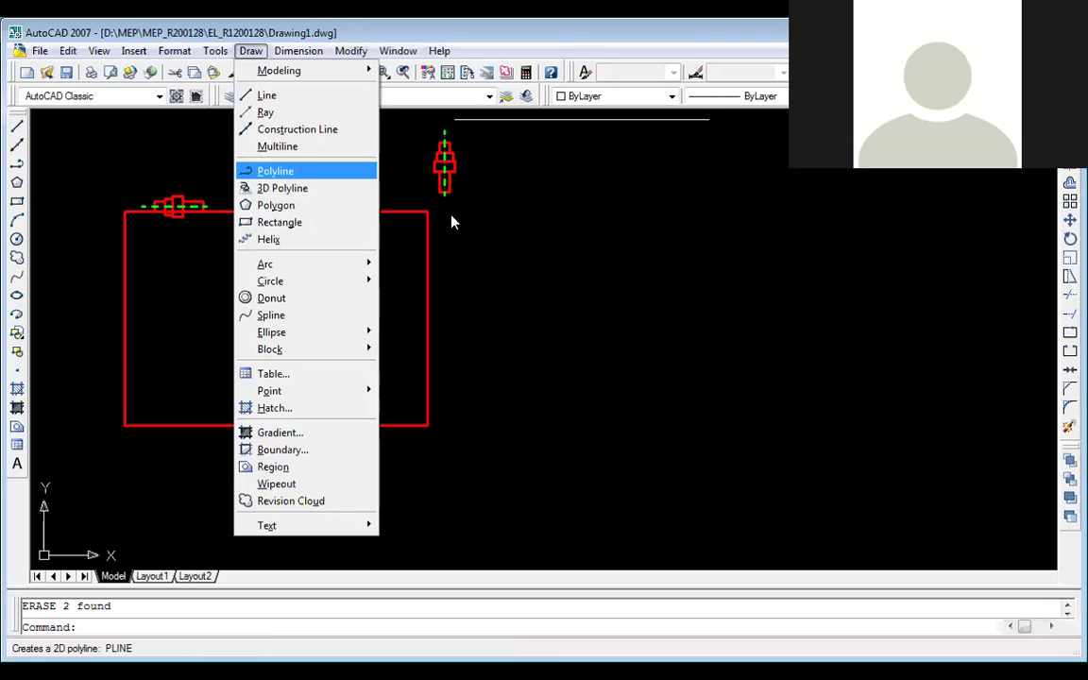
Step: Close the drawing commands list without changing the red room plan
key("Down")
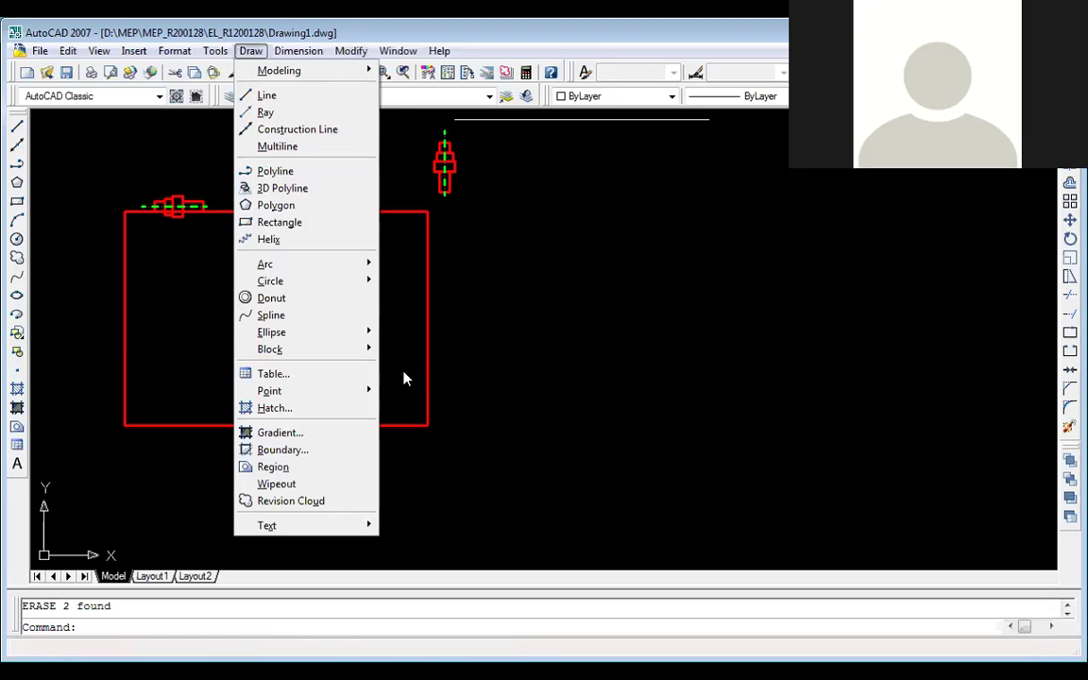
left_click(452, 369)
left_click(458, 340)
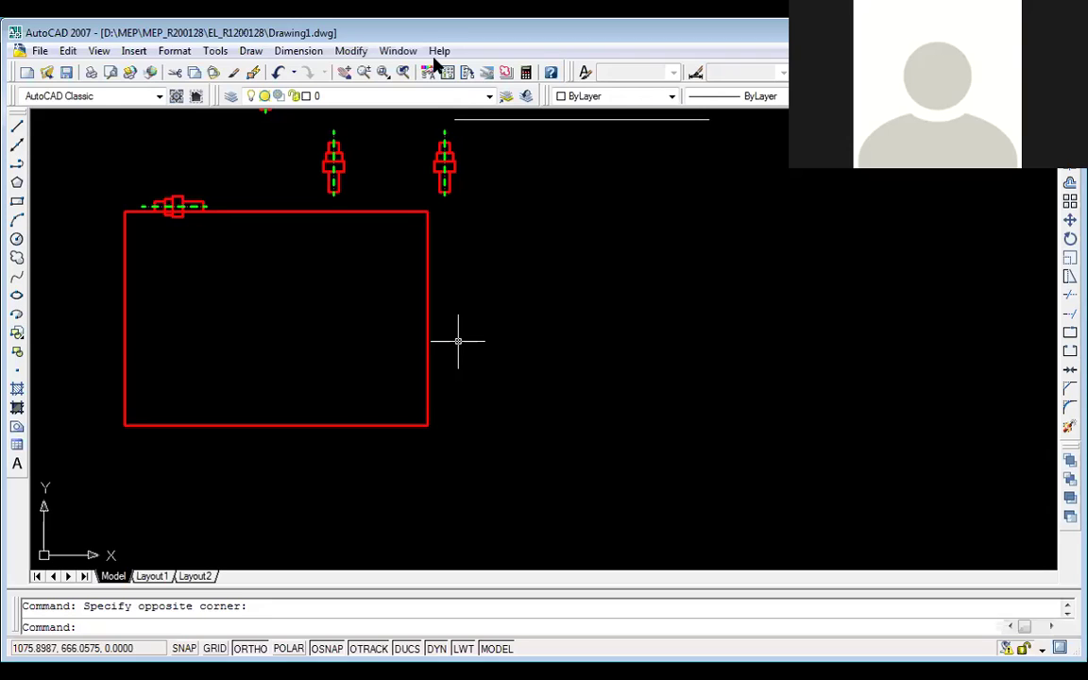
left_click(398, 51)
Step: Switch to the ASDAR.ID.dwg classroom drawing
left_click(454, 235)
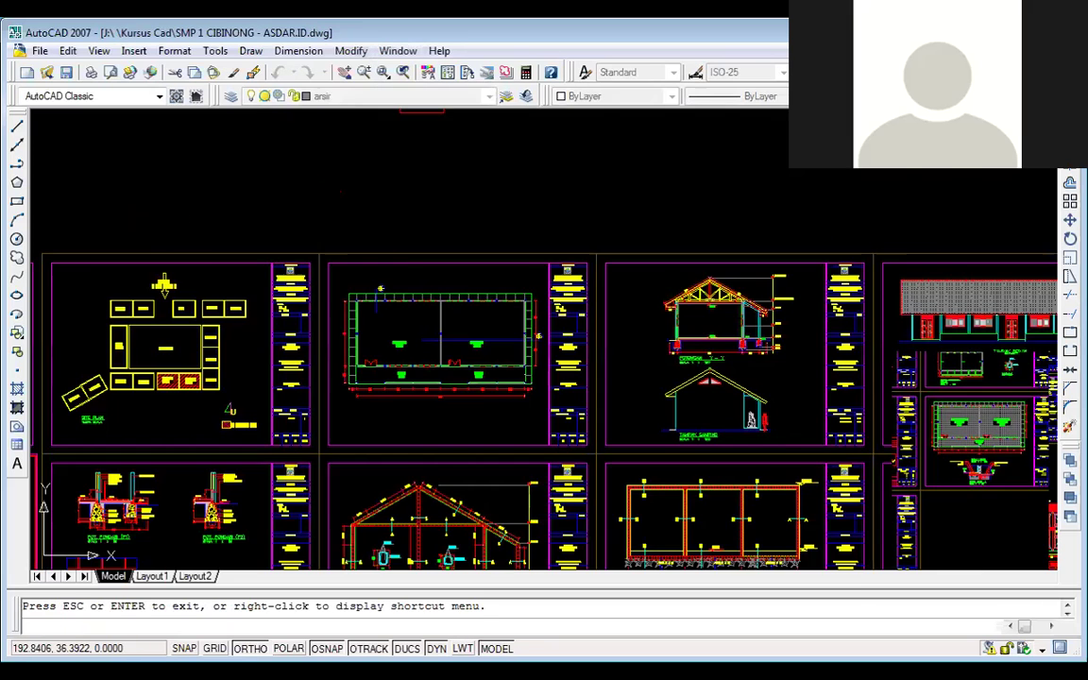
scroll(474, 357, "down", 4)
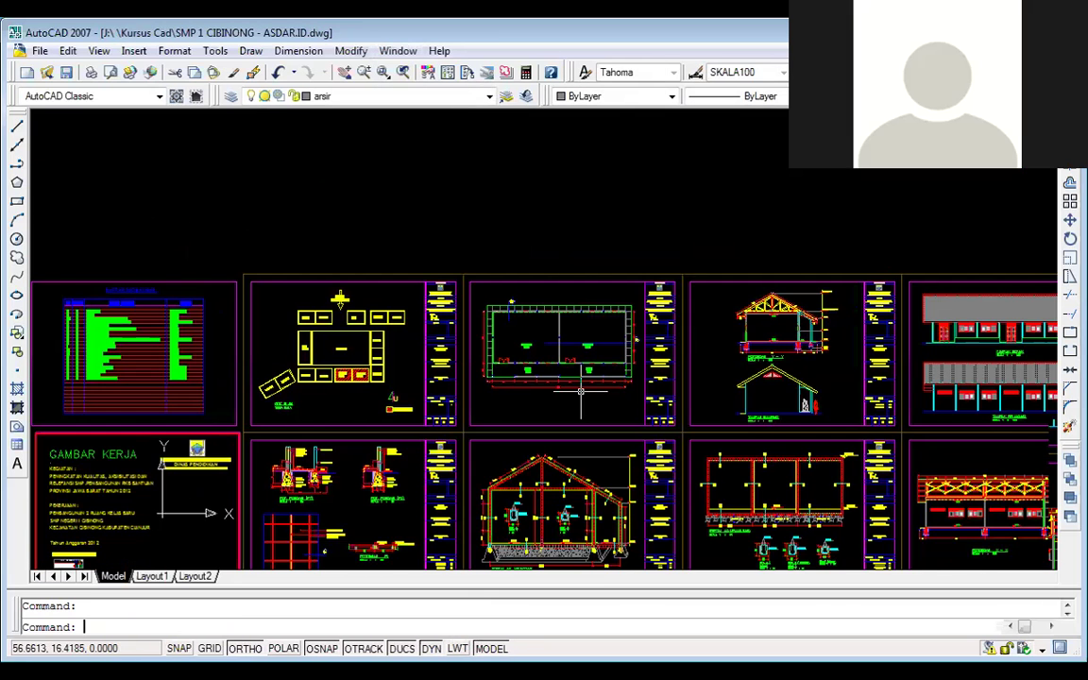
scroll(633, 300, "up", 4)
Step: Copy the whole classroom floor plan to a new position with CO
type("co")
key("Return")
left_click(657, 262)
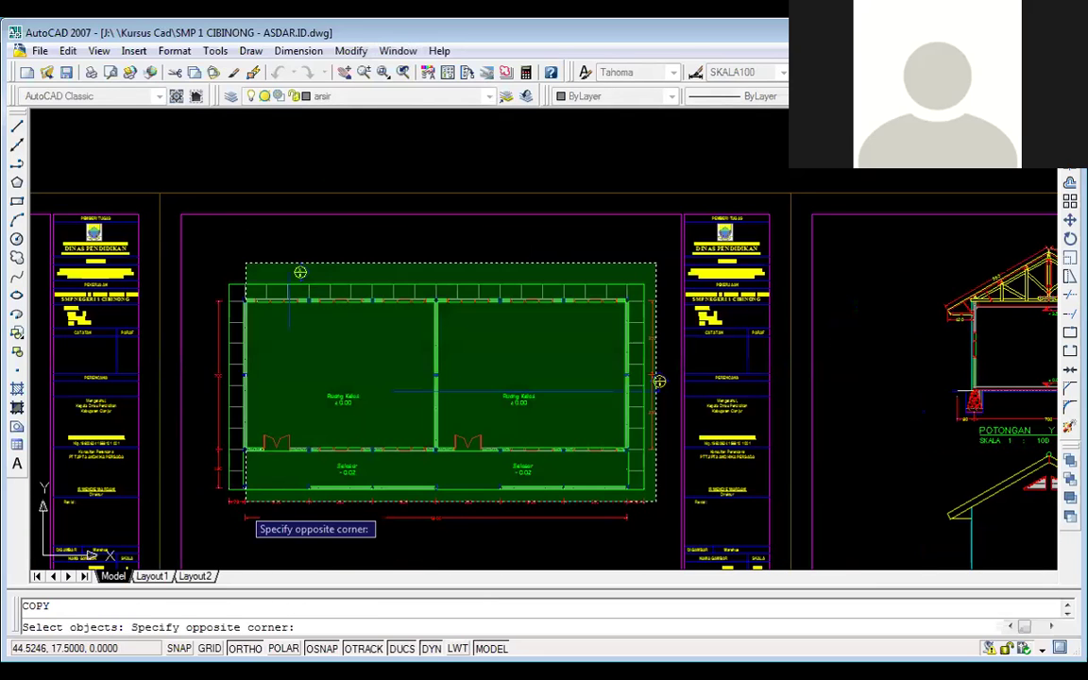
left_click(246, 501)
key("Return")
left_click(201, 535)
scroll(353, 280, "down", 4)
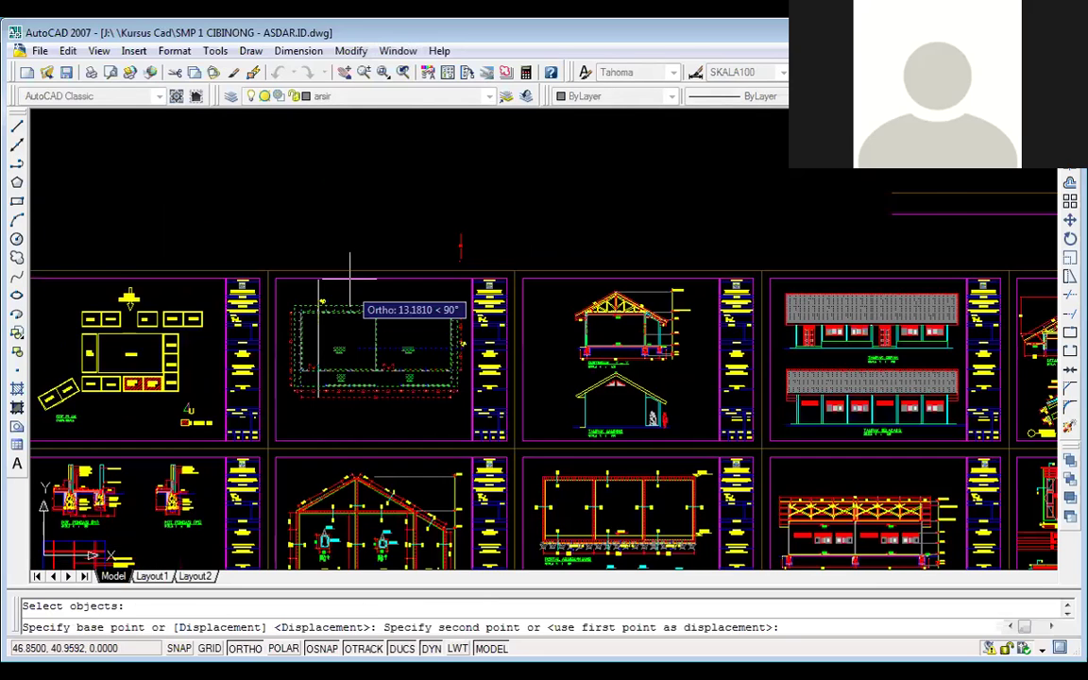
left_click(352, 280)
key("Return")
Step: Pan and zoom until the Ruang Kelas classrooms and Selasar corridor fill the view
scroll(378, 174, "up", 4)
scroll(378, 151, "down", 4)
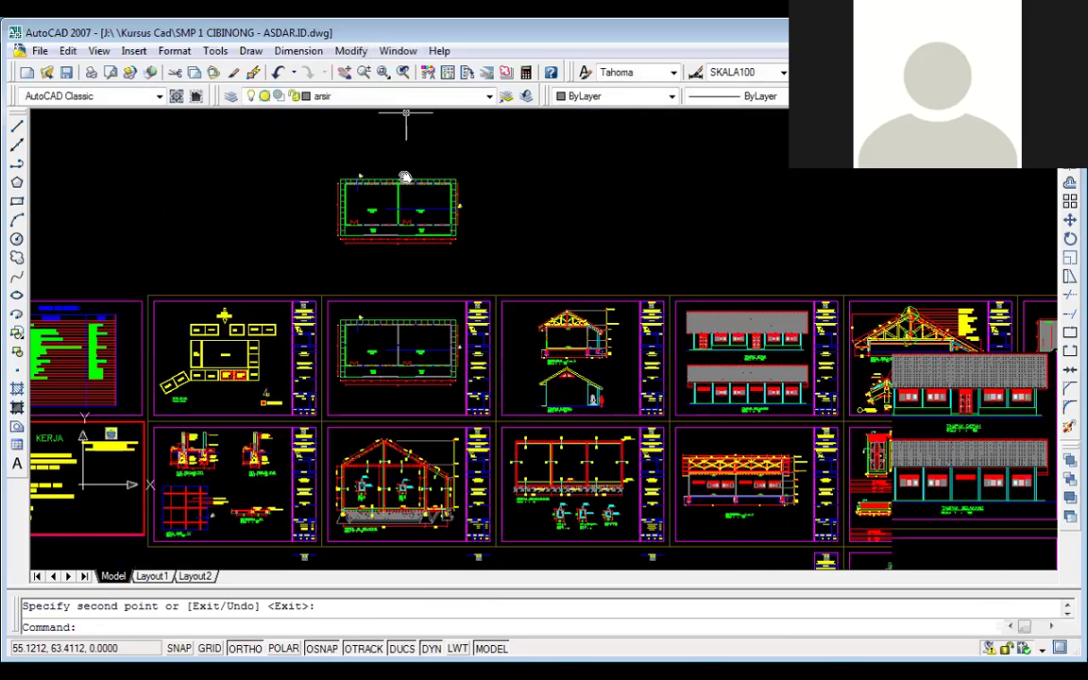
key("p")
key("Return")
scroll(331, 370, "up", 10)
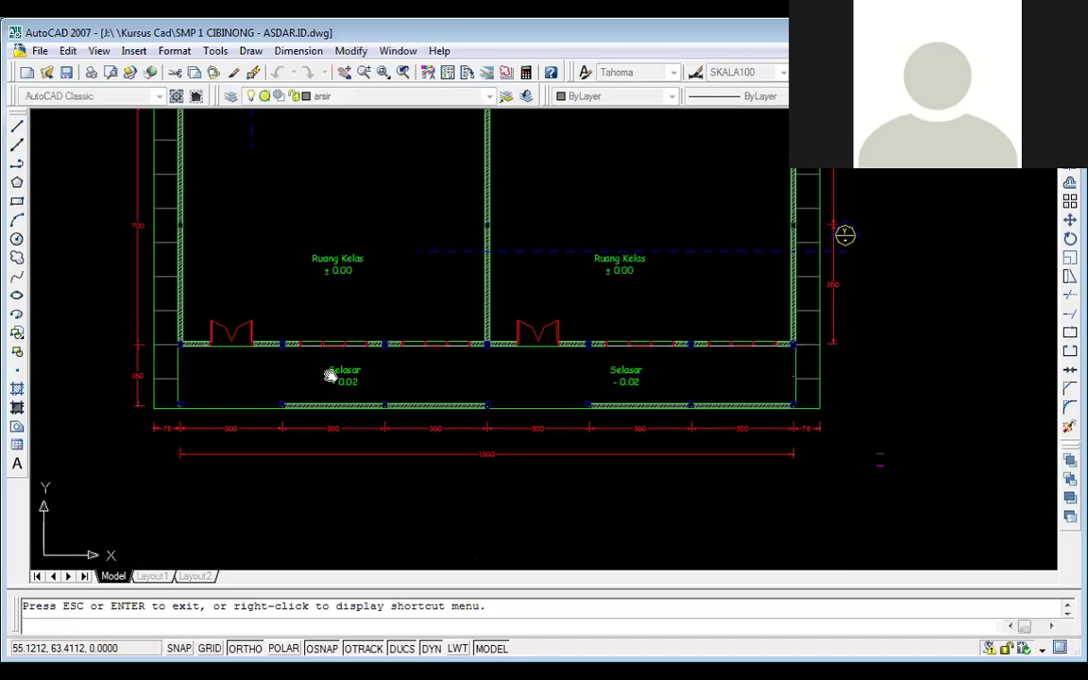
scroll(194, 327, "up", 3)
left_click_drag(455, 298, 243, 340)
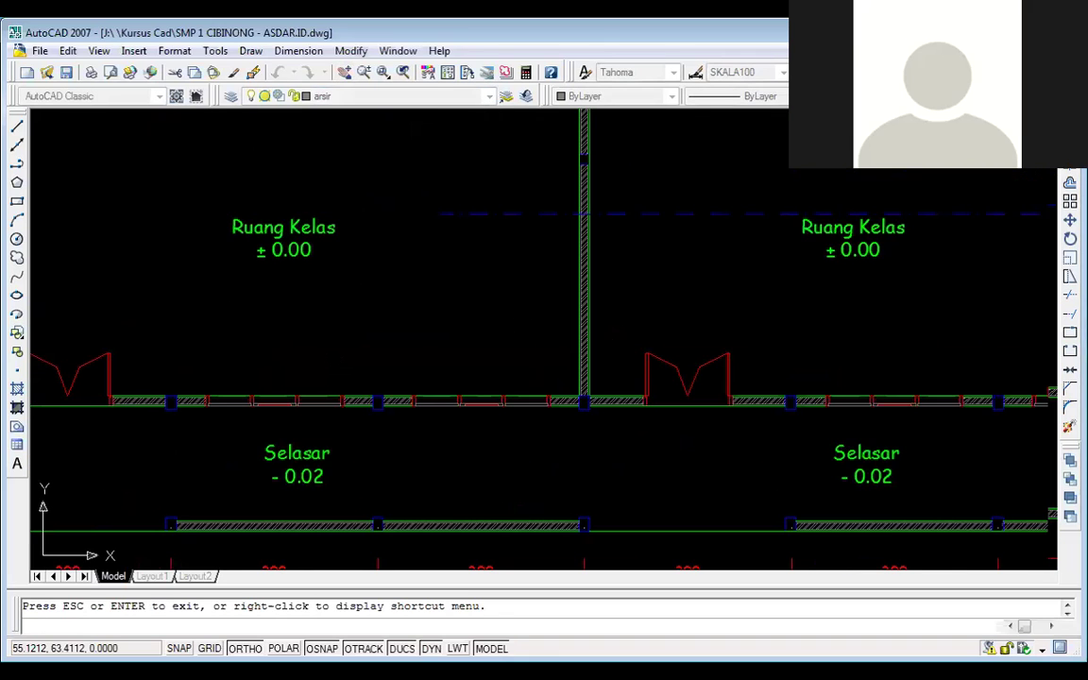
scroll(425, 288, "down", 4)
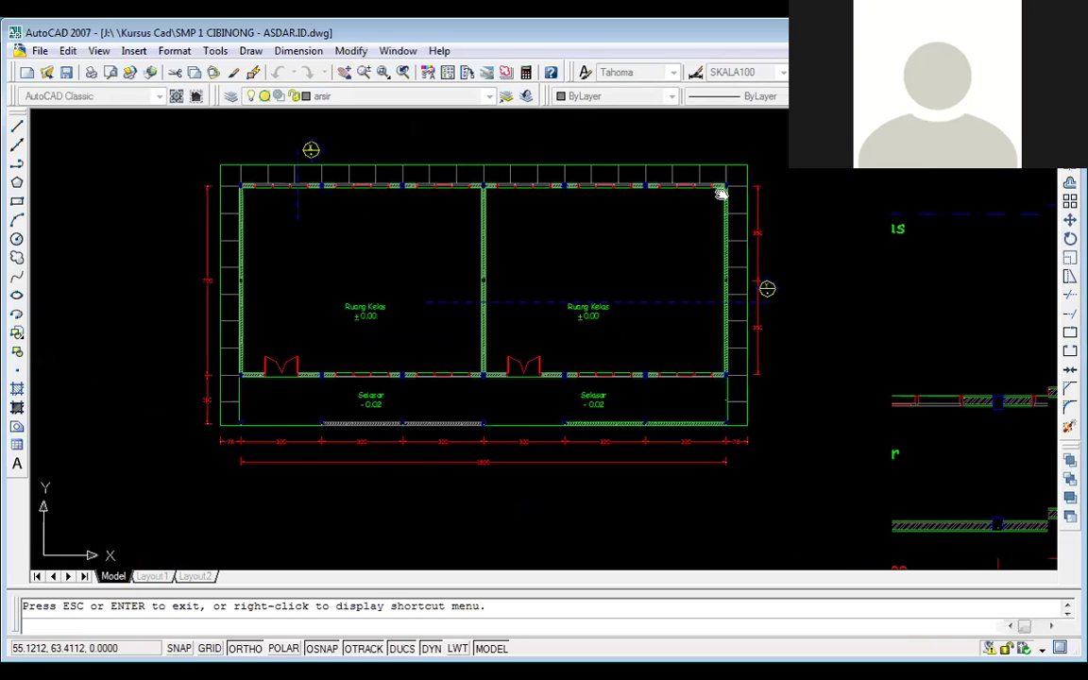
scroll(474, 193, "down", 1)
scroll(378, 291, "up", 3)
scroll(388, 418, "up", 3)
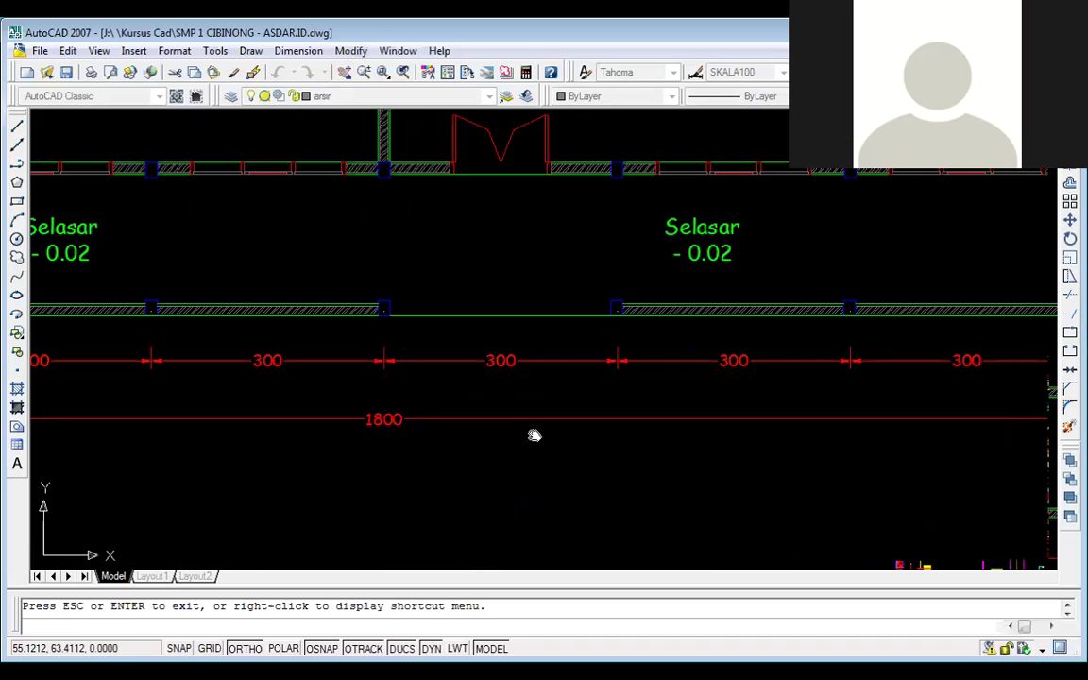
scroll(498, 427, "down", 4)
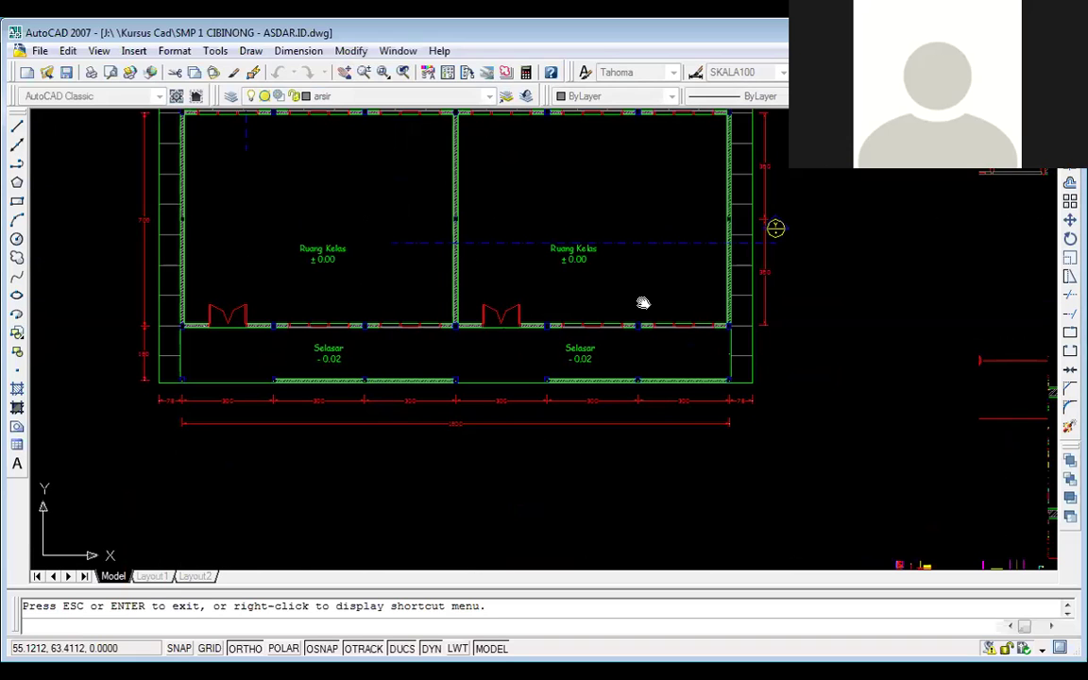
key("Escape")
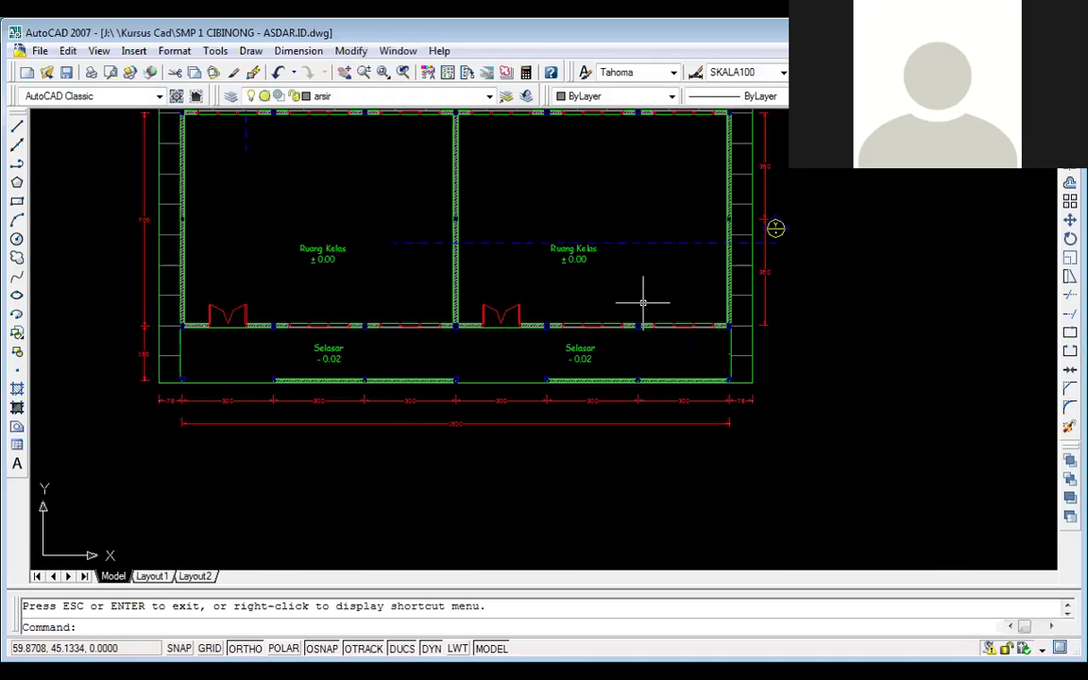
scroll(642, 302, "down", 1)
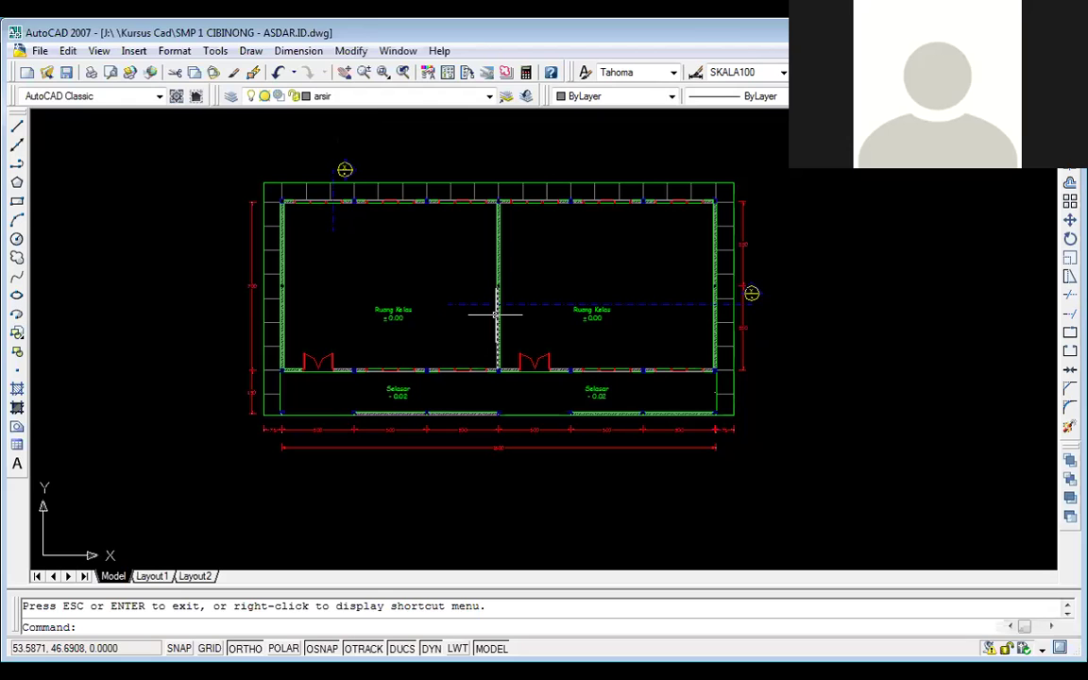
Step: Clear the grid-line selection and zoom out to show all sheet frames and the floor plan above
left_click(472, 305)
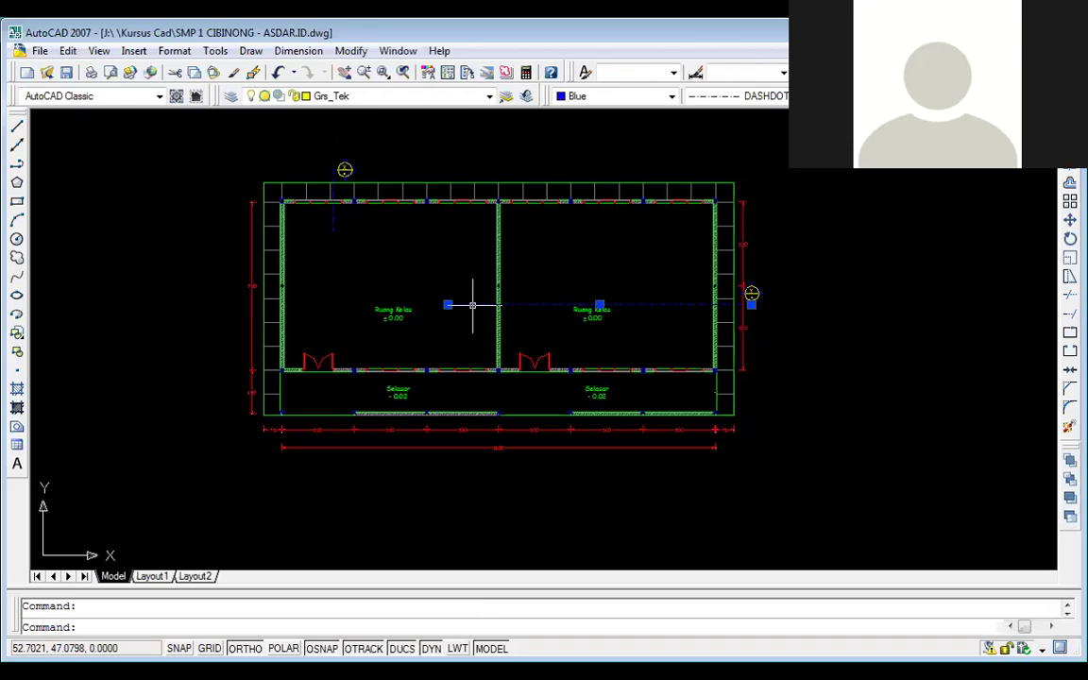
key("Escape")
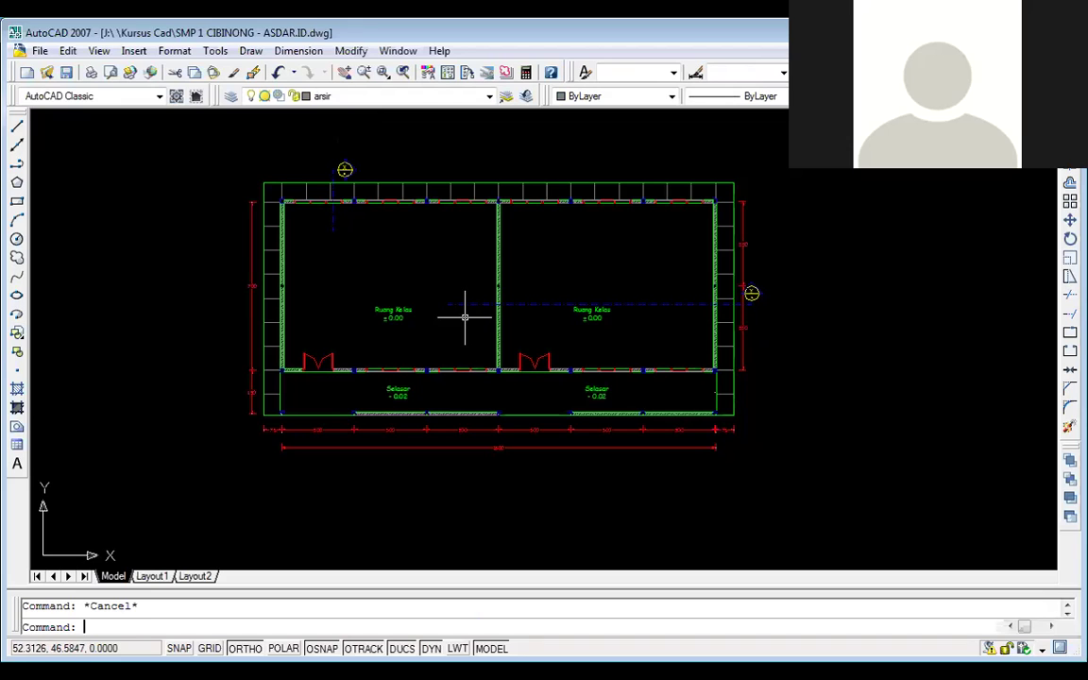
scroll(465, 317, "down", 2)
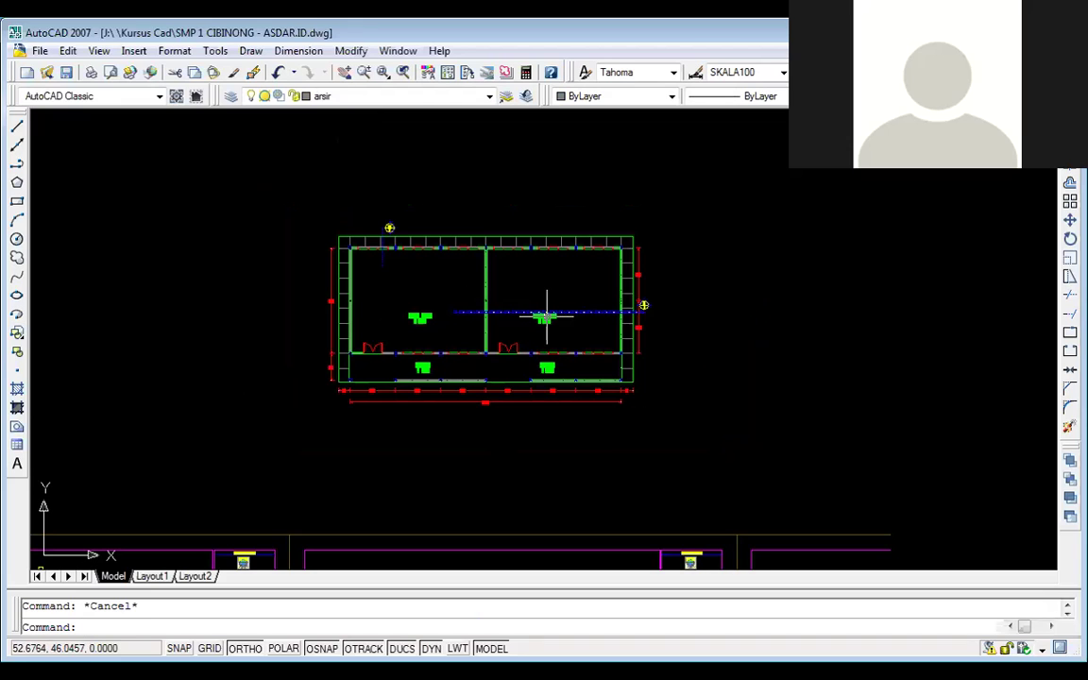
scroll(661, 326, "down", 3)
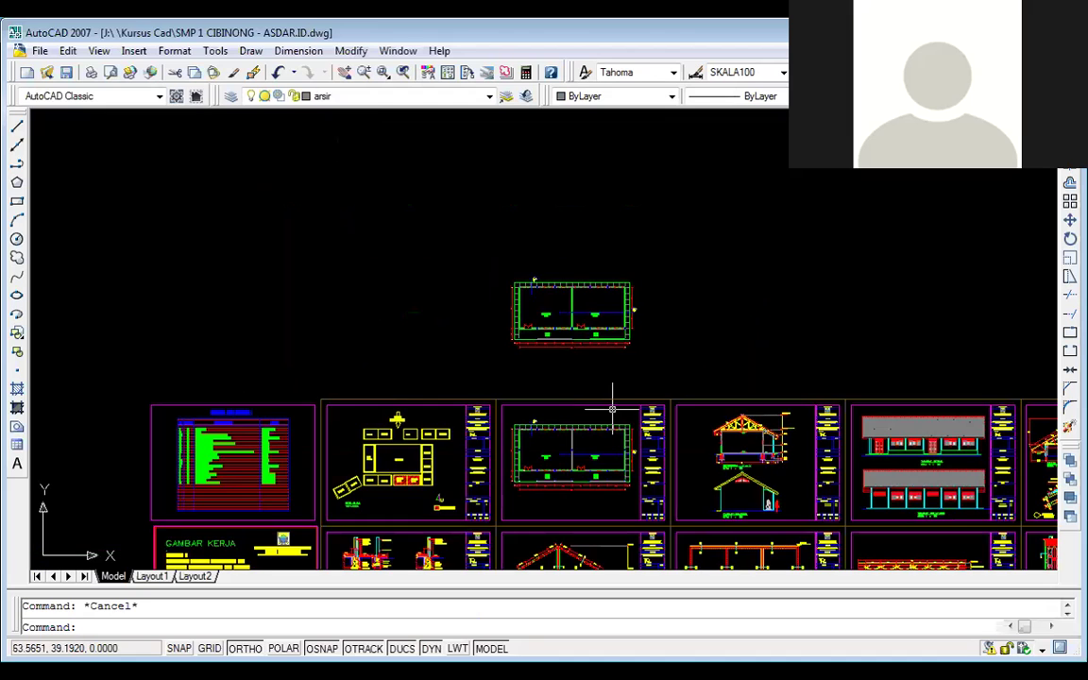
scroll(612, 409, "down", 3)
scroll(662, 459, "up", 2)
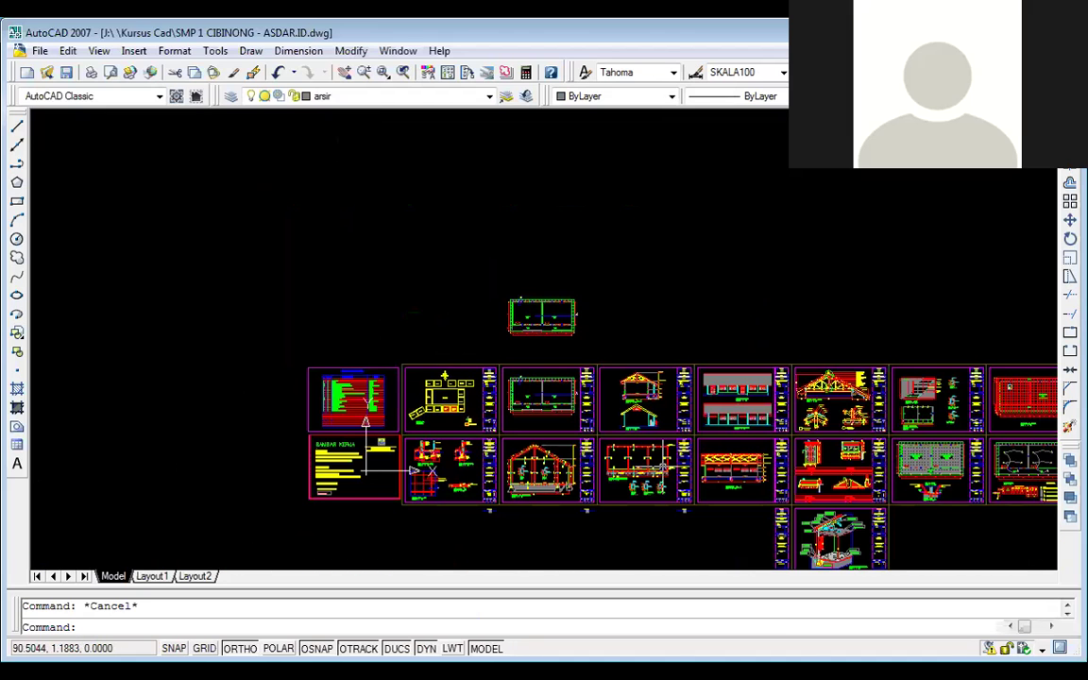
scroll(662, 469, "down", 1)
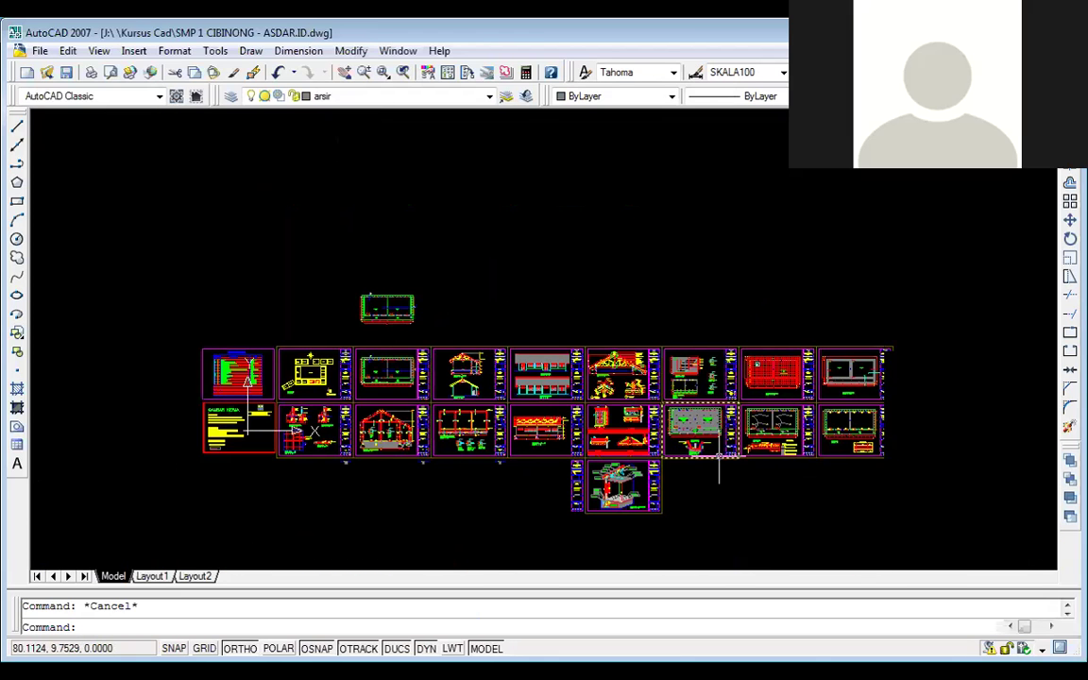
scroll(419, 340, "up", 3)
scroll(604, 444, "down", 4)
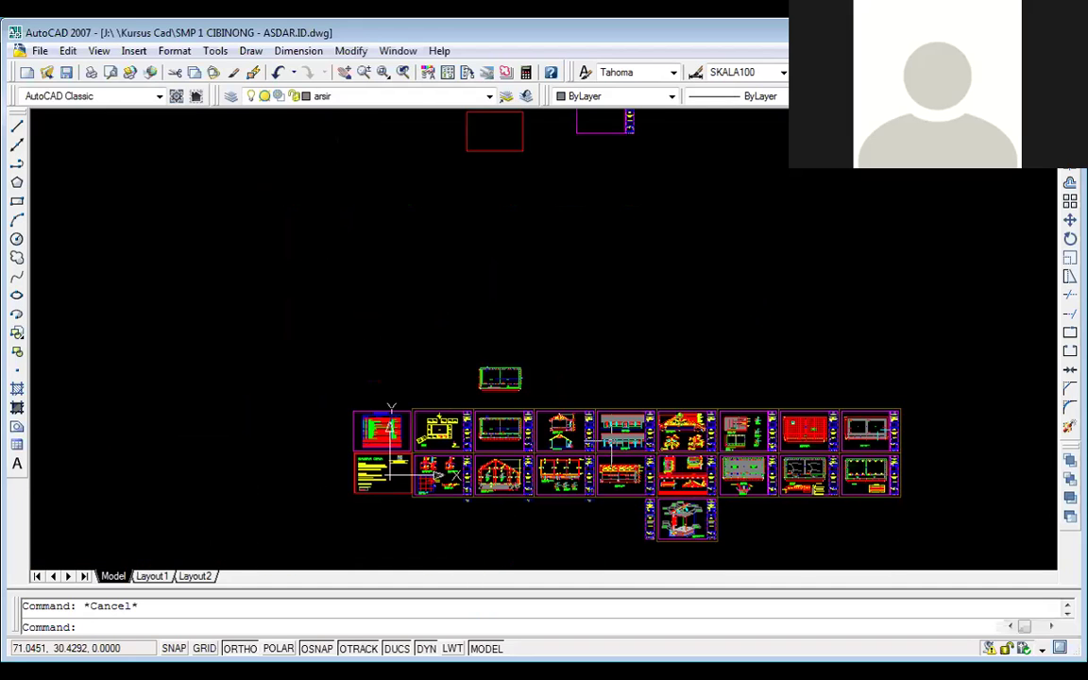
scroll(531, 433, "up", 3)
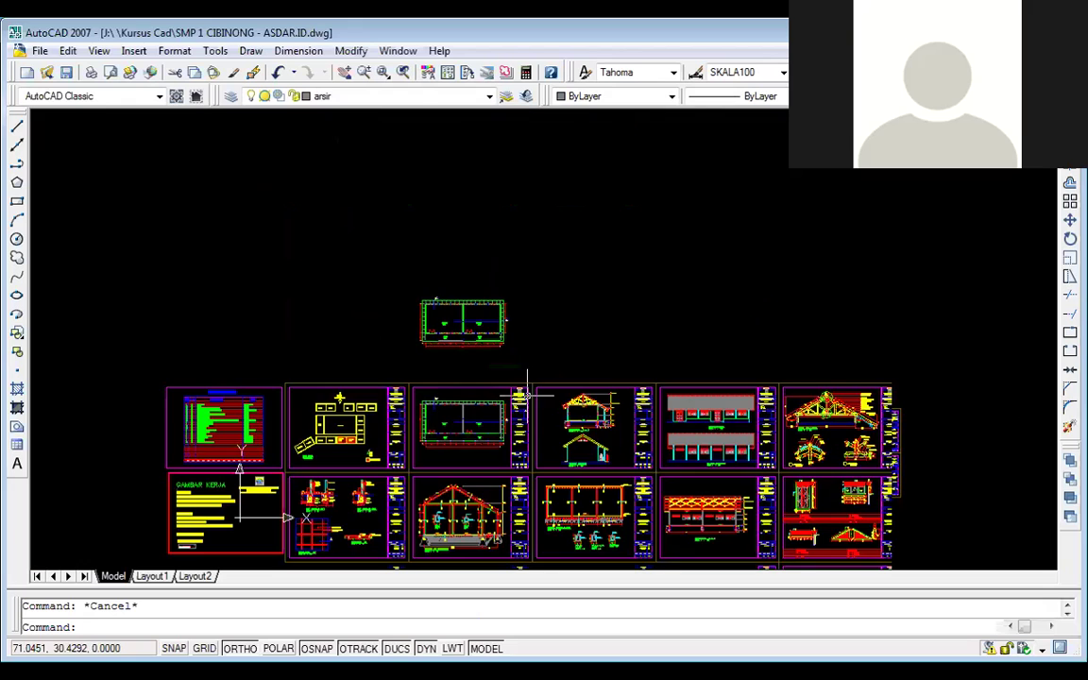
scroll(605, 401, "down", 2)
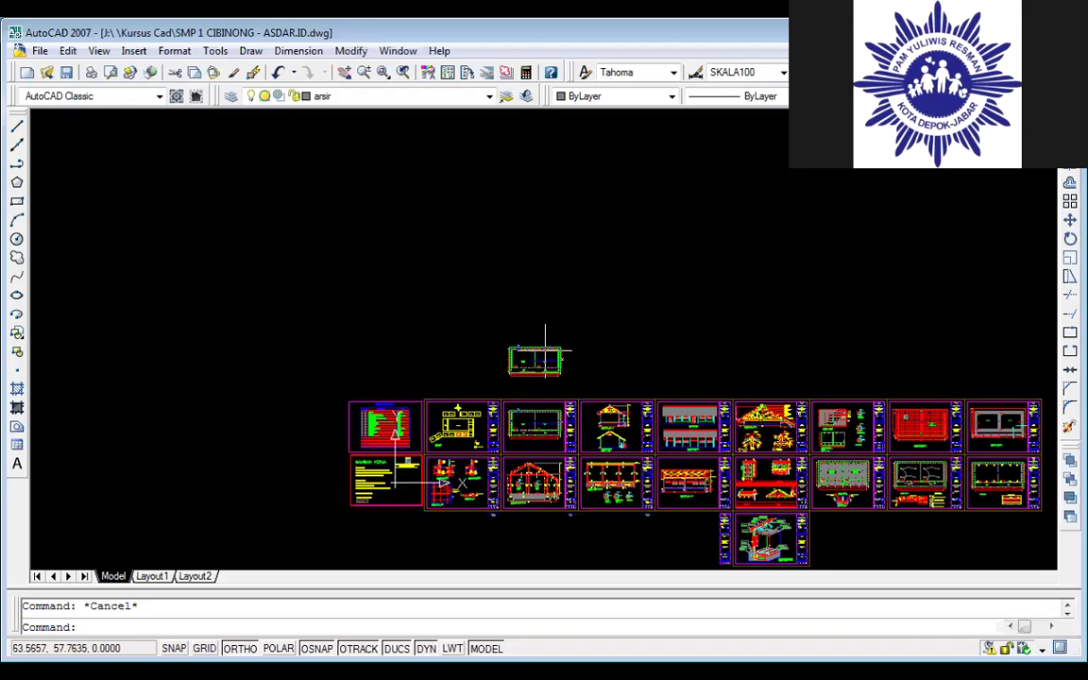
scroll(547, 331, "down", 1)
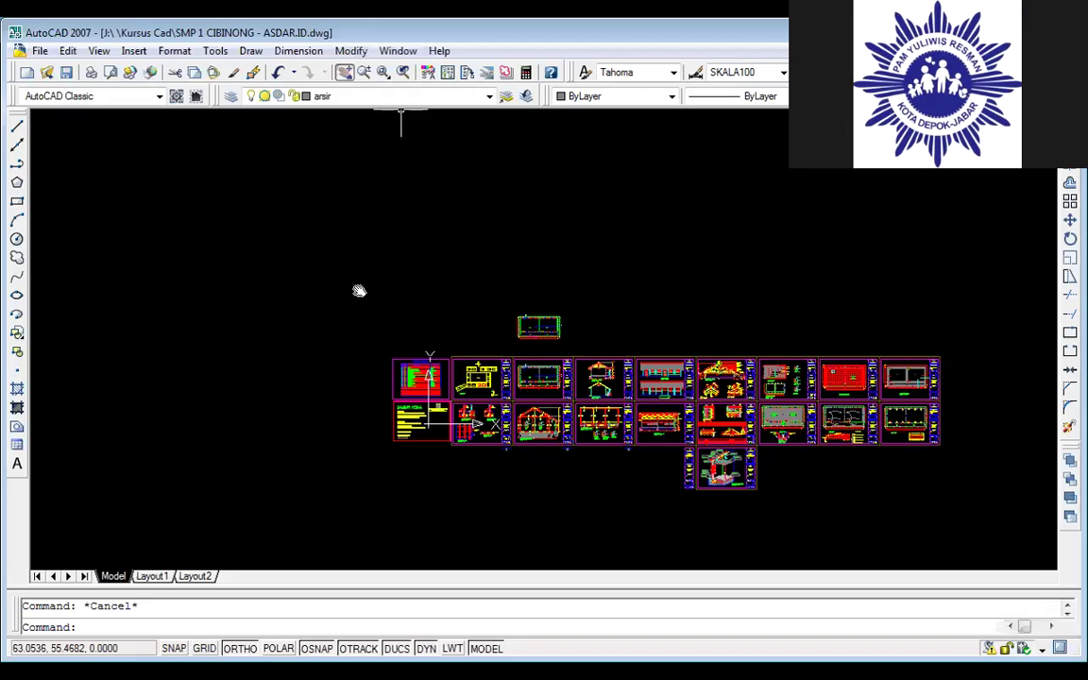
Step: Zoom in and pan across the truss, elevation, section and furniture layout sheets
scroll(462, 347, "up", 6)
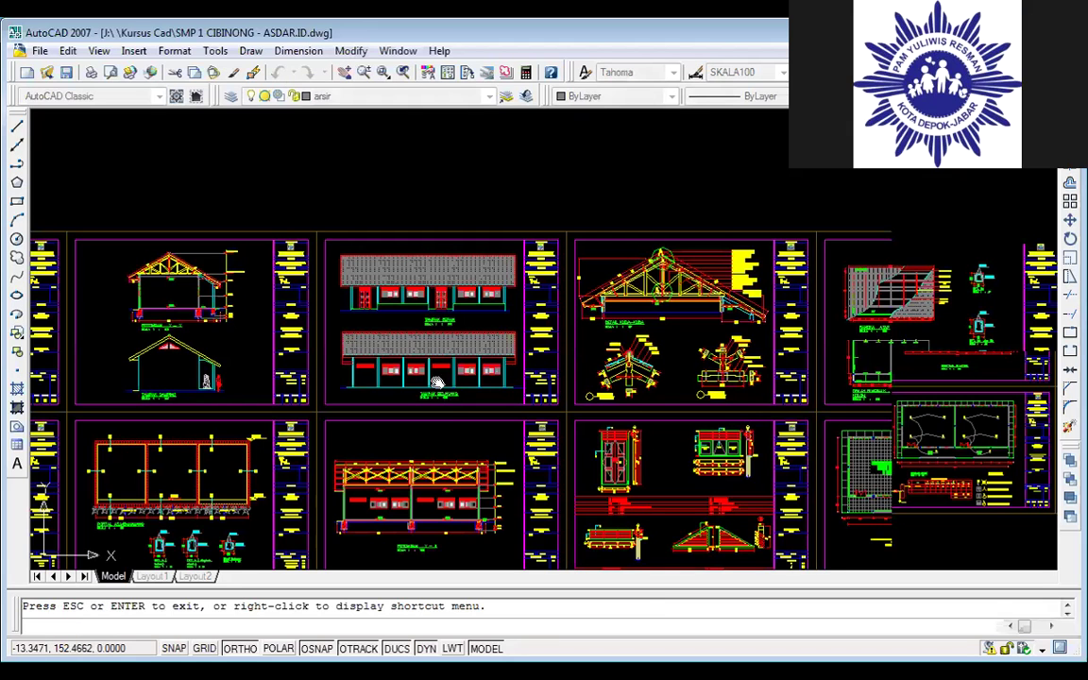
scroll(409, 366, "up", 2)
left_click_drag(563, 380, 381, 342)
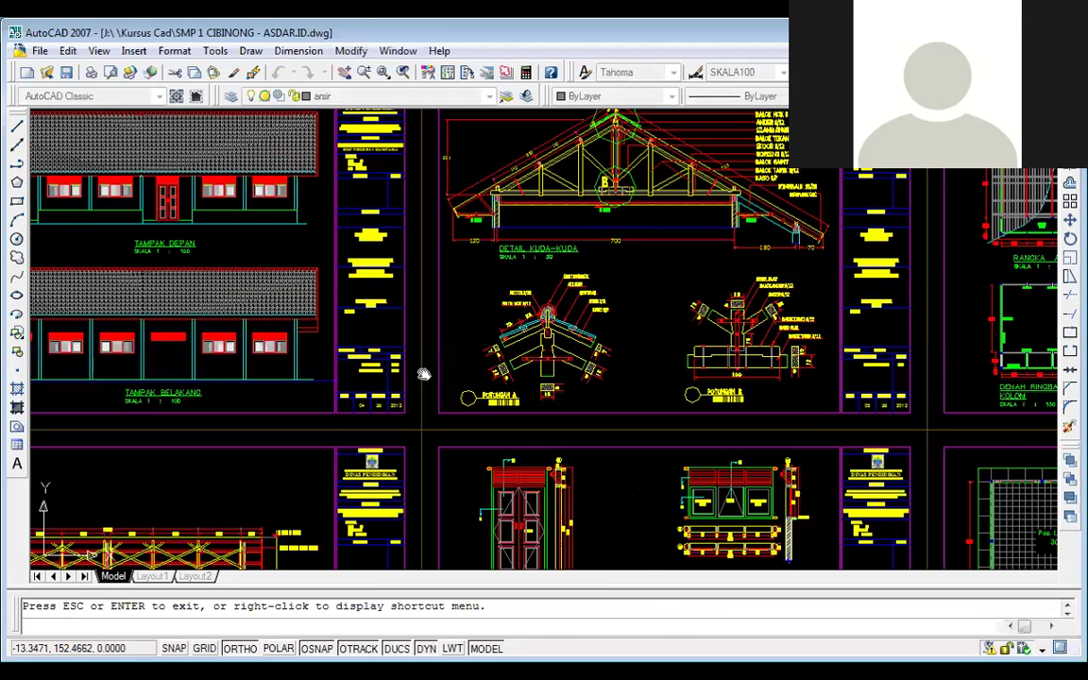
left_click_drag(615, 465, 493, 433)
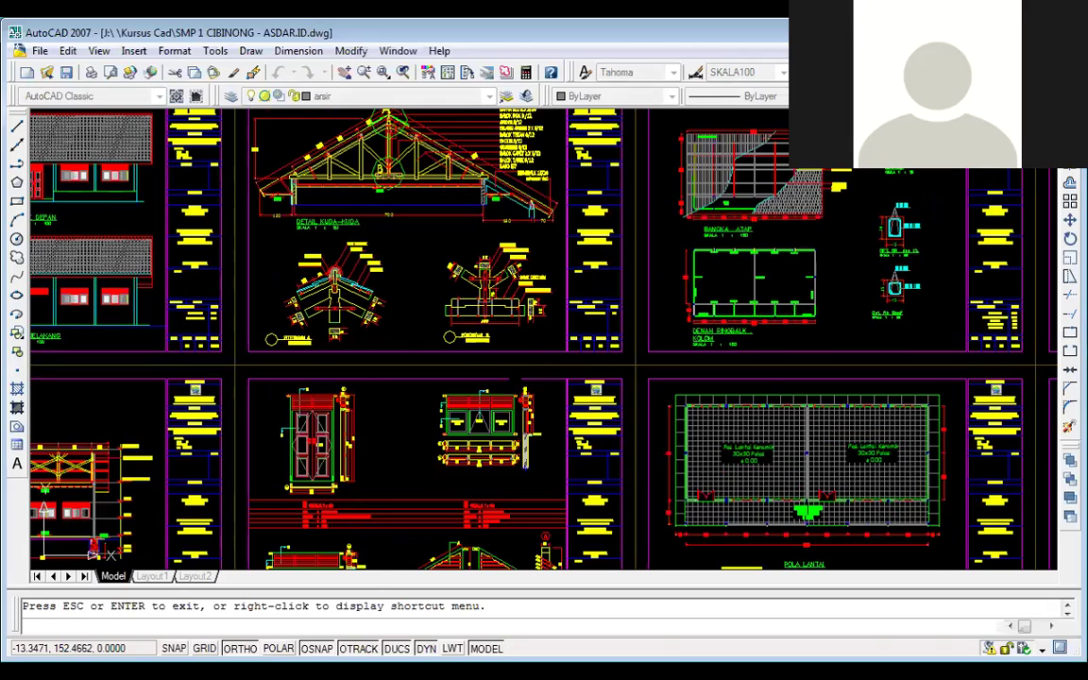
left_click_drag(278, 408, 459, 387)
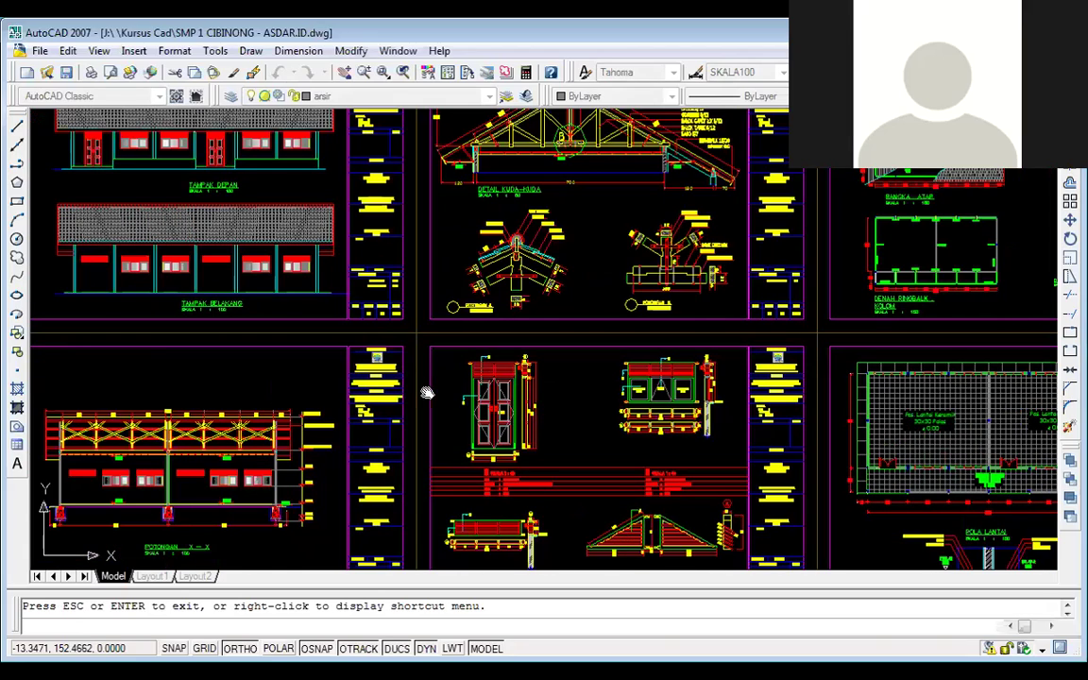
left_click_drag(388, 352, 651, 351)
left_click_drag(224, 395, 501, 323)
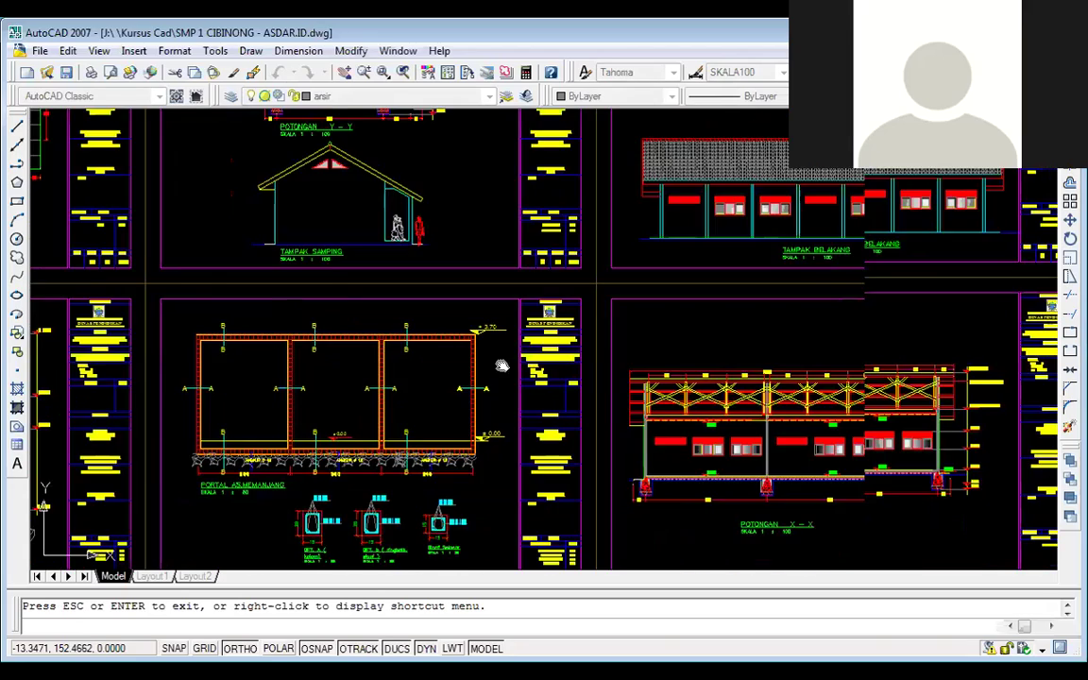
scroll(503, 362, "down", 2)
scroll(434, 330, "down", 1)
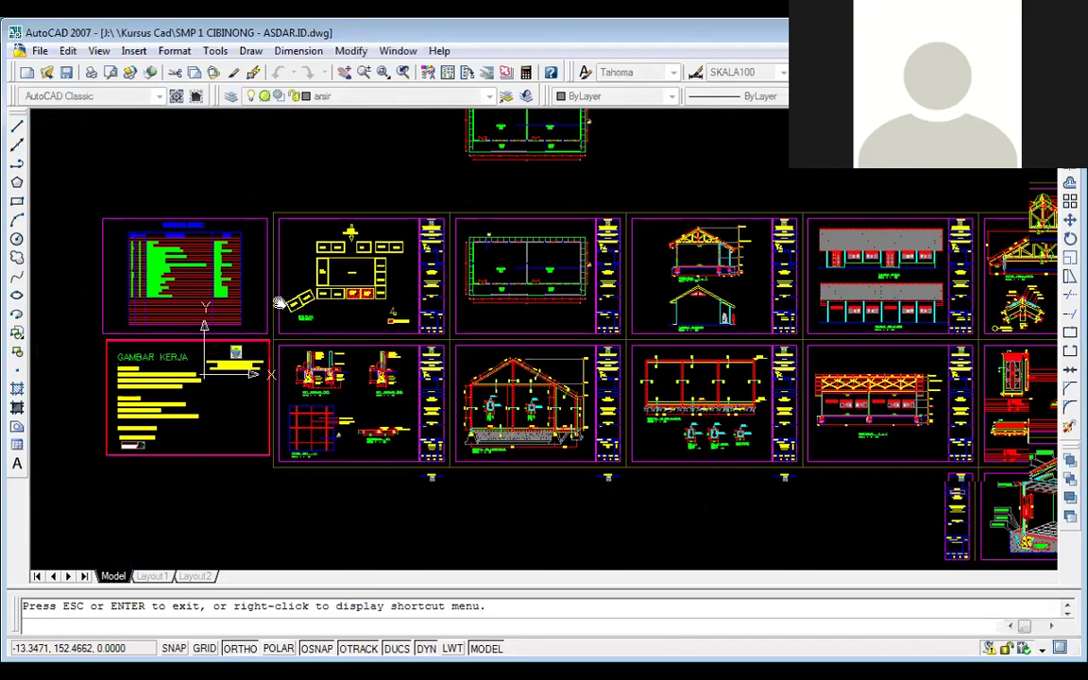
scroll(279, 302, "up", 2)
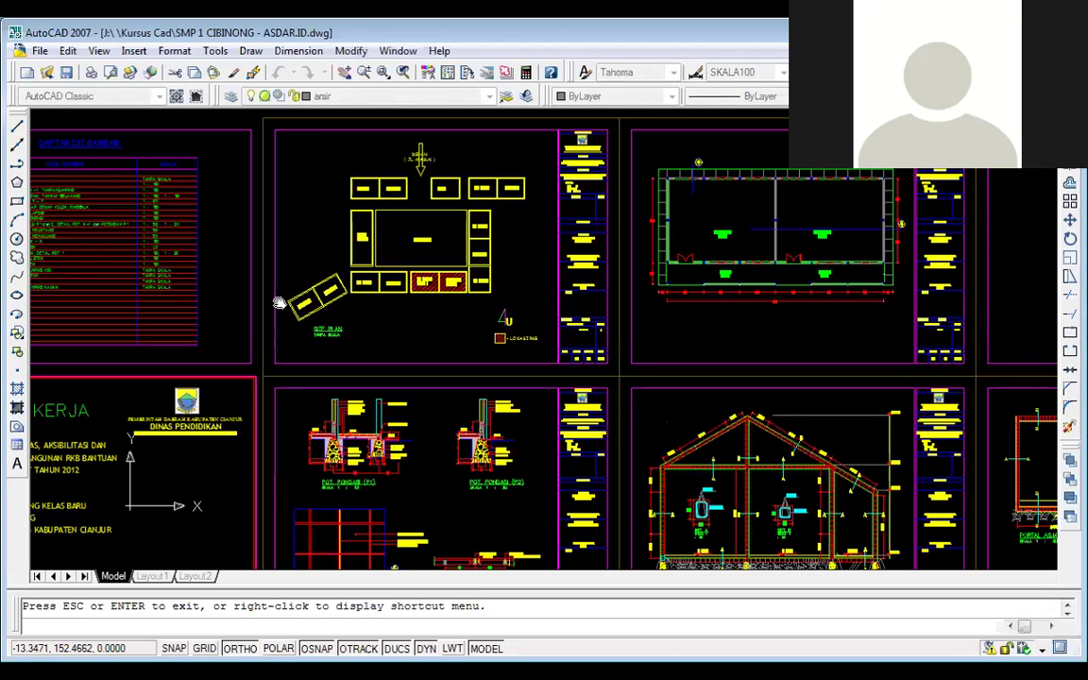